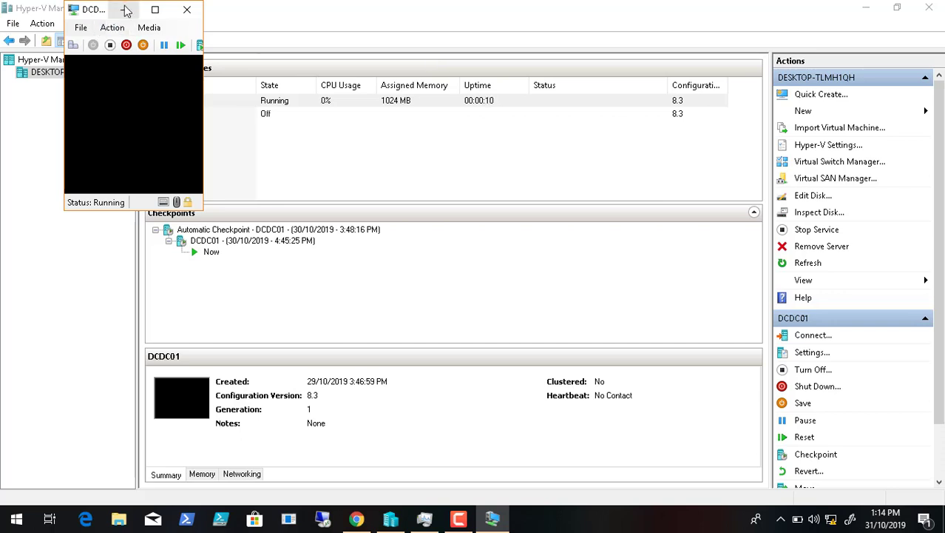
# Minimize the DCDC01 console, pause the recorder, and select DCDC02 in the VM list.
pyautogui.click(125, 11)
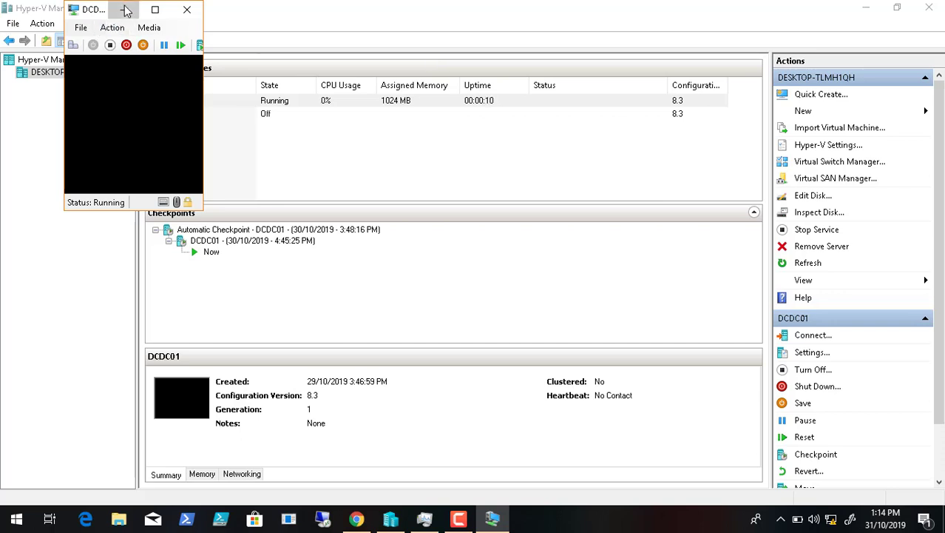
pyautogui.click(459, 521)
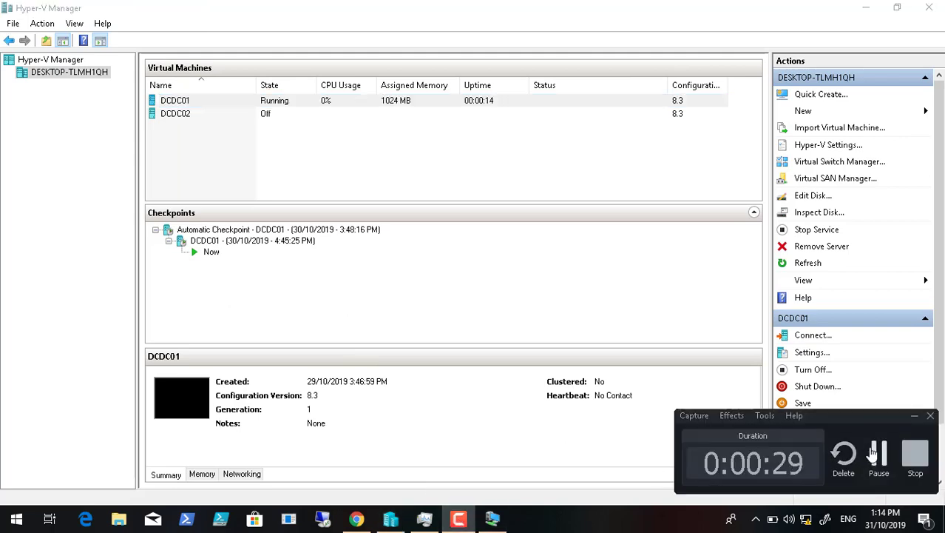
pyautogui.click(880, 455)
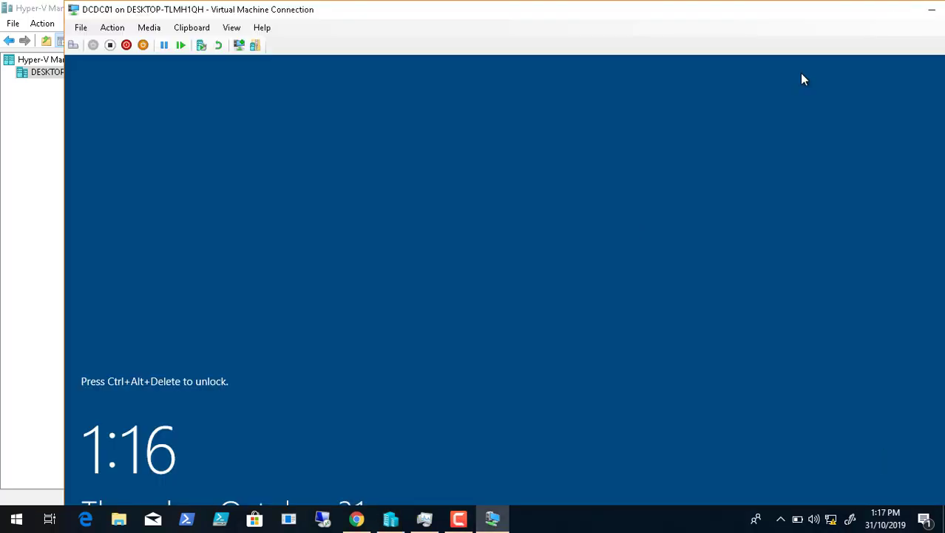
pyautogui.click(930, 8)
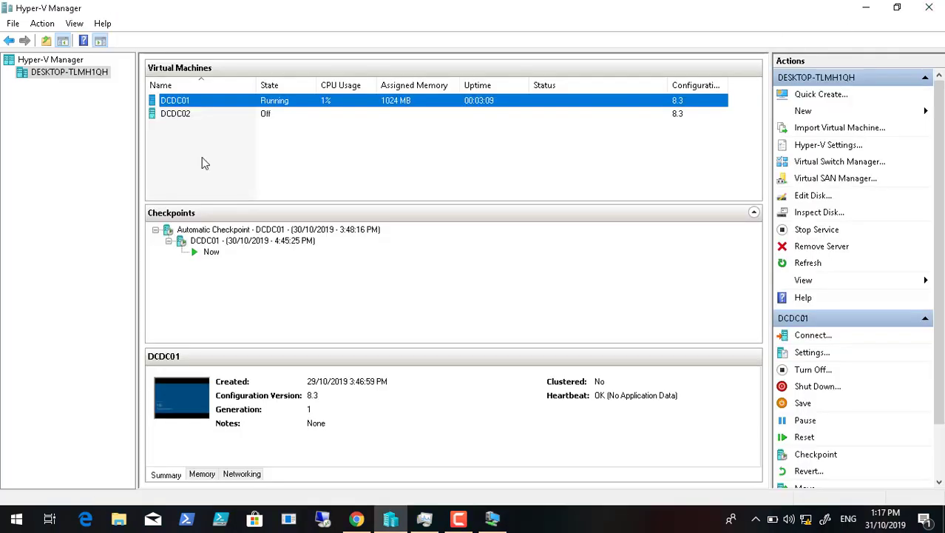
pyautogui.click(173, 117)
# Connect to DCDC02 and start it, continuing from its last state rather than the checkpoint.
pyautogui.rightClick(171, 117)
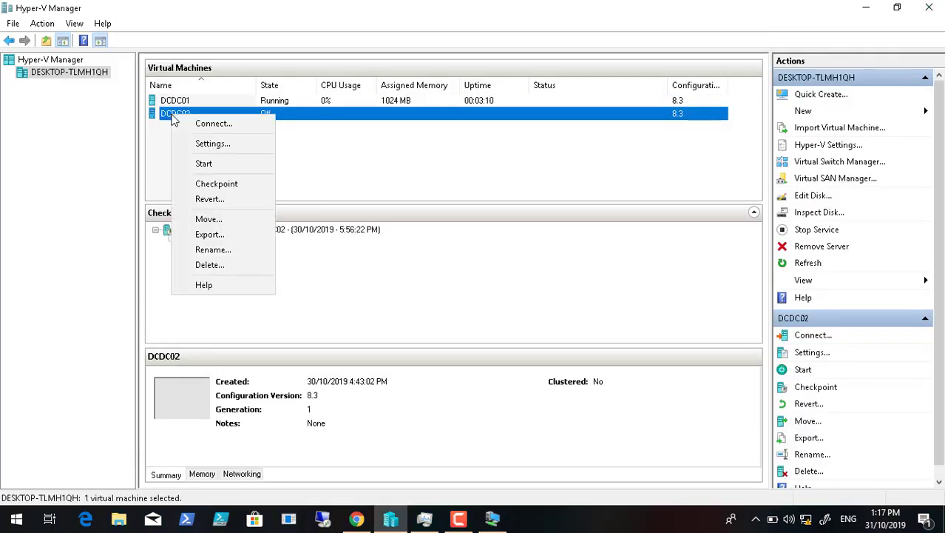
pyautogui.click(188, 125)
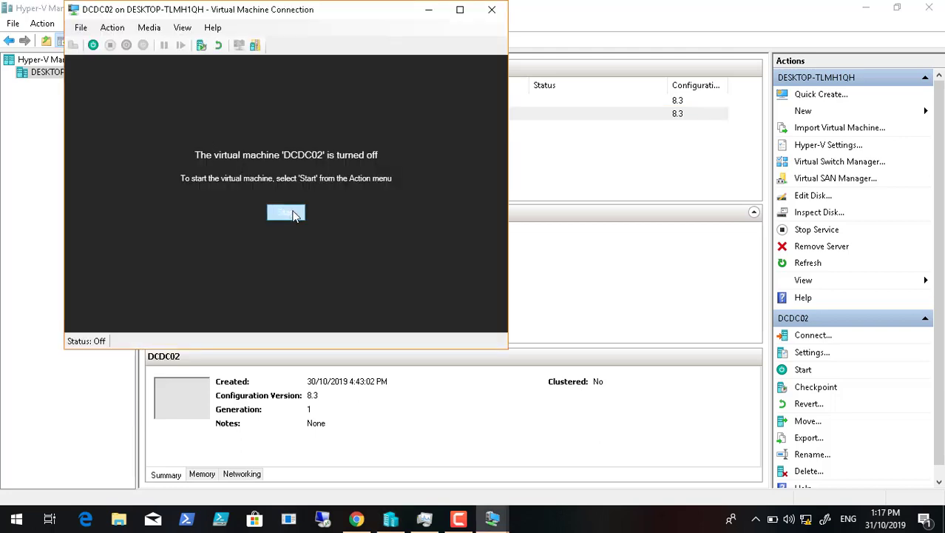
pyautogui.click(285, 213)
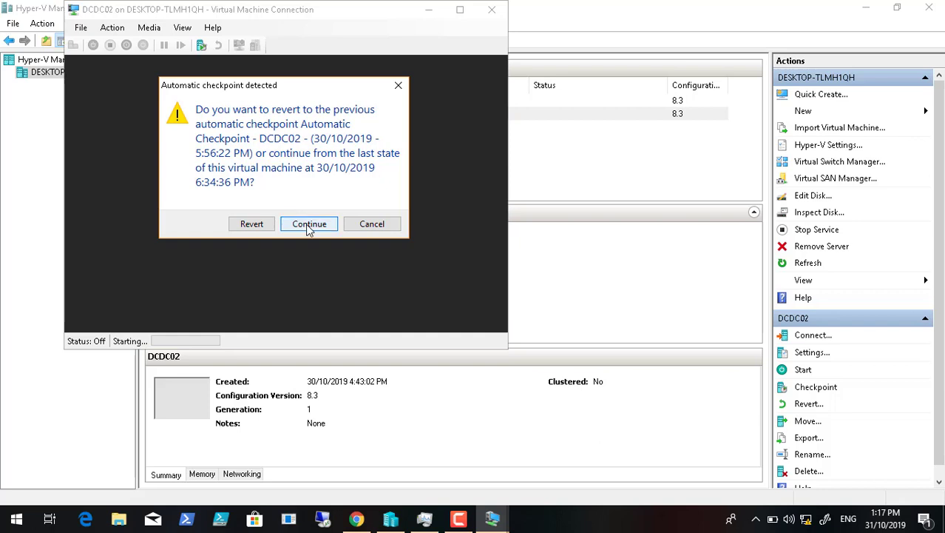
pyautogui.click(309, 224)
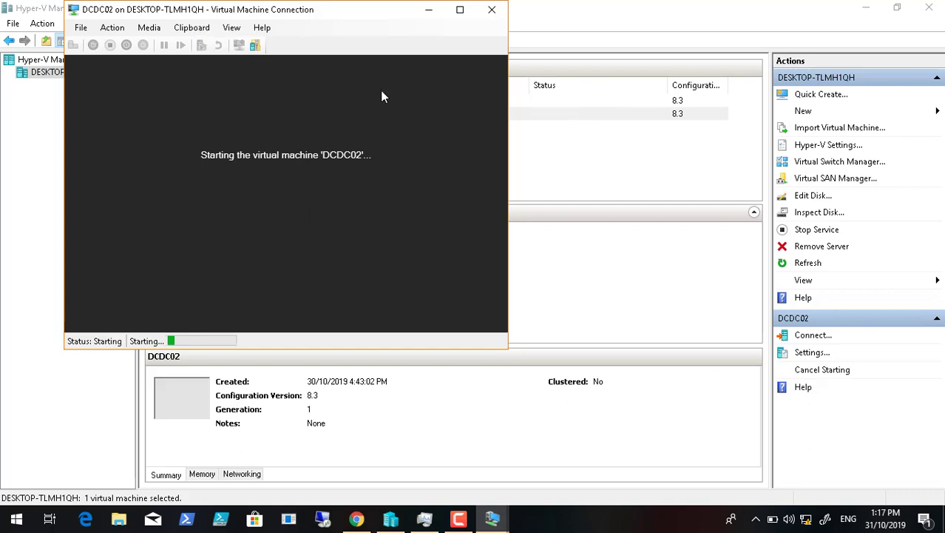
pyautogui.click(428, 10)
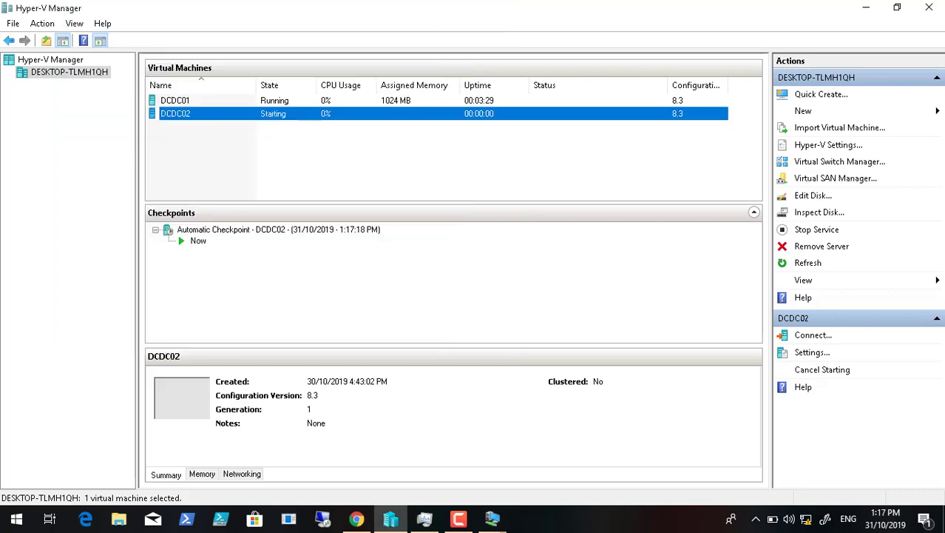
# Pause the recorder, dismiss the Connect to DCDC02 dialog, and bring the DCDC02 console forward.
pyautogui.click(459, 520)
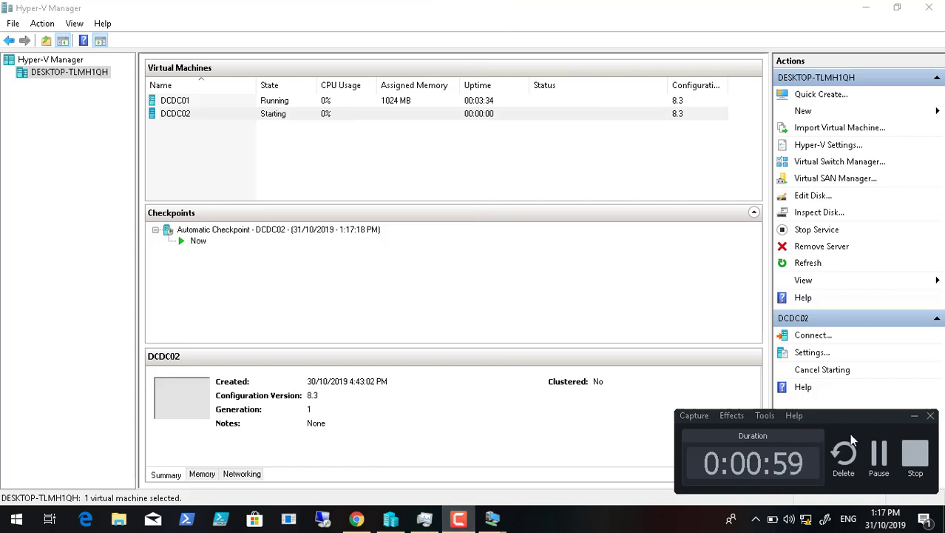
pyautogui.click(879, 458)
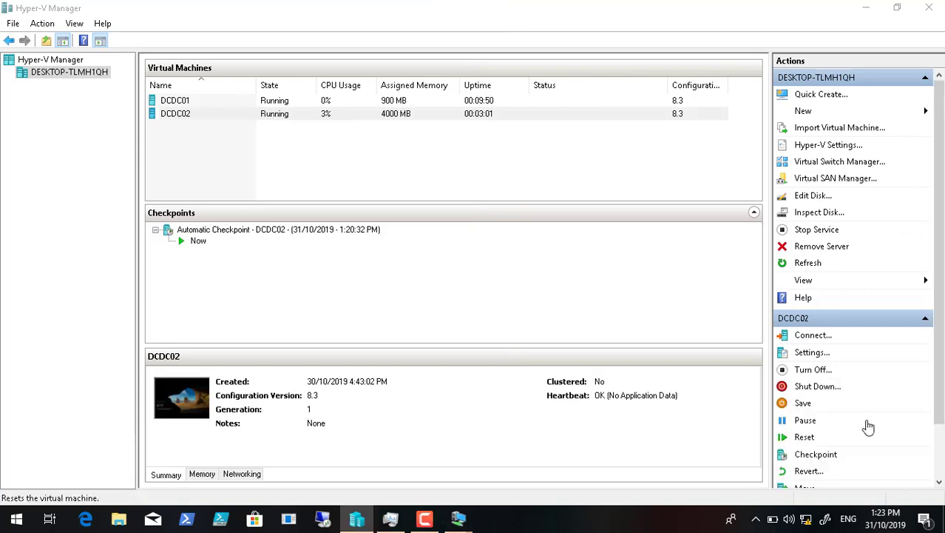
pyautogui.click(454, 518)
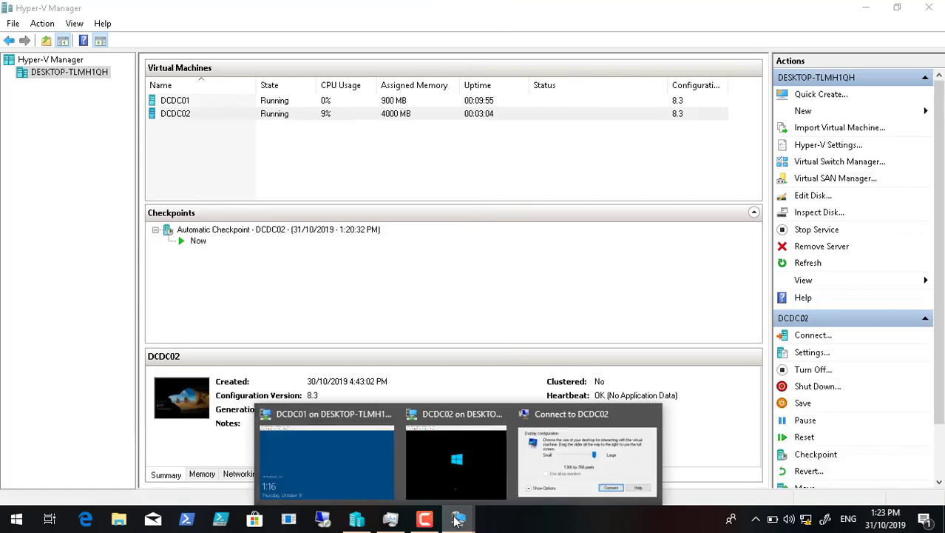
pyautogui.click(596, 448)
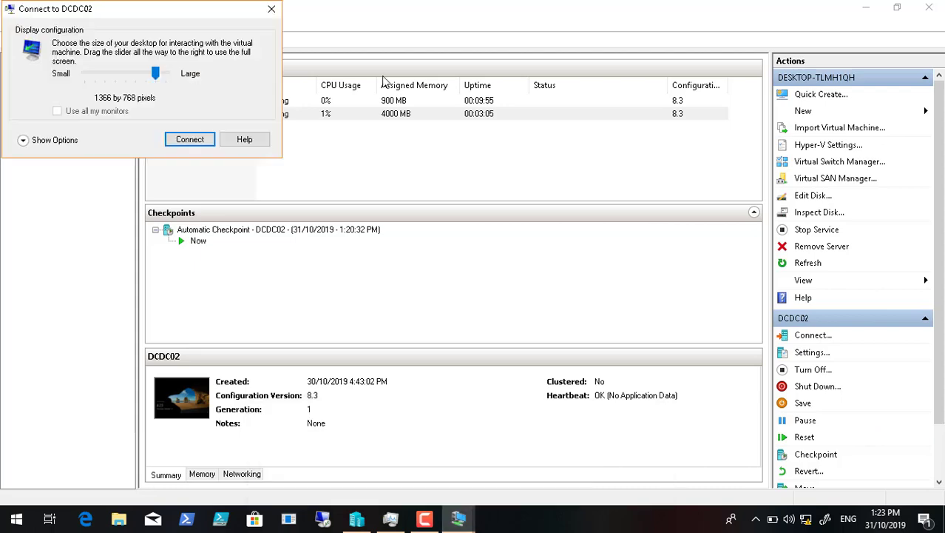
pyautogui.click(272, 9)
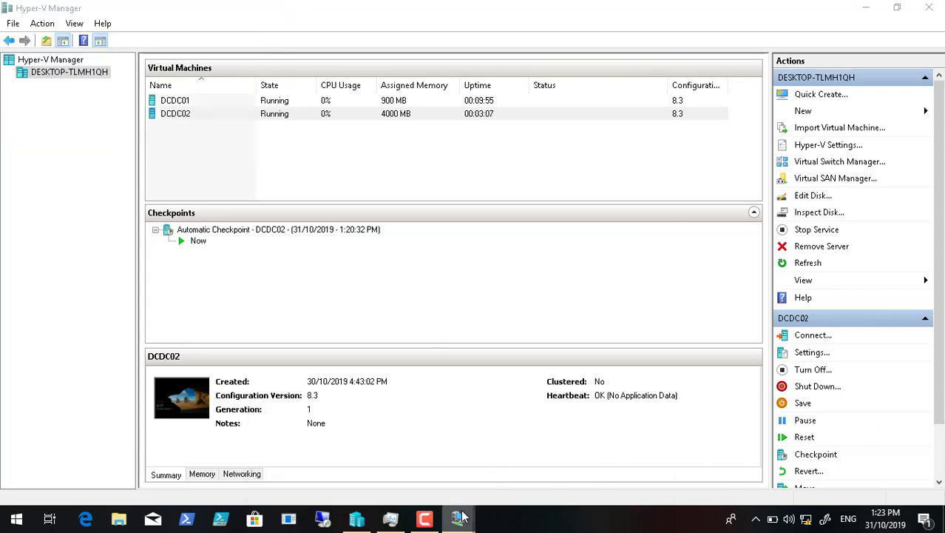
pyautogui.moveTo(458, 518)
pyautogui.click(509, 460)
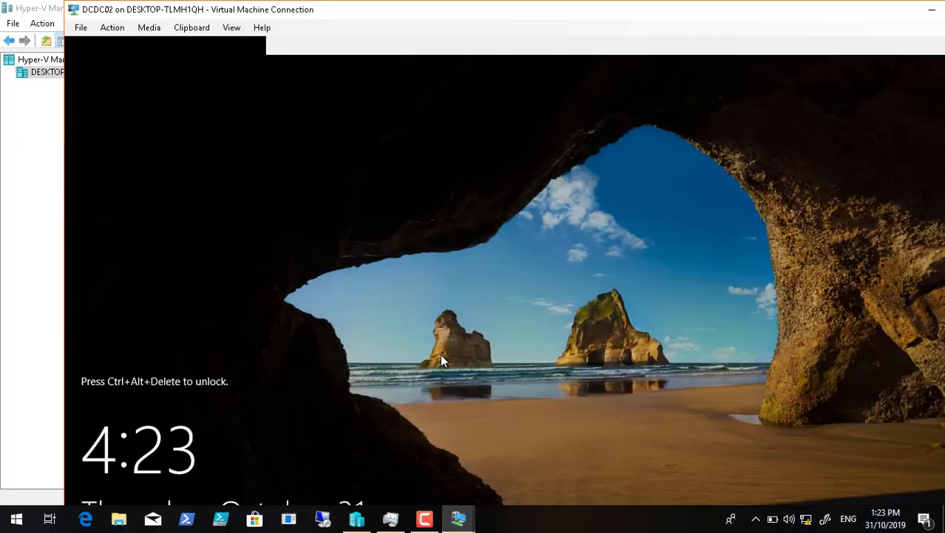
# Send Ctrl+Alt+Delete to DCDC02 and sign in with the Administrator password.
pyautogui.click(232, 27)
pyautogui.click(272, 43)
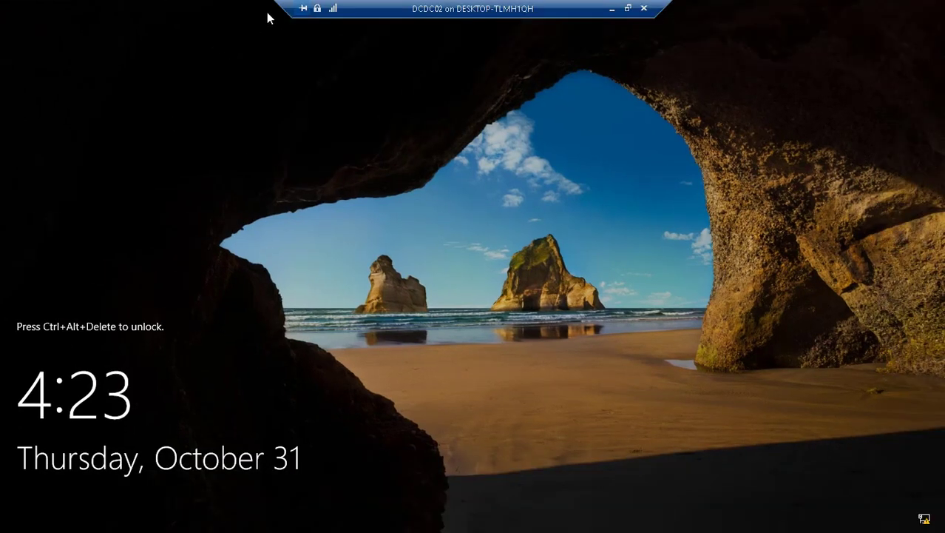
pyautogui.click(628, 9)
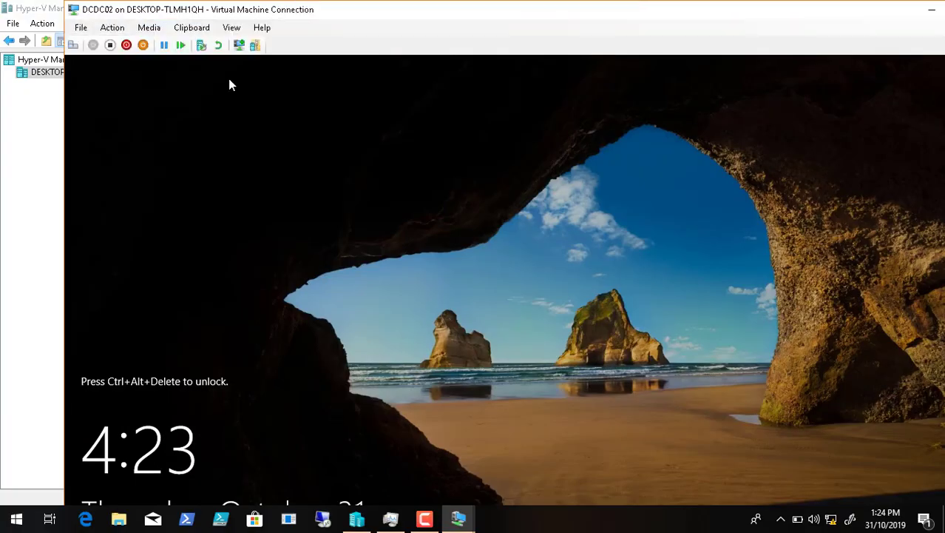
pyautogui.click(73, 46)
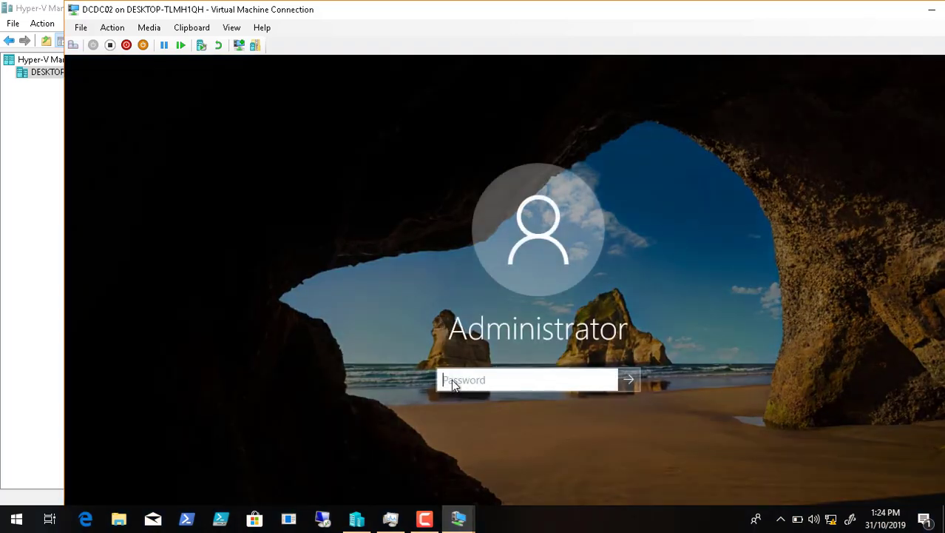
pyautogui.write('•••••')
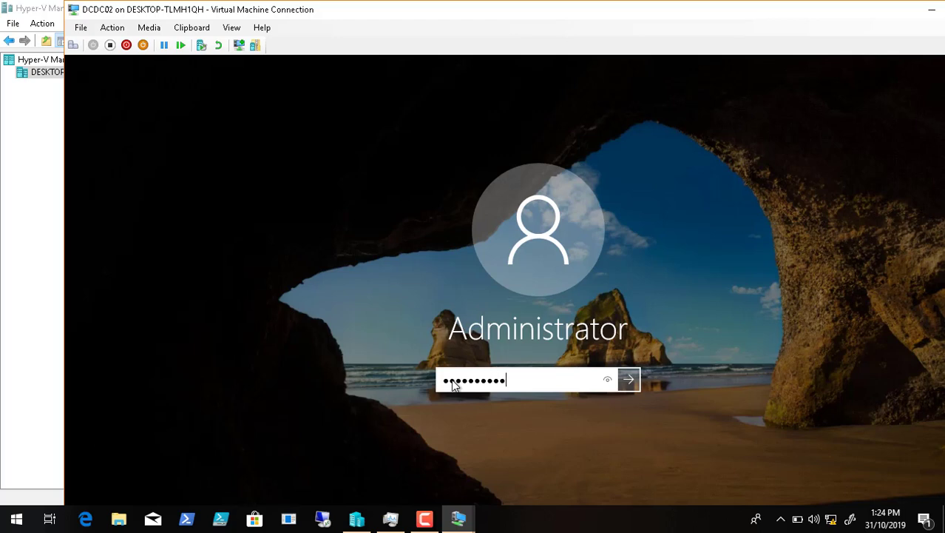
pyautogui.press('Return')
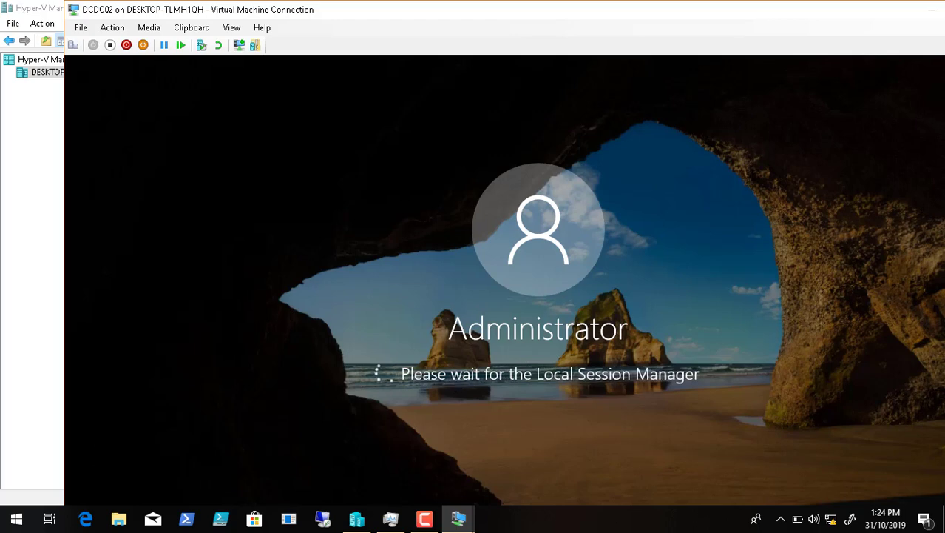
# Switch the DCDC02 console to full screen, then minimize it to show the host.
pyautogui.click(237, 30)
pyautogui.click(251, 42)
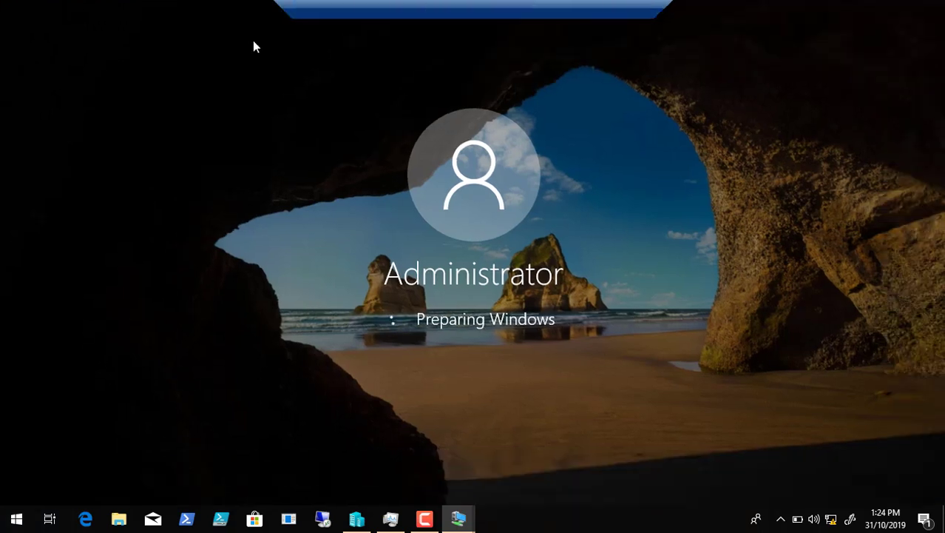
pyautogui.click(612, 9)
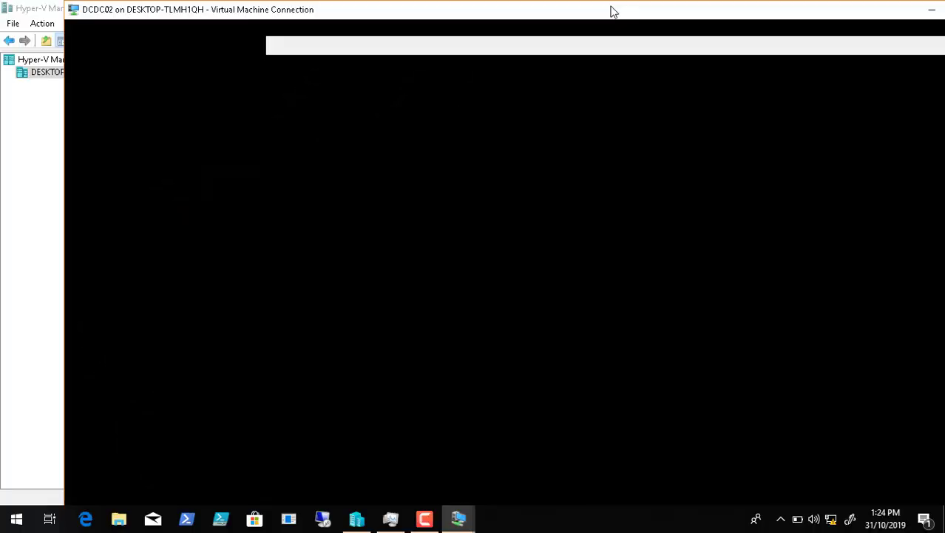
# Open the host's Task Manager, scroll through the Processes list and back to the top, then minimize it.
pyautogui.click(391, 520)
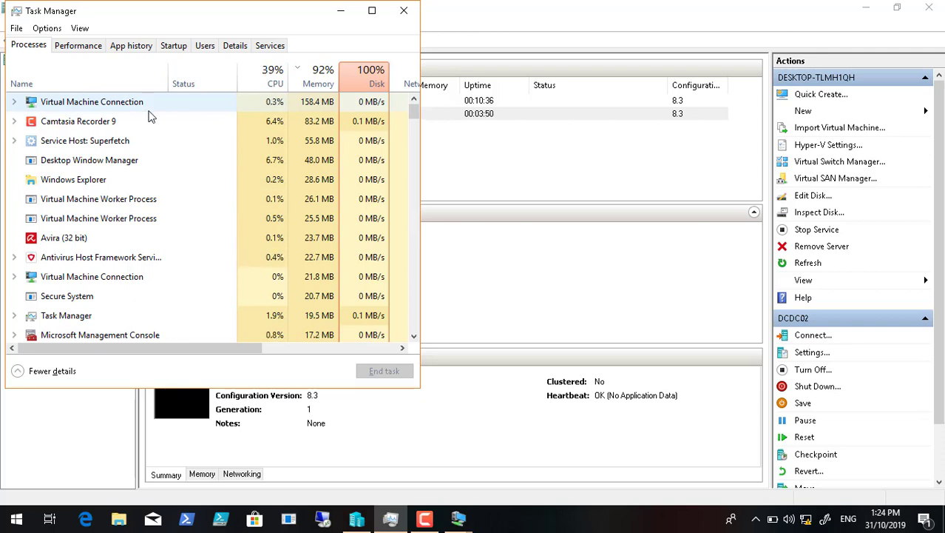
pyautogui.click(414, 336)
pyautogui.click(414, 337)
pyautogui.click(414, 337)
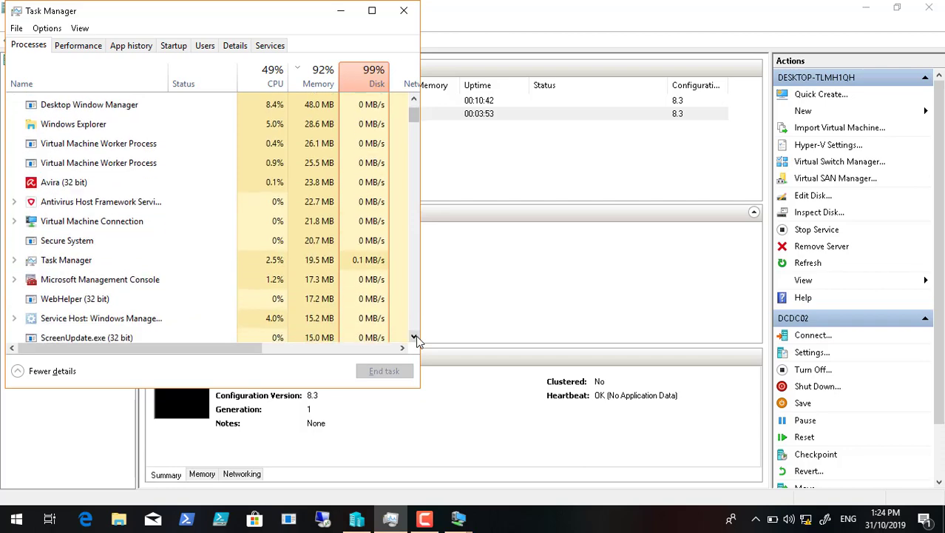
pyautogui.click(414, 336)
pyautogui.click(414, 336)
pyautogui.click(414, 337)
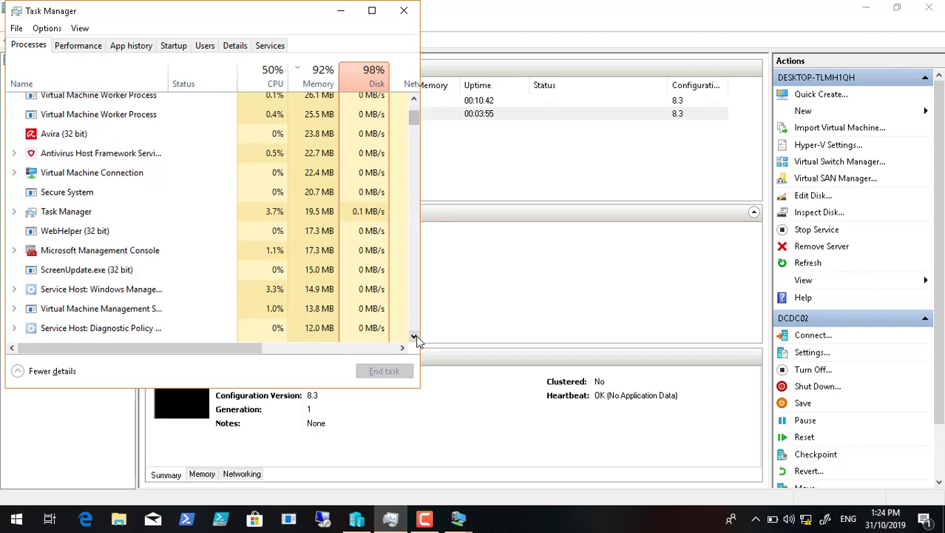
pyautogui.click(414, 336)
pyautogui.click(414, 336)
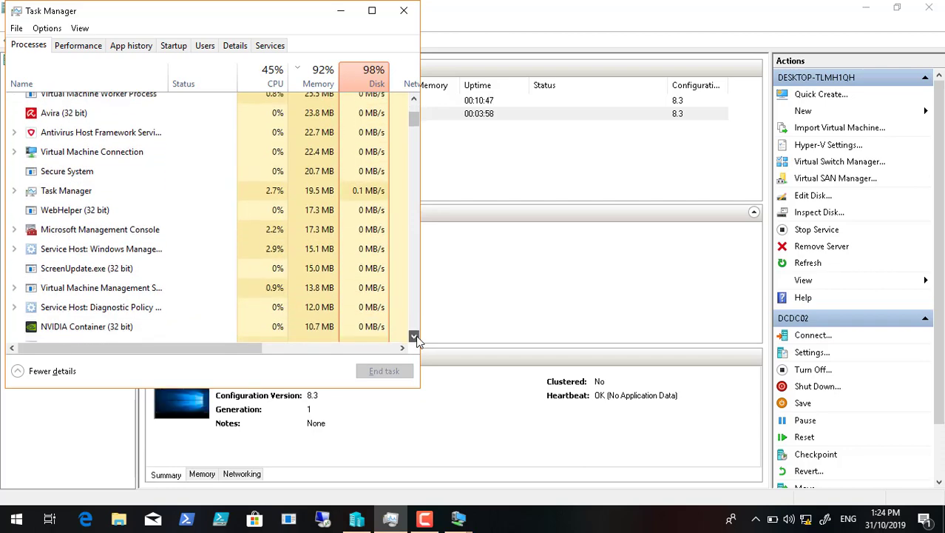
pyautogui.click(414, 337)
pyautogui.click(415, 336)
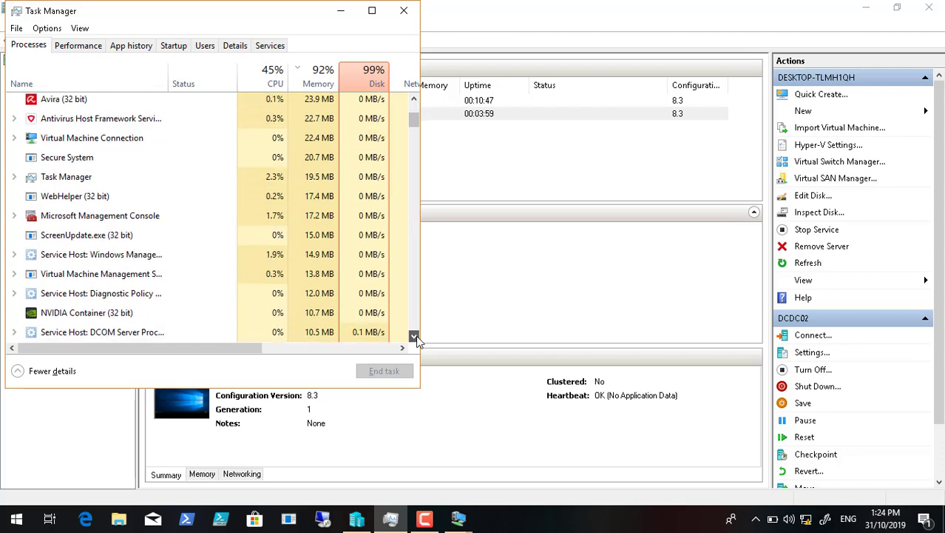
pyautogui.click(414, 337)
pyautogui.click(414, 336)
pyautogui.click(414, 336)
pyautogui.click(414, 337)
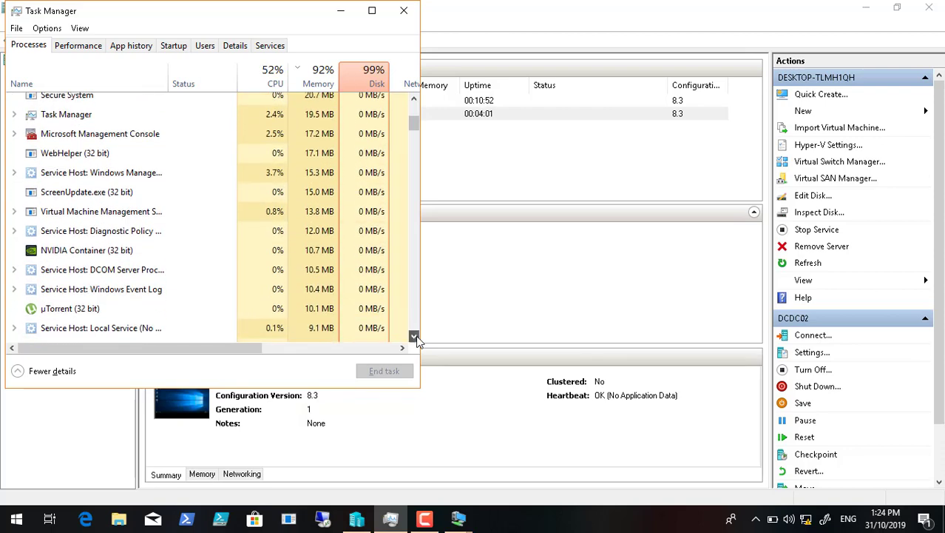
pyautogui.click(414, 336)
pyautogui.click(414, 336)
pyautogui.click(414, 337)
pyautogui.click(415, 337)
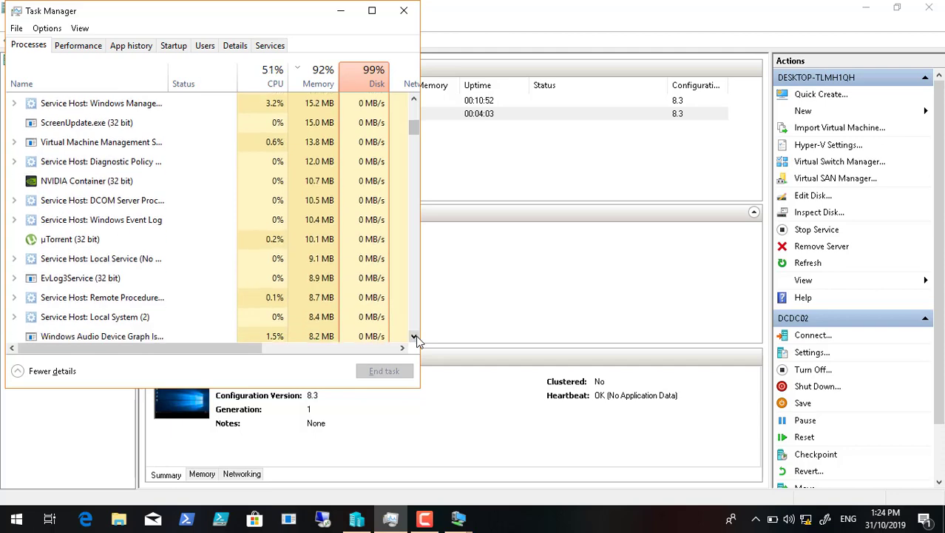
pyautogui.click(414, 337)
pyautogui.click(414, 337)
pyautogui.click(414, 337)
pyautogui.click(414, 337)
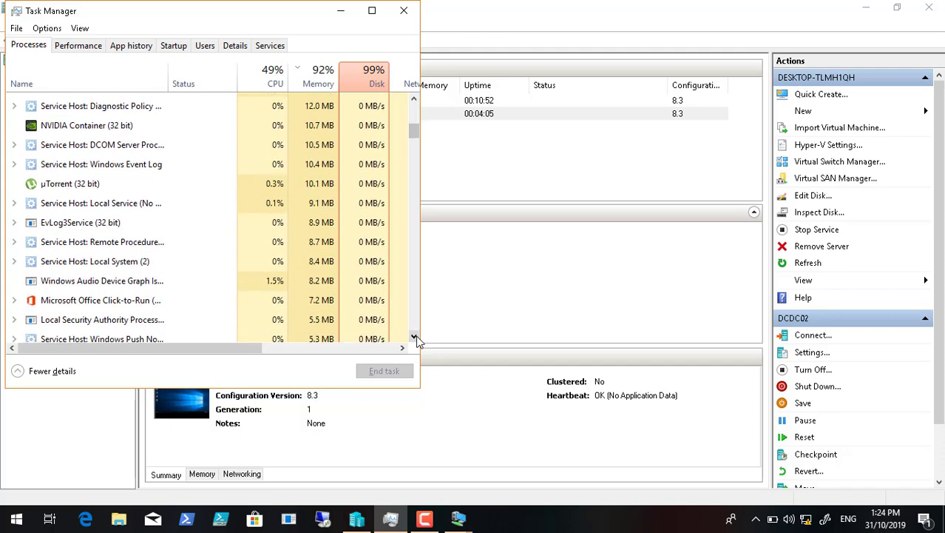
pyautogui.click(415, 336)
pyautogui.click(414, 336)
pyautogui.click(414, 336)
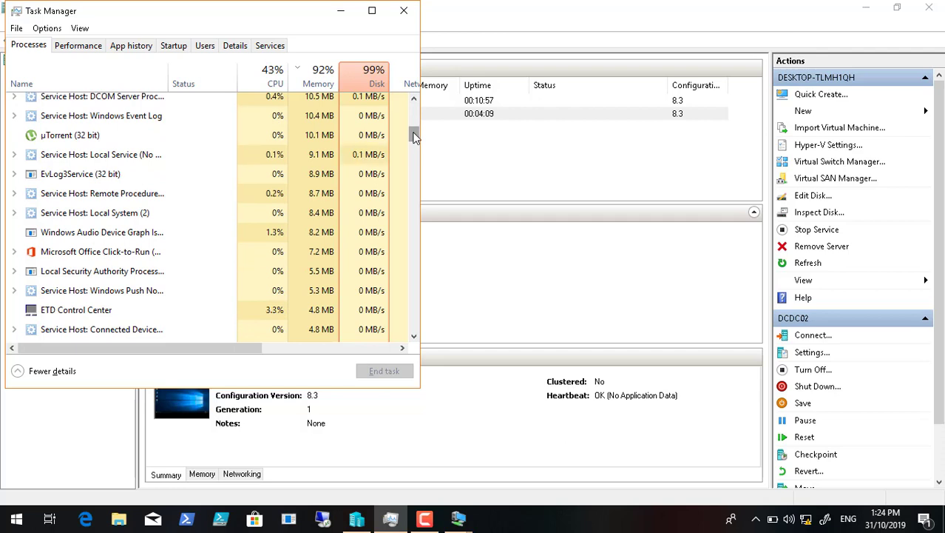
pyautogui.moveTo(414, 135); pyautogui.dragTo(416, 99)
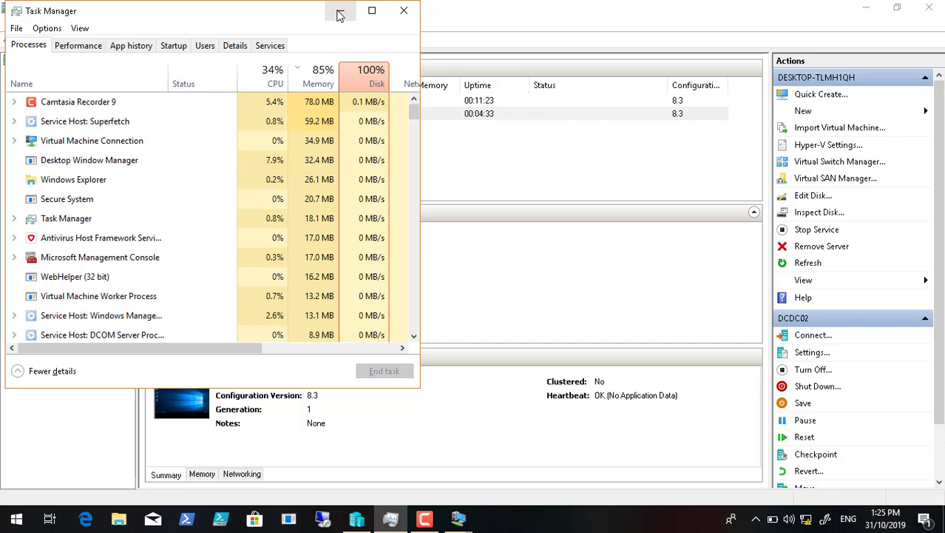
pyautogui.click(340, 12)
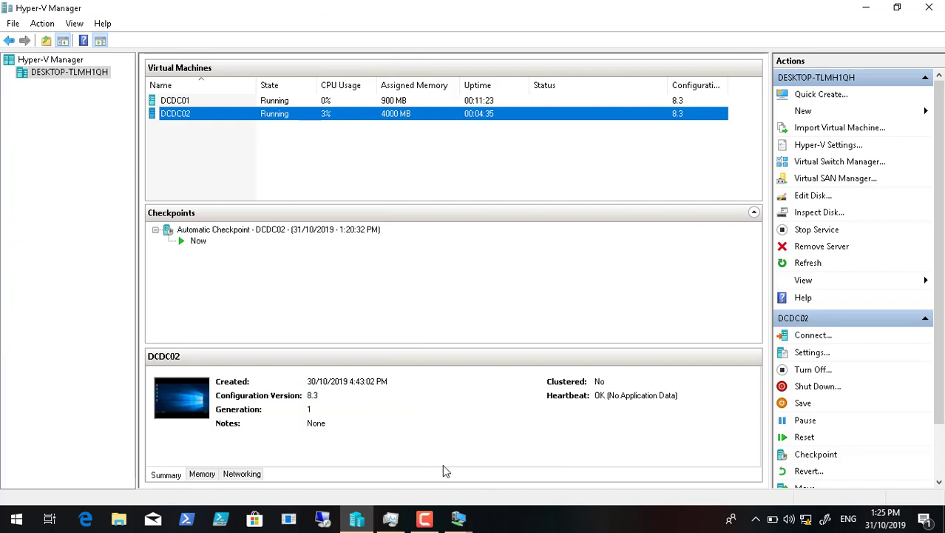
# Bring the DCDC02 window forward and launch Server Manager from its Start menu.
pyautogui.click(459, 517)
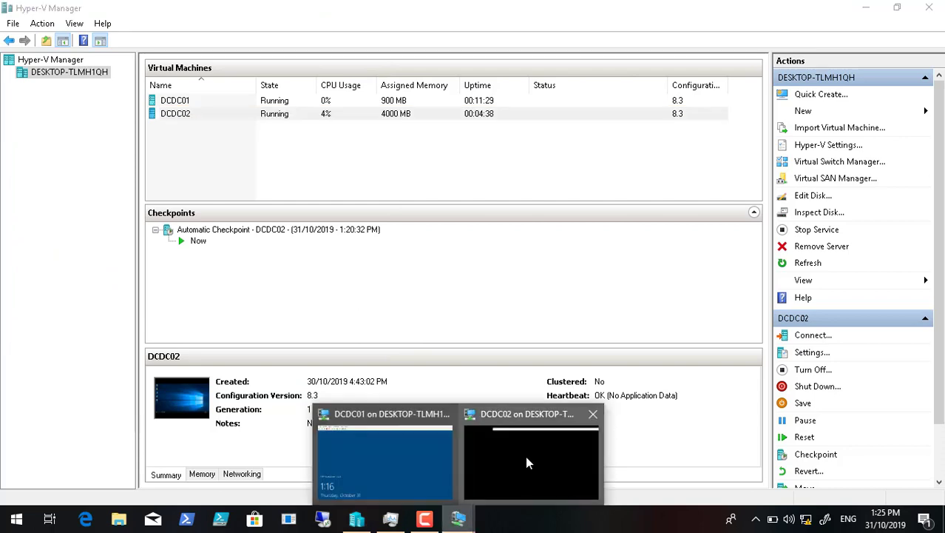
pyautogui.click(527, 462)
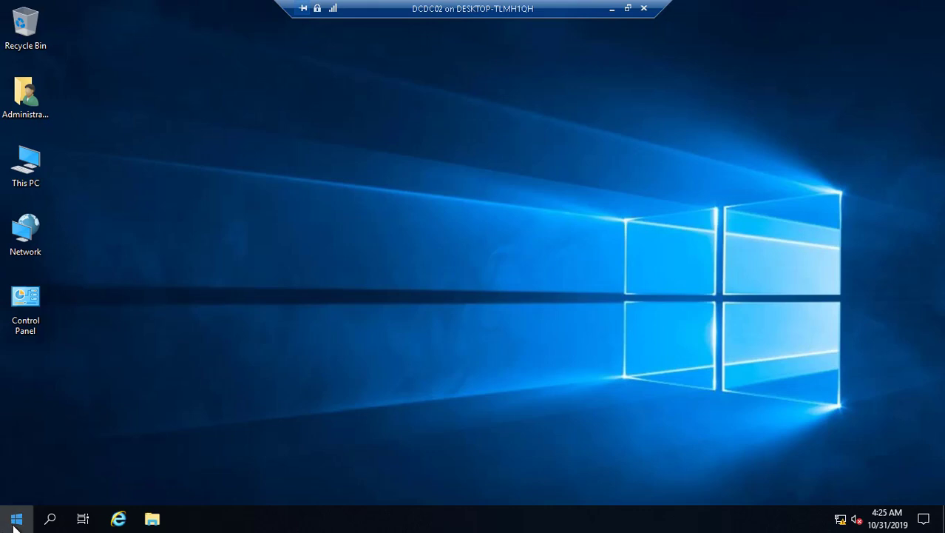
pyautogui.click(14, 523)
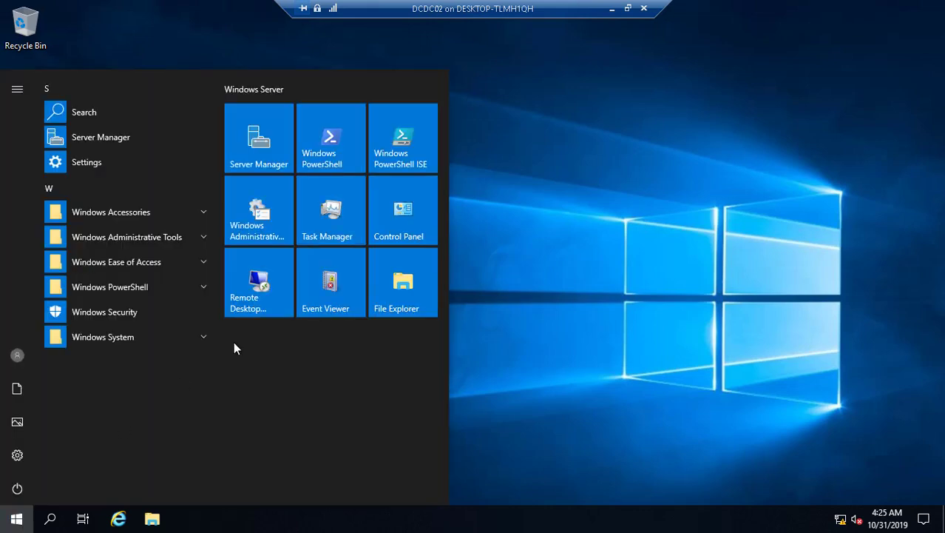
pyautogui.click(274, 127)
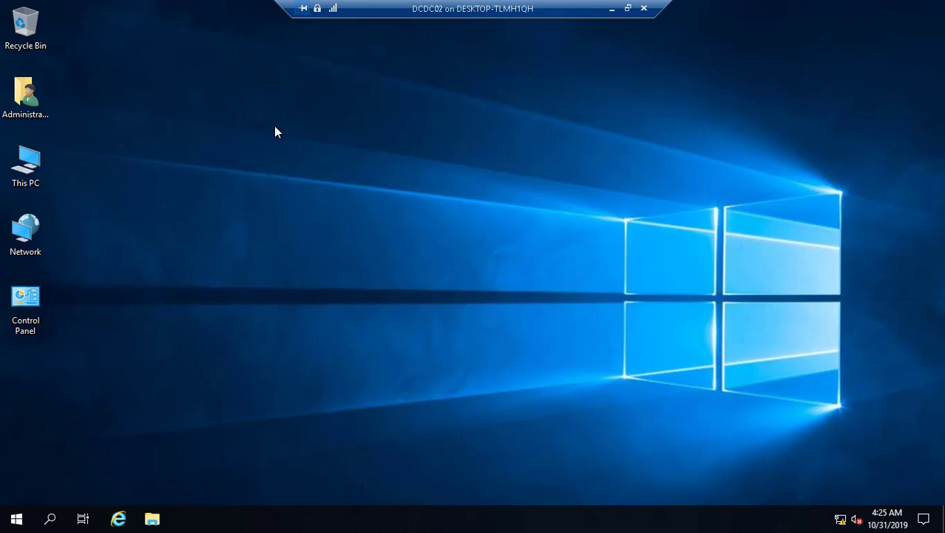
# Check Task Manager on the host, then return to the DCDC02 desktop.
pyautogui.click(608, 9)
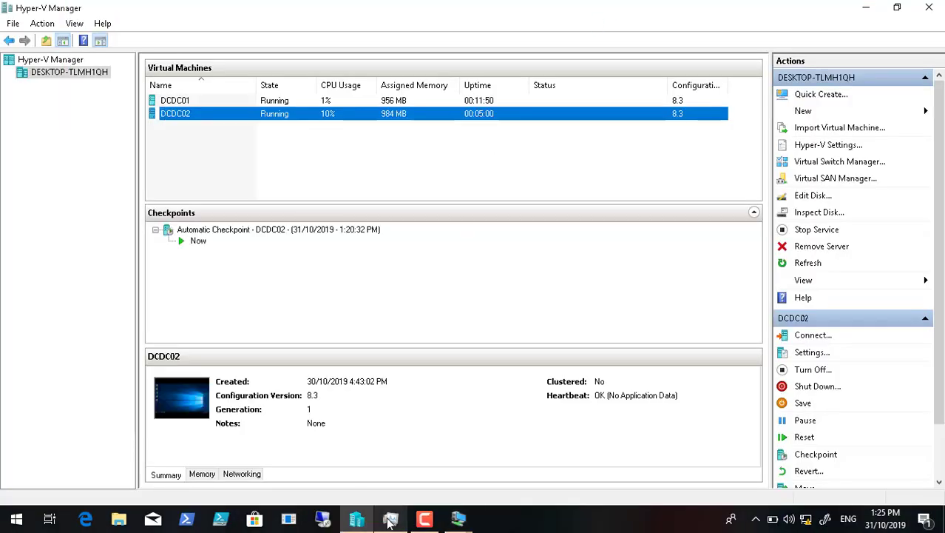
pyautogui.click(389, 520)
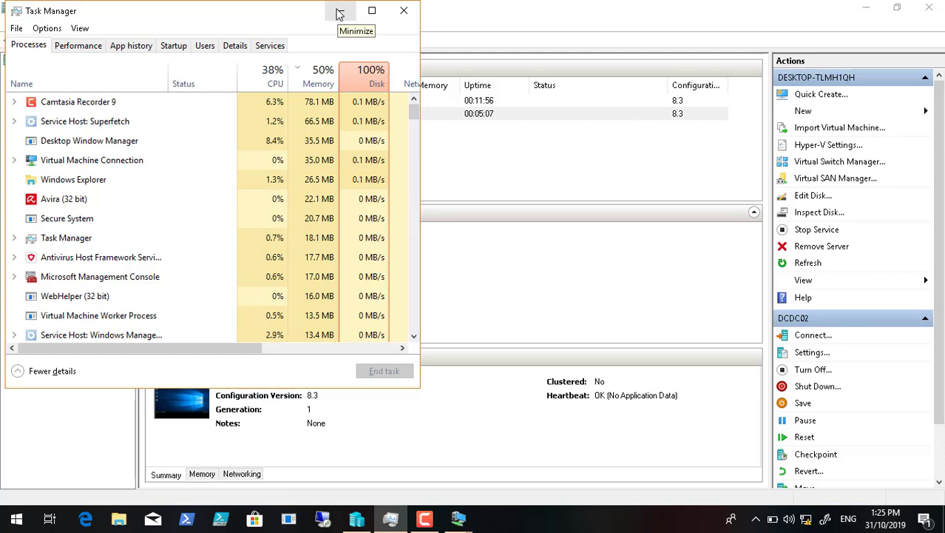
pyautogui.click(339, 14)
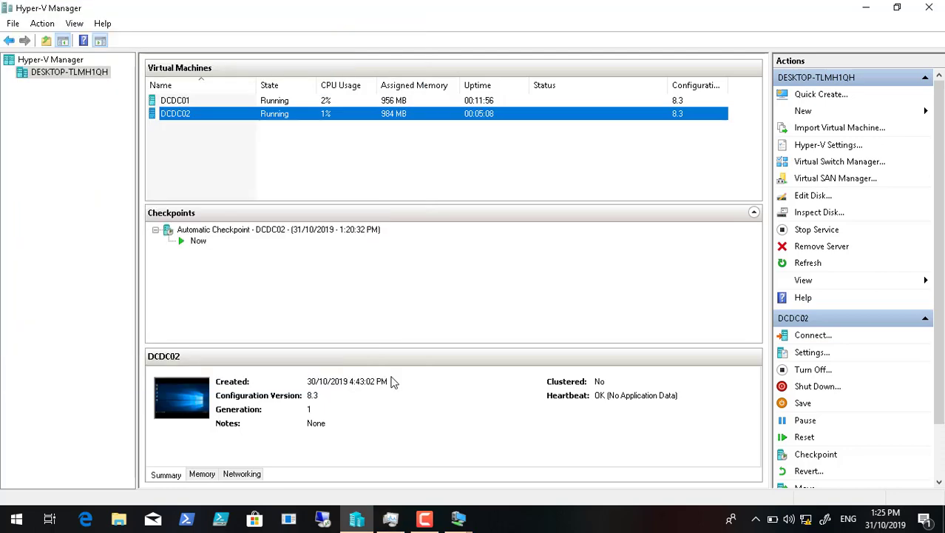
pyautogui.click(457, 519)
pyautogui.click(516, 469)
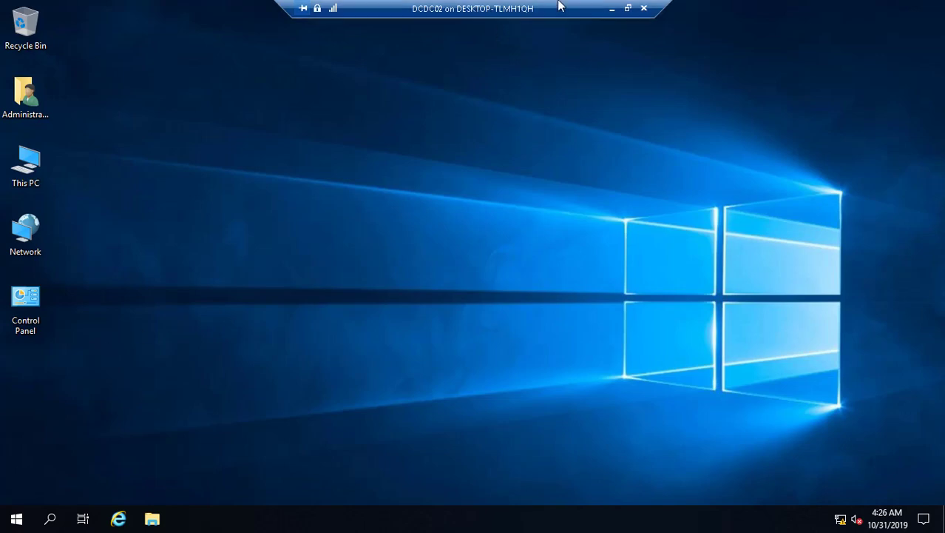
# Pause the recorder and dismiss the Windows Admin Center prompt over Server Manager.
pyautogui.click(611, 9)
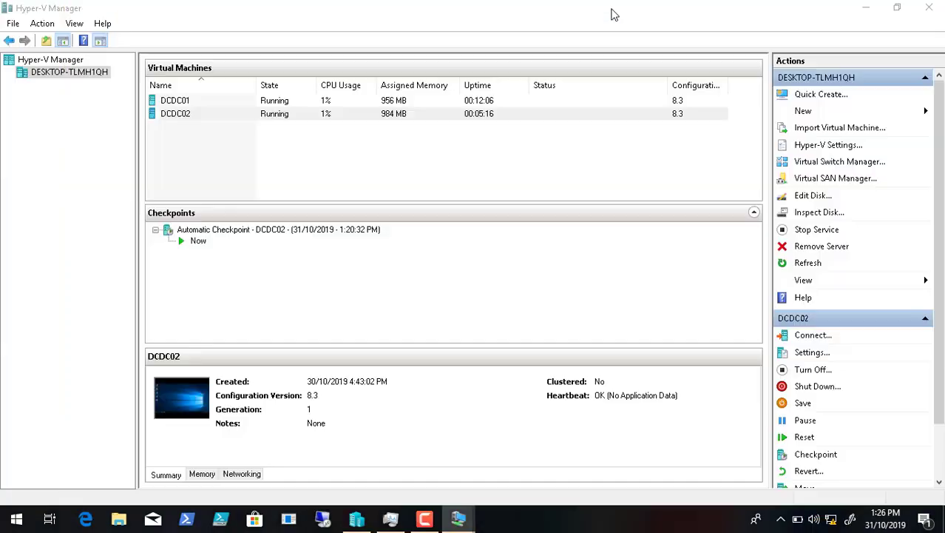
pyautogui.click(424, 519)
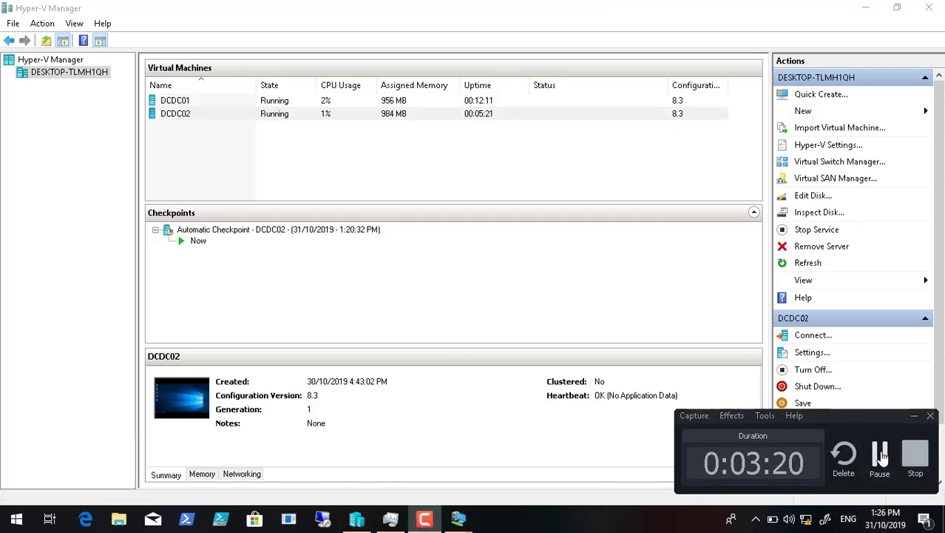
pyautogui.click(878, 453)
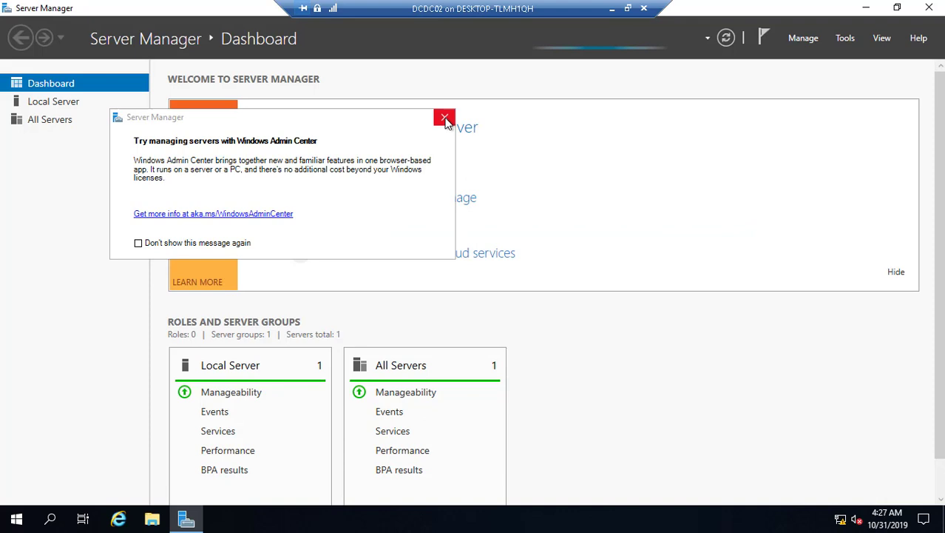
pyautogui.click(444, 119)
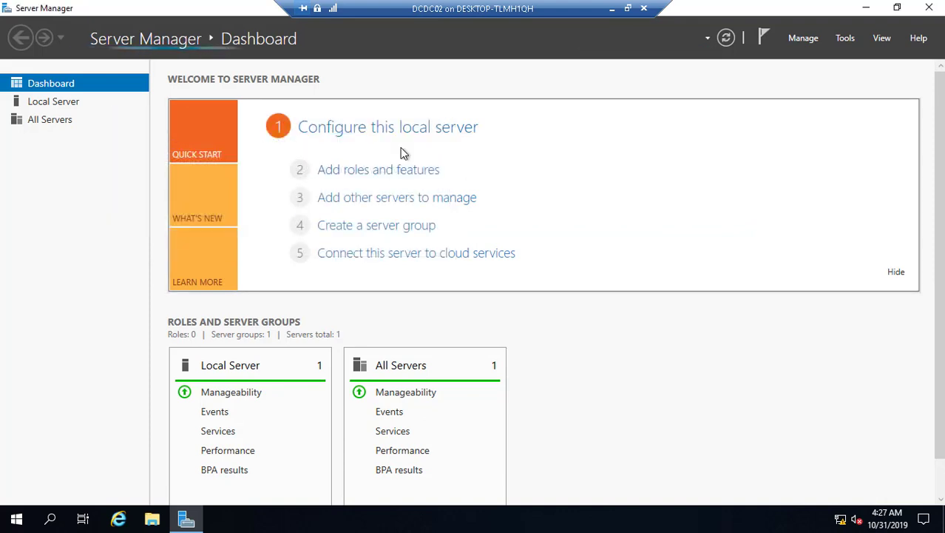
# Refresh the DCDC02 dashboard until File and Storage Services appears, then open the Manage menu.
pyautogui.click(732, 43)
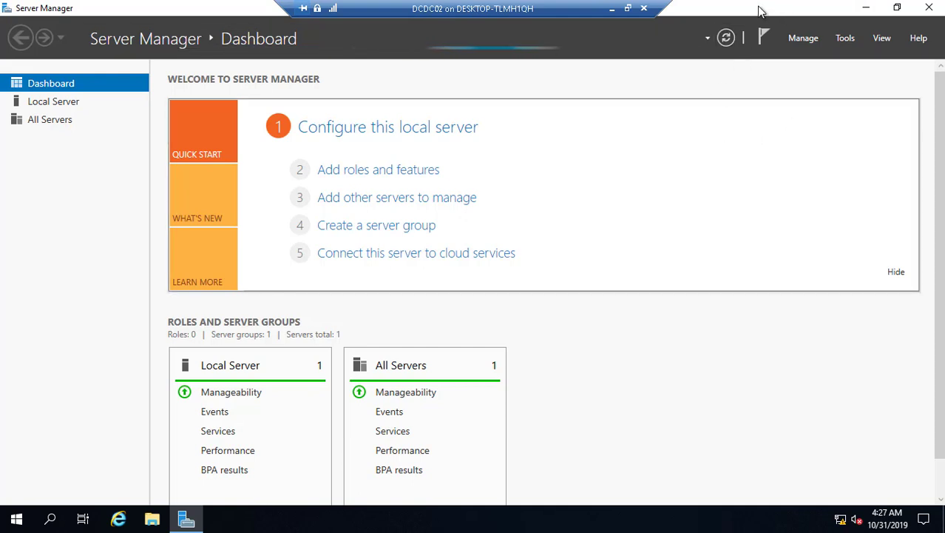
pyautogui.click(611, 8)
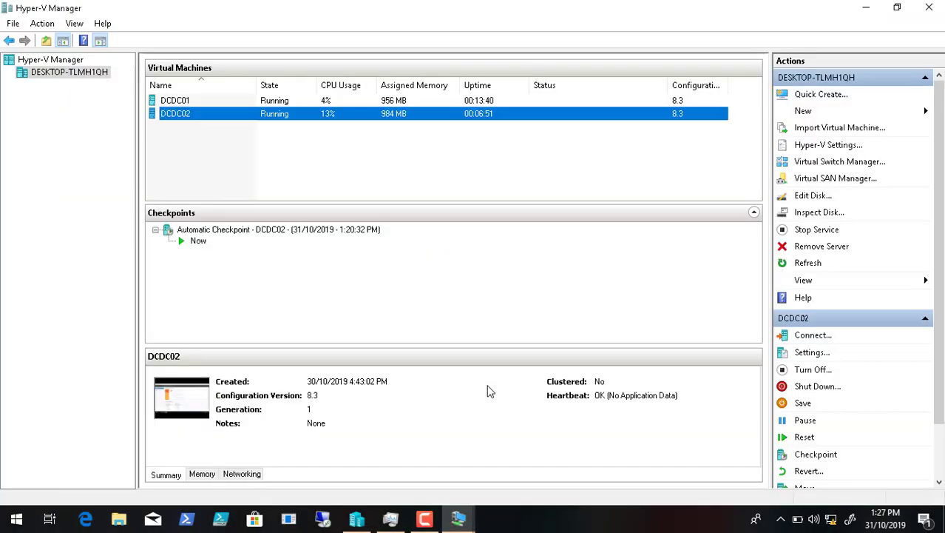
pyautogui.moveTo(459, 517)
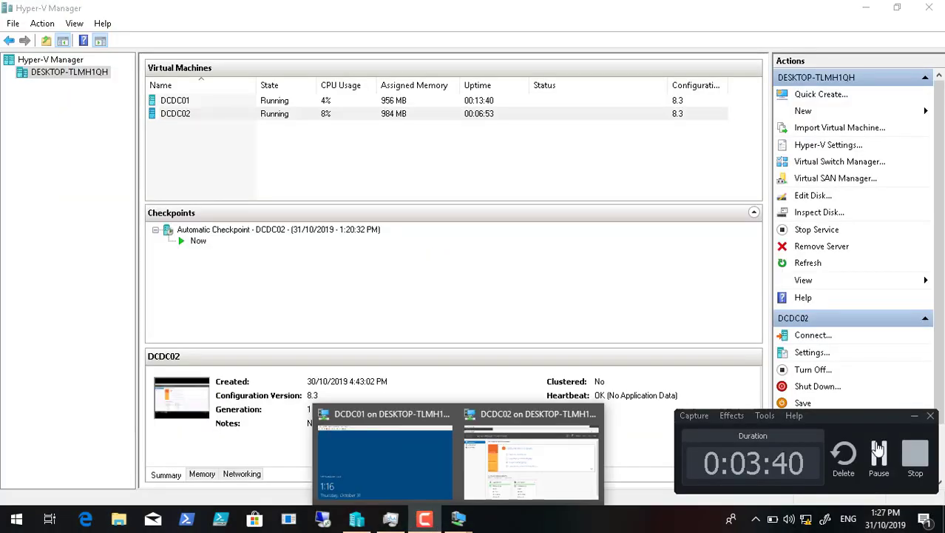
pyautogui.click(551, 458)
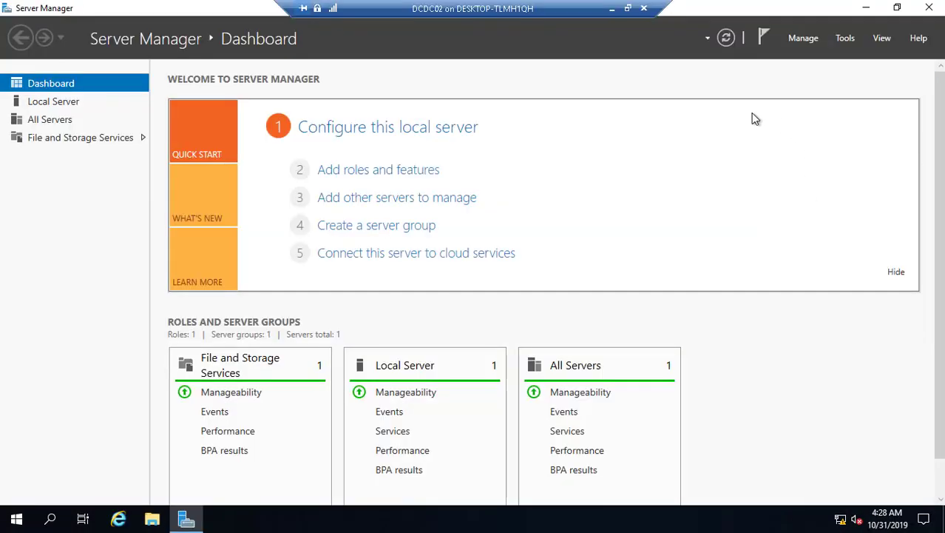
pyautogui.click(803, 39)
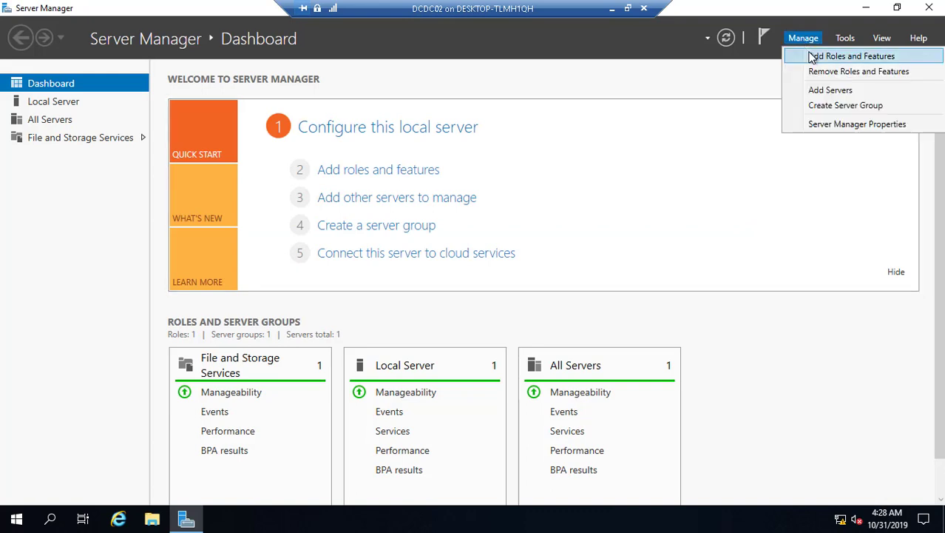
# Start a role-based install on DCDC02 and select Active Directory Domain Services with its required features.
pyautogui.click(810, 55)
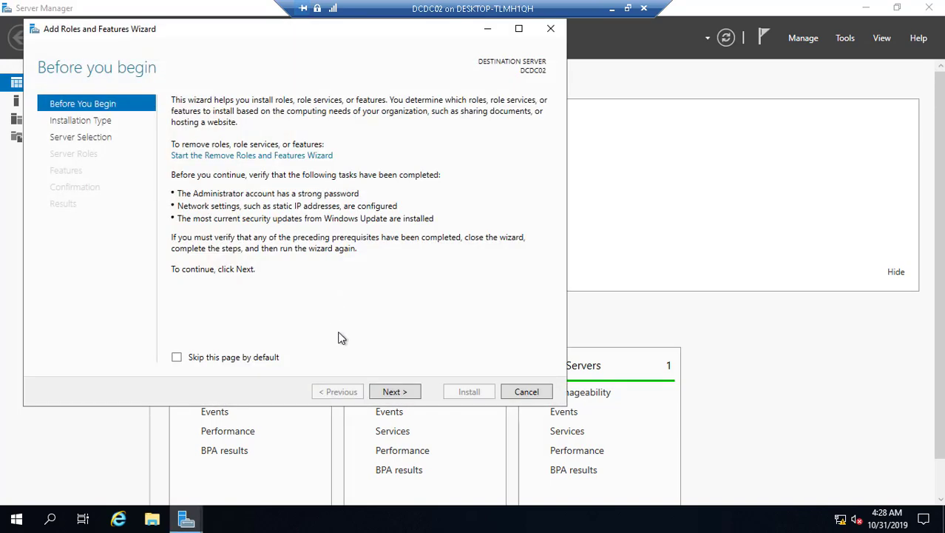
pyautogui.click(392, 392)
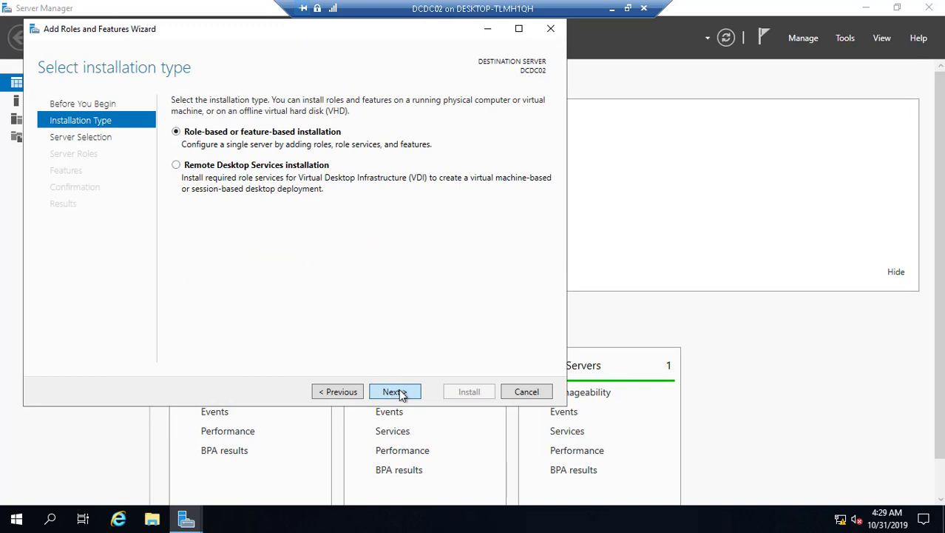
pyautogui.click(400, 395)
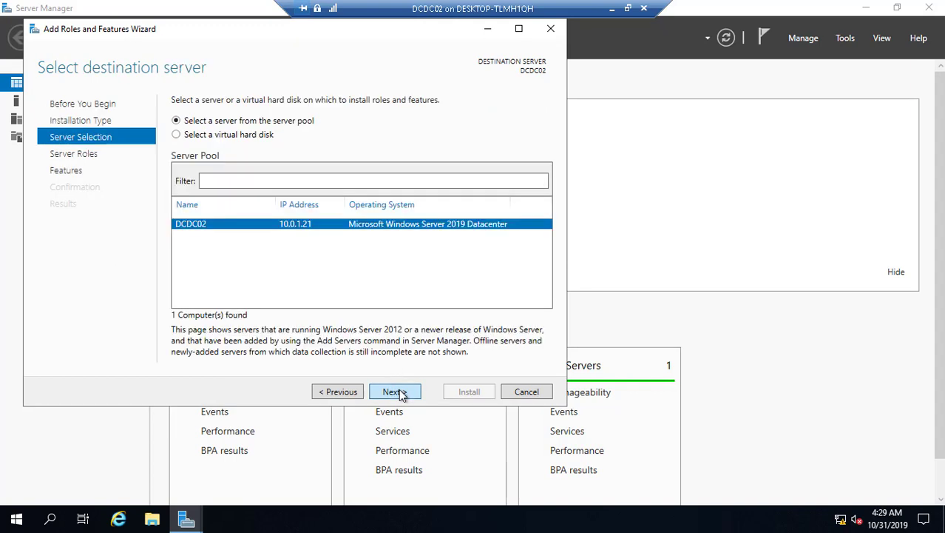
pyautogui.click(395, 392)
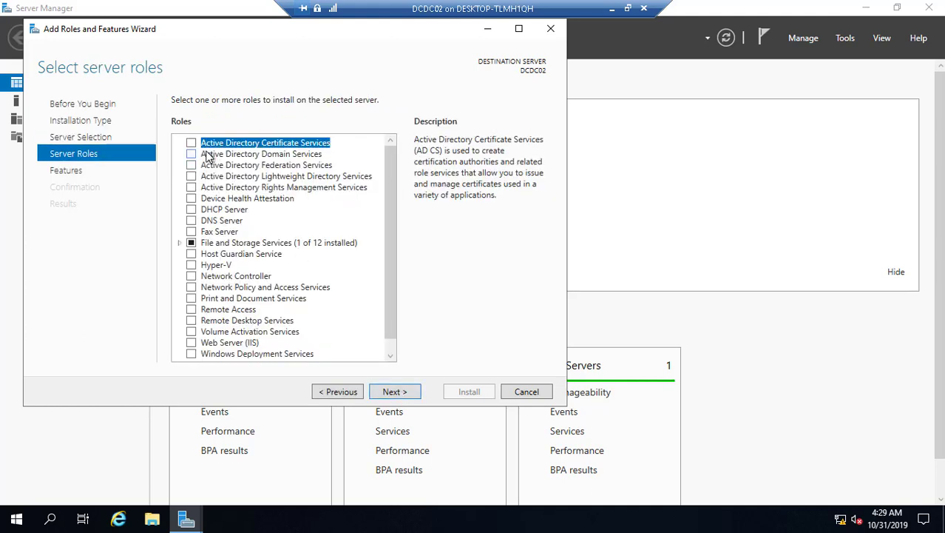
pyautogui.click(192, 154)
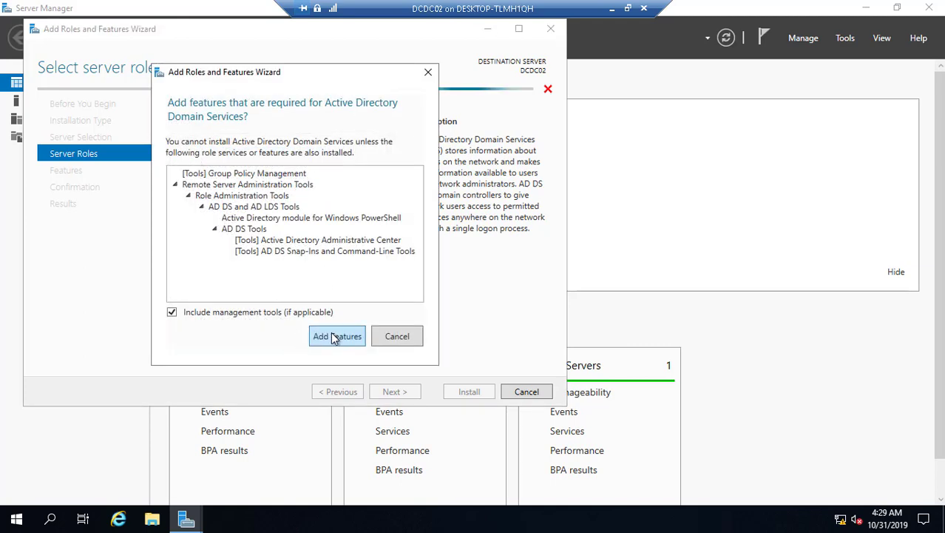
pyautogui.click(336, 337)
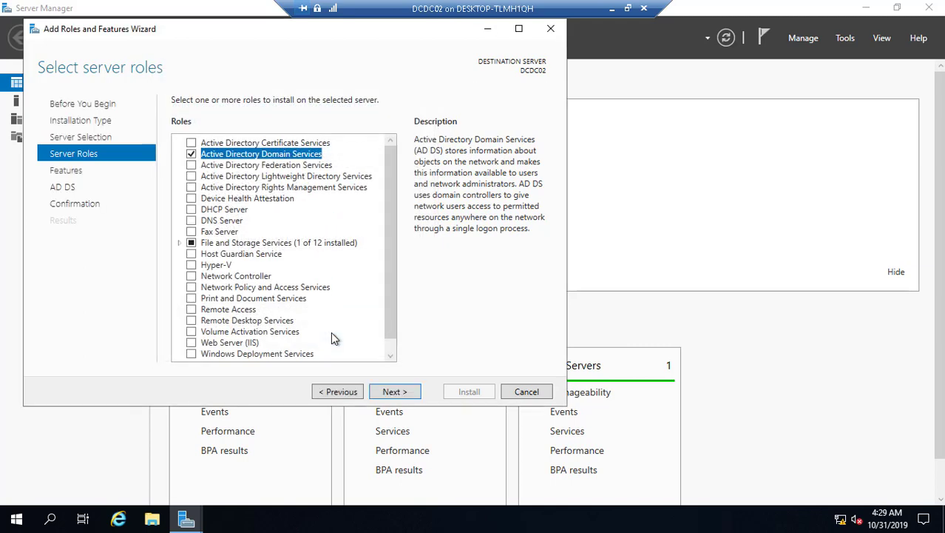
pyautogui.click(392, 358)
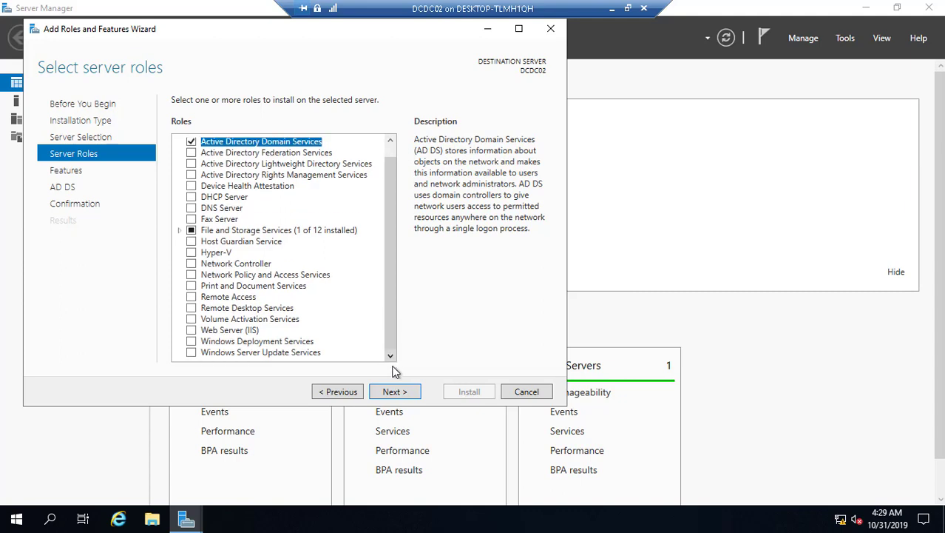
pyautogui.click(407, 396)
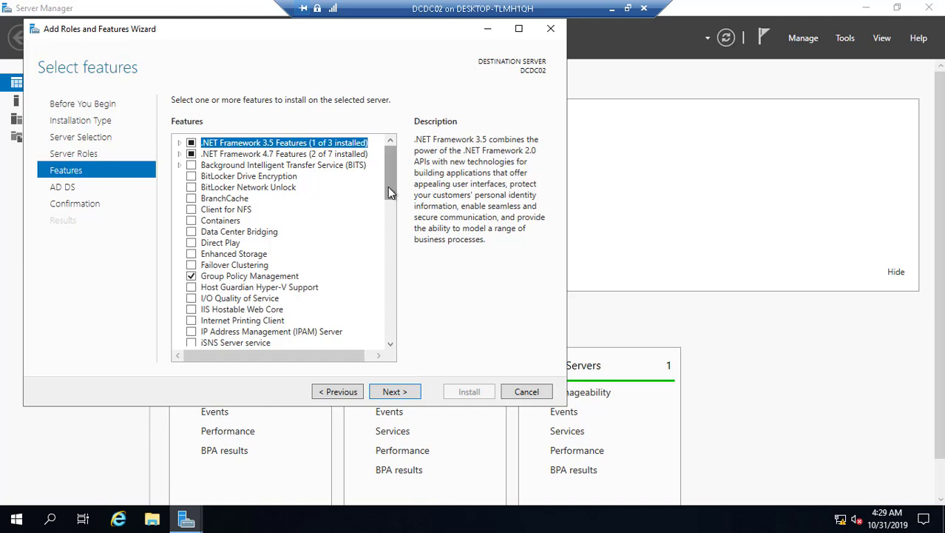
# Add the WINS Server feature with its management tools and install AD DS with the selected features.
pyautogui.moveTo(390, 191); pyautogui.dragTo(398, 358)
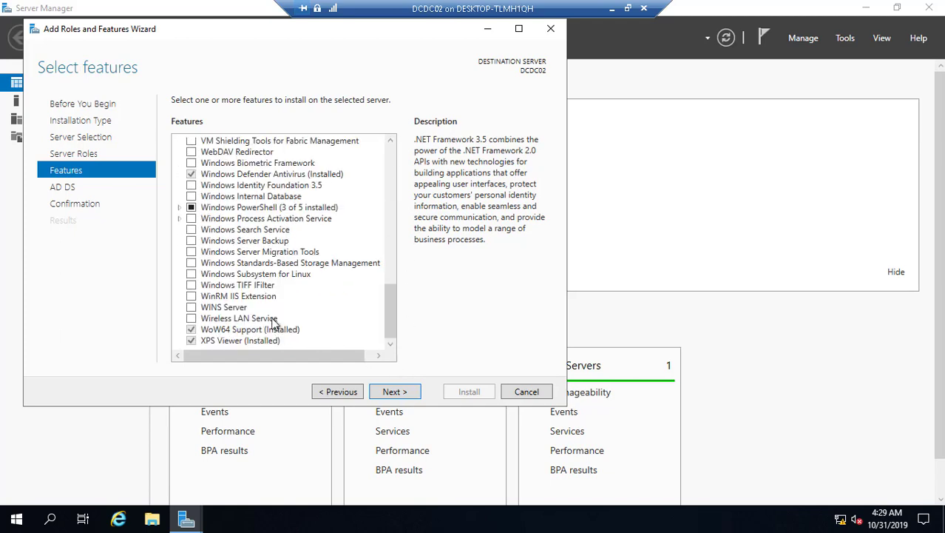
pyautogui.click(192, 307)
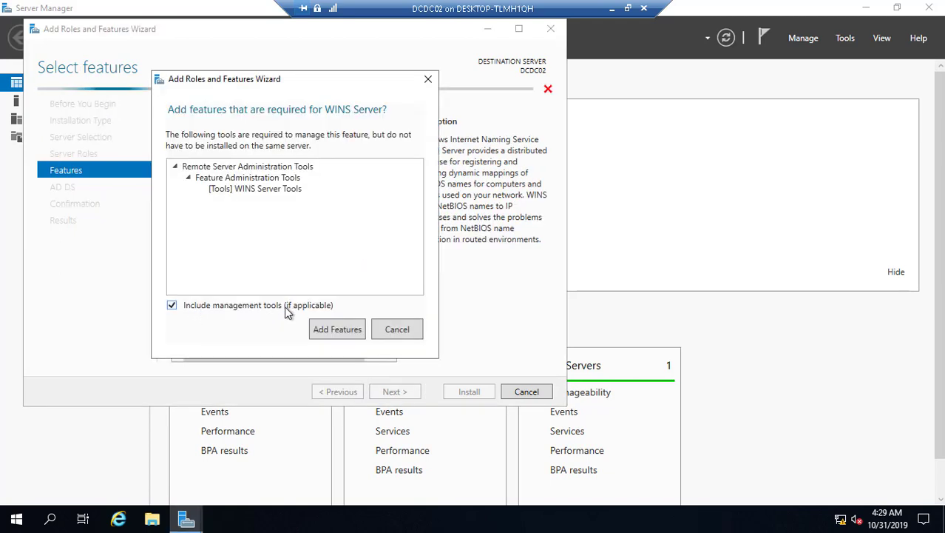
pyautogui.click(339, 327)
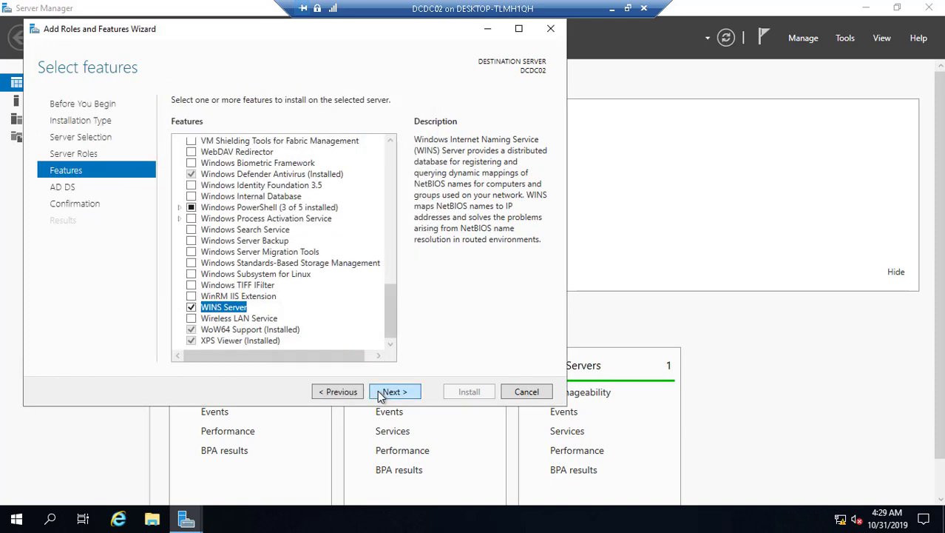
pyautogui.click(392, 391)
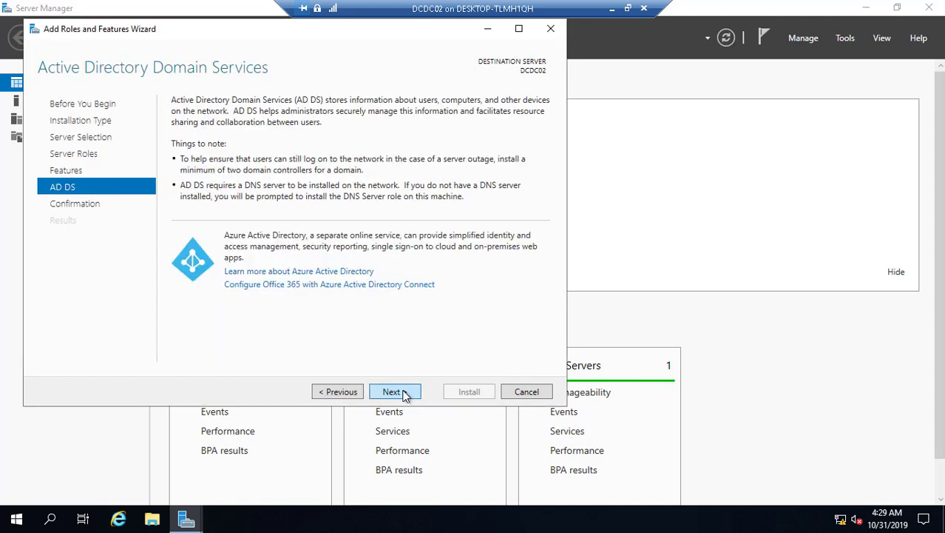
pyautogui.click(404, 395)
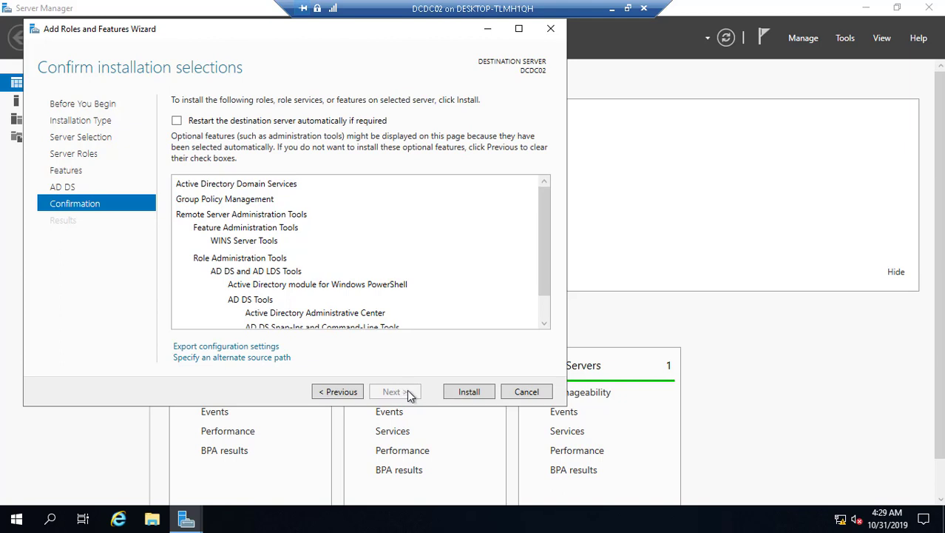
pyautogui.click(476, 393)
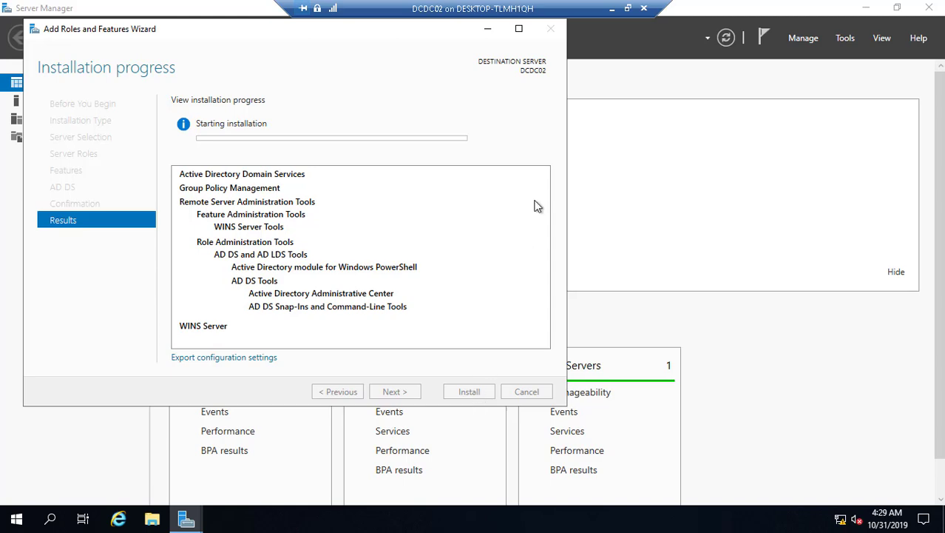
# Minimize DCDC02, pause the recorder, then reopen DCDC02 to find the installation succeeded.
pyautogui.click(612, 9)
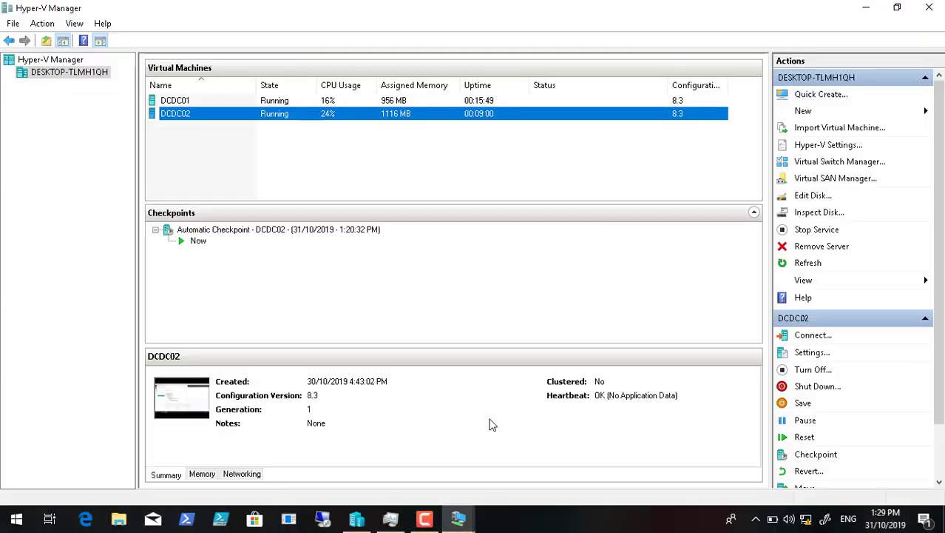
pyautogui.moveTo(459, 521)
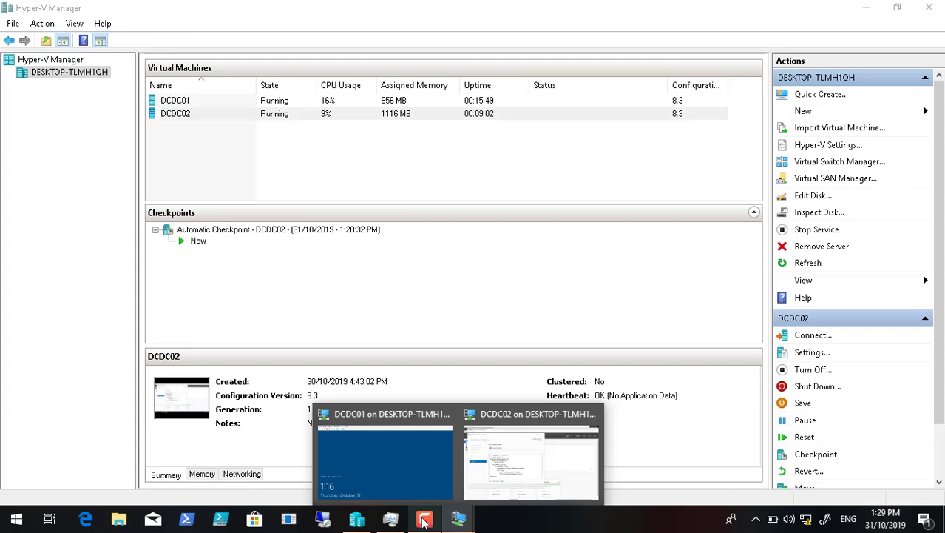
pyautogui.click(424, 520)
pyautogui.click(879, 455)
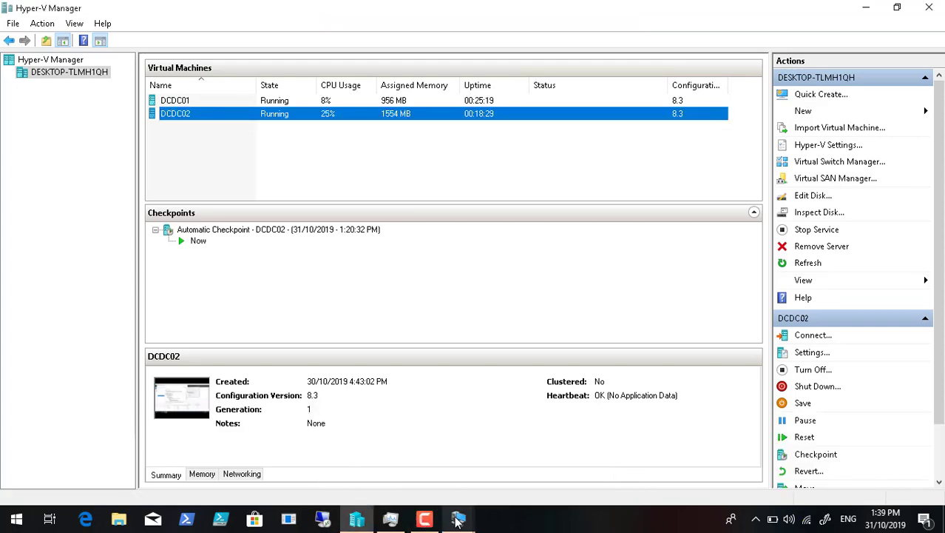
pyautogui.moveTo(457, 520)
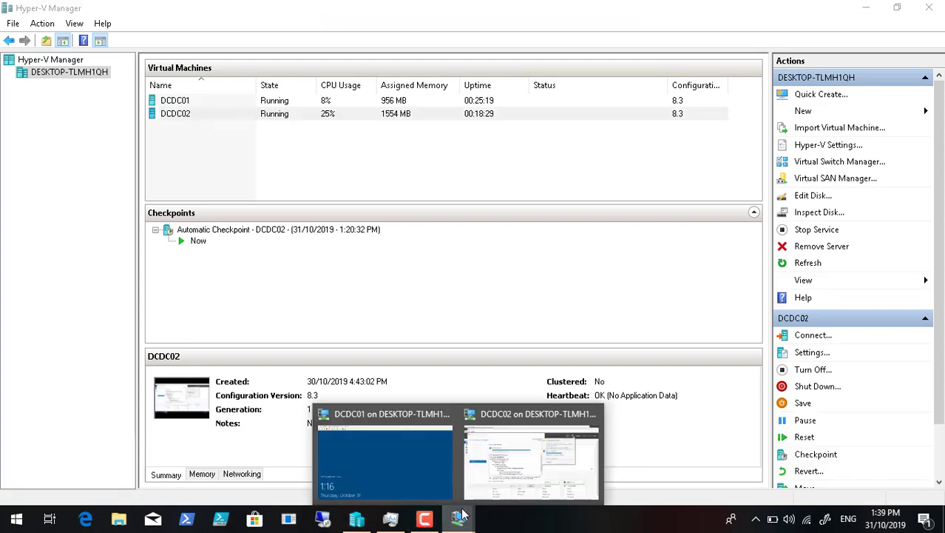
pyautogui.click(518, 444)
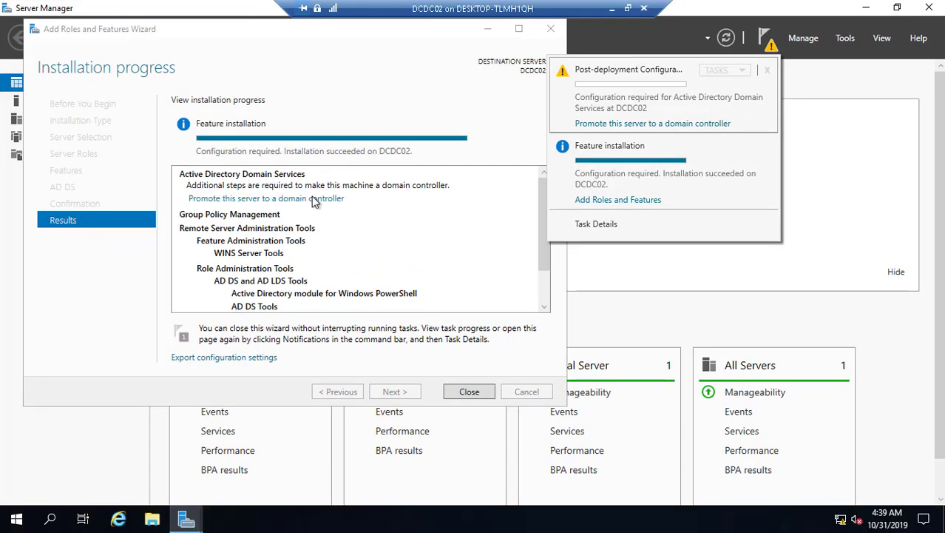
# Start promoting DCDC02 to a domain controller in an existing domain and open the credentials prompt.
pyautogui.click(314, 200)
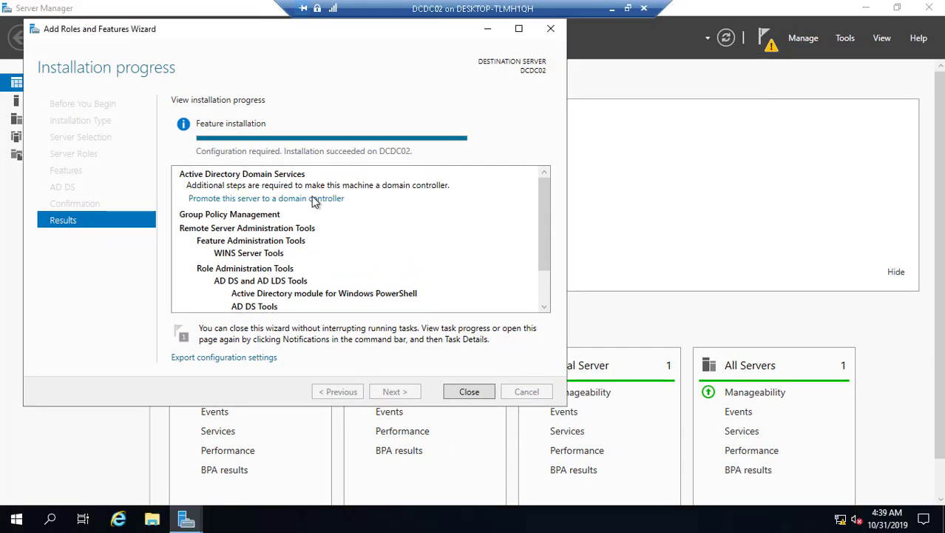
pyautogui.click(314, 200)
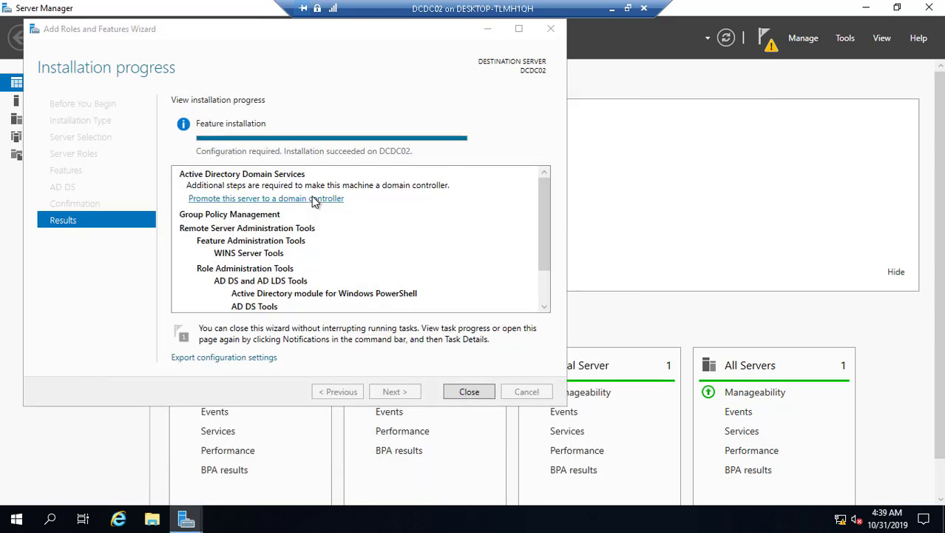
pyautogui.click(187, 520)
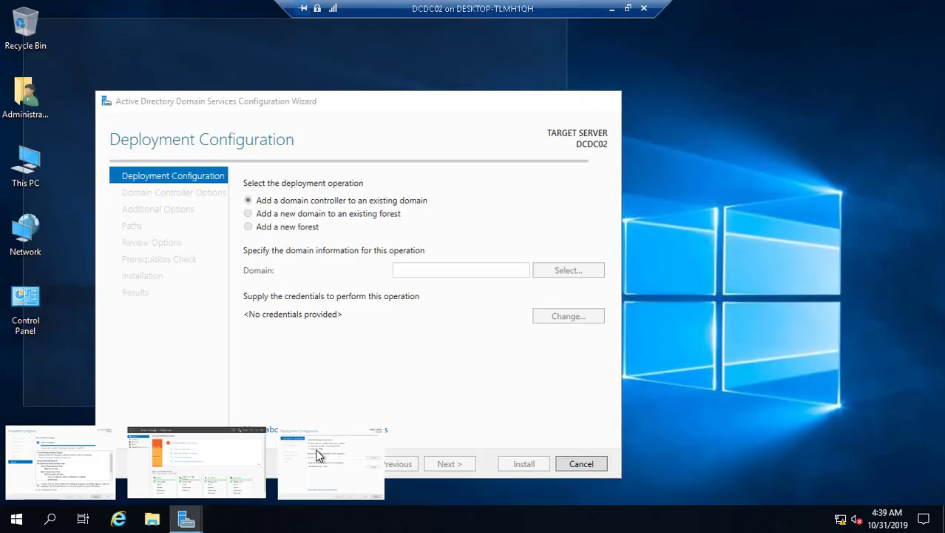
pyautogui.click(314, 453)
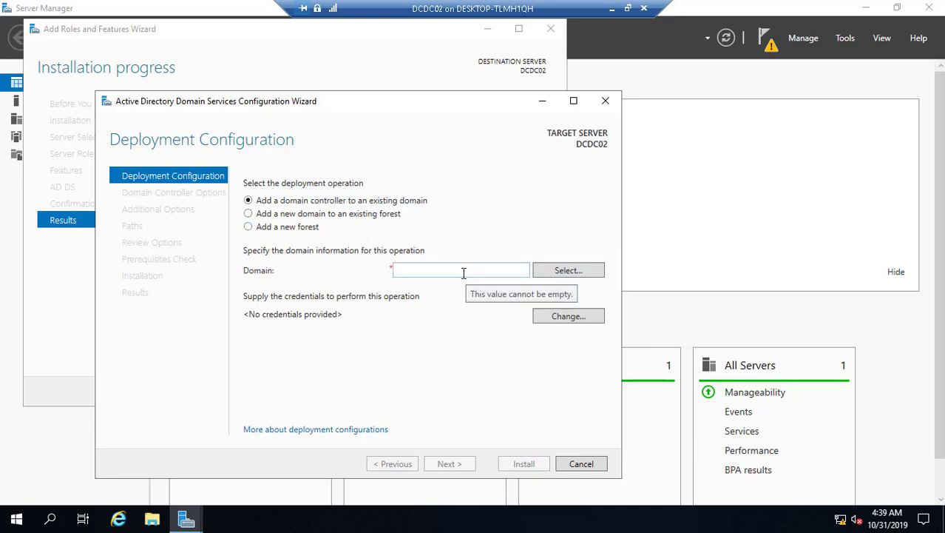
pyautogui.click(425, 270)
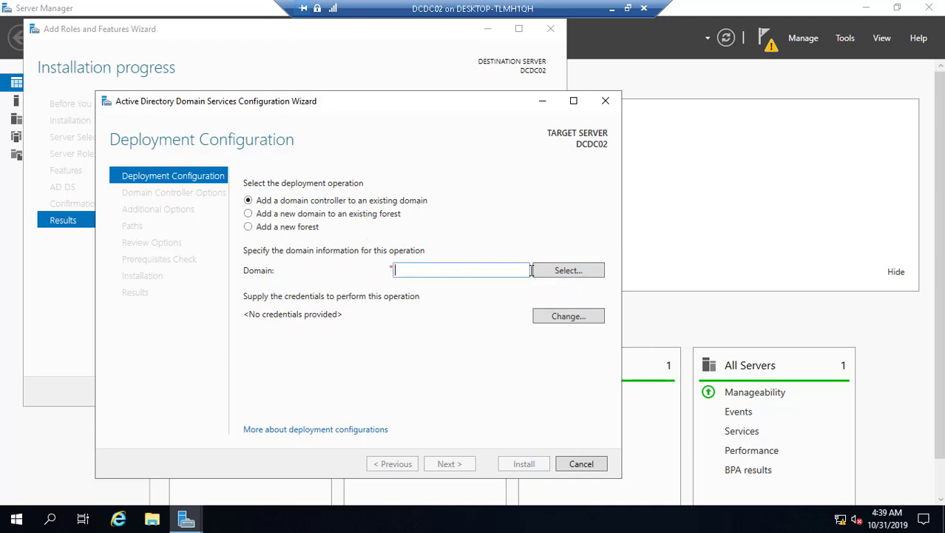
pyautogui.click(560, 270)
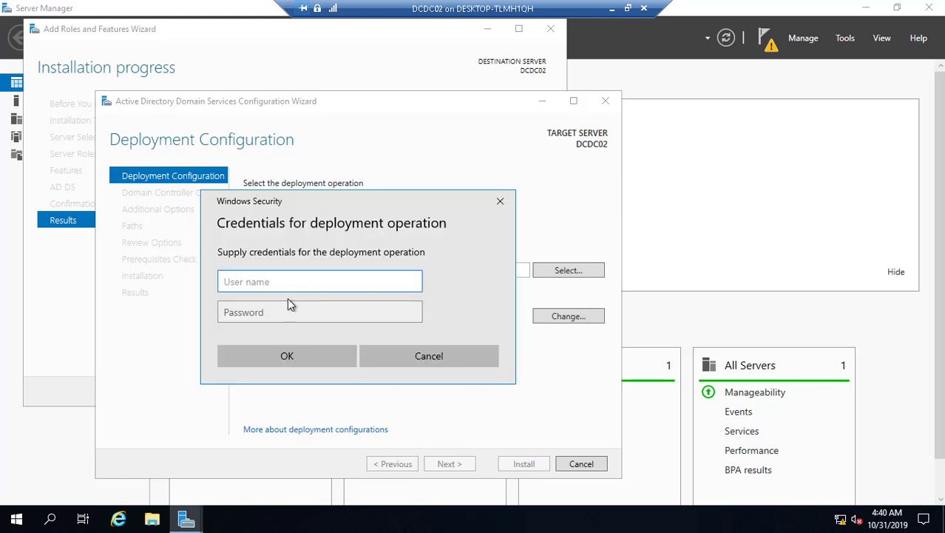
# Enter the DCDM domain administrator user name and password as deployment credentials.
pyautogui.write('dcdm\\kraquf1')
pyautogui.press('Tab')
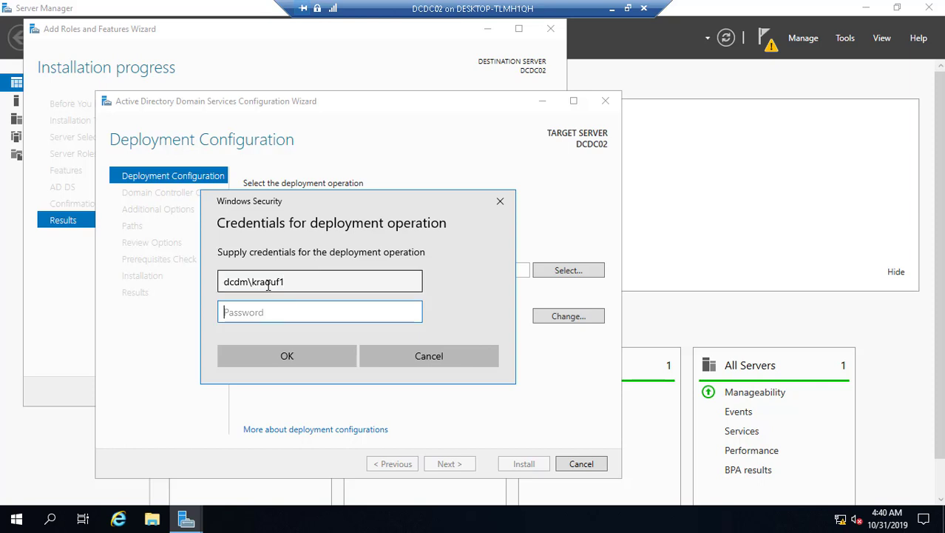
pyautogui.write('•••••')
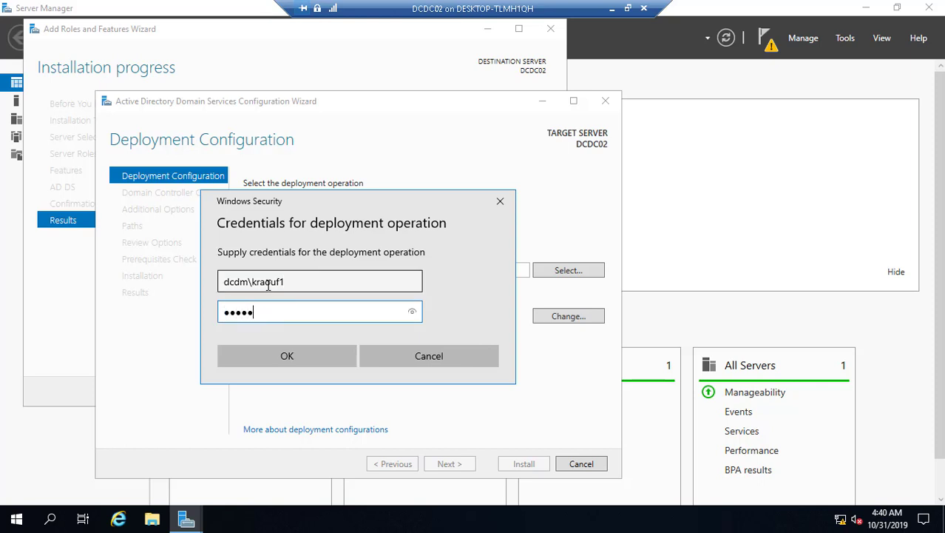
pyautogui.write('•••••')
pyautogui.press('Return')
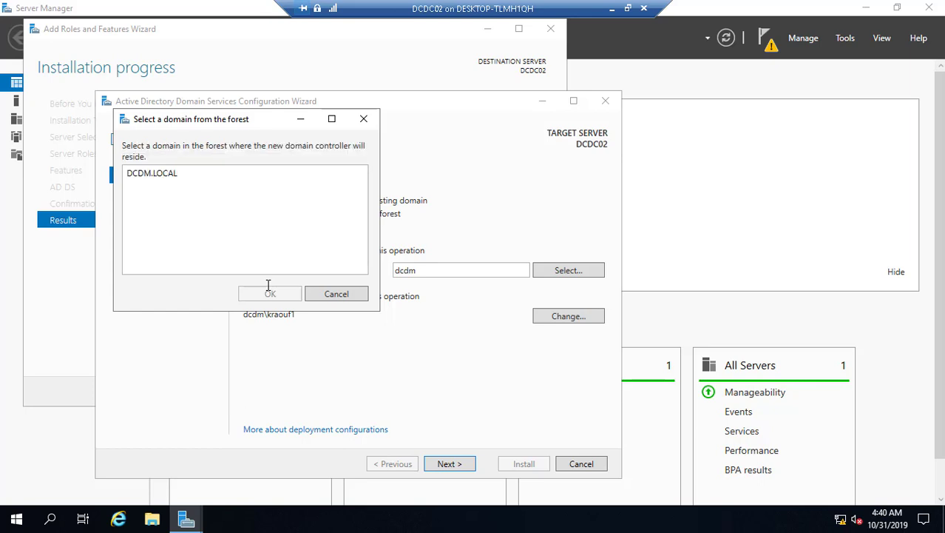
# Choose DCDM.LOCAL as the target domain and continue to Domain Controller Options.
pyautogui.click(186, 174)
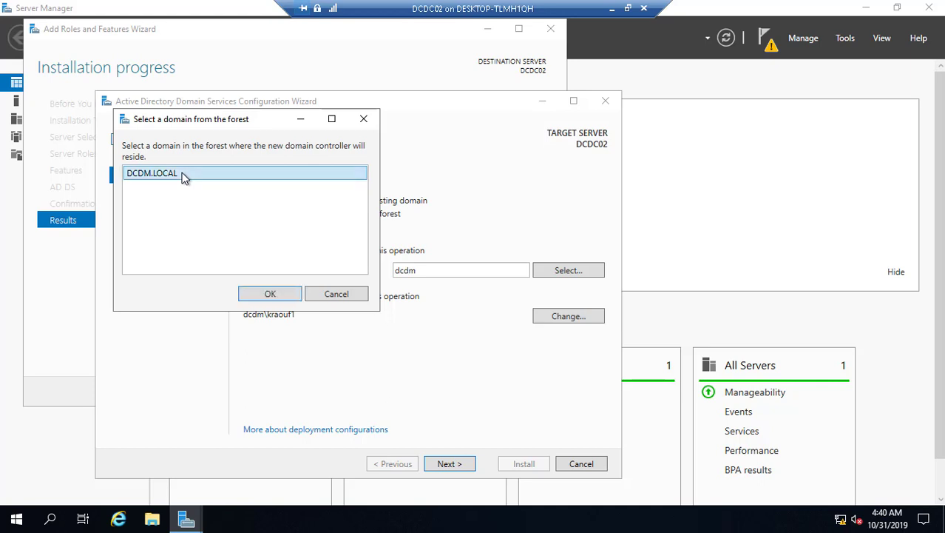
pyautogui.click(273, 295)
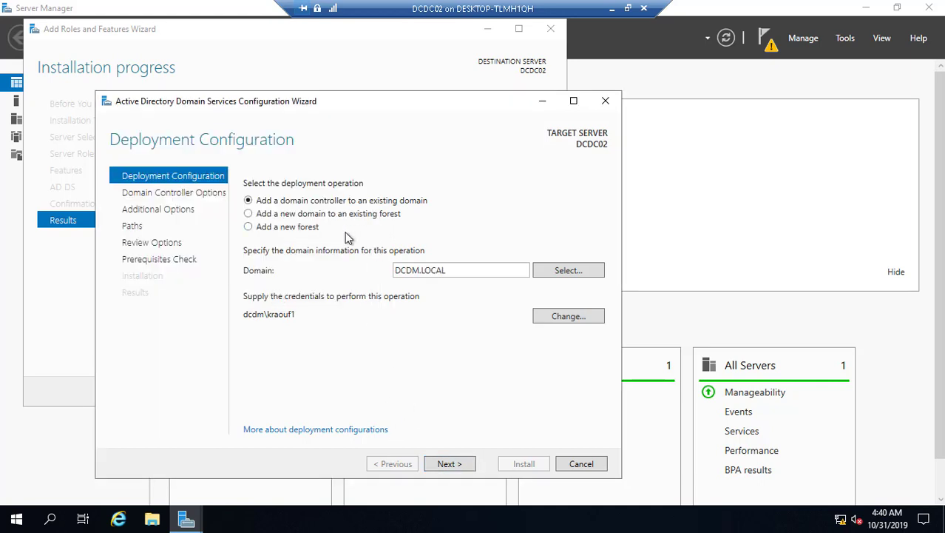
pyautogui.click(453, 464)
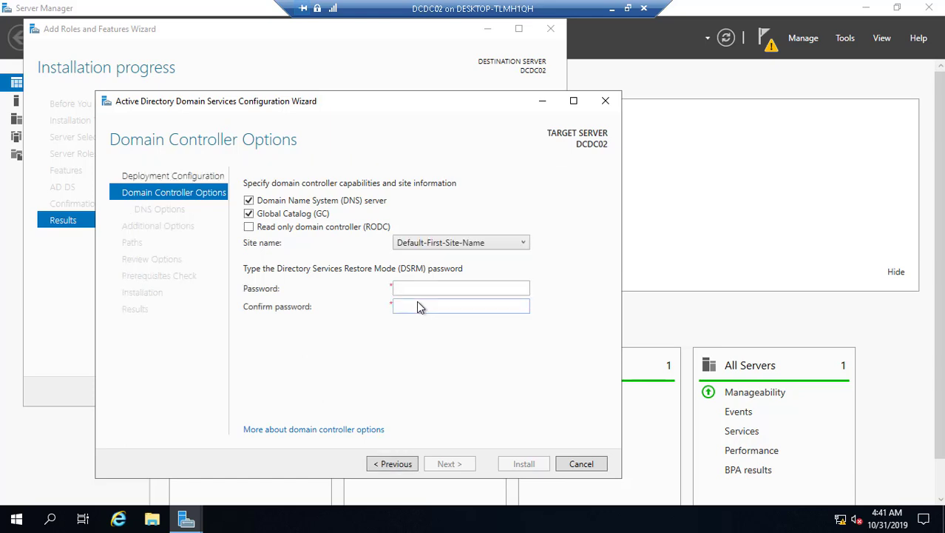
# Enter and confirm the DSRM password, keeping DNS server and Global Catalog, then continue.
pyautogui.click(410, 286)
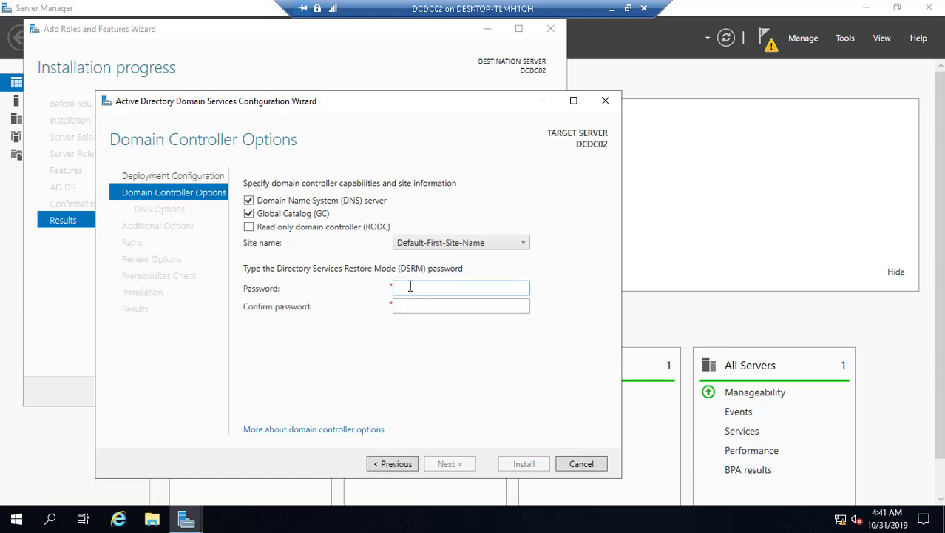
pyautogui.write('•••••••••••')
pyautogui.press('Tab')
pyautogui.write('****')
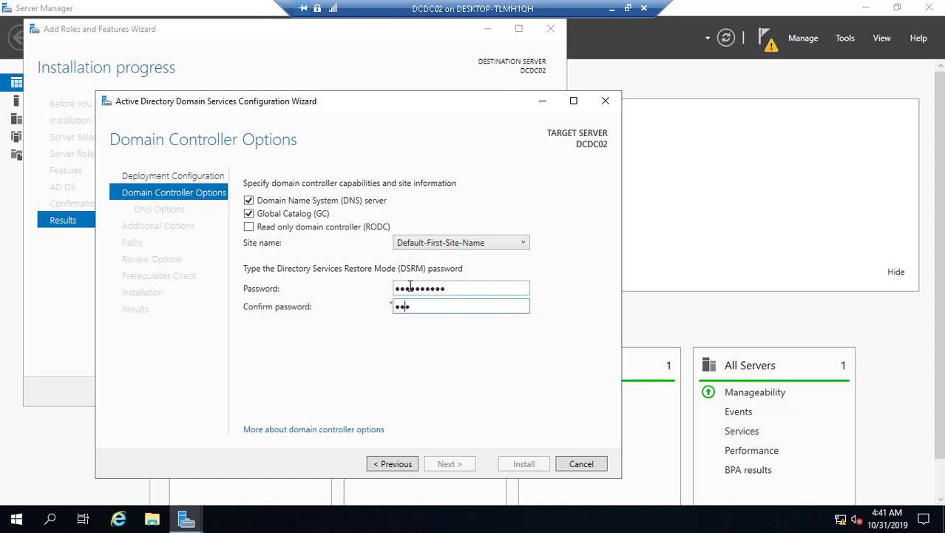
pyautogui.write('*****')
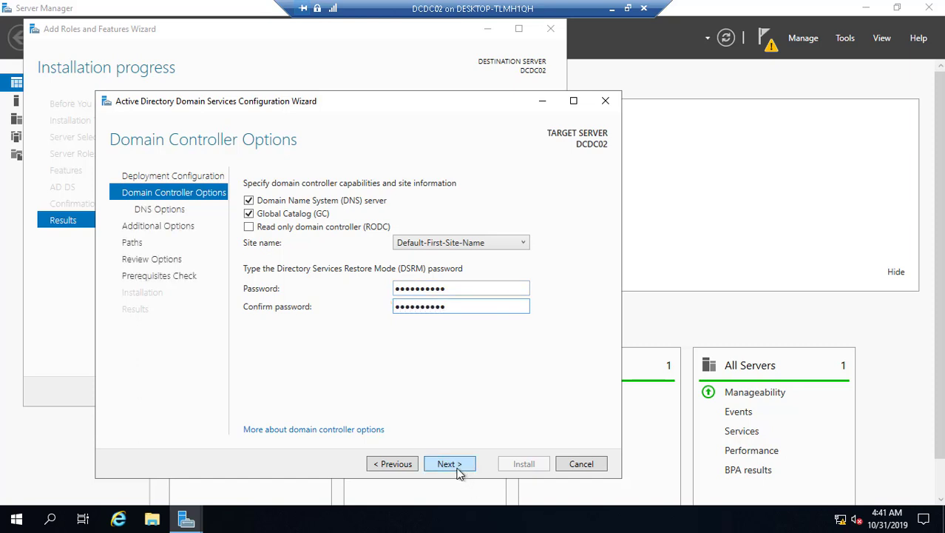
pyautogui.click(459, 466)
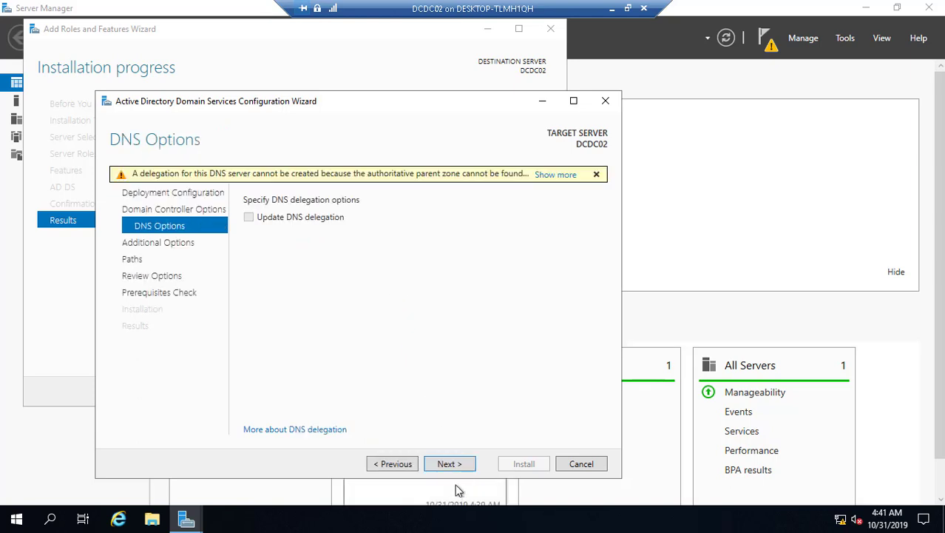
# Accept the default DNS, replication and folder path options to reach the prerequisites check.
pyautogui.click(451, 464)
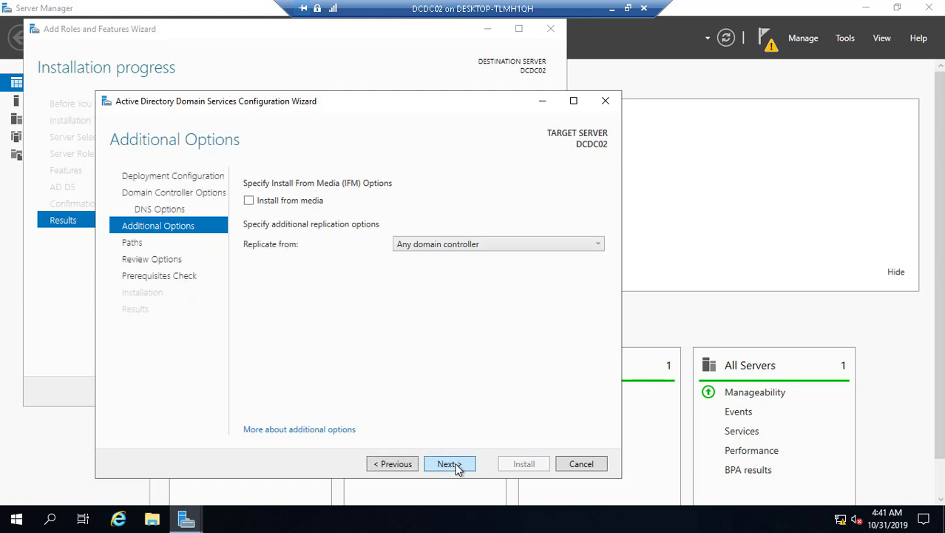
pyautogui.click(449, 464)
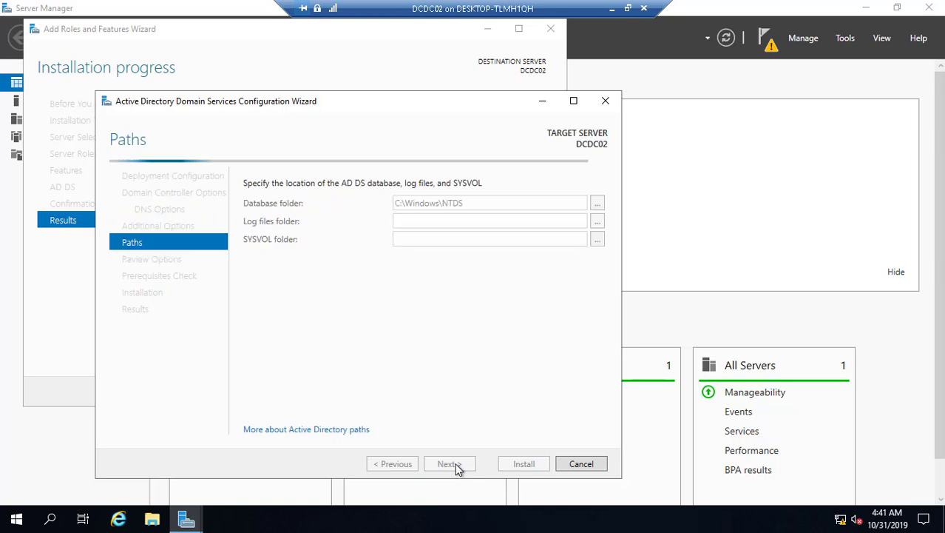
pyautogui.click(450, 464)
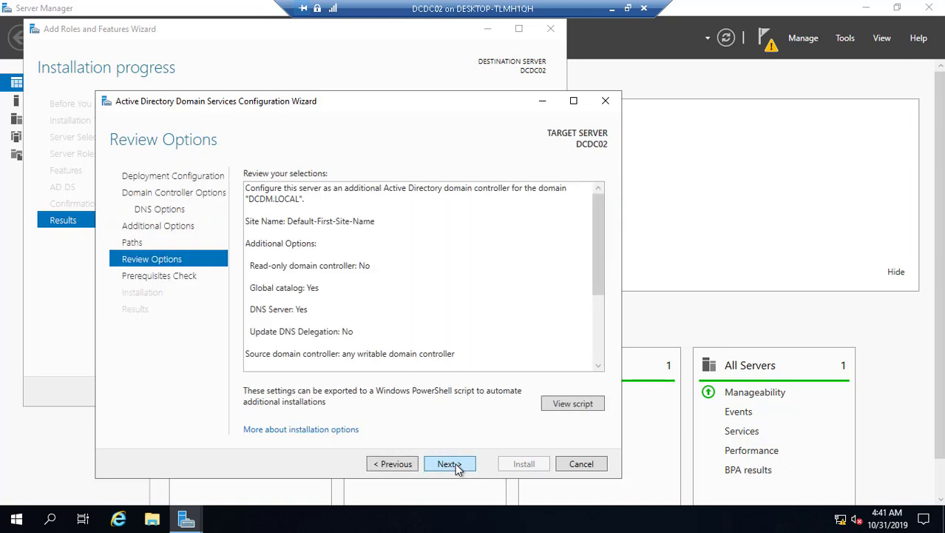
pyautogui.click(449, 463)
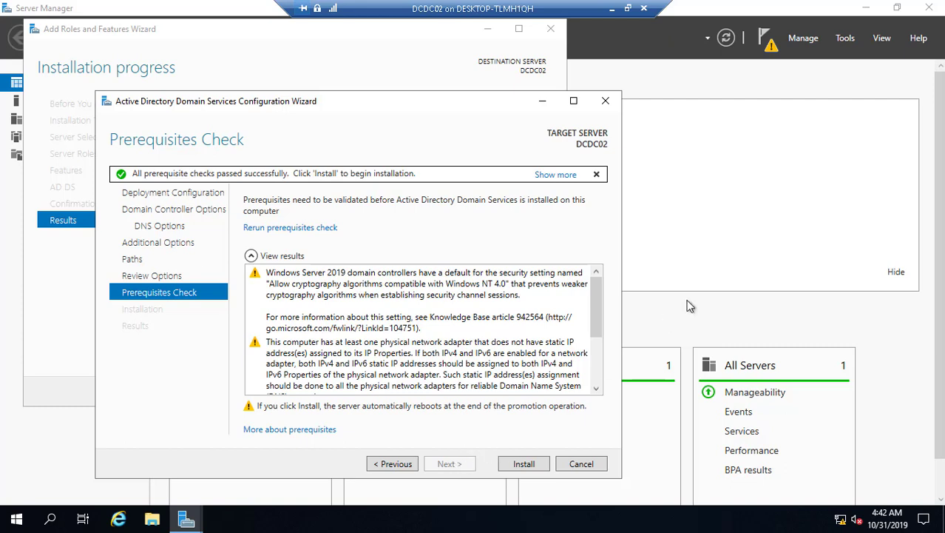
# Review the passed prerequisite results and begin the AD DS installation on DCDC02.
pyautogui.scroll(-5, 599, 380)
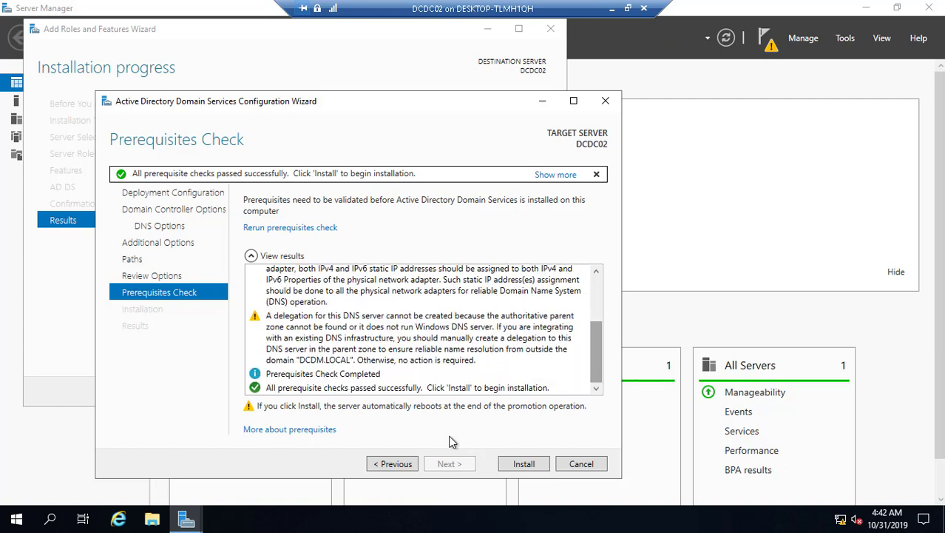
pyautogui.click(524, 464)
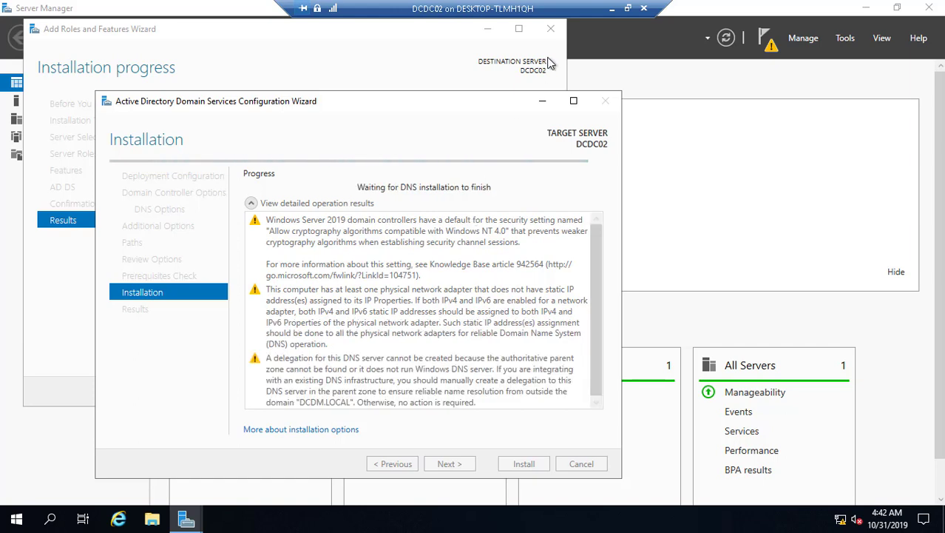
# Return to the DCDC02 session and dismiss the sign-out notice before the restart.
pyautogui.click(611, 9)
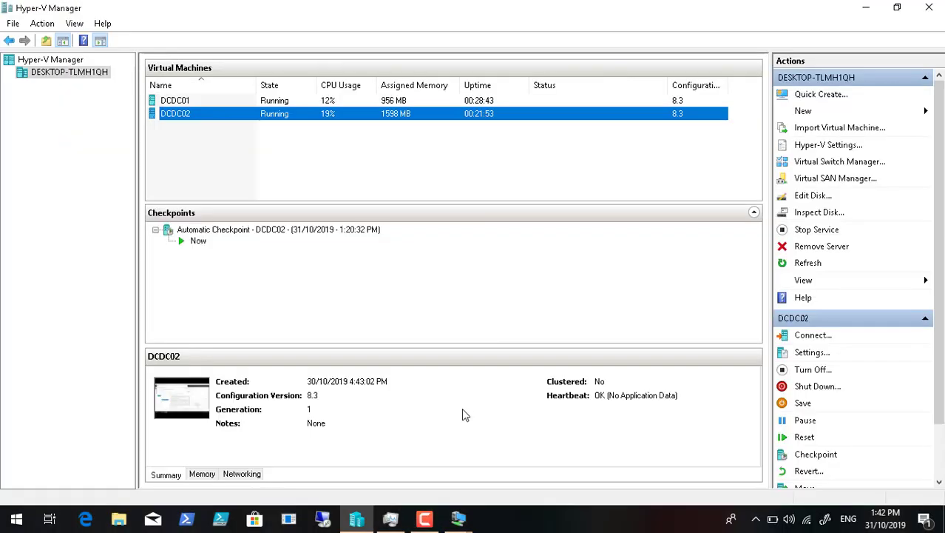
pyautogui.click(428, 521)
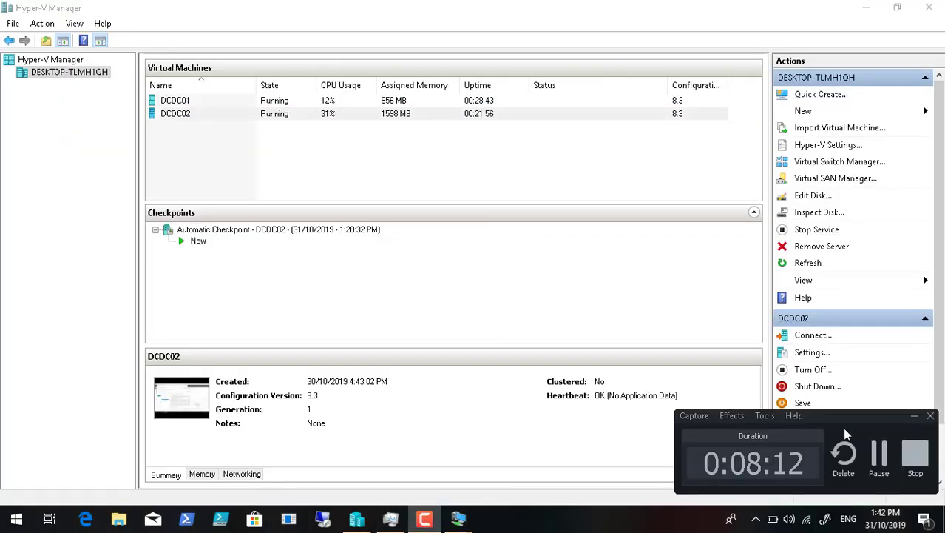
pyautogui.click(878, 454)
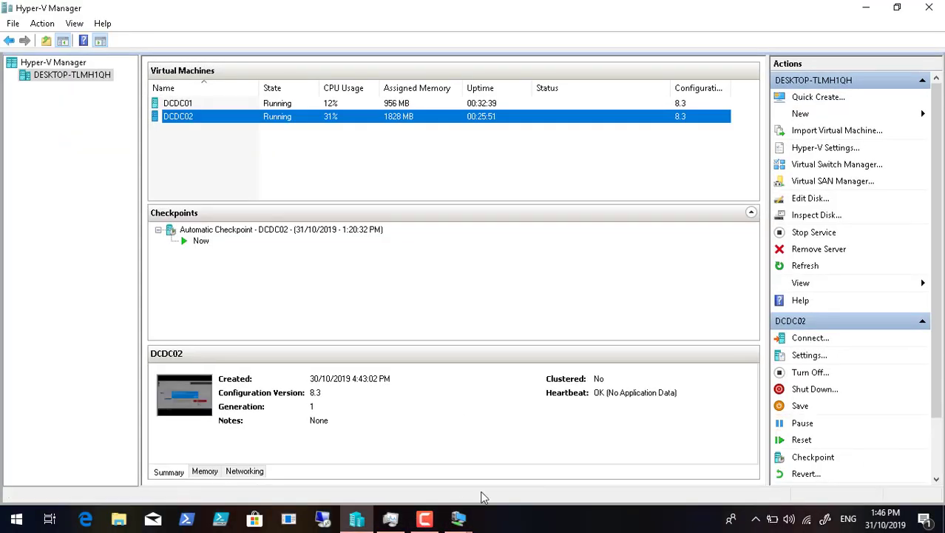
pyautogui.click(460, 520)
pyautogui.moveTo(460, 520)
pyautogui.click(519, 468)
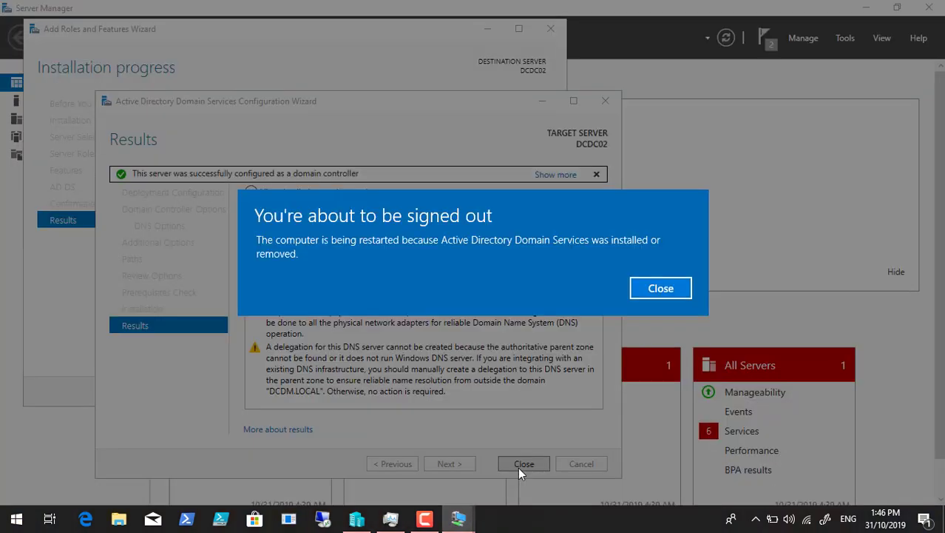
pyautogui.click(655, 295)
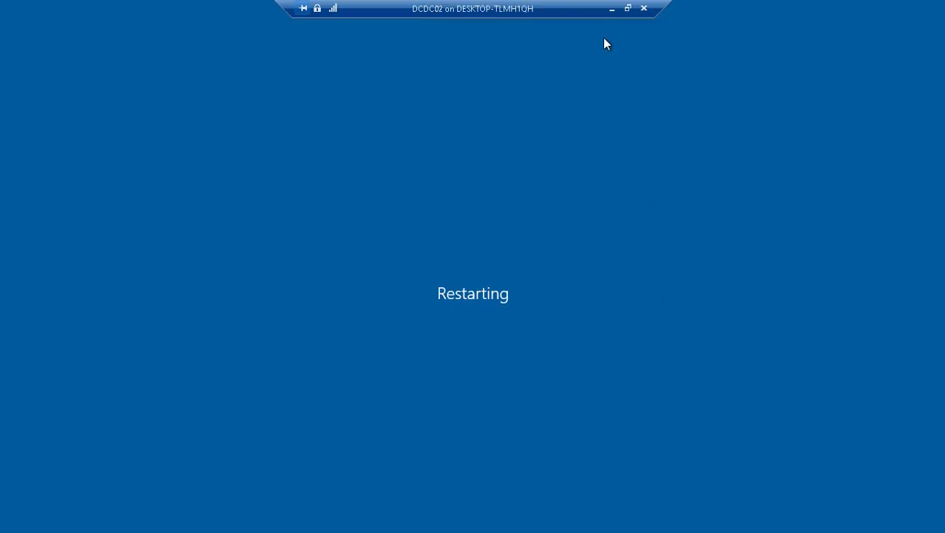
# Reopen the DCDC02 connection after the restart to see its lock screen.
pyautogui.click(612, 8)
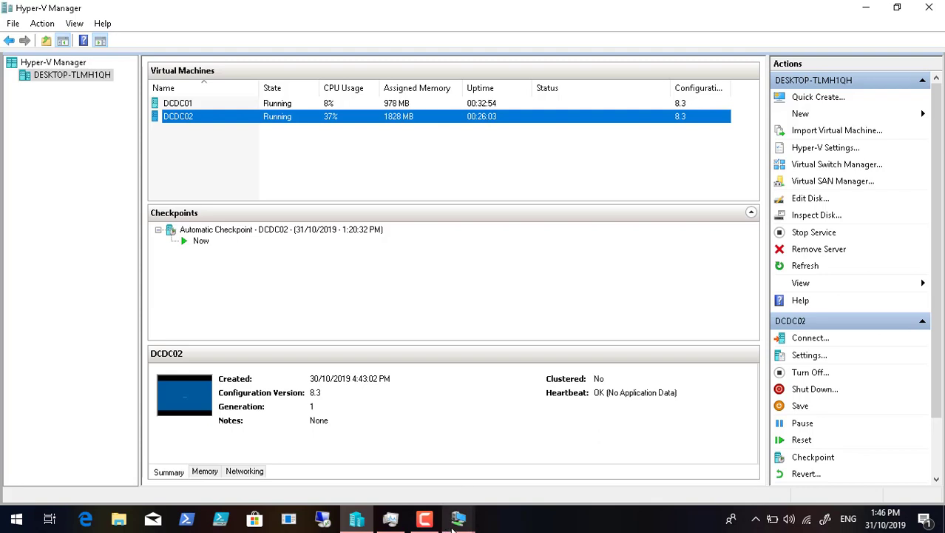
pyautogui.click(425, 518)
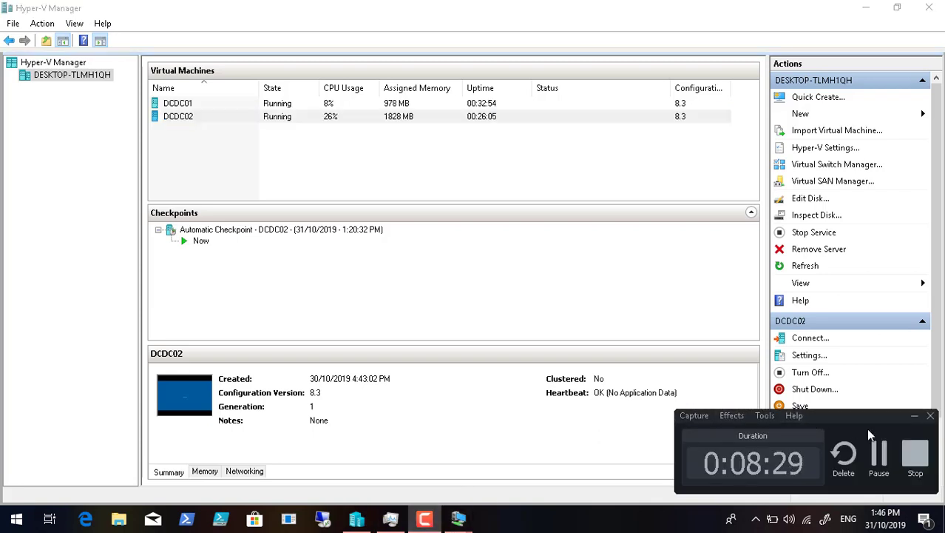
pyautogui.click(879, 454)
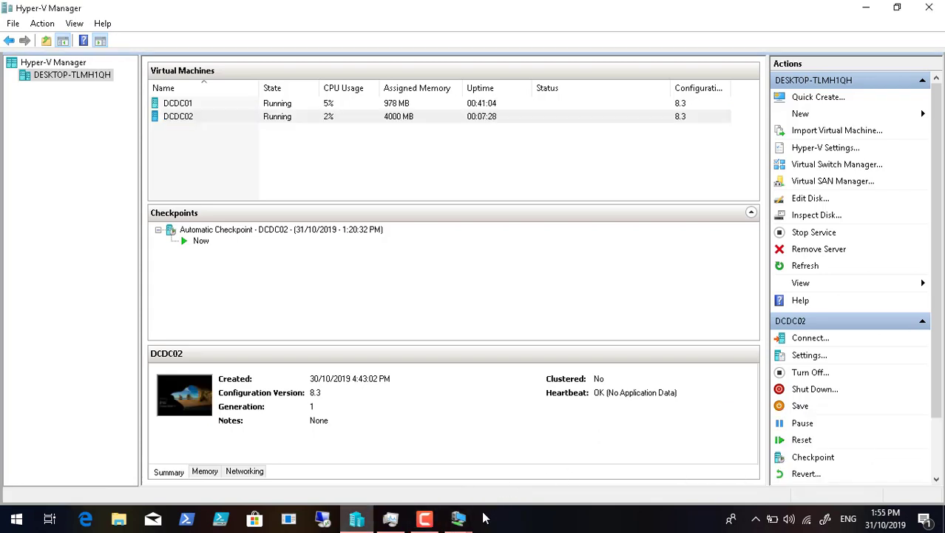
pyautogui.click(459, 518)
pyautogui.click(515, 482)
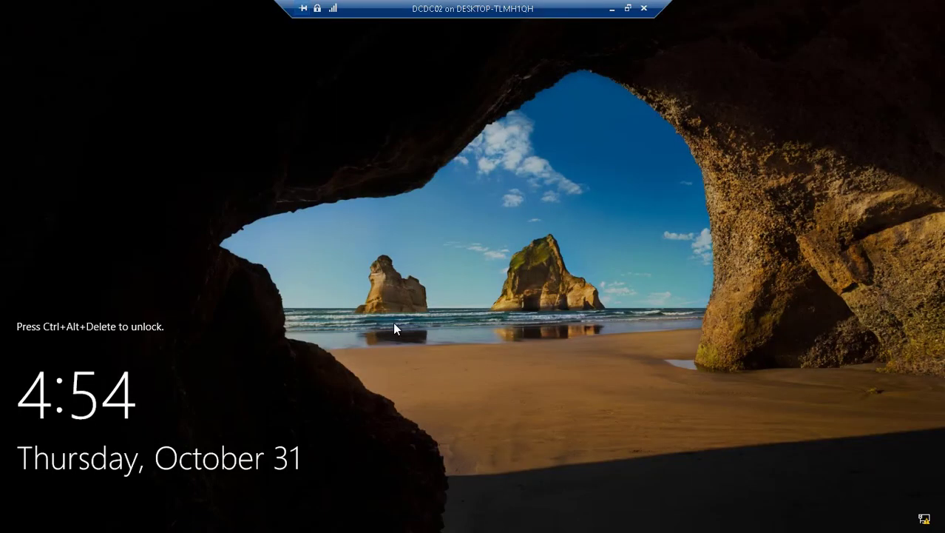
# Send Ctrl+Alt+Delete to reach the DCDM\Administrator password prompt and view the session full screen.
pyautogui.click(627, 8)
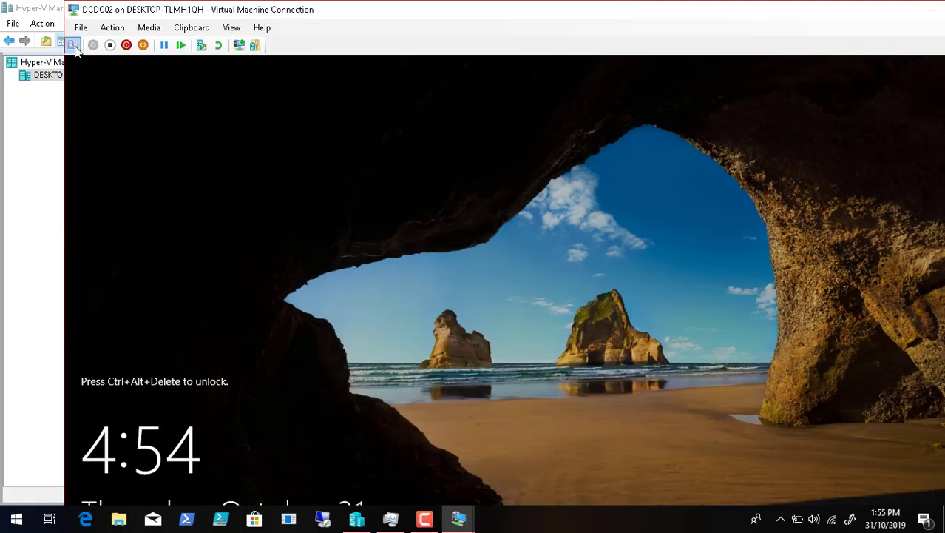
pyautogui.click(72, 45)
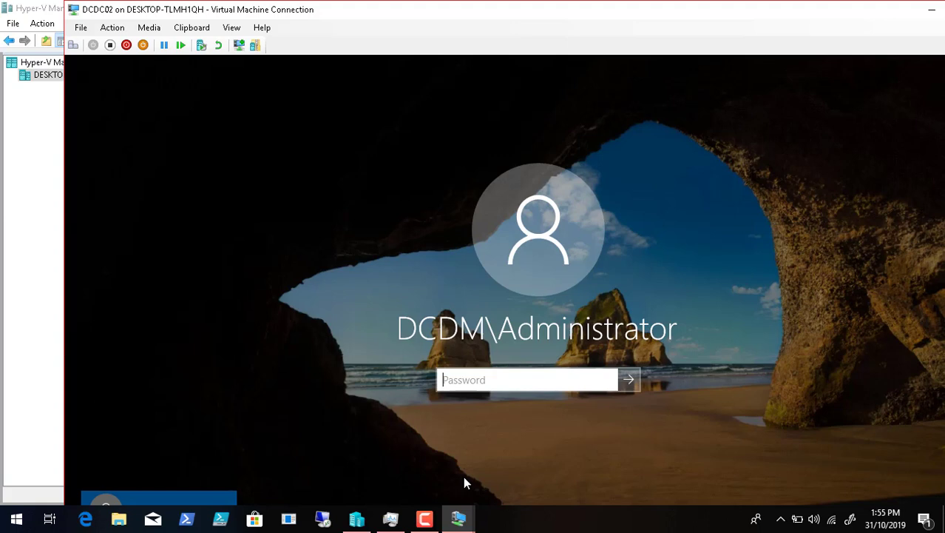
pyautogui.click(459, 520)
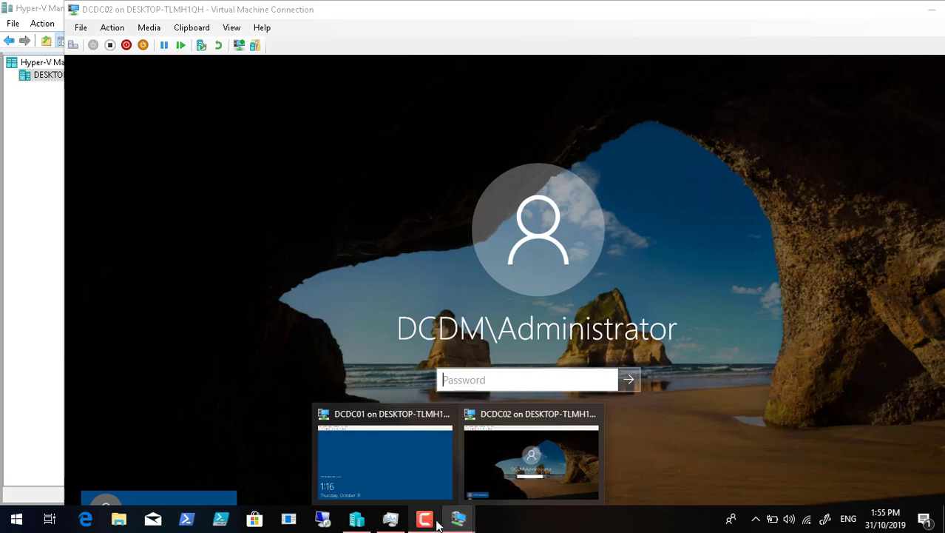
pyautogui.click(425, 520)
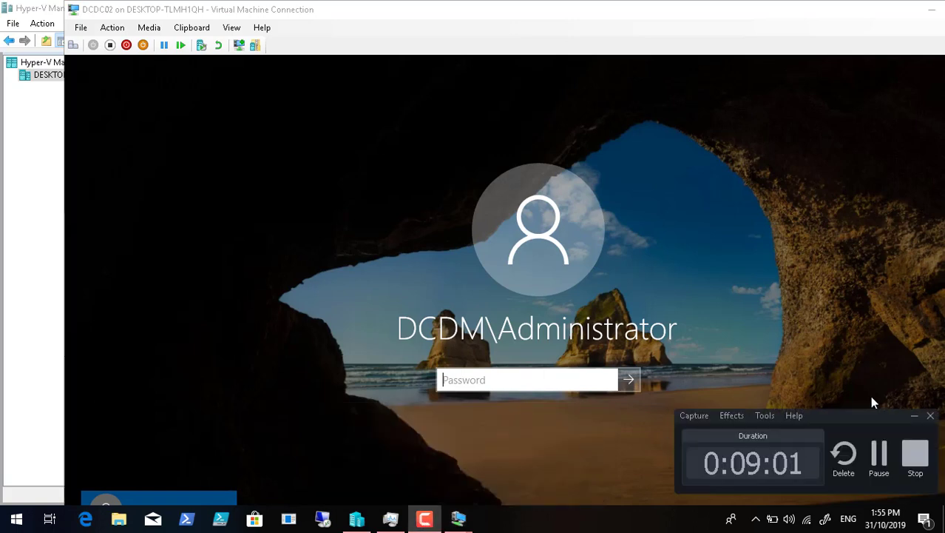
pyautogui.click(914, 417)
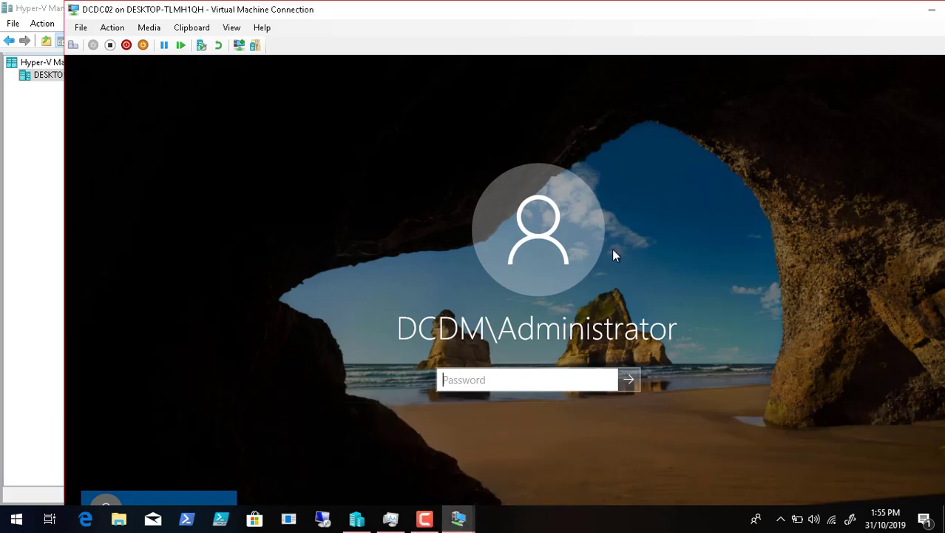
pyautogui.click(233, 29)
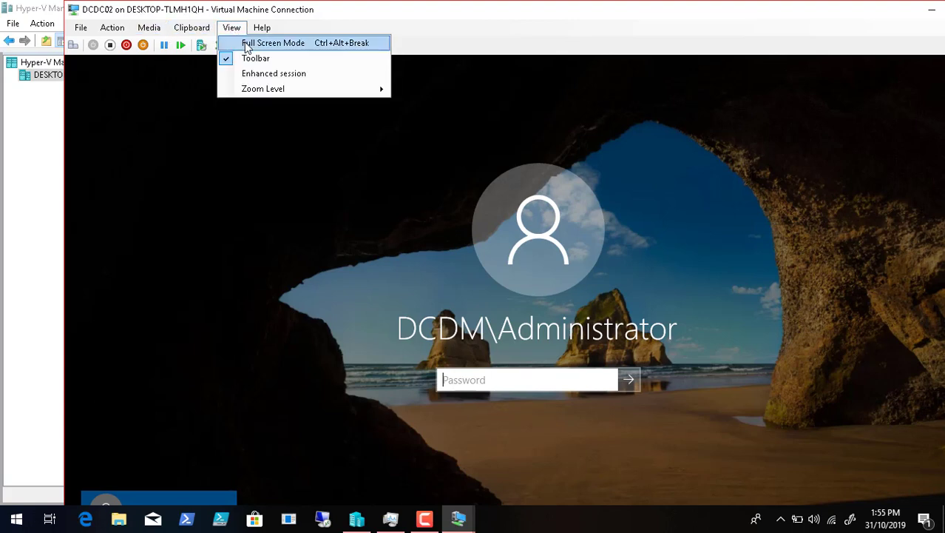
pyautogui.click(250, 43)
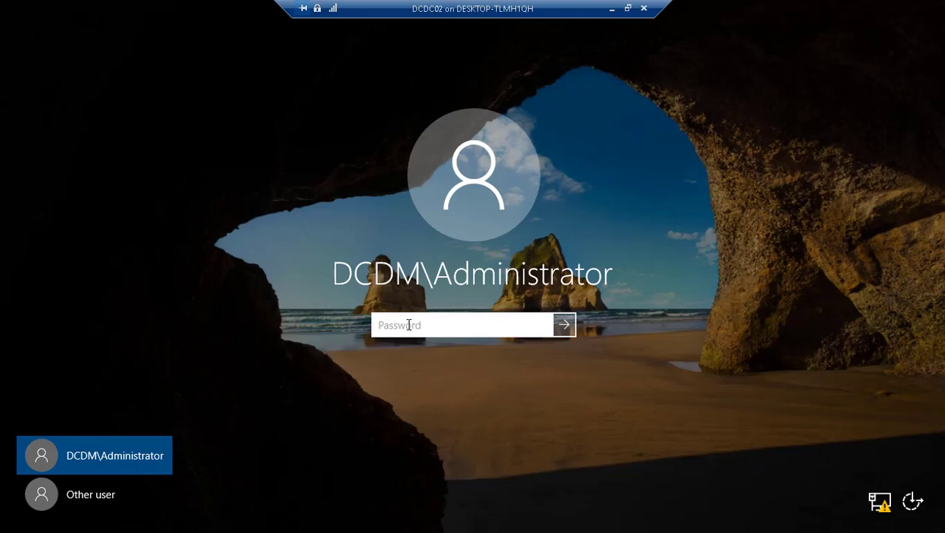
pyautogui.write('••••••••••')
pyautogui.press('Return')
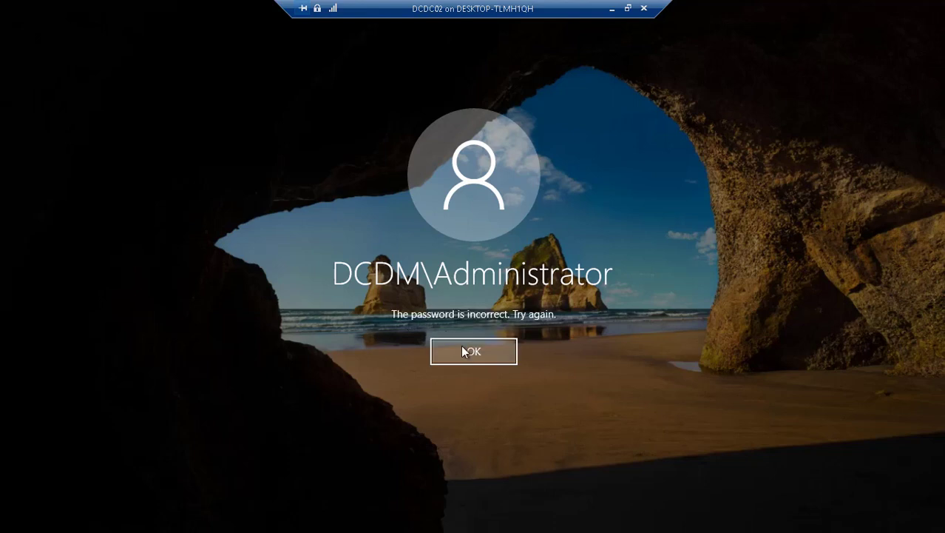
pyautogui.click(461, 346)
pyautogui.click(612, 9)
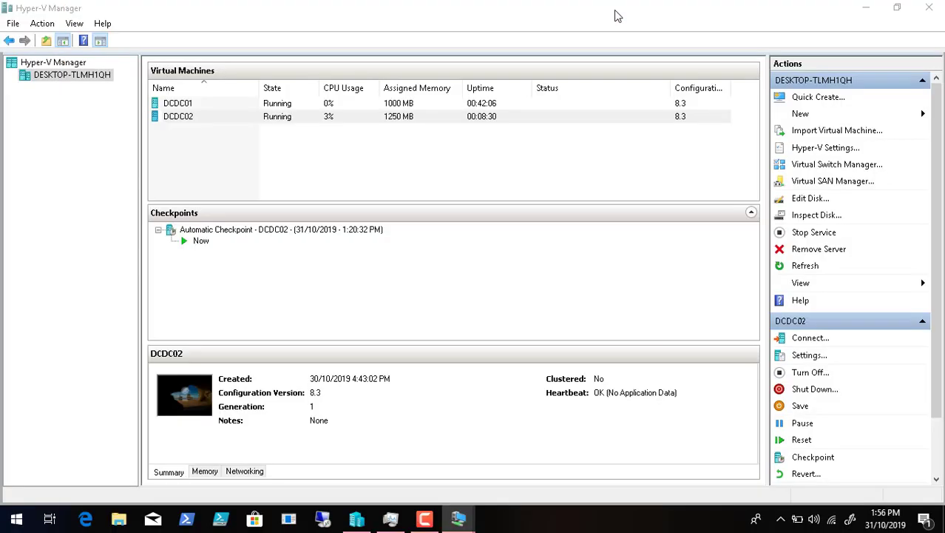
pyautogui.click(458, 520)
pyautogui.click(533, 466)
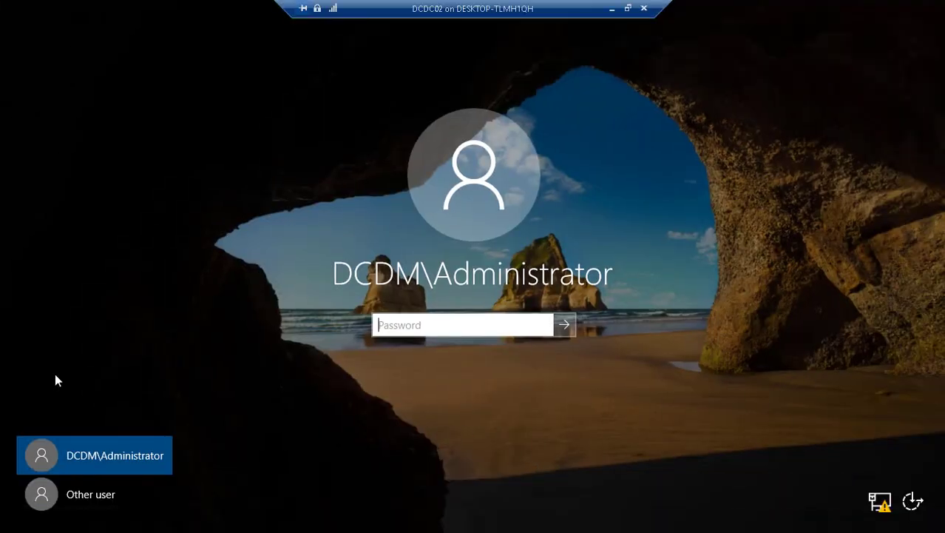
# Sign in to DCDC02 as another DCDM domain user with that account's password.
pyautogui.click(74, 500)
pyautogui.write('d')
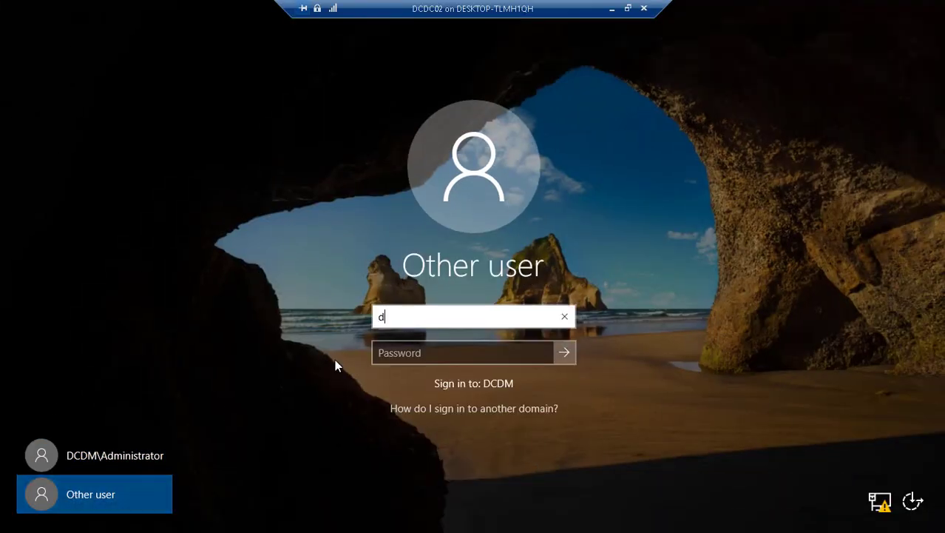
pyautogui.press('BackSpace')
pyautogui.write('kraouf1')
pyautogui.press('Tab')
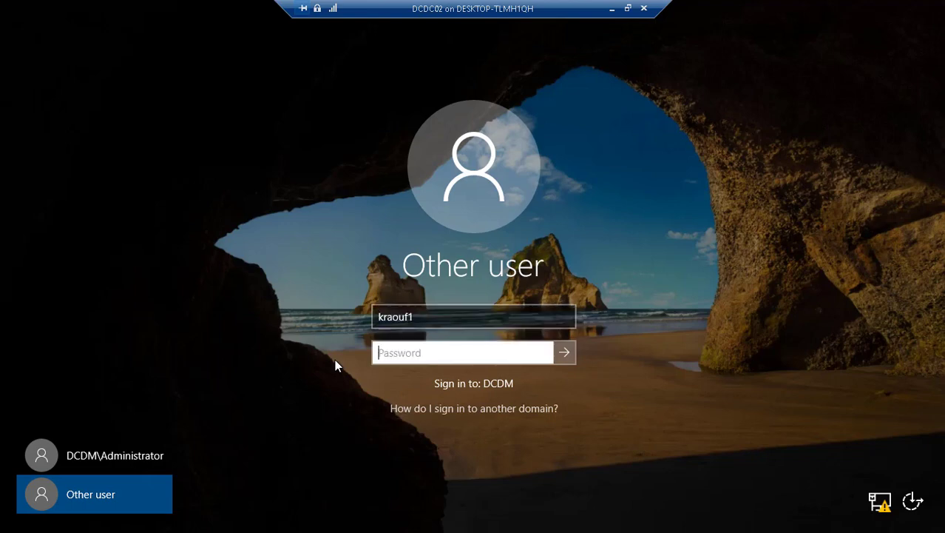
pyautogui.write('••••••••••')
pyautogui.press('Return')
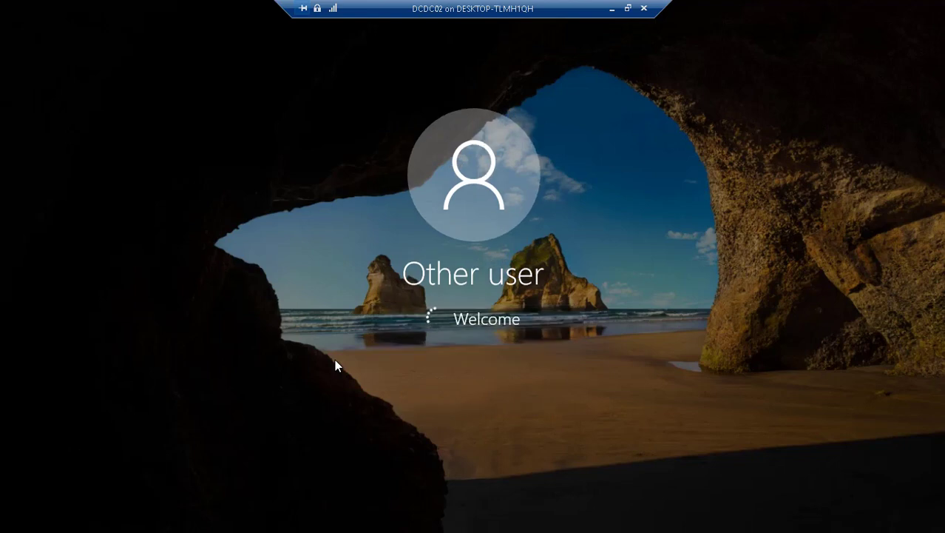
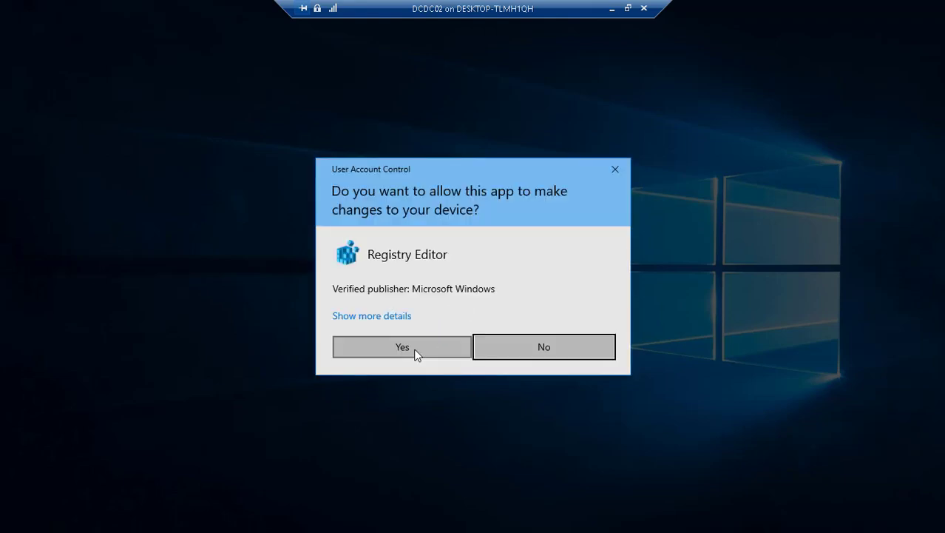
# Approve the four Registry Editor UAC prompts and dismiss the missing C:\idlelogoff\idlelogoff.exe error.
pyautogui.click(416, 355)
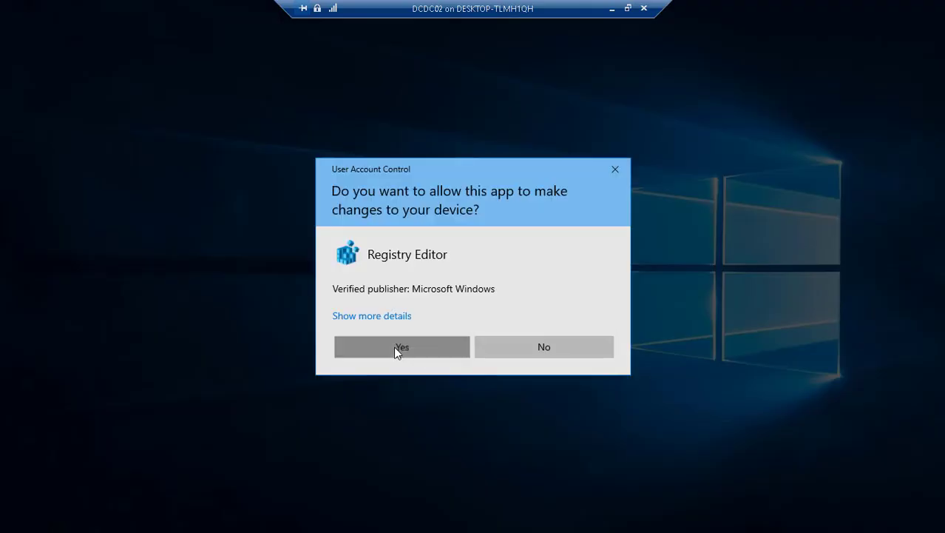
pyautogui.click(396, 348)
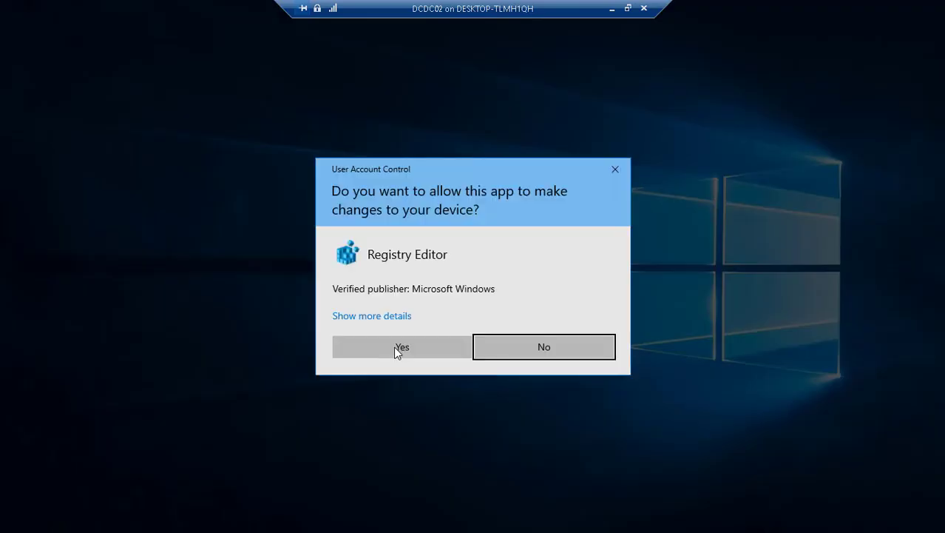
pyautogui.click(393, 346)
pyautogui.click(393, 347)
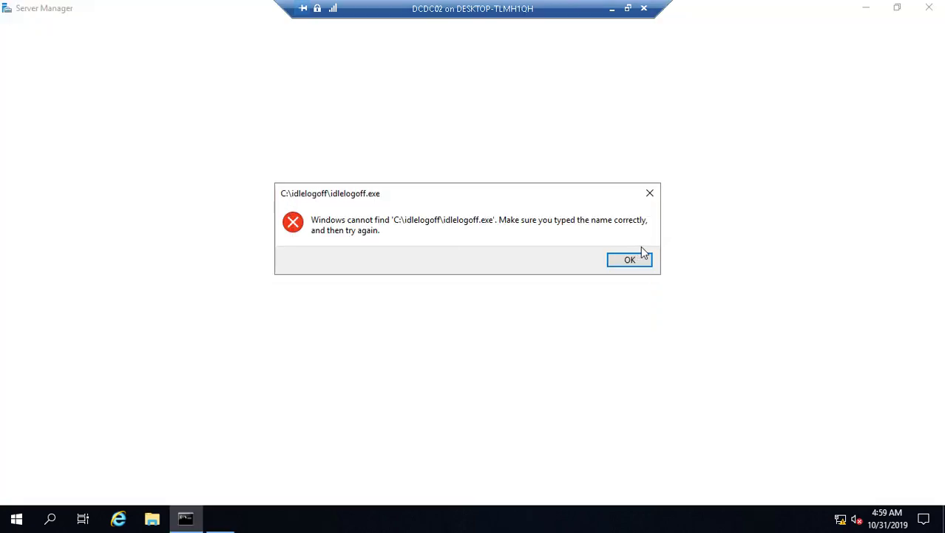
pyautogui.click(639, 262)
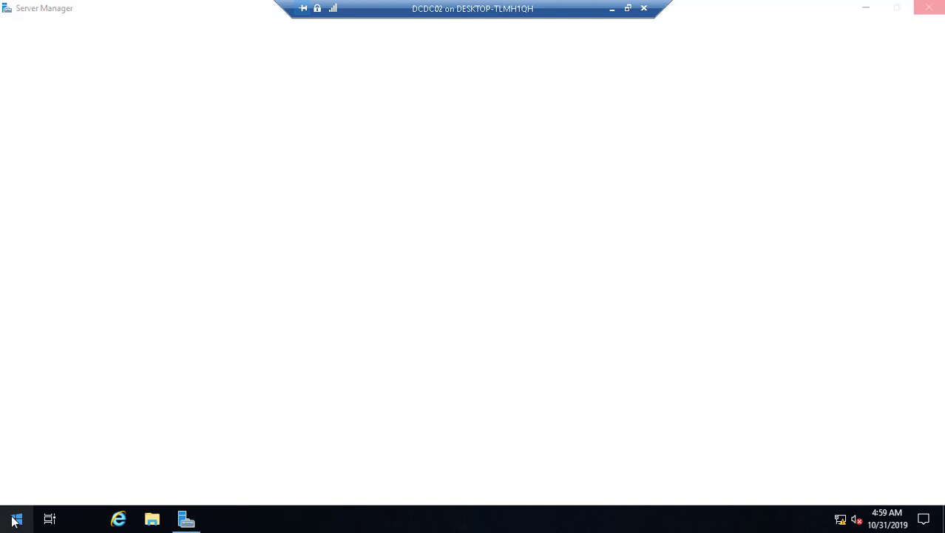
# Open \\dcdc01\c$ through Run and close the Windows Admin Center notice in Server Manager.
pyautogui.rightClick(15, 521)
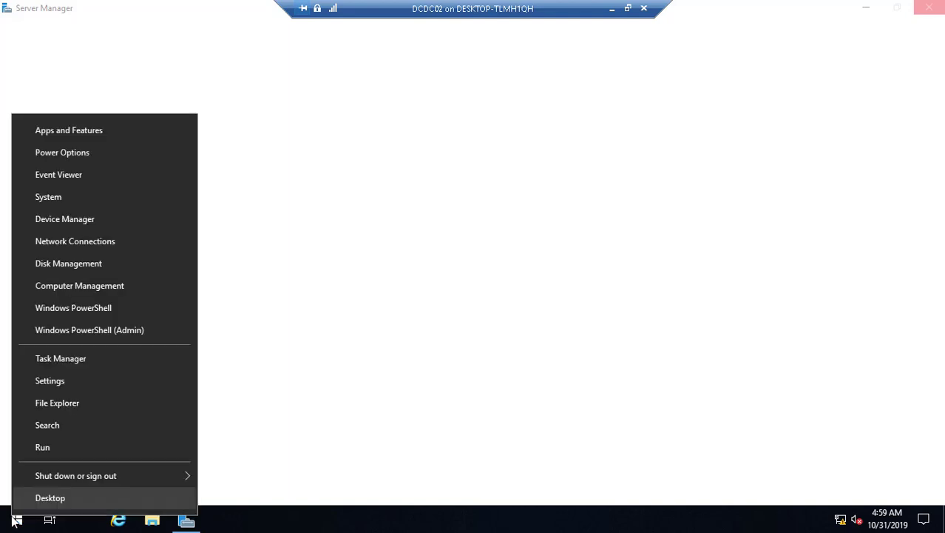
pyautogui.click(62, 452)
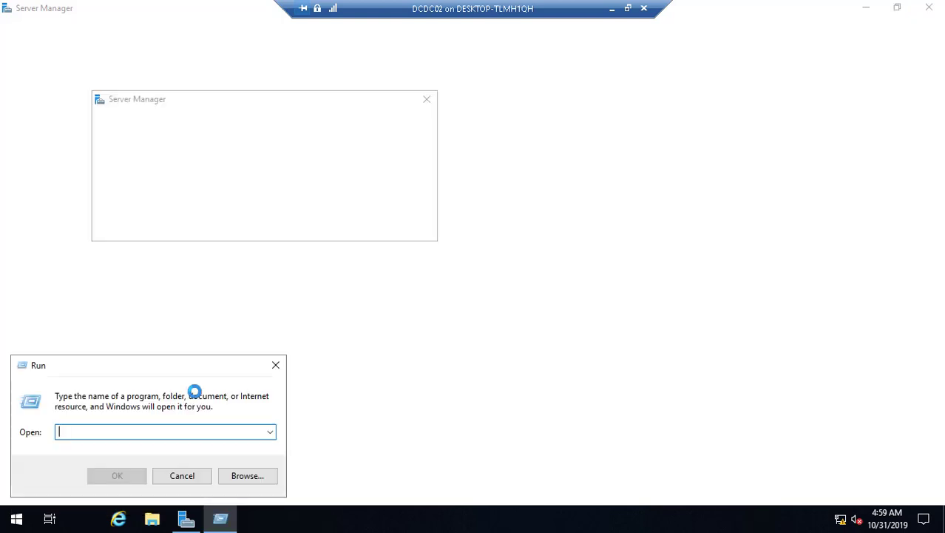
pyautogui.write('\\')
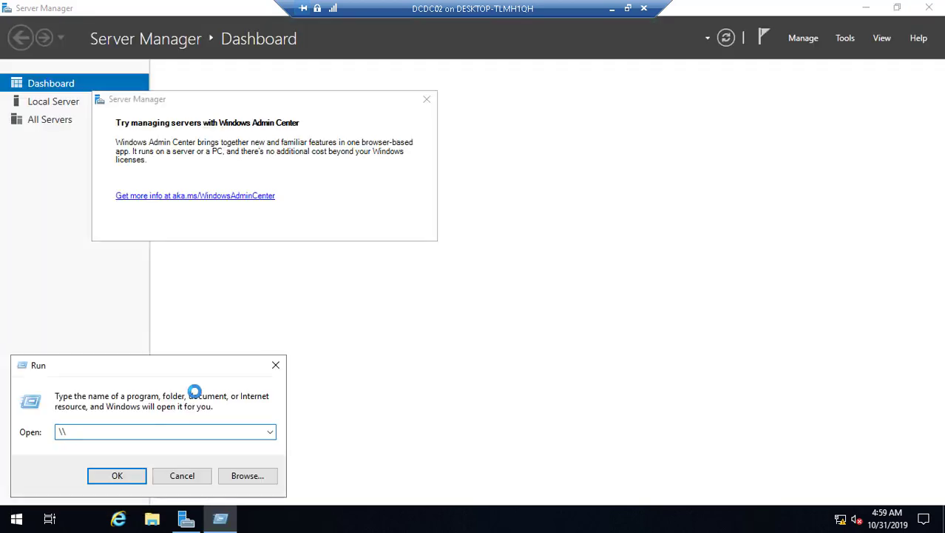
pyautogui.write('dcdc')
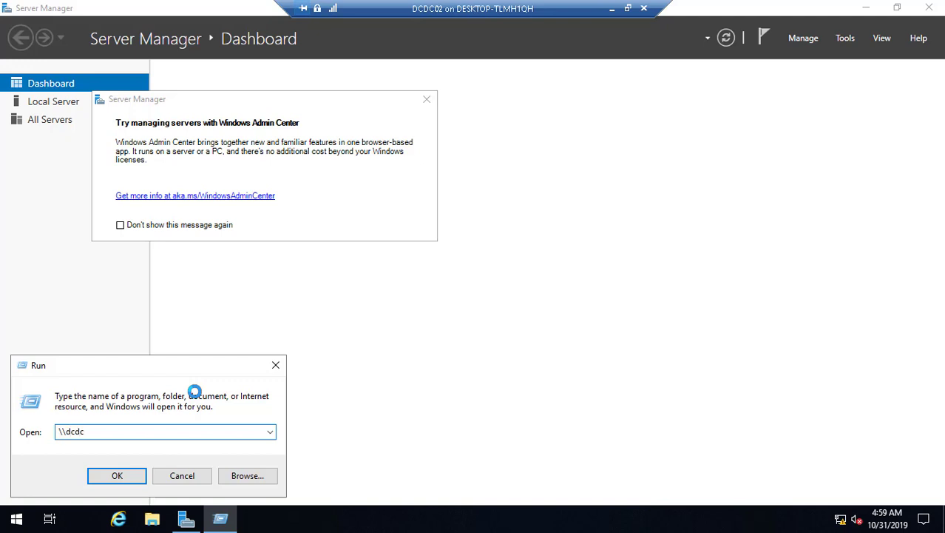
pyautogui.write('01\\c$')
pyautogui.press('Return')
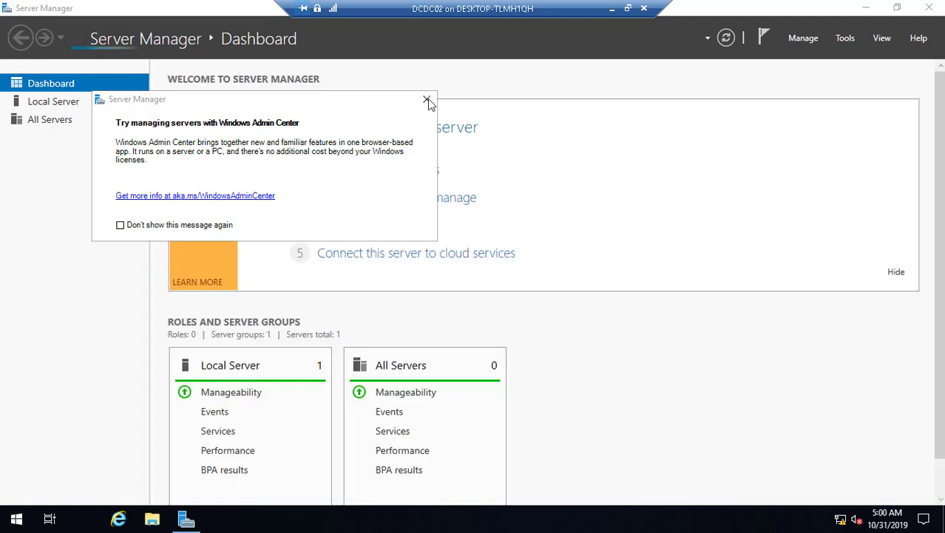
pyautogui.click(427, 99)
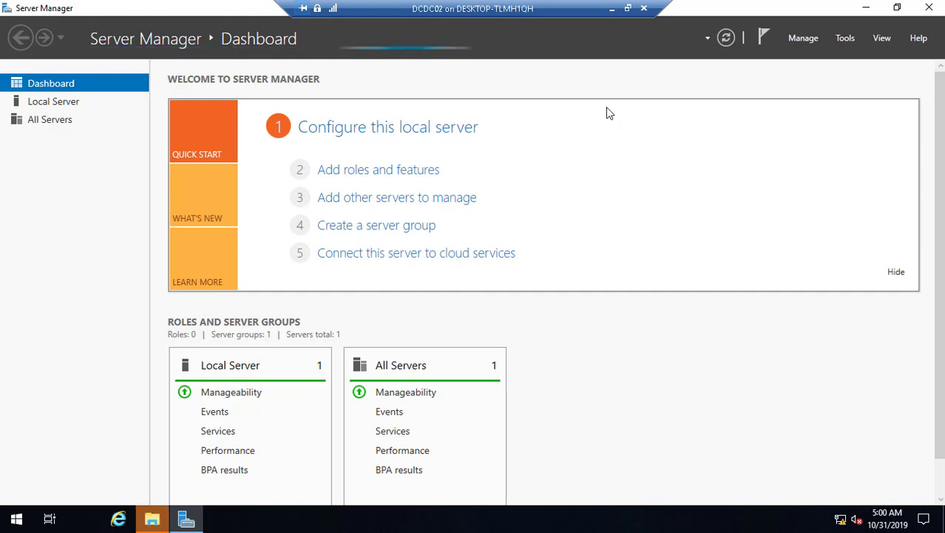
# Copy the idlelogoff folder from the dcdc01 c$ share window, then close that window.
pyautogui.click(152, 519)
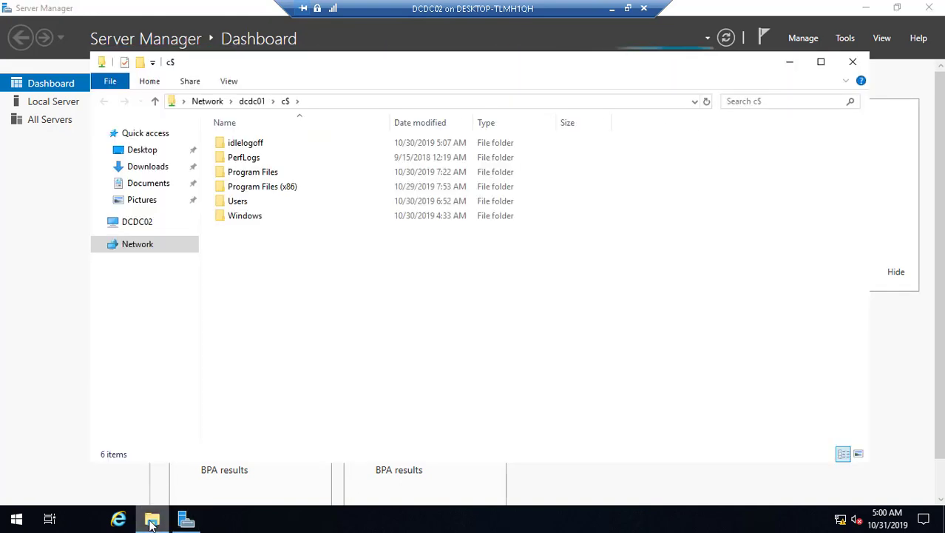
pyautogui.click(250, 146)
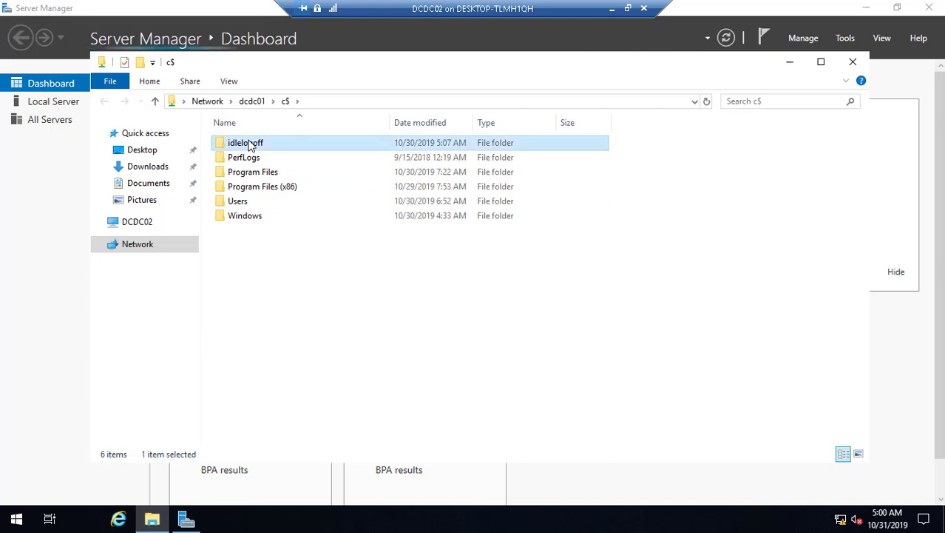
pyautogui.rightClick(250, 146)
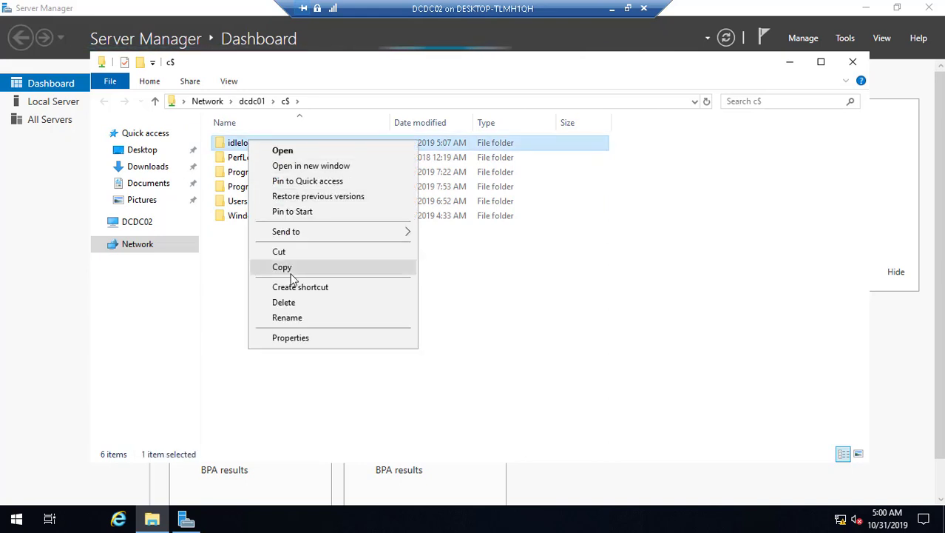
pyautogui.click(282, 267)
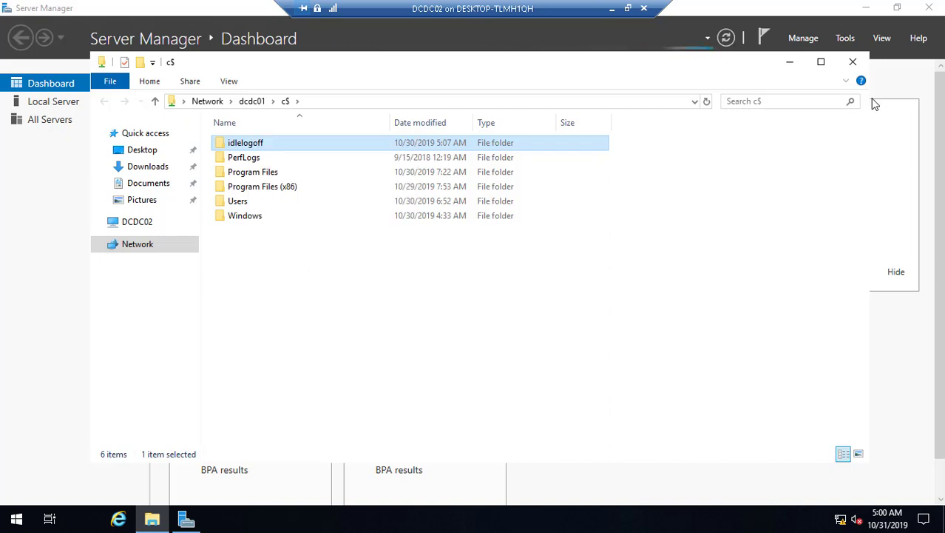
pyautogui.click(853, 63)
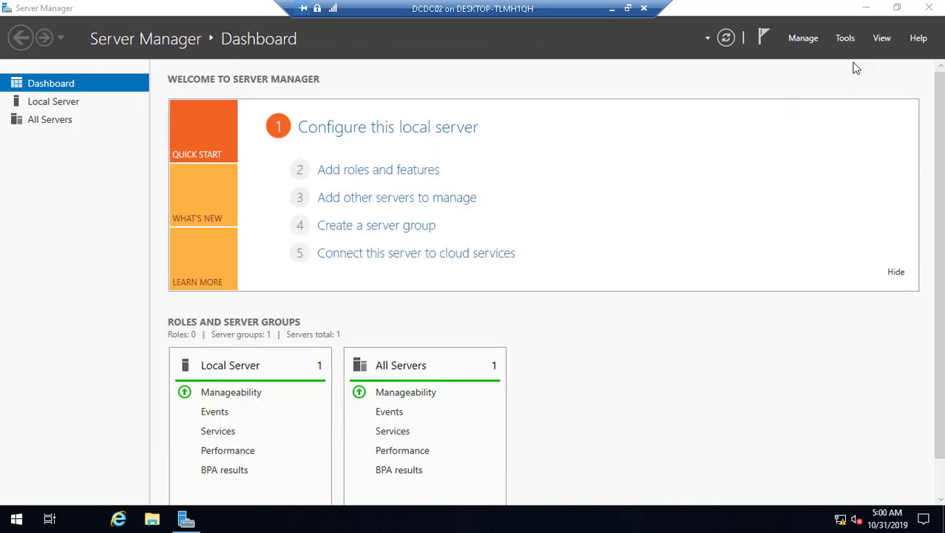
# Paste the idlelogoff folder into DCDC02's Local Disk (C:) and close Explorer after the copy.
pyautogui.click(865, 8)
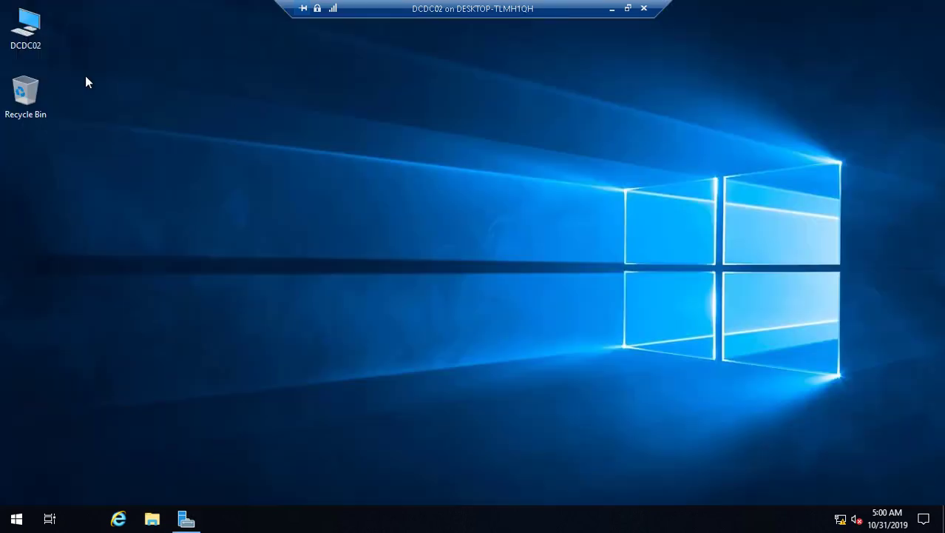
pyautogui.doubleClick(25, 30)
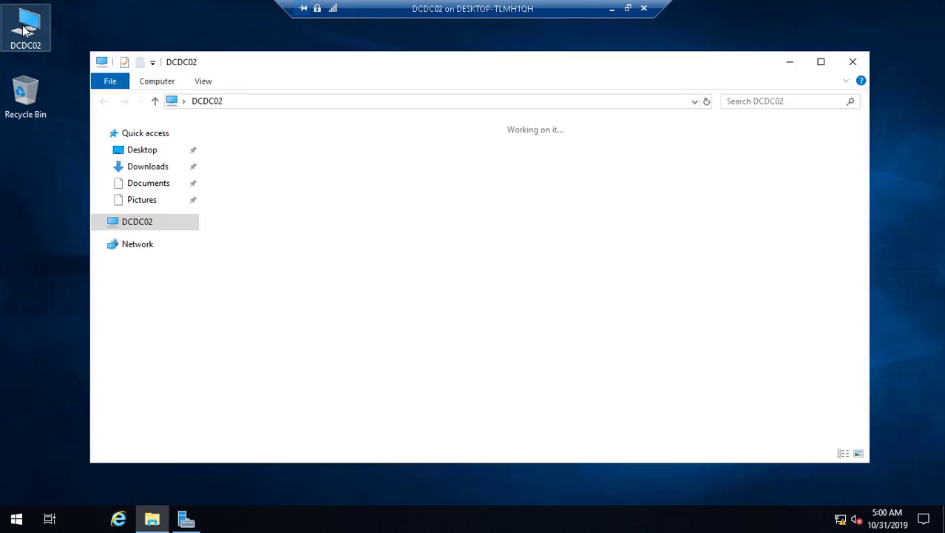
pyautogui.doubleClick(437, 296)
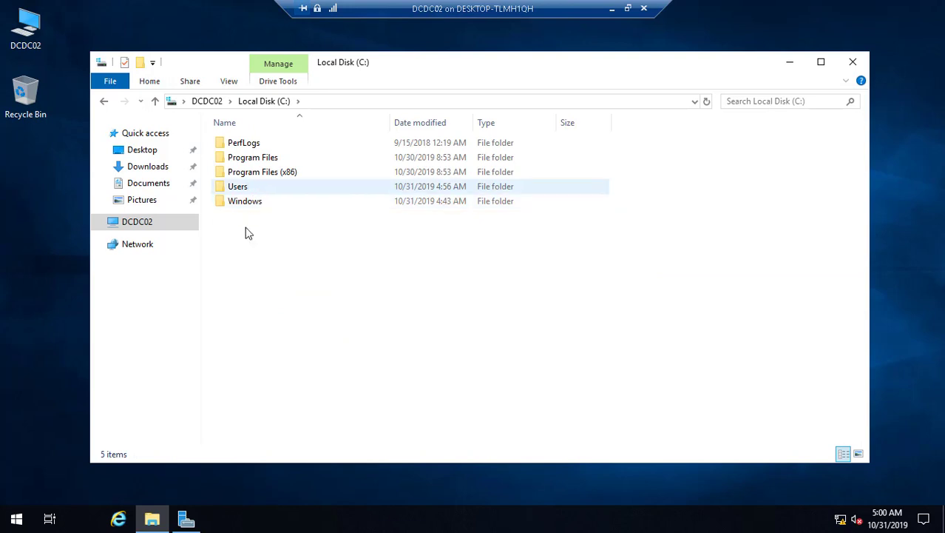
pyautogui.rightClick(250, 253)
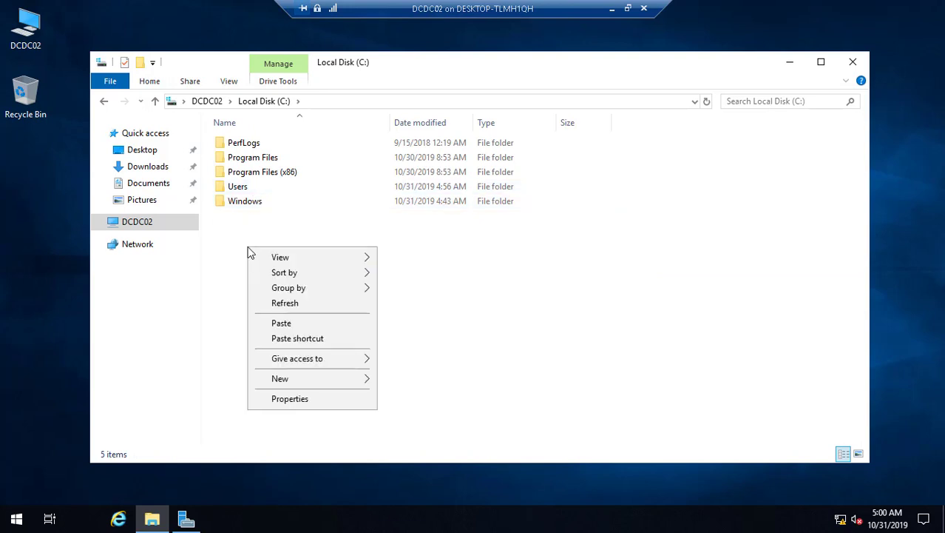
pyautogui.click(290, 324)
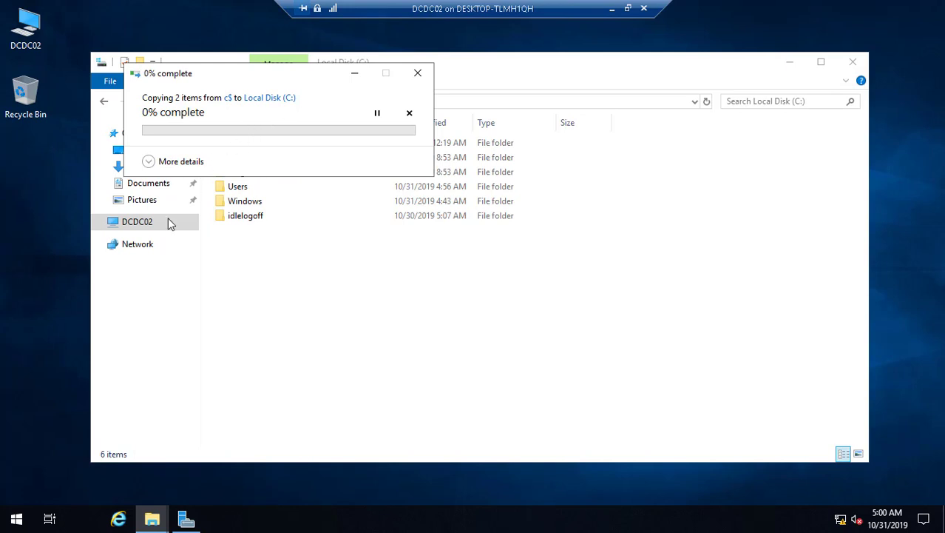
pyautogui.click(185, 520)
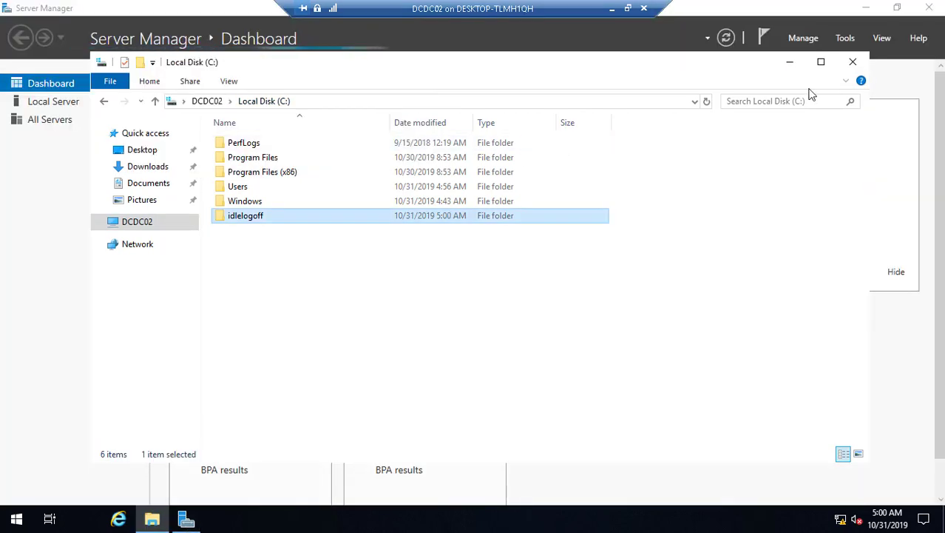
pyautogui.click(853, 63)
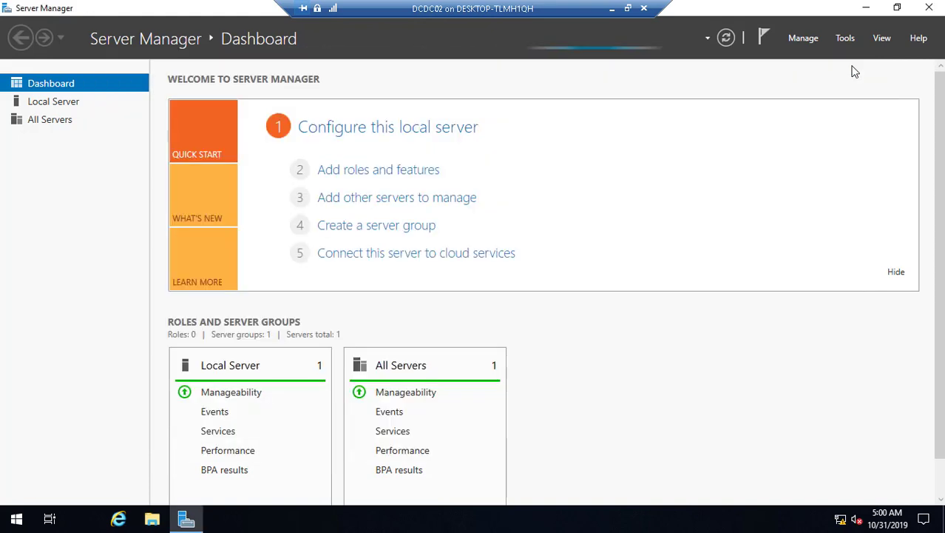
# Enable 'Do not start Server Manager automatically at logon' in Server Manager Properties, then close Server Manager.
pyautogui.click(803, 39)
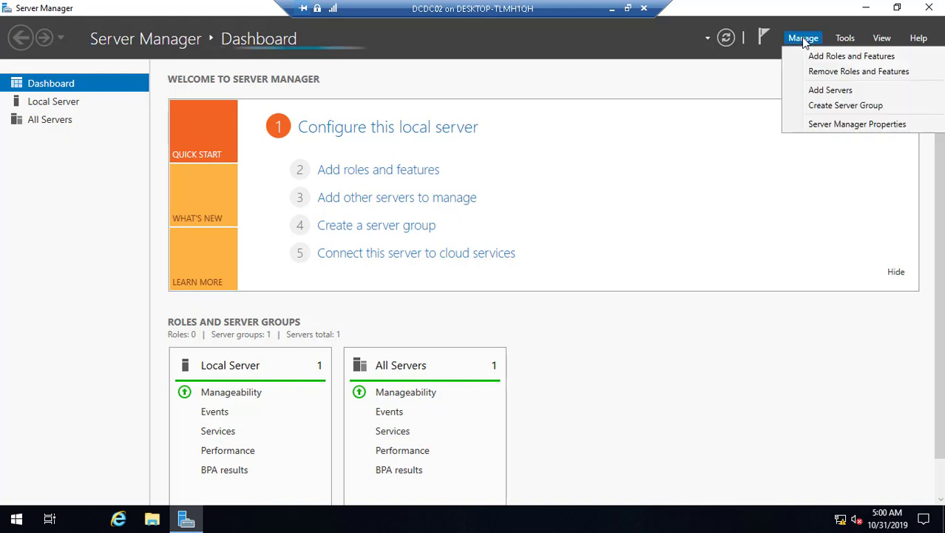
pyautogui.click(833, 130)
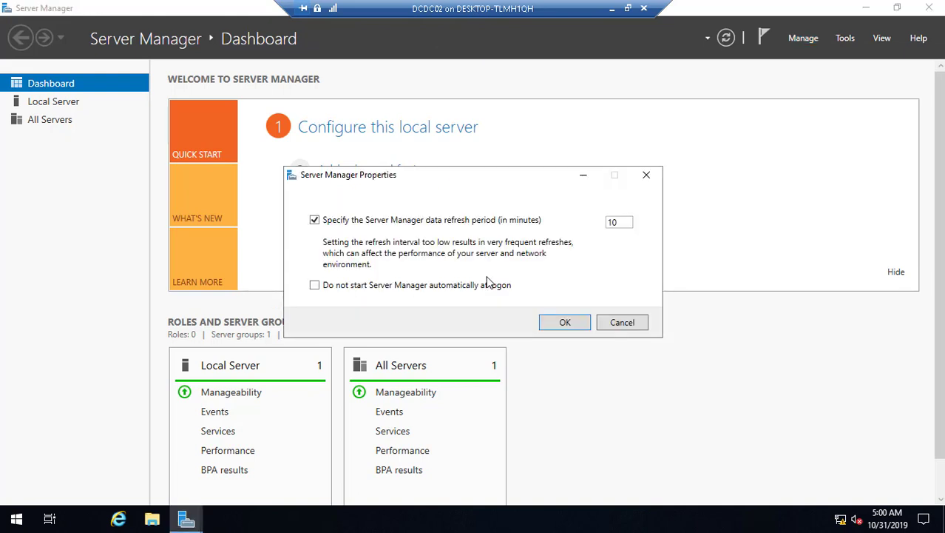
pyautogui.click(445, 289)
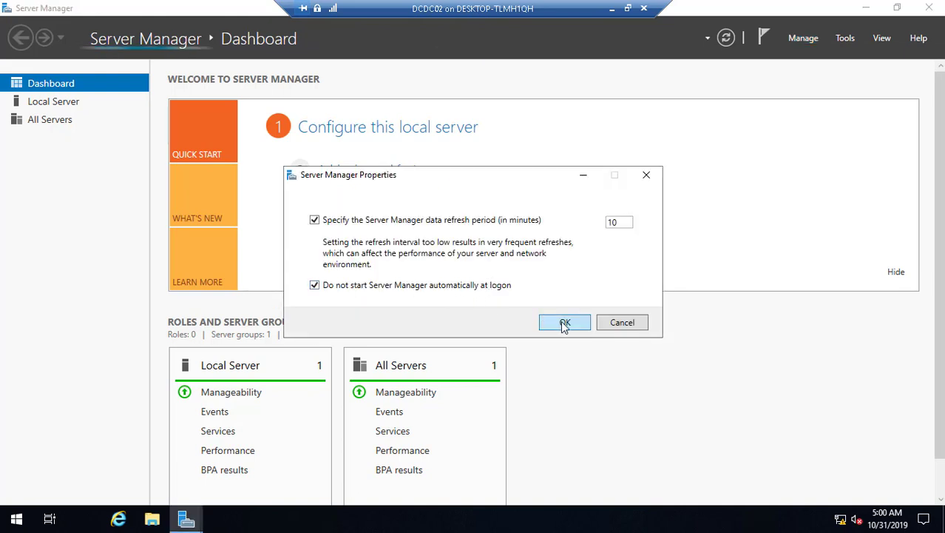
pyautogui.click(563, 324)
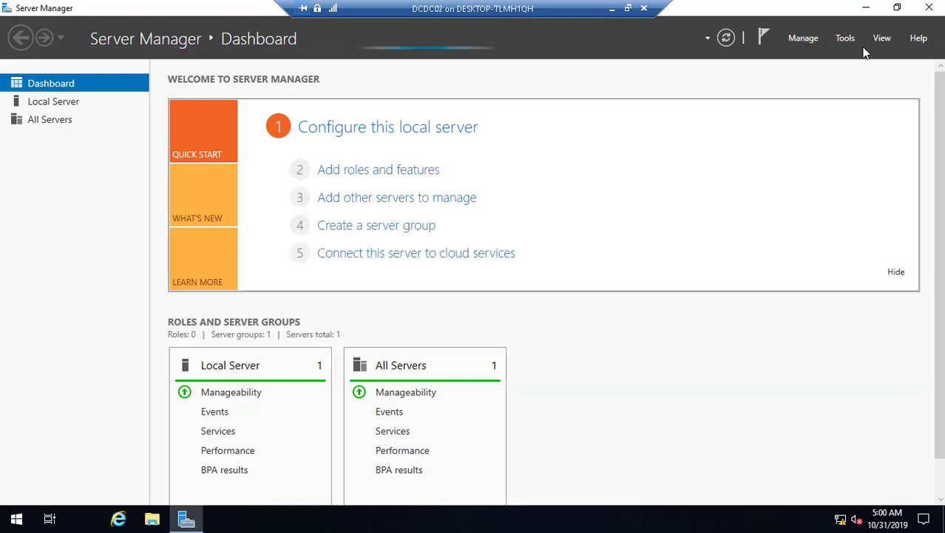
pyautogui.click(930, 8)
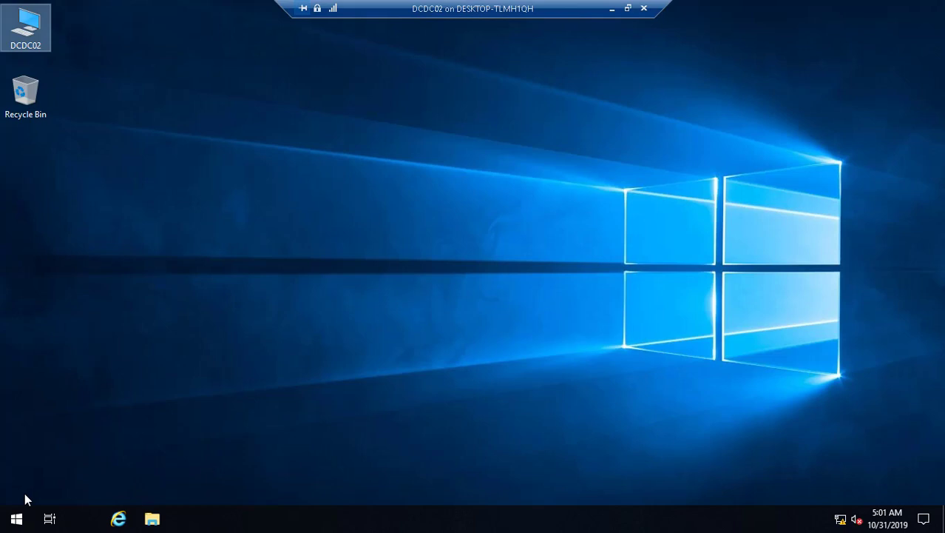
# Restart DCDC02 from the Start context menu, keeping 'Other (Unplanned)' as the reason.
pyautogui.rightClick(13, 520)
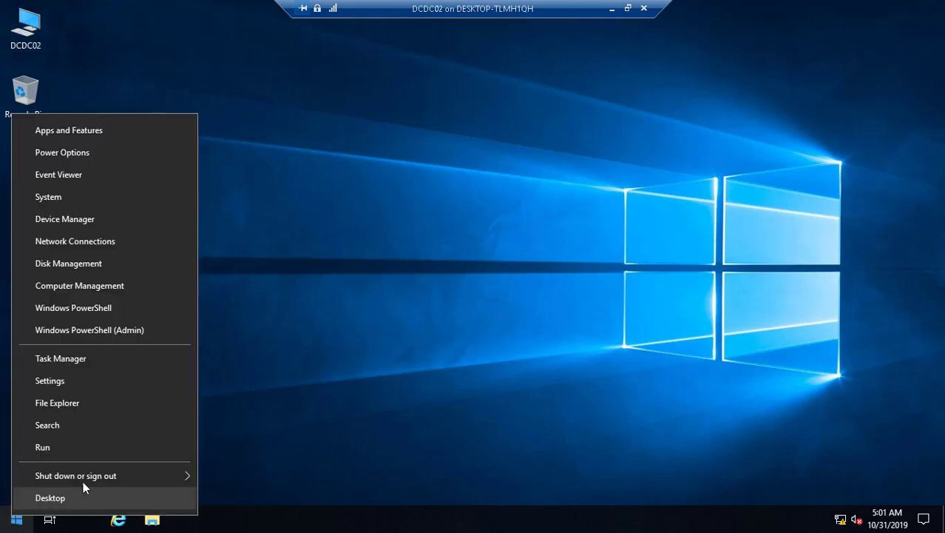
pyautogui.moveTo(89, 477)
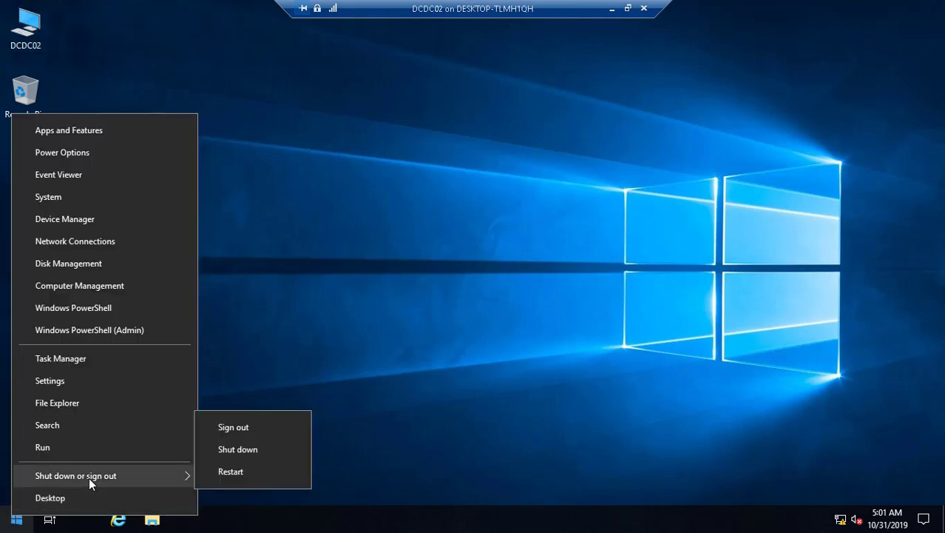
pyautogui.click(250, 474)
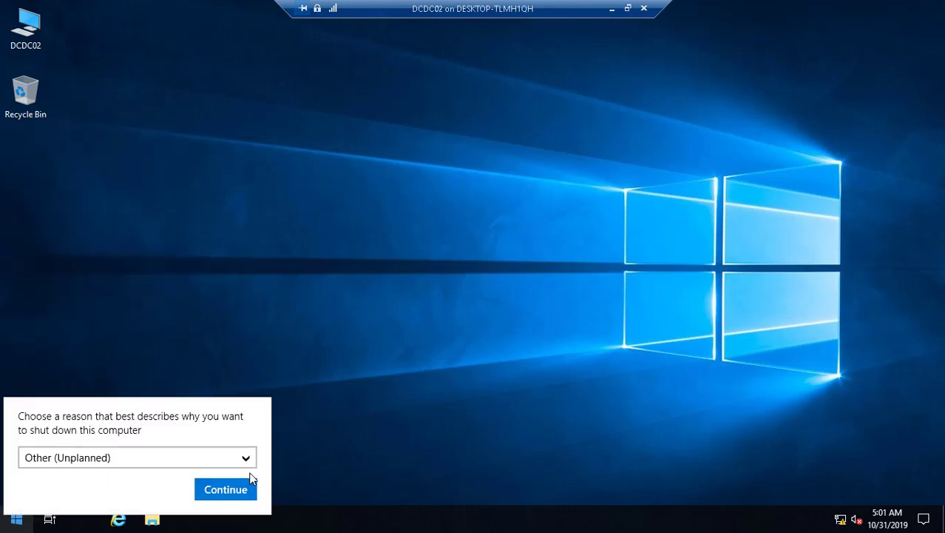
pyautogui.click(237, 493)
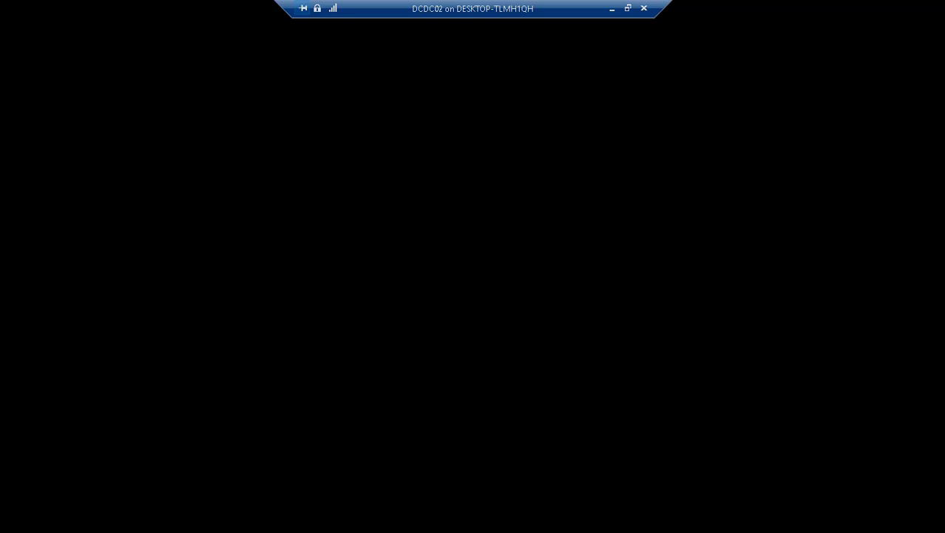
# Eject SVR2019DC.ENU.JUNE2019.iso from the VM's DVD drive and return to full-screen view.
pyautogui.click(627, 8)
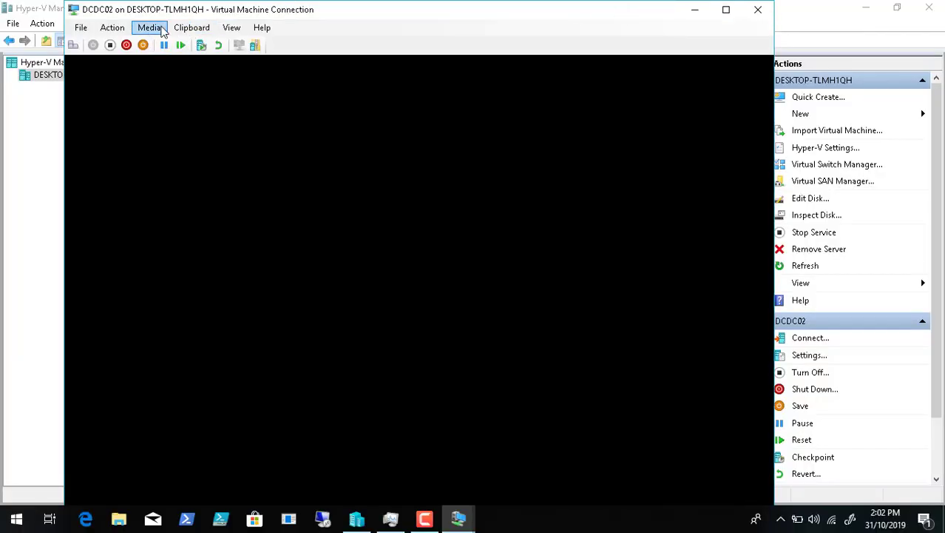
pyautogui.click(162, 29)
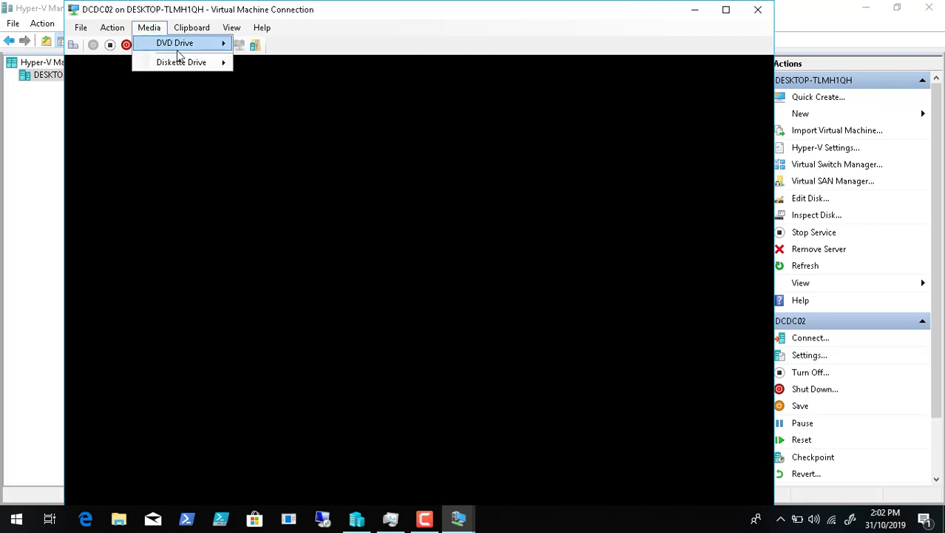
pyautogui.moveTo(205, 51)
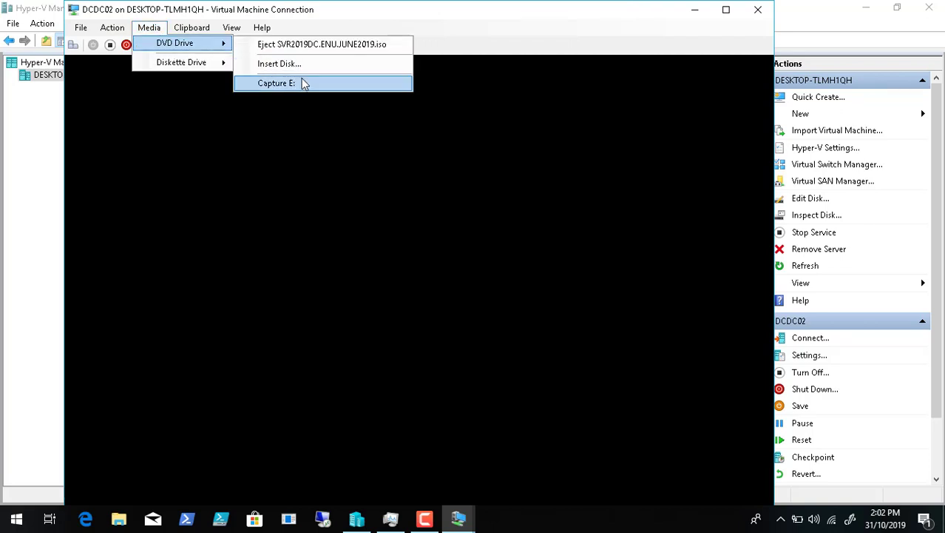
pyautogui.click(306, 44)
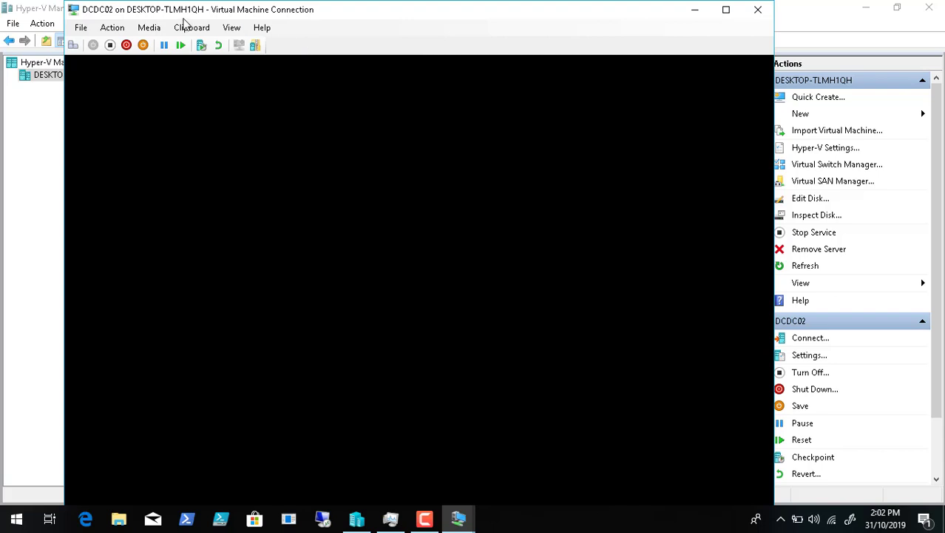
pyautogui.click(233, 29)
pyautogui.click(250, 43)
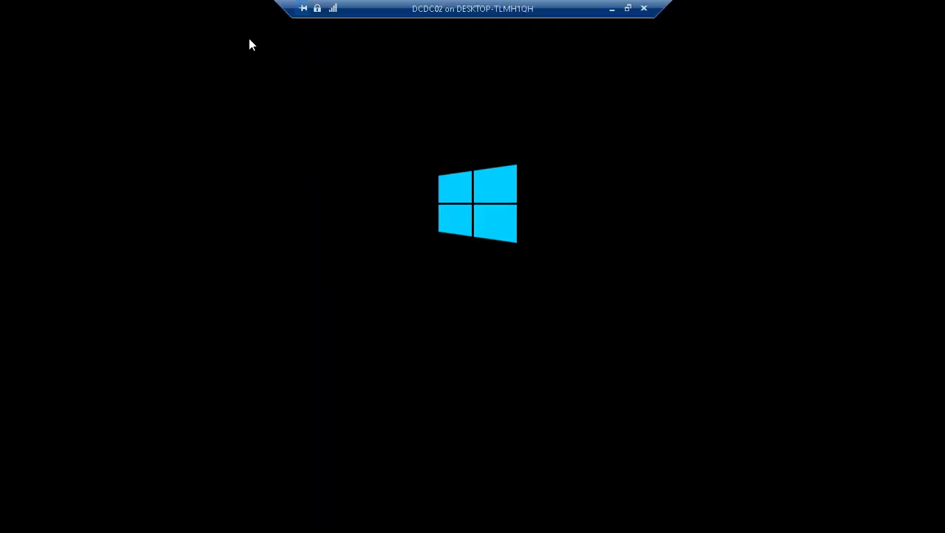
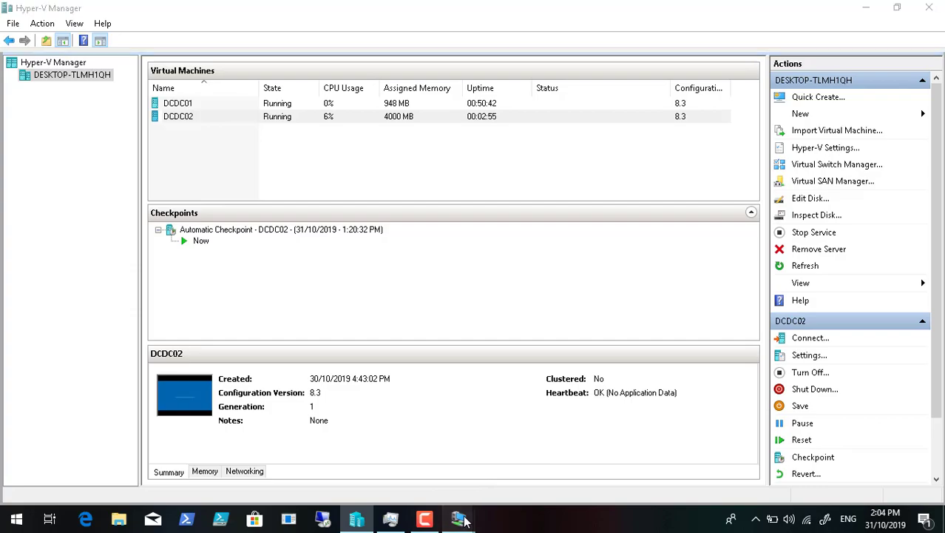
# Open the DCDC02 console from its Virtual Machine Connection taskbar thumbnail.
pyautogui.click(517, 453)
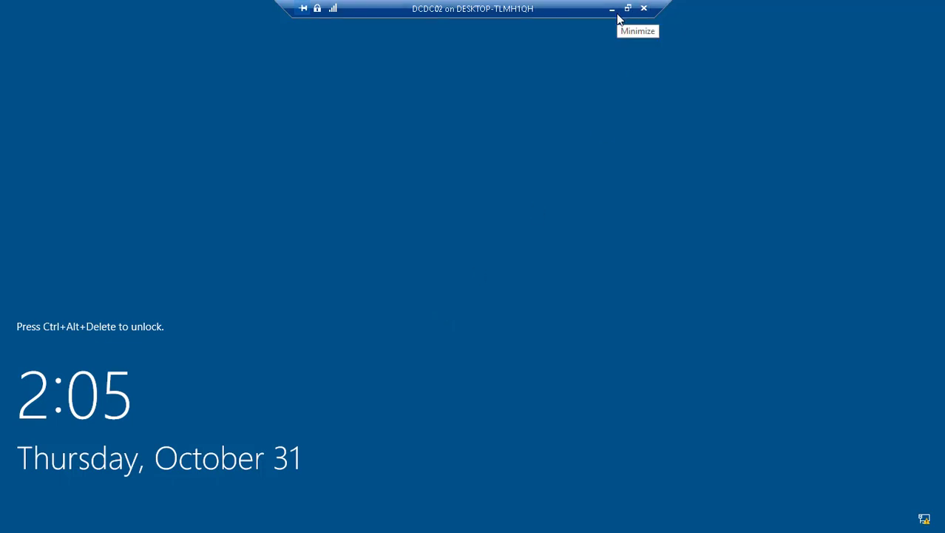
# Wake the DCDC02 lock screen, return to full screen and accept the legal notice.
pyautogui.click(628, 8)
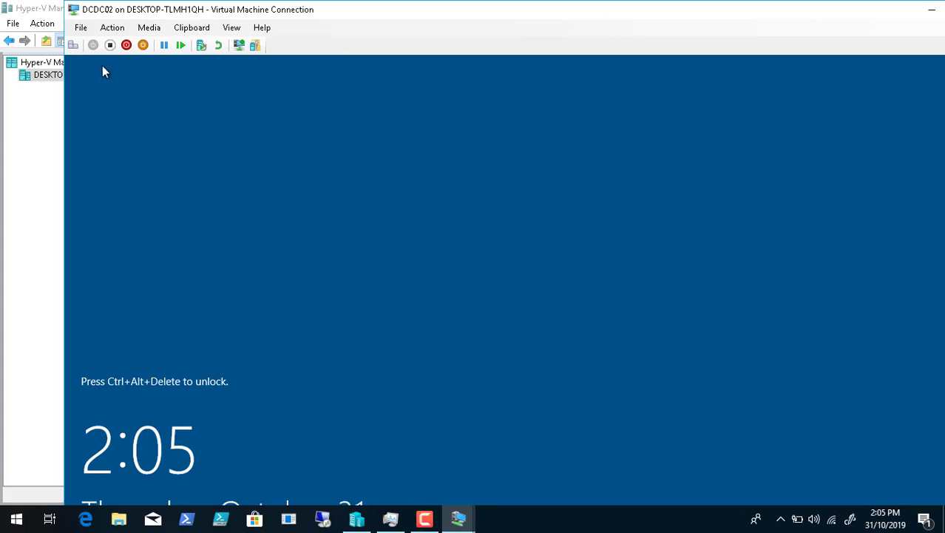
pyautogui.click(72, 45)
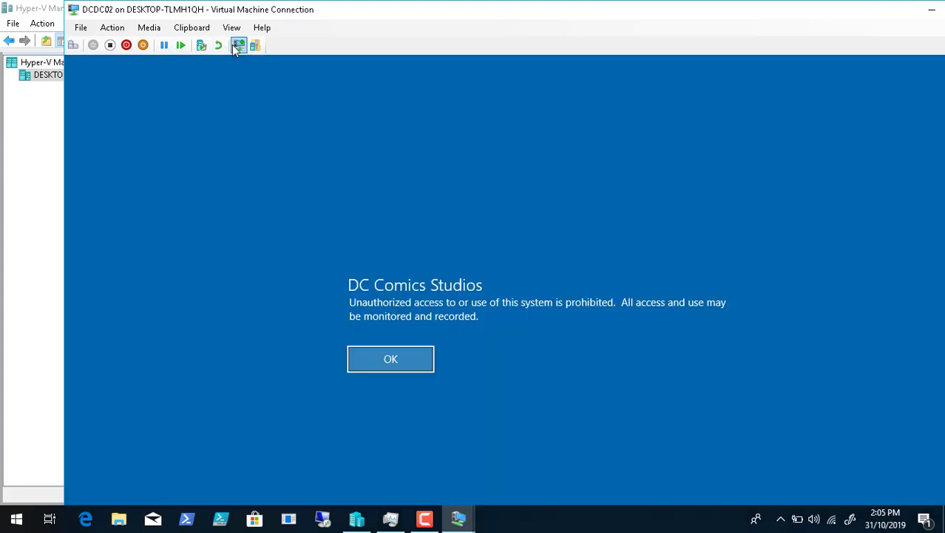
pyautogui.click(232, 27)
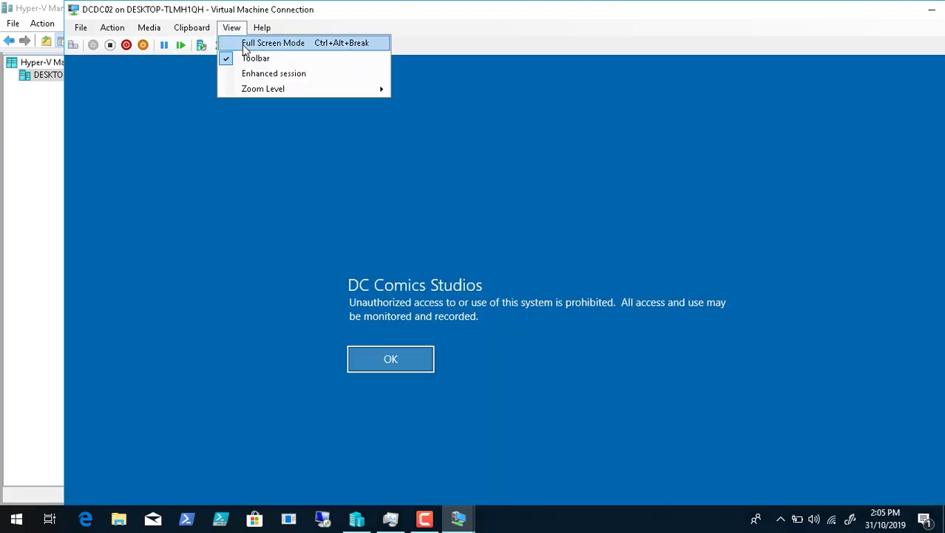
pyautogui.click(244, 44)
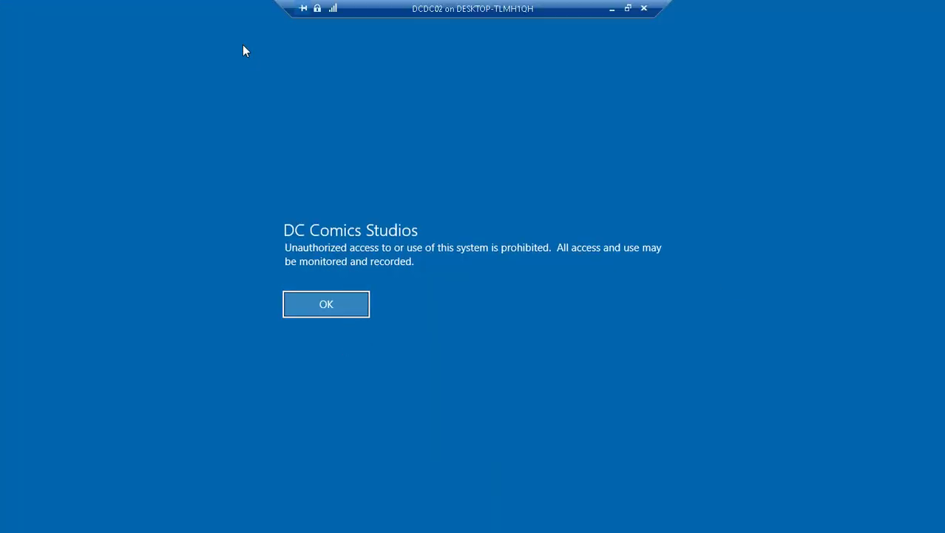
pyautogui.click(306, 308)
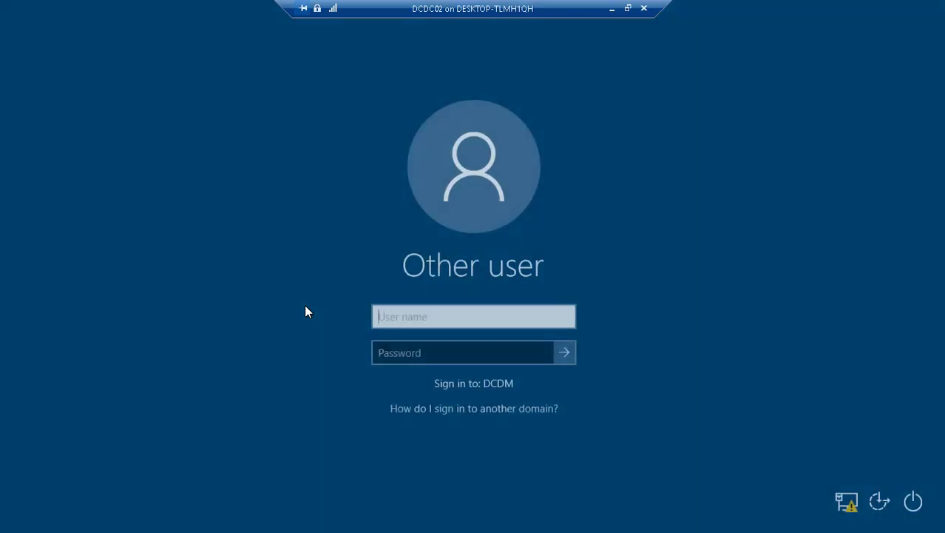
# Sign in to the DCDM domain with the user's account name and password.
pyautogui.write('kra')
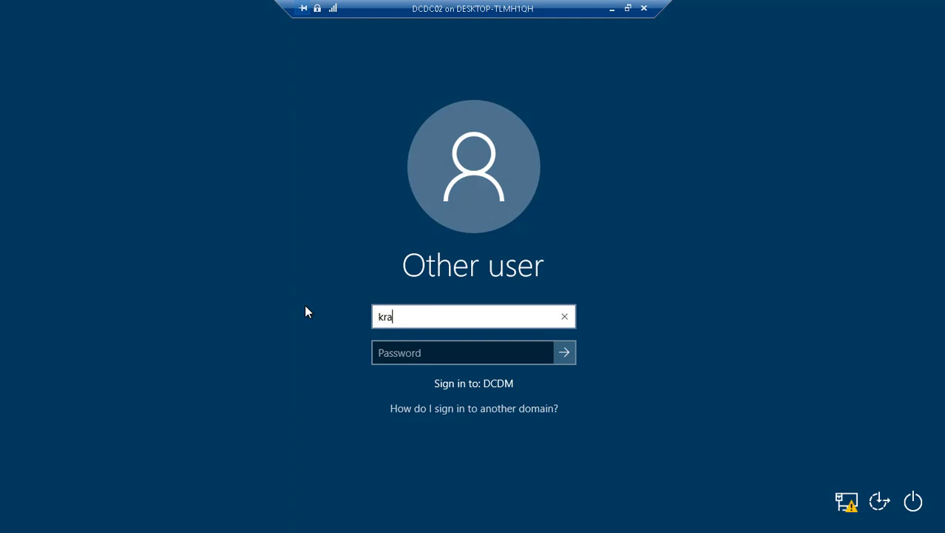
pyautogui.write('ouf1')
pyautogui.press('Tab')
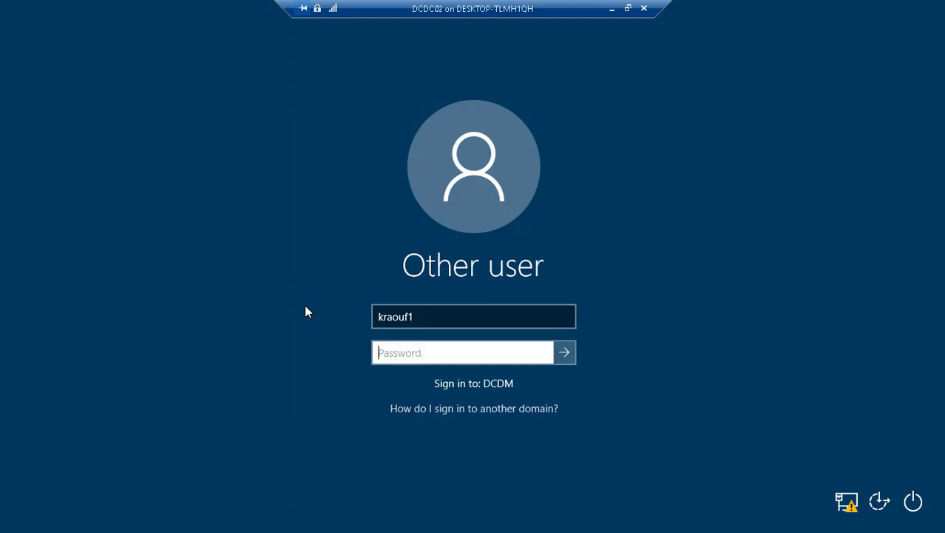
pyautogui.write('••••••••••')
pyautogui.press('Return')
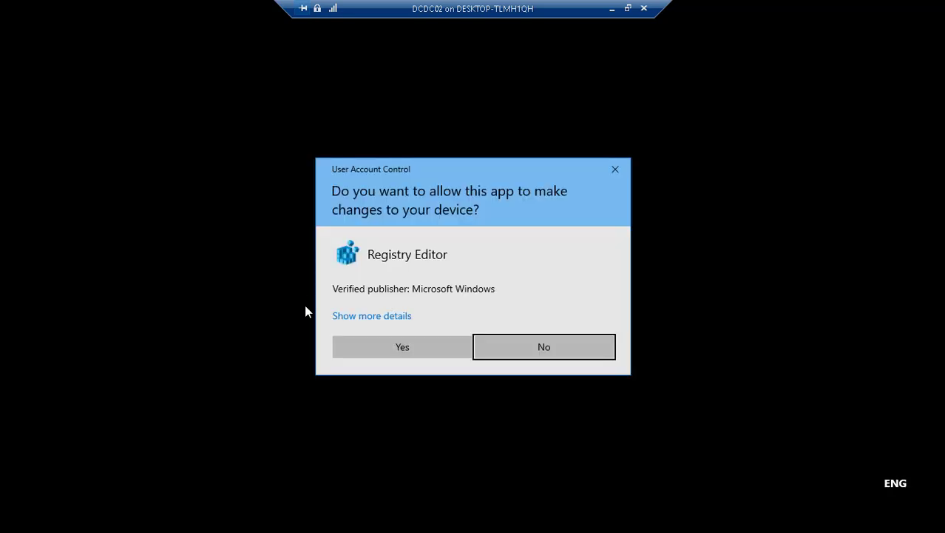
# Answer Yes to each of the four Registry Editor User Account Control prompts.
pyautogui.click(357, 347)
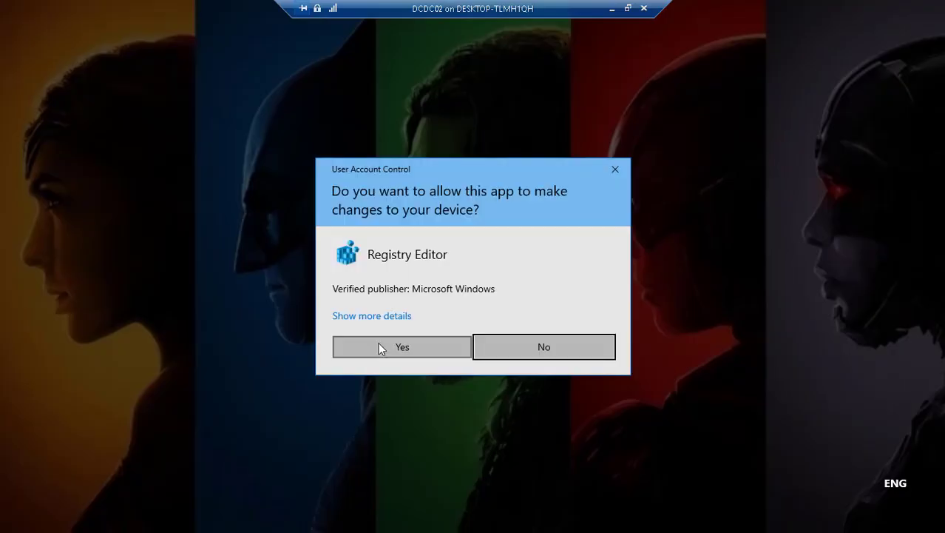
pyautogui.click(379, 342)
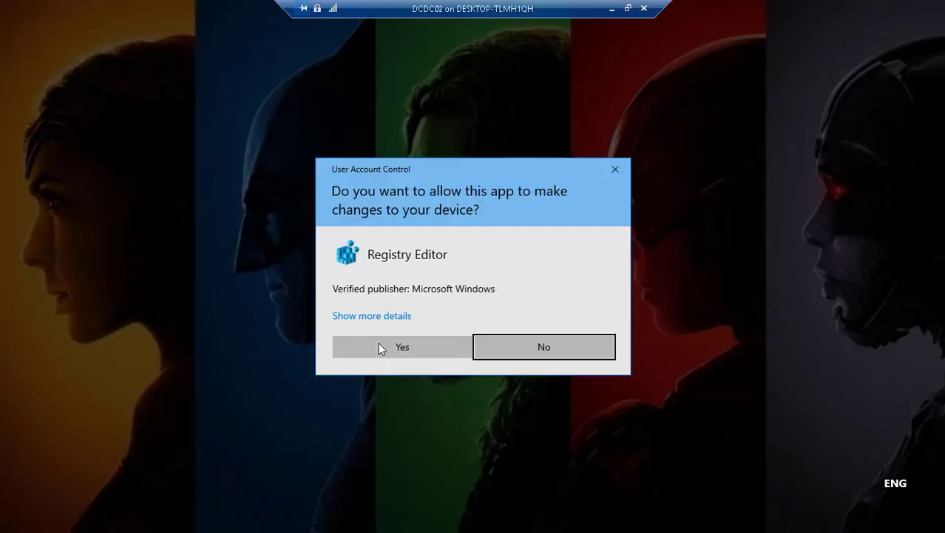
pyautogui.click(378, 345)
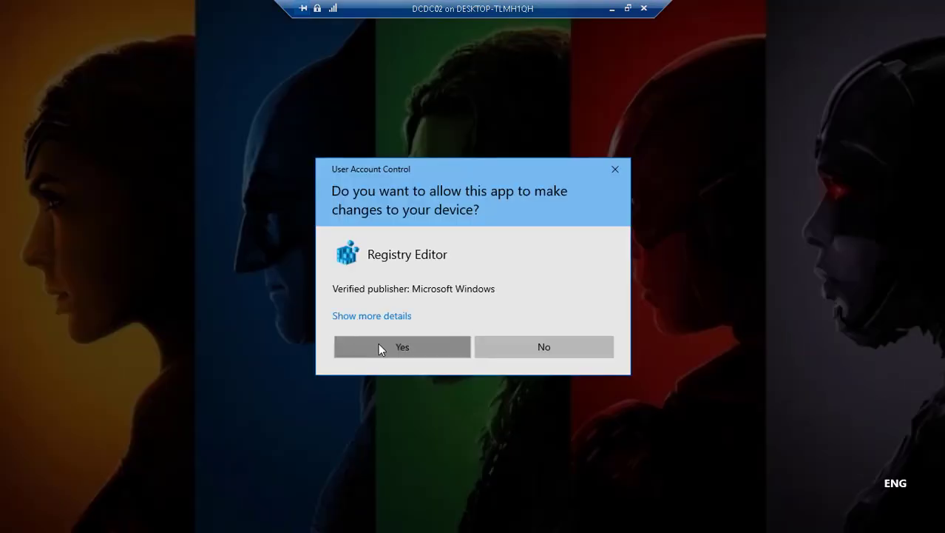
pyautogui.click(379, 345)
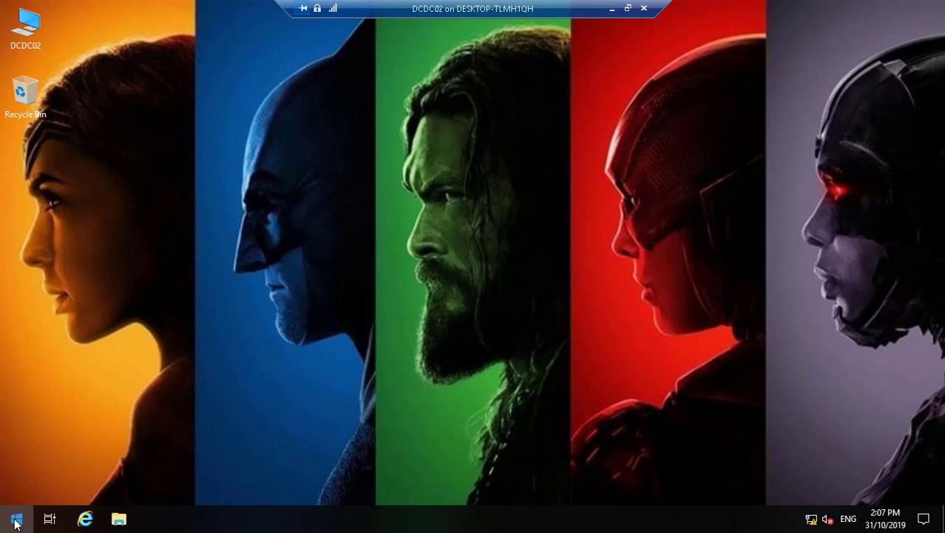
# Launch Server Manager, then open \\dcdc01\d$ from the Run box.
pyautogui.click(16, 520)
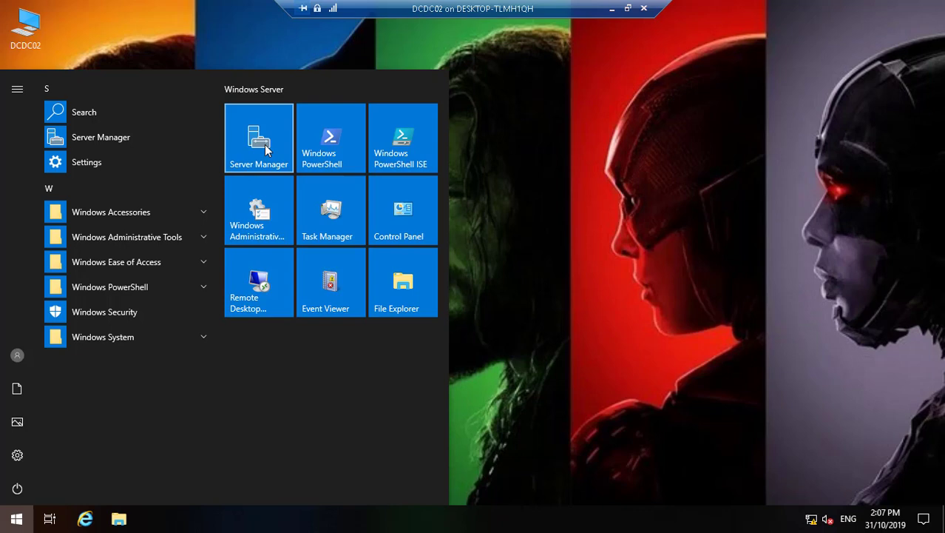
pyautogui.click(265, 146)
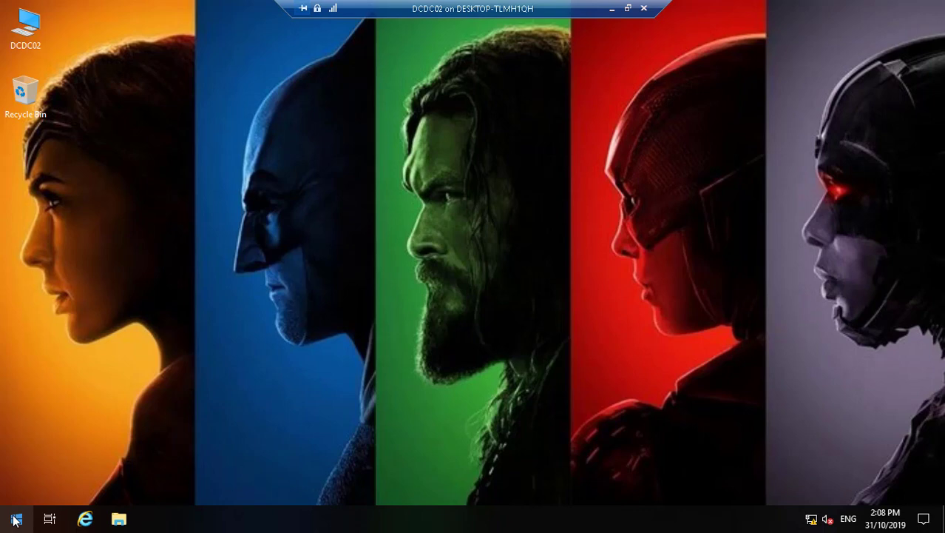
pyautogui.rightClick(15, 520)
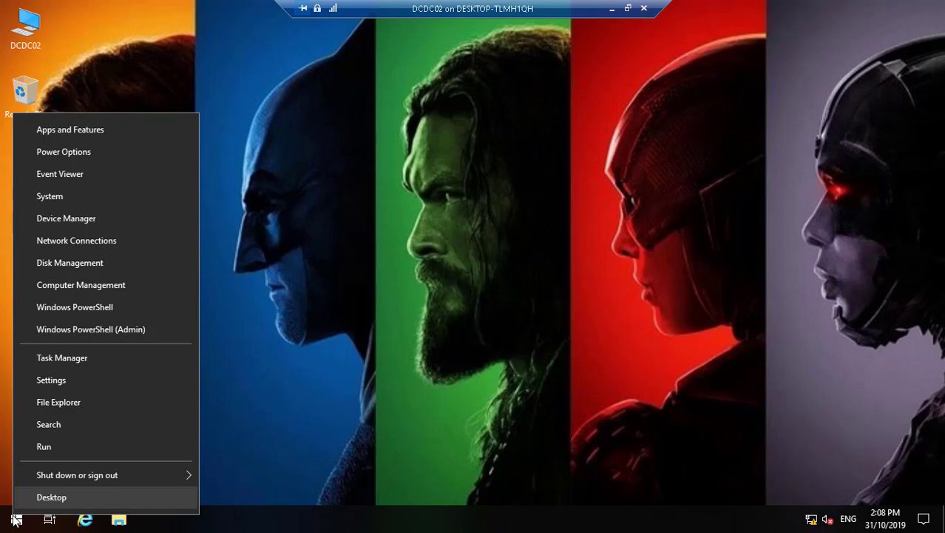
pyautogui.click(48, 448)
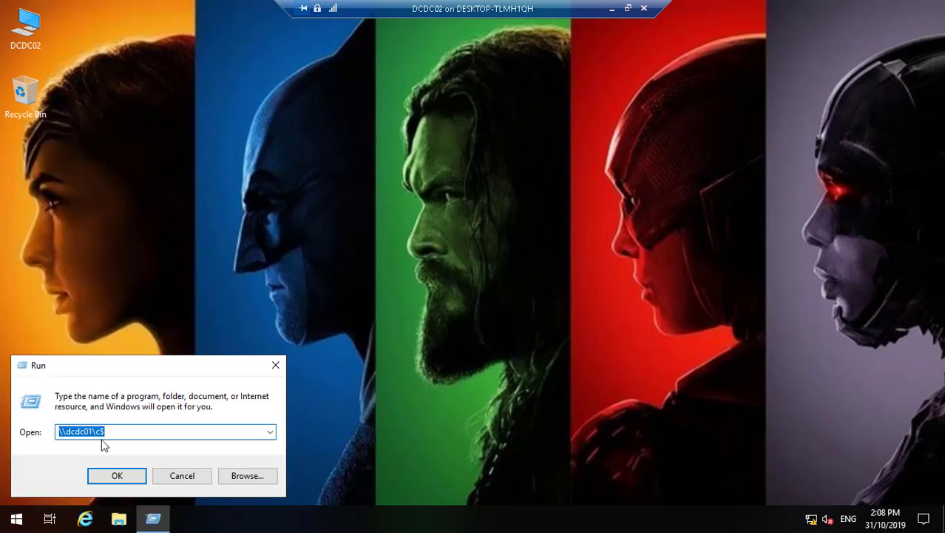
pyautogui.click(101, 437)
pyautogui.press('BackSpace')
pyautogui.write('d')
pyautogui.press('Return')
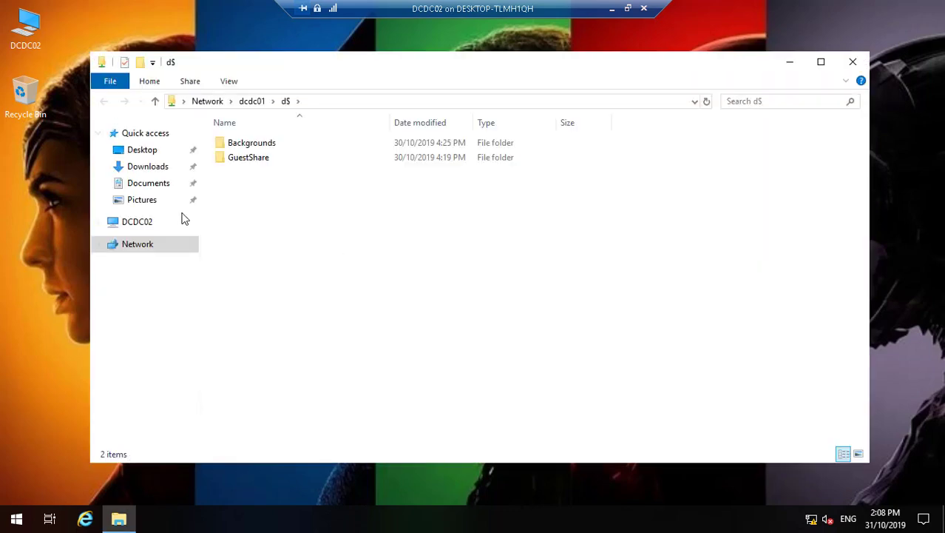
# Change the Explorer address to \\dcdc01\c$.
pyautogui.click(361, 99)
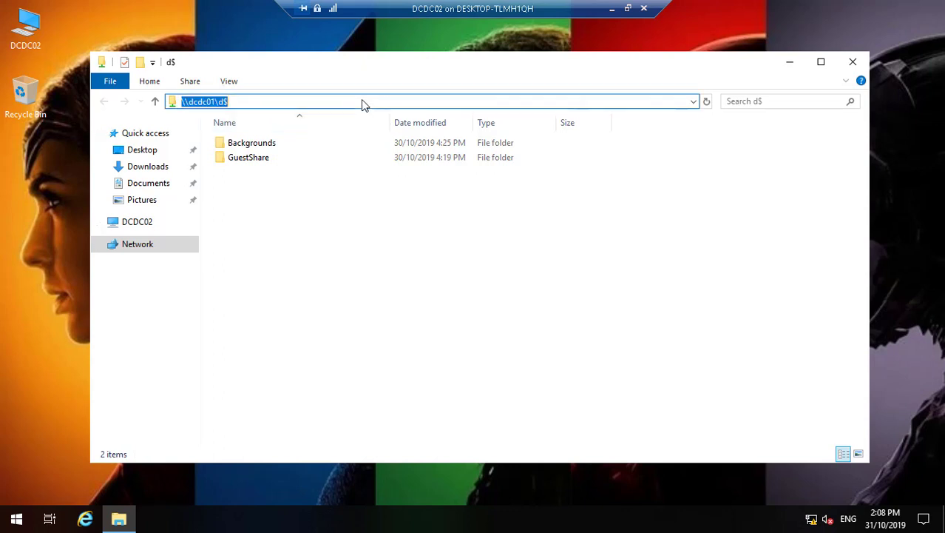
pyautogui.click(223, 102)
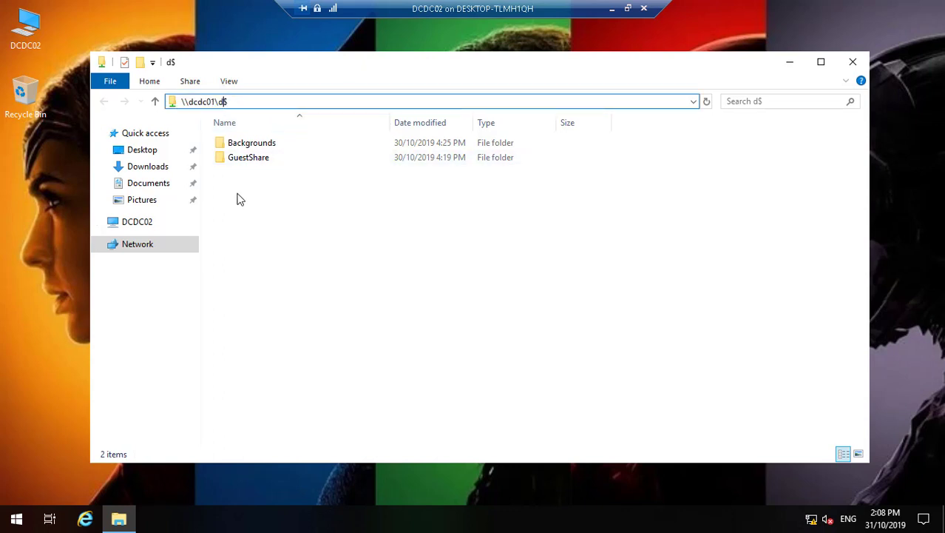
pyautogui.press('BackSpace')
pyautogui.write('c')
pyautogui.hotkey('ctrl', 'a')
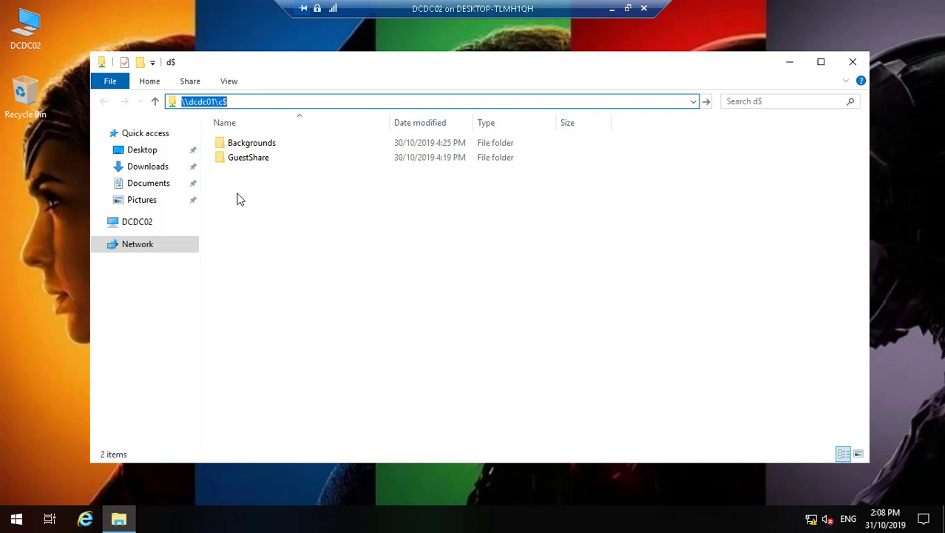
pyautogui.press('Return')
# Open Users, then the signed-in user's Desktop folder, to look for DCConsole.
pyautogui.click(252, 203)
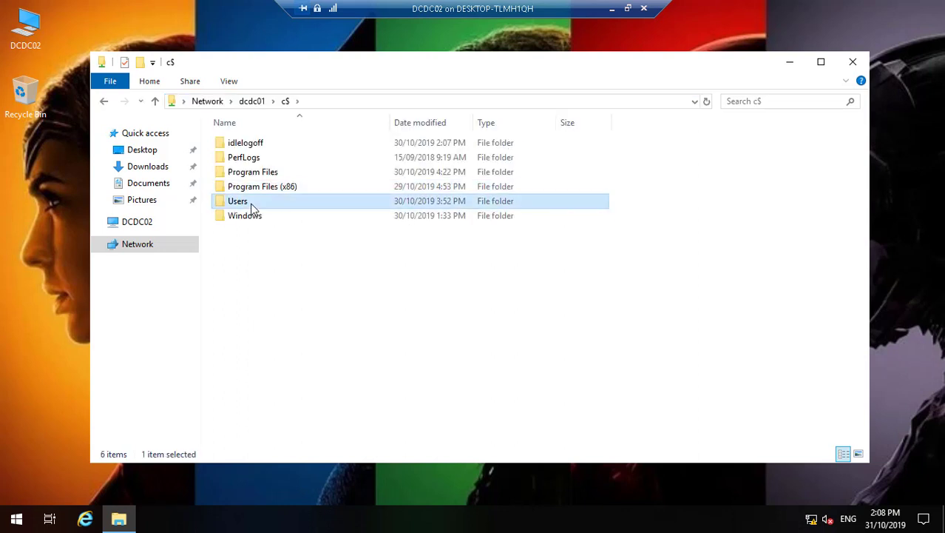
pyautogui.doubleClick(252, 208)
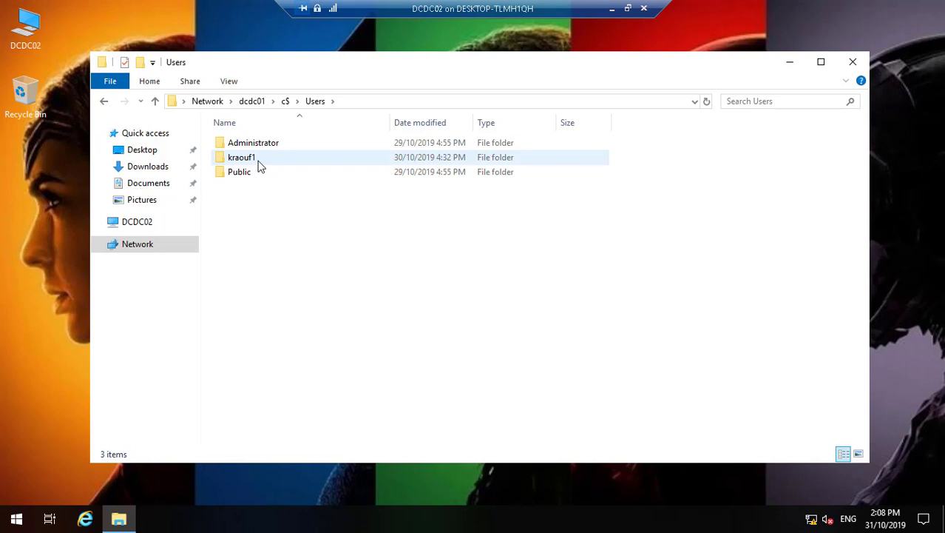
pyautogui.doubleClick(259, 164)
pyautogui.click(249, 175)
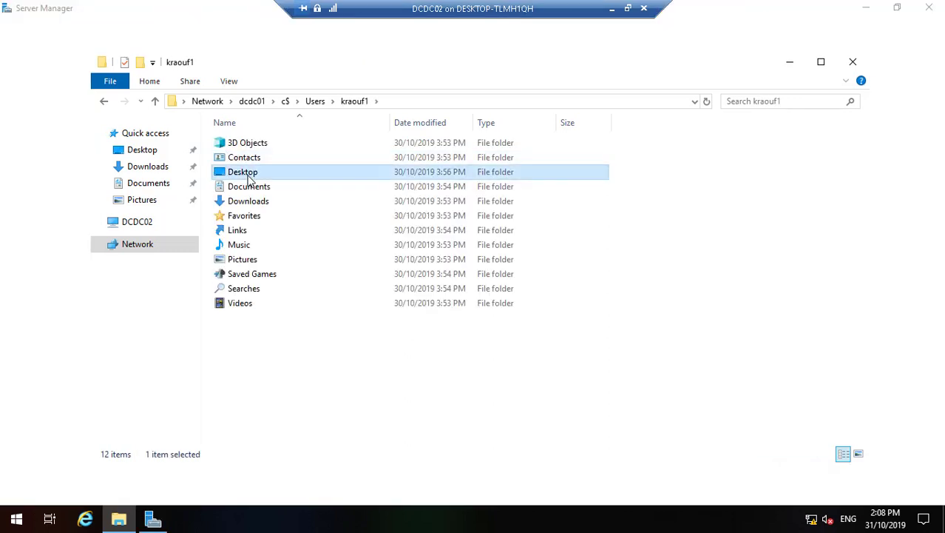
pyautogui.doubleClick(249, 177)
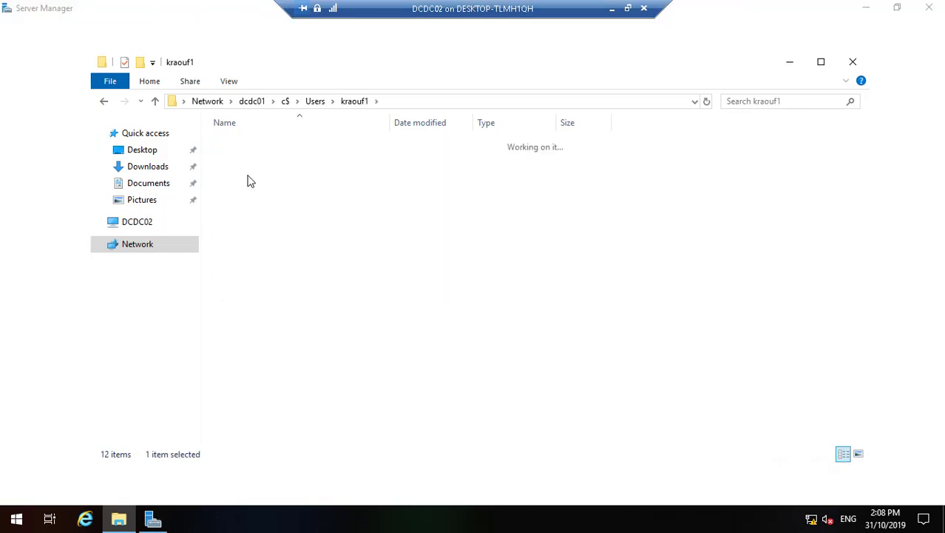
# Check the Administrator's Desktop for DCConsole, then close File Explorer.
pyautogui.click(318, 102)
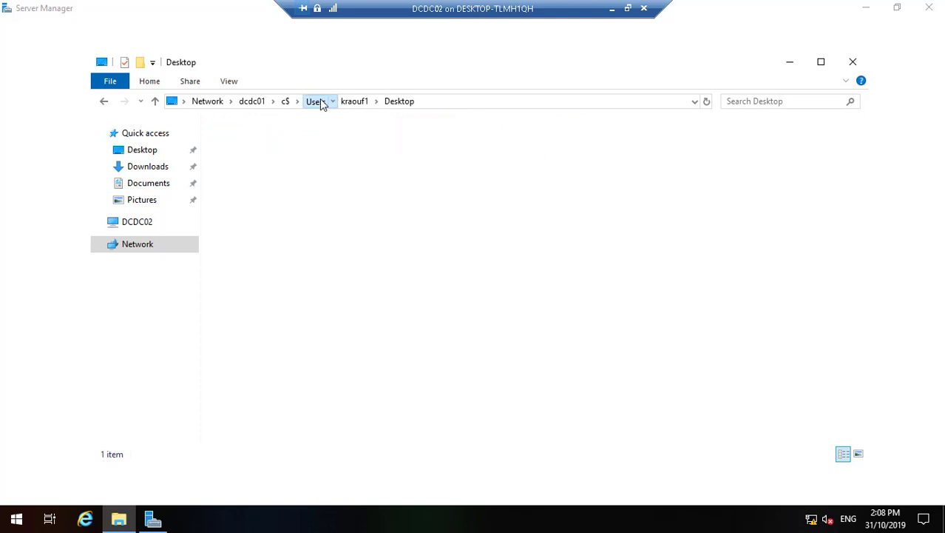
pyautogui.doubleClick(272, 142)
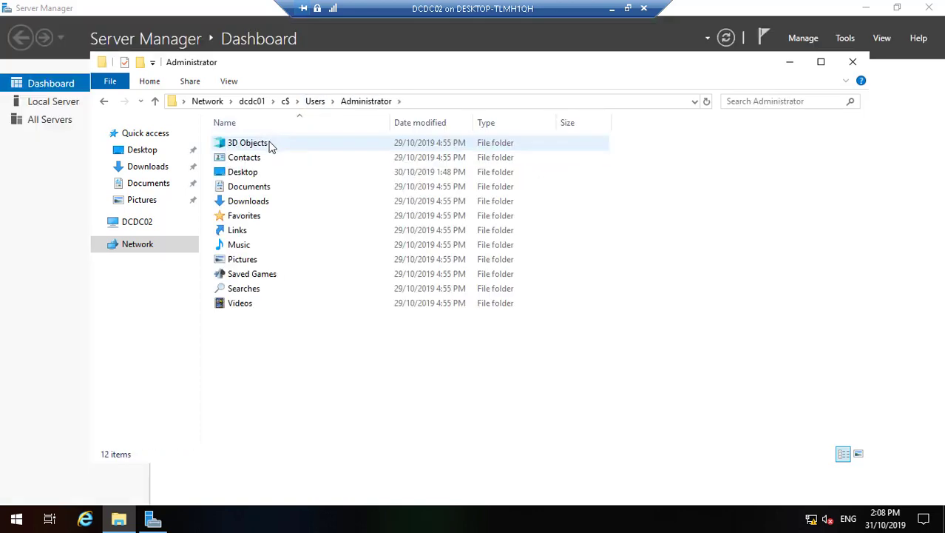
pyautogui.doubleClick(244, 171)
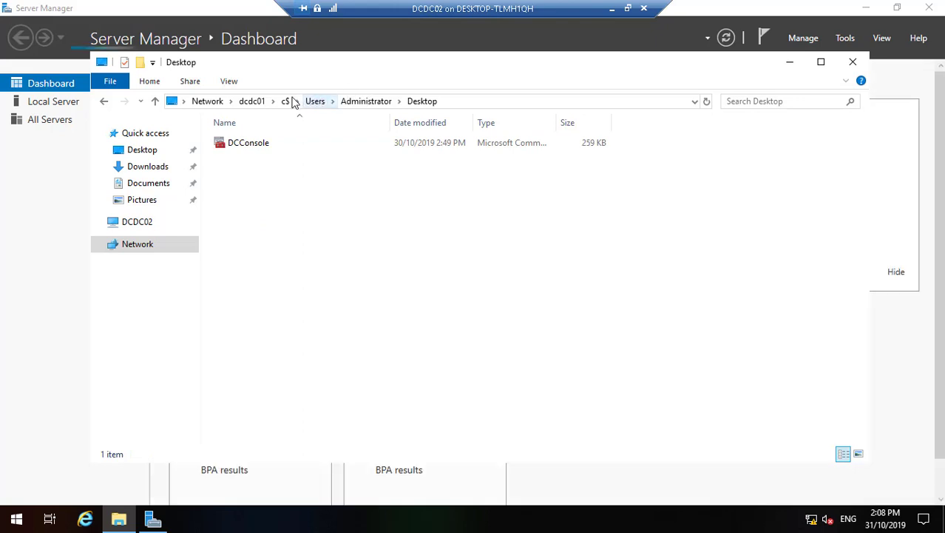
pyautogui.click(448, 102)
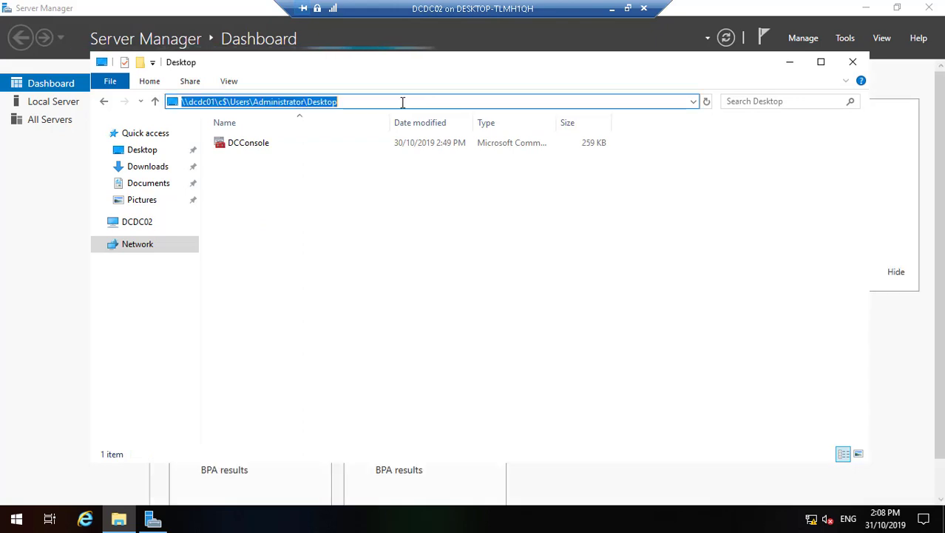
pyautogui.click(391, 101)
pyautogui.press('BackSpace')
pyautogui.press('BackSpace')
pyautogui.press('BackSpace')
pyautogui.press('BackSpace')
pyautogui.press('BackSpace')
pyautogui.press('BackSpace')
pyautogui.press('BackSpace')
pyautogui.press('BackSpace')
pyautogui.press('BackSpace')
pyautogui.press('BackSpace')
pyautogui.press('BackSpace')
pyautogui.press('BackSpace')
pyautogui.press('BackSpace')
pyautogui.press('BackSpace')
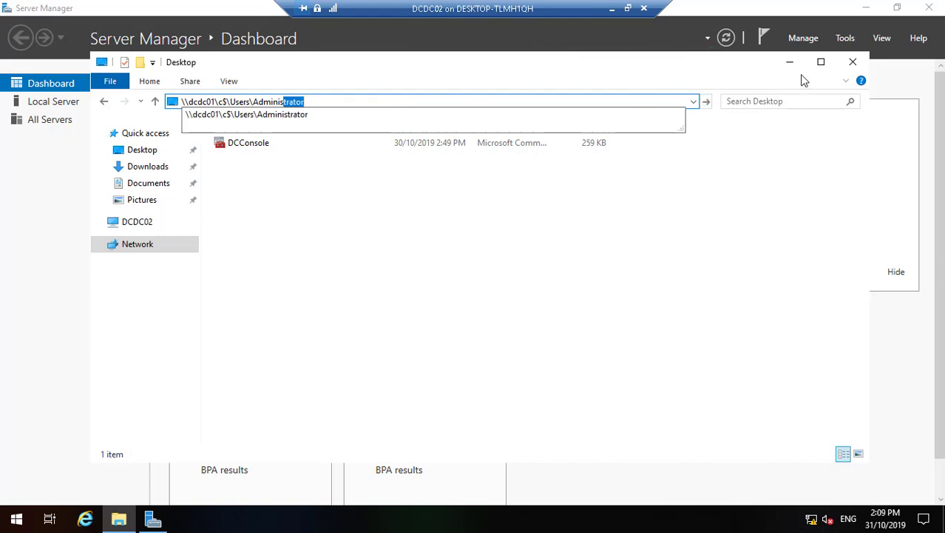
pyautogui.click(853, 61)
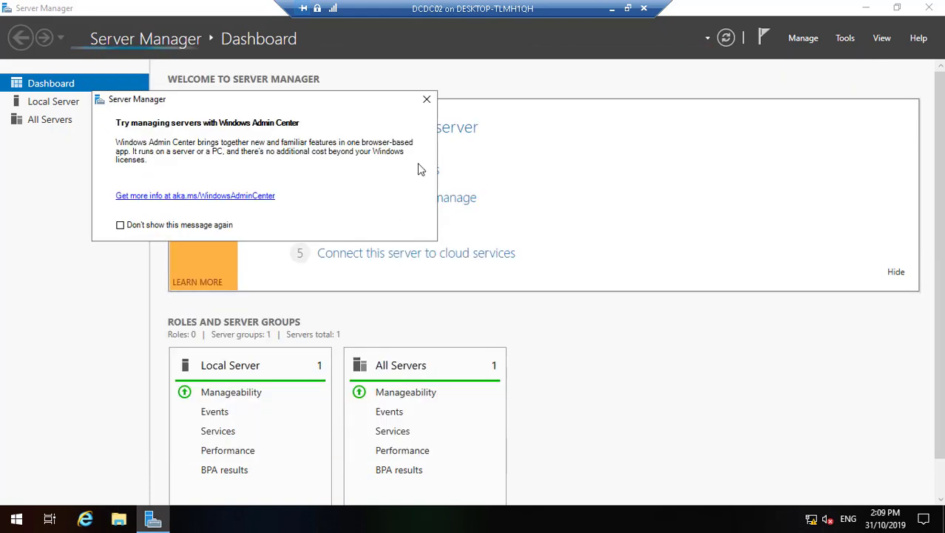
# Dismiss the Windows Admin Center notice and open \\dcdc01\GuestShare from Run.
pyautogui.click(427, 99)
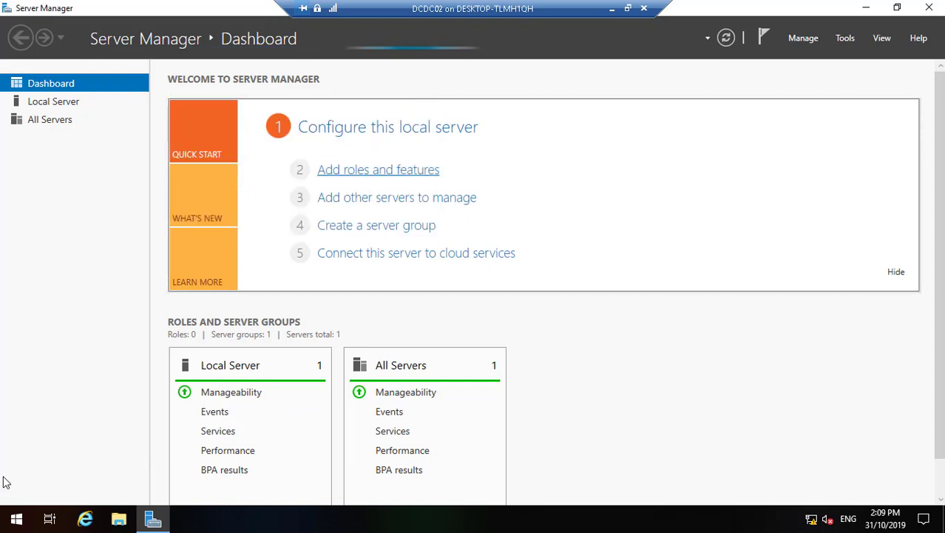
pyautogui.rightClick(14, 523)
pyautogui.click(76, 456)
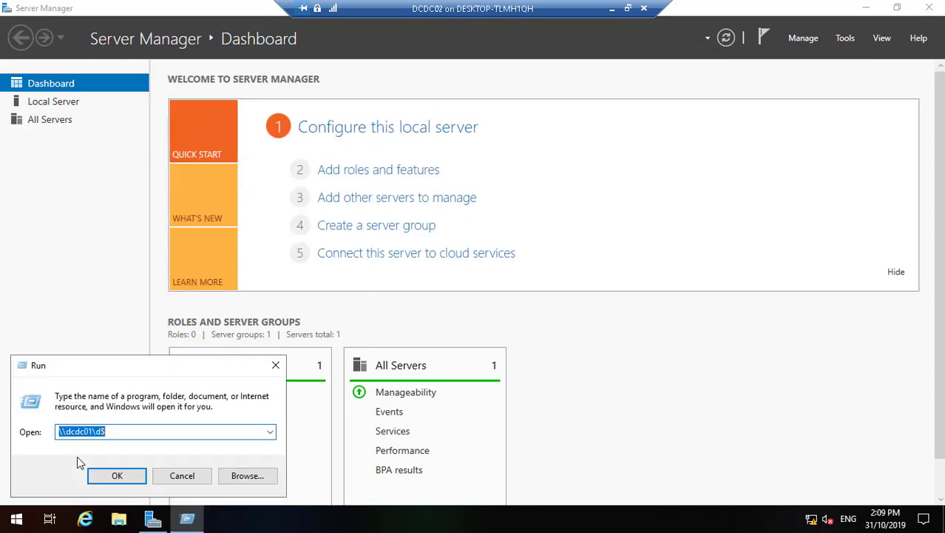
pyautogui.press('End')
pyautogui.press('BackSpace')
pyautogui.press('BackSpace')
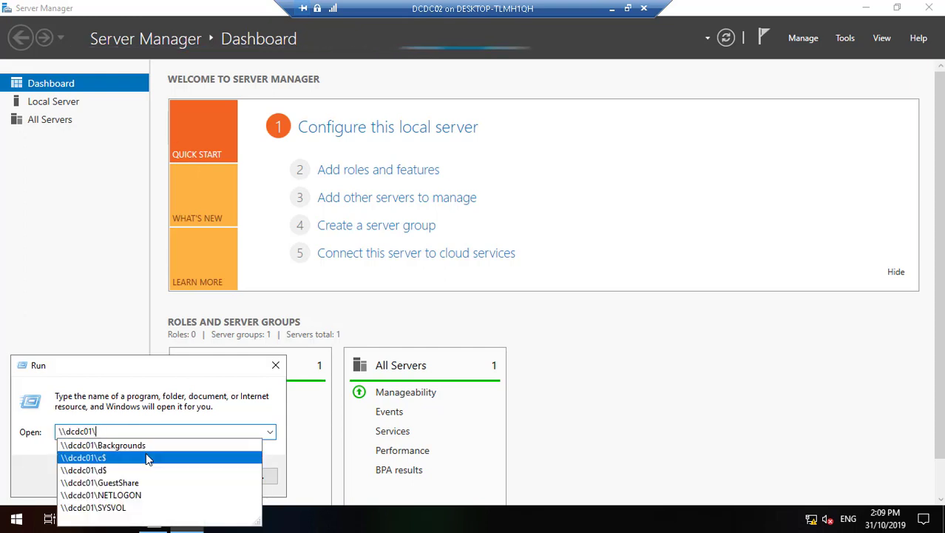
pyautogui.press('Down')
pyautogui.press('Down')
pyautogui.press('Return')
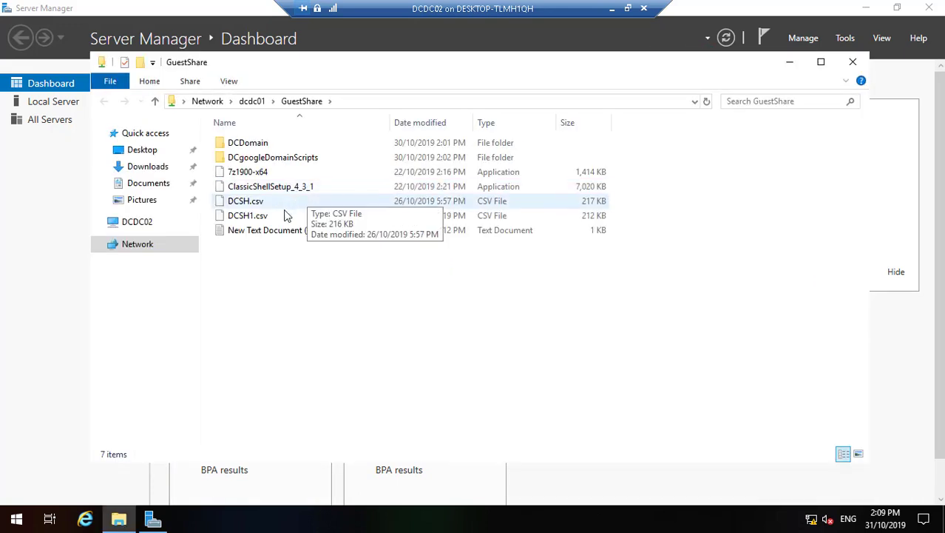
# Launch ClassicShellSetup_4_3_1, then minimize the GuestShare window and Server Manager.
pyautogui.click(276, 189)
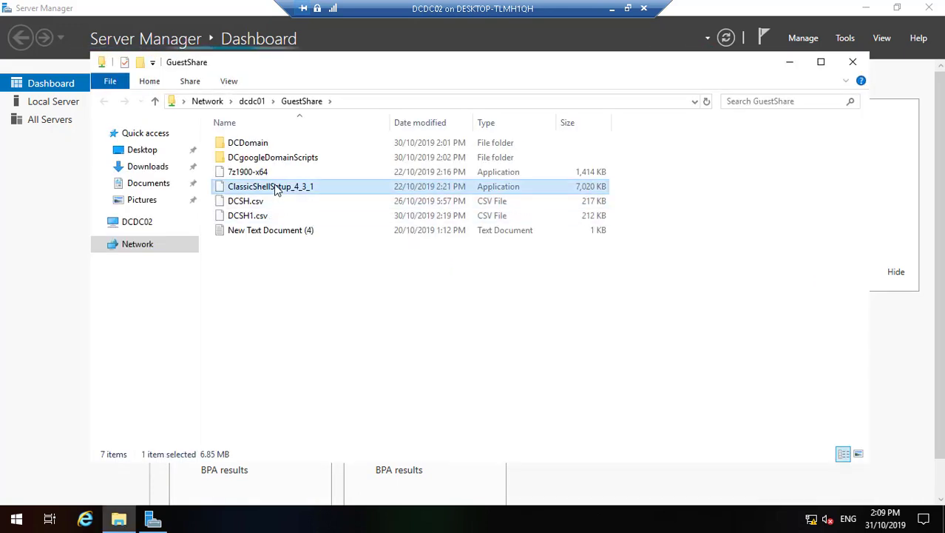
pyautogui.doubleClick(277, 189)
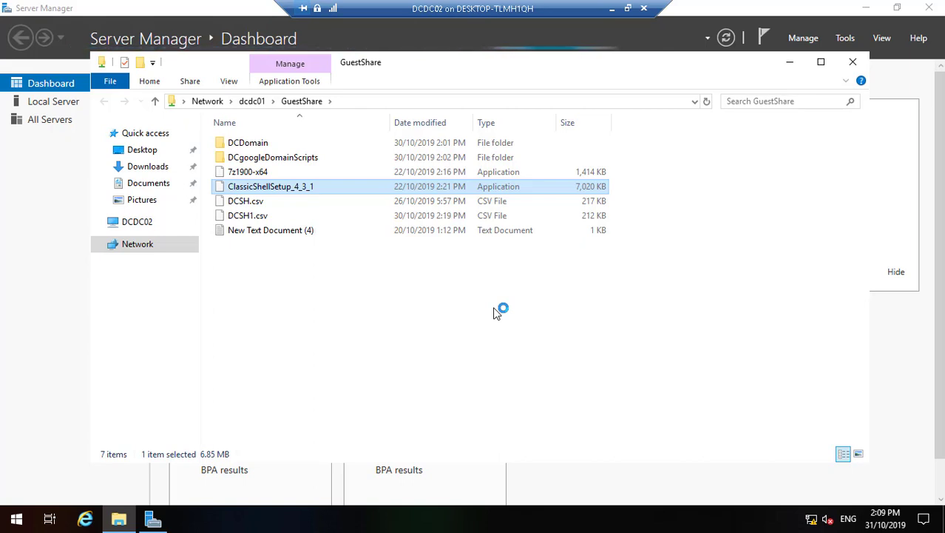
pyautogui.click(790, 62)
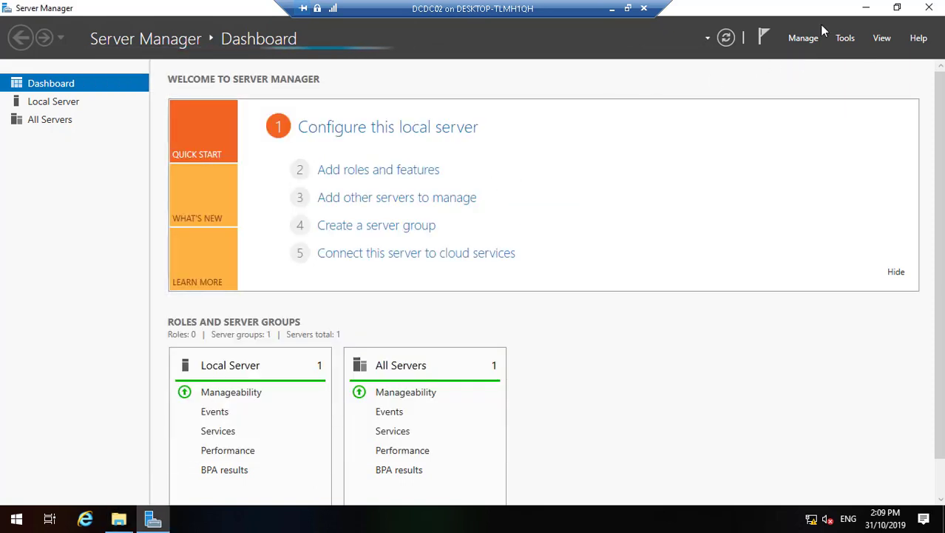
pyautogui.click(867, 7)
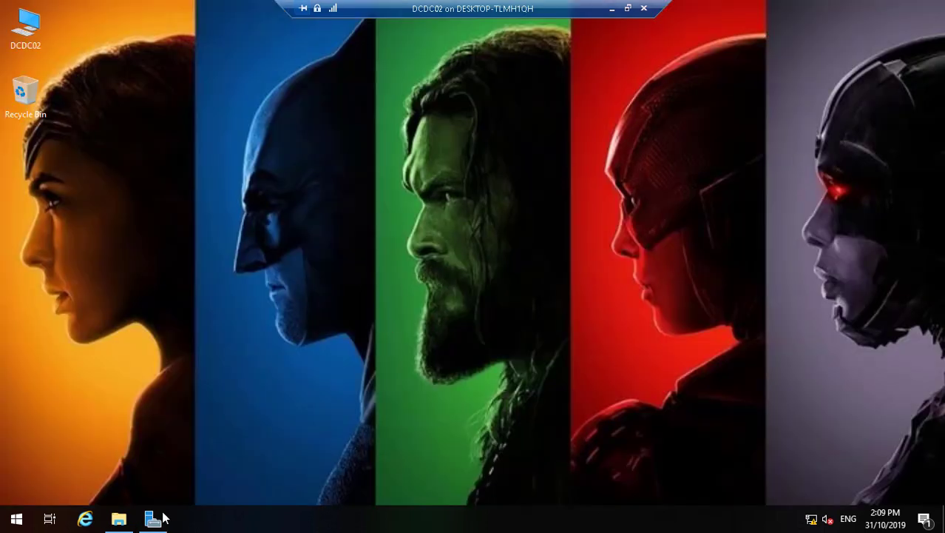
# Restore the GuestShare window, then step out to the host and back into DCDC02.
pyautogui.click(119, 518)
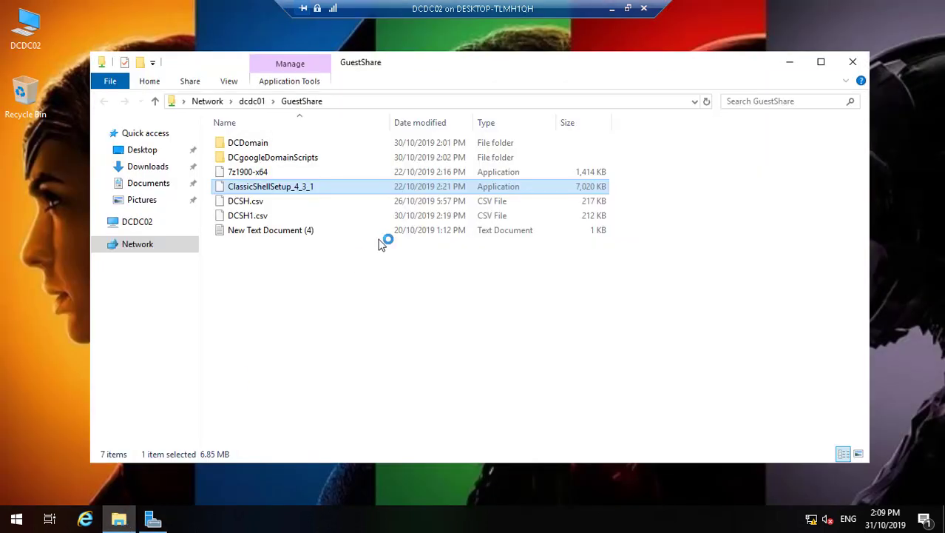
pyautogui.click(612, 9)
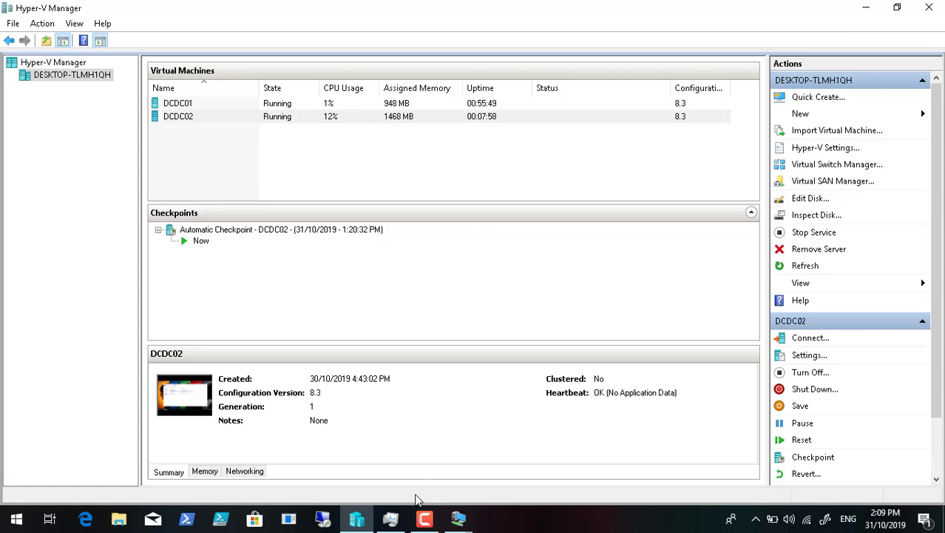
pyautogui.click(449, 522)
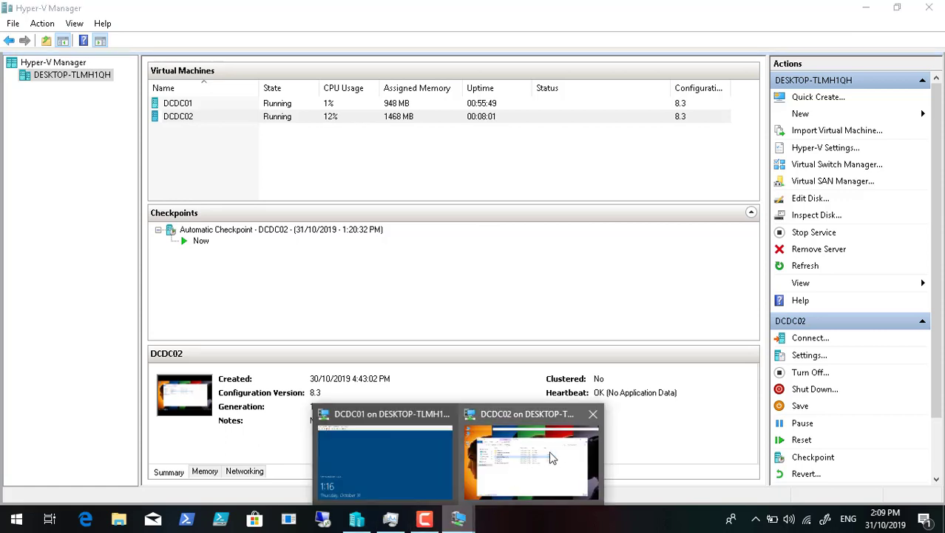
pyautogui.click(550, 452)
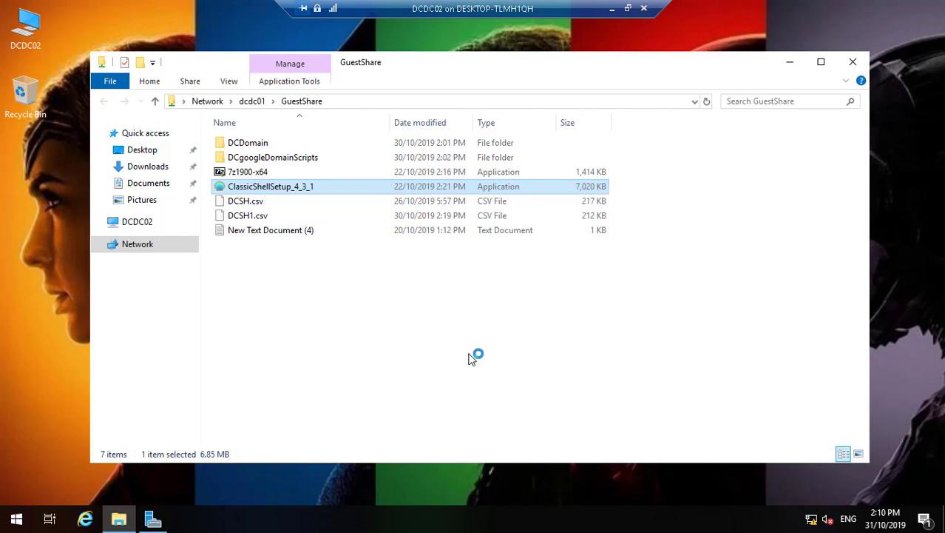
# Toggle Server Manager until the ClassicShellSetup_4_3_1.exe security warning appears.
pyautogui.click(153, 519)
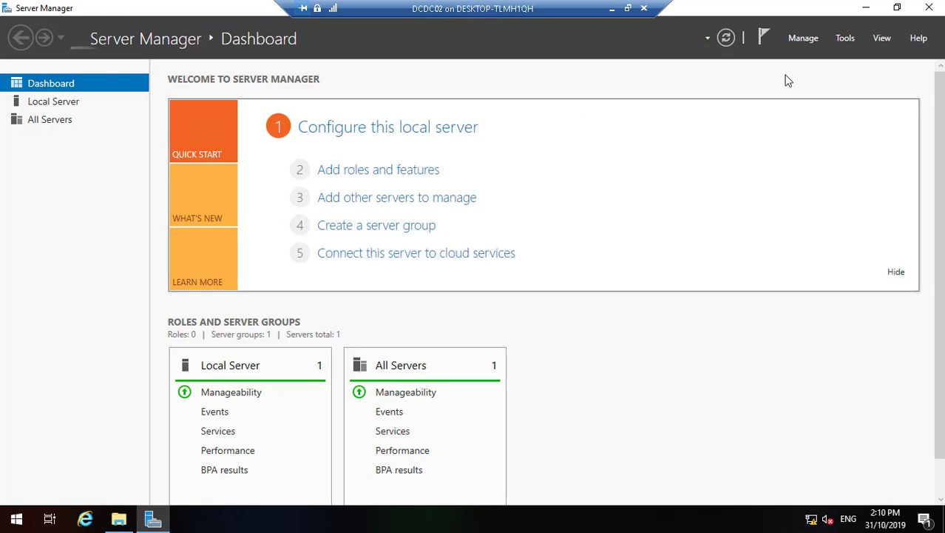
pyautogui.click(869, 7)
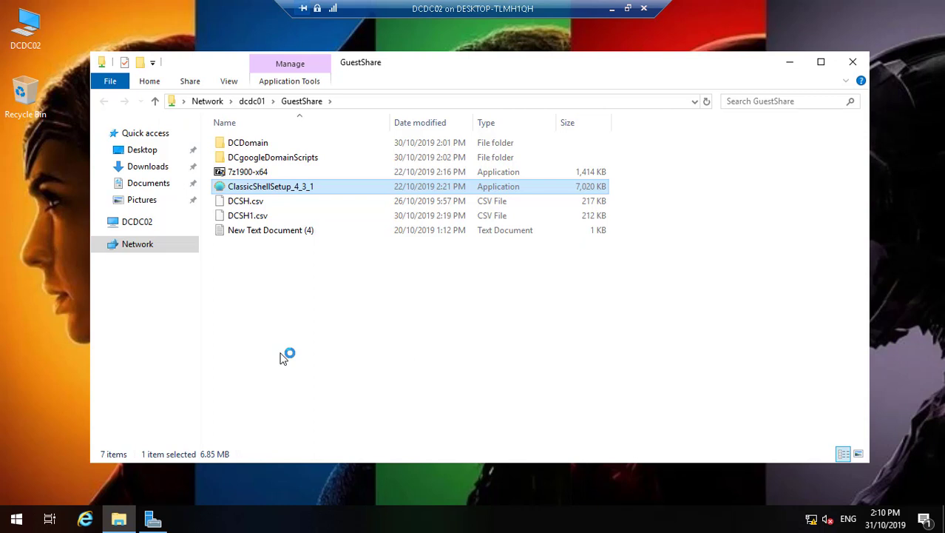
pyautogui.click(158, 520)
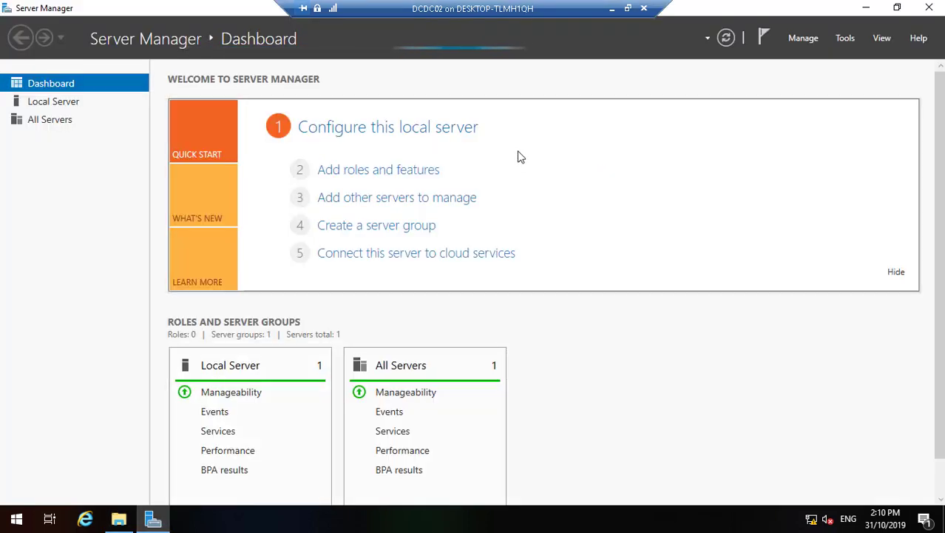
pyautogui.click(868, 7)
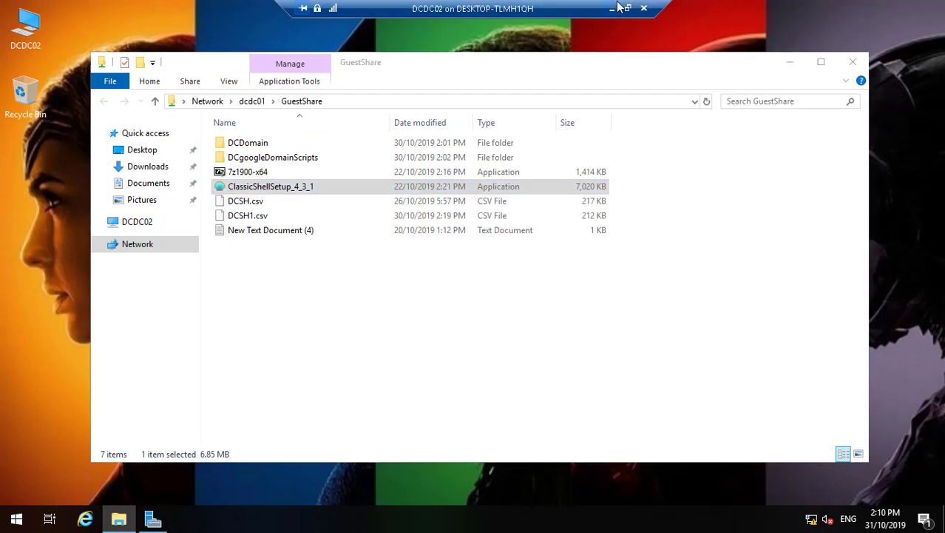
pyautogui.click(611, 9)
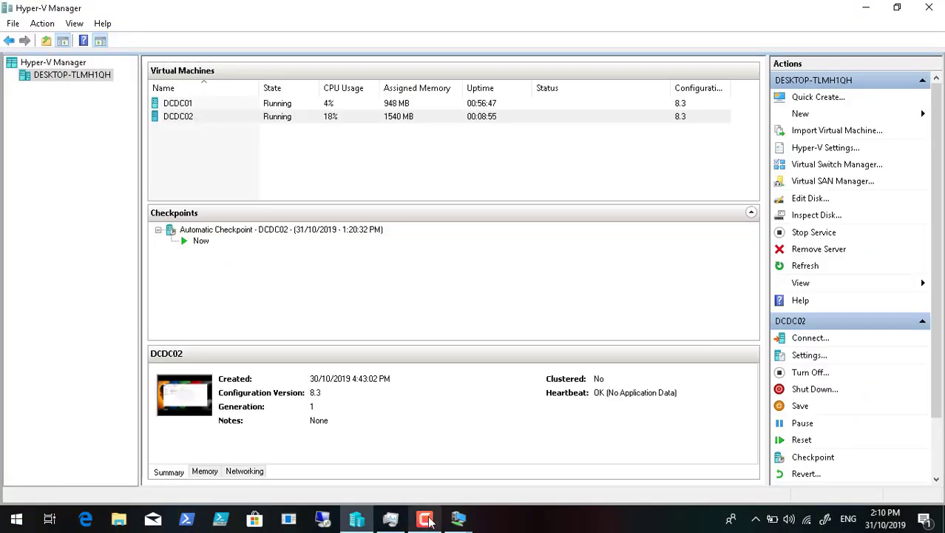
# Return to DCDC02 and allow ClassicShellSetup_4_3_1.exe to run.
pyautogui.moveTo(469, 517)
pyautogui.click(539, 466)
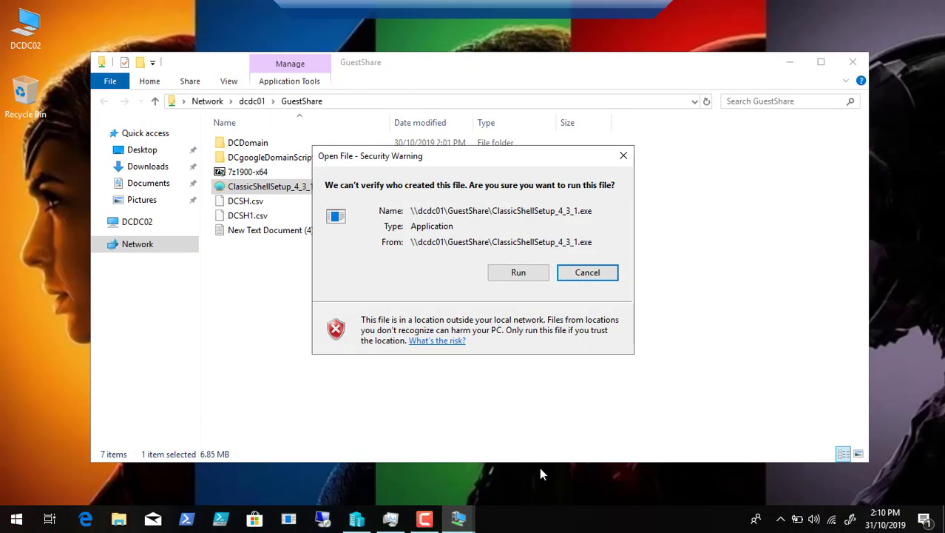
pyautogui.click(518, 273)
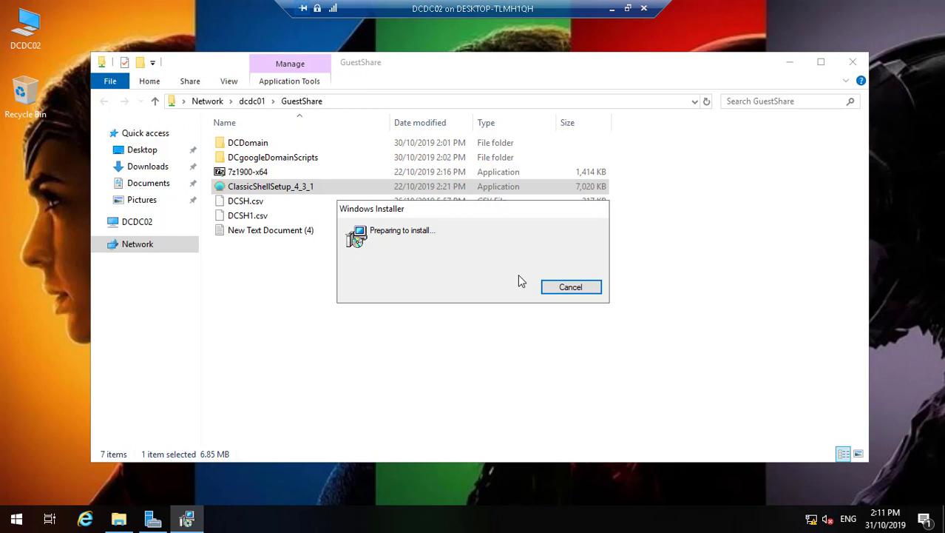
# Switch between Server Manager and the host until the Classic Shell Setup wizard shows.
pyautogui.click(152, 519)
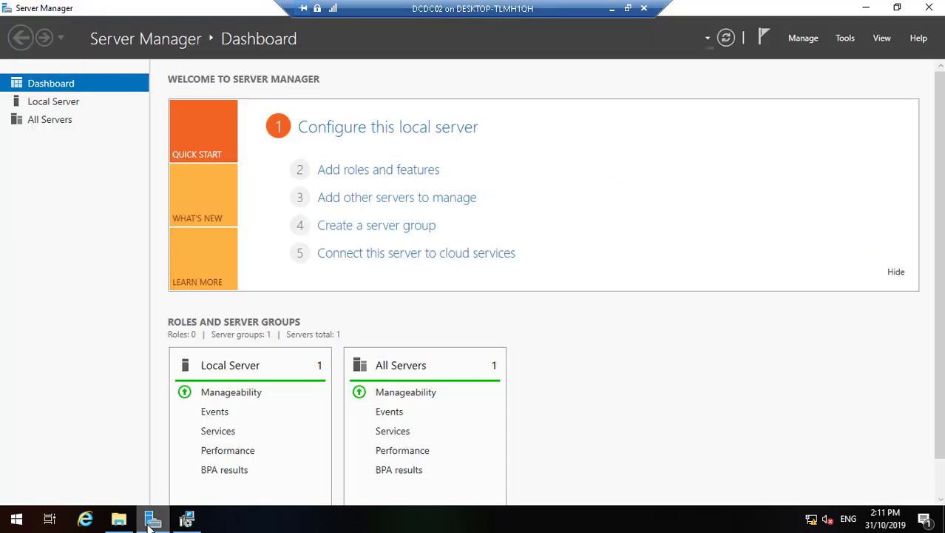
pyautogui.click(868, 8)
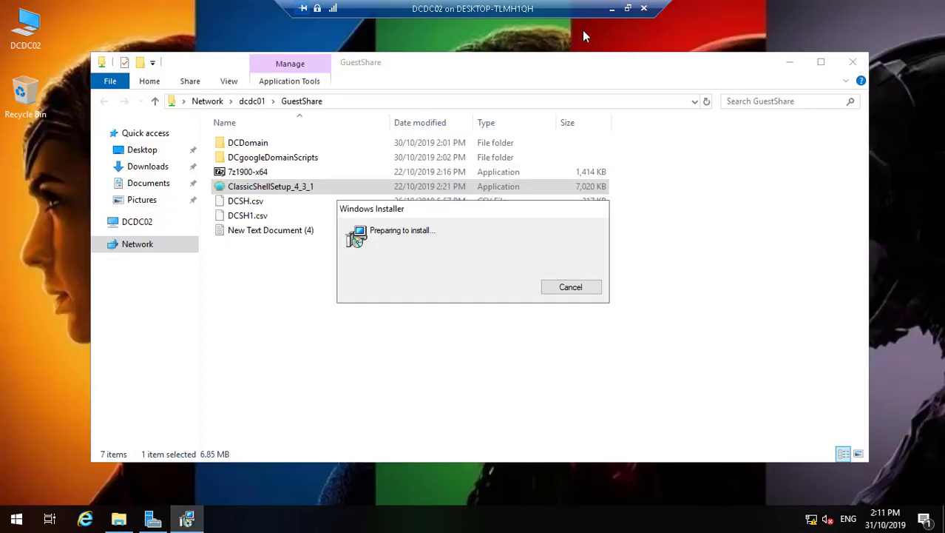
pyautogui.click(611, 14)
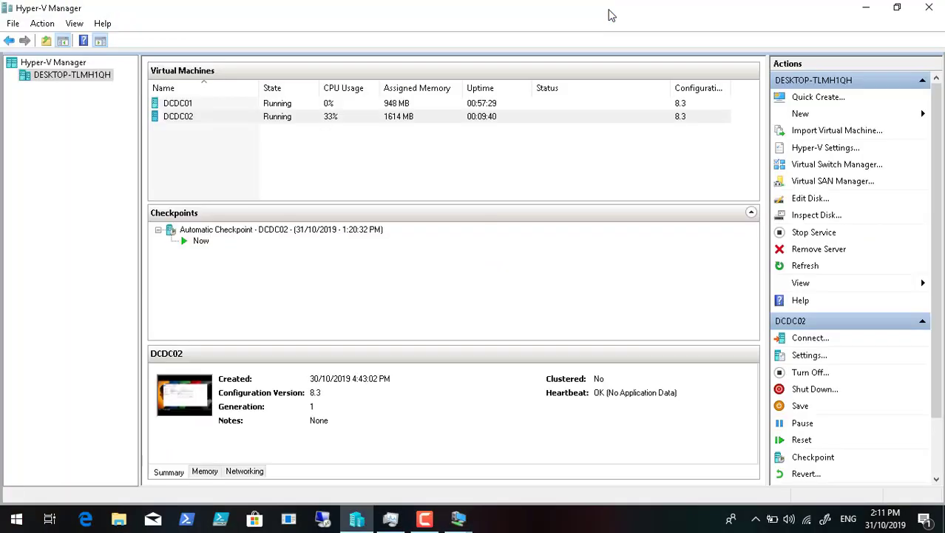
pyautogui.moveTo(462, 522)
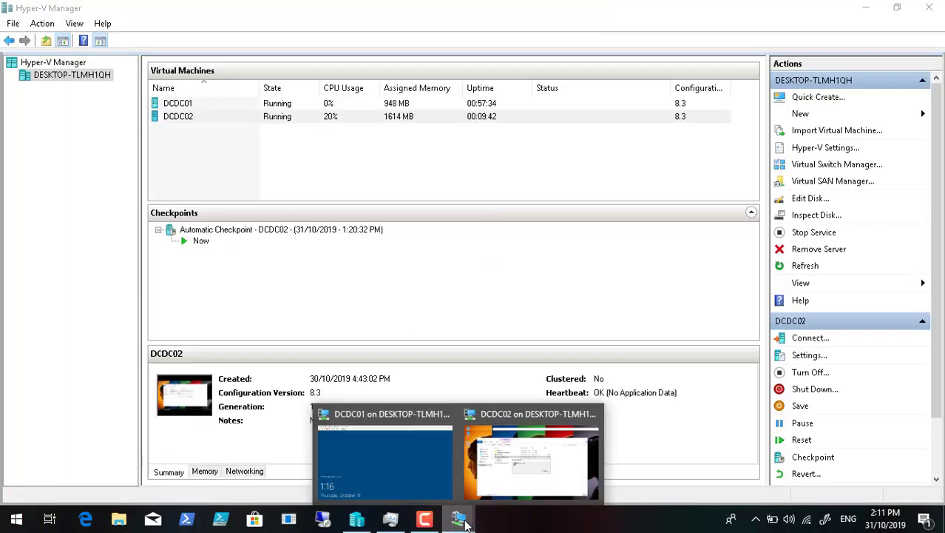
pyautogui.click(498, 481)
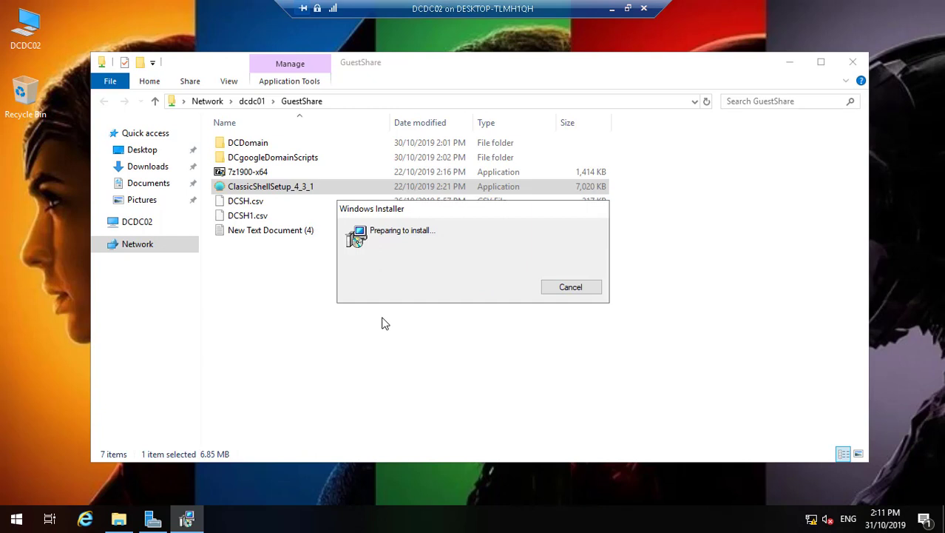
pyautogui.click(153, 520)
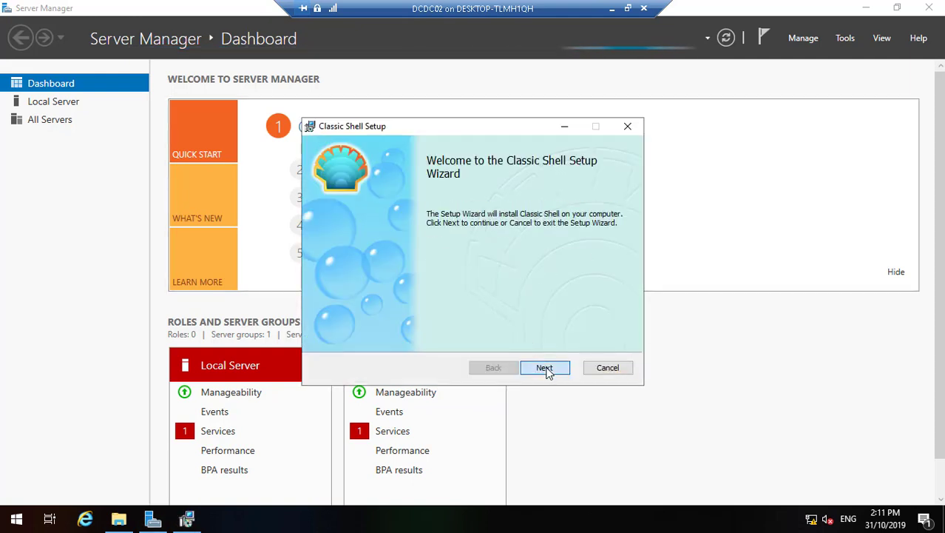
# Accept the licence, keep all Classic Shell components, install, and approve the admin prompt.
pyautogui.click(545, 370)
pyautogui.click(325, 335)
pyautogui.click(544, 367)
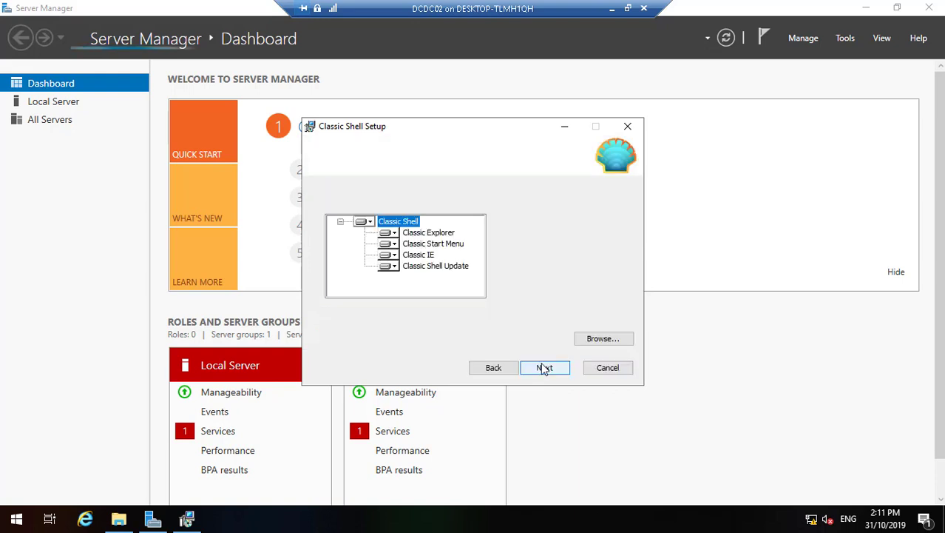
pyautogui.click(544, 368)
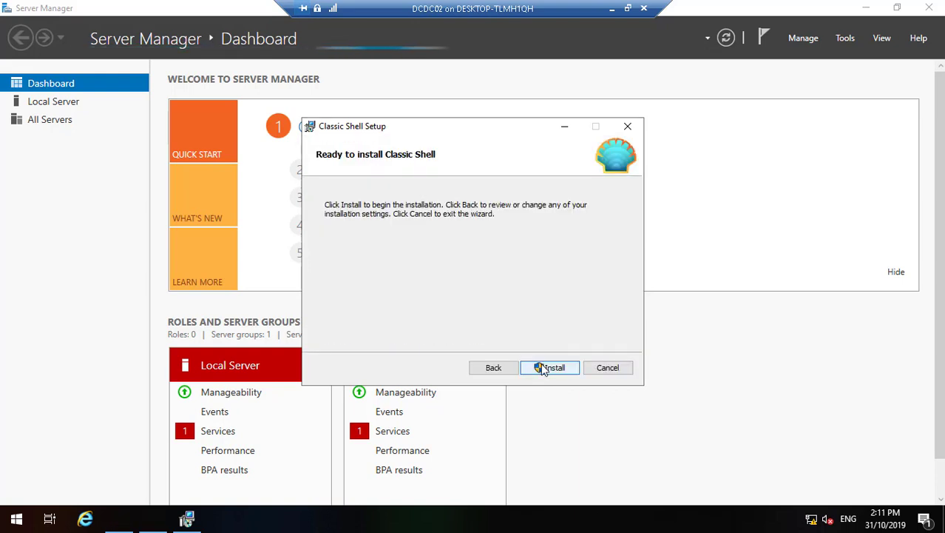
pyautogui.click(547, 367)
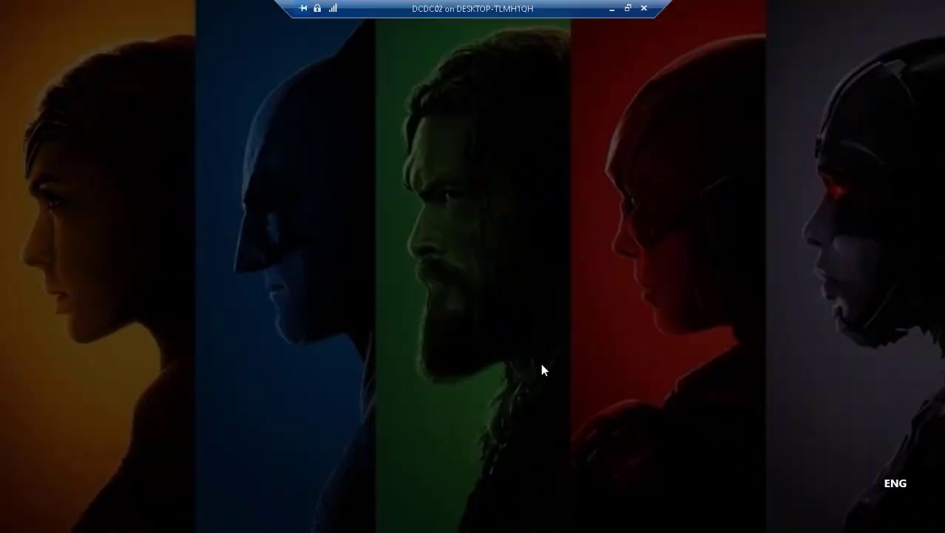
pyautogui.click(394, 352)
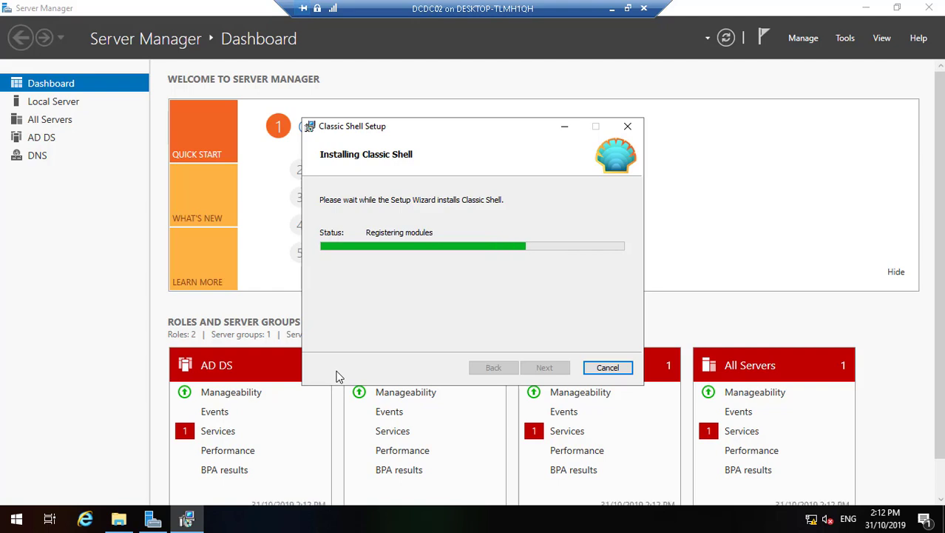
# Select the 7z1900-x64 installer in GuestShare, then uncheck the readme and finish Classic Shell setup.
pyautogui.click(118, 519)
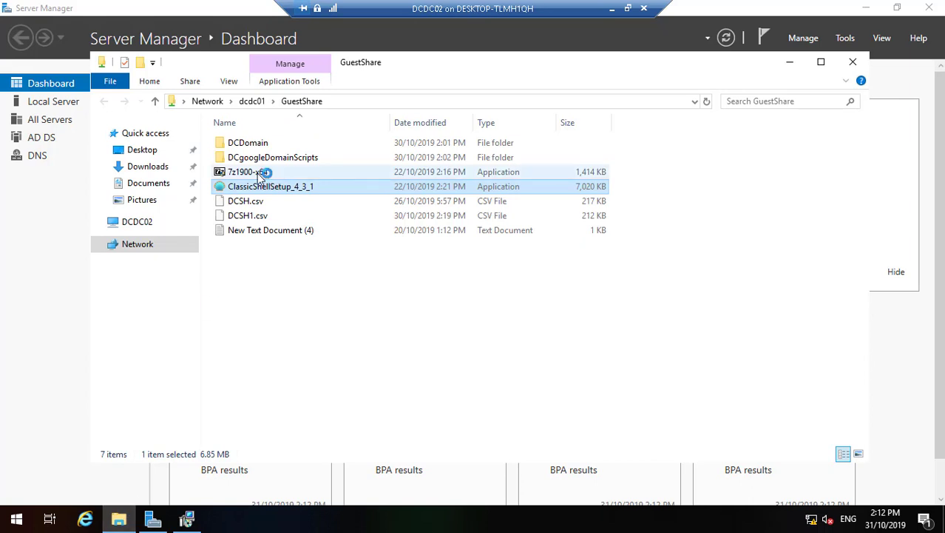
pyautogui.click(259, 174)
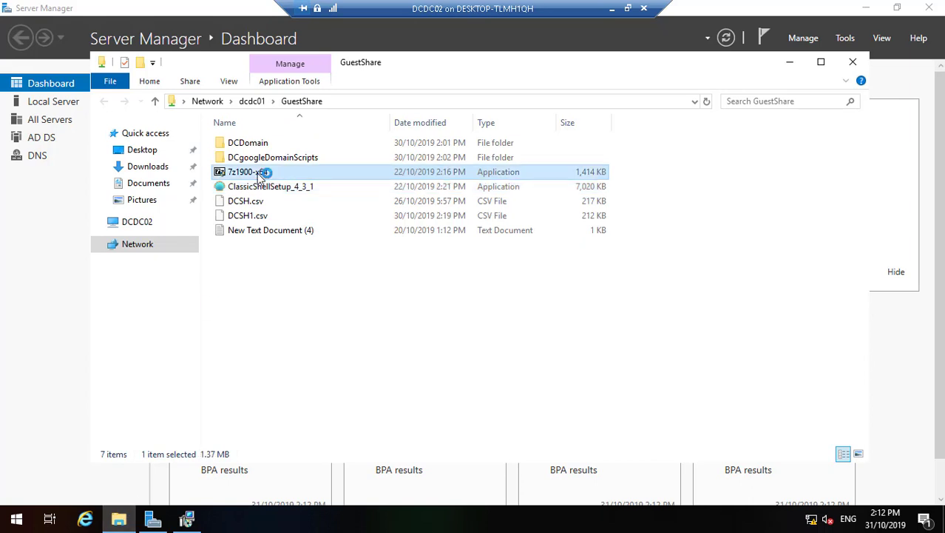
pyautogui.click(790, 62)
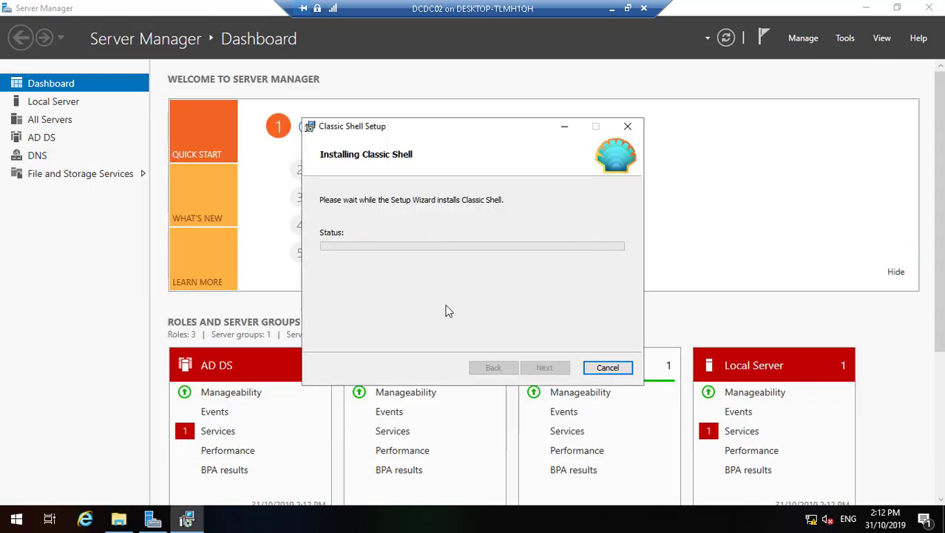
pyautogui.click(480, 344)
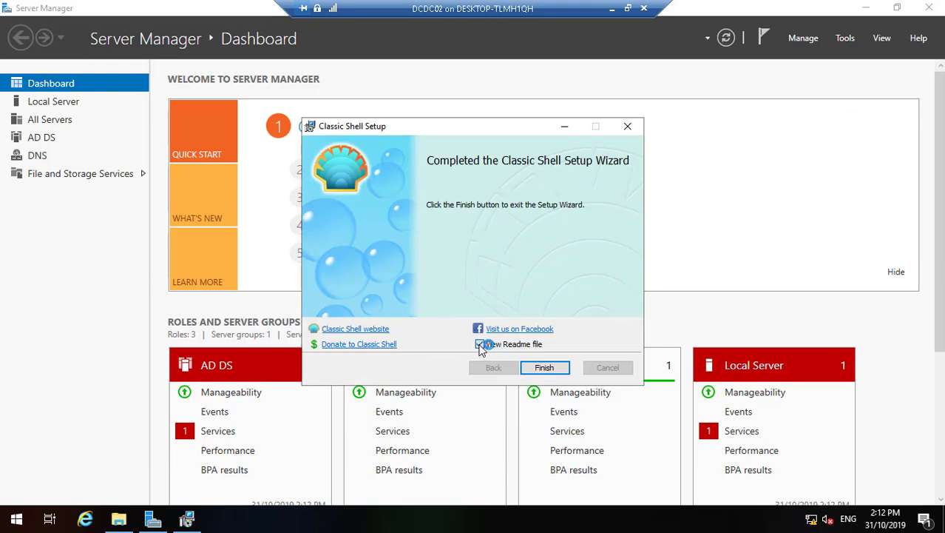
pyautogui.click(531, 368)
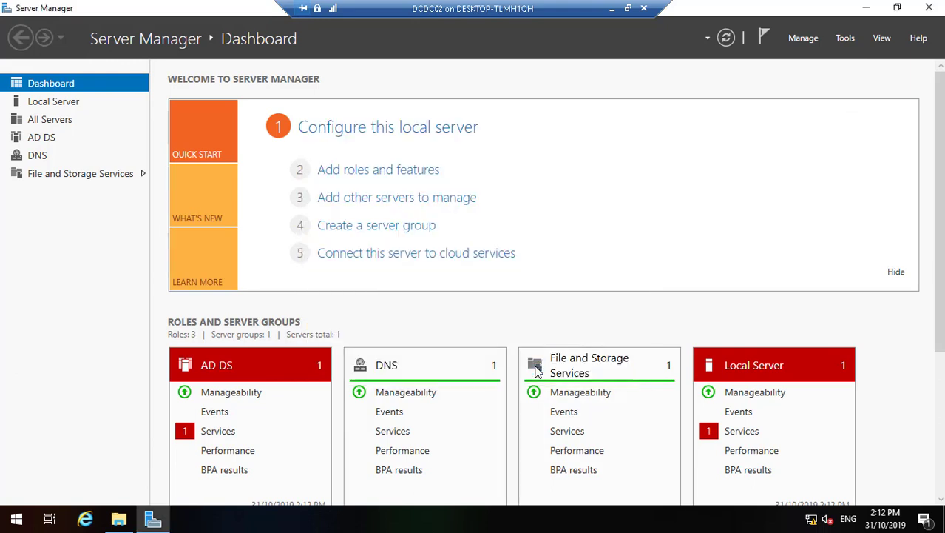
# Run 7z1900-x64 from \\dcdc01\GuestShare and install 7-Zip 19.00 into the default folder.
pyautogui.click(120, 520)
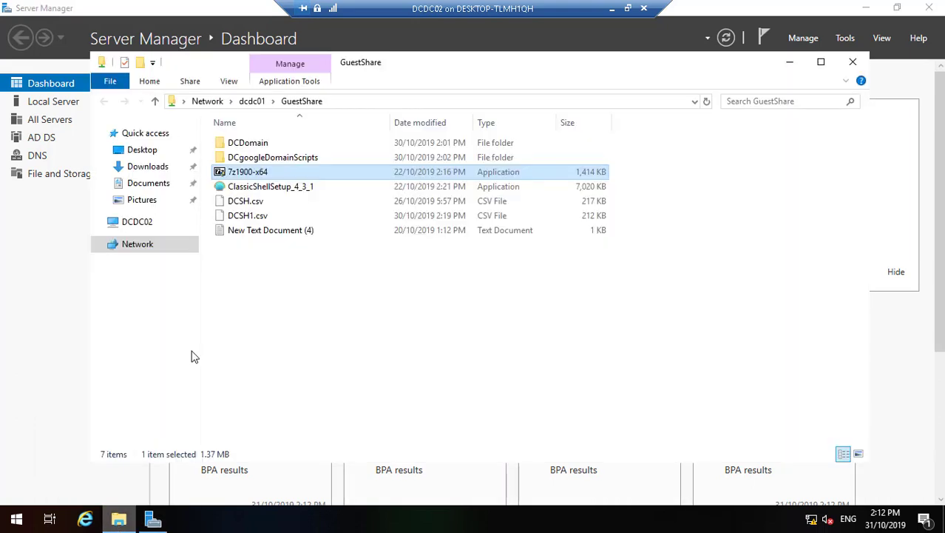
pyautogui.doubleClick(251, 173)
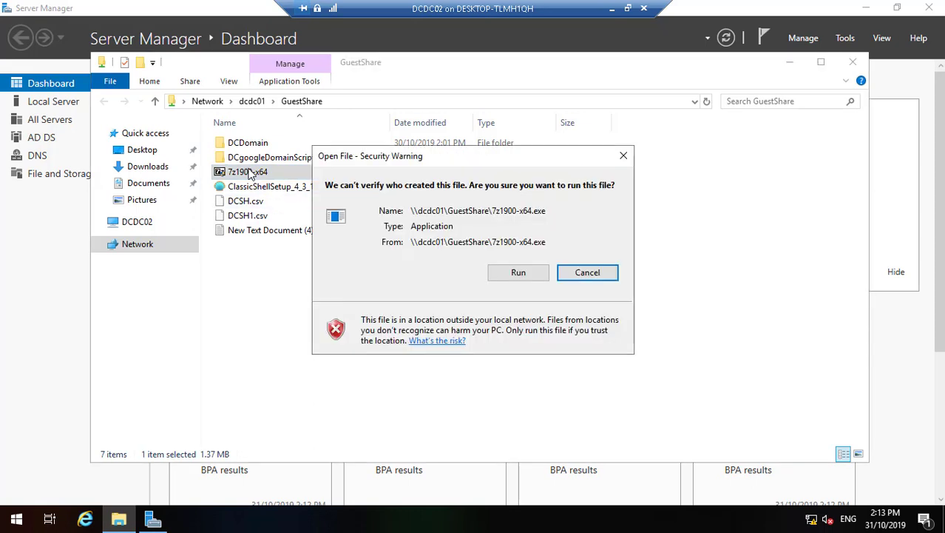
pyautogui.click(497, 272)
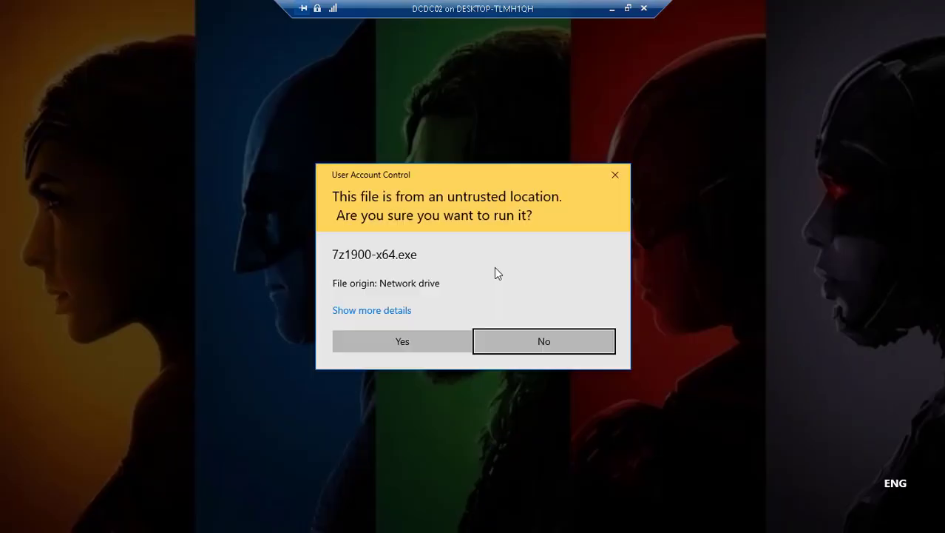
pyautogui.click(426, 341)
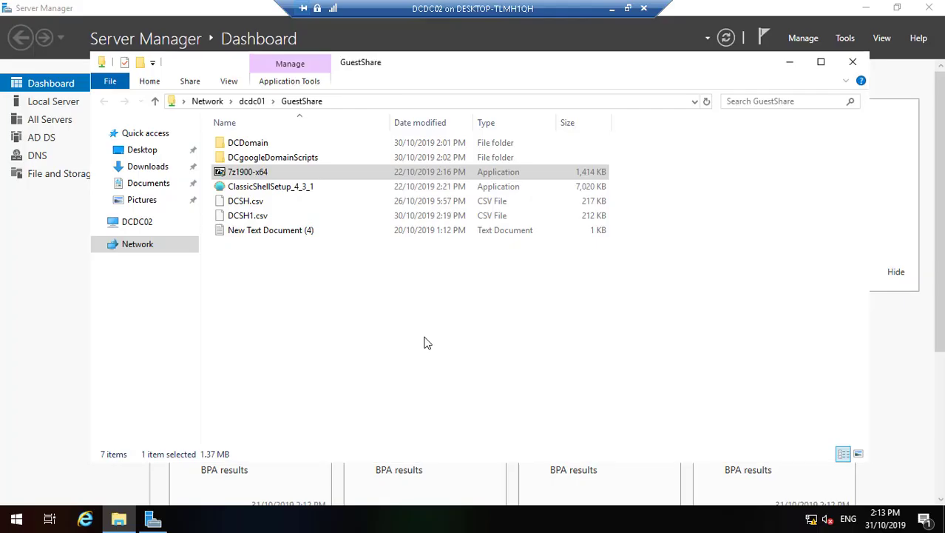
pyautogui.click(462, 306)
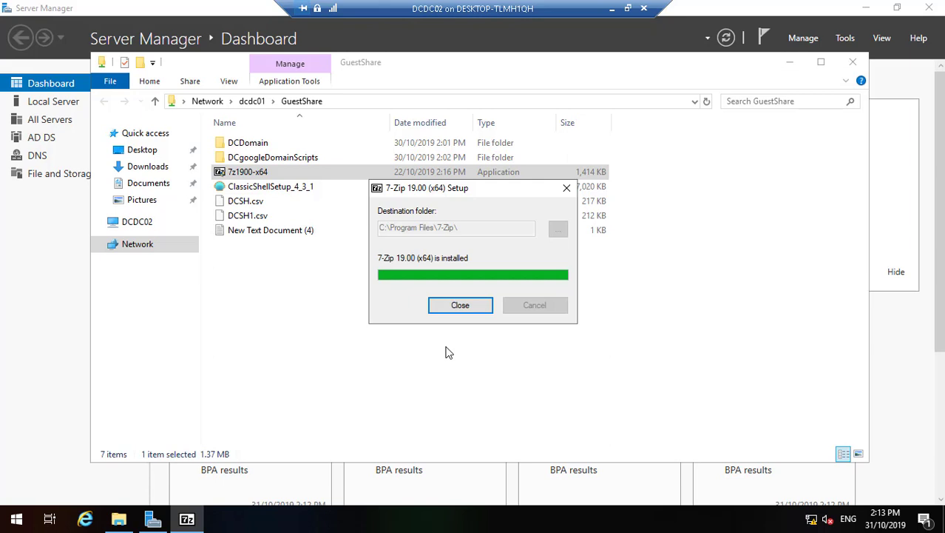
# Close the finished 7-Zip setup and the GuestShare window, then leave full screen.
pyautogui.click(466, 306)
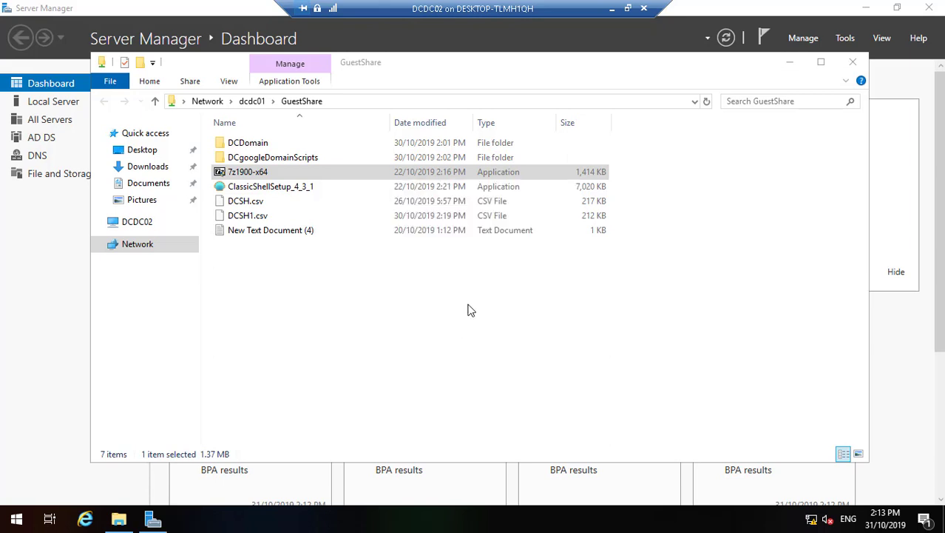
pyautogui.click(854, 63)
pyautogui.click(627, 8)
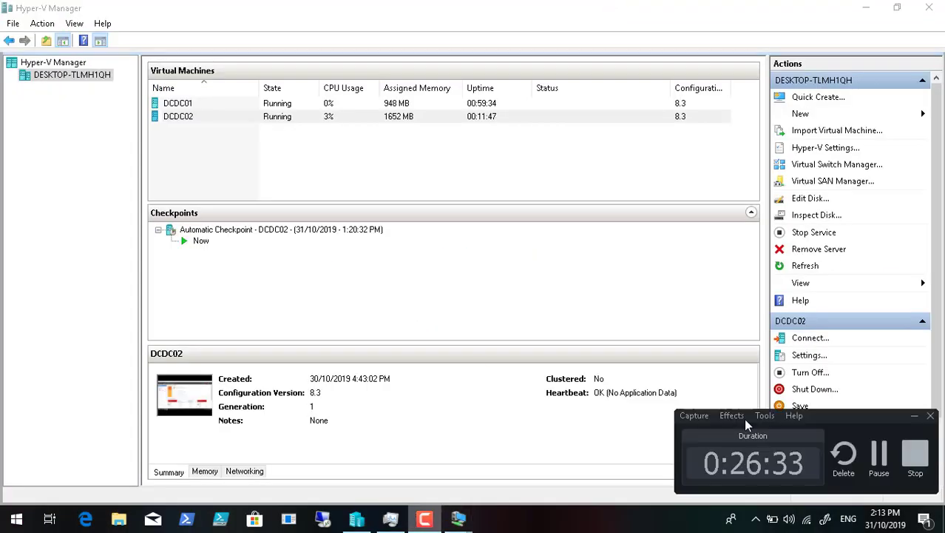
# Return to DCDC02 and review the AD DS and Local Server alerts for the stopped Intersite Messaging service.
pyautogui.click(915, 416)
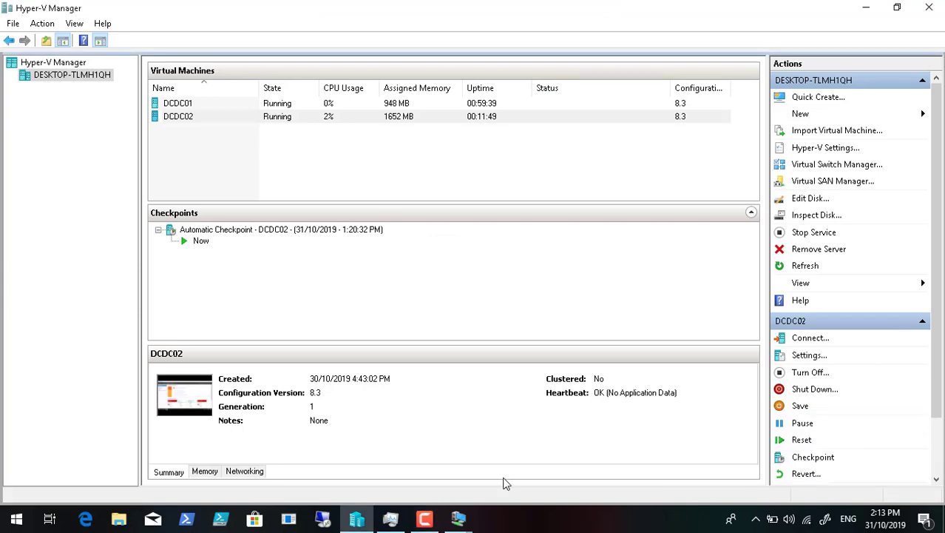
pyautogui.moveTo(460, 517)
pyautogui.click(529, 447)
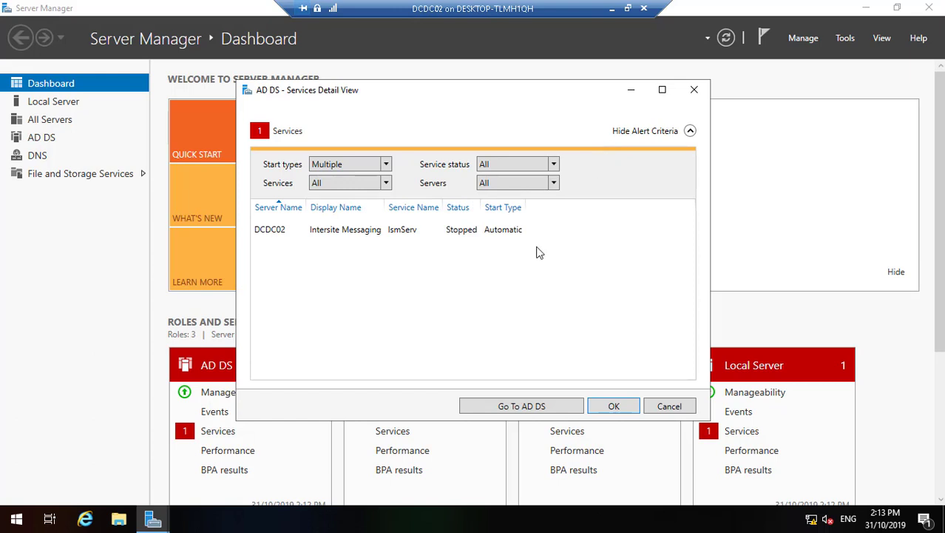
pyautogui.click(613, 406)
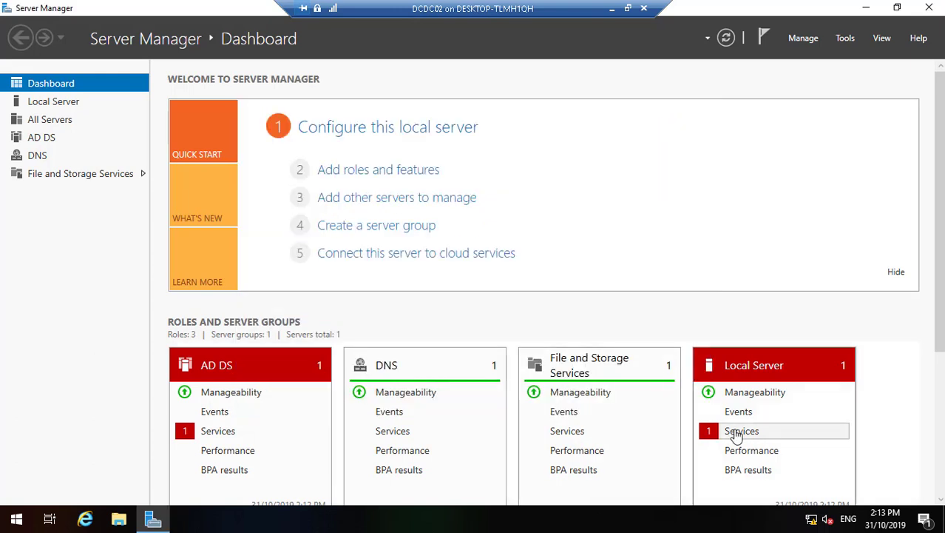
pyautogui.click(736, 433)
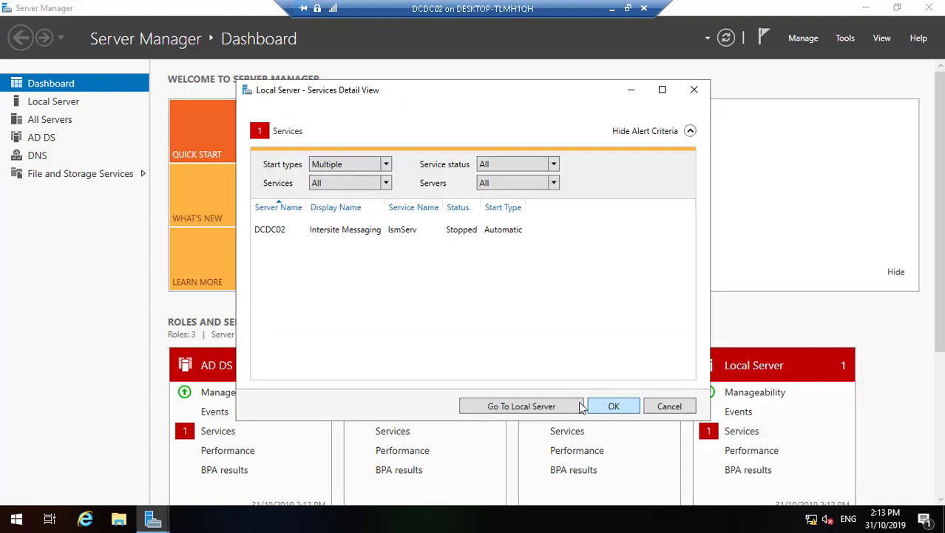
pyautogui.click(613, 406)
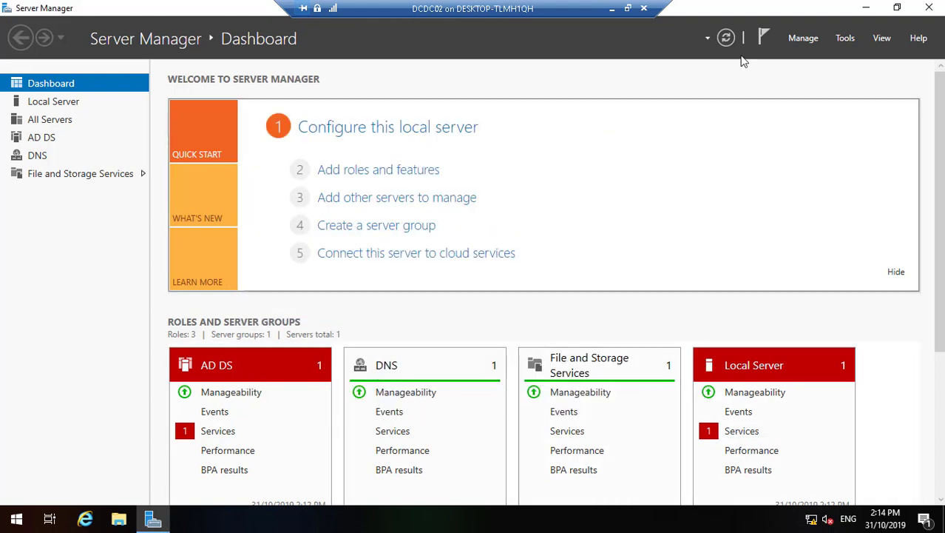
# Start Add Roles and Features with role-based installation targeting this server.
pyautogui.click(799, 40)
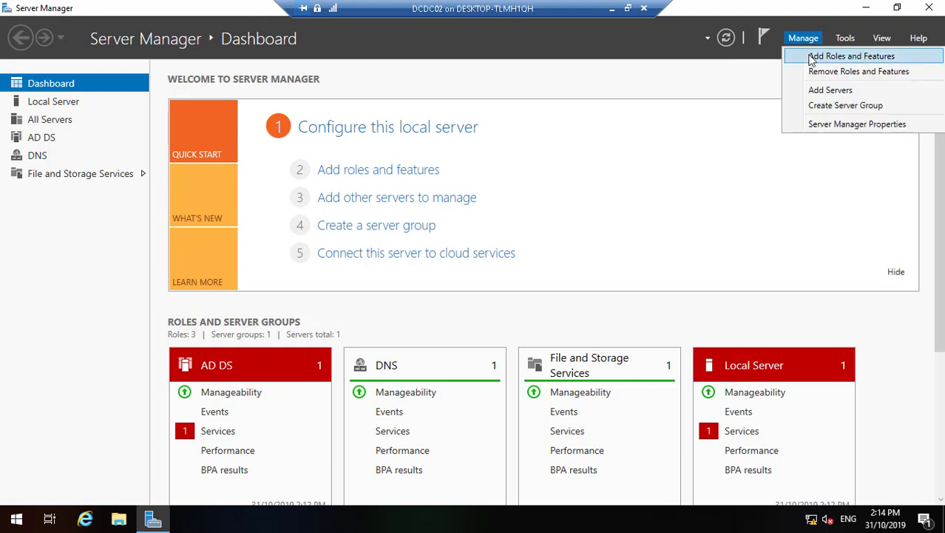
pyautogui.click(812, 59)
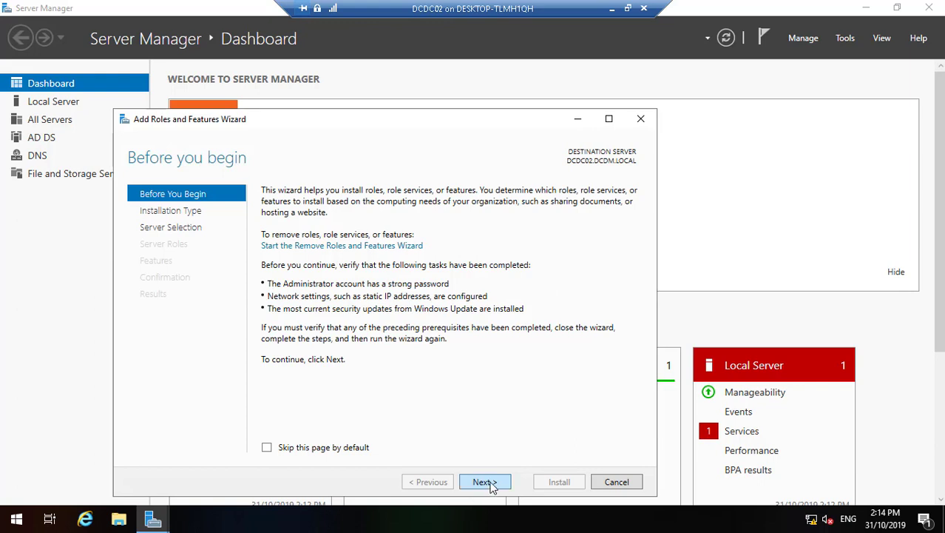
pyautogui.click(484, 481)
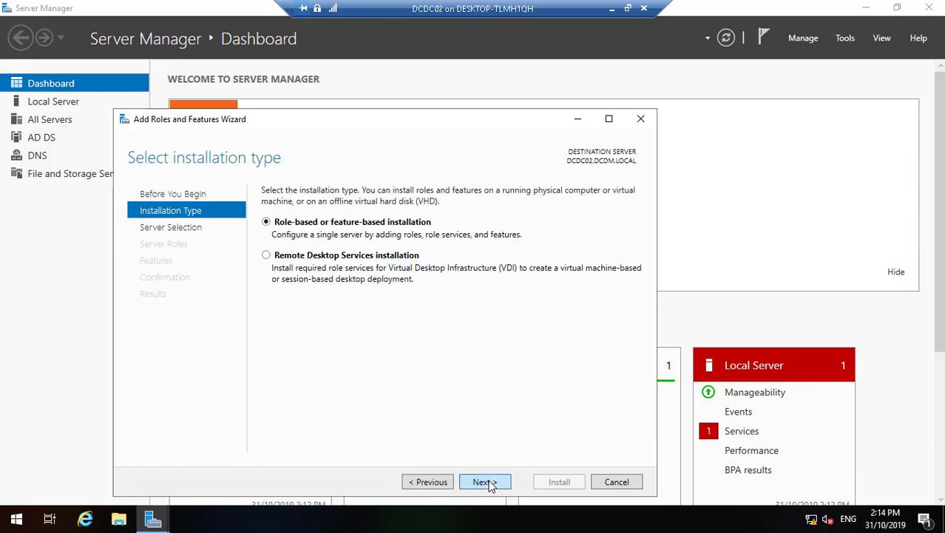
pyautogui.click(485, 481)
pyautogui.click(484, 481)
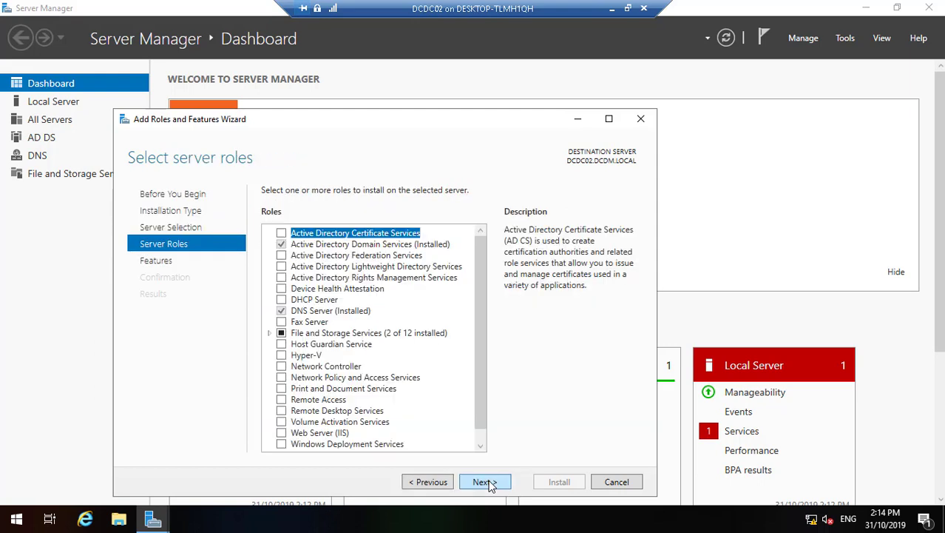
pyautogui.click(481, 446)
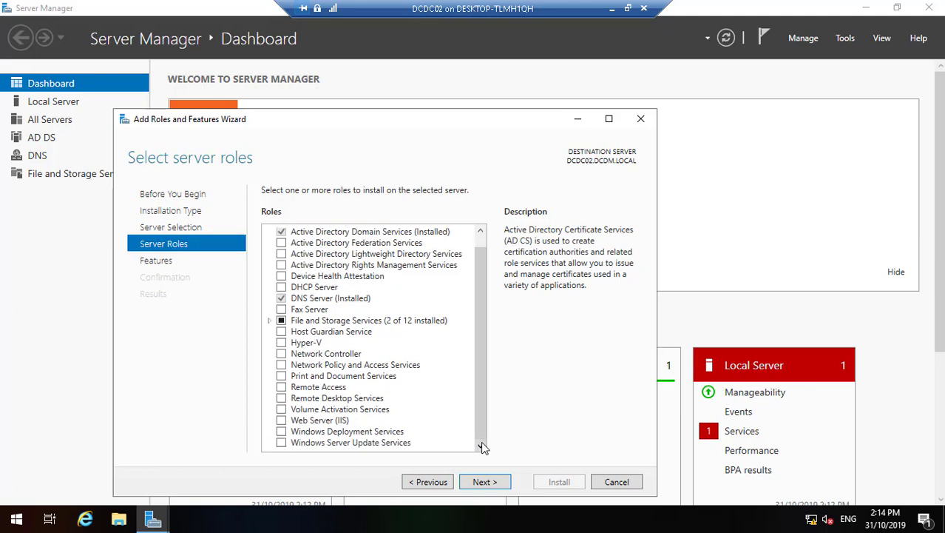
# Select the DHCP Server and File Server Resource Manager roles with their required tools.
pyautogui.click(283, 288)
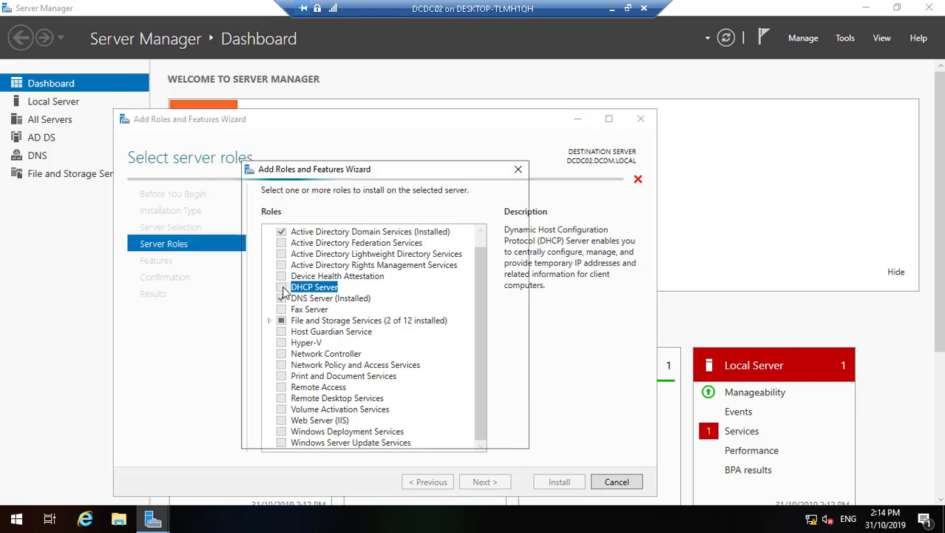
pyautogui.click(429, 421)
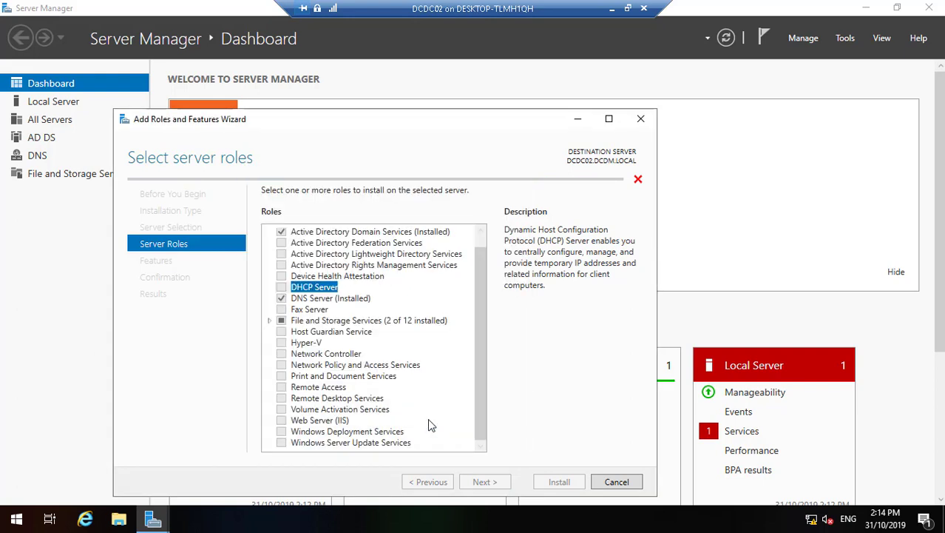
pyautogui.click(270, 320)
pyautogui.click(283, 332)
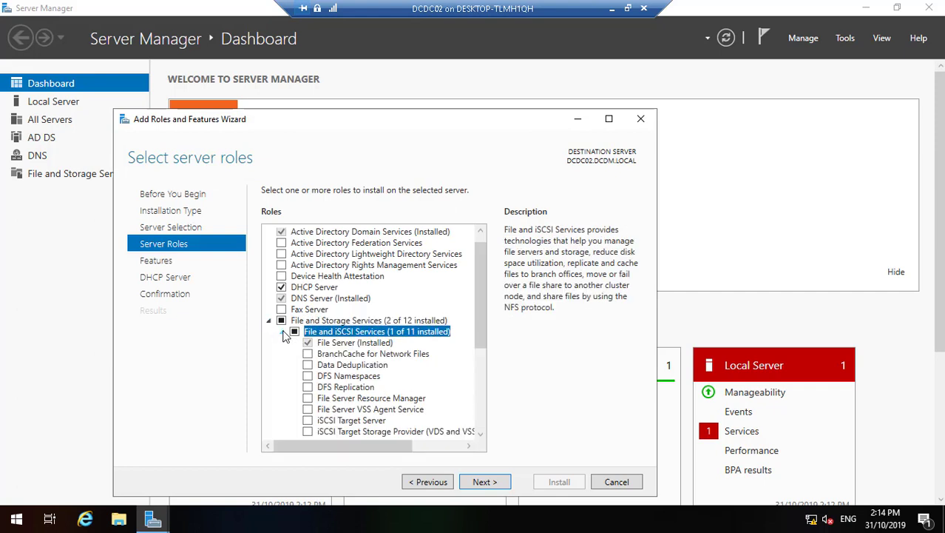
pyautogui.click(308, 399)
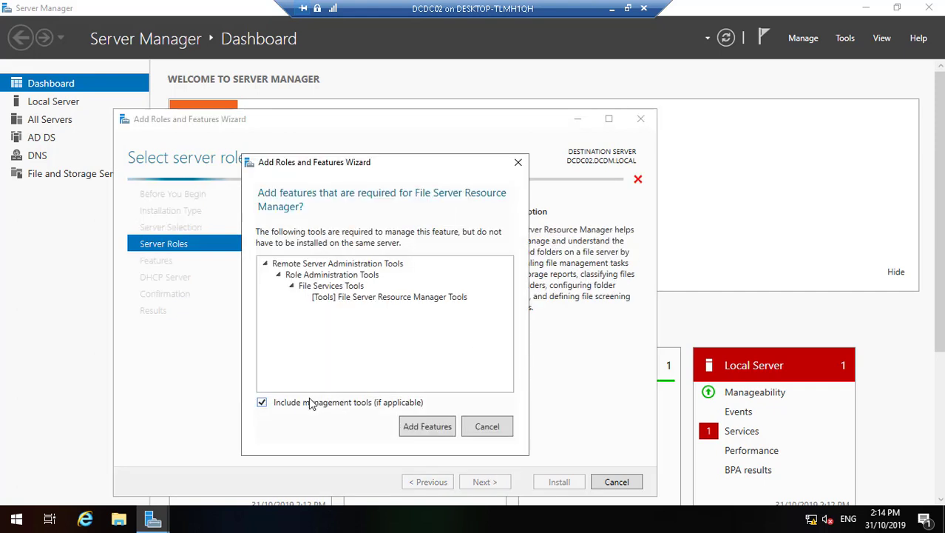
pyautogui.click(427, 426)
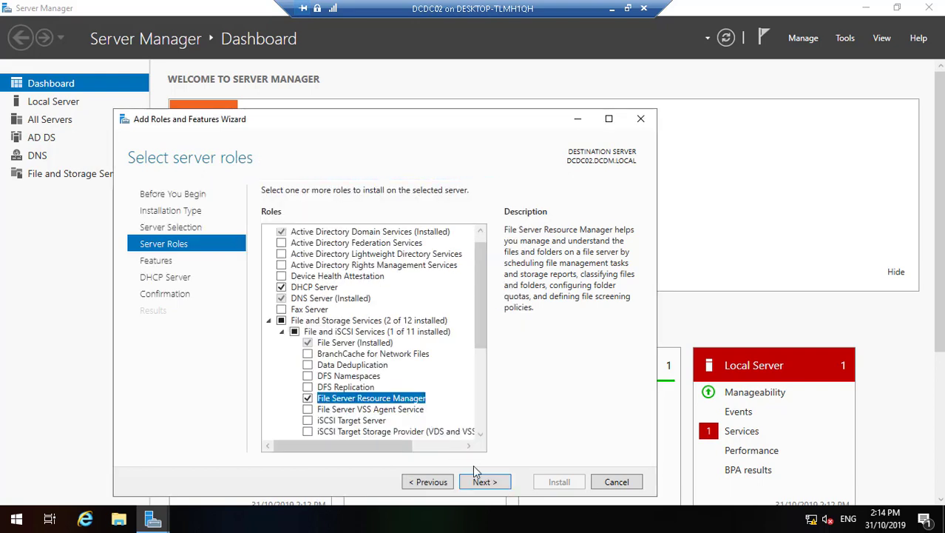
pyautogui.click(480, 434)
pyautogui.click(480, 435)
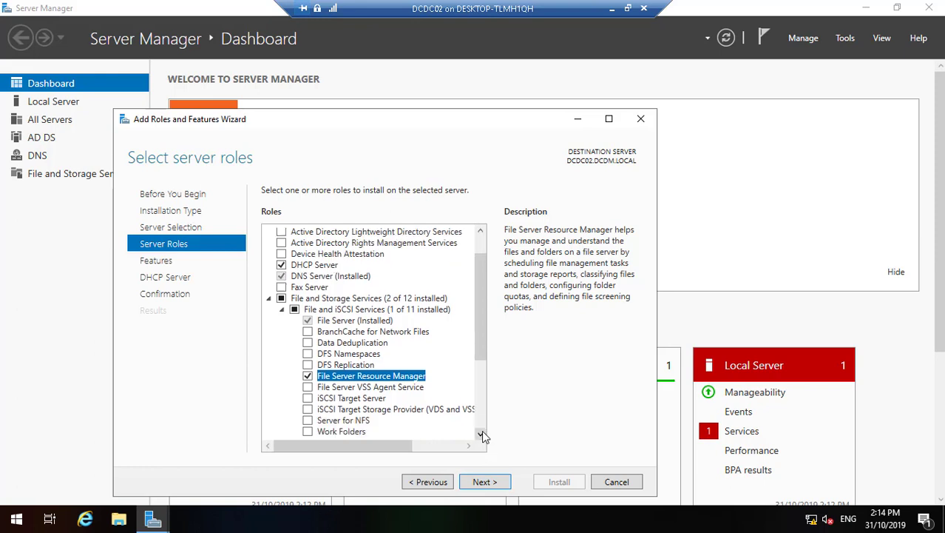
# Skip extra features and the DHCP notes, and start the installation.
pyautogui.click(494, 482)
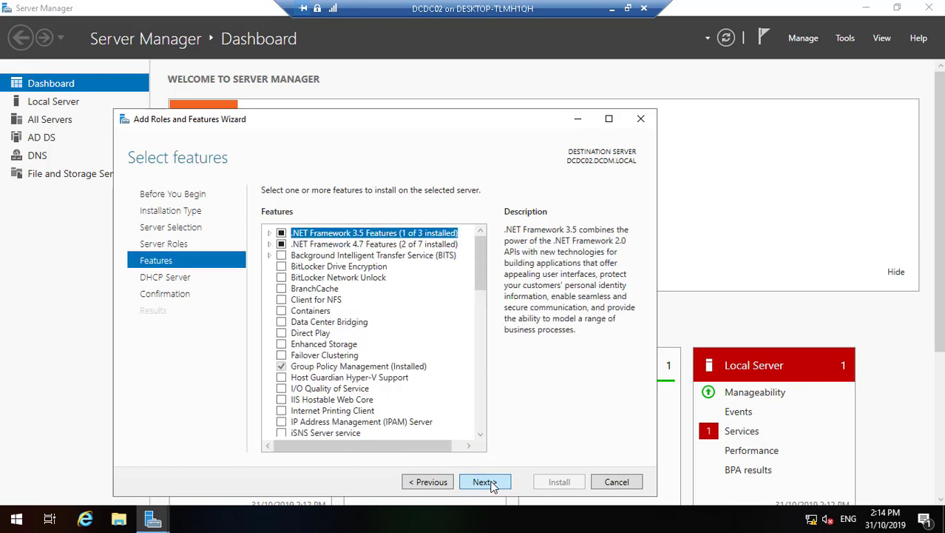
pyautogui.click(486, 483)
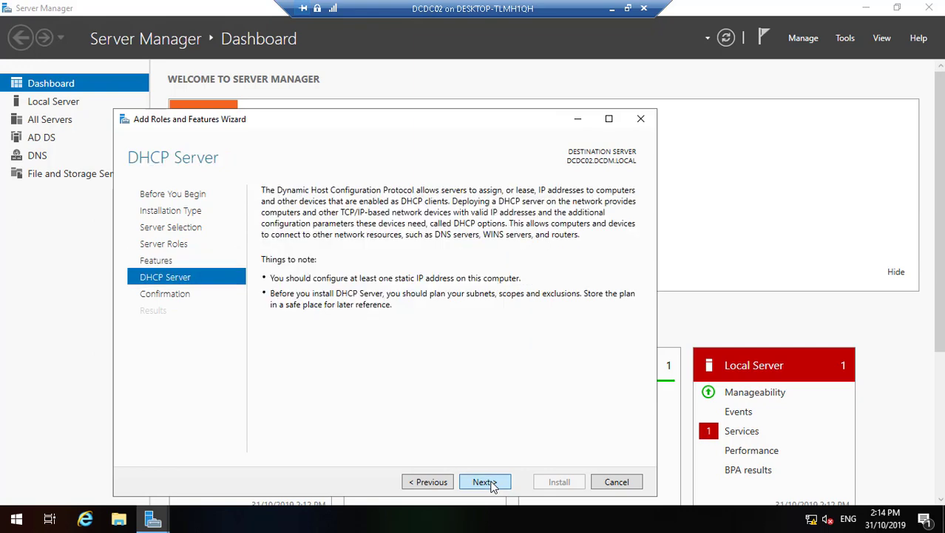
pyautogui.click(488, 482)
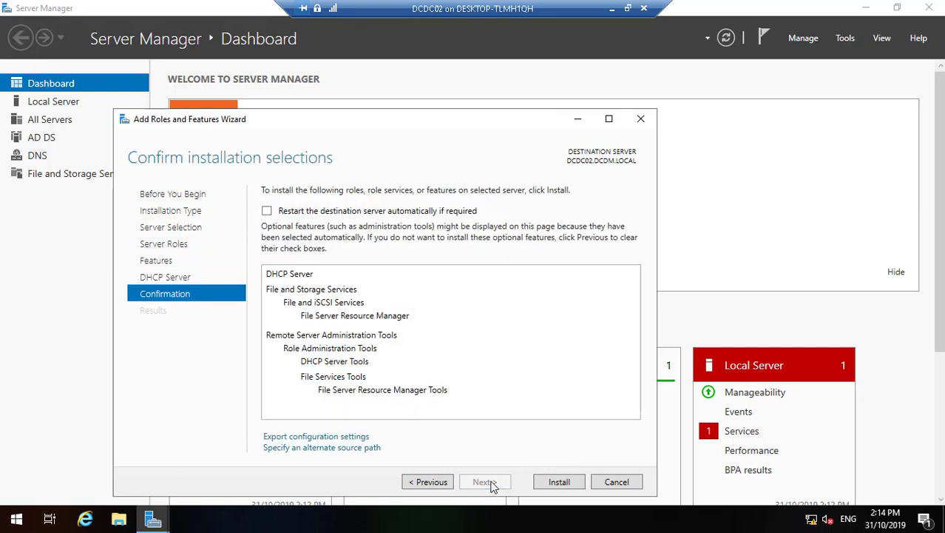
pyautogui.click(548, 483)
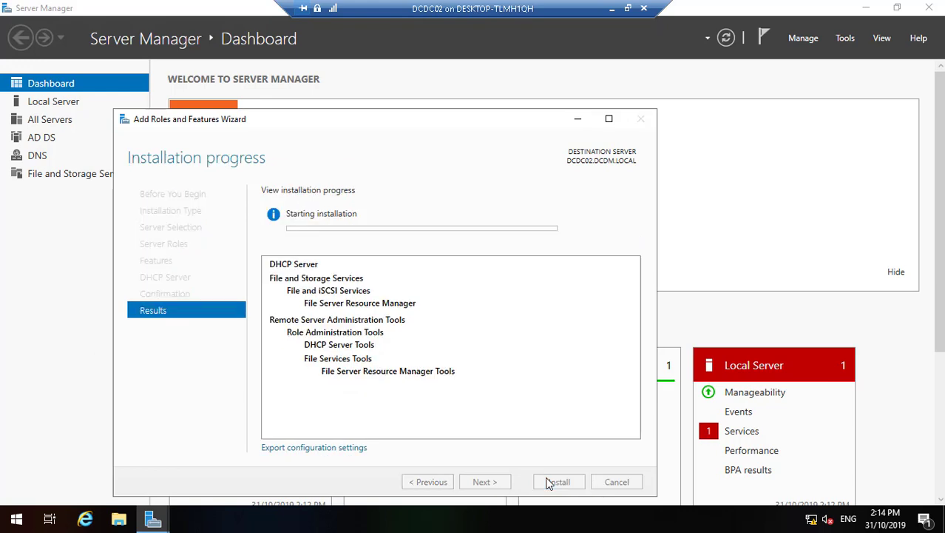
# Leave full screen and bring the DCDC02 VM window back to the front.
pyautogui.doubleClick(611, 9)
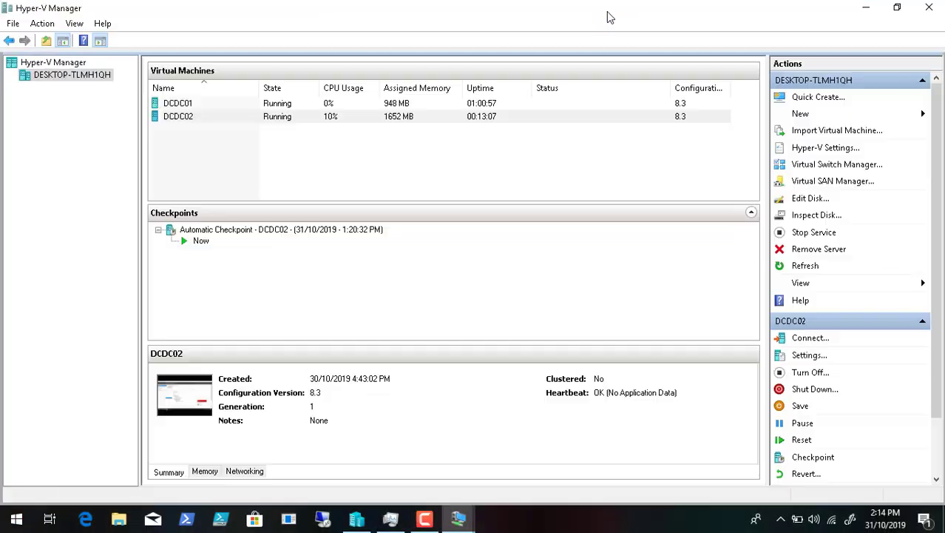
pyautogui.click(427, 520)
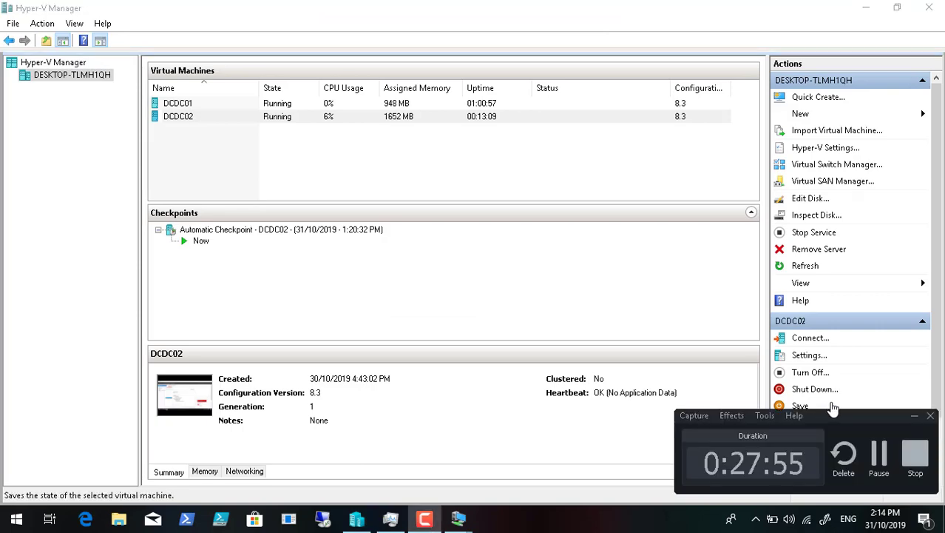
pyautogui.click(879, 449)
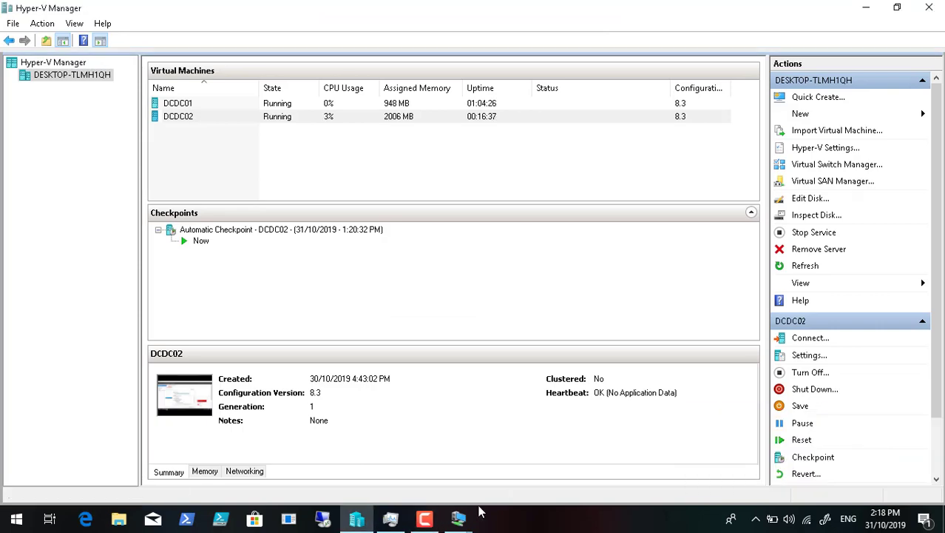
pyautogui.click(458, 519)
pyautogui.click(510, 474)
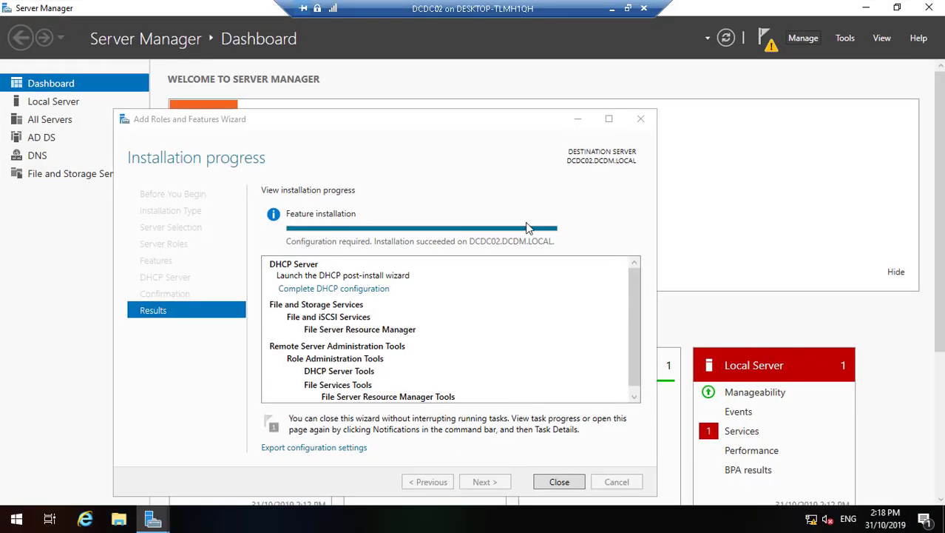
# Complete the DHCP post-install configuration, authorizing the server with the current credentials.
pyautogui.click(374, 289)
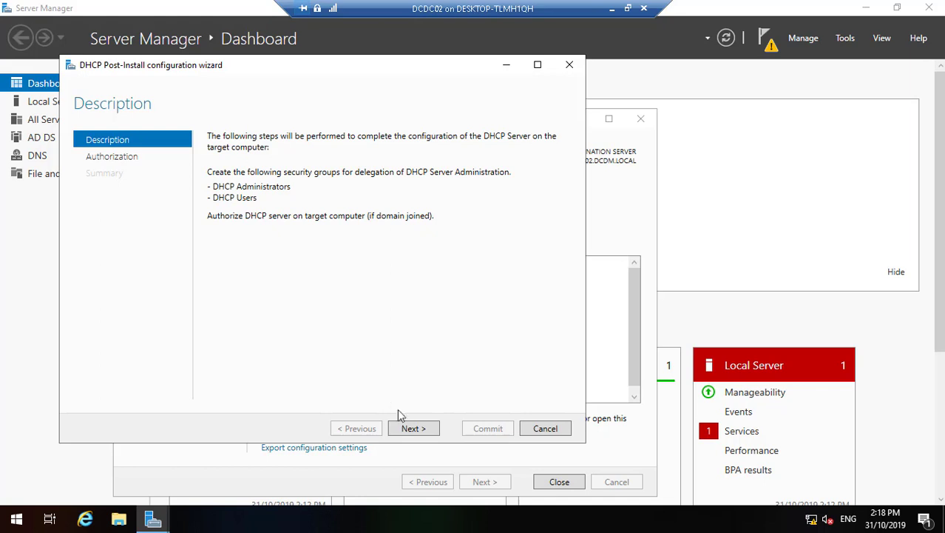
pyautogui.click(413, 429)
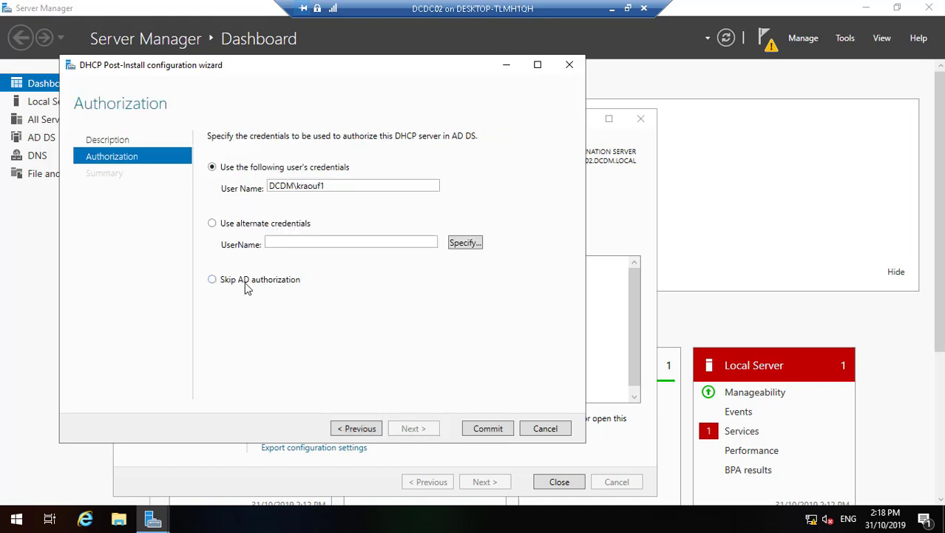
pyautogui.click(488, 428)
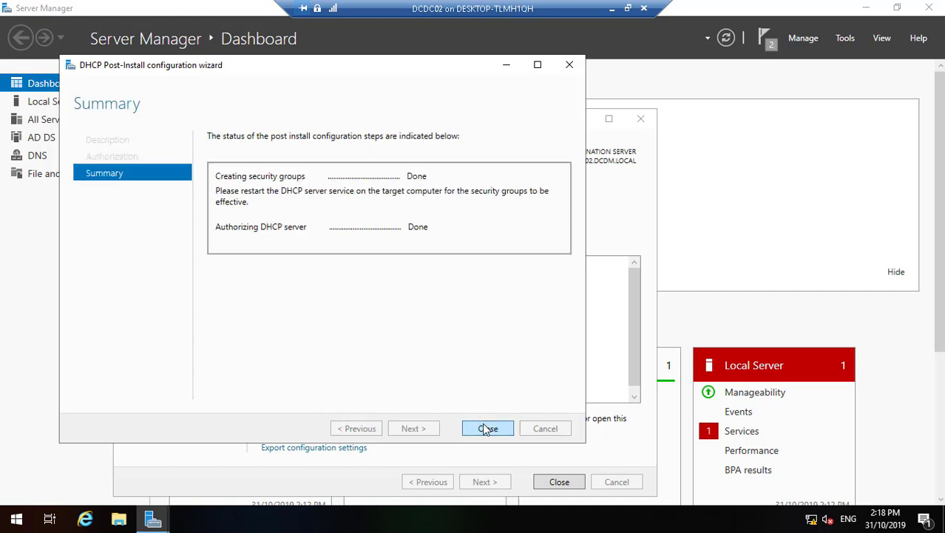
pyautogui.click(488, 429)
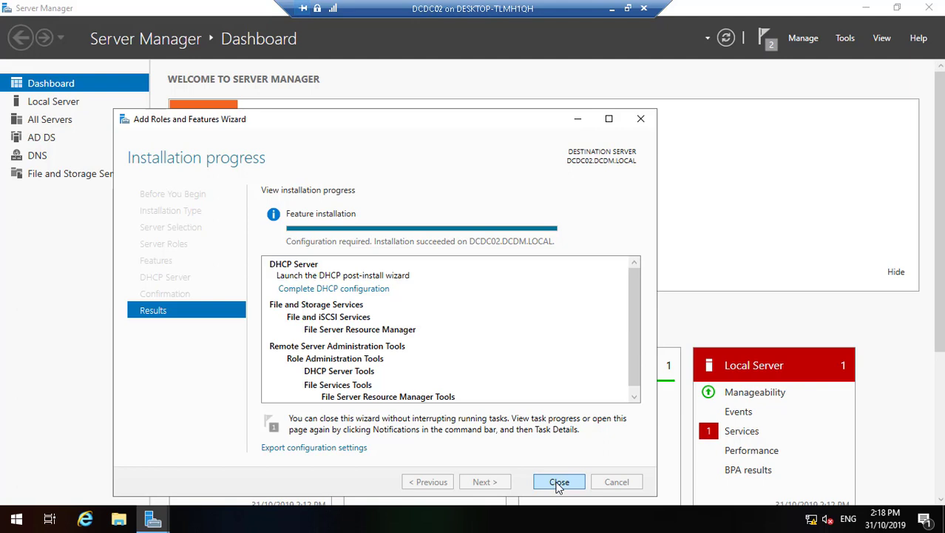
# Close the role installation wizard, dismiss the task notifications, and close Server Manager.
pyautogui.click(558, 483)
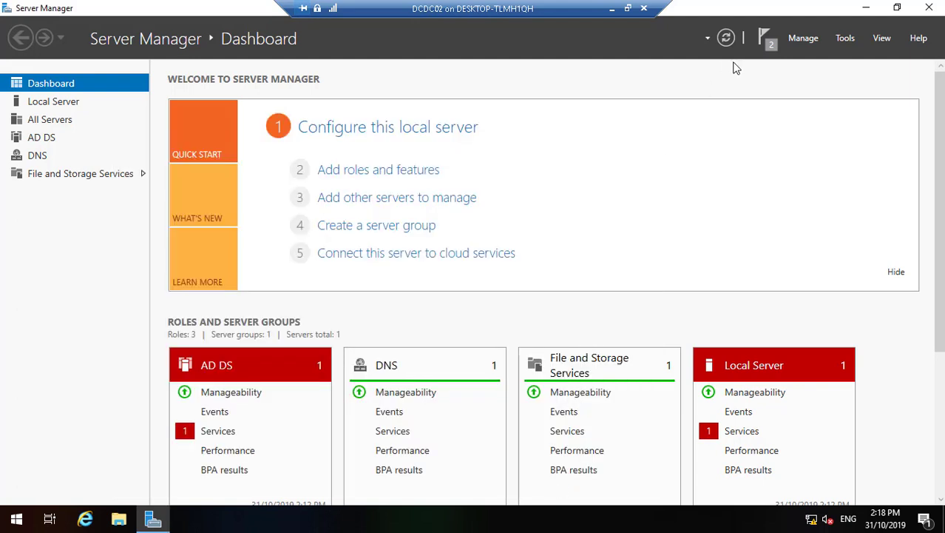
pyautogui.click(766, 43)
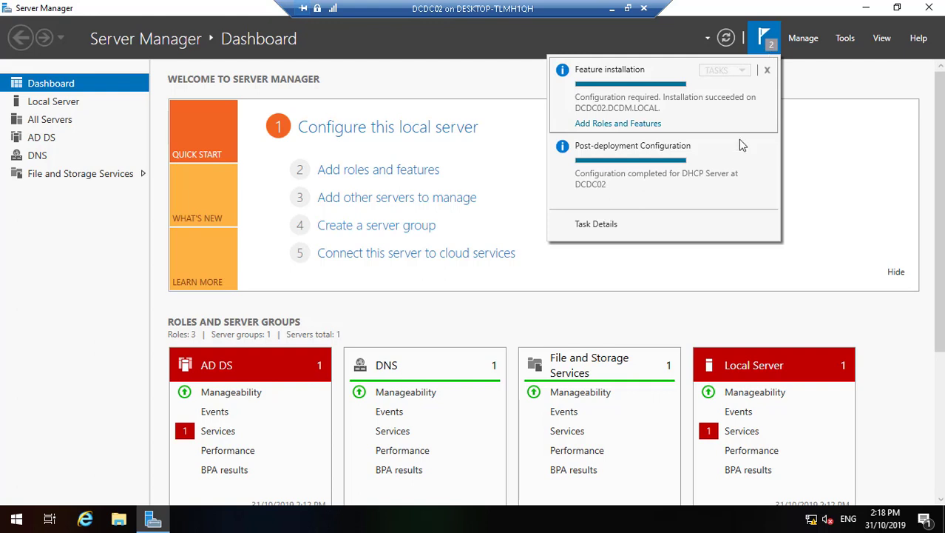
pyautogui.click(862, 133)
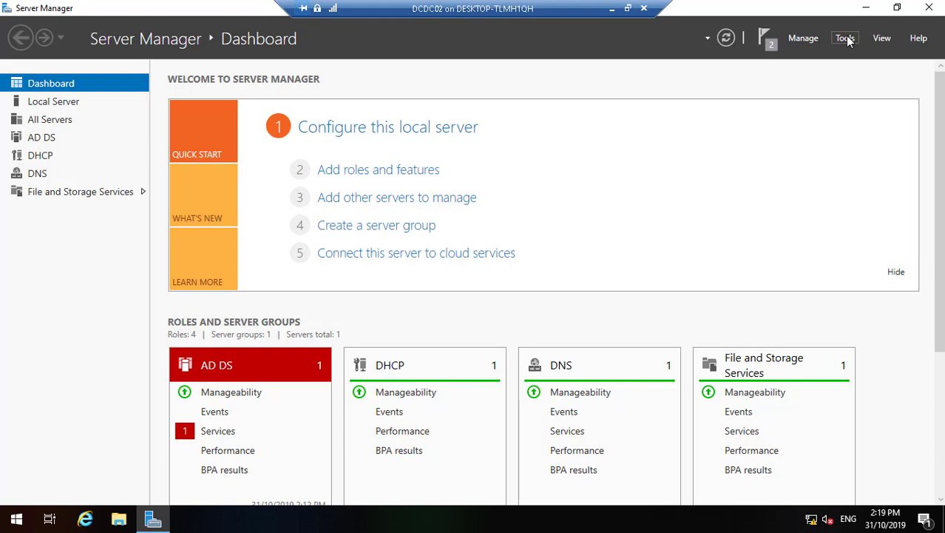
pyautogui.click(932, 8)
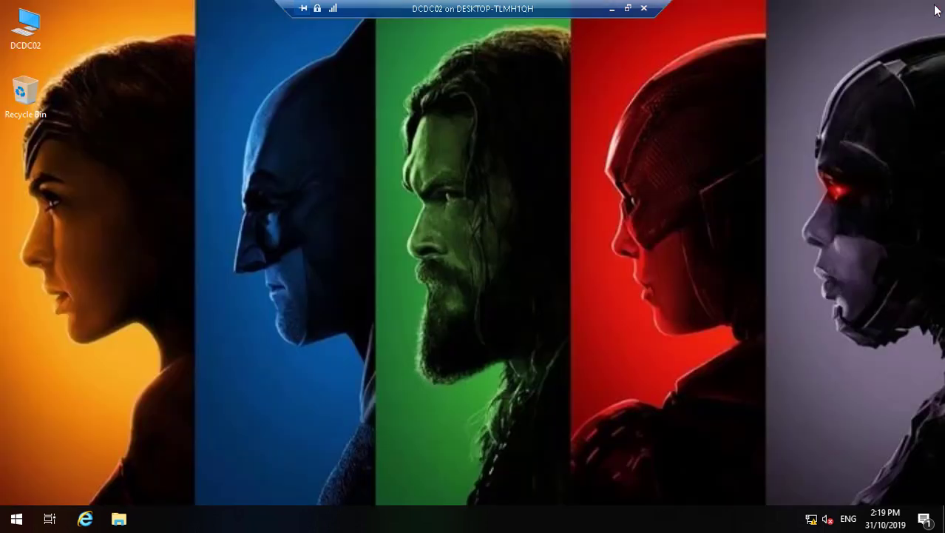
# Launch mmc from the Run dialog and approve the User Account Control prompt.
pyautogui.rightClick(15, 524)
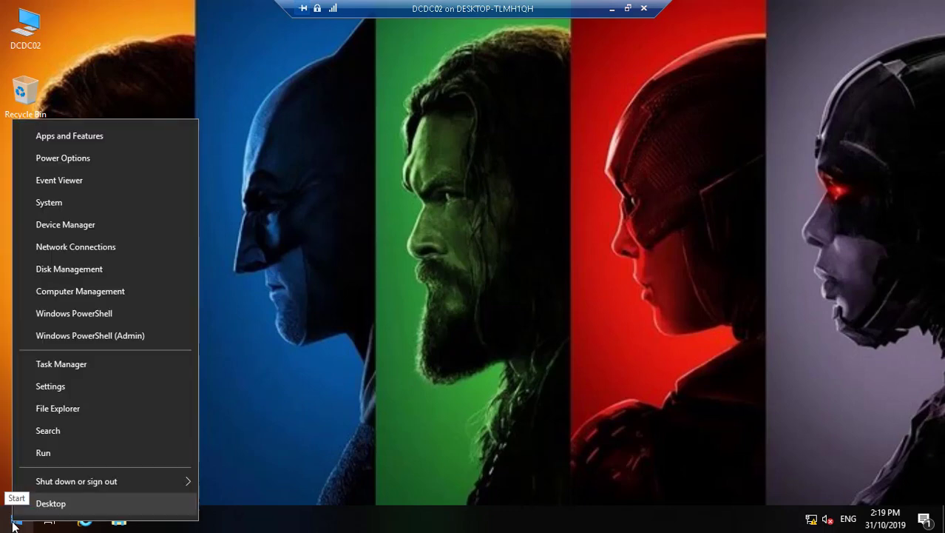
pyautogui.click(71, 452)
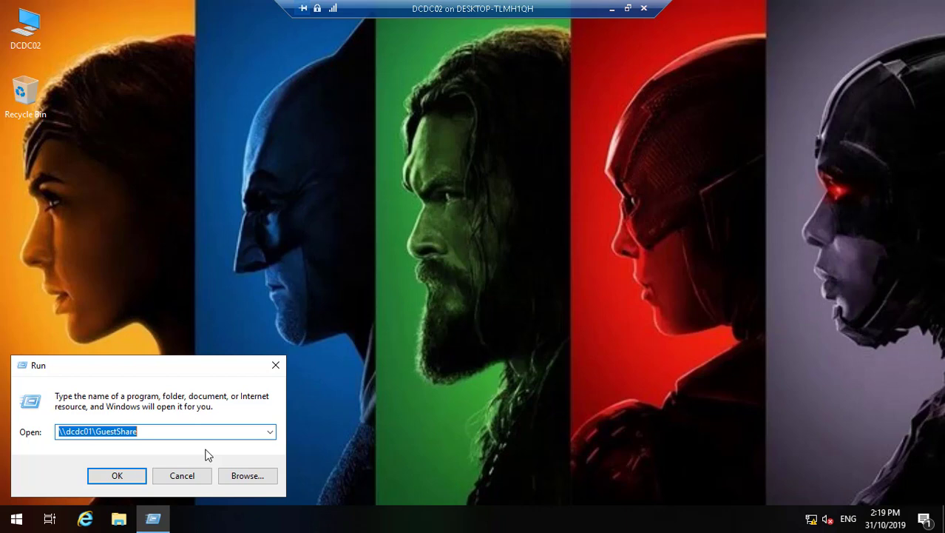
pyautogui.press('BackSpace')
pyautogui.write('\\dc')
pyautogui.press('Return')
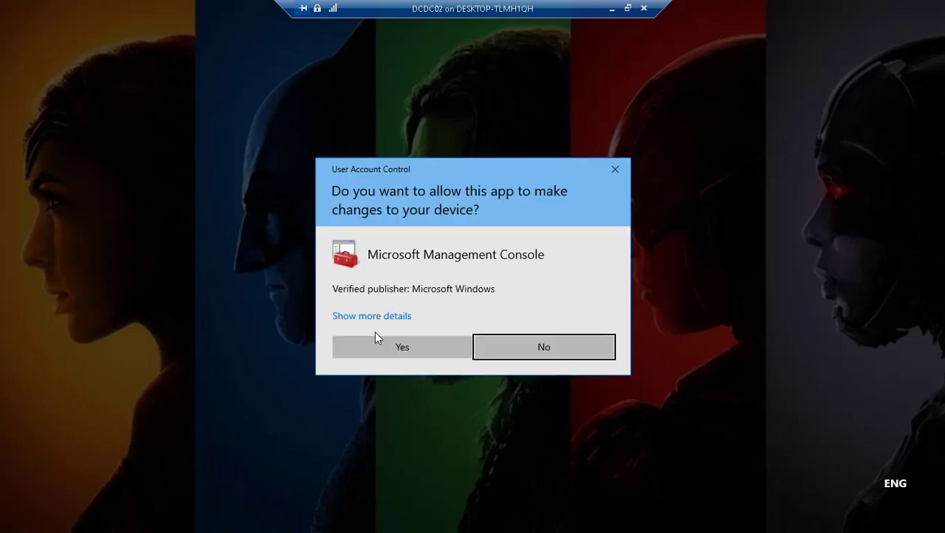
pyautogui.click(396, 344)
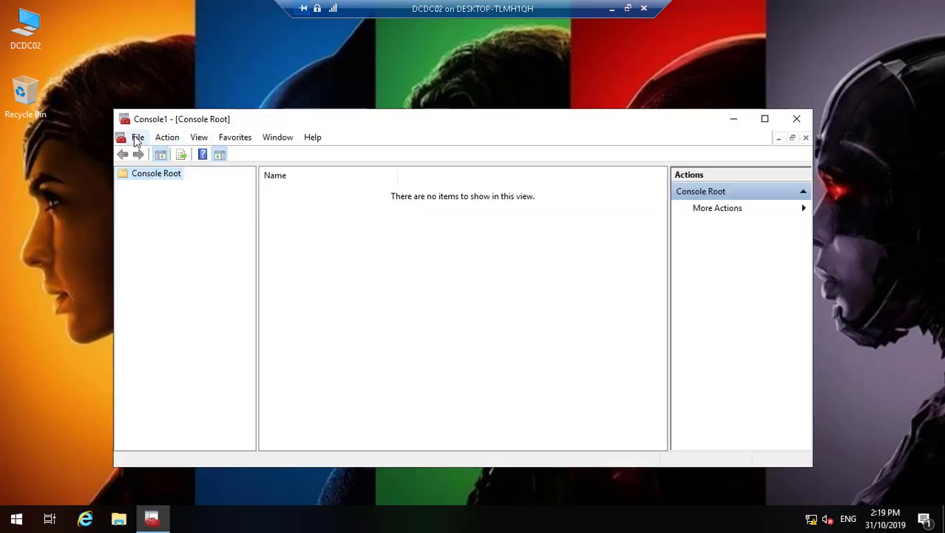
# Add Active Directory Users and Computers and local Computer Management snap-ins.
pyautogui.click(135, 137)
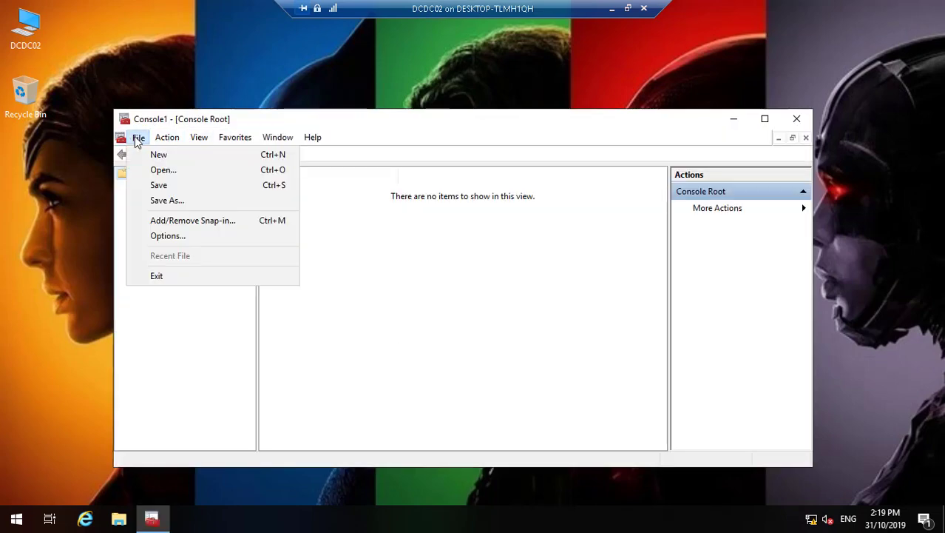
pyautogui.click(201, 220)
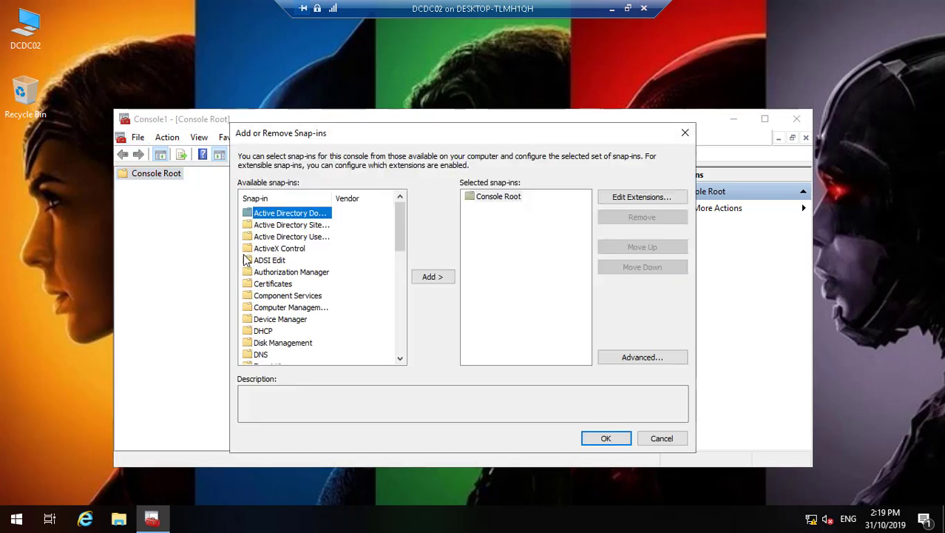
pyautogui.click(289, 236)
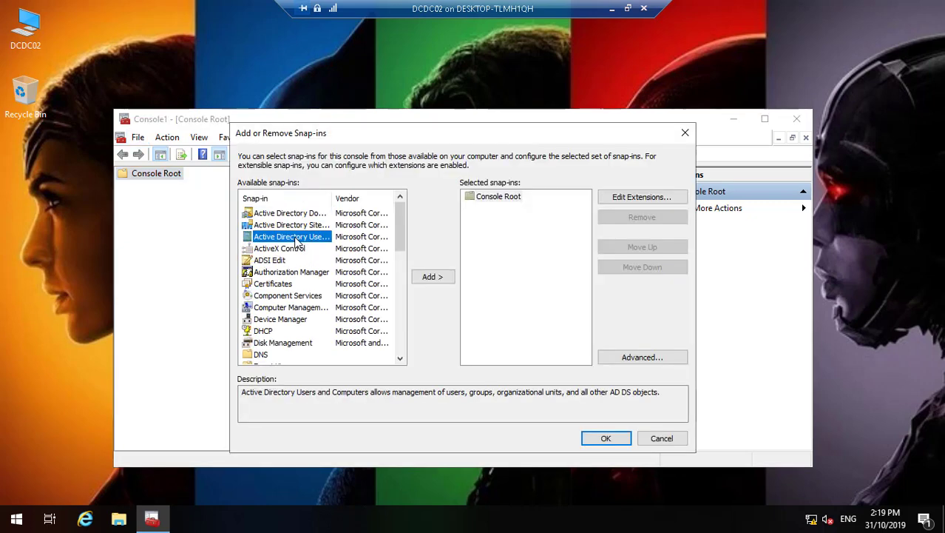
pyautogui.click(435, 278)
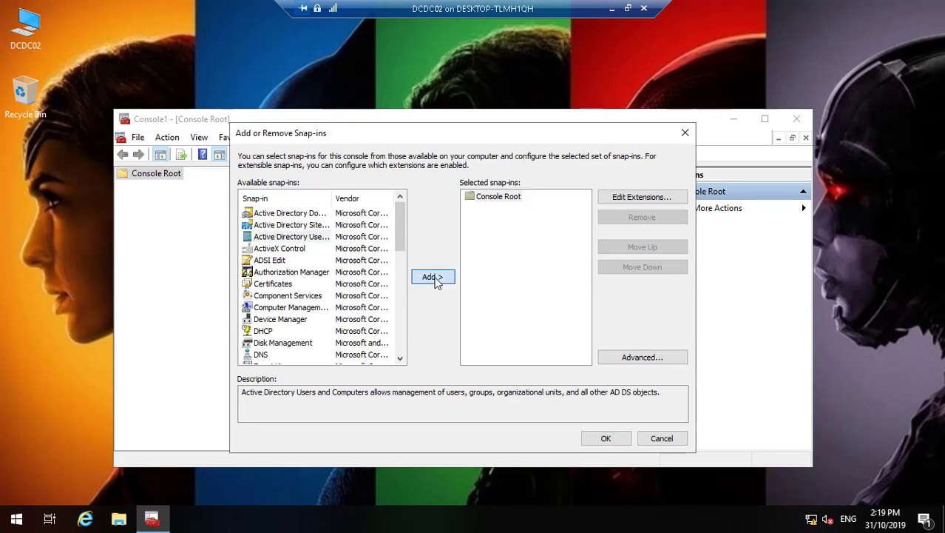
pyautogui.click(282, 309)
pyautogui.click(423, 278)
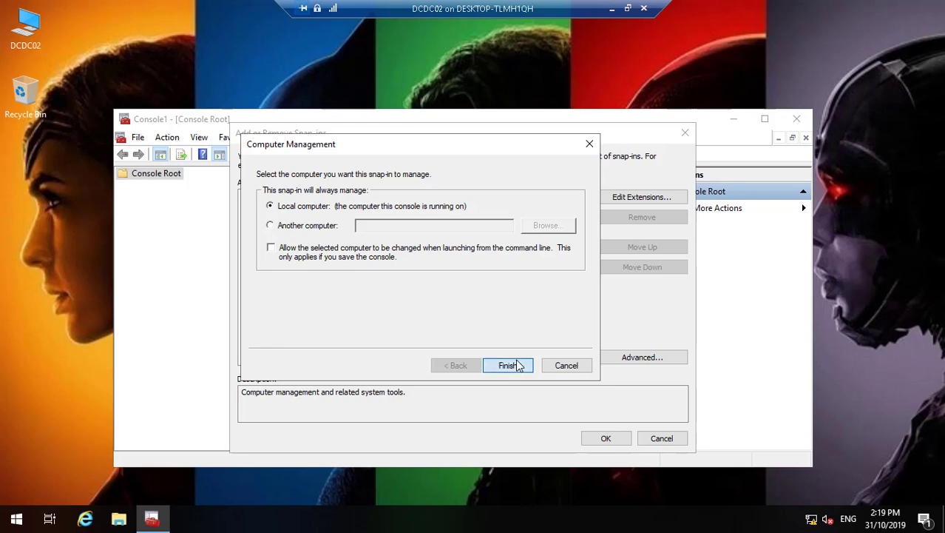
pyautogui.click(518, 365)
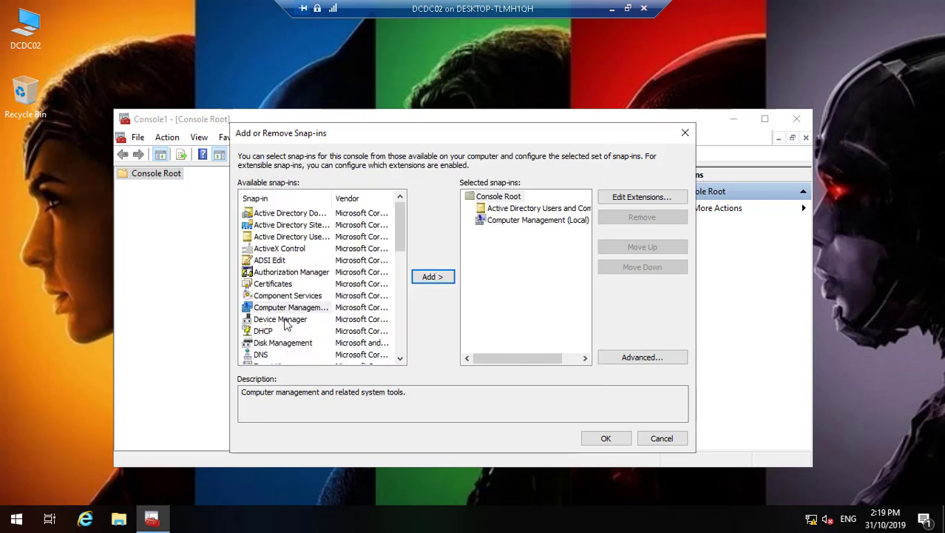
# Add the DHCP, DNS and local Event Viewer snap-ins.
pyautogui.click(260, 331)
pyautogui.click(426, 284)
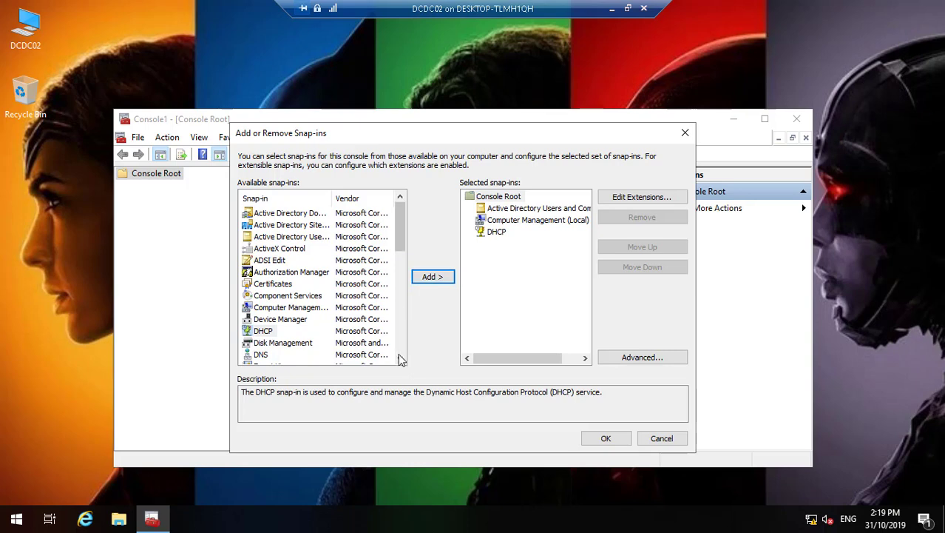
pyautogui.scroll(-2, 399, 358)
pyautogui.click(263, 307)
pyautogui.click(436, 279)
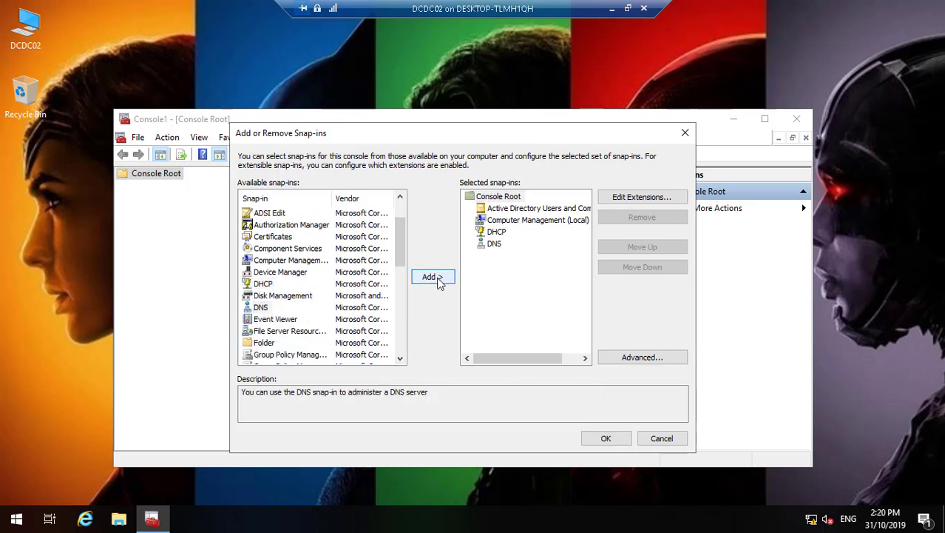
pyautogui.click(287, 321)
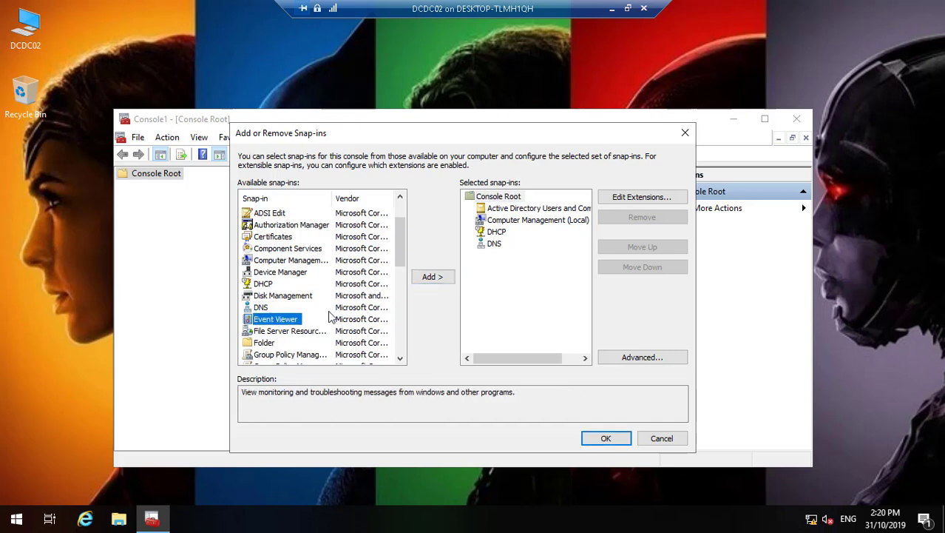
pyautogui.click(443, 281)
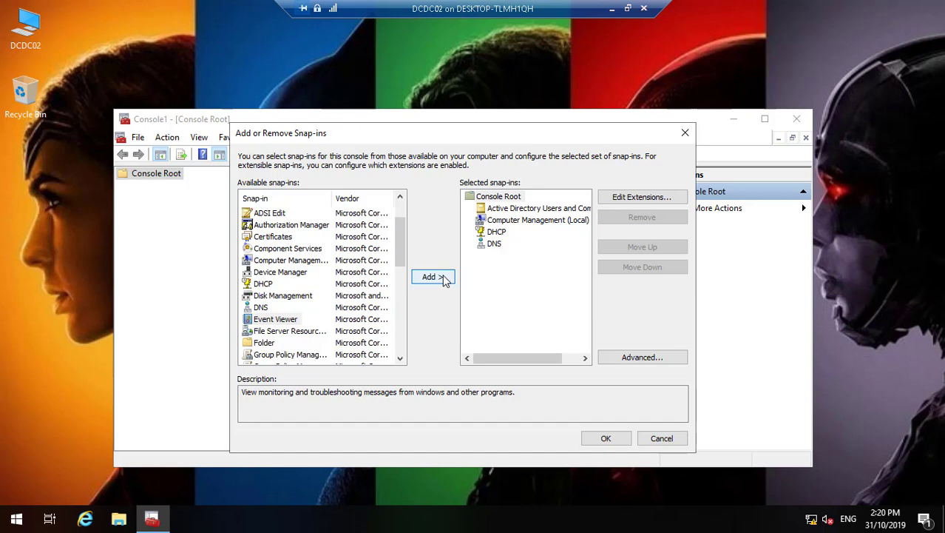
pyautogui.click(443, 279)
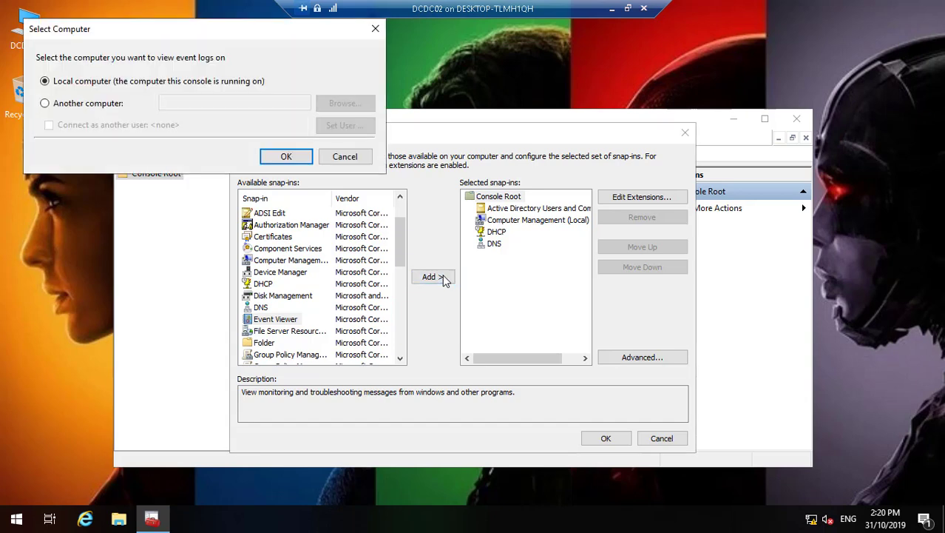
pyautogui.click(286, 158)
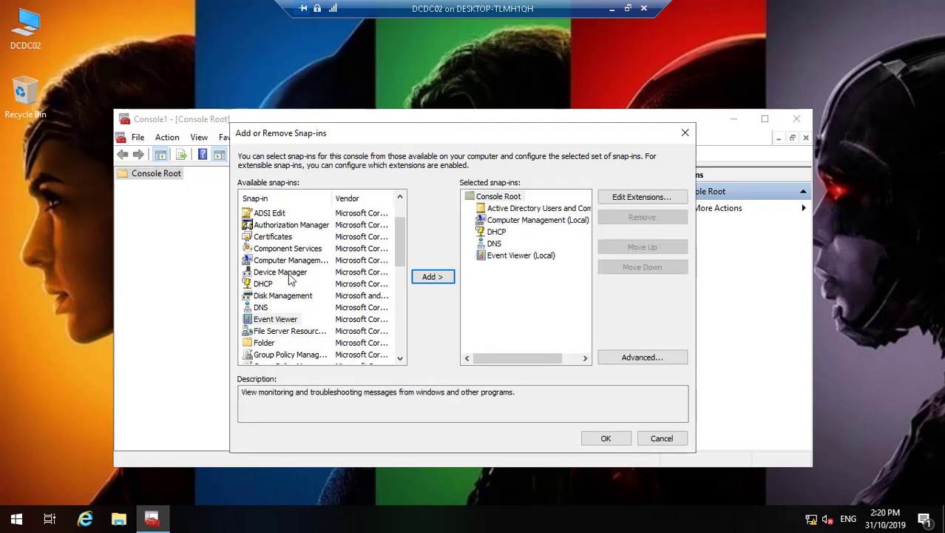
# Add the File Server Resource Manager and Group Policy Management snap-ins.
pyautogui.click(297, 333)
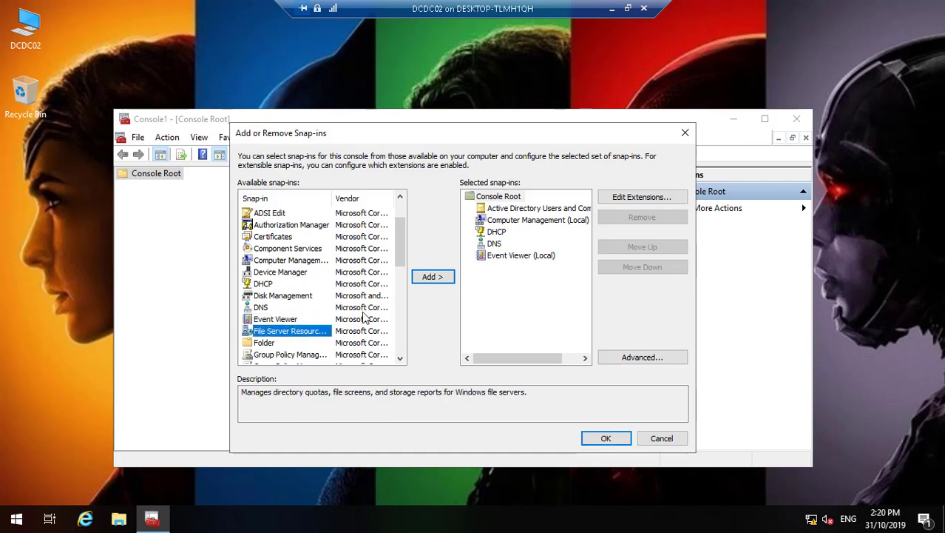
pyautogui.click(432, 276)
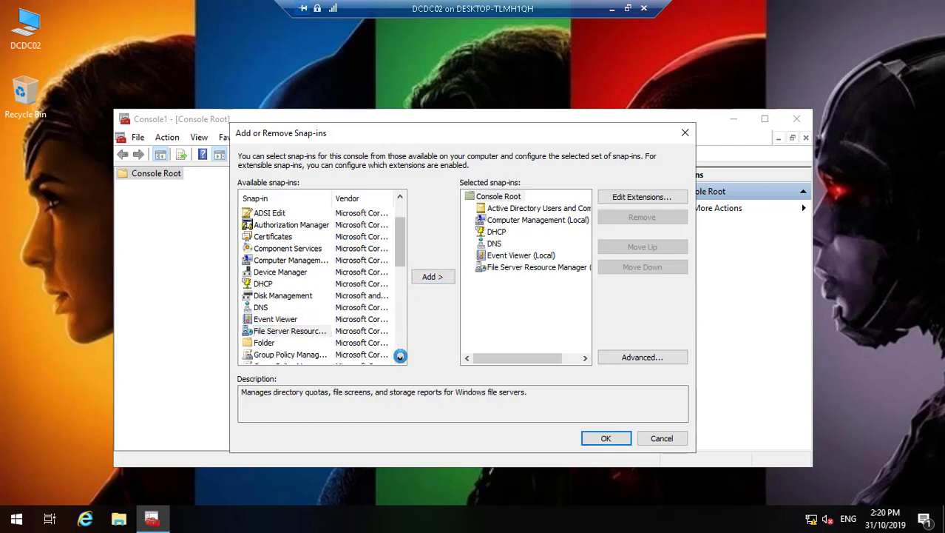
pyautogui.click(399, 357)
pyautogui.click(399, 358)
pyautogui.click(400, 357)
pyautogui.click(399, 357)
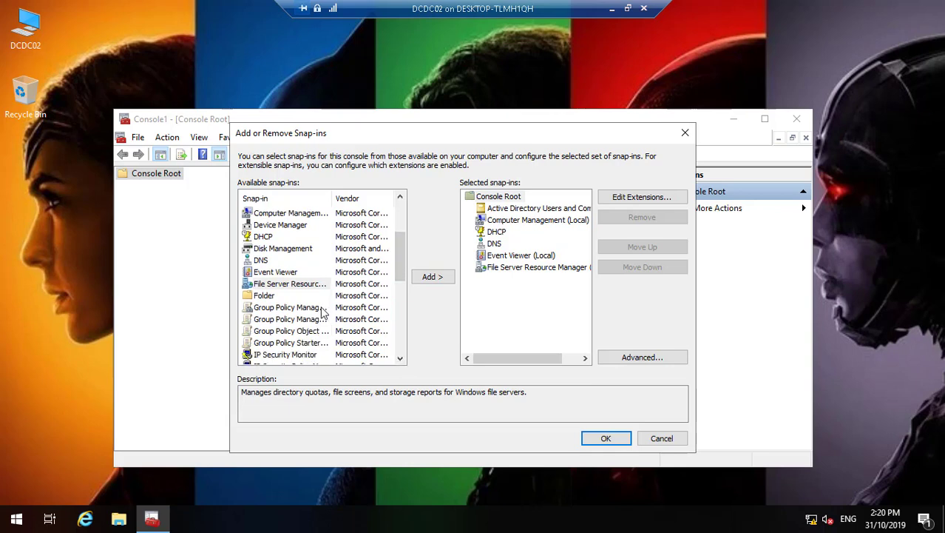
pyautogui.click(308, 310)
pyautogui.click(420, 279)
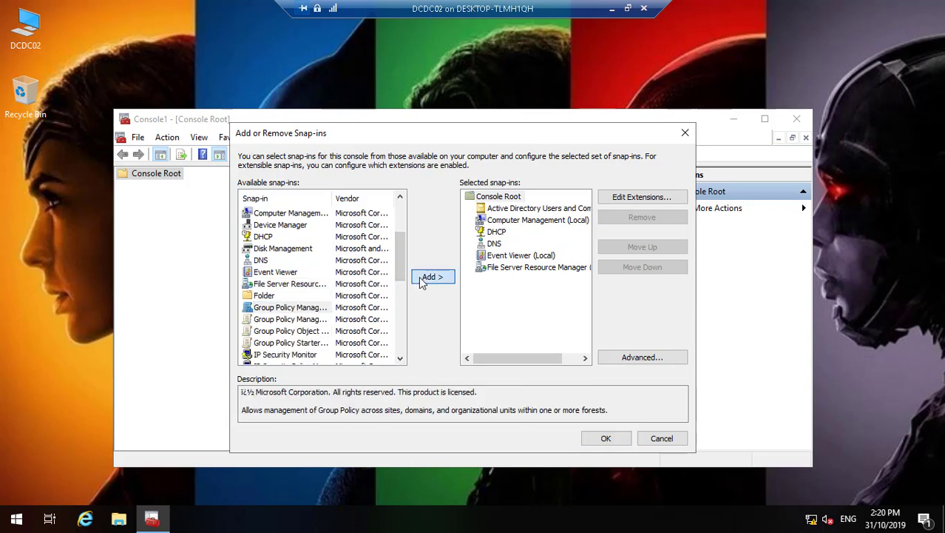
pyautogui.click(399, 359)
pyautogui.click(400, 359)
pyautogui.click(400, 359)
pyautogui.click(399, 358)
pyautogui.click(399, 359)
pyautogui.click(399, 359)
pyautogui.click(399, 358)
pyautogui.click(400, 359)
pyautogui.click(399, 358)
pyautogui.click(399, 359)
pyautogui.click(399, 359)
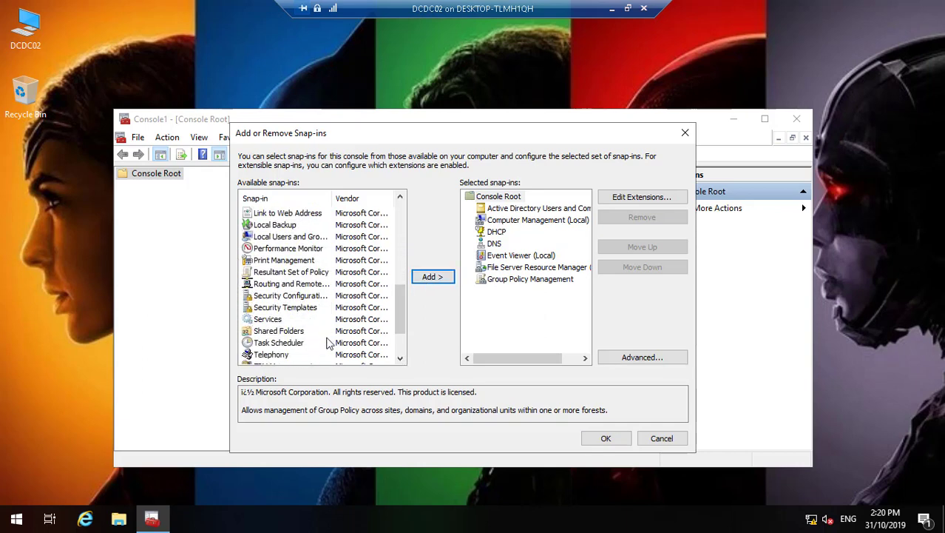
# Add the local Services and WINS snap-ins and confirm the snap-in set.
pyautogui.click(284, 320)
pyautogui.click(440, 283)
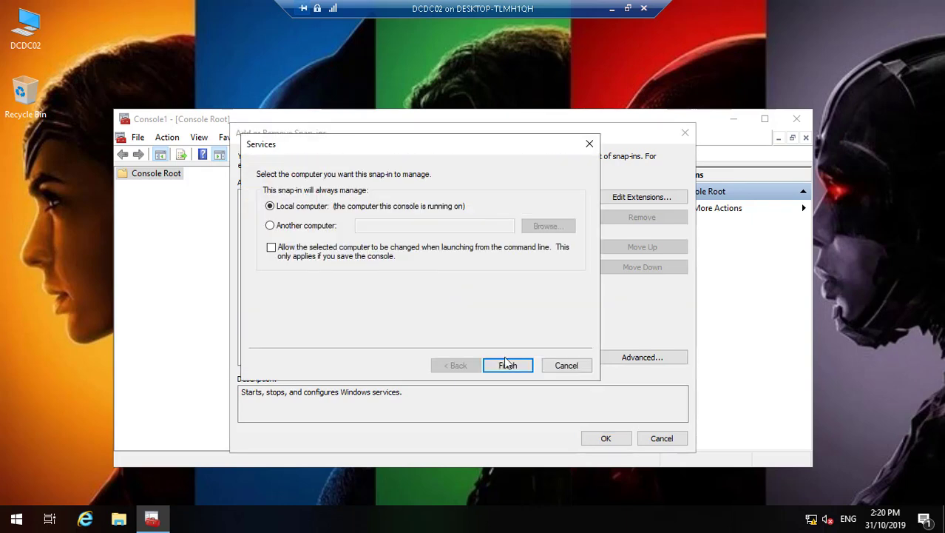
pyautogui.click(510, 366)
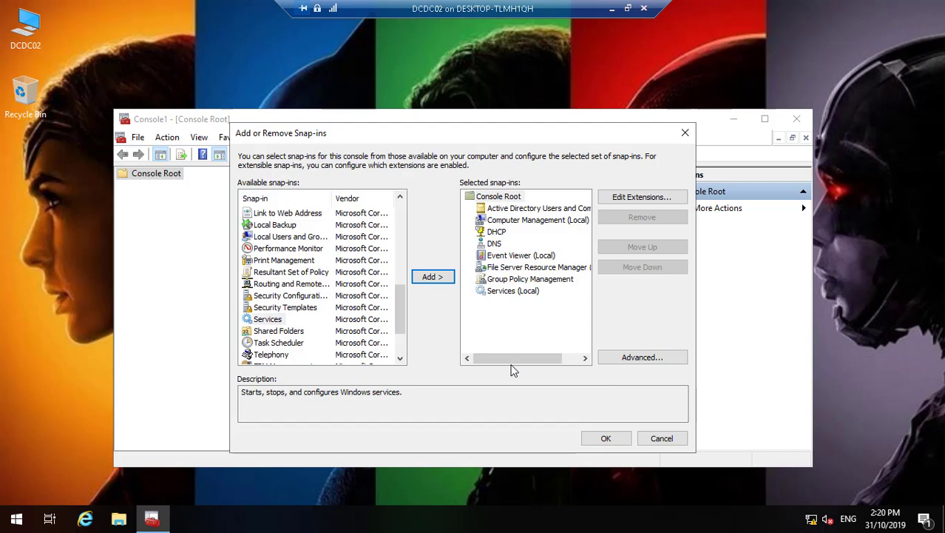
pyautogui.scroll(-5, 399, 359)
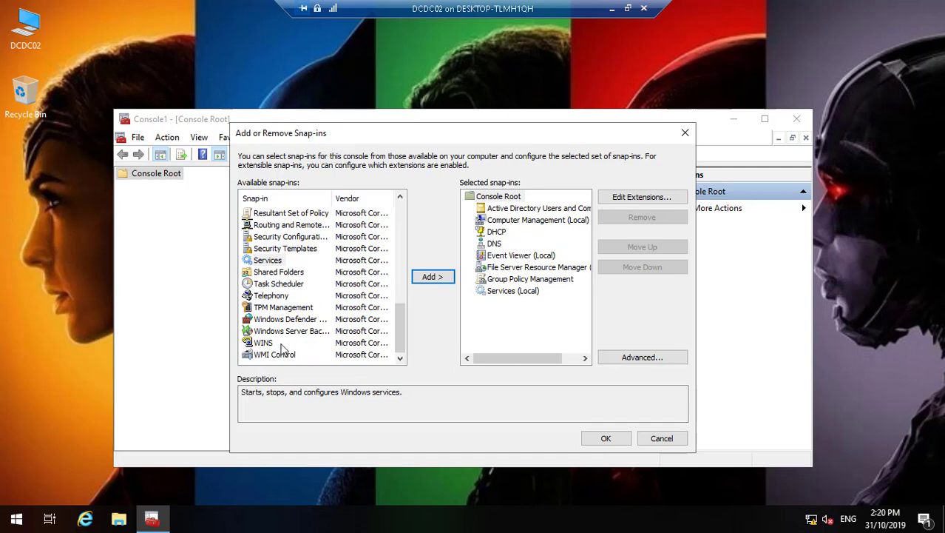
pyautogui.click(264, 342)
pyautogui.click(437, 280)
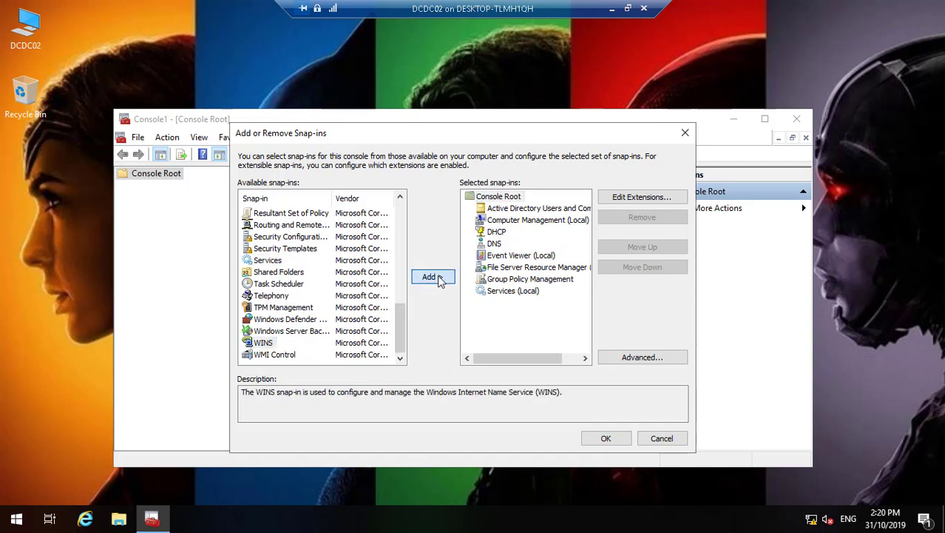
pyautogui.click(400, 198)
pyautogui.click(400, 198)
pyautogui.click(401, 199)
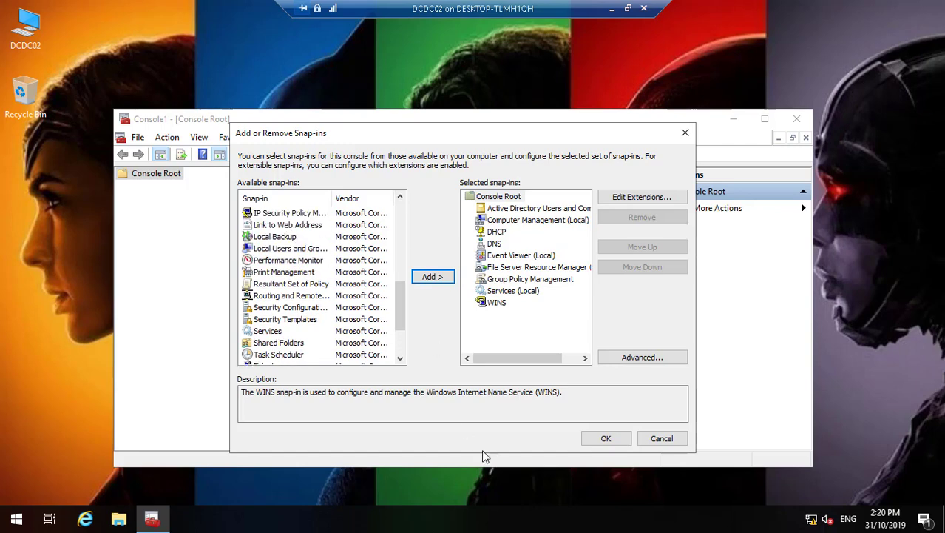
pyautogui.click(620, 440)
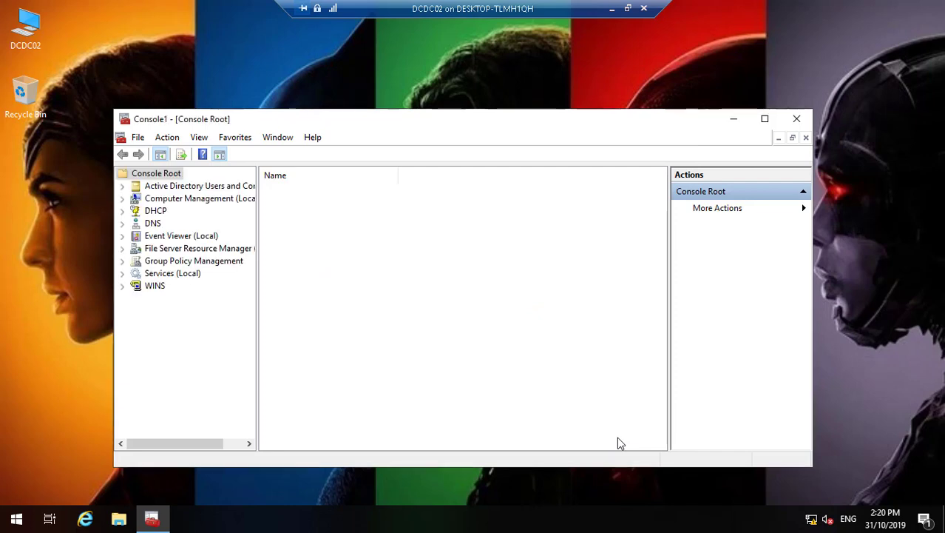
# Begin saving the console to the Desktop with the file name DCconsole.
pyautogui.click(137, 138)
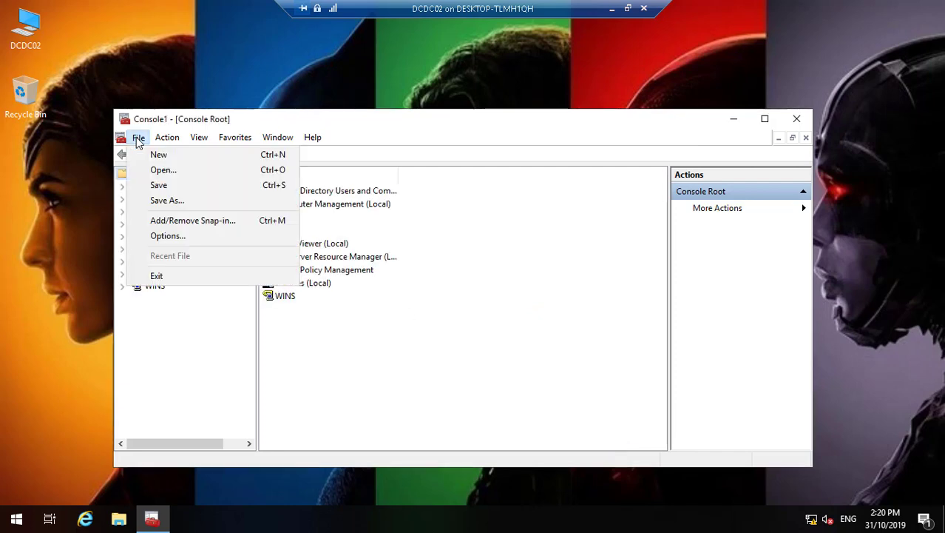
pyautogui.click(187, 204)
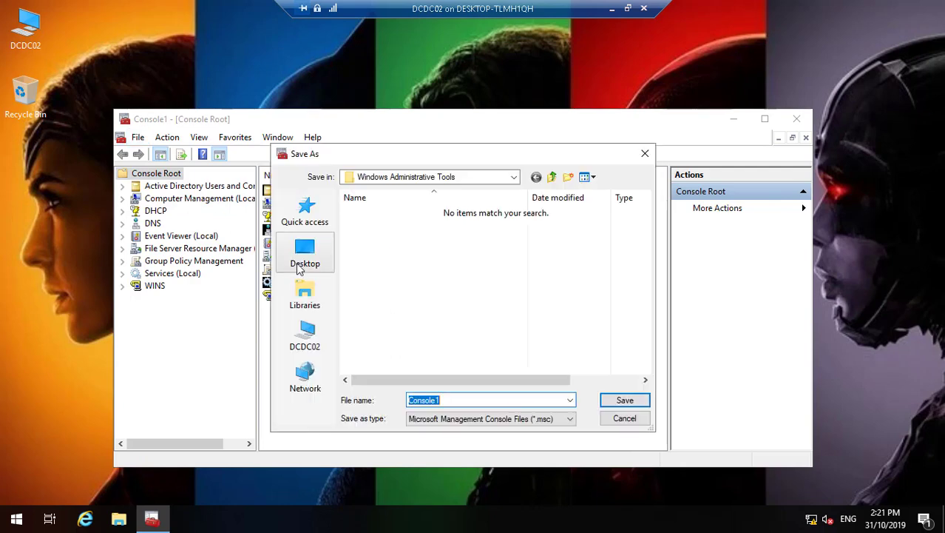
pyautogui.click(311, 266)
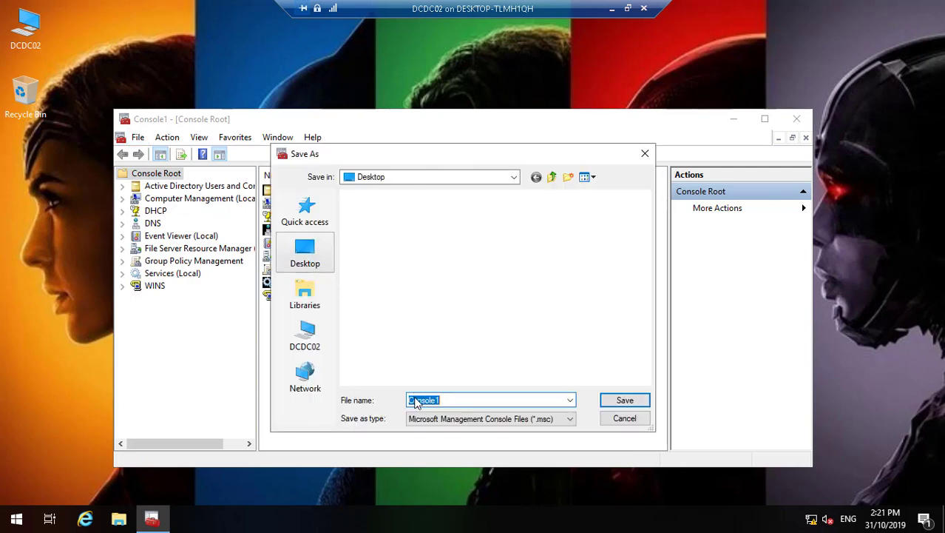
pyautogui.write('D')
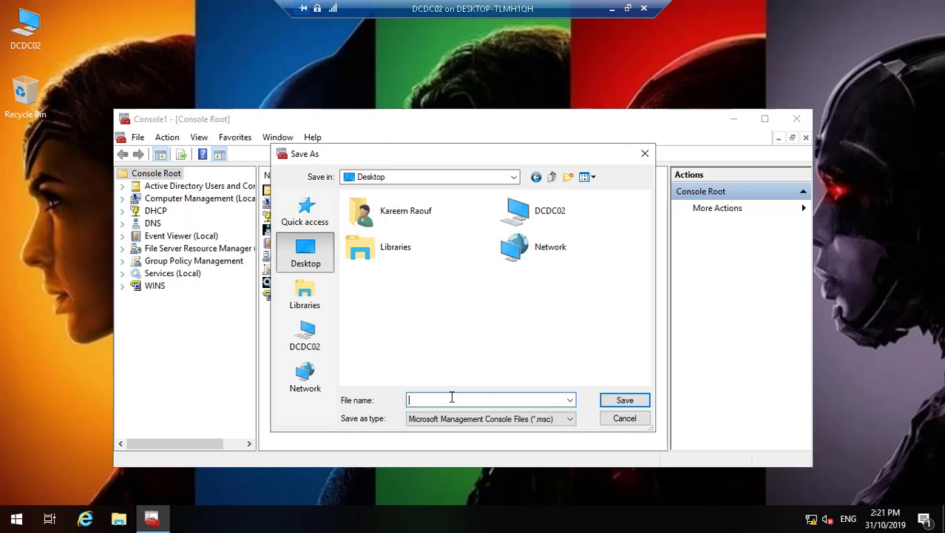
pyautogui.write('Cconsole')
# Save DCconsole and add DCDC01 as a WINS replication partner under DCDC02.
pyautogui.click(628, 399)
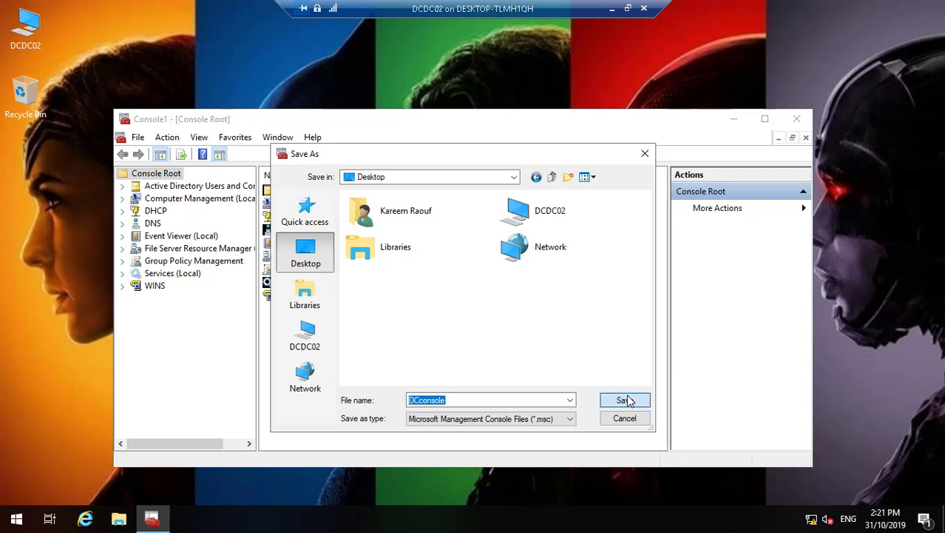
pyautogui.click(765, 119)
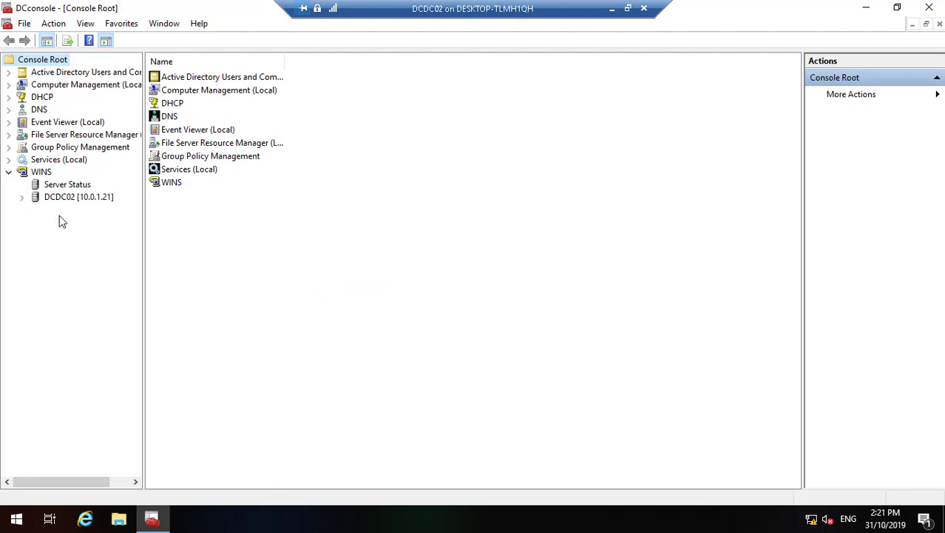
pyautogui.click(23, 198)
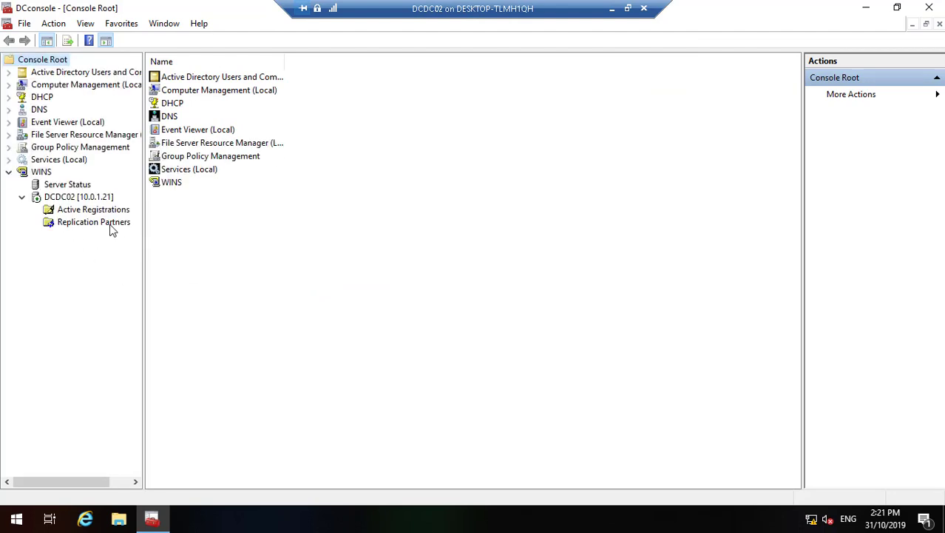
pyautogui.click(99, 222)
pyautogui.rightClick(99, 222)
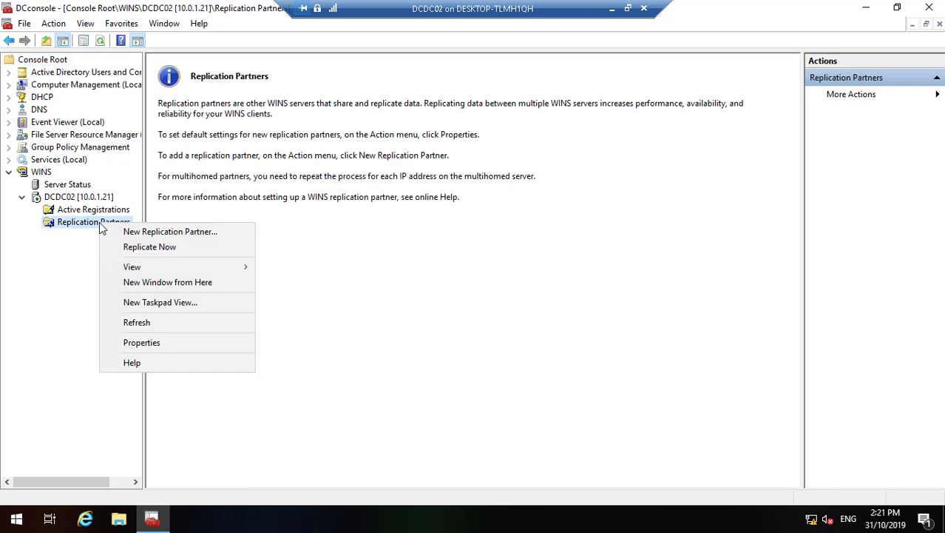
pyautogui.click(167, 234)
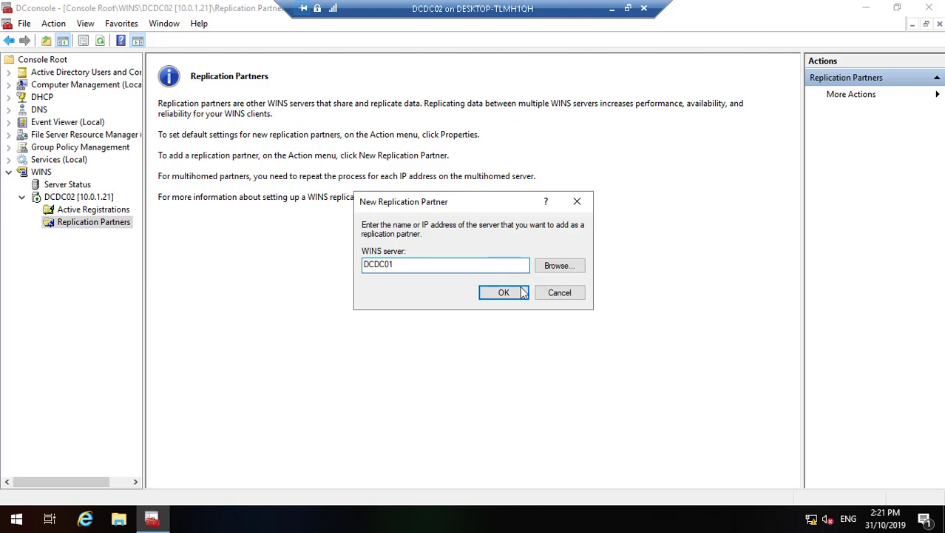
pyautogui.click(503, 293)
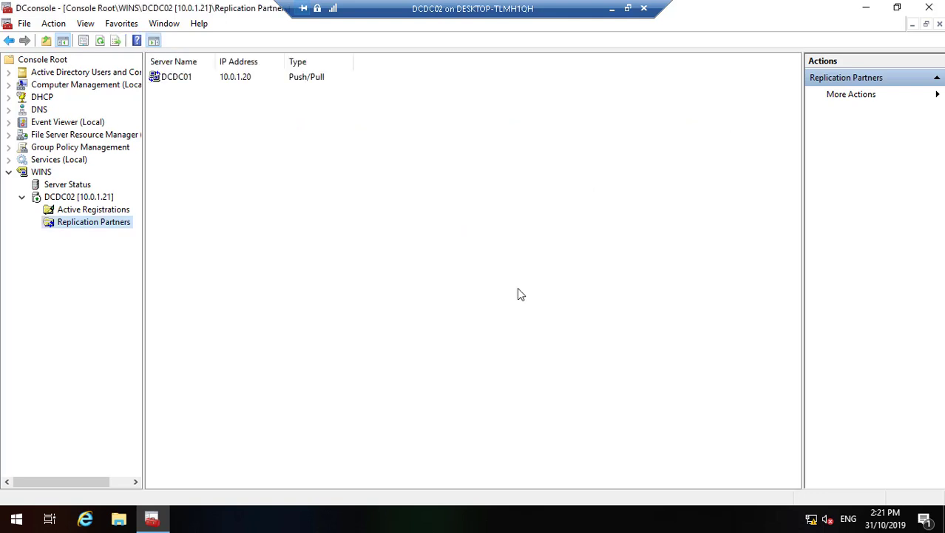
# Trigger immediate WINS replication with DCDC01 and dismiss the queued notice.
pyautogui.rightClick(95, 230)
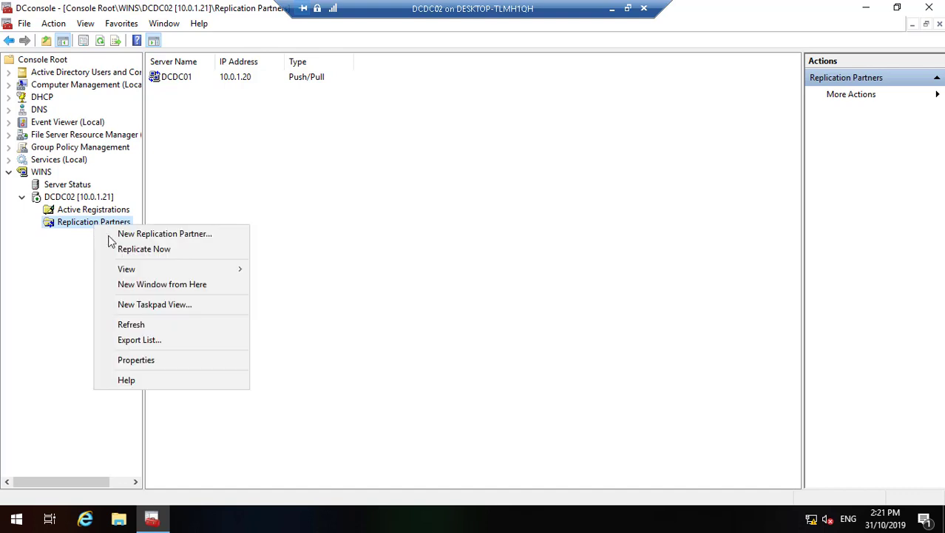
pyautogui.click(130, 250)
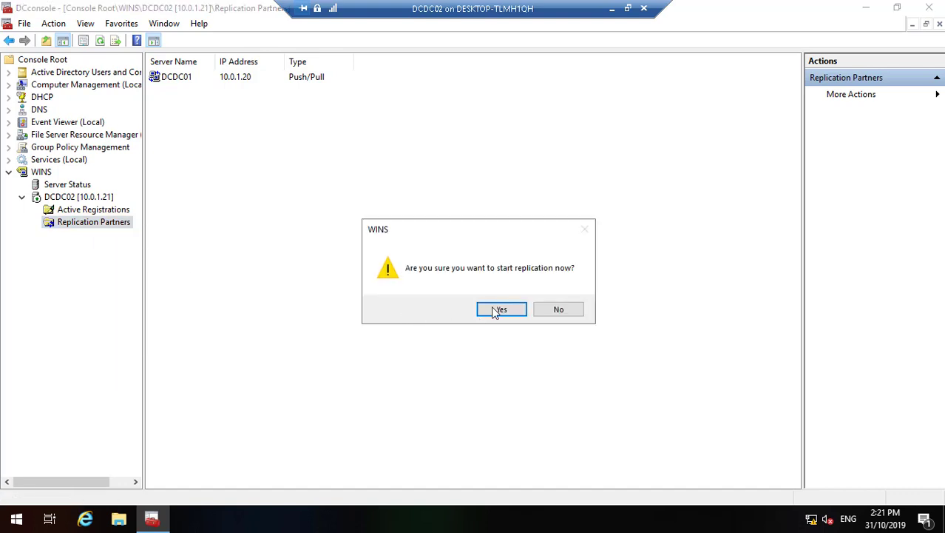
pyautogui.click(500, 310)
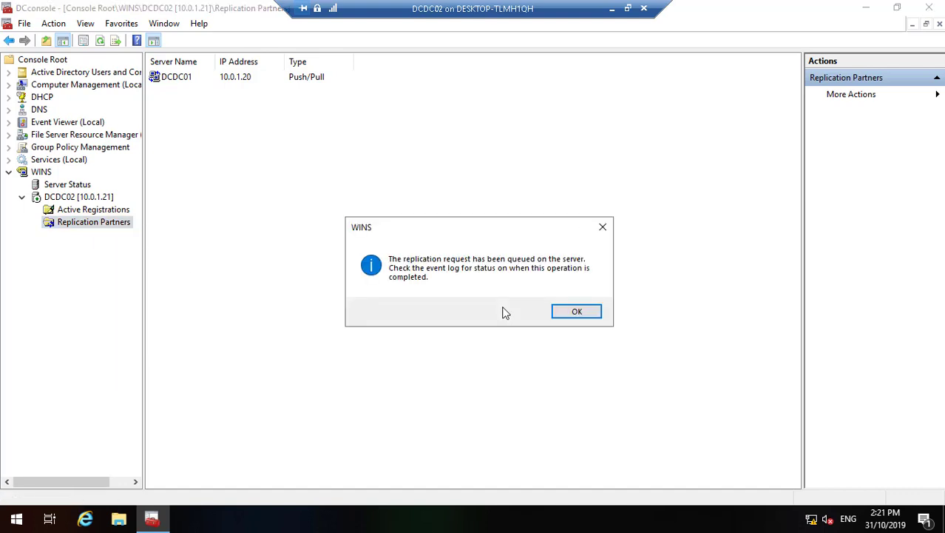
pyautogui.click(567, 315)
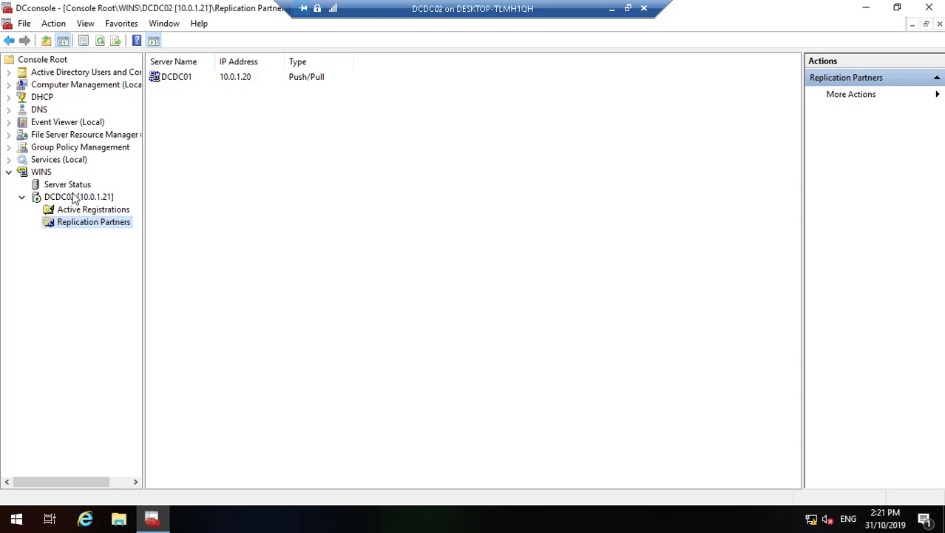
# Expand DHCP to dcdc02.dcdm.local IPv4 and start the New Scope wizard.
pyautogui.click(8, 97)
pyautogui.click(21, 111)
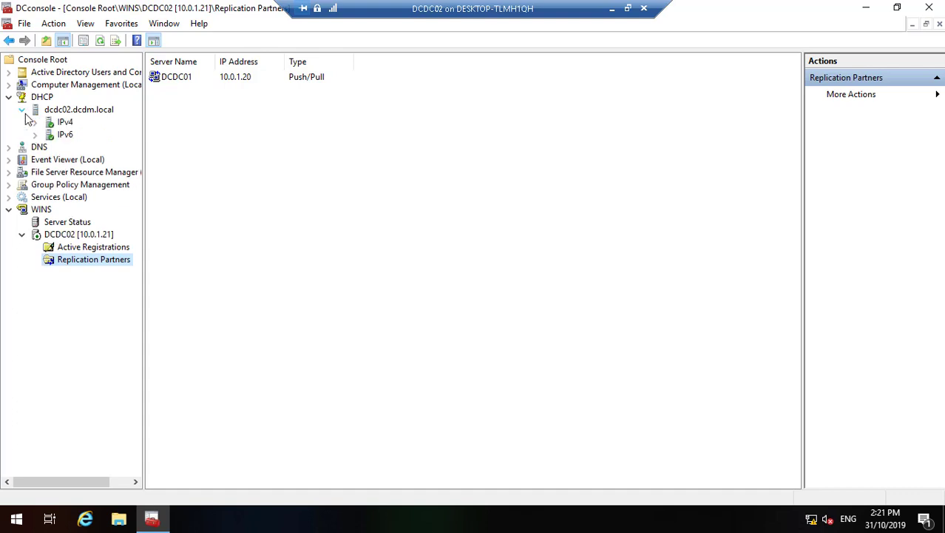
pyautogui.moveTo(141, 161); pyautogui.dragTo(312, 158)
pyautogui.click(34, 122)
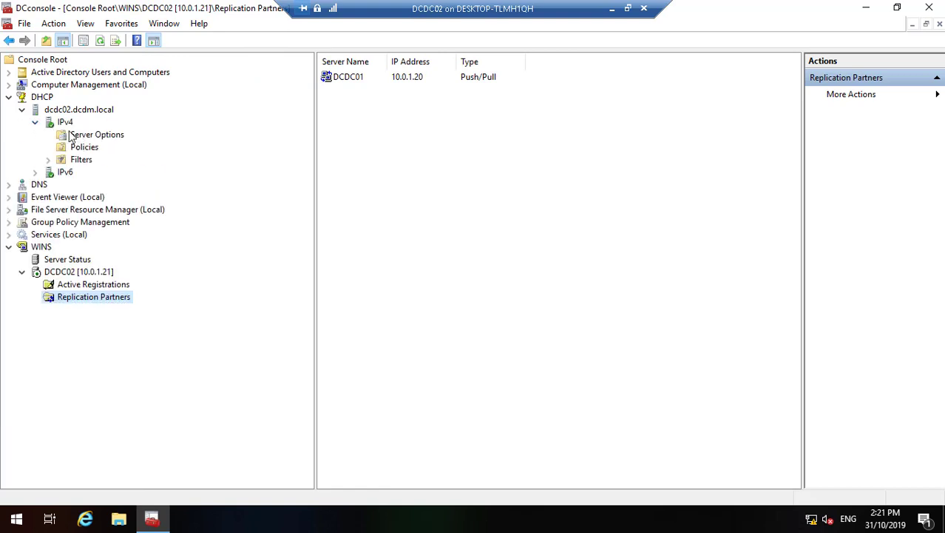
pyautogui.rightClick(78, 111)
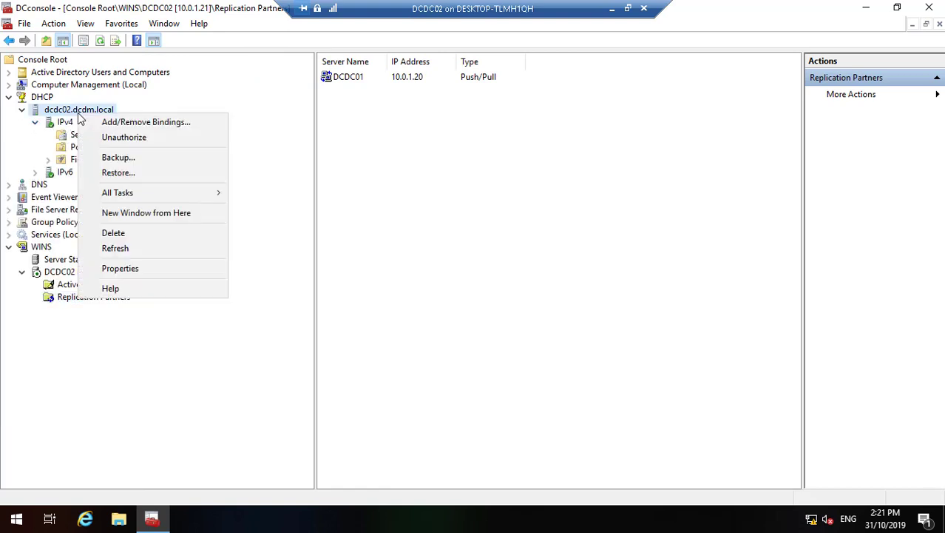
pyautogui.click(68, 137)
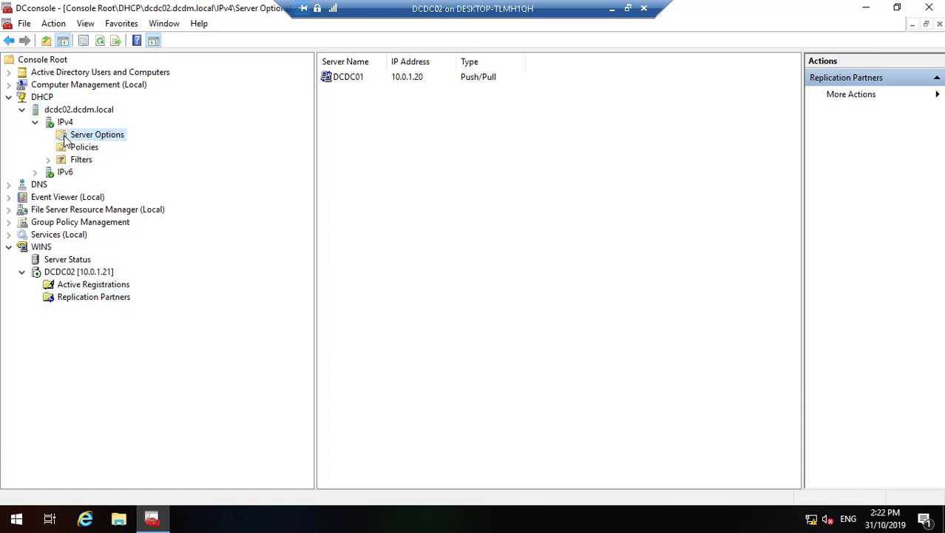
pyautogui.click(86, 149)
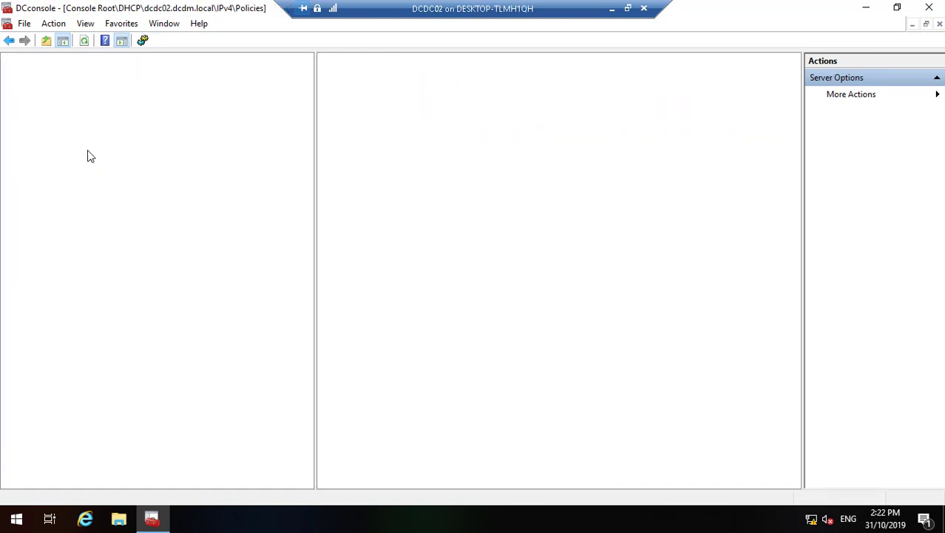
pyautogui.click(67, 124)
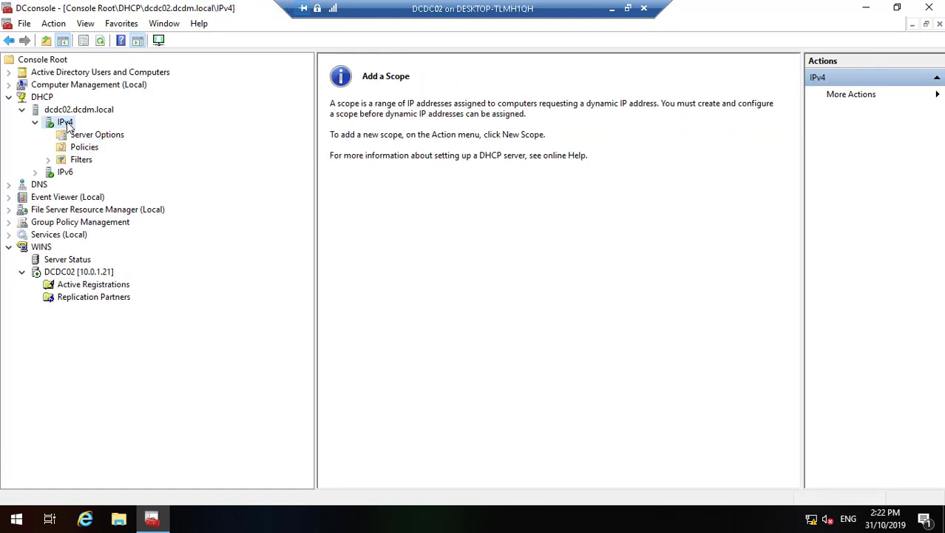
pyautogui.rightClick(68, 125)
pyautogui.click(109, 150)
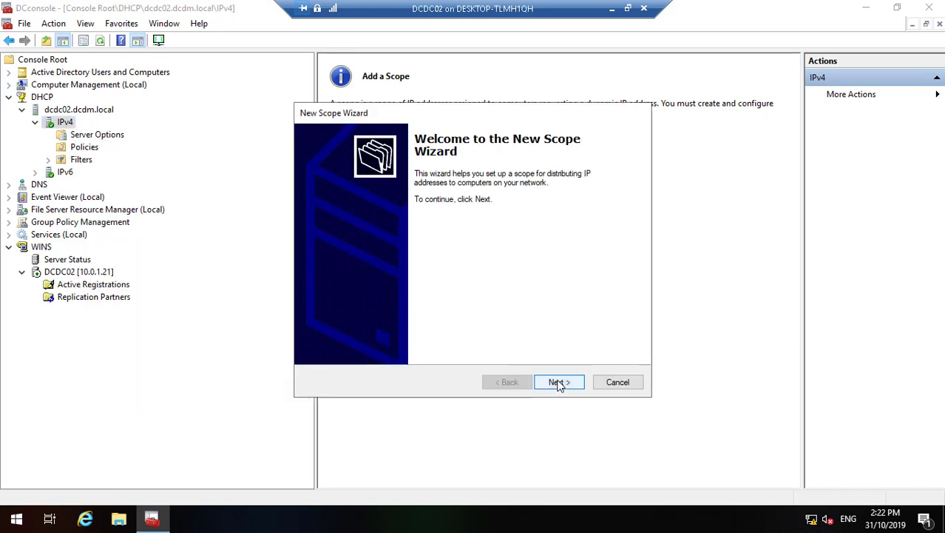
# Name and describe the scope 'DC Comics IP Range', then enter start address 10.0.1.50.
pyautogui.click(558, 384)
pyautogui.write('D')
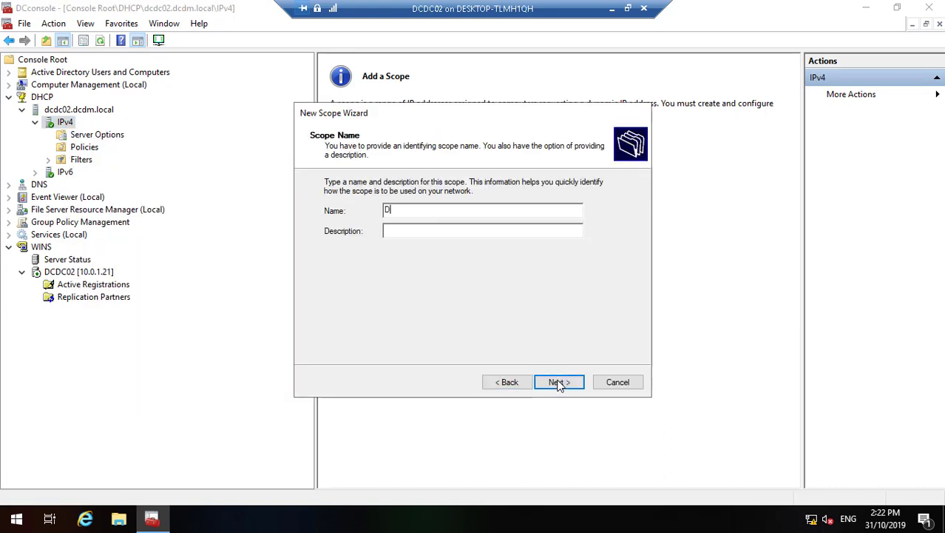
pyautogui.write('C COmic')
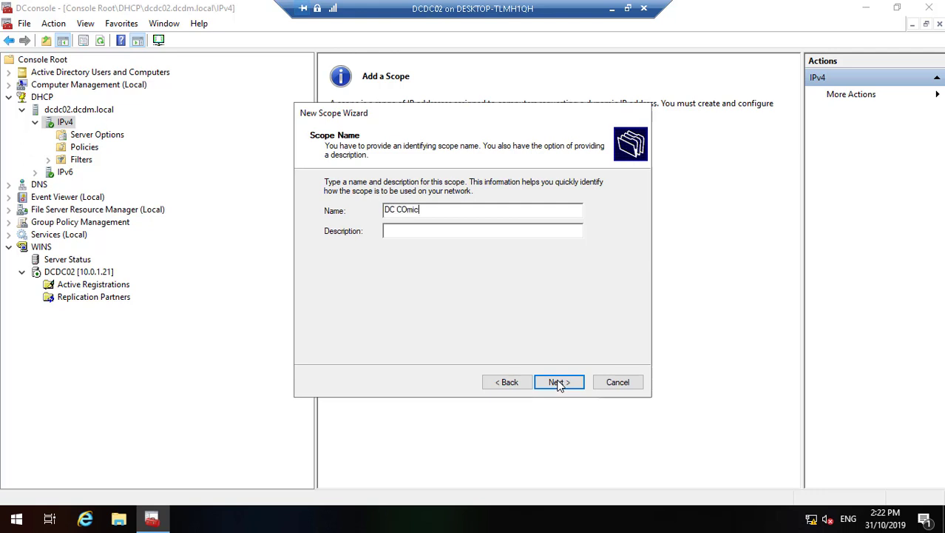
pyautogui.press('BackSpace')
pyautogui.press('BackSpace')
pyautogui.press('BackSpace')
pyautogui.write('omics IP Range')
pyautogui.moveTo(469, 210); pyautogui.dragTo(339, 197)
pyautogui.hotkey('ctrl', 'c')
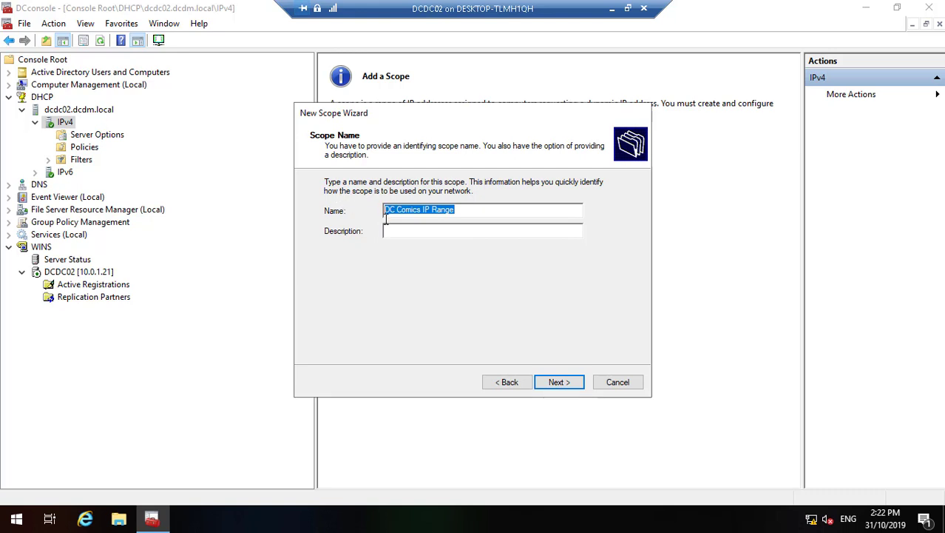
pyautogui.click(391, 230)
pyautogui.hotkey('ctrl', 'v')
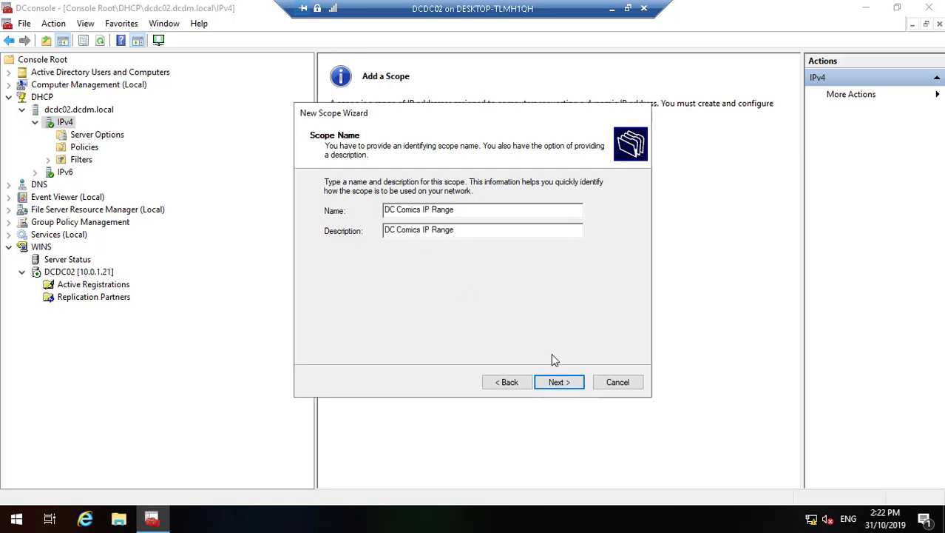
pyautogui.click(560, 385)
pyautogui.write('10 ')
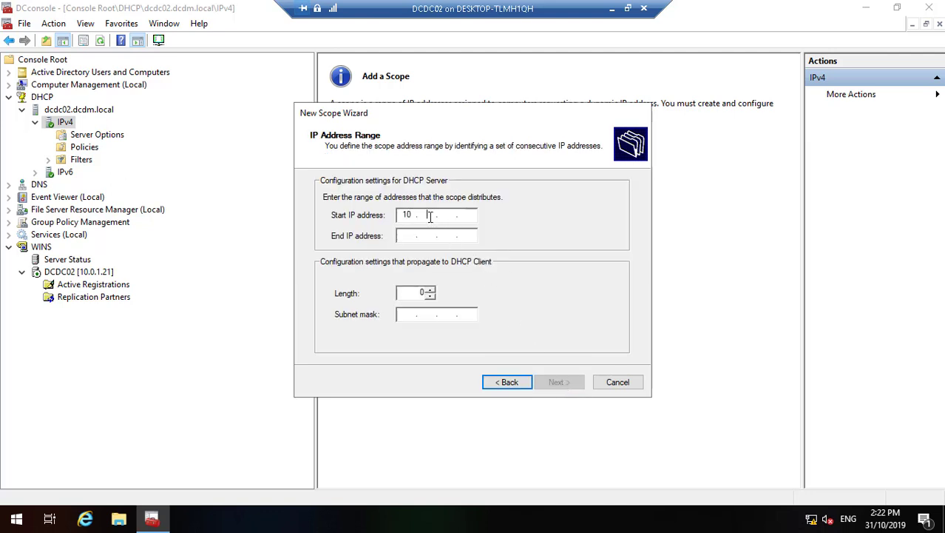
pyautogui.write('. 0 . 1 . 50')
# Set end address 10.0.1.70 and prefix length 24 (255.255.255.0), then continue.
pyautogui.click(405, 235)
pyautogui.write('10.0.')
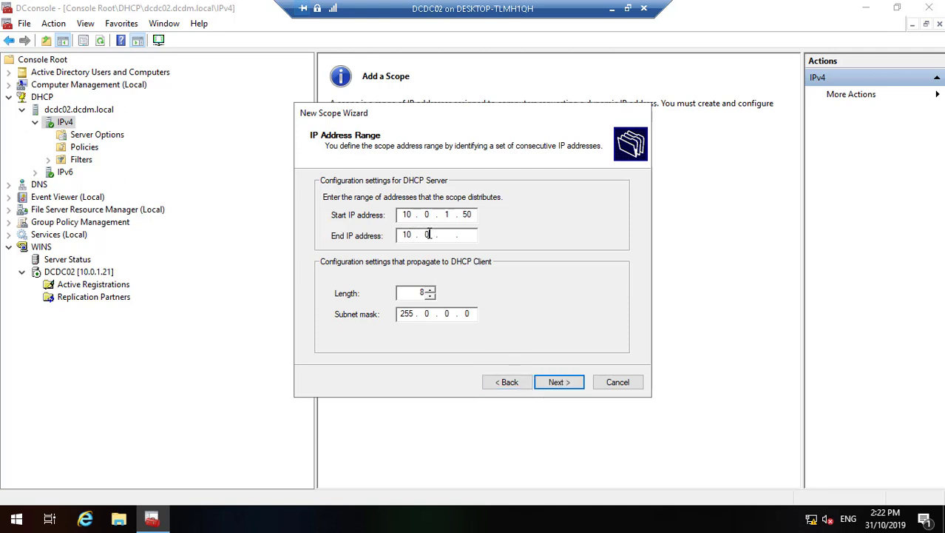
pyautogui.write('1')
pyautogui.doubleClick(422, 293)
pyautogui.write('31')
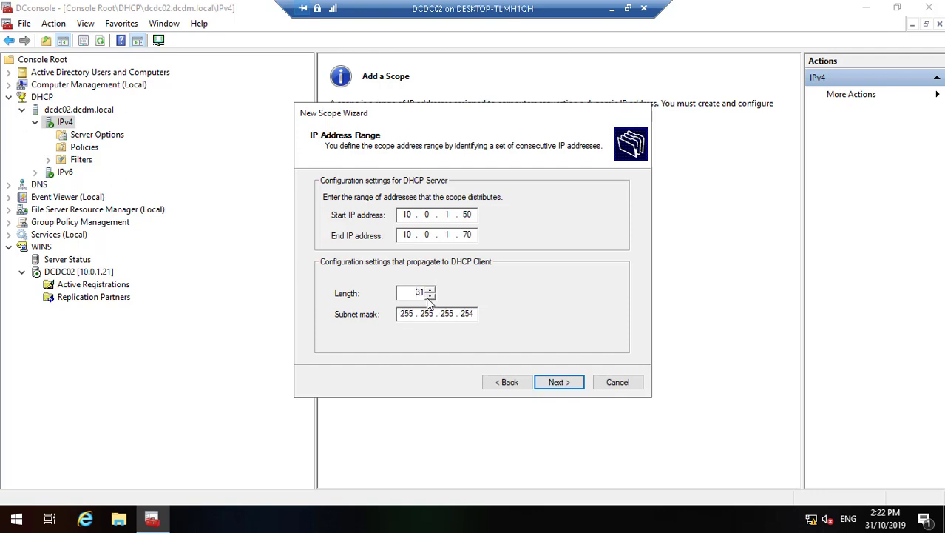
pyautogui.doubleClick(420, 292)
pyautogui.write('31')
pyautogui.click(430, 296)
pyautogui.click(431, 296)
pyautogui.click(431, 295)
pyautogui.click(430, 295)
pyautogui.click(430, 295)
pyautogui.click(430, 296)
pyautogui.click(431, 296)
pyautogui.click(569, 384)
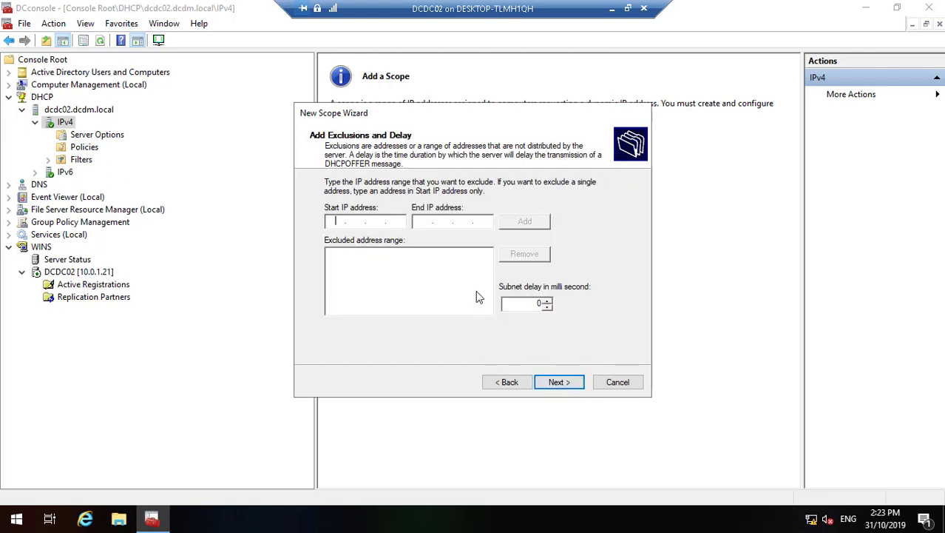
# Move past the exclusions and lease pages, configure DHCP options with no gateway, and keep the domain and DNS defaults.
pyautogui.click(560, 383)
pyautogui.click(558, 383)
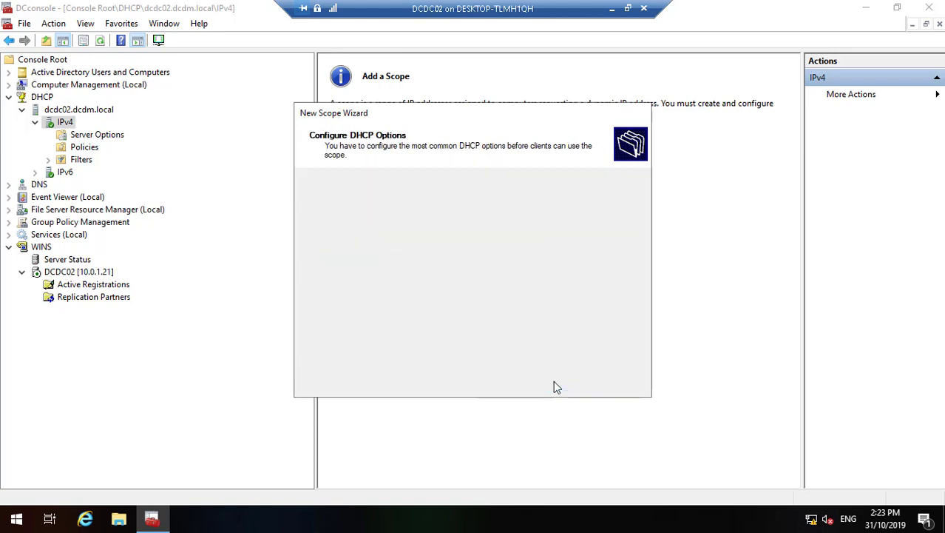
pyautogui.click(558, 383)
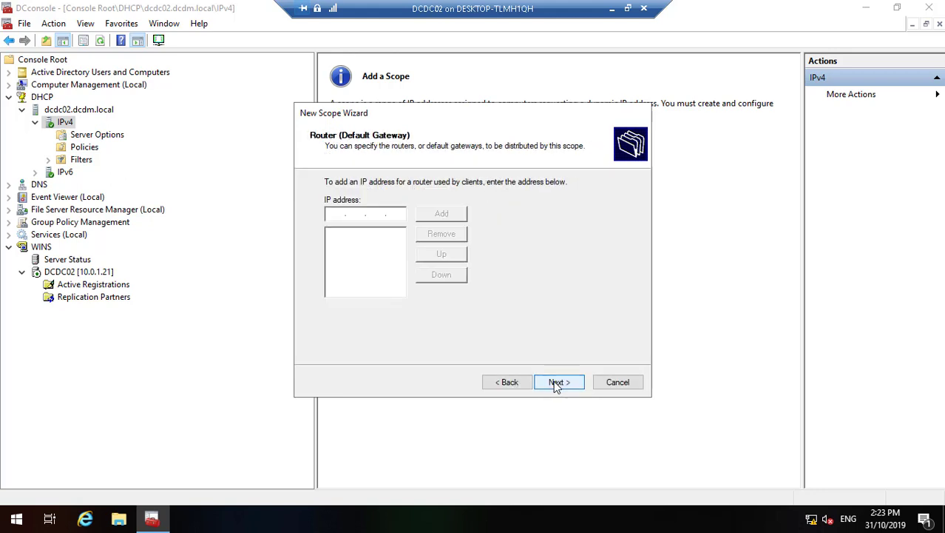
pyautogui.click(557, 383)
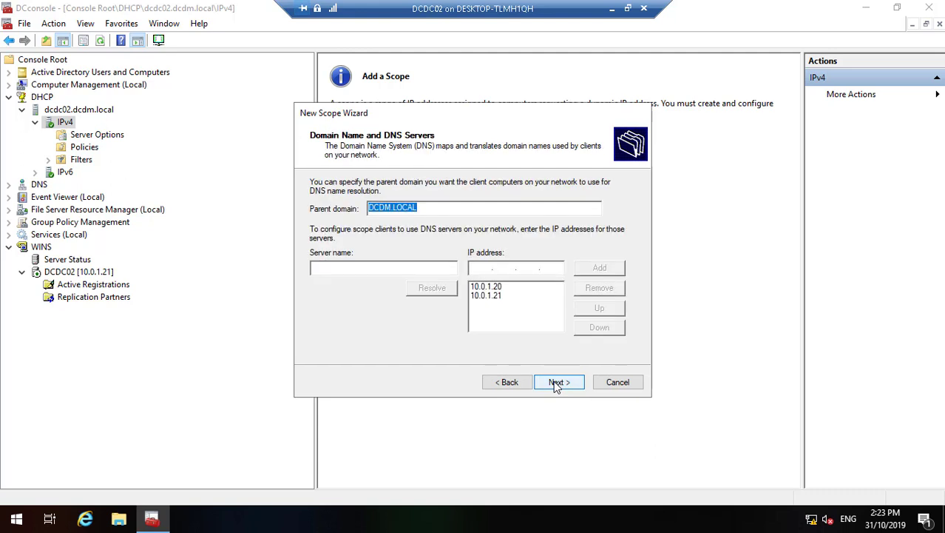
pyautogui.click(556, 383)
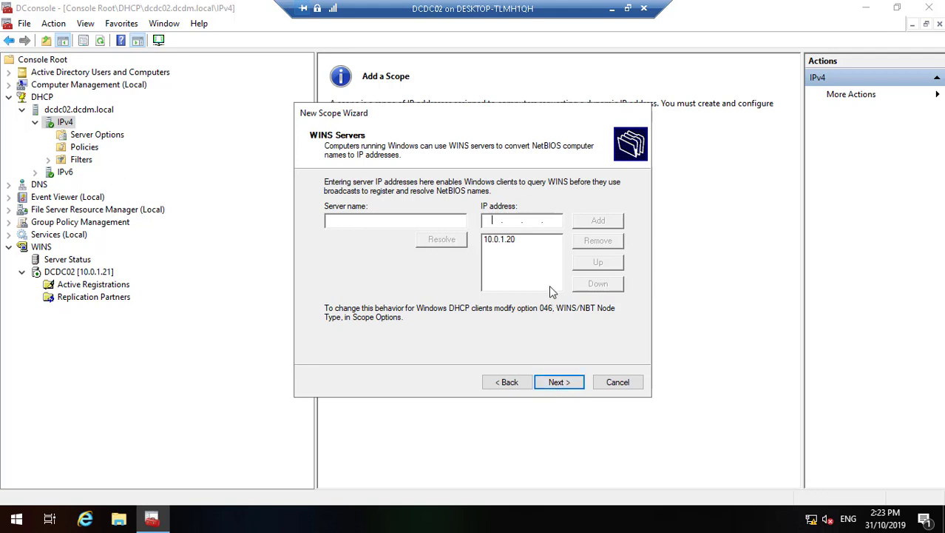
# Add 10.0.1.21 as a second WINS server, activate the scope immediately, and finish.
pyautogui.write('10.0.1.21')
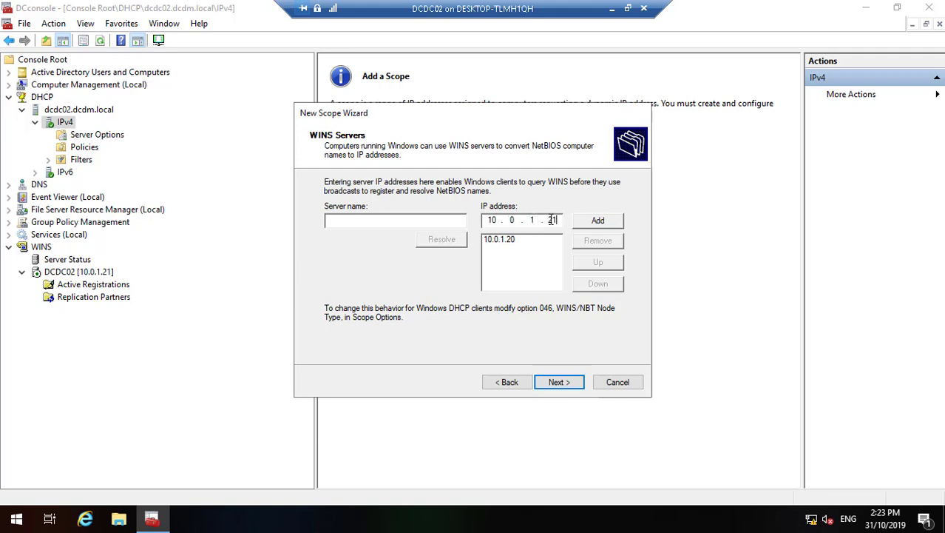
pyautogui.click(586, 222)
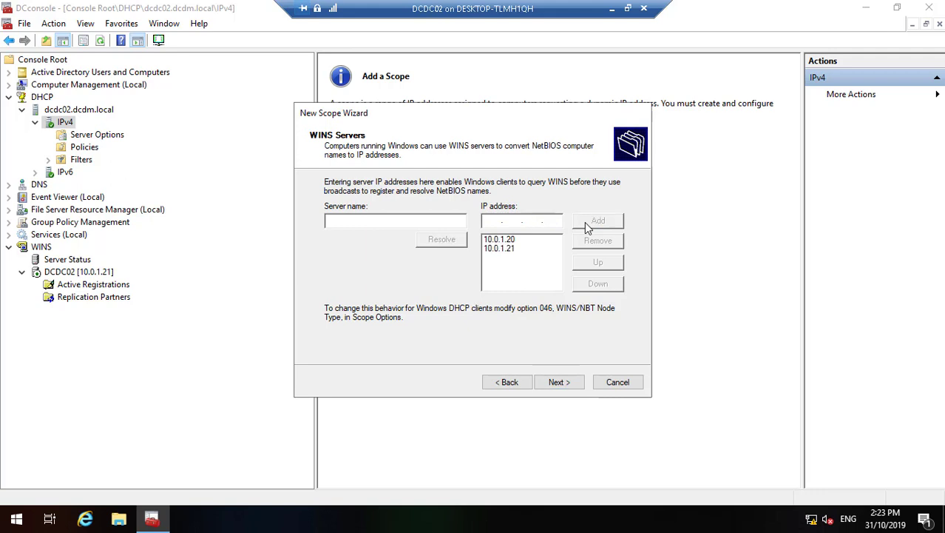
pyautogui.click(565, 387)
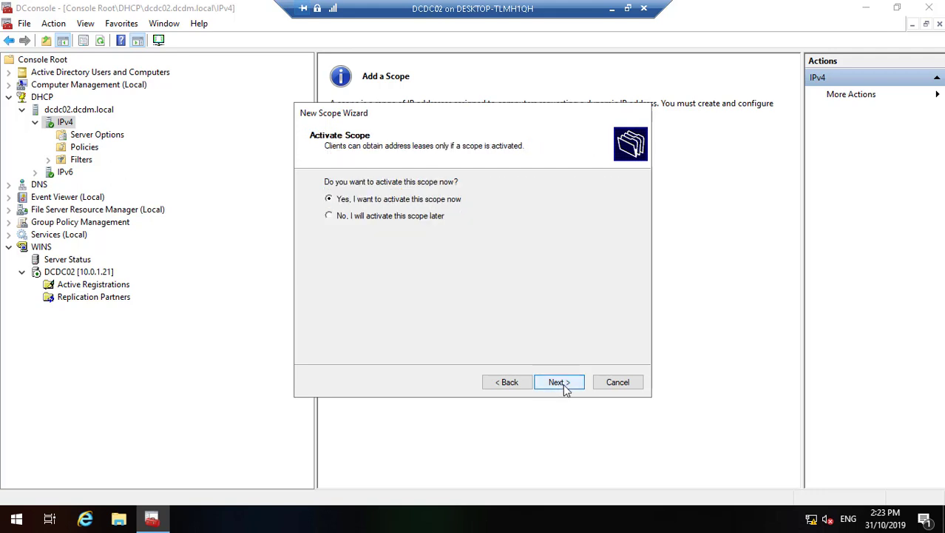
pyautogui.click(519, 385)
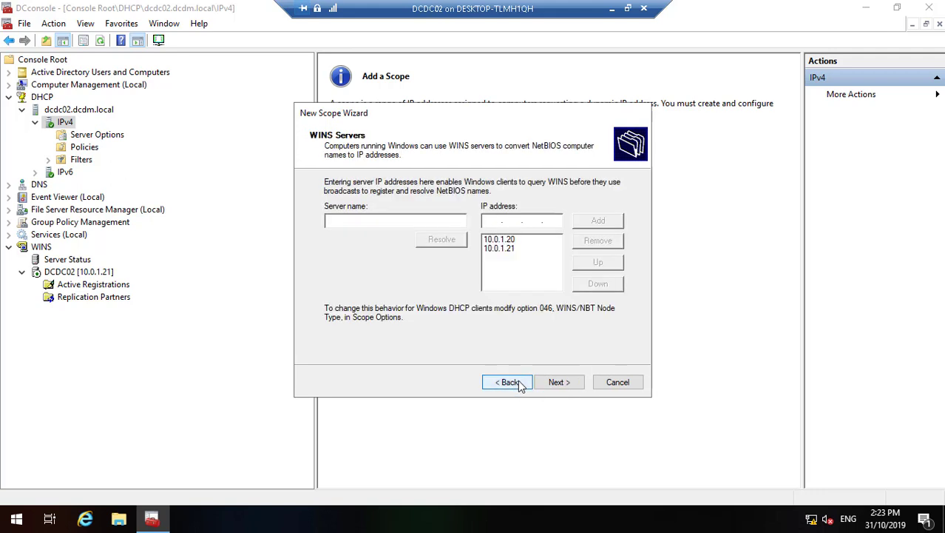
pyautogui.click(559, 383)
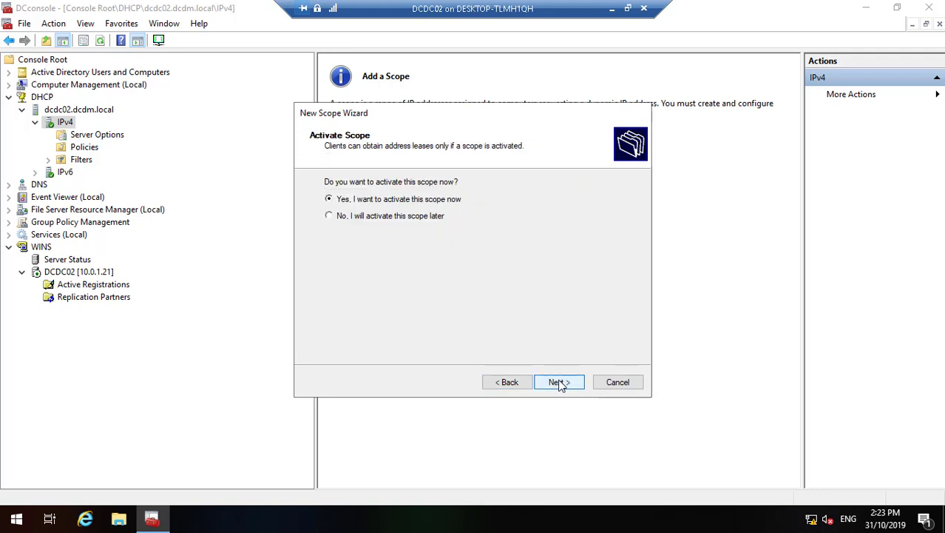
pyautogui.click(561, 386)
pyautogui.click(560, 383)
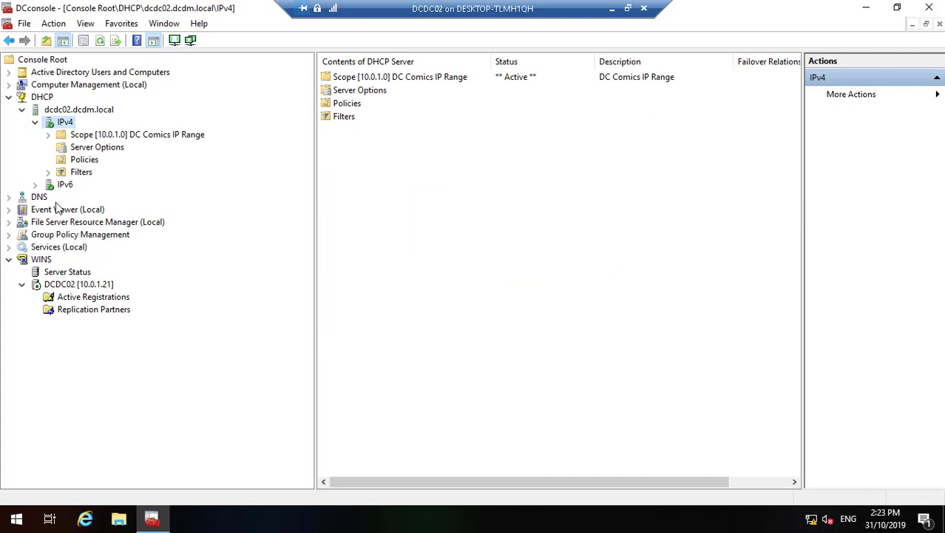
# Confirm DCDC02's 1.0.10.in-addr.arpa reverse lookup zone is Running, then minimize DCconsole.
pyautogui.click(8, 197)
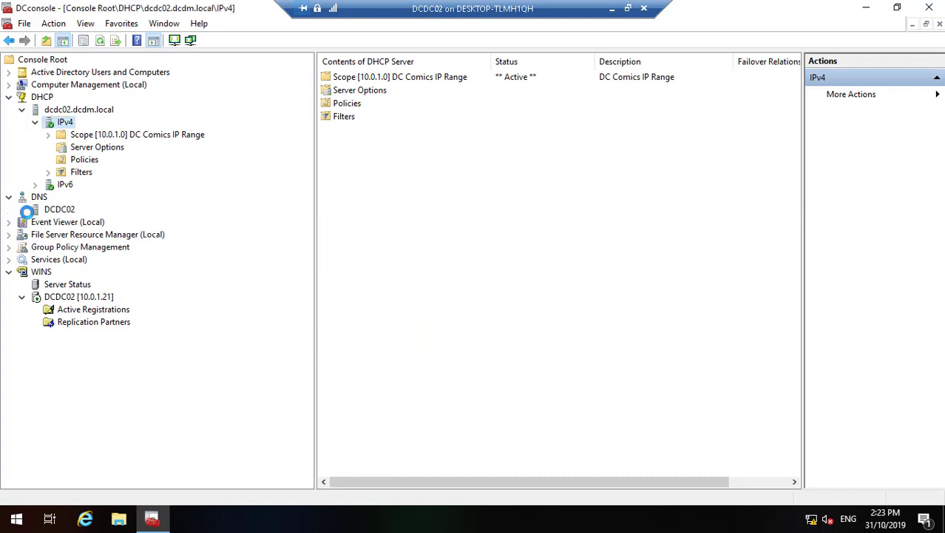
pyautogui.click(40, 210)
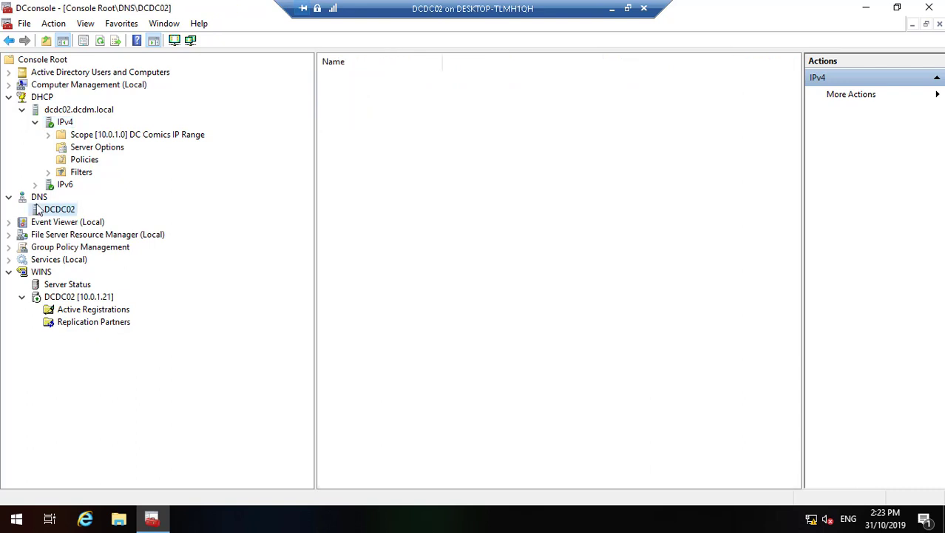
pyautogui.doubleClick(33, 211)
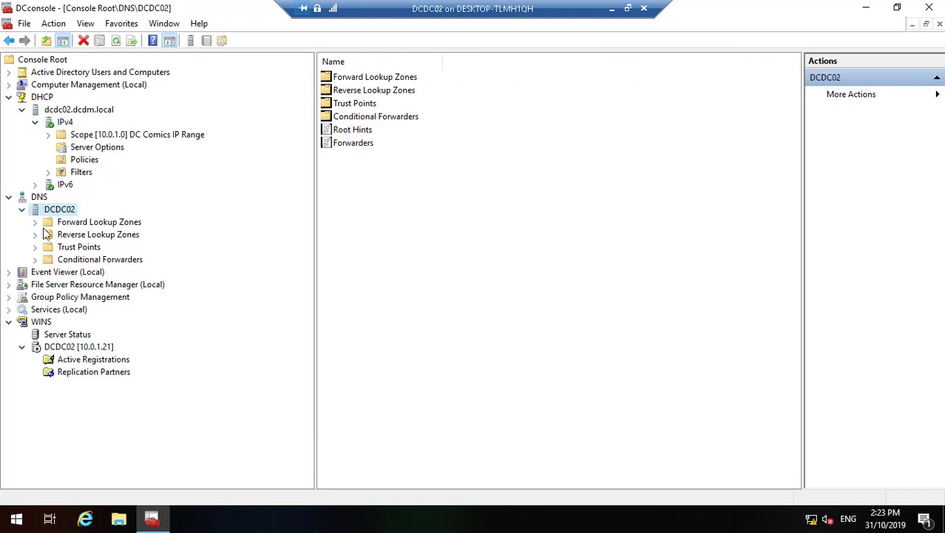
pyautogui.doubleClick(49, 234)
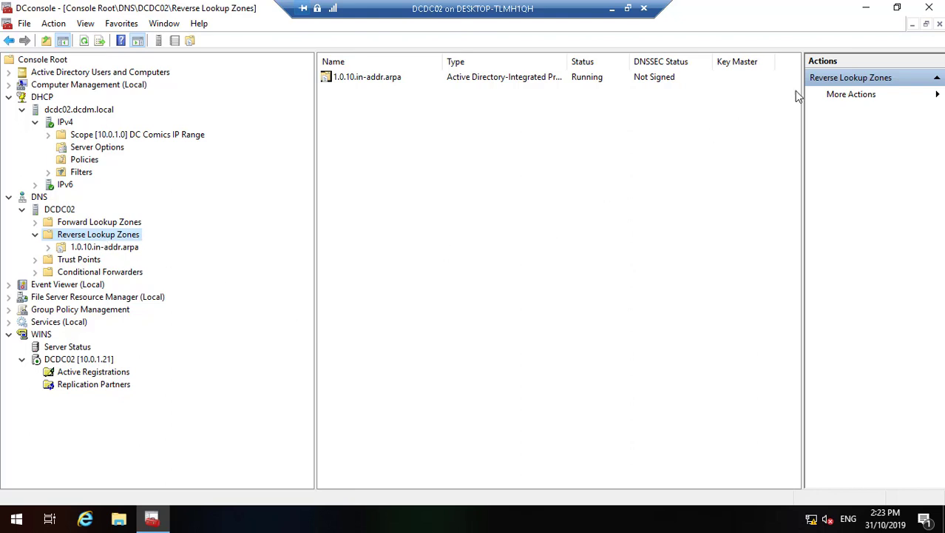
pyautogui.click(866, 7)
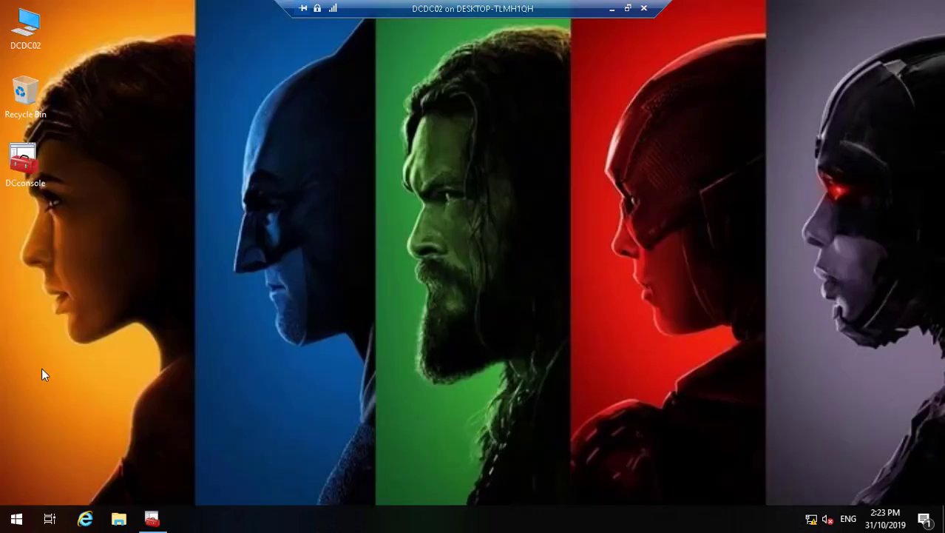
# Open the IPv4 properties of the DCTeam02 adapter via Network and Sharing Center.
pyautogui.click(16, 519)
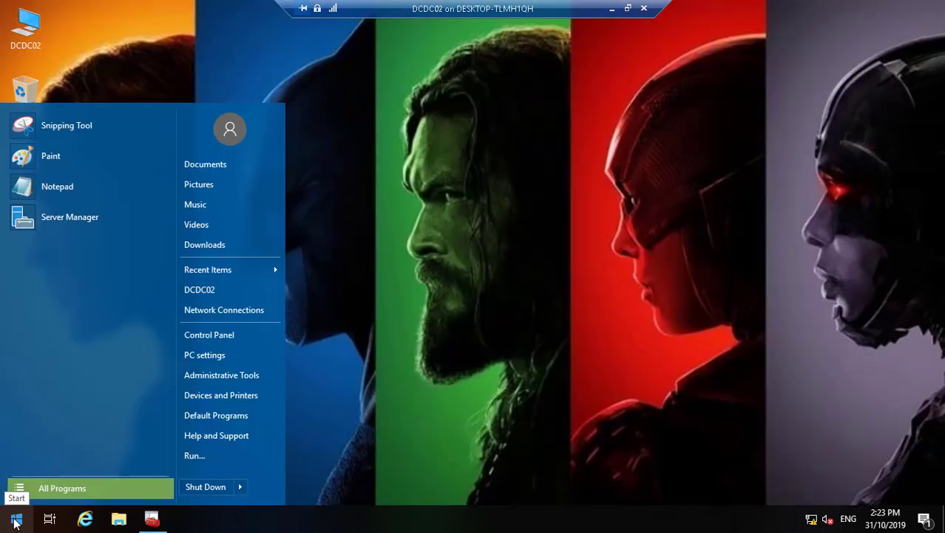
pyautogui.click(238, 336)
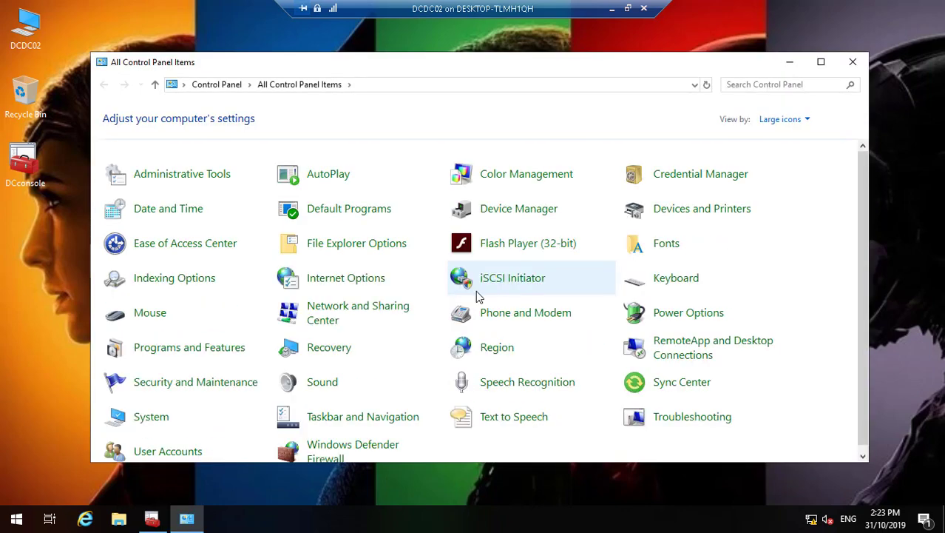
pyautogui.click(365, 316)
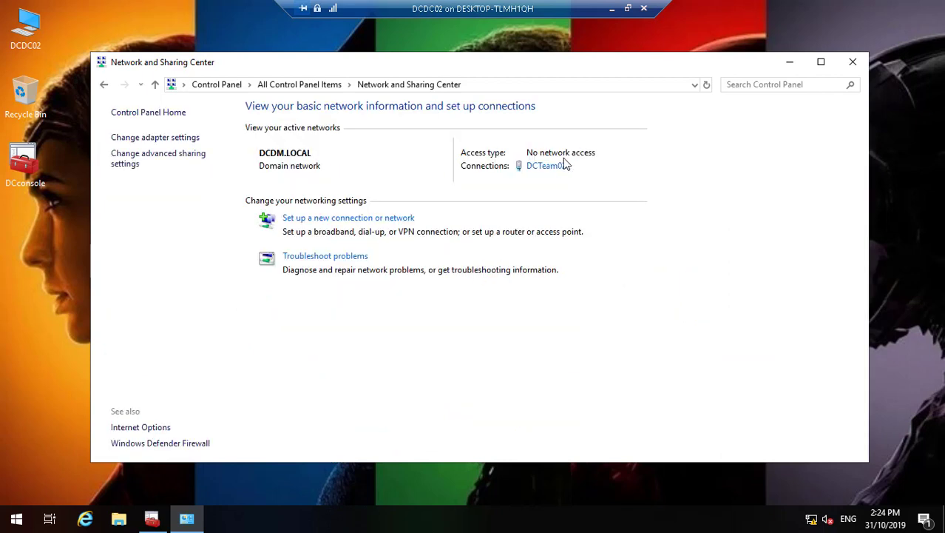
pyautogui.click(561, 167)
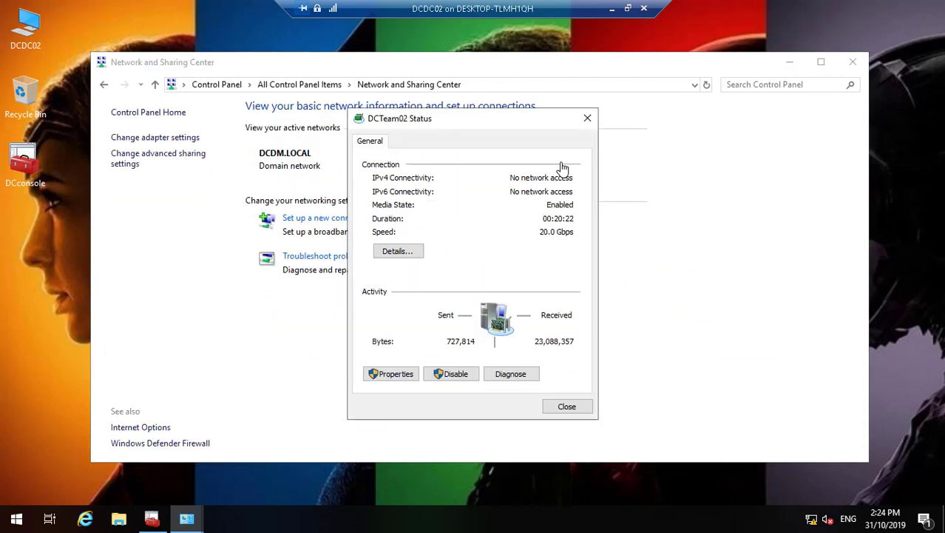
pyautogui.click(396, 374)
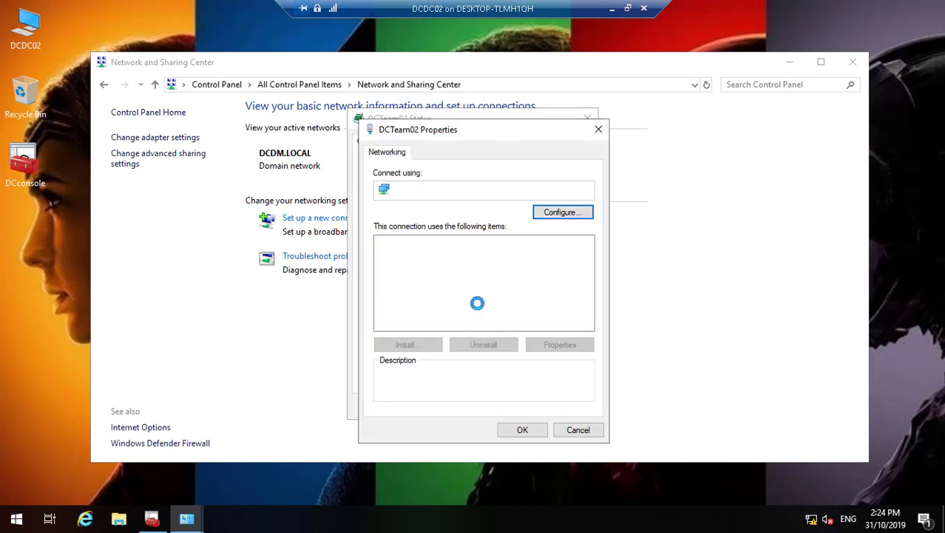
pyautogui.click(502, 301)
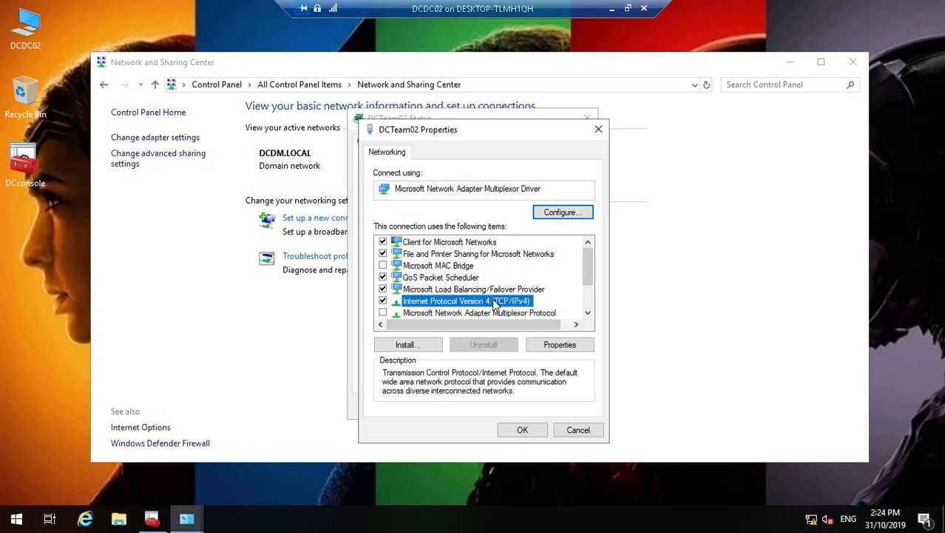
pyautogui.click(560, 345)
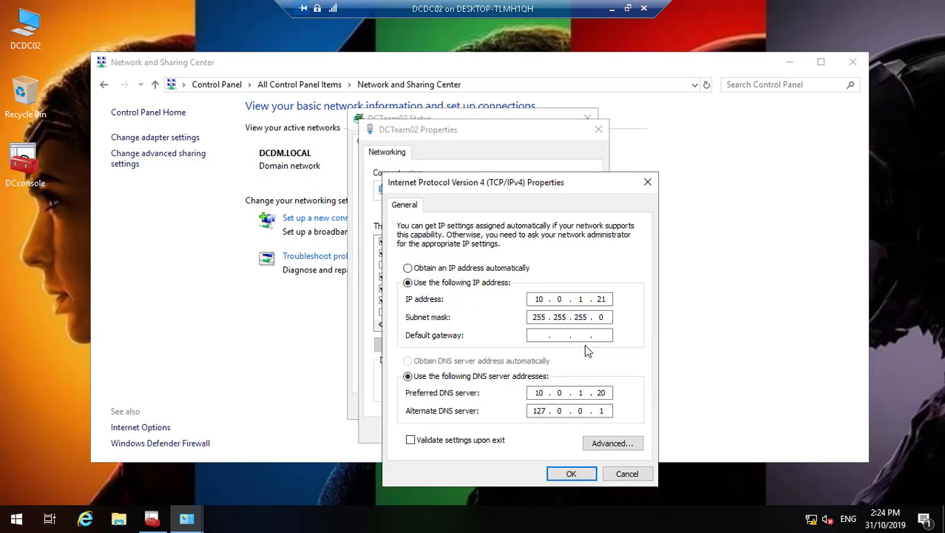
# Change the alternate DNS server to 10.0.1.21.
pyautogui.doubleClick(541, 410)
pyautogui.press('BackSpace')
pyautogui.write('10')
pyautogui.doubleClick(580, 411)
pyautogui.write('1')
pyautogui.click(603, 412)
pyautogui.write('21')
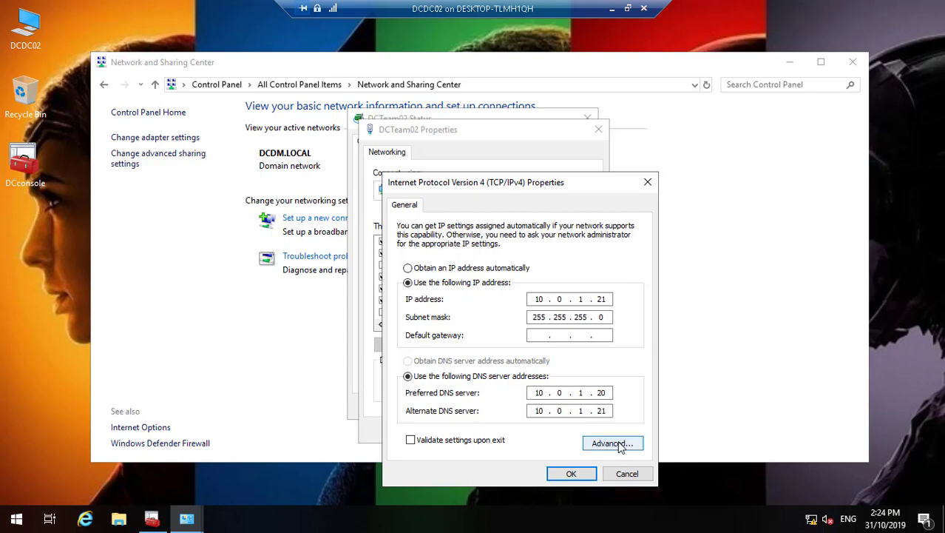
# In advanced TCP/IP settings, add 10.0.1.21 as a second WINS server.
pyautogui.click(613, 443)
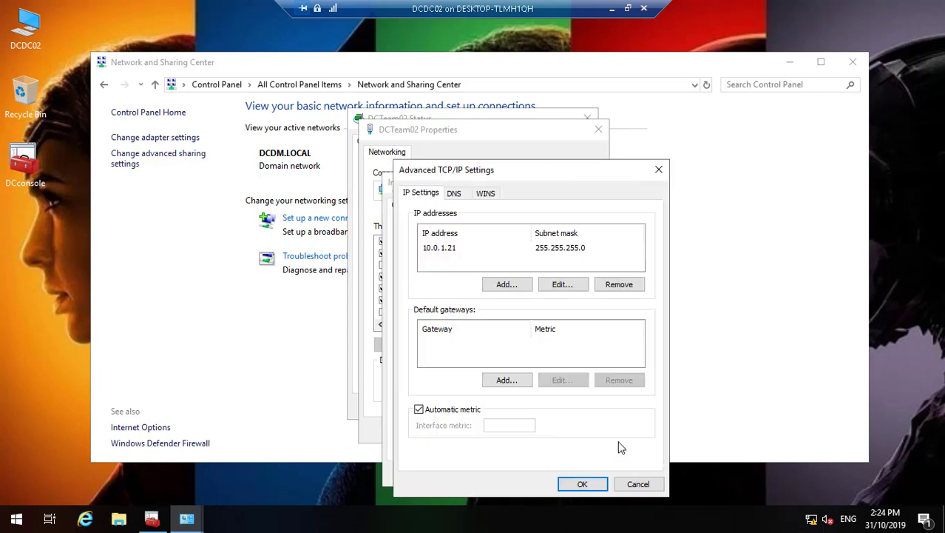
pyautogui.click(460, 198)
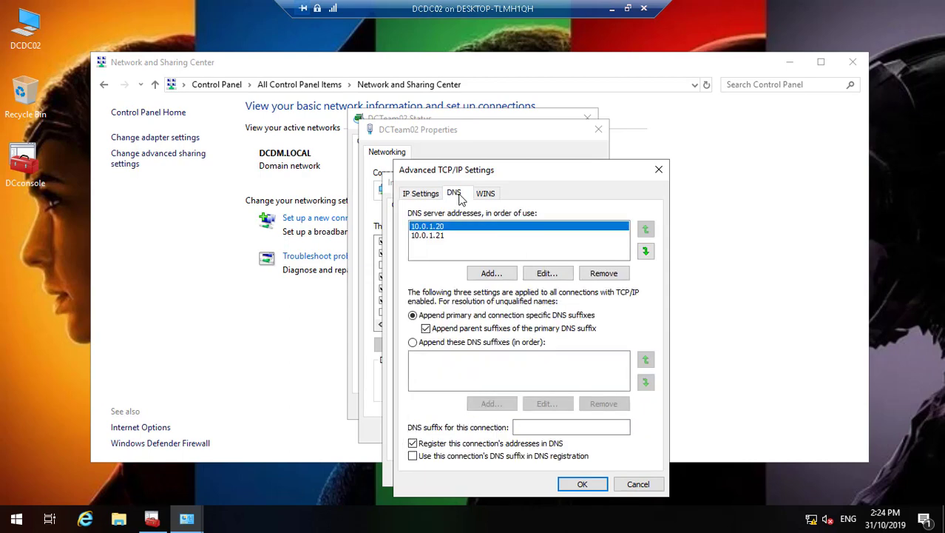
pyautogui.click(485, 194)
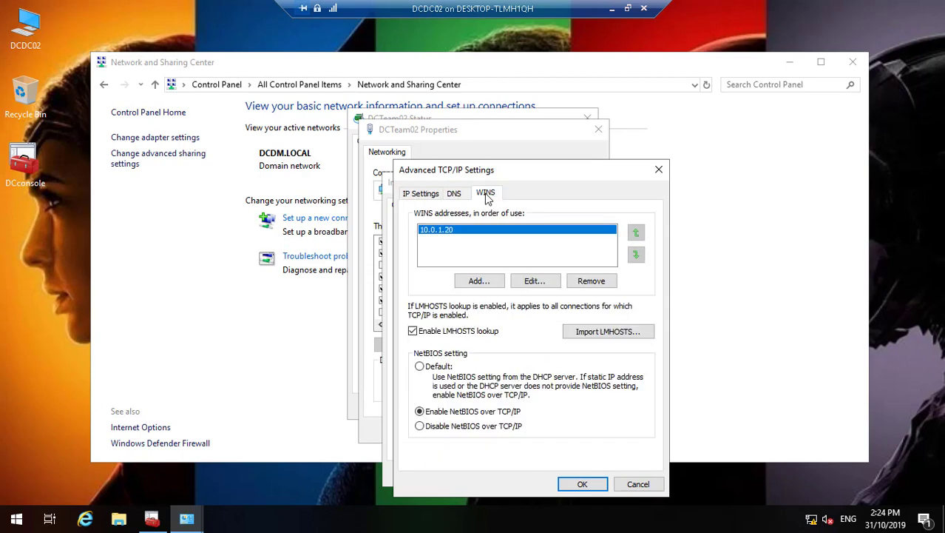
pyautogui.click(478, 281)
pyautogui.write('10 . 0 .  .')
pyautogui.click(469, 273)
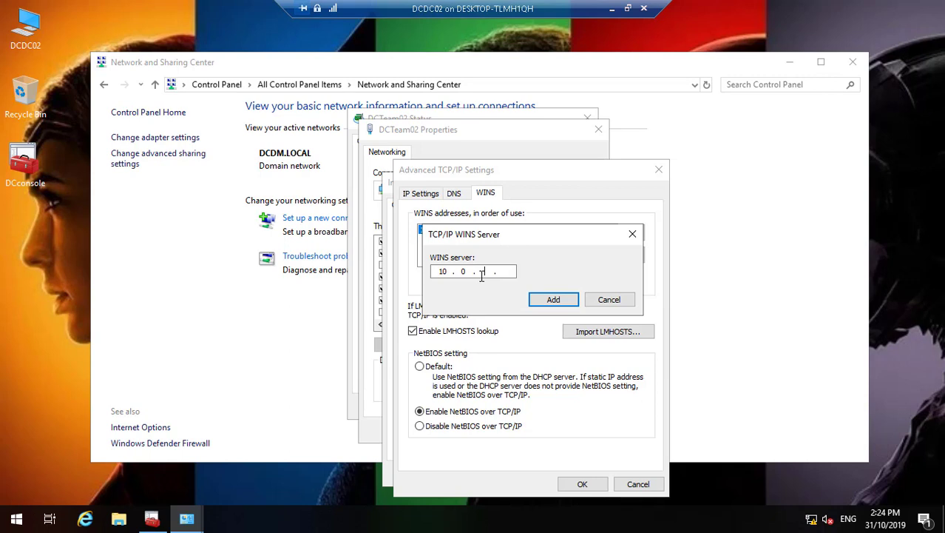
pyautogui.write('21')
pyautogui.click(553, 300)
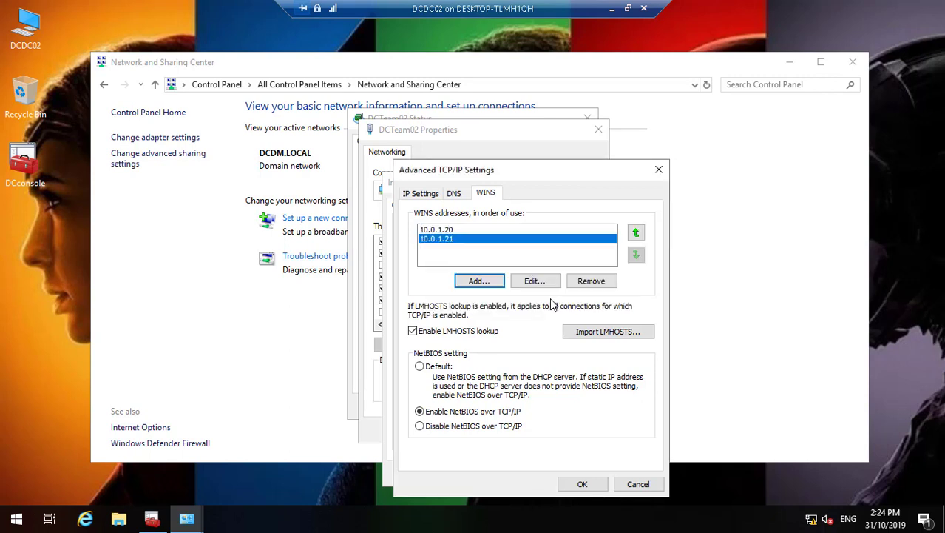
# Apply the new settings and close the adapter dialogs and Network and Sharing Center.
pyautogui.click(582, 485)
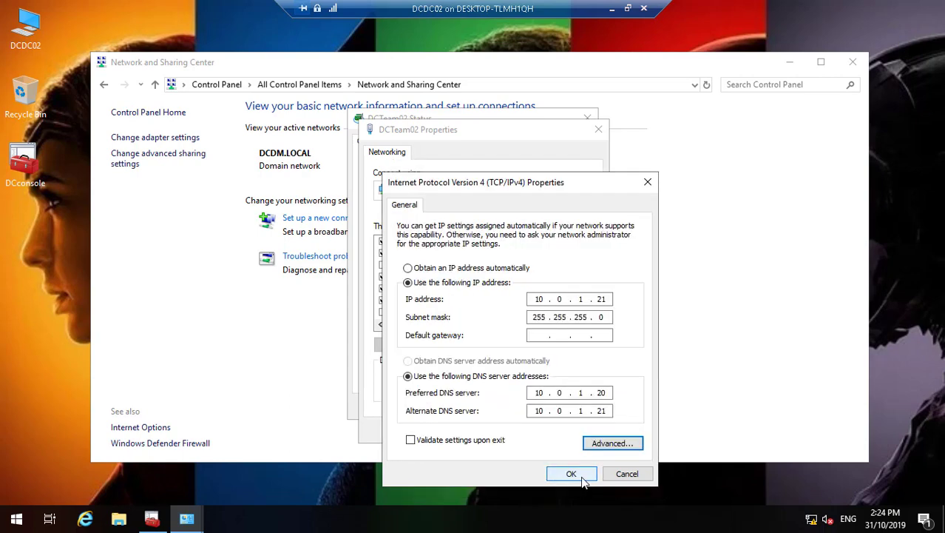
pyautogui.click(567, 474)
pyautogui.click(532, 432)
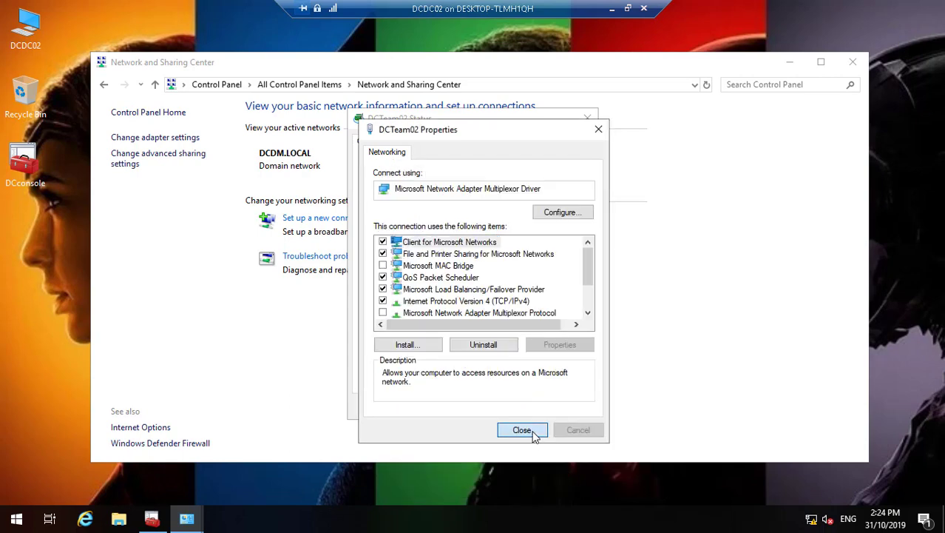
pyautogui.click(565, 407)
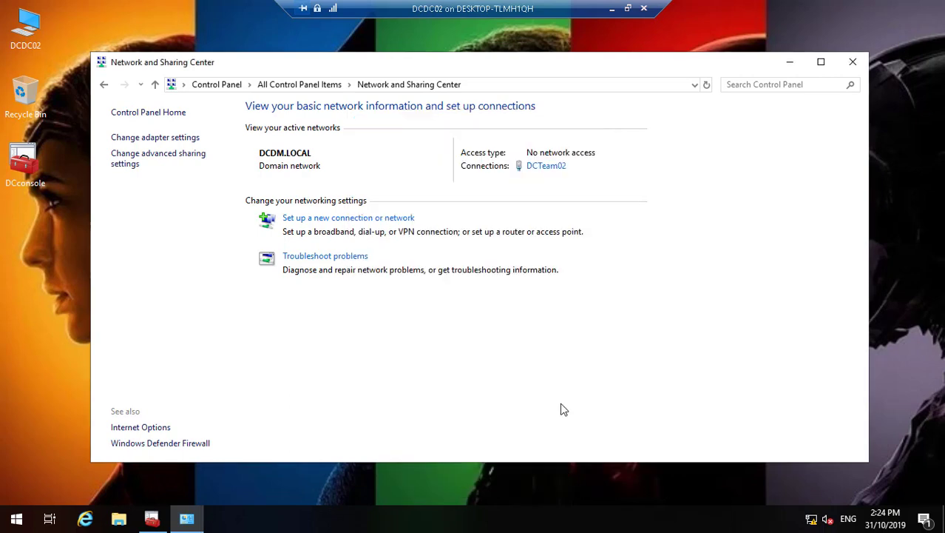
pyautogui.click(853, 63)
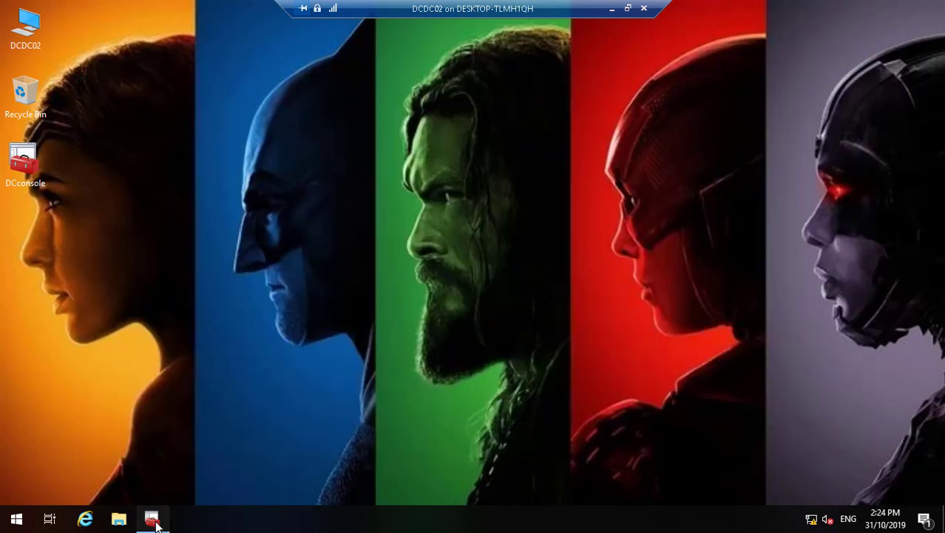
# Restore DCconsole and list the DCDM.LOCAL domain's Group Policy Objects.
pyautogui.click(157, 520)
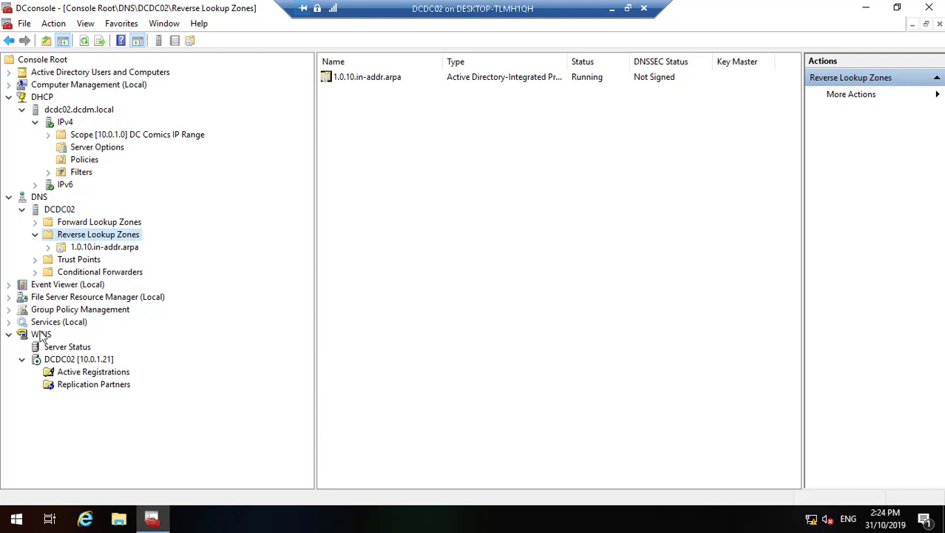
pyautogui.click(8, 309)
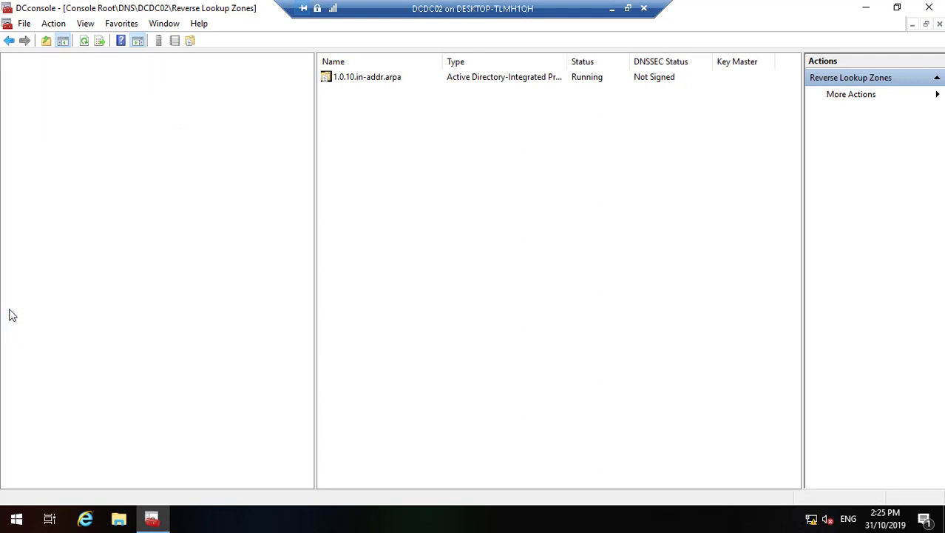
pyautogui.click(22, 322)
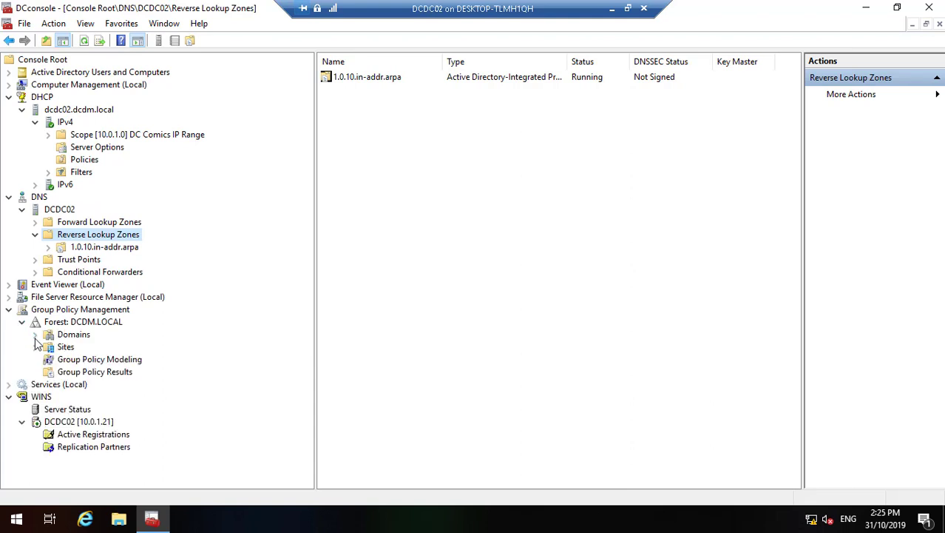
pyautogui.click(35, 335)
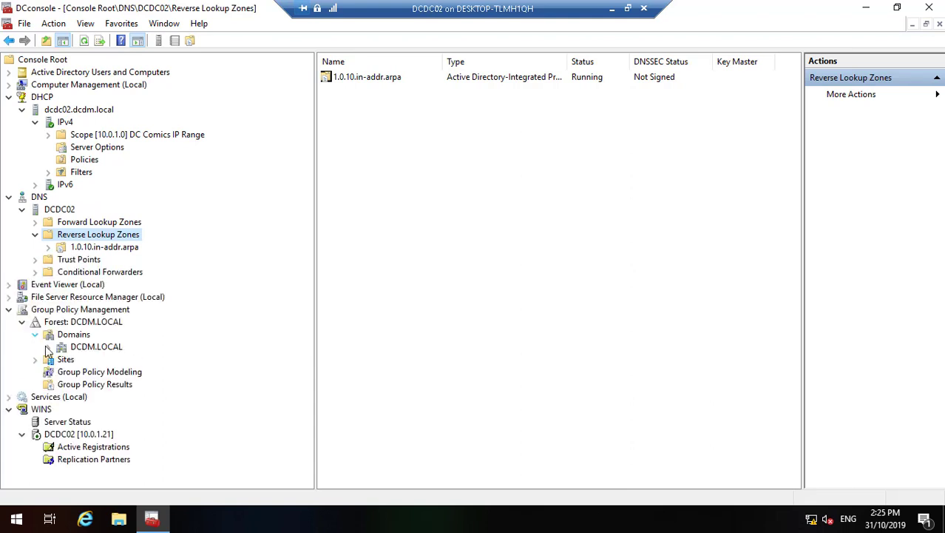
pyautogui.click(48, 346)
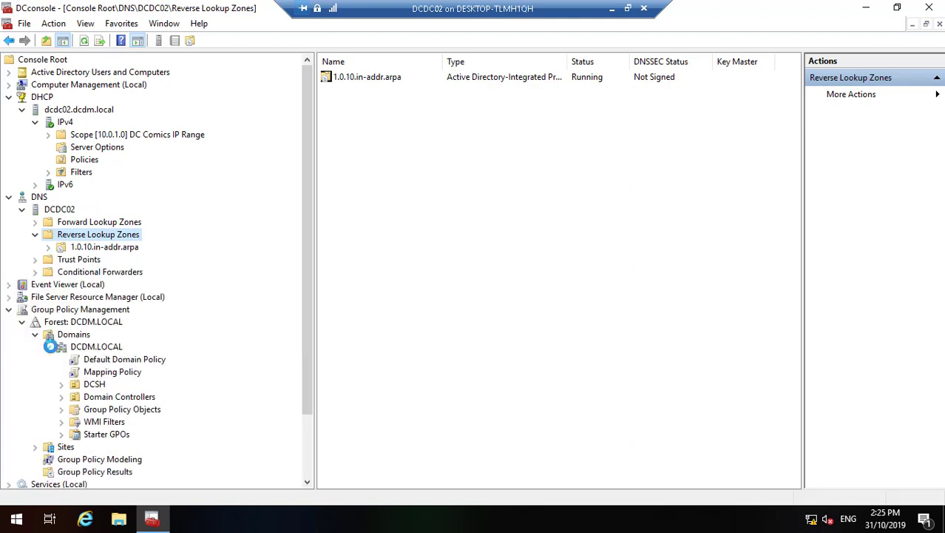
pyautogui.click(62, 409)
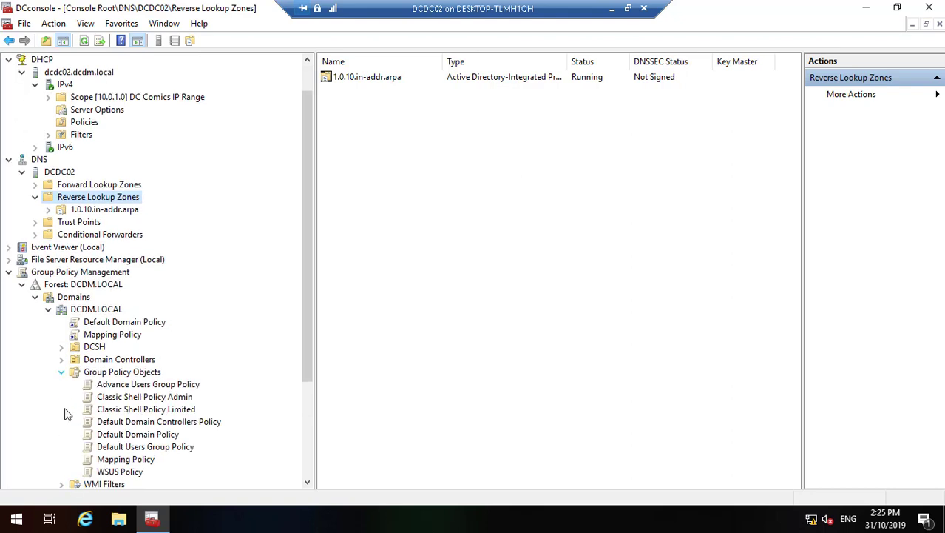
pyautogui.click(311, 80)
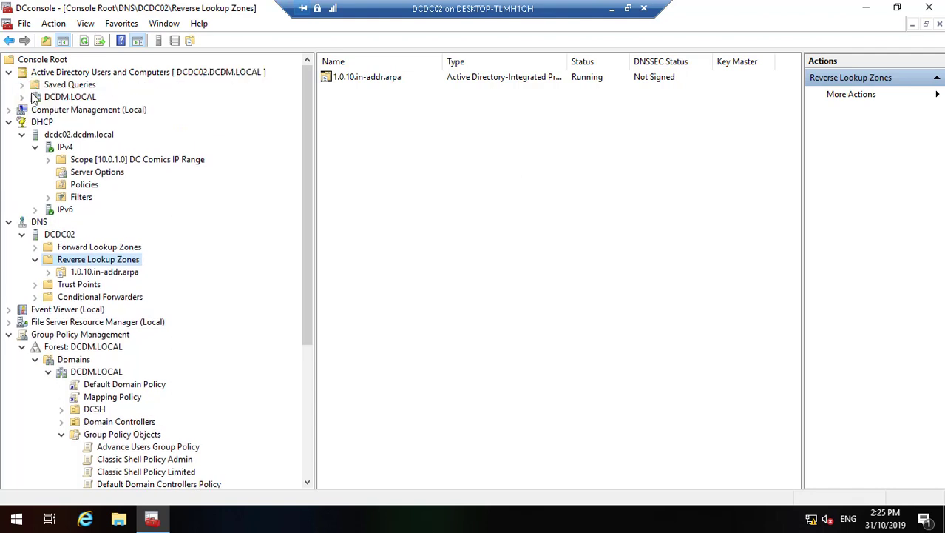
# Check the Terminals computers and the DCDC01/DCDC02 domain controllers, then minimize DCconsole.
pyautogui.click(22, 97)
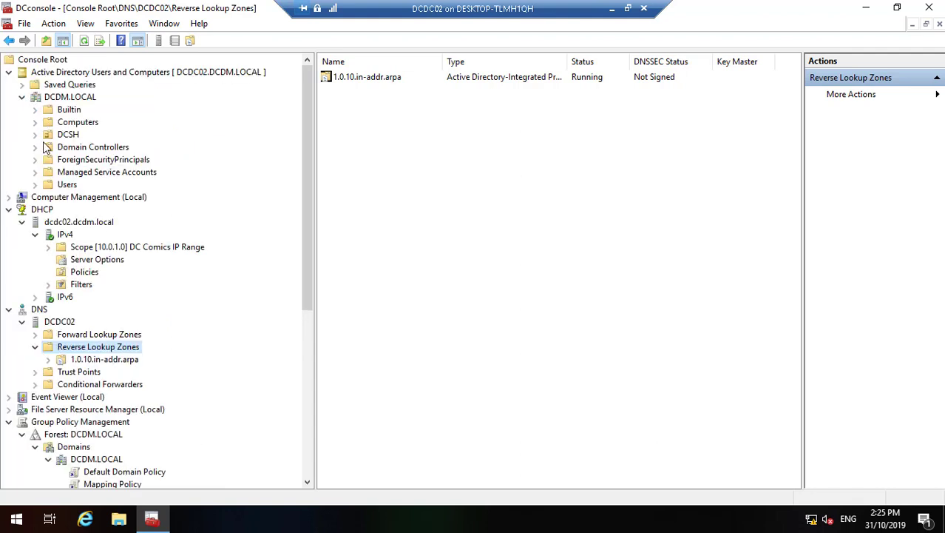
pyautogui.click(35, 135)
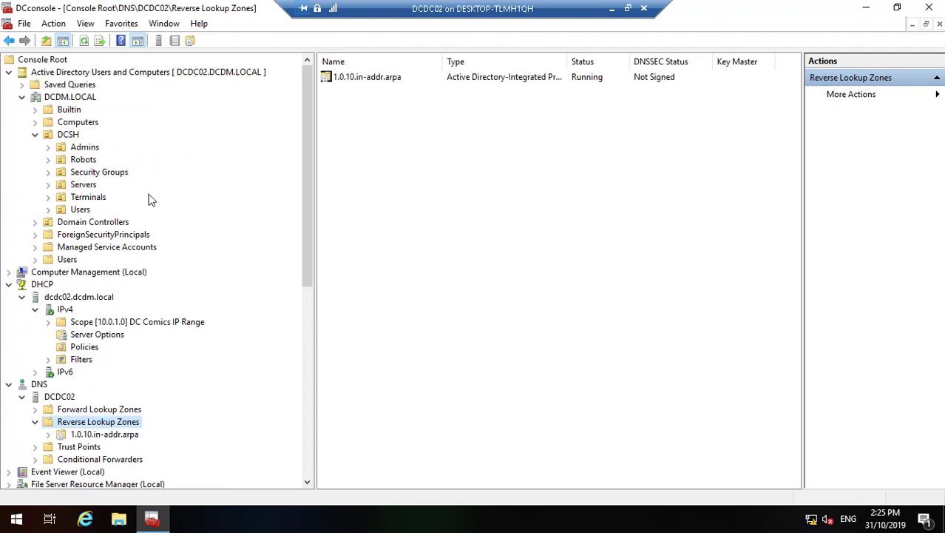
pyautogui.click(89, 198)
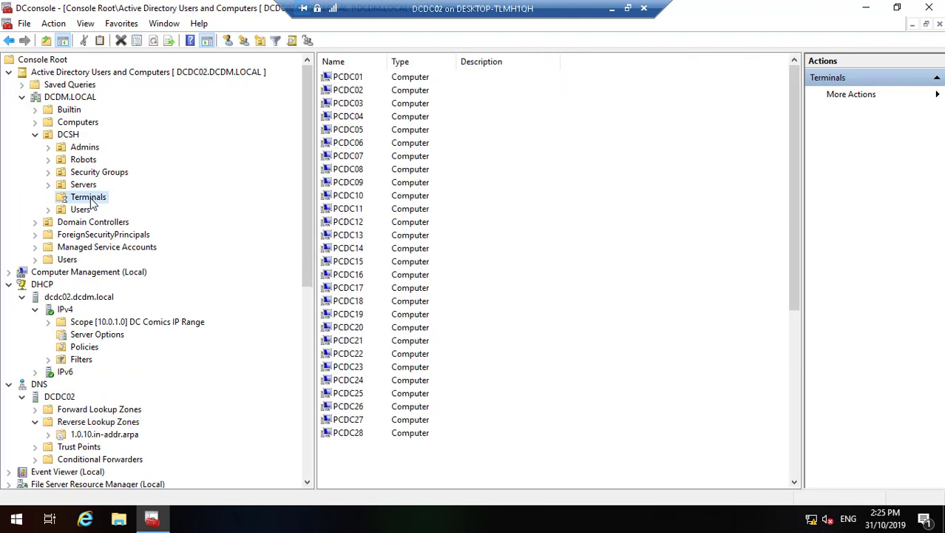
pyautogui.click(107, 224)
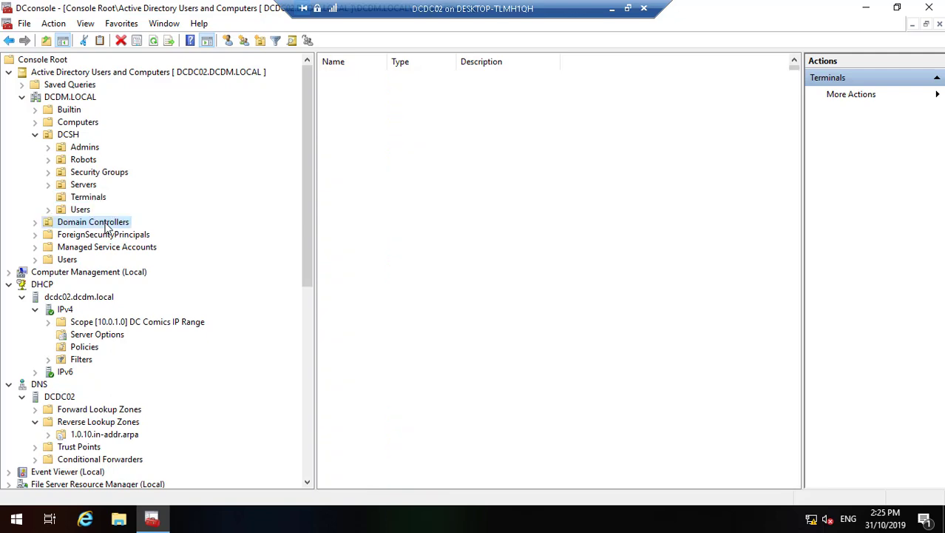
pyautogui.click(867, 8)
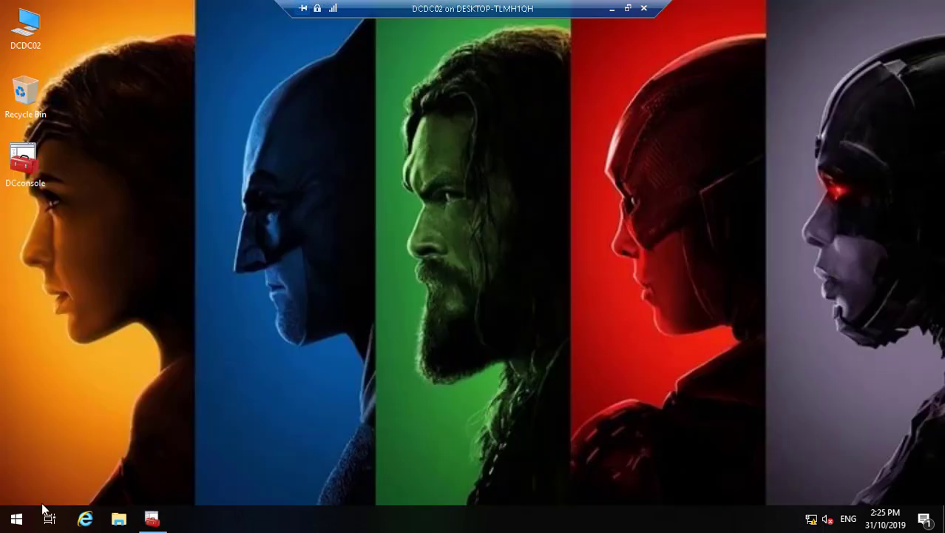
# Open \\dcdc01\GuestShare and browse DCgoogleDomainScripts > DCDomain > Scripts to check its contents.
pyautogui.rightClick(16, 517)
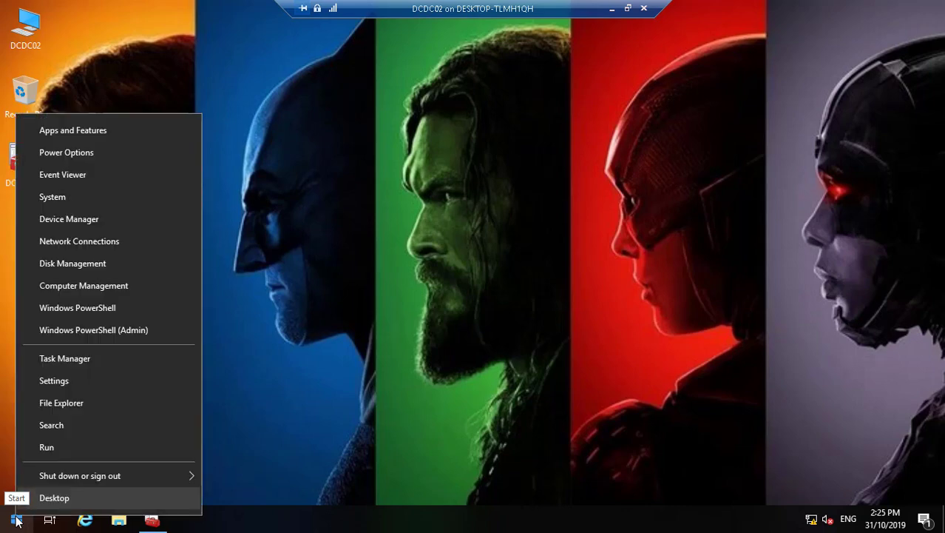
pyautogui.click(83, 444)
pyautogui.write('\\dcdc01\\')
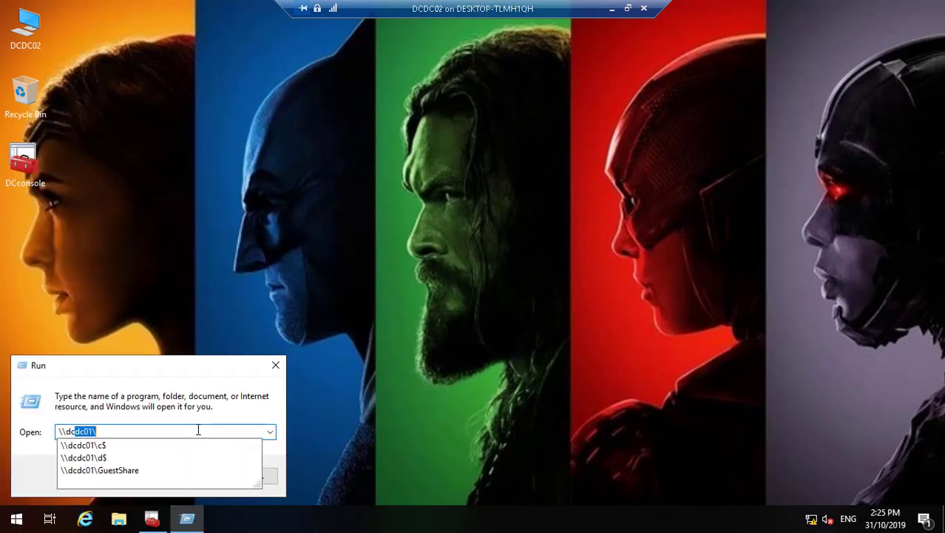
pyautogui.click(168, 471)
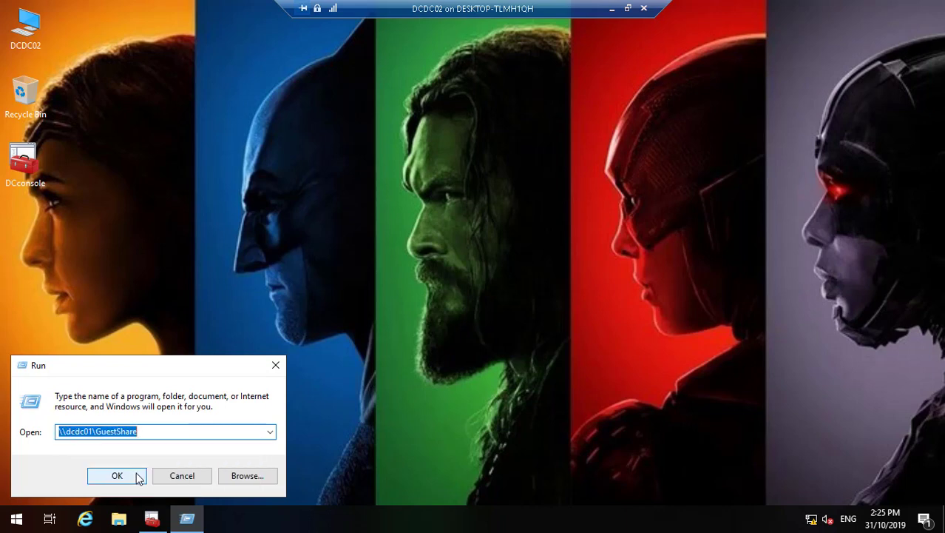
pyautogui.click(130, 477)
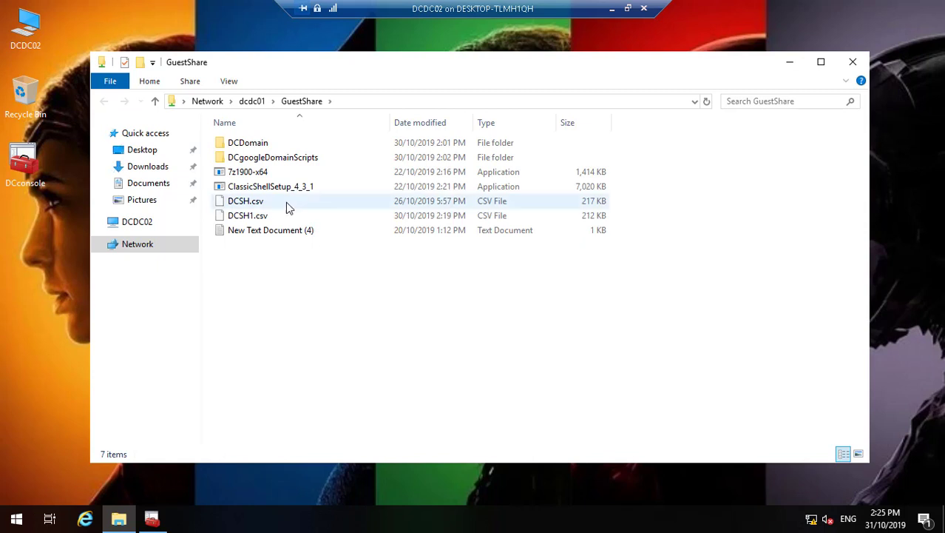
pyautogui.doubleClick(268, 157)
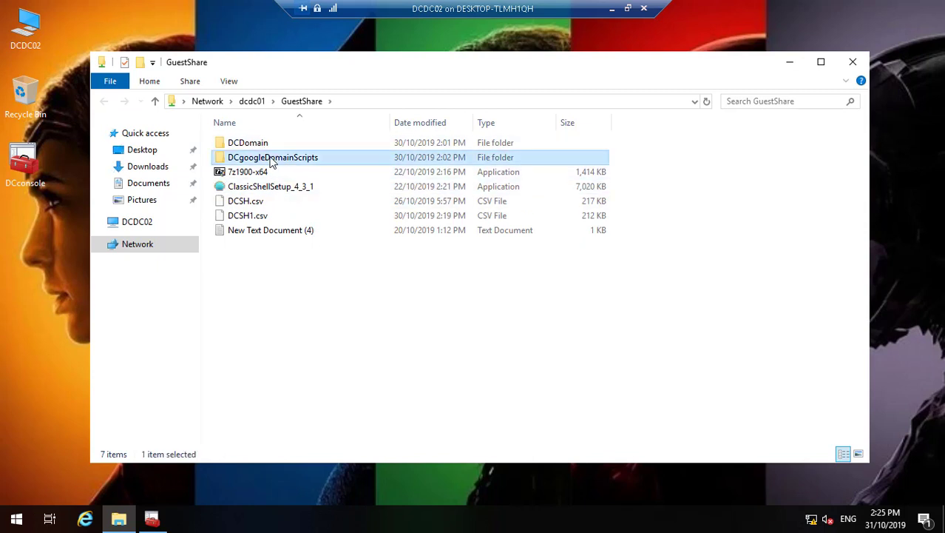
pyautogui.doubleClick(257, 144)
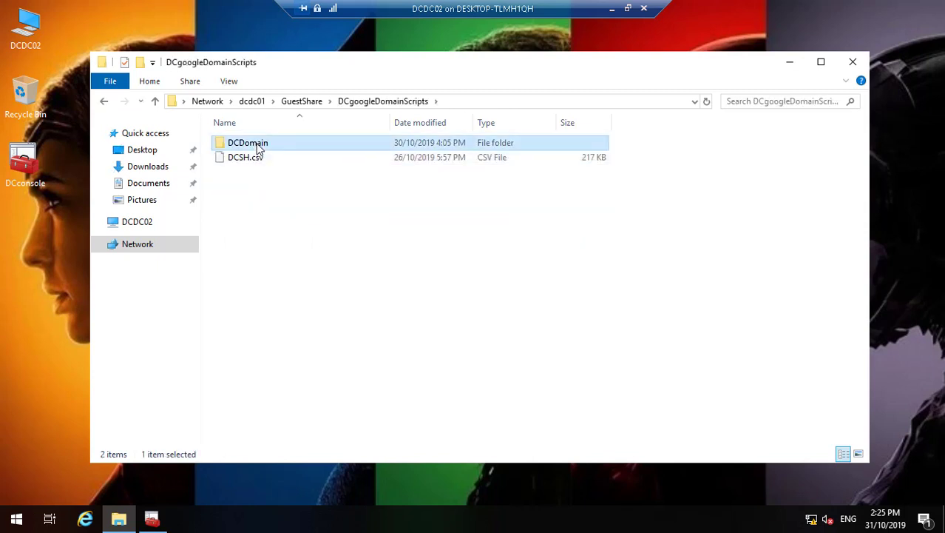
pyautogui.click(249, 216)
pyautogui.doubleClick(250, 216)
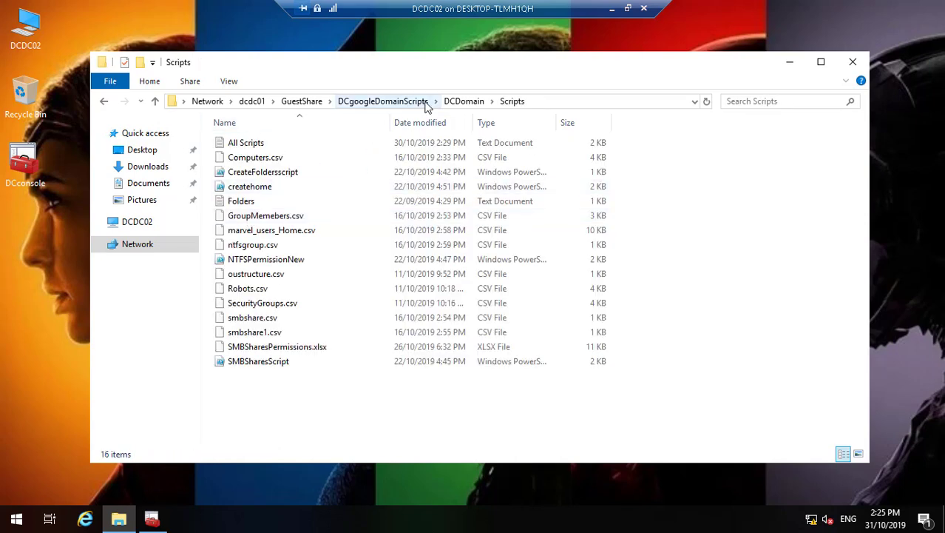
# Copy the Scripts folder from DCDomain and switch to DCDC02's own drives.
pyautogui.click(459, 104)
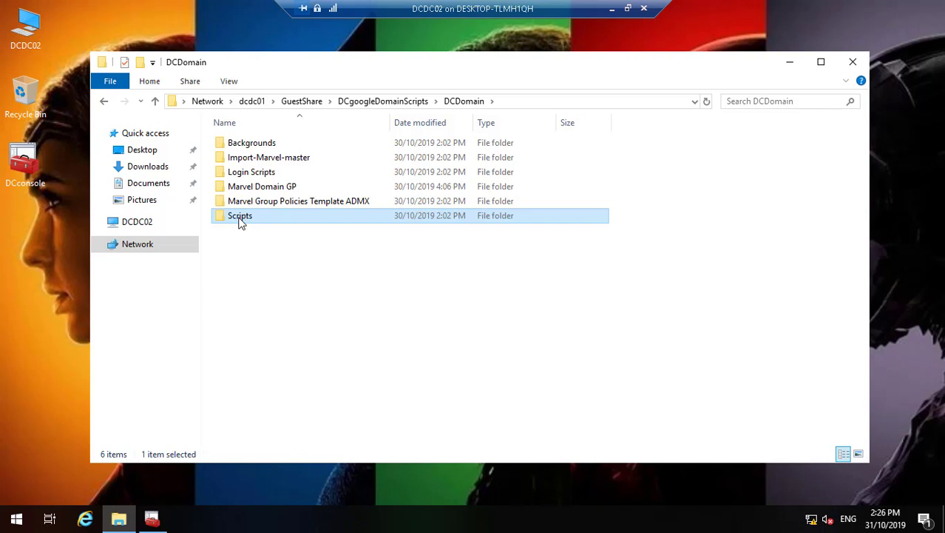
pyautogui.rightClick(240, 222)
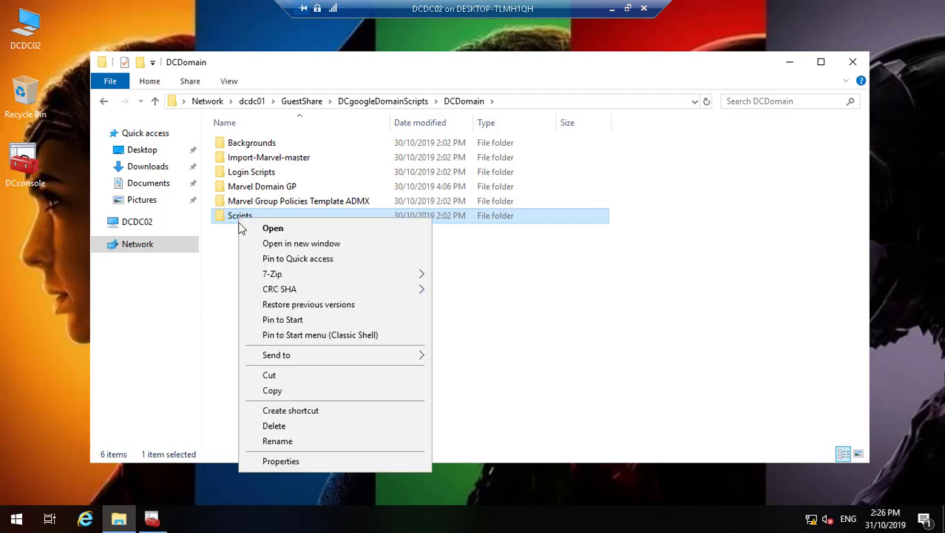
pyautogui.click(319, 390)
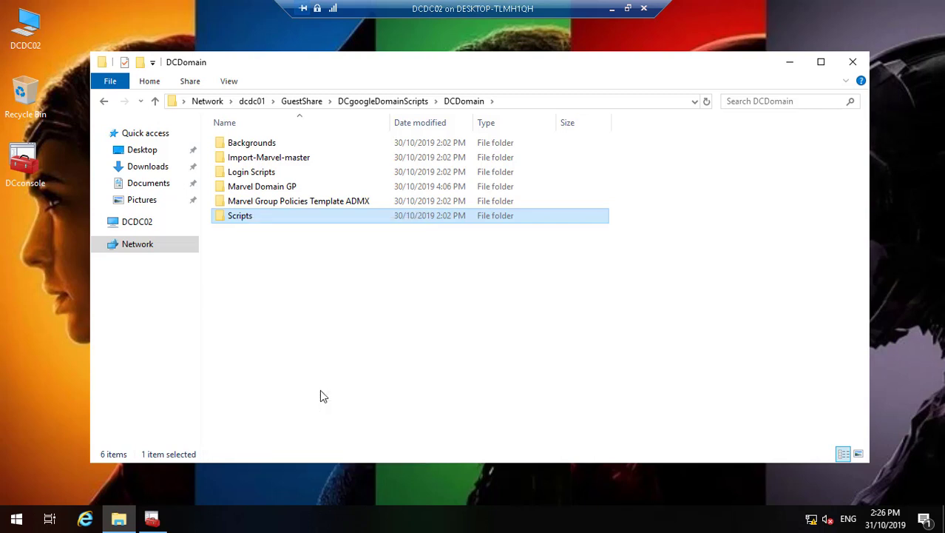
pyautogui.click(136, 222)
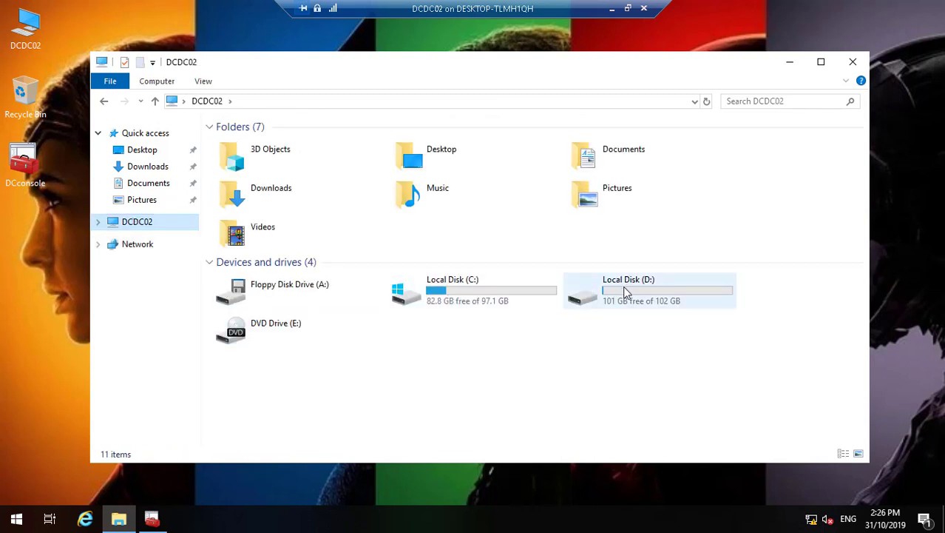
# Paste the Scripts folder into the empty Local Disk (D:).
pyautogui.click(623, 285)
pyautogui.doubleClick(623, 286)
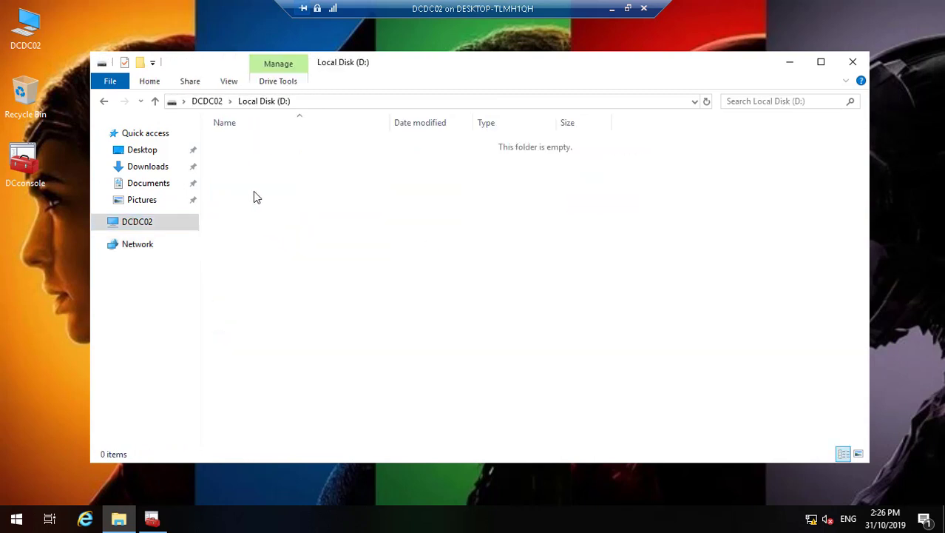
pyautogui.rightClick(255, 195)
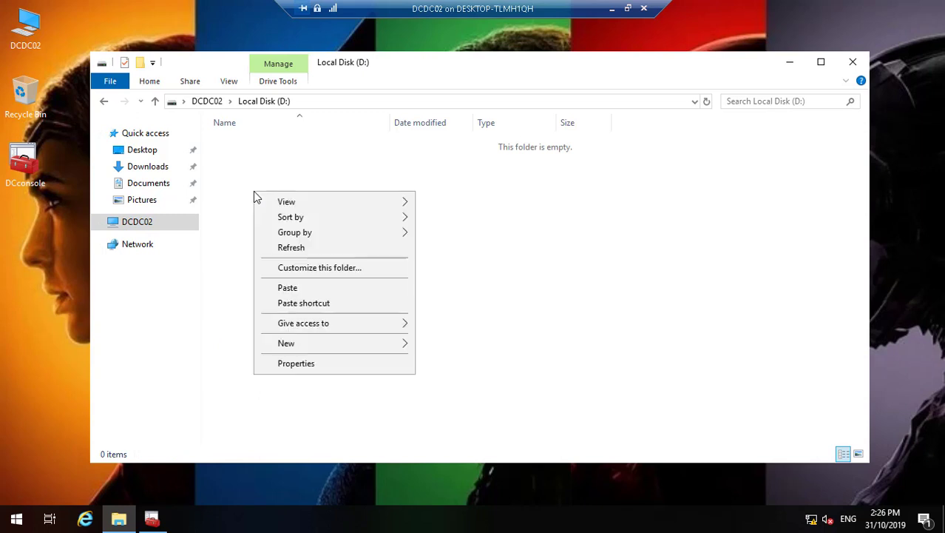
pyautogui.click(330, 289)
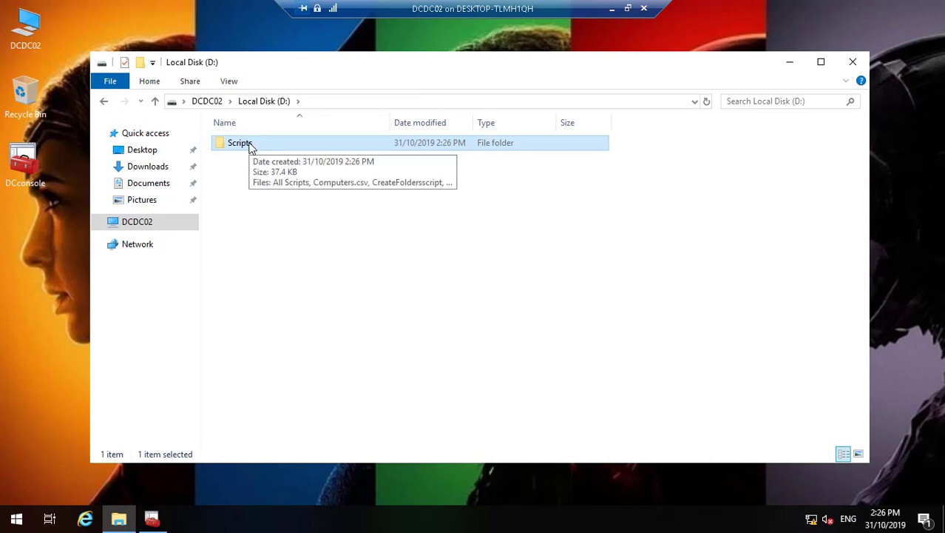
# Open the copied createhome script for editing in PowerShell ISE.
pyautogui.doubleClick(250, 145)
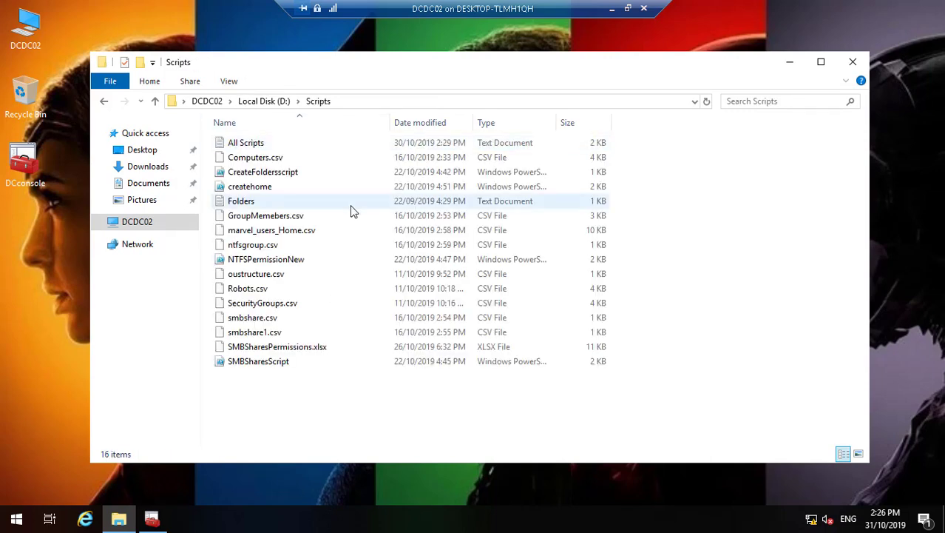
pyautogui.click(280, 177)
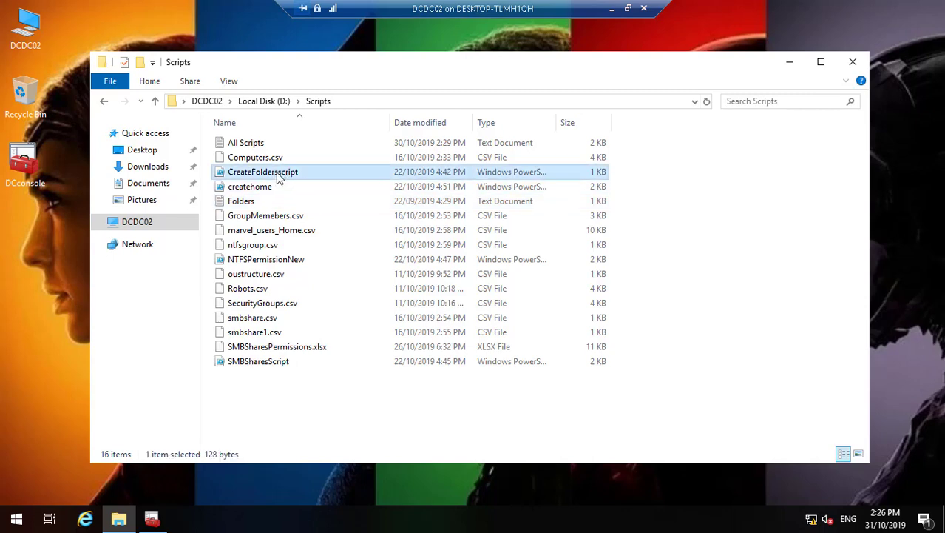
pyautogui.click(264, 189)
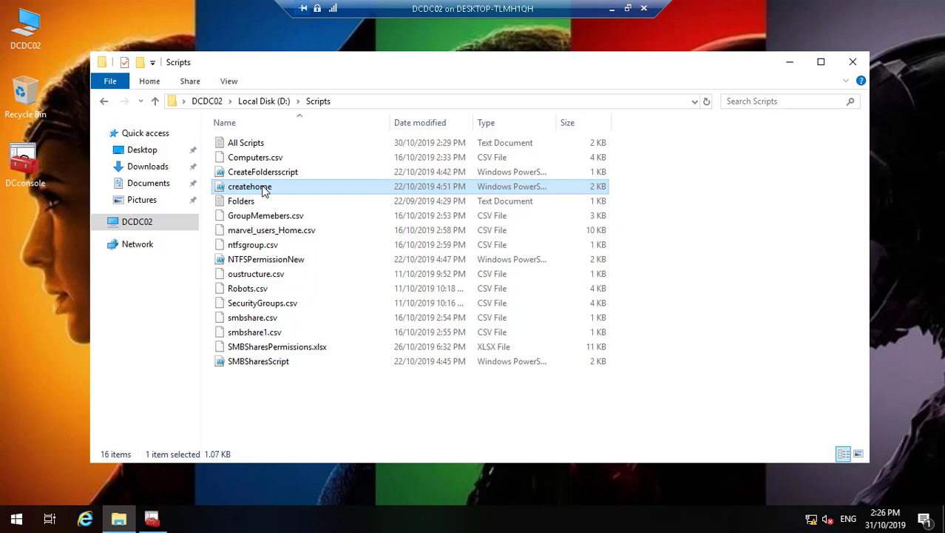
pyautogui.rightClick(262, 185)
pyautogui.click(298, 226)
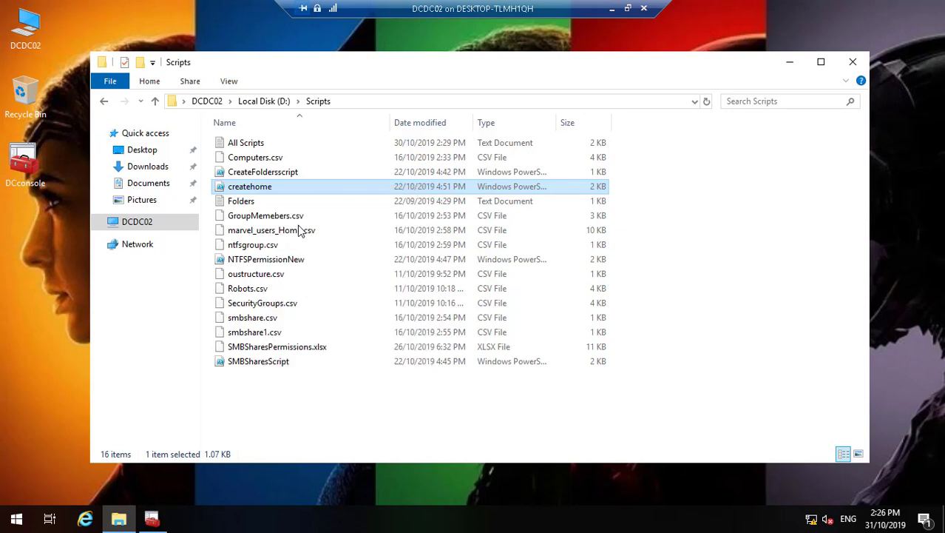
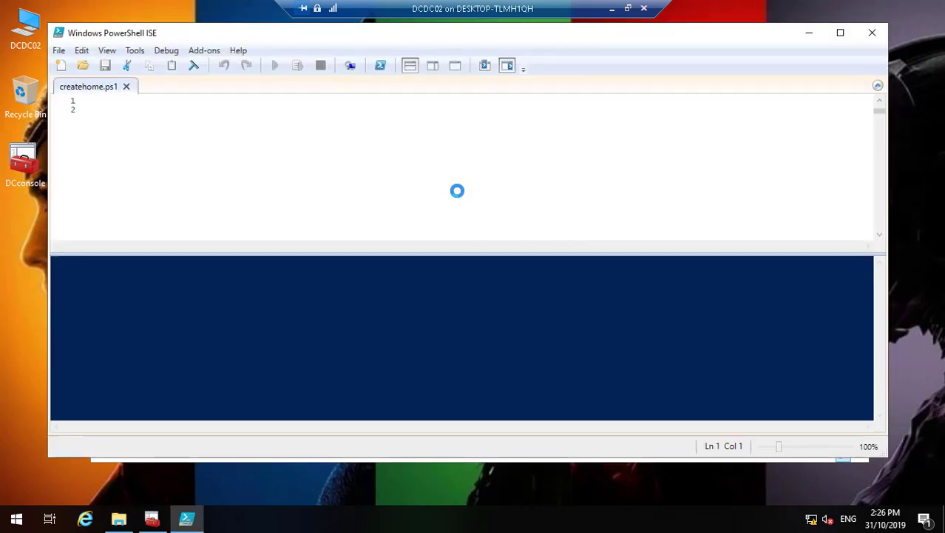
# Run createhome.ps1 and check marvel_users_Home.csv in the Scripts folder.
pyautogui.press('F5')
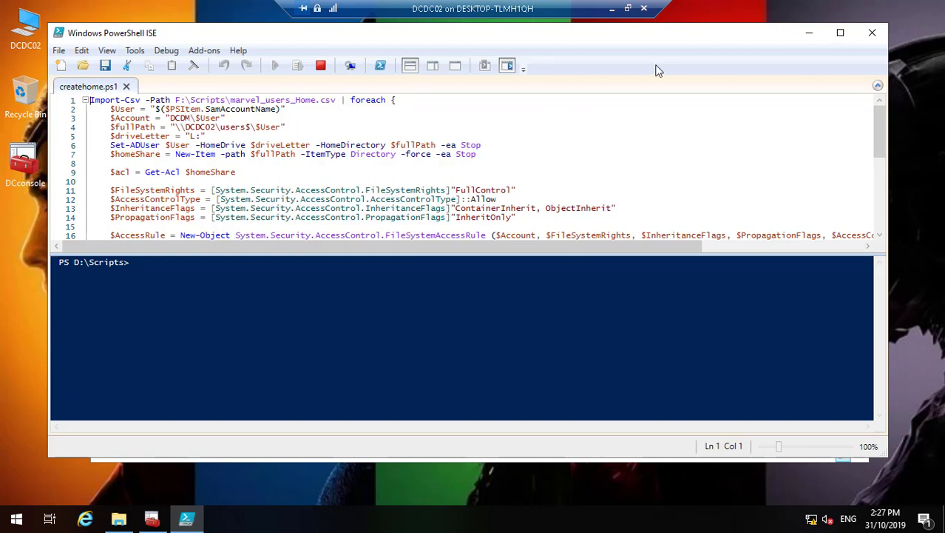
pyautogui.click(808, 34)
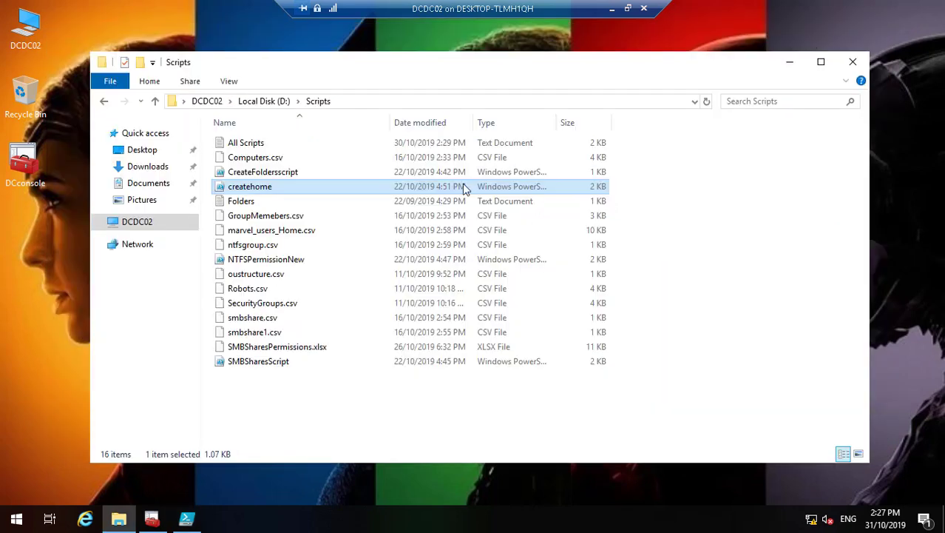
pyautogui.click(293, 236)
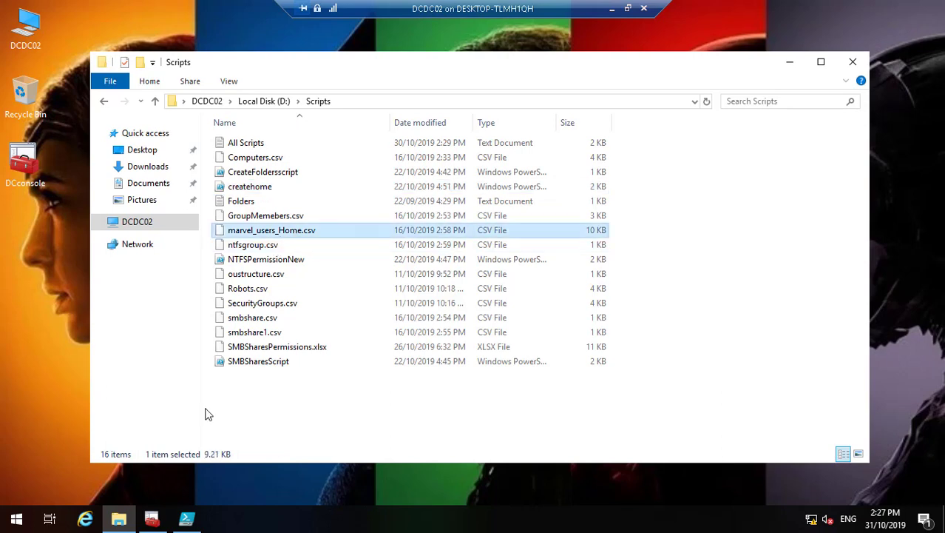
# Change createhome.ps1's Import-Csv path from F: to D:\Scripts\marvel_users_Home.csv and save it.
pyautogui.click(188, 518)
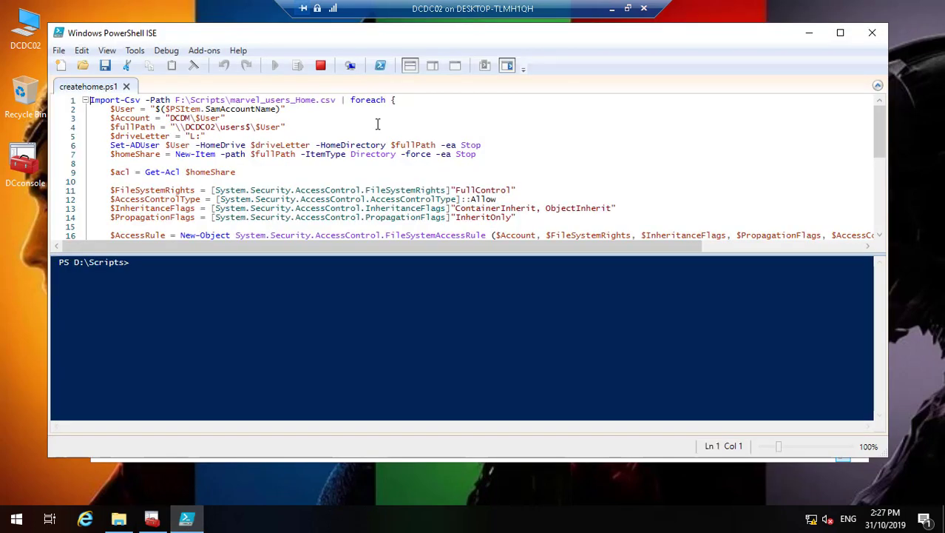
pyautogui.click(180, 102)
pyautogui.press('BackSpace')
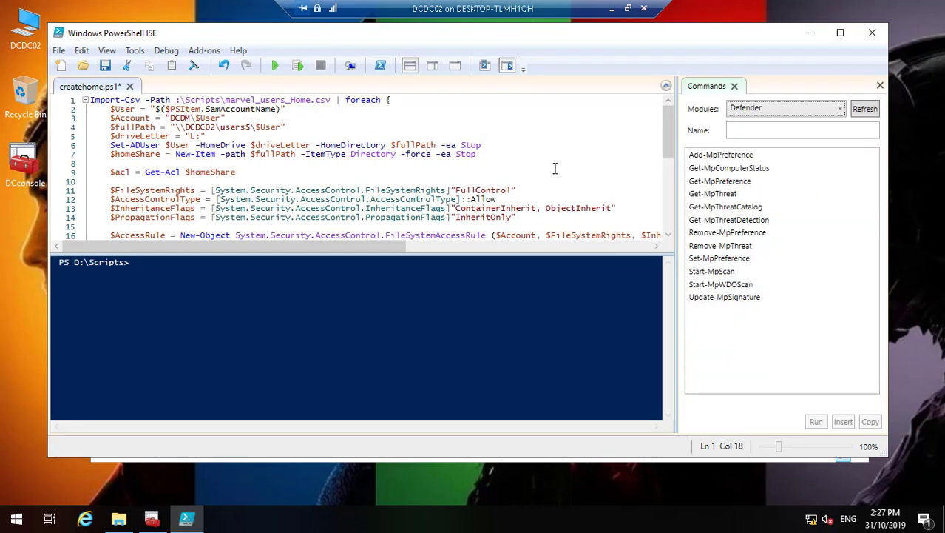
pyautogui.click(881, 86)
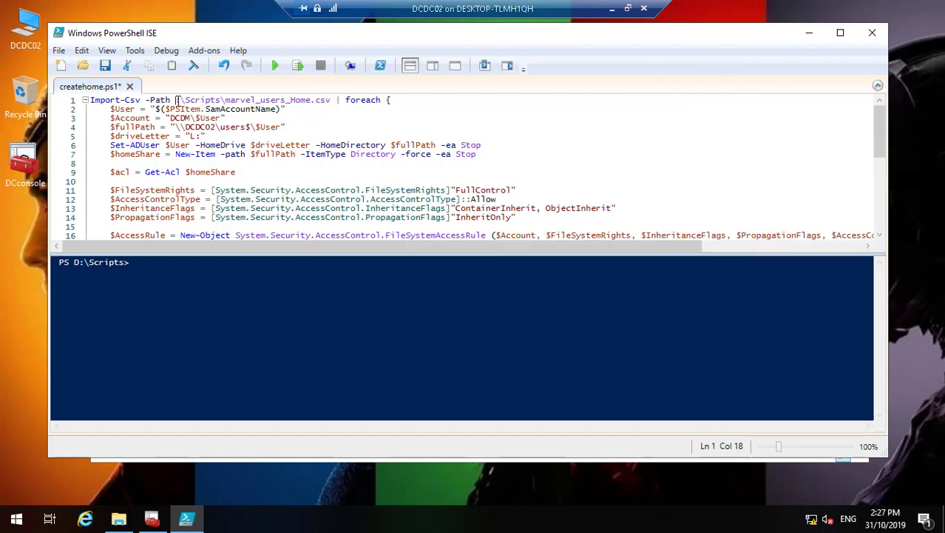
pyautogui.write('D:')
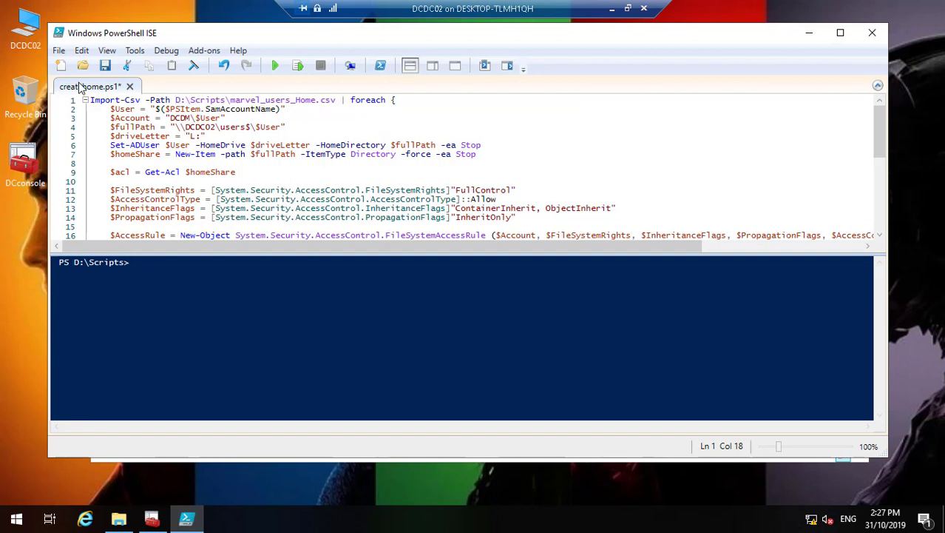
pyautogui.click(106, 67)
pyautogui.click(809, 36)
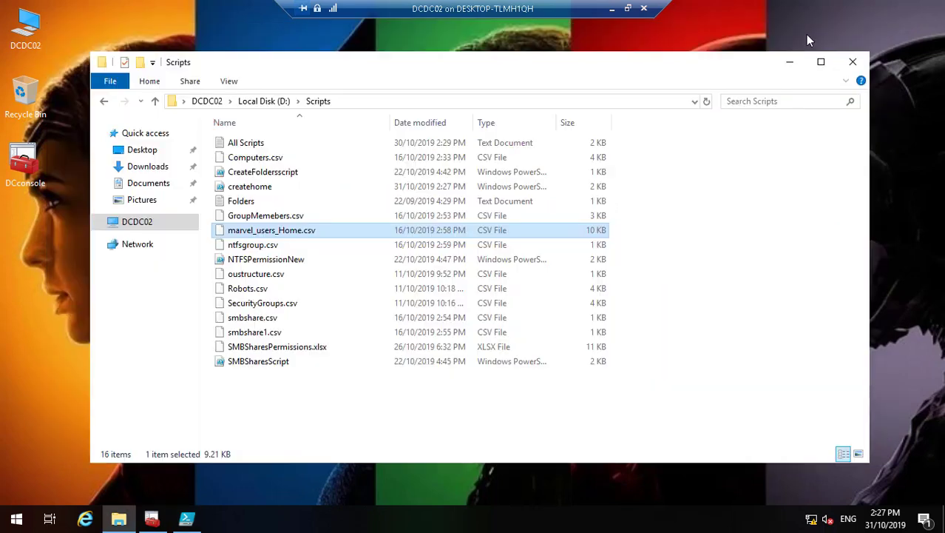
# Create a new folder named users at the root of Local Disk (D:).
pyautogui.click(264, 101)
pyautogui.rightClick(266, 198)
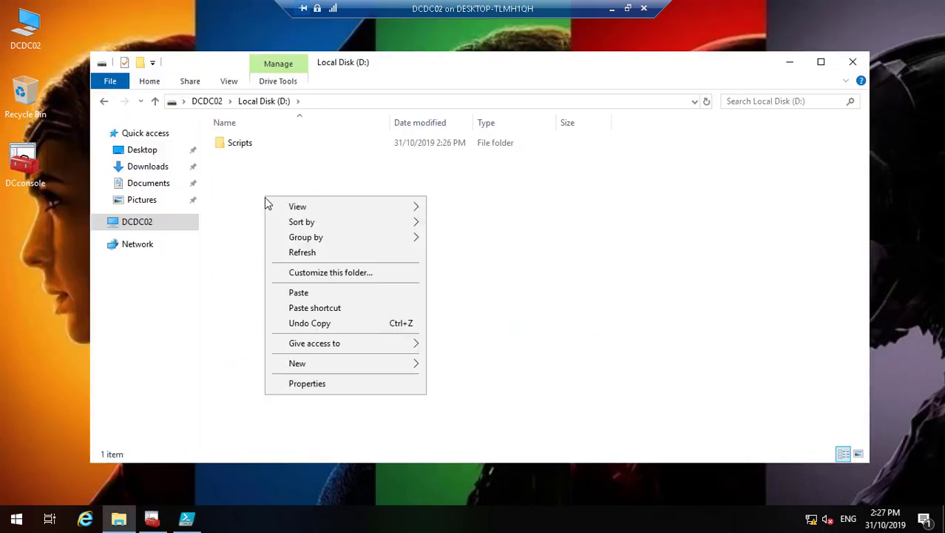
pyautogui.moveTo(401, 370)
pyautogui.click(450, 370)
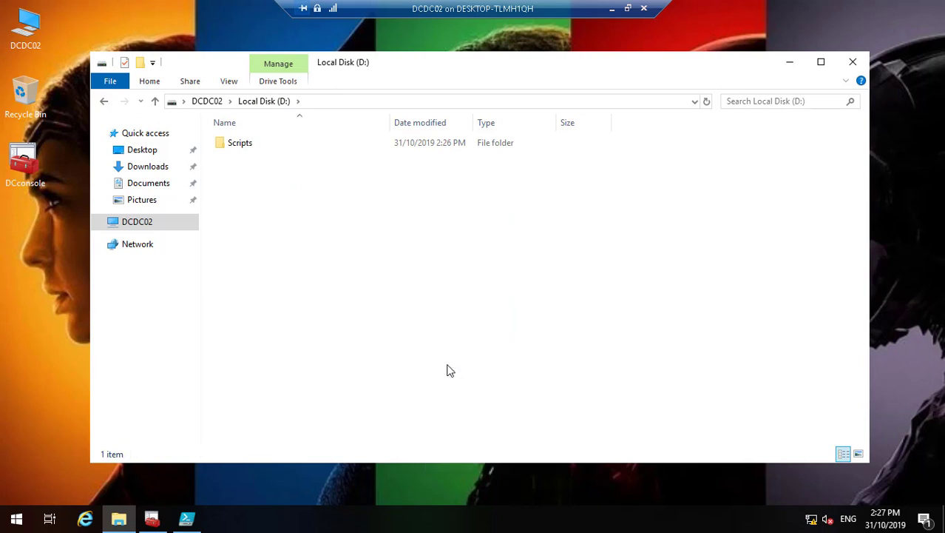
pyautogui.write('users')
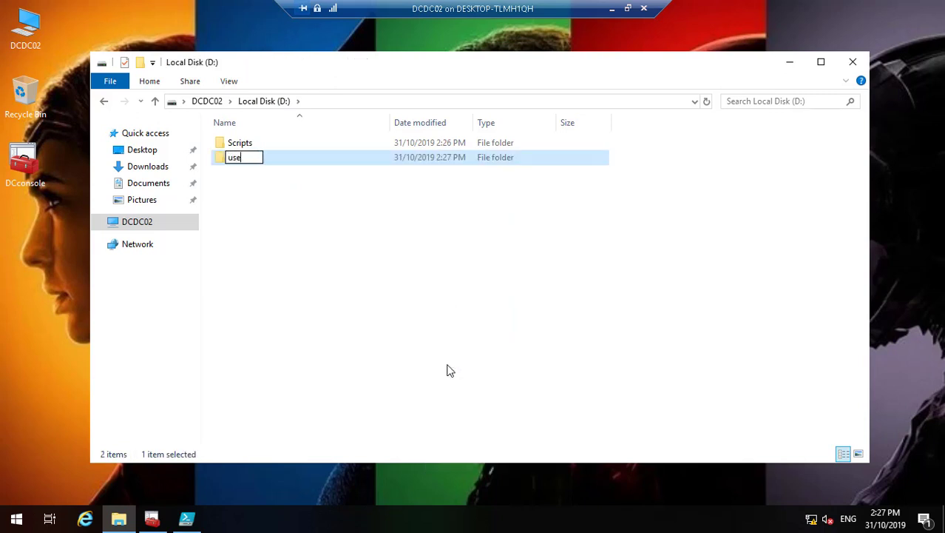
pyautogui.click(386, 345)
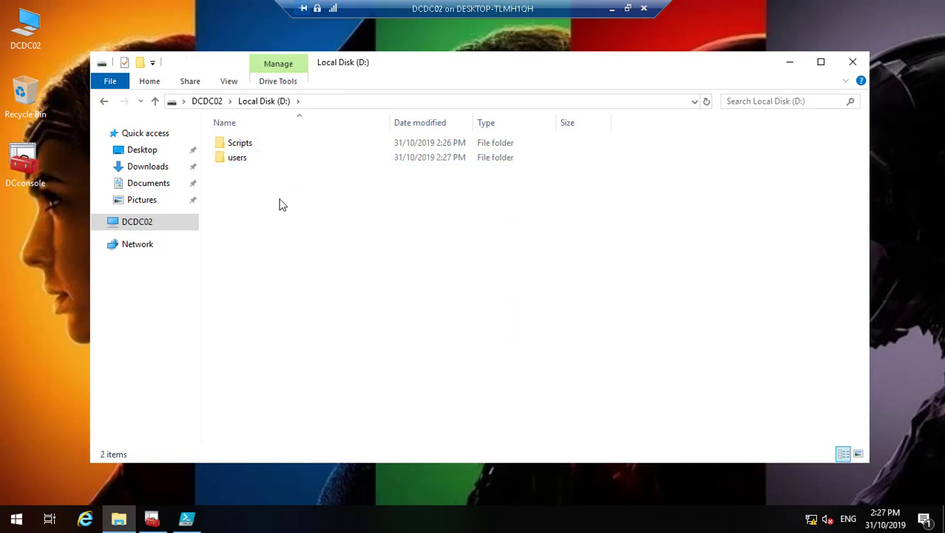
# Bring up the users folder's Properties and its Advanced Sharing settings.
pyautogui.rightClick(238, 162)
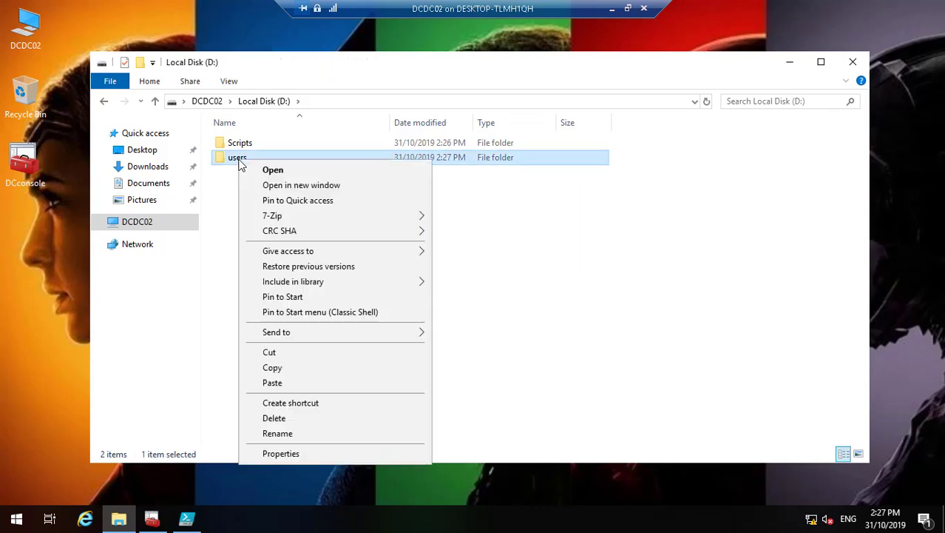
pyautogui.click(317, 451)
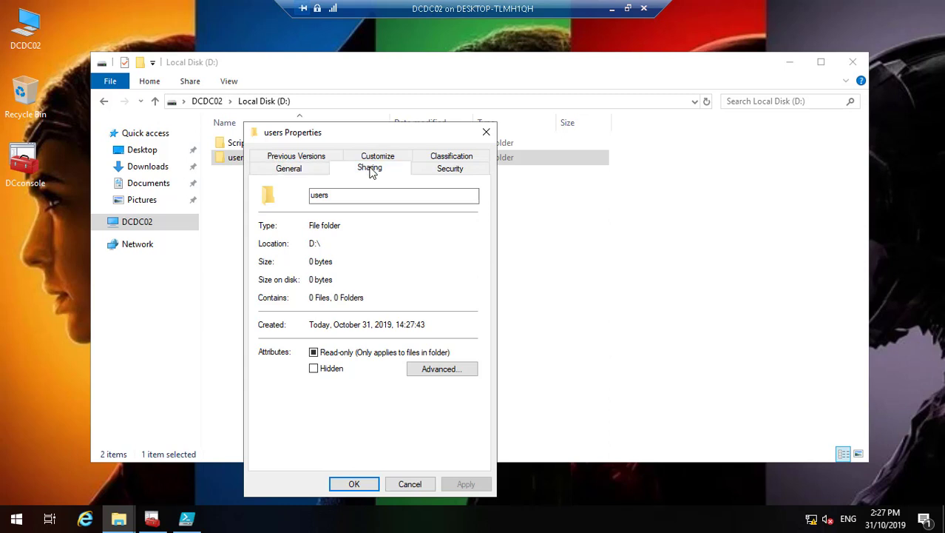
pyautogui.click(370, 168)
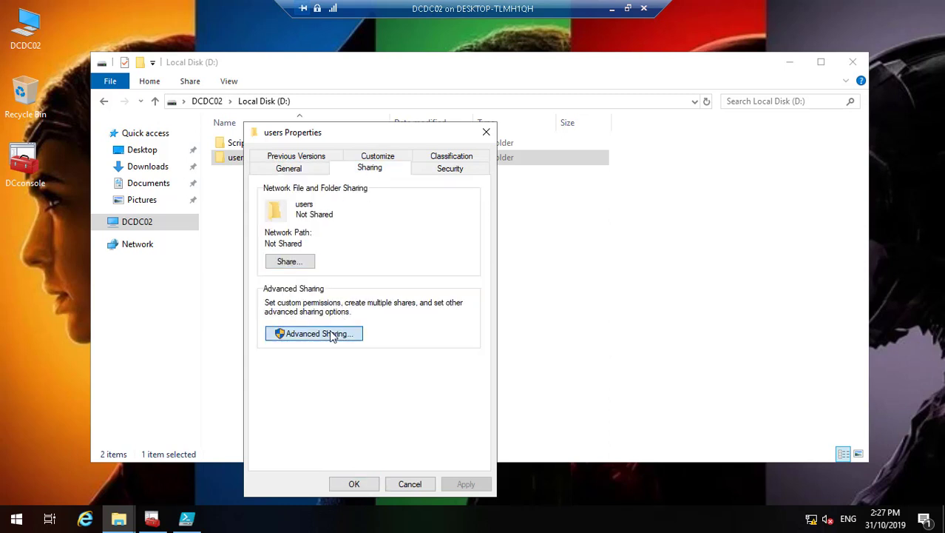
pyautogui.click(332, 334)
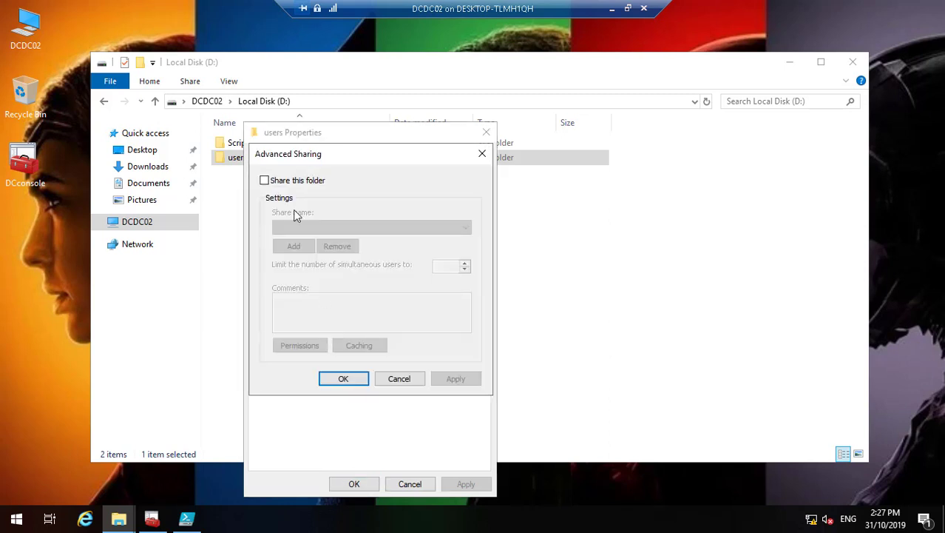
# Share the users folder as users$ and remove Everyone from its share permissions.
pyautogui.click(264, 181)
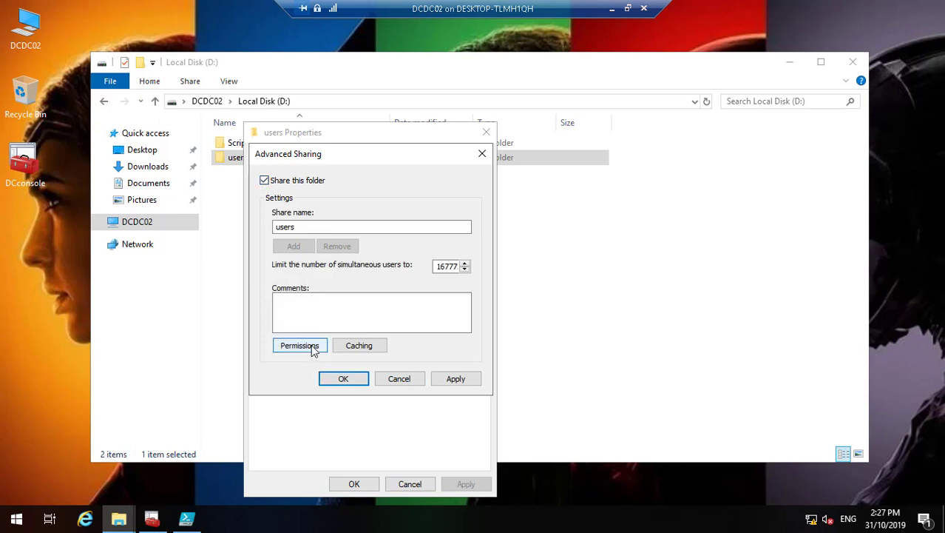
pyautogui.click(313, 227)
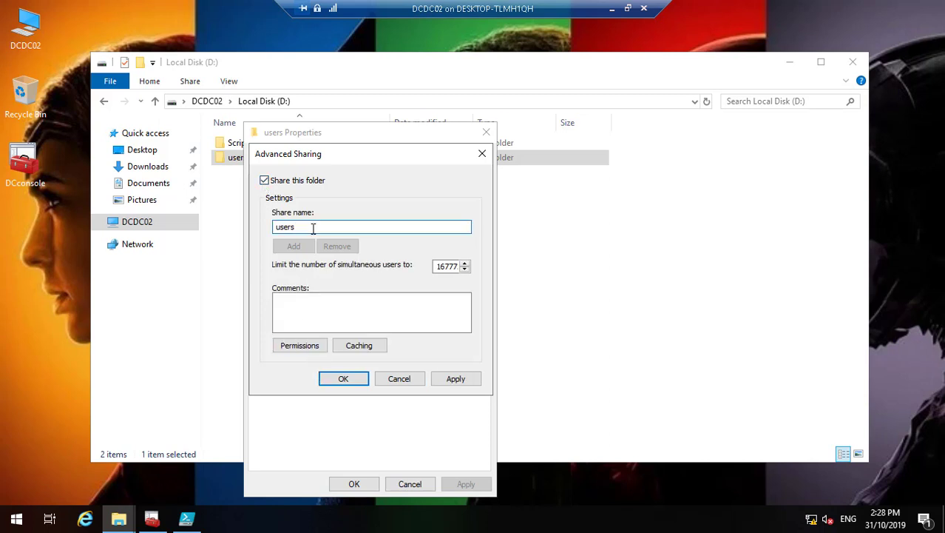
pyautogui.click(310, 347)
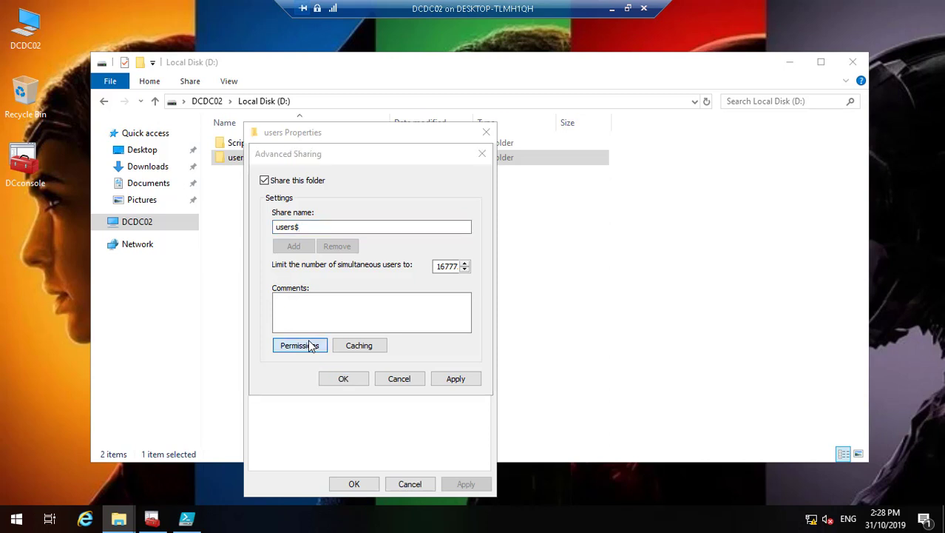
pyautogui.click(471, 298)
pyautogui.click(470, 297)
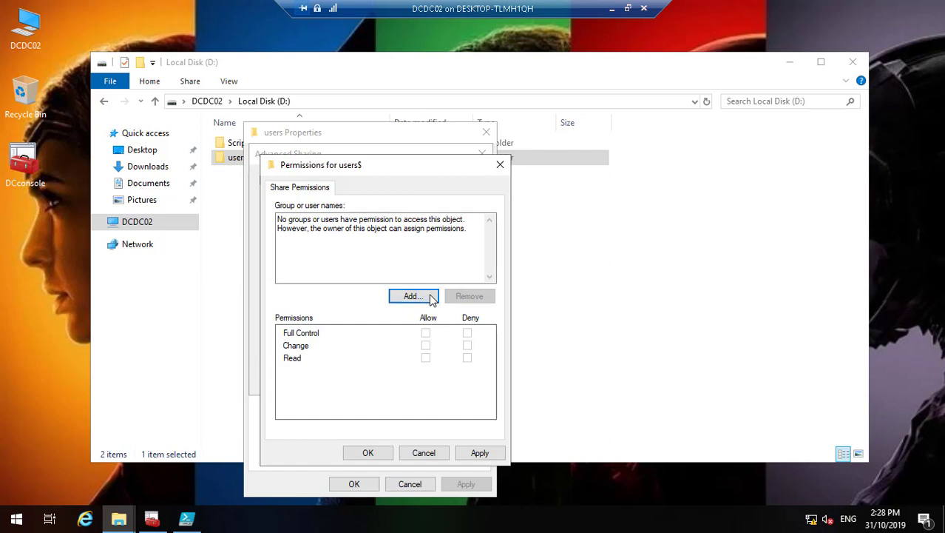
# Add Domain Users to the users$ share permissions with Full Control.
pyautogui.click(412, 296)
pyautogui.write('Doma')
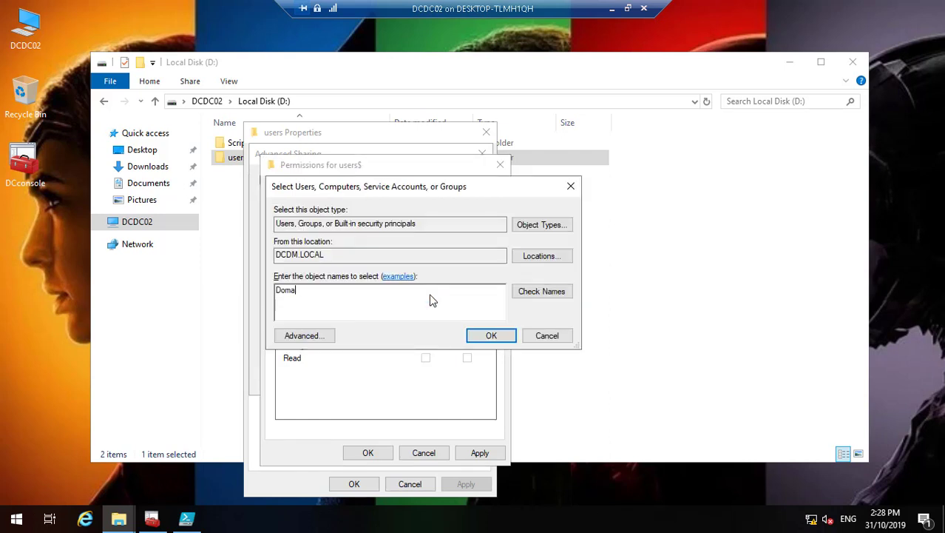
pyautogui.click(540, 290)
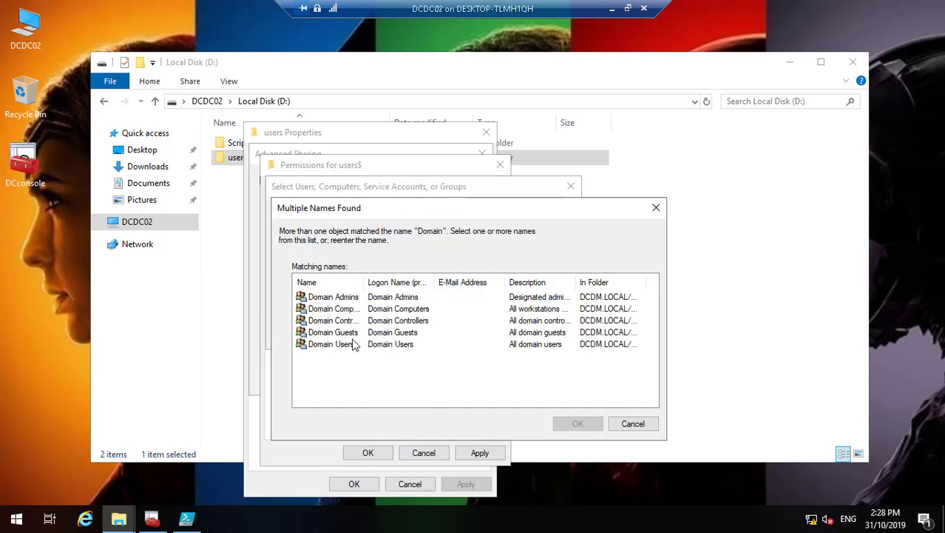
pyautogui.click(351, 346)
pyautogui.click(578, 423)
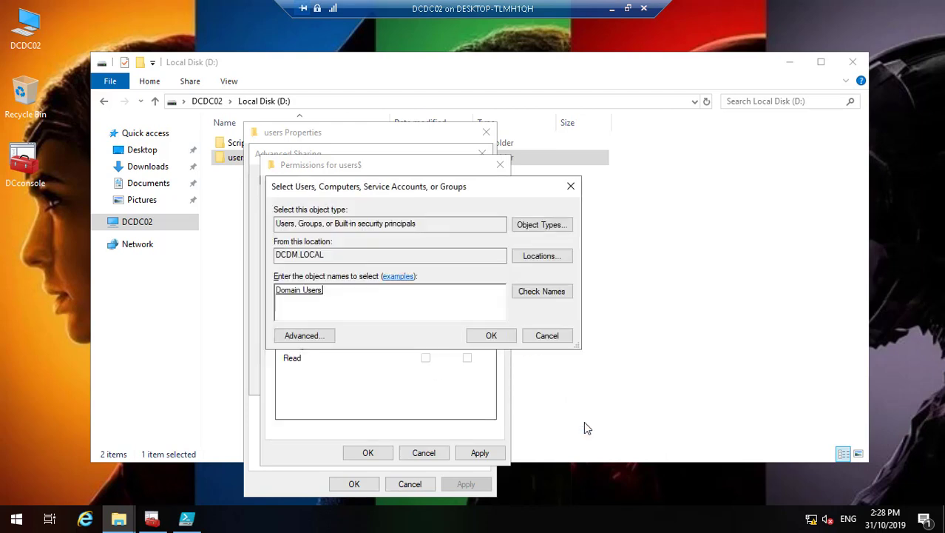
pyautogui.click(490, 335)
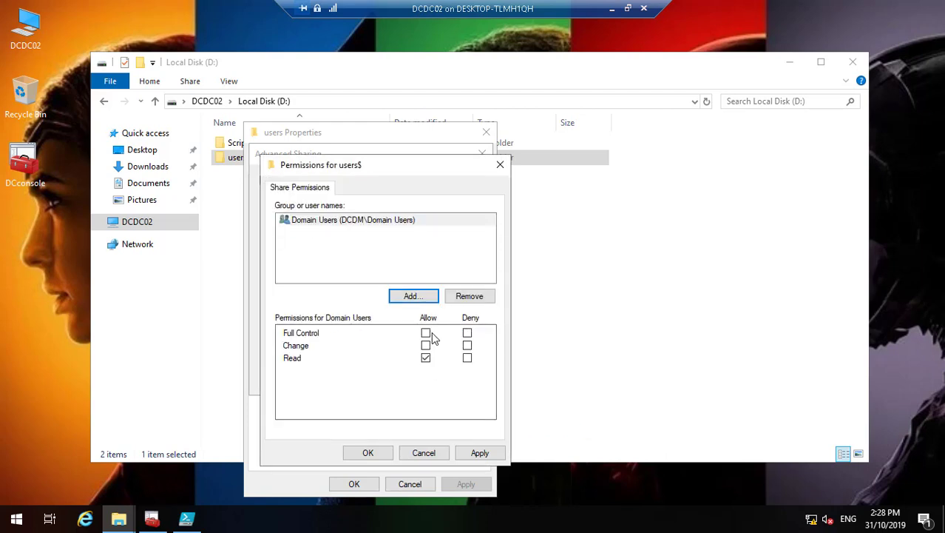
pyautogui.click(427, 334)
# Add the DC_All Users group to the users$ share permissions.
pyautogui.click(415, 296)
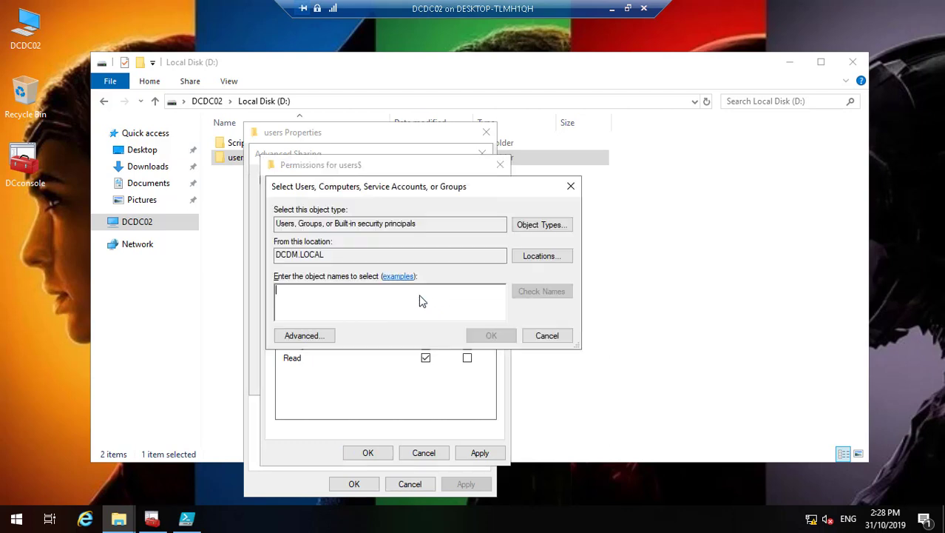
pyautogui.write('DC_a')
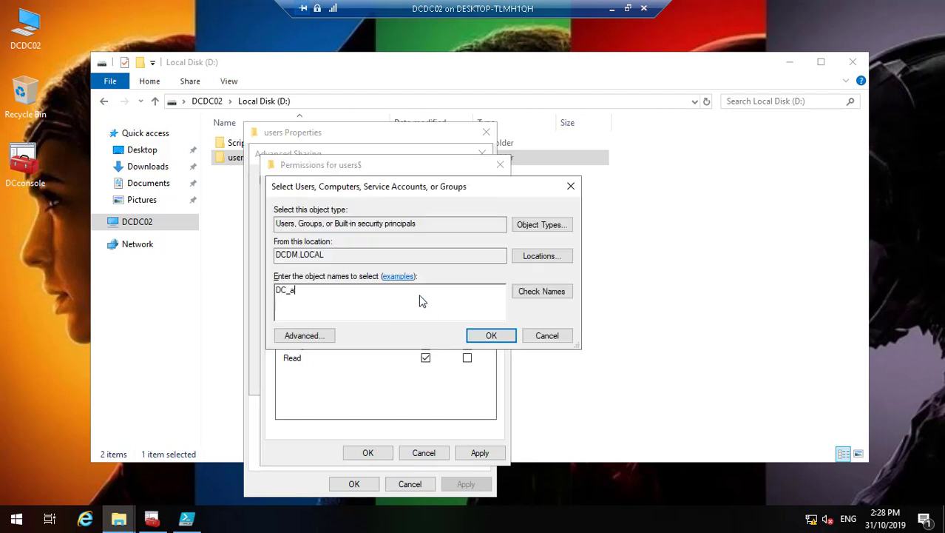
pyautogui.write('ll')
pyautogui.click(557, 292)
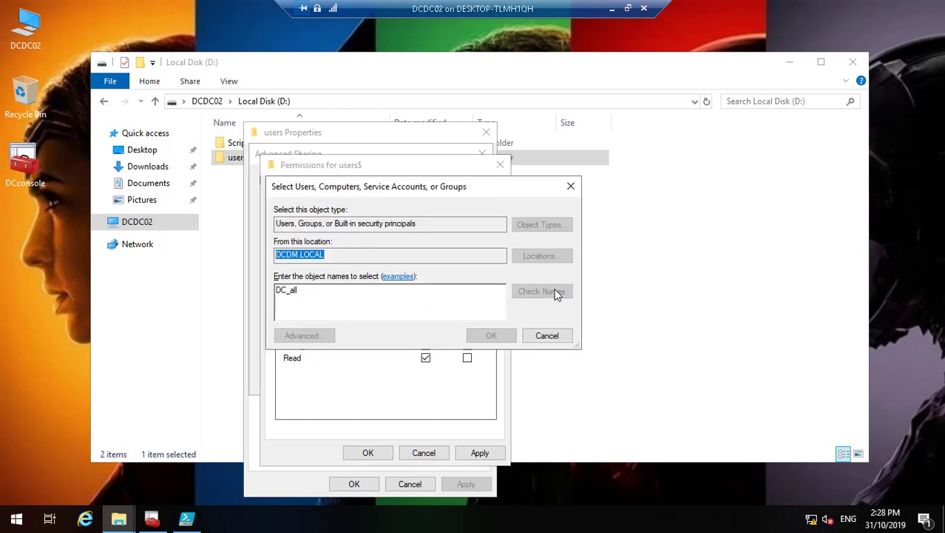
pyautogui.click(491, 335)
pyautogui.click(426, 334)
# Add DC_IT to the users$ share permissions with Full Control.
pyautogui.click(414, 297)
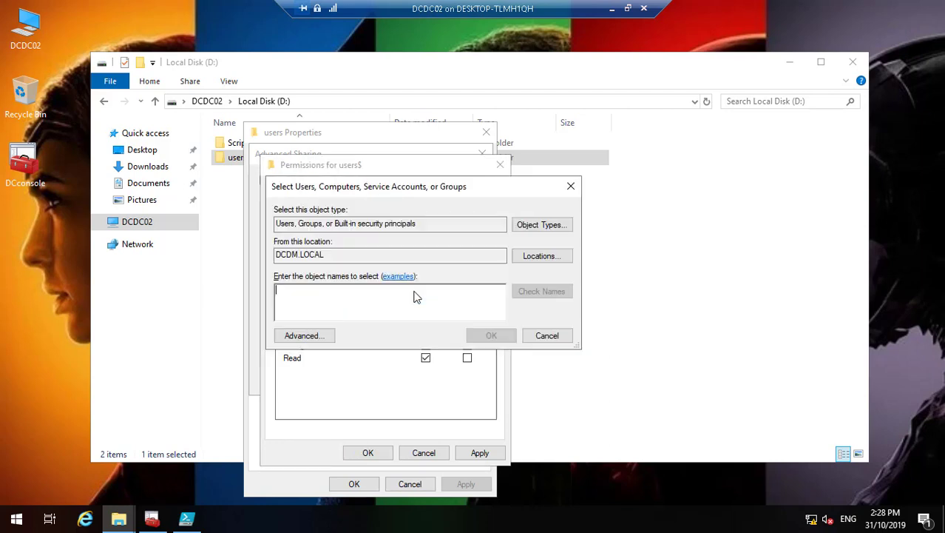
pyautogui.write('DC_IT')
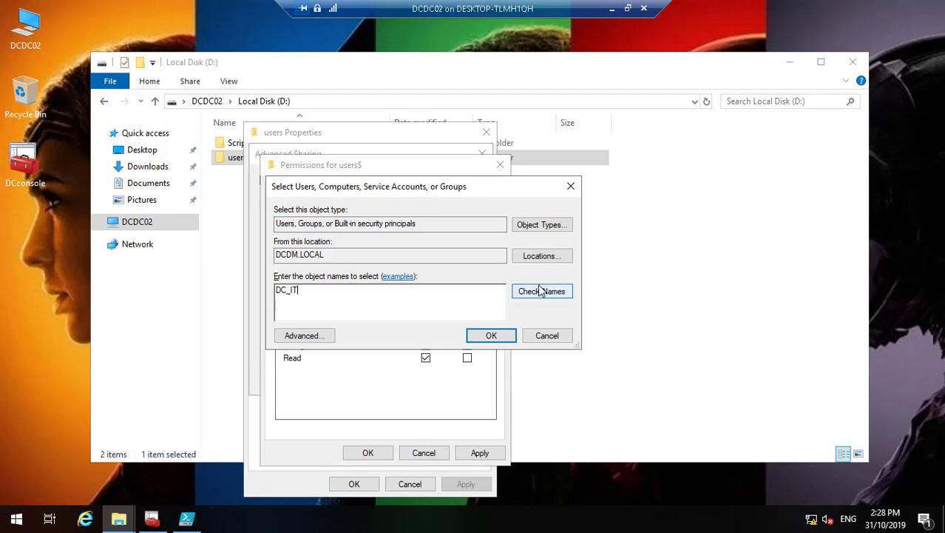
pyautogui.click(540, 291)
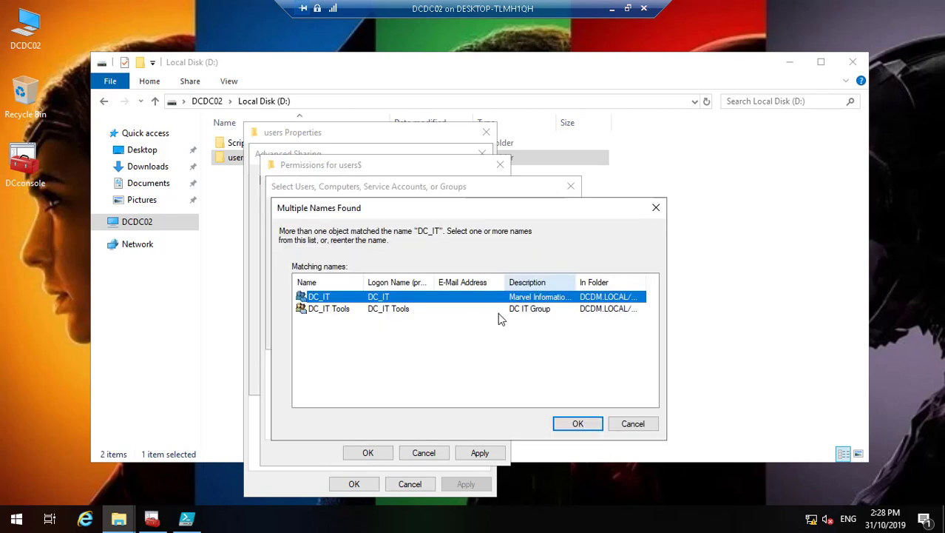
pyautogui.click(578, 423)
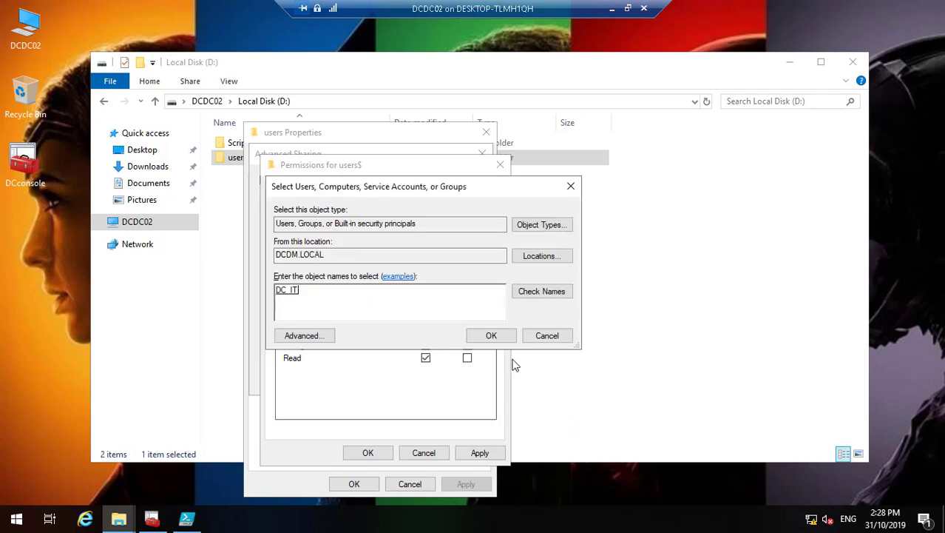
pyautogui.click(491, 336)
pyautogui.click(425, 332)
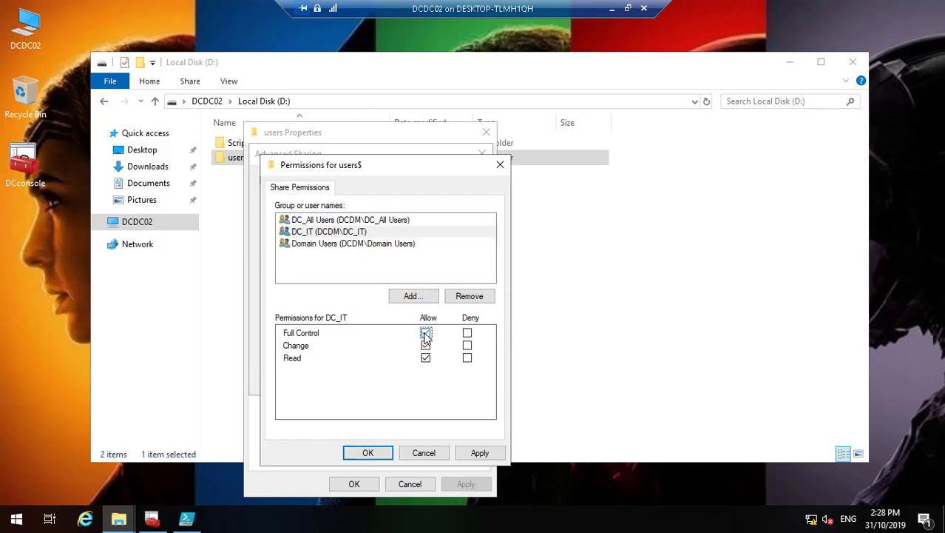
# Apply the share permissions and confirm the Advanced Sharing settings.
pyautogui.click(480, 453)
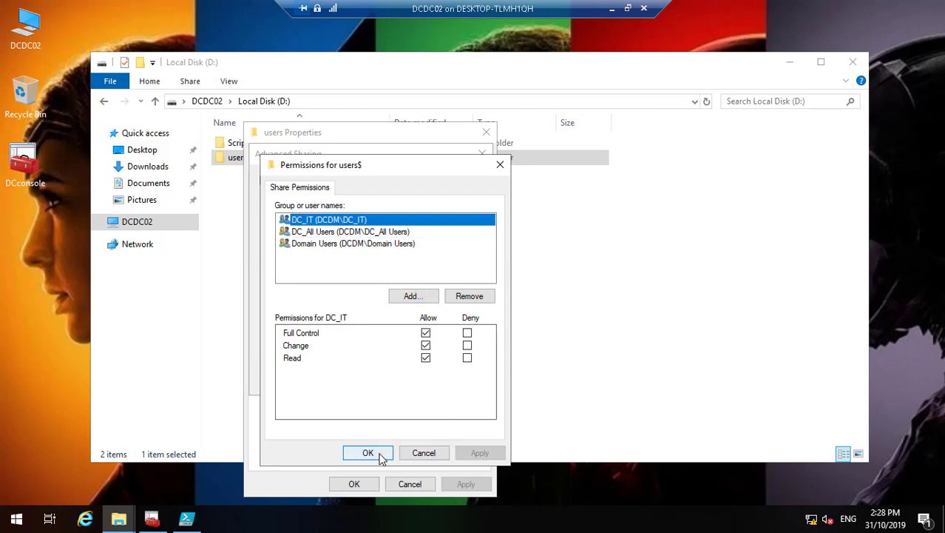
pyautogui.click(367, 453)
pyautogui.click(458, 381)
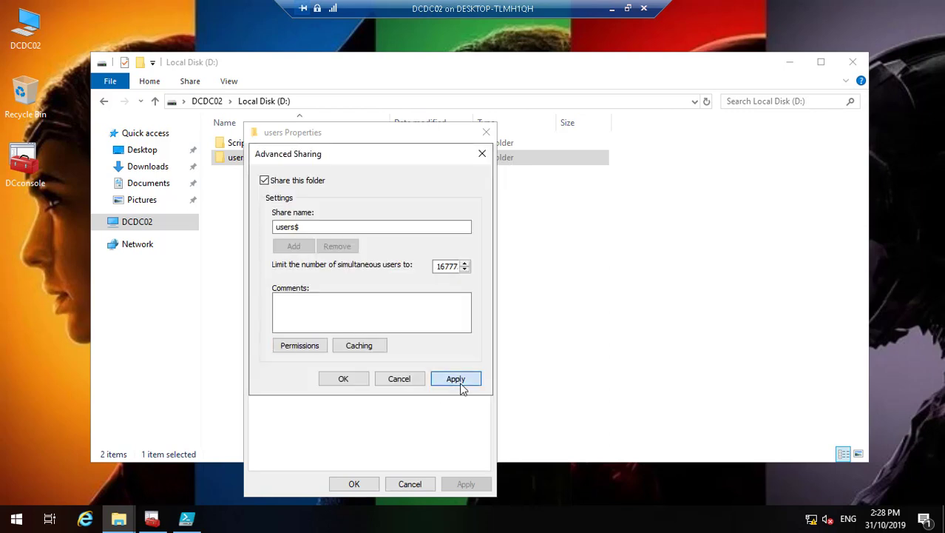
pyautogui.click(343, 379)
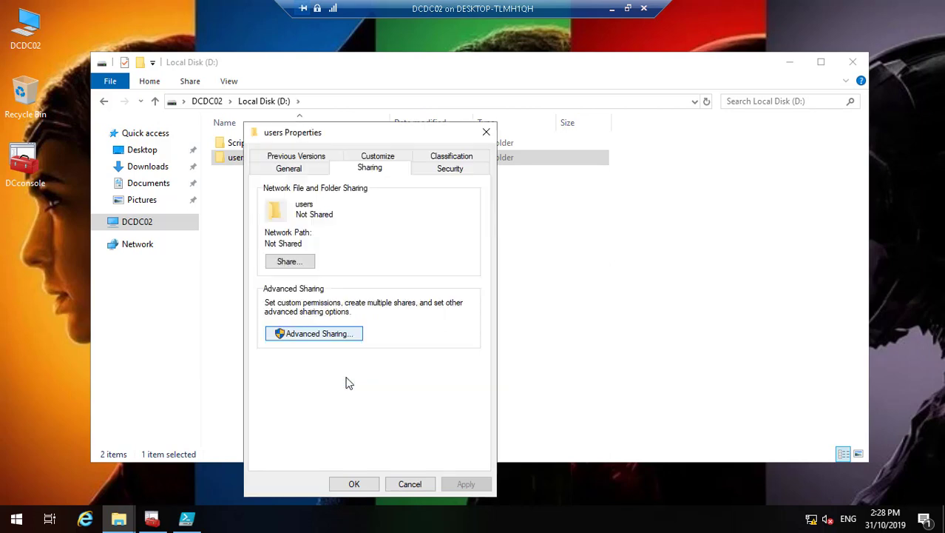
# In the users folder's Security permissions, add DC_All Users with Full control.
pyautogui.click(452, 174)
pyautogui.click(458, 301)
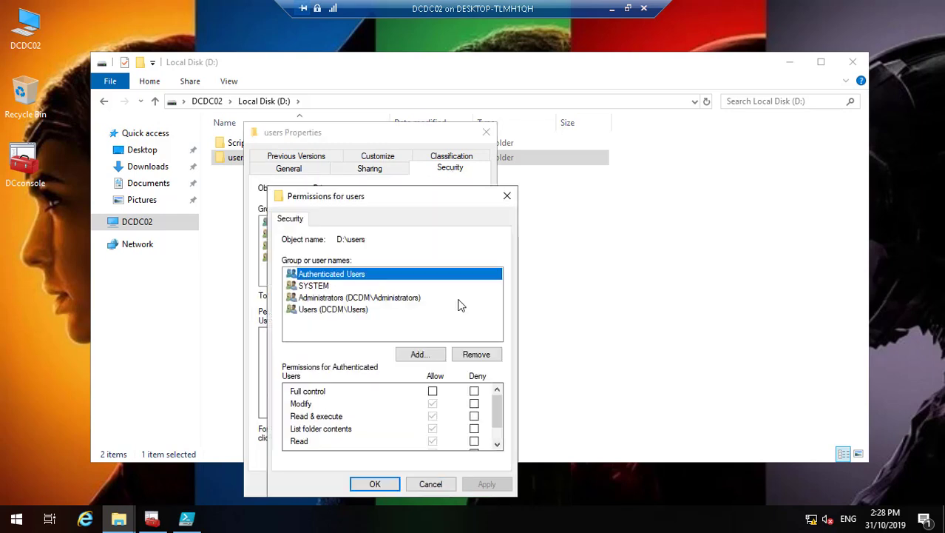
pyautogui.click(419, 355)
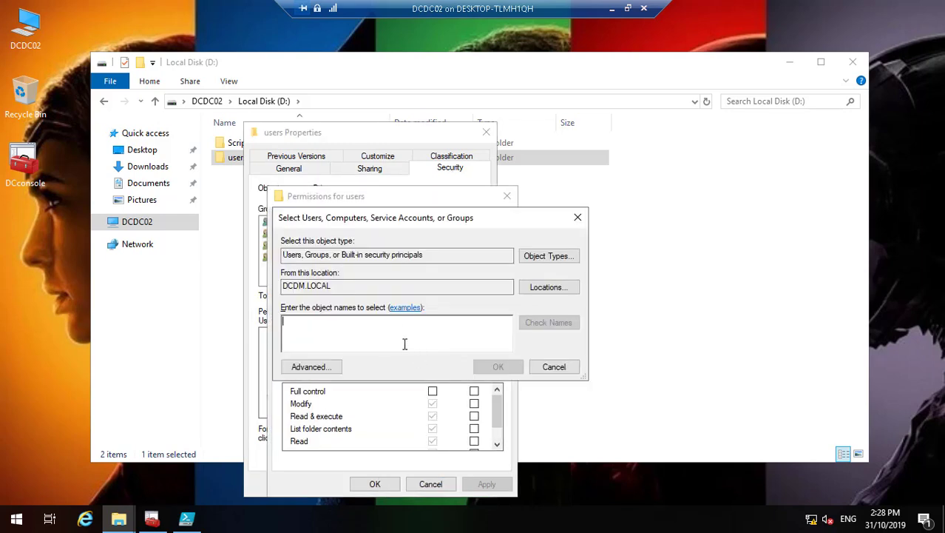
pyautogui.write('D')
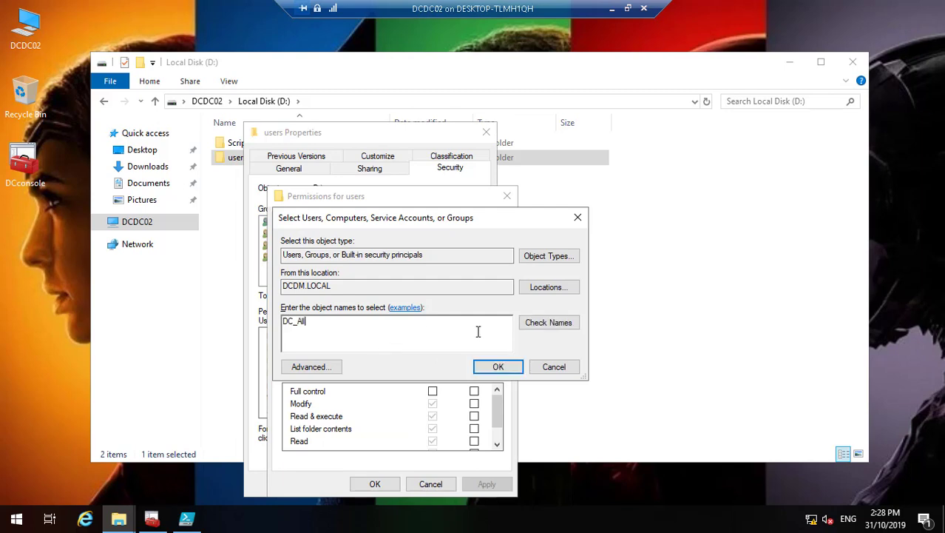
pyautogui.write('C_All')
pyautogui.click(525, 328)
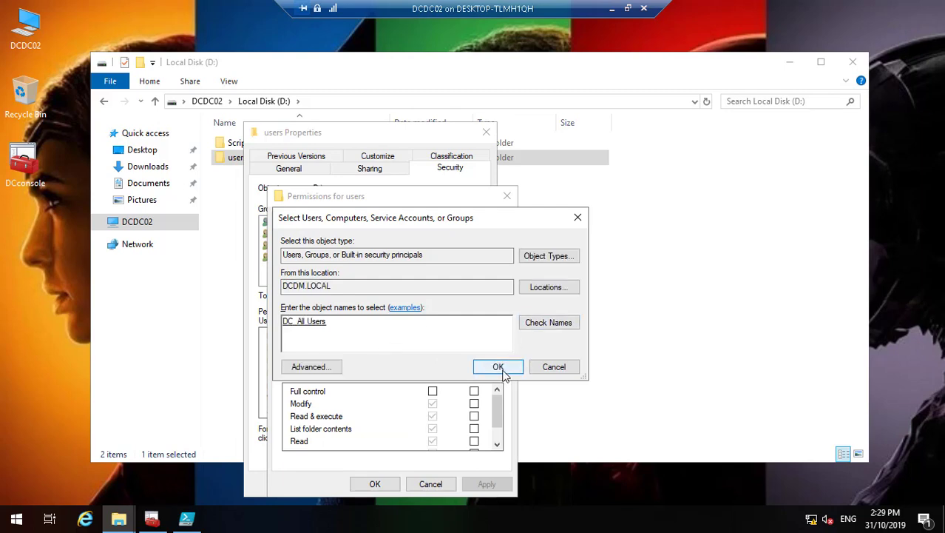
pyautogui.click(501, 370)
pyautogui.click(433, 390)
# Add Domain Users to the users folder's security permissions.
pyautogui.click(419, 354)
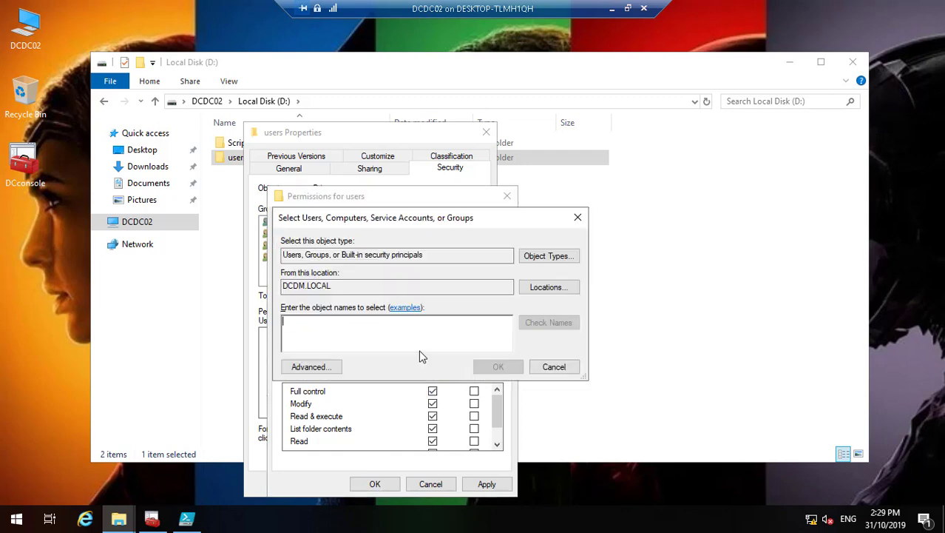
pyautogui.write('Domain')
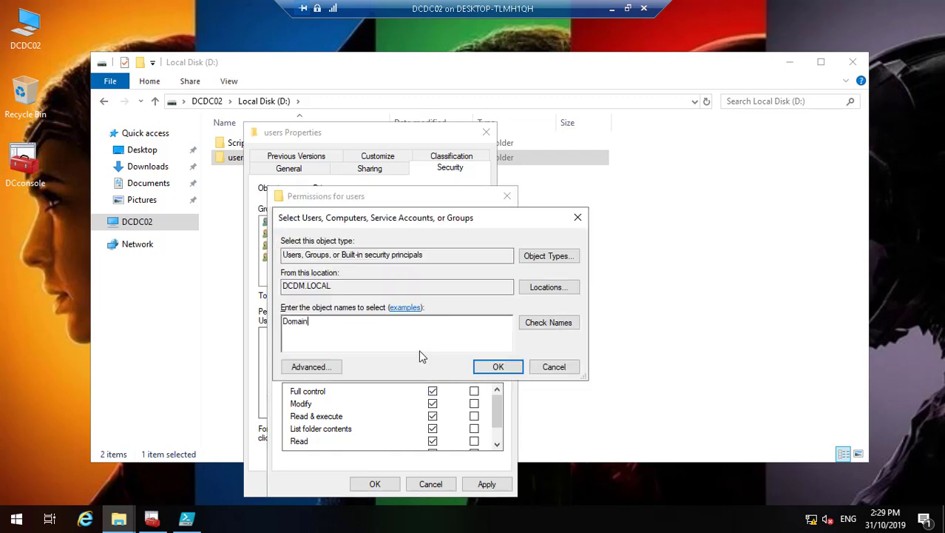
pyautogui.click(539, 321)
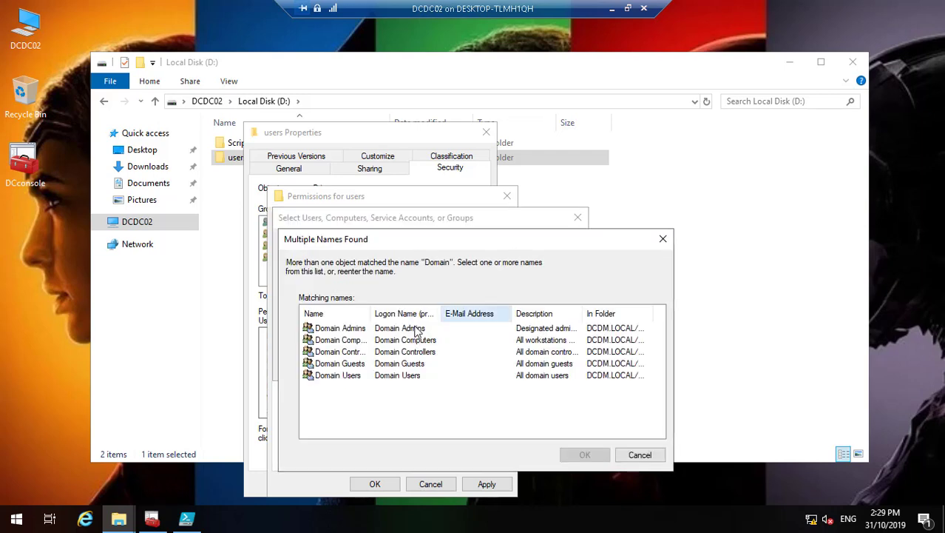
pyautogui.click(356, 376)
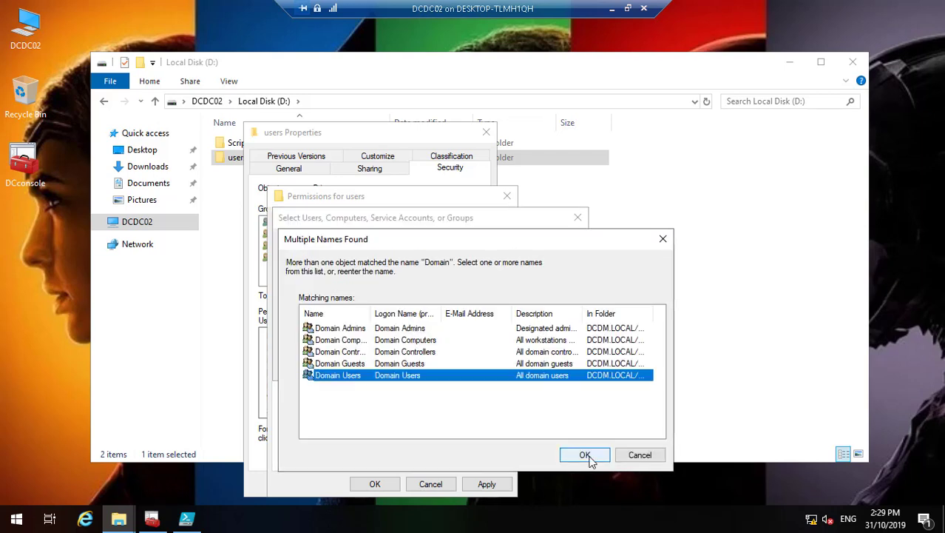
pyautogui.click(584, 454)
pyautogui.click(498, 366)
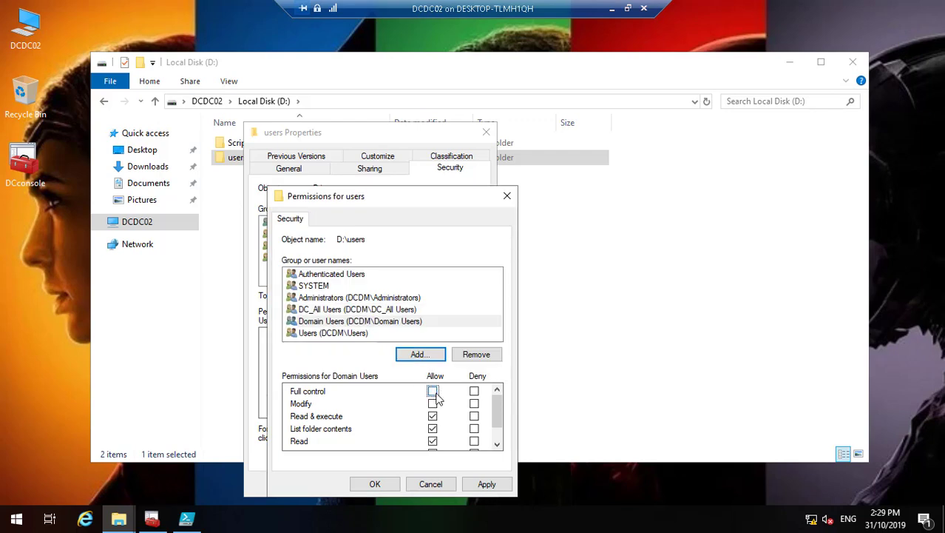
# Add DC_IT with Full control, apply the permissions and close the folder properties.
pyautogui.click(423, 355)
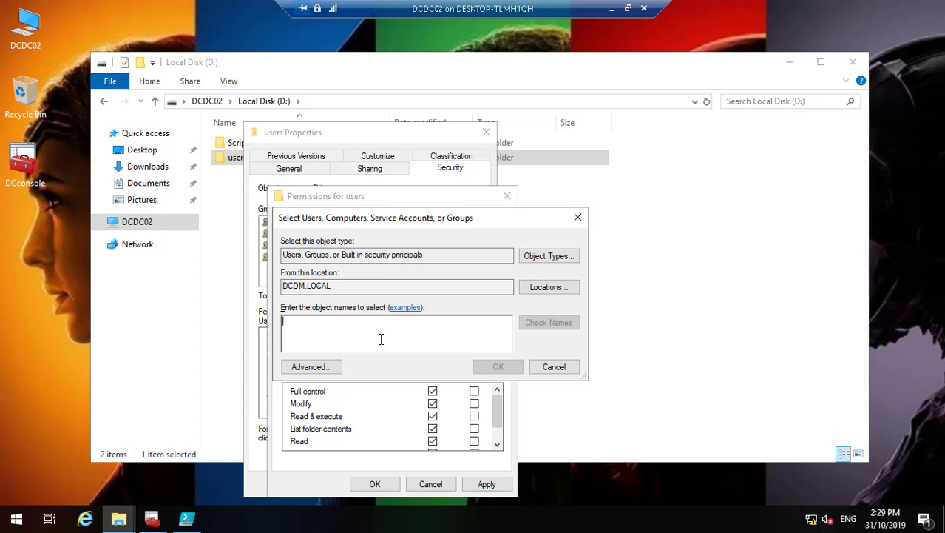
pyautogui.write('DC_IT')
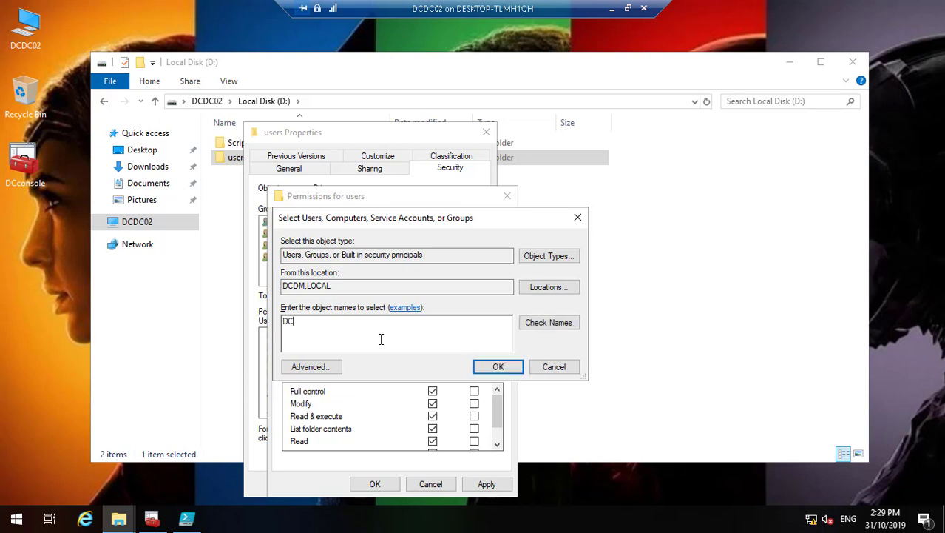
pyautogui.click(544, 322)
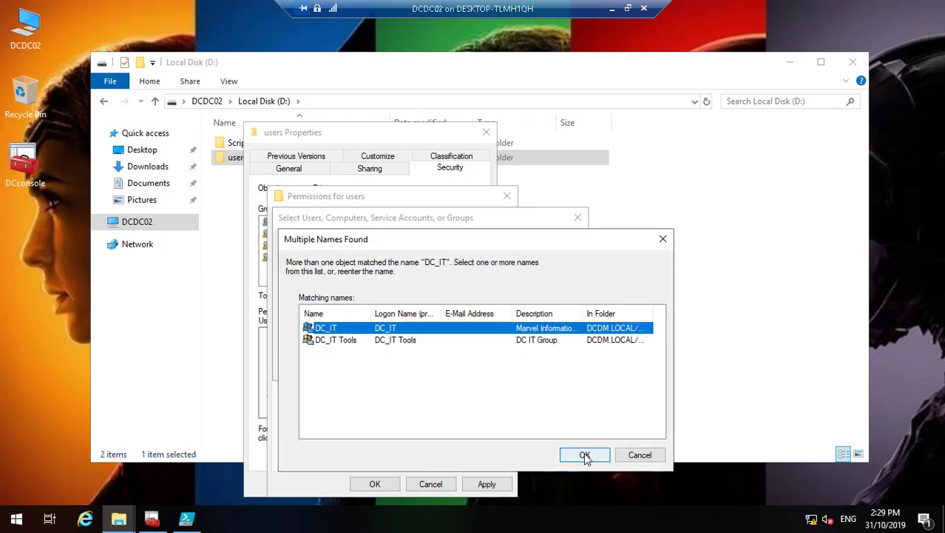
pyautogui.click(585, 454)
pyautogui.click(498, 367)
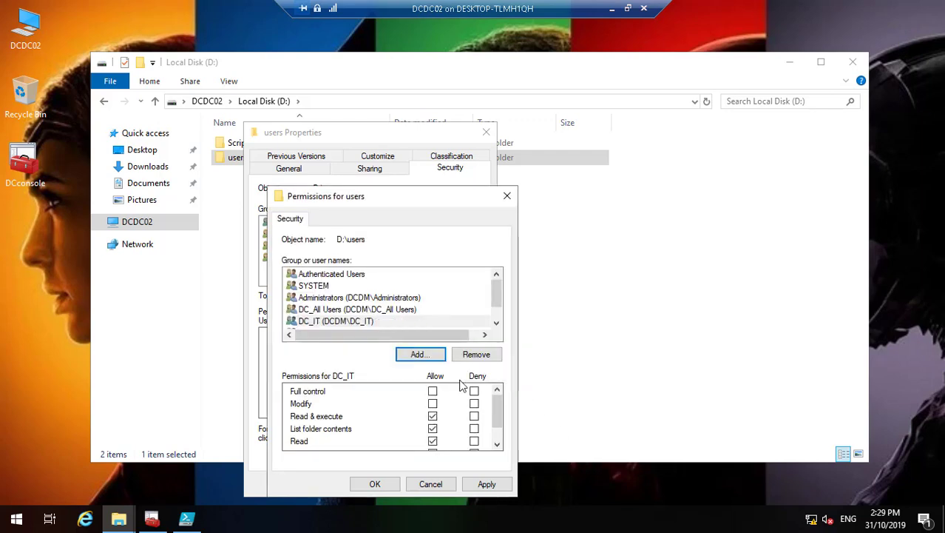
pyautogui.click(432, 391)
pyautogui.click(486, 484)
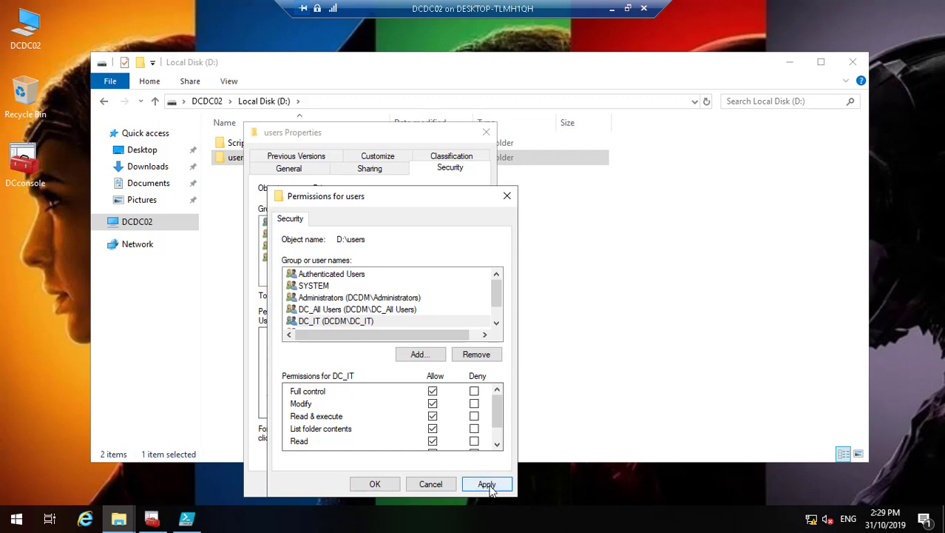
pyautogui.click(386, 486)
pyautogui.click(361, 484)
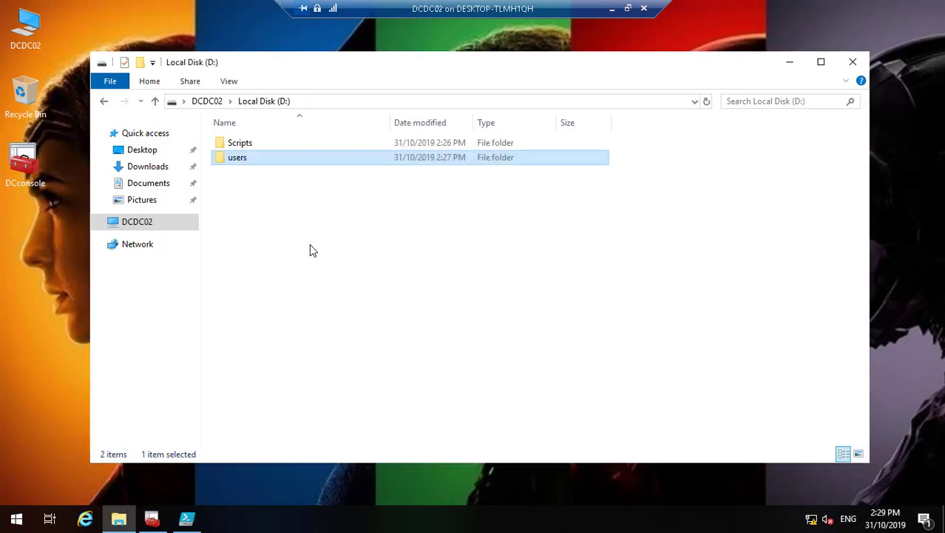
# Edit CreateFoldersscript so its Folders.txt path uses D: instead of F:, and save it.
pyautogui.doubleClick(245, 144)
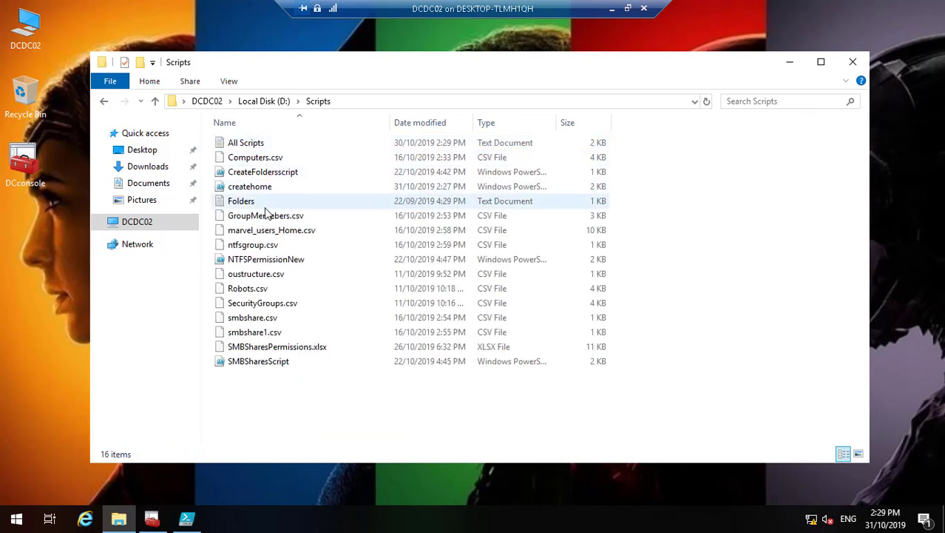
pyautogui.rightClick(277, 176)
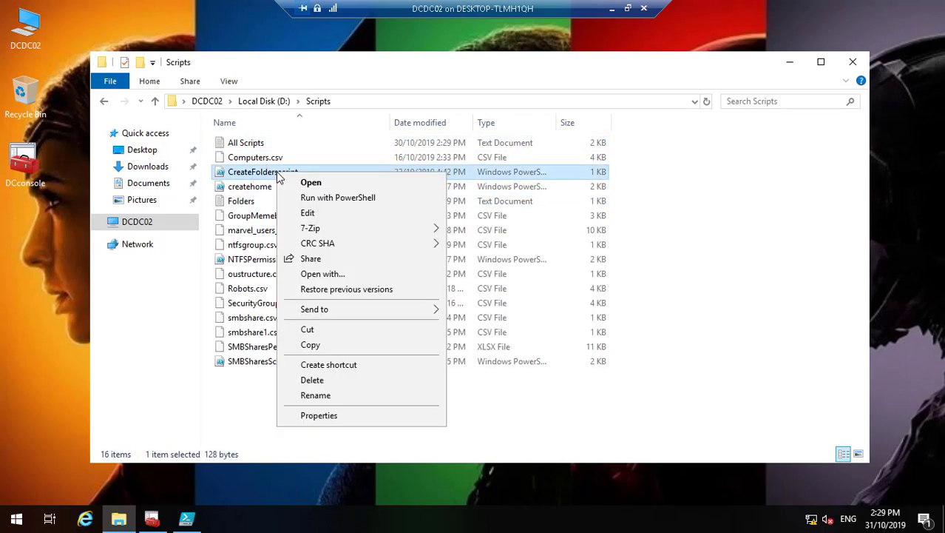
pyautogui.click(323, 214)
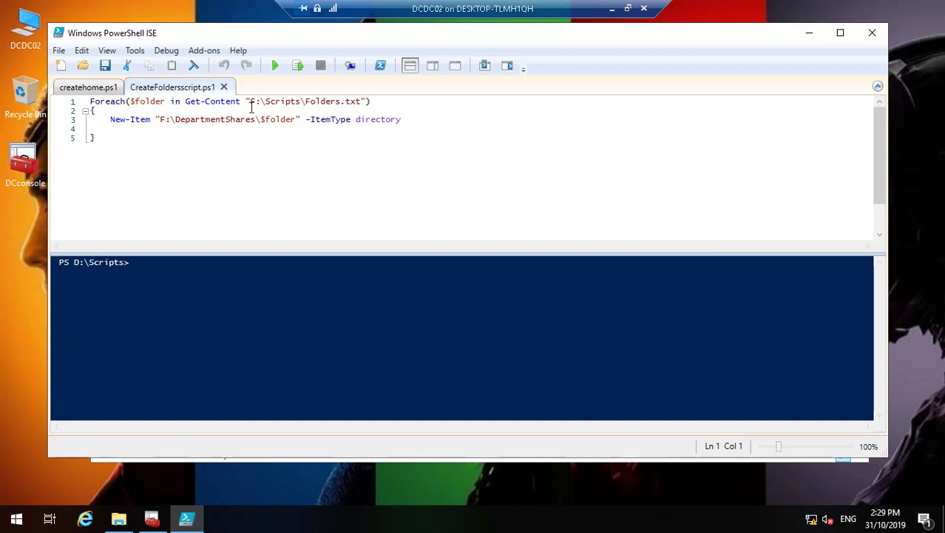
pyautogui.click(254, 102)
pyautogui.press('BackSpace')
pyautogui.write('D')
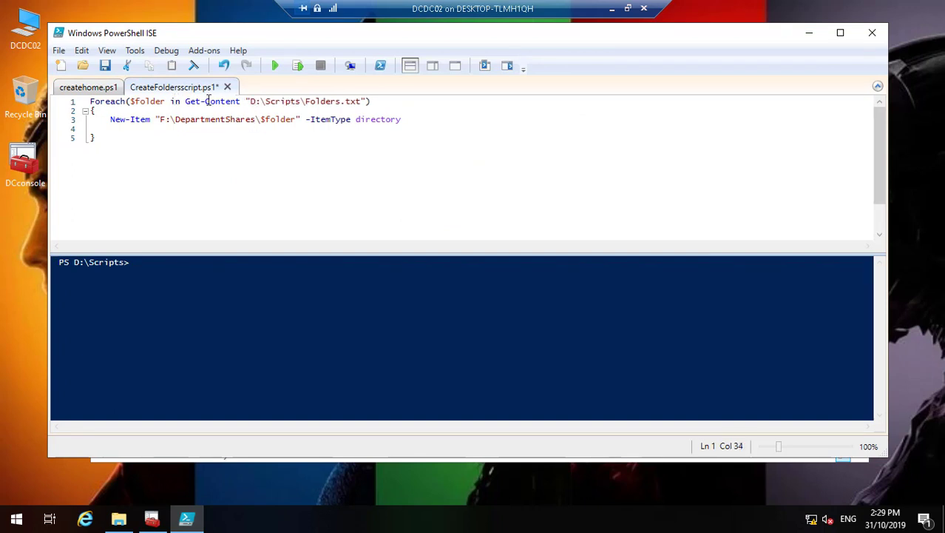
pyautogui.click(105, 65)
# Copy the DepartmentShares folder name from line 3 of the script.
pyautogui.moveTo(204, 119); pyautogui.dragTo(250, 123)
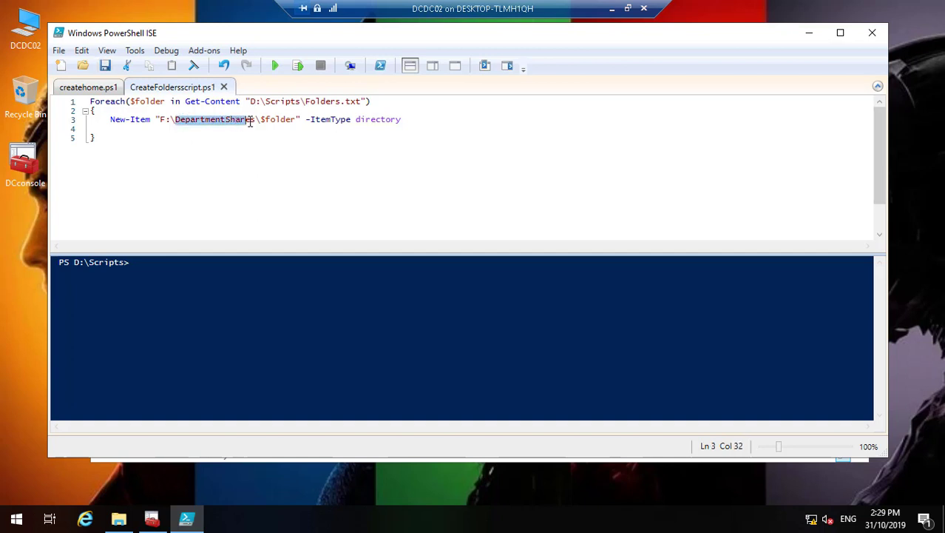
pyautogui.click(247, 121)
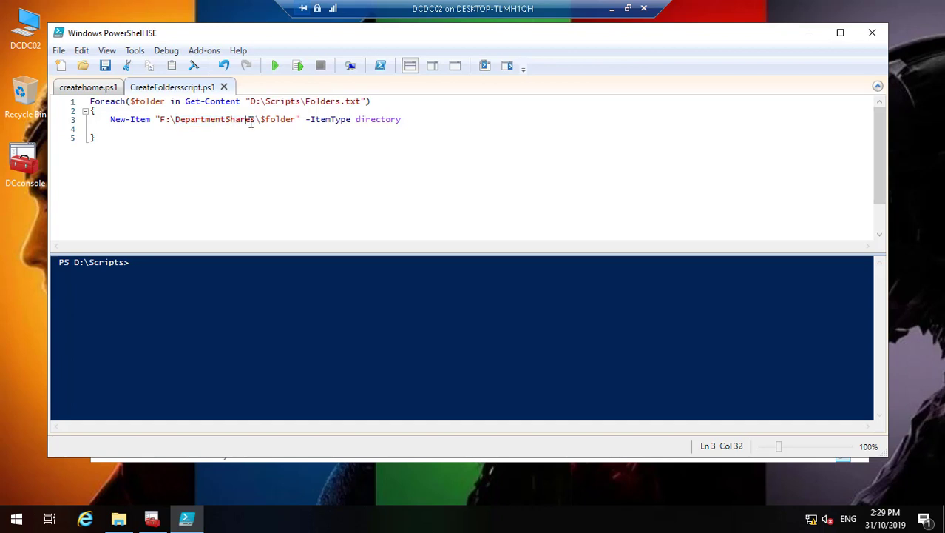
pyautogui.rightClick(248, 121)
pyautogui.click(226, 121)
pyautogui.moveTo(178, 119); pyautogui.dragTo(250, 123)
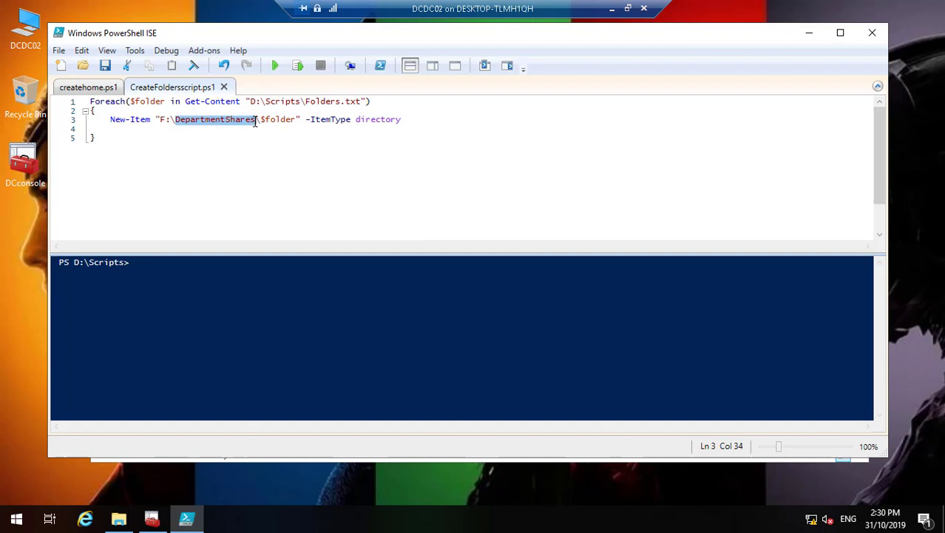
pyautogui.rightClick(250, 124)
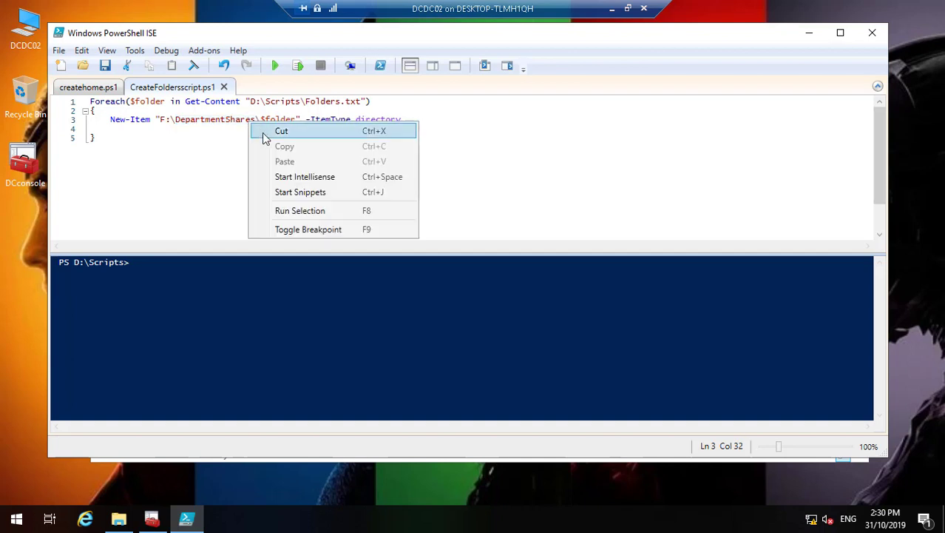
pyautogui.click(229, 139)
pyautogui.moveTo(177, 119); pyautogui.dragTo(248, 122)
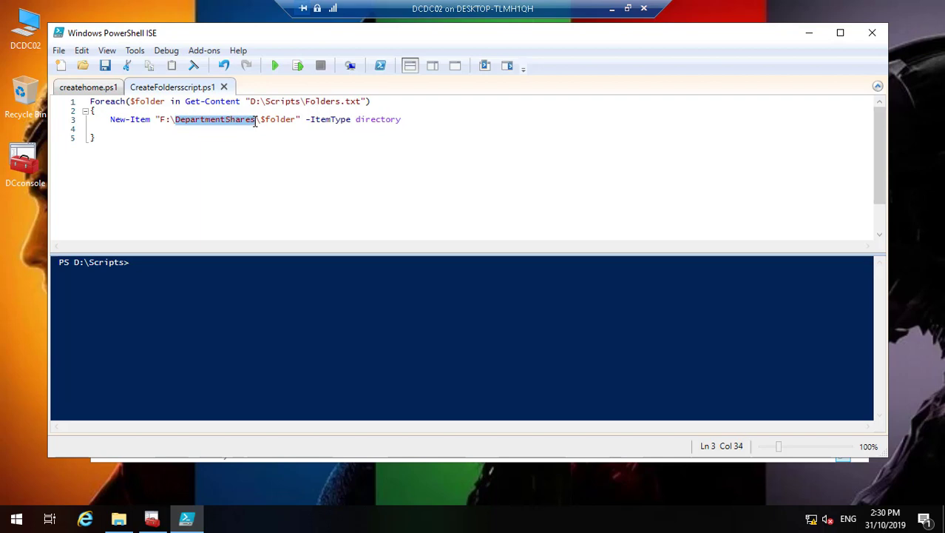
pyautogui.hotkey('ctrl', 'c')
pyautogui.click(806, 34)
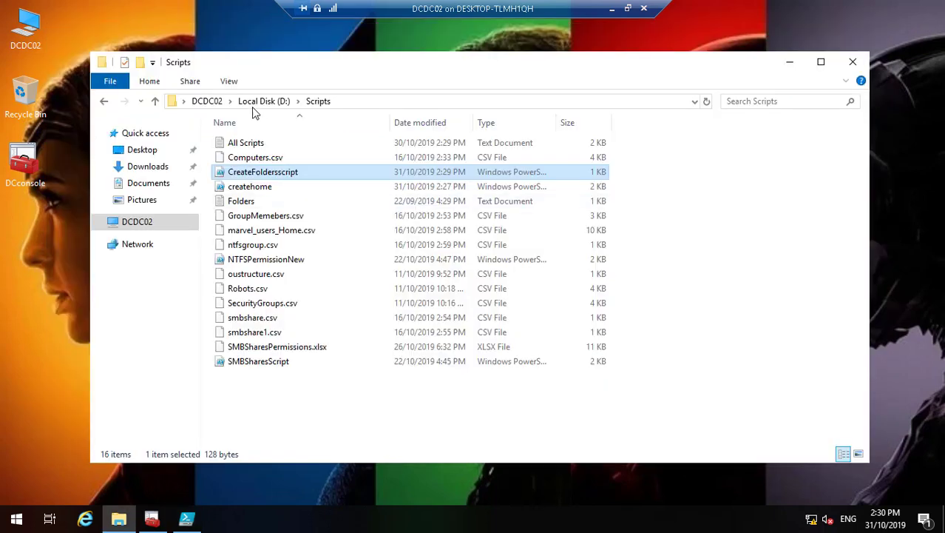
# Create a folder named DepartmentShares at the root of drive D:.
pyautogui.click(264, 101)
pyautogui.rightClick(267, 239)
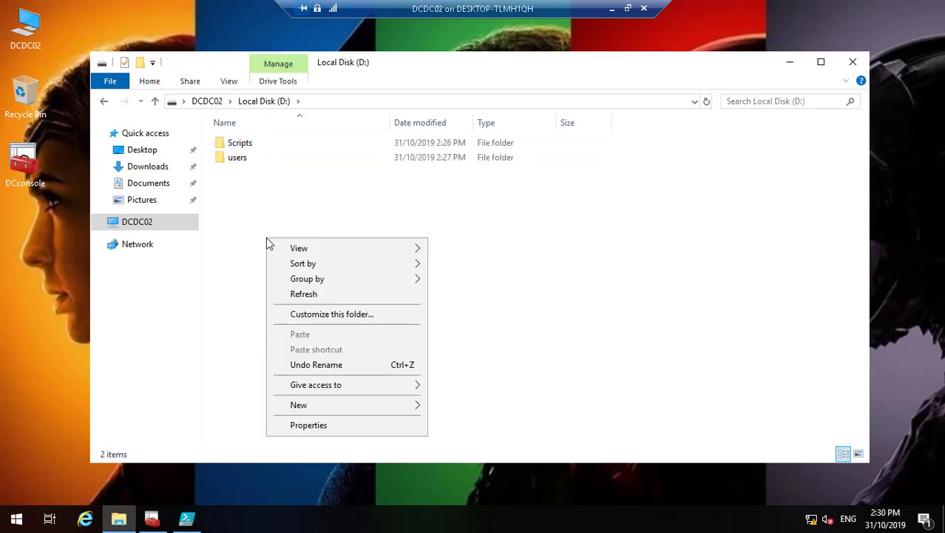
pyautogui.moveTo(353, 402)
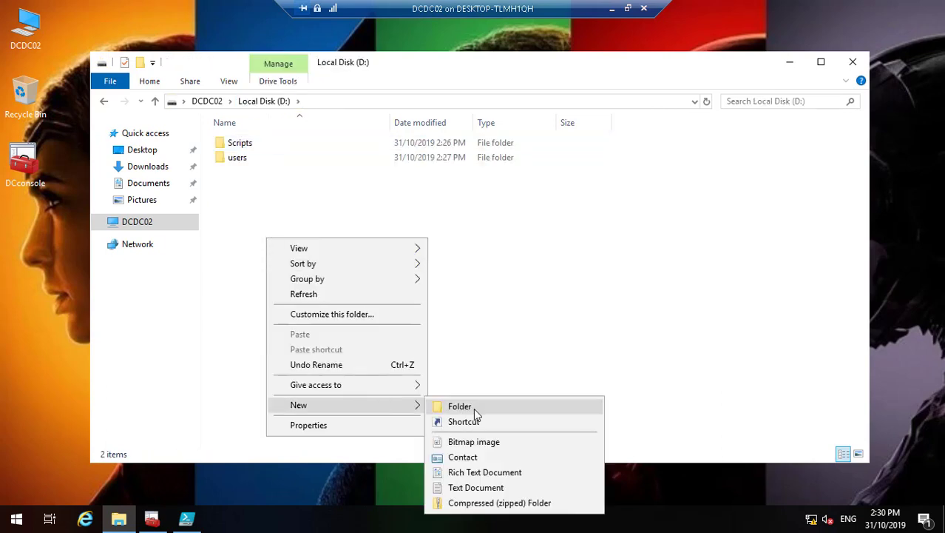
pyautogui.click(474, 409)
pyautogui.write('DepartmentShares')
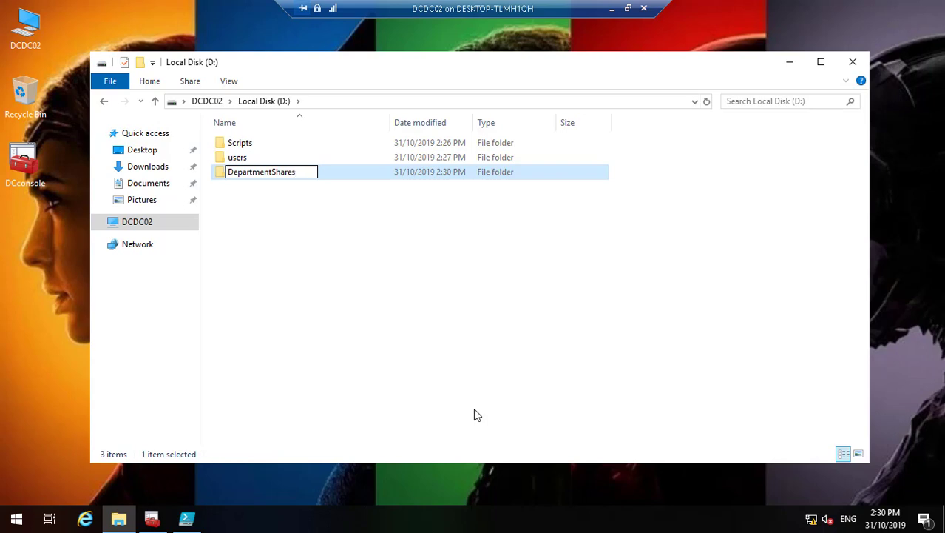
pyautogui.press('Return')
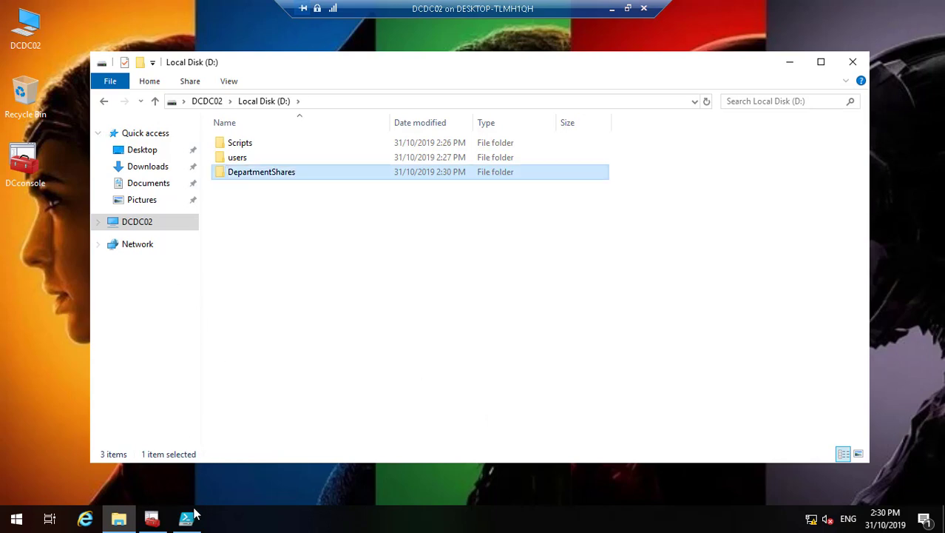
# Save CreateFoldersscript.ps1 in PowerShell ISE and set the editor aside.
pyautogui.click(187, 517)
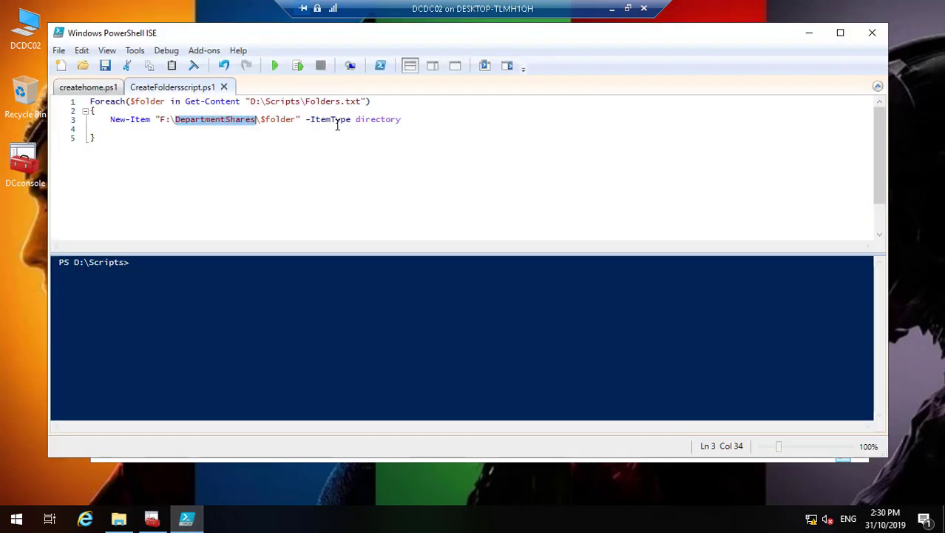
pyautogui.click(105, 66)
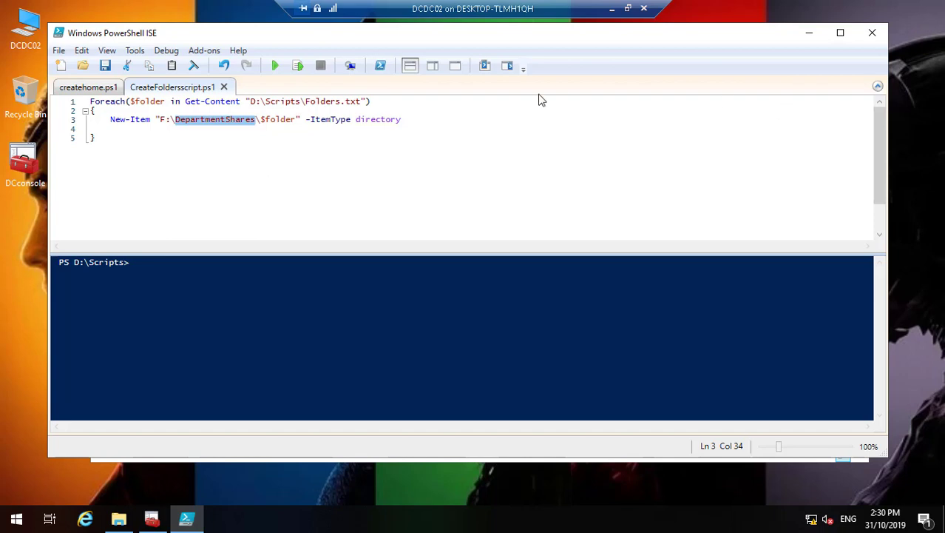
pyautogui.click(810, 33)
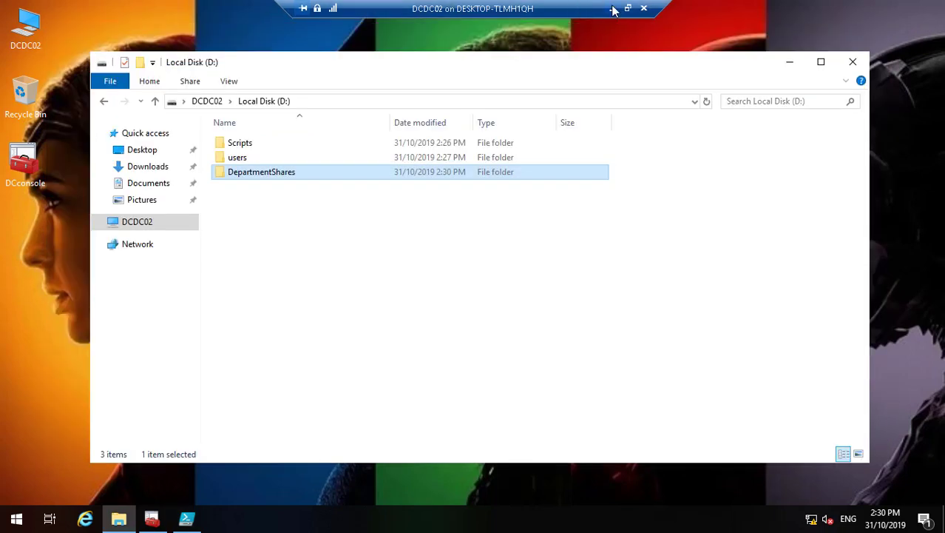
pyautogui.click(612, 9)
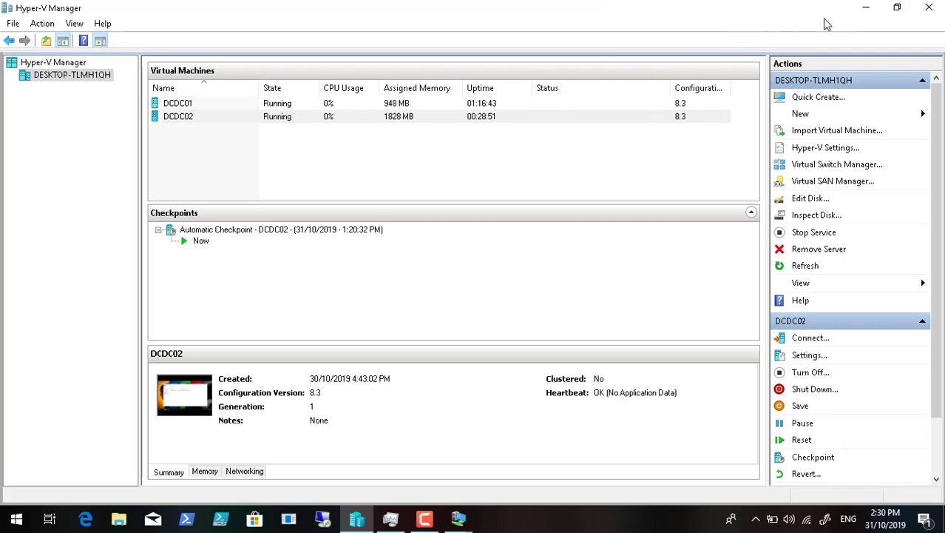
pyautogui.click(866, 7)
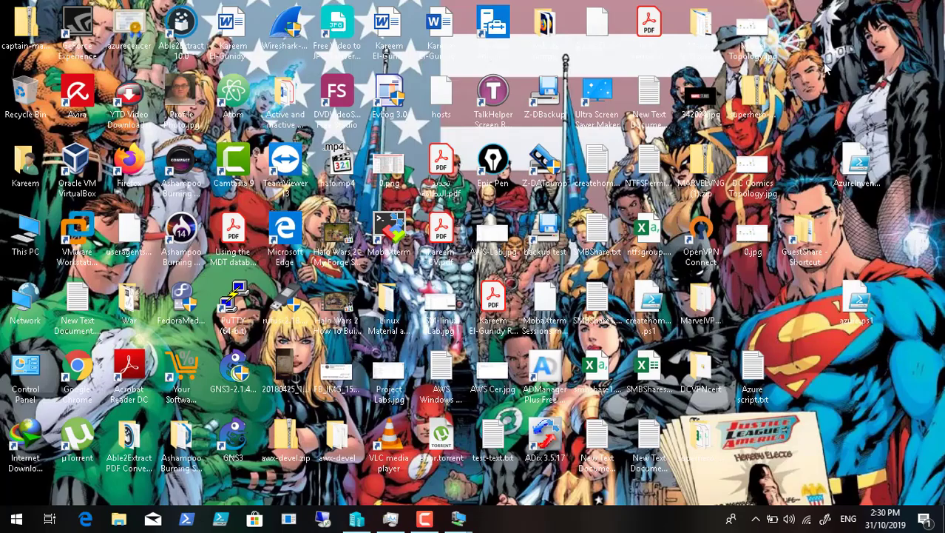
pyautogui.doubleClick(798, 248)
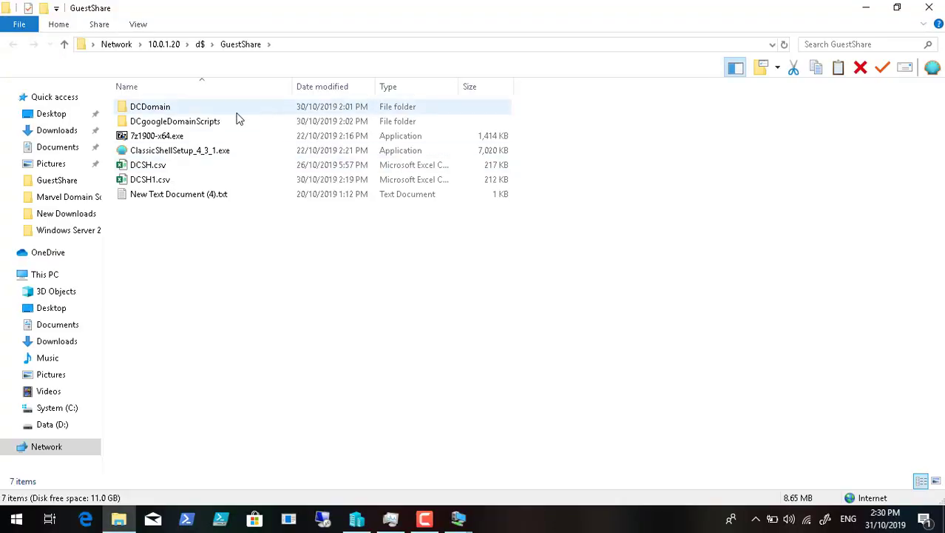
pyautogui.click(226, 123)
pyautogui.doubleClick(226, 123)
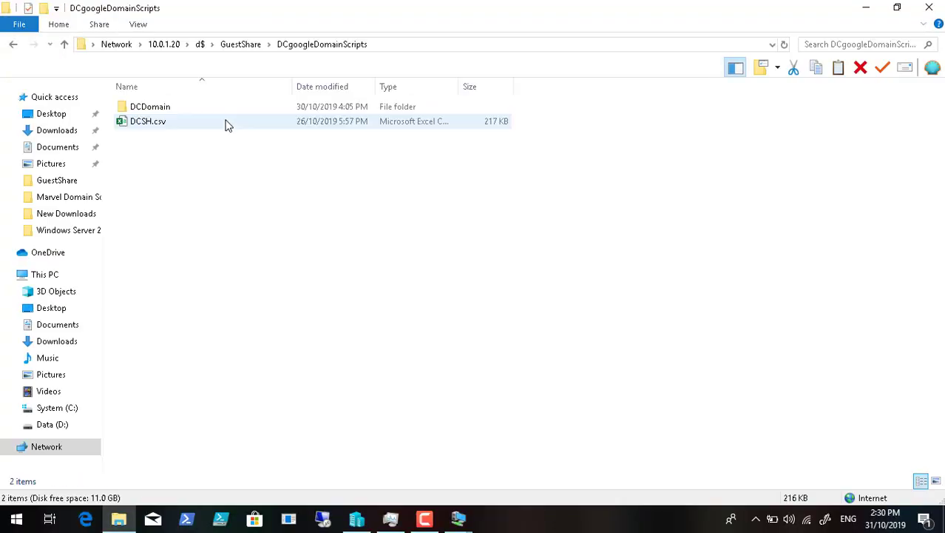
pyautogui.click(173, 109)
pyautogui.doubleClick(173, 110)
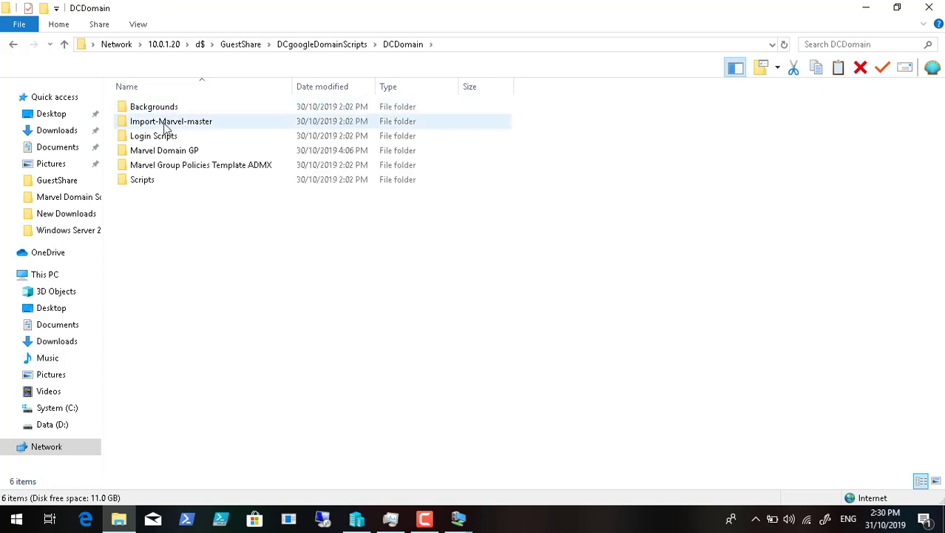
pyautogui.doubleClick(153, 183)
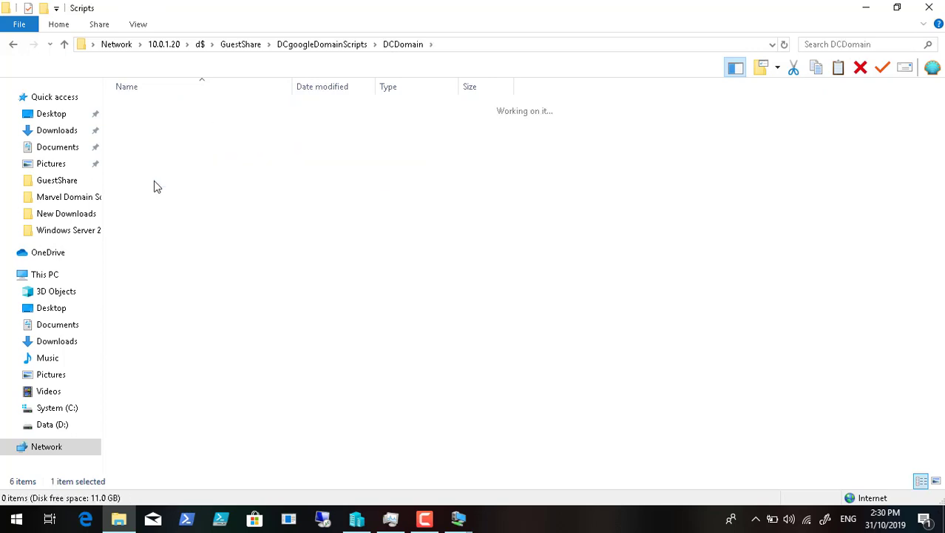
pyautogui.click(174, 199)
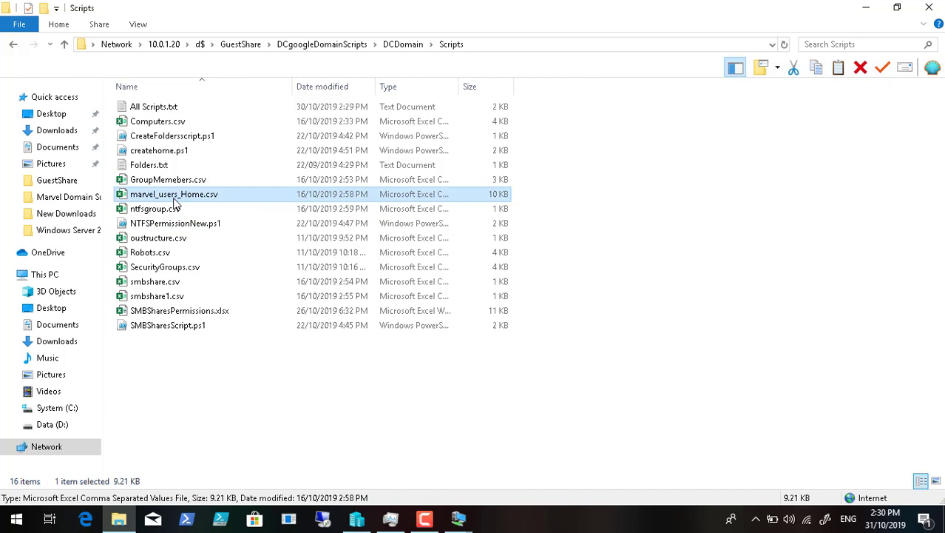
pyautogui.doubleClick(174, 195)
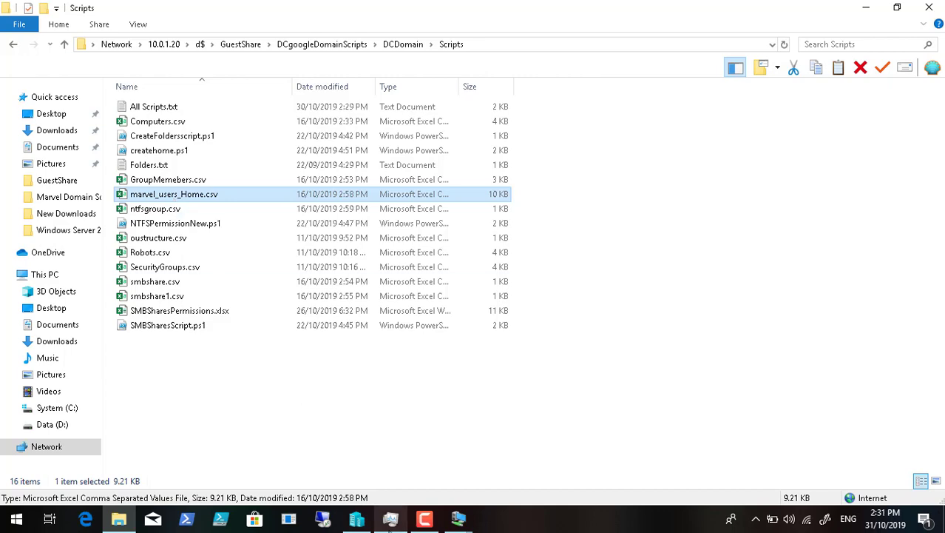
pyautogui.hotkey('ctrl', 'shift', 'Escape')
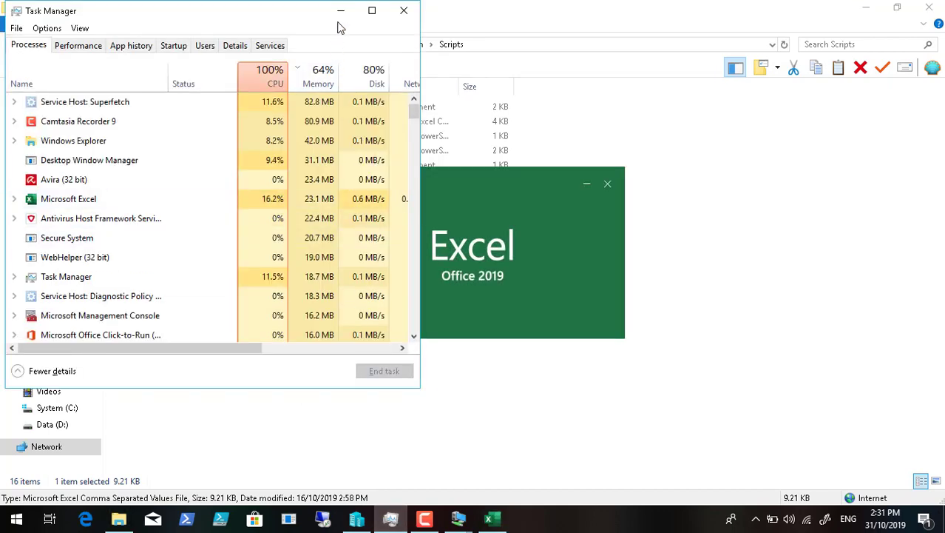
pyautogui.click(342, 12)
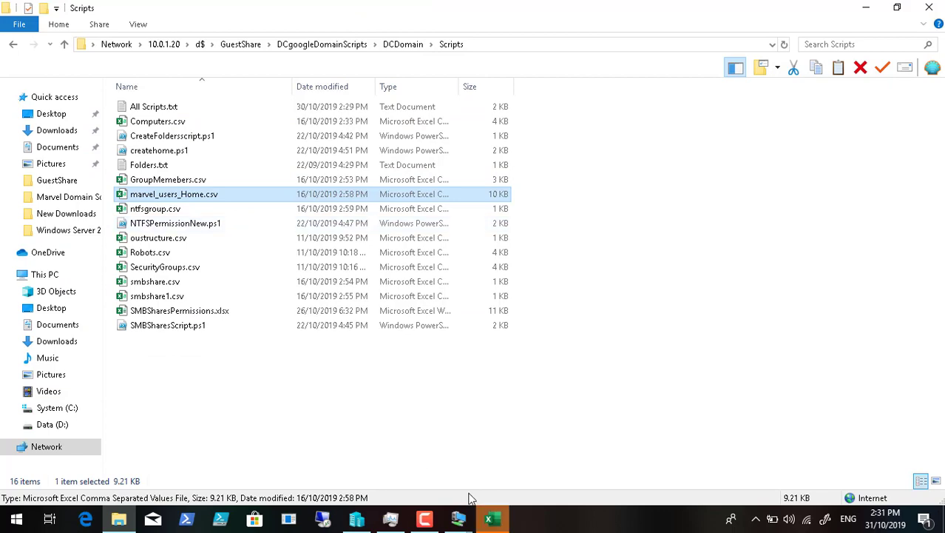
pyautogui.click(492, 520)
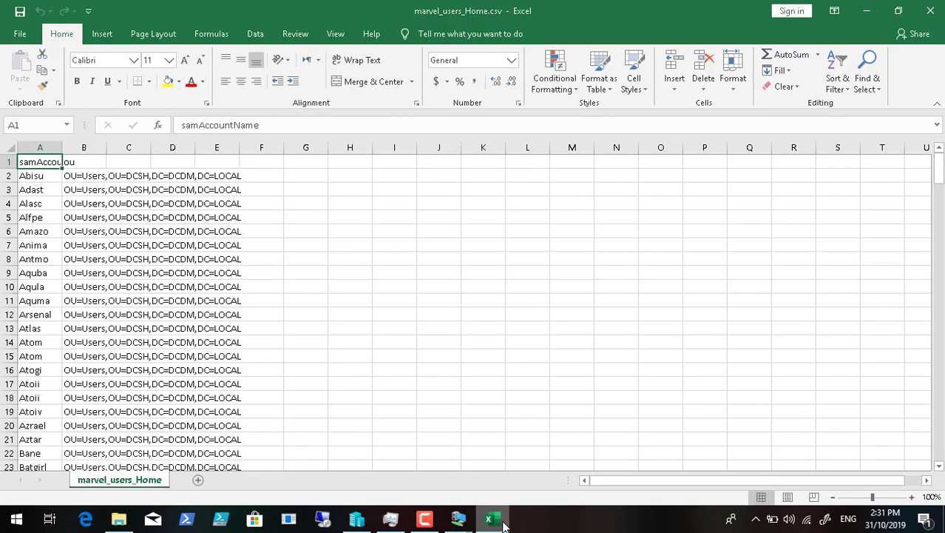
pyautogui.click(931, 16)
pyautogui.click(931, 15)
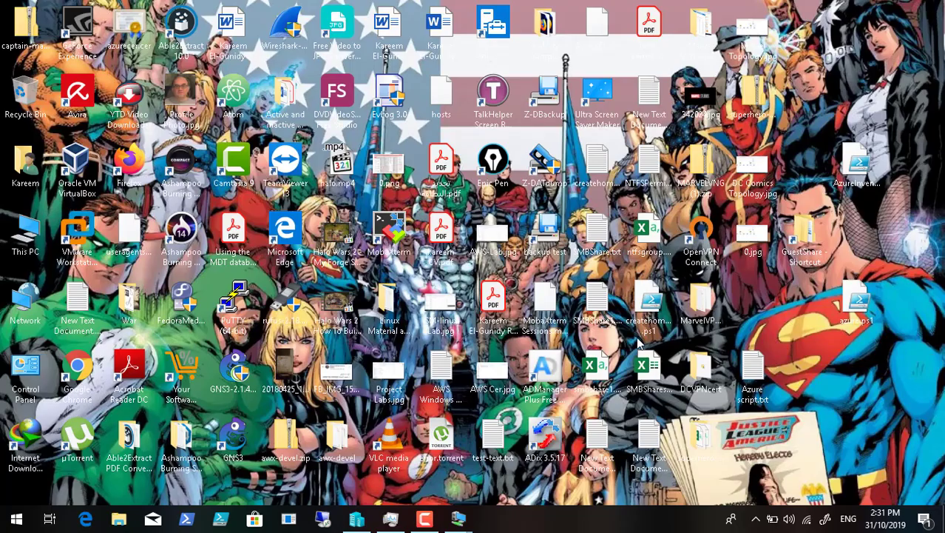
pyautogui.click(458, 518)
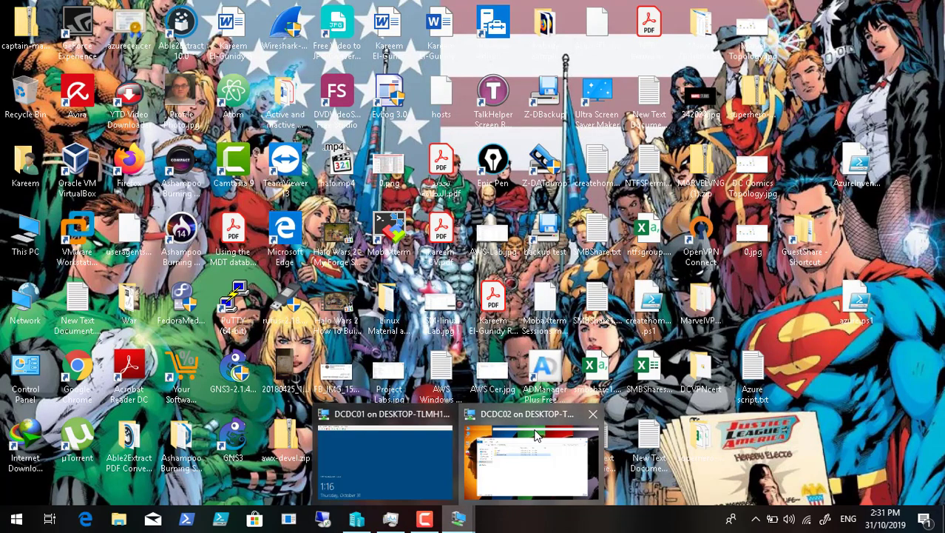
pyautogui.click(537, 435)
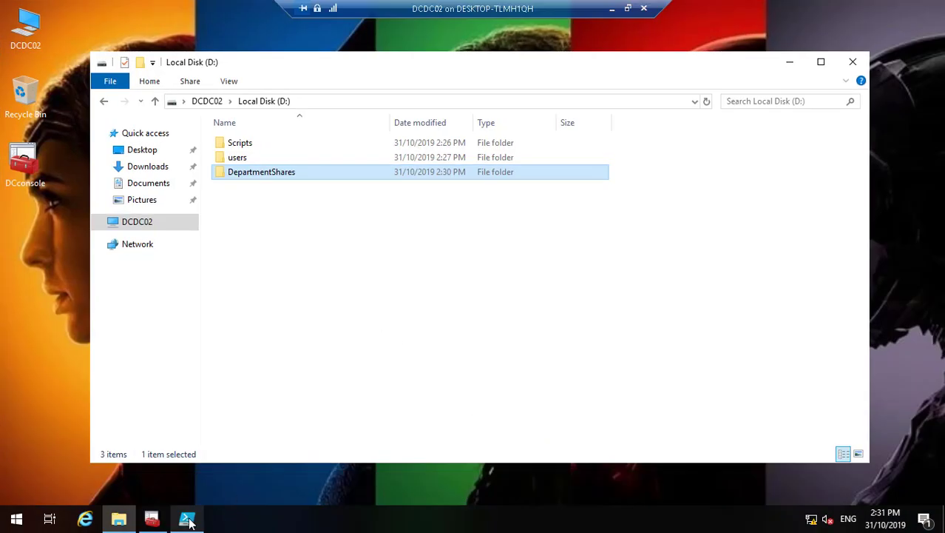
# Run the folder script, change line 3's drive from F to D, save, and rerun it.
pyautogui.click(187, 519)
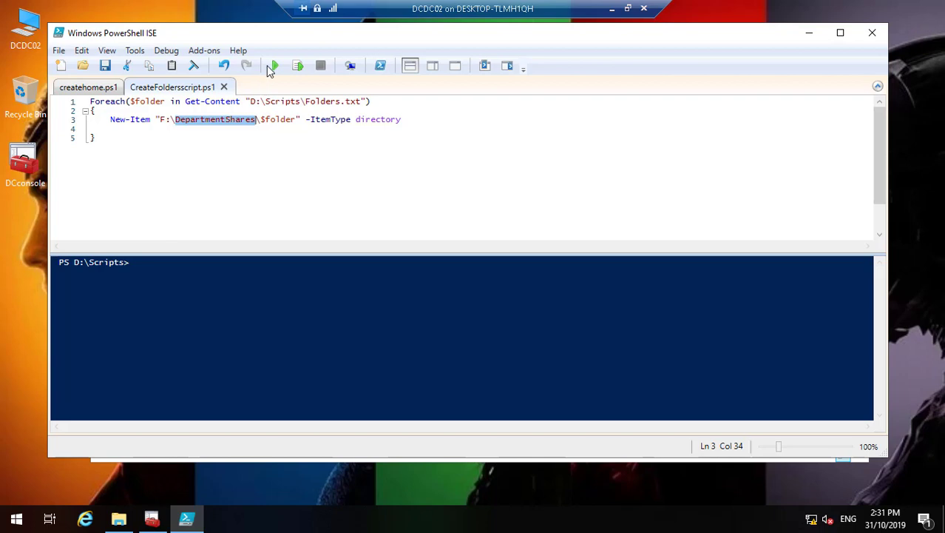
pyautogui.click(275, 67)
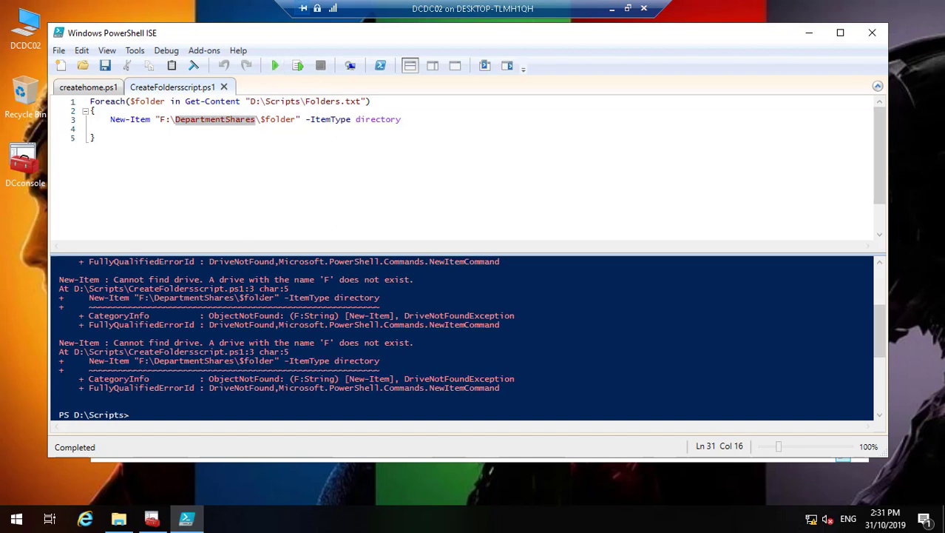
pyautogui.click(165, 119)
pyautogui.press('BackSpace')
pyautogui.write('D')
pyautogui.click(105, 66)
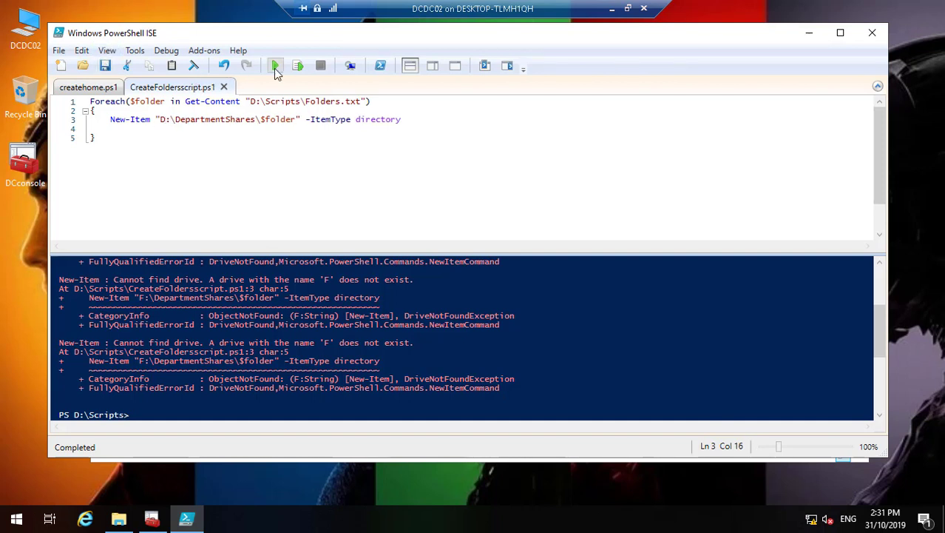
pyautogui.click(274, 66)
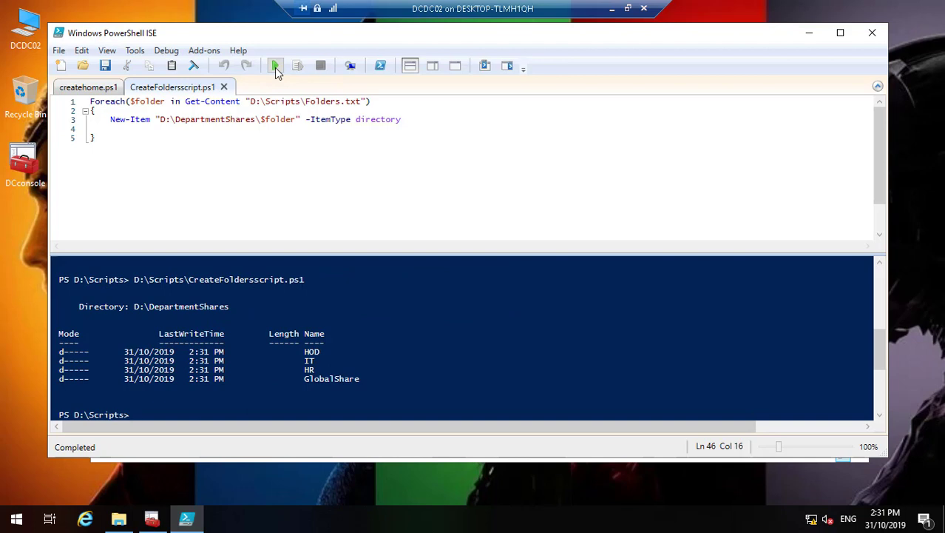
# Switch to createhome.ps1 and scroll to its Set-Acl and HomeDirectory output lines.
pyautogui.click(96, 87)
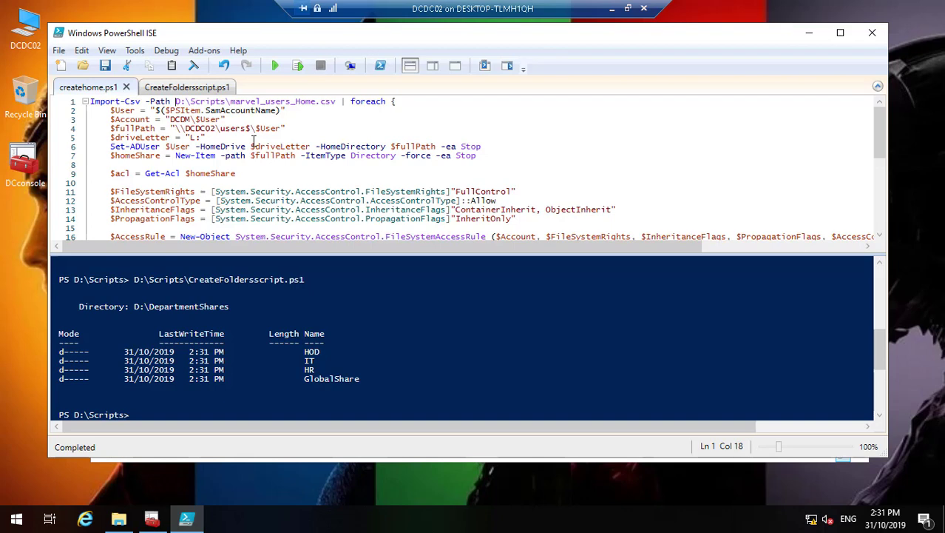
pyautogui.click(879, 235)
pyautogui.scroll(-3, 881, 236)
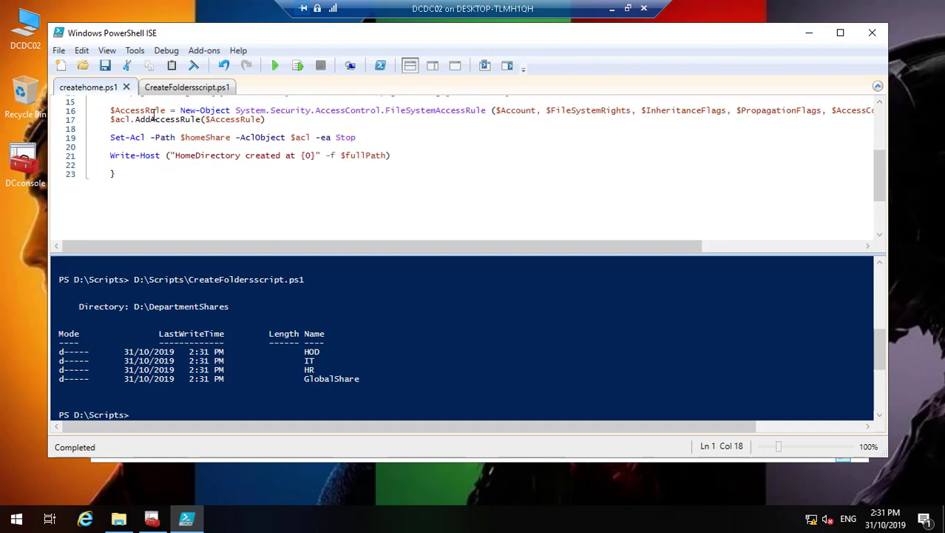
# Run createhome.ps1 to build home folders under \\DCDC02\users$, then open D:\users.
pyautogui.click(276, 67)
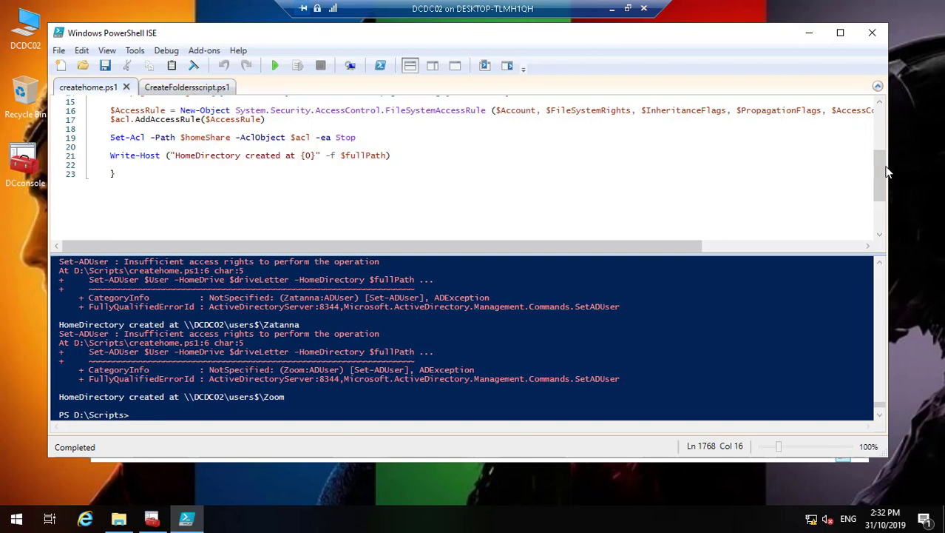
pyautogui.click(880, 110)
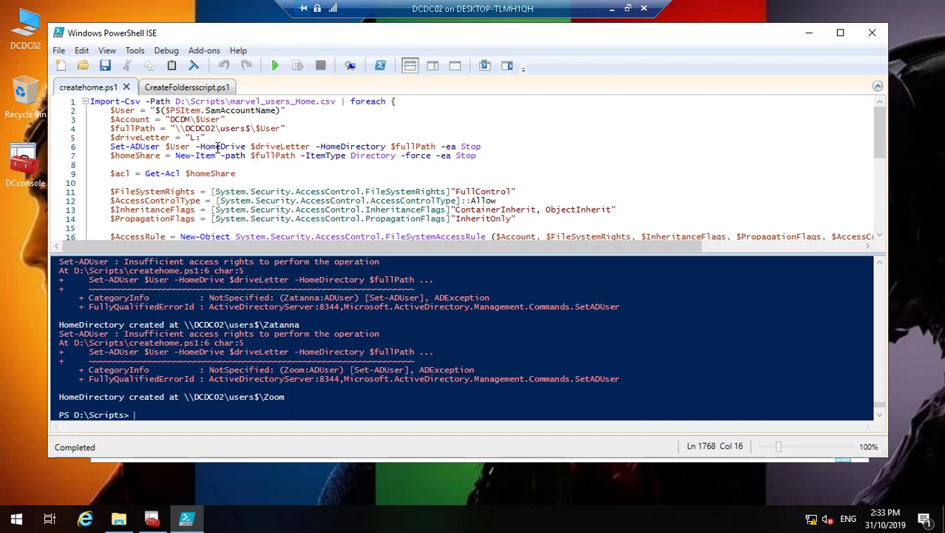
pyautogui.click(809, 32)
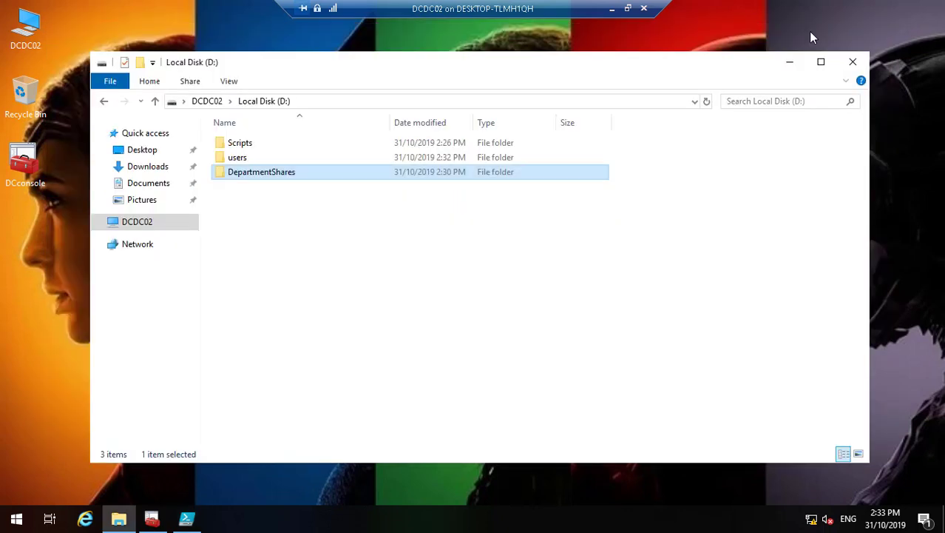
pyautogui.doubleClick(237, 158)
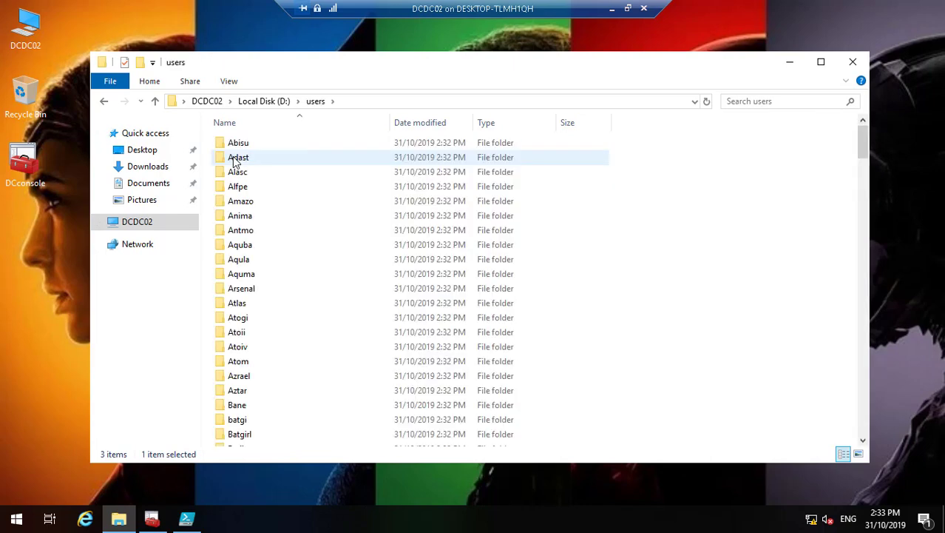
pyautogui.rightClick(249, 146)
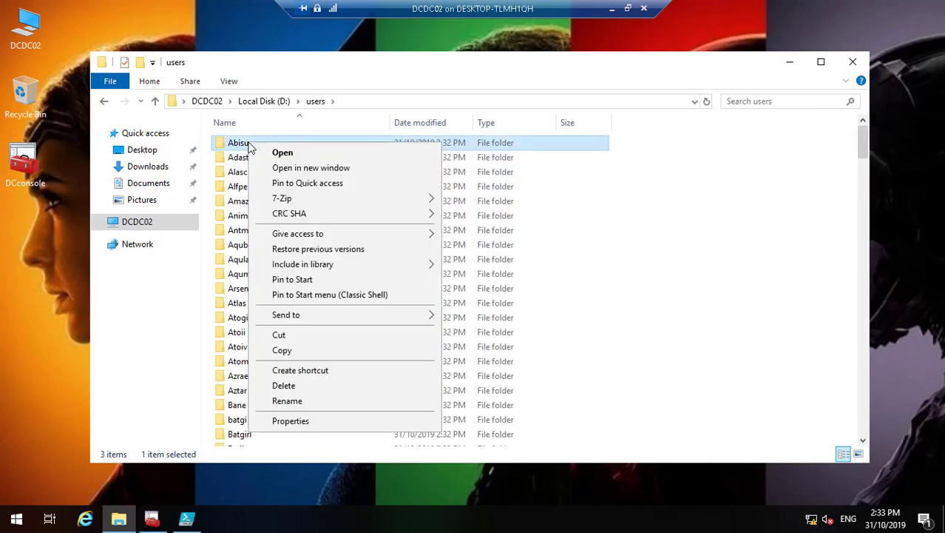
pyautogui.click(332, 423)
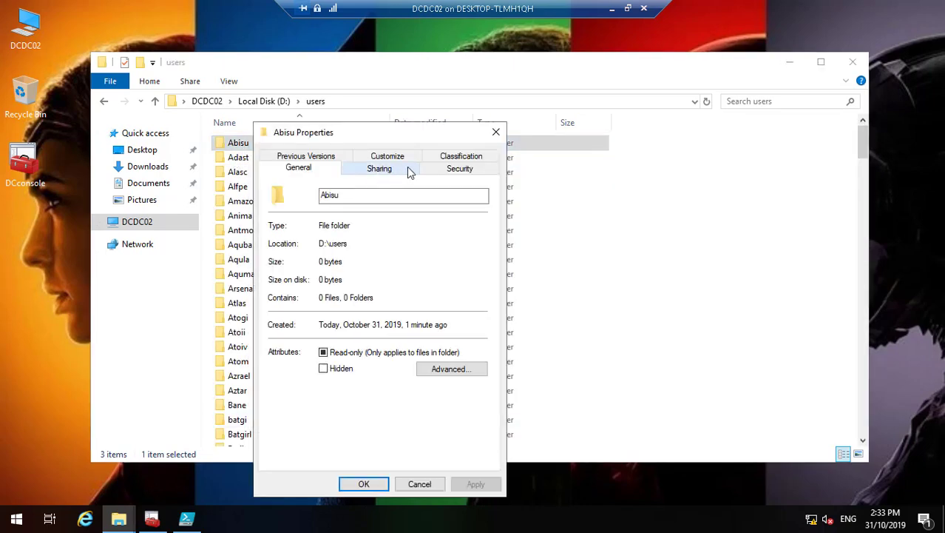
pyautogui.click(449, 167)
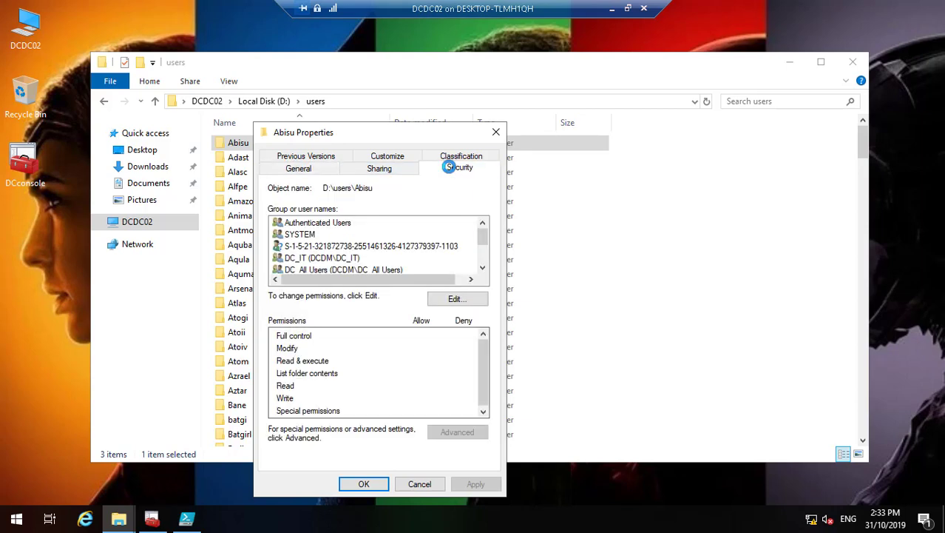
pyautogui.click(362, 249)
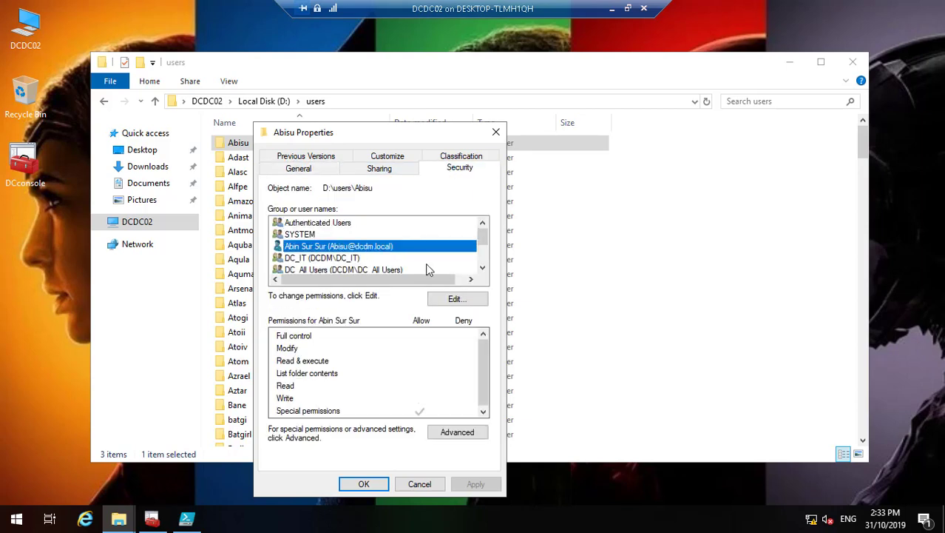
pyautogui.click(483, 268)
pyautogui.click(482, 268)
pyautogui.click(482, 268)
pyautogui.click(482, 268)
pyautogui.click(459, 434)
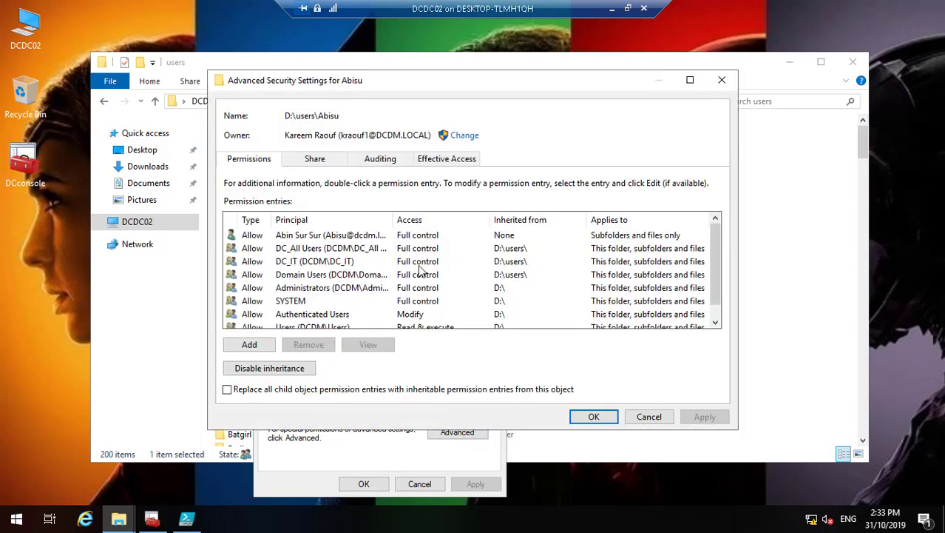
pyautogui.click(341, 239)
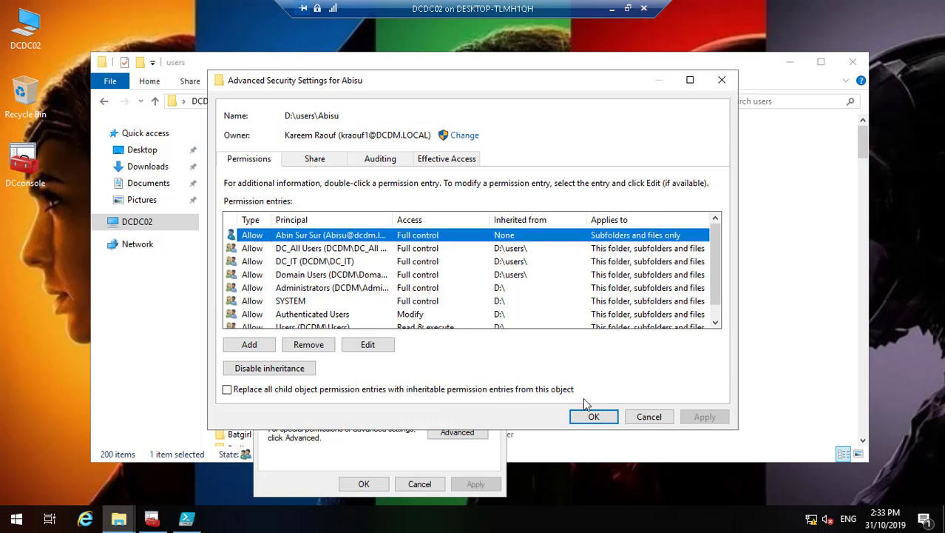
pyautogui.click(649, 417)
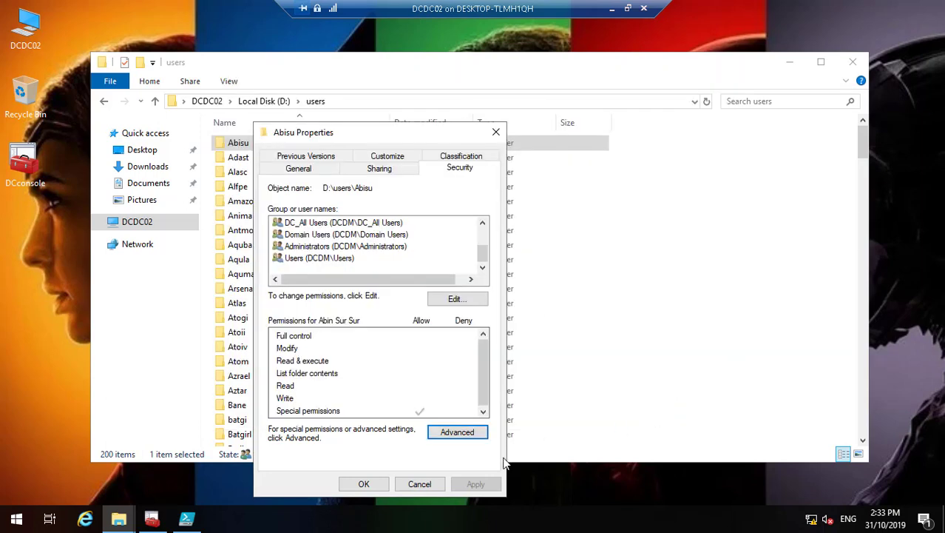
pyautogui.click(427, 485)
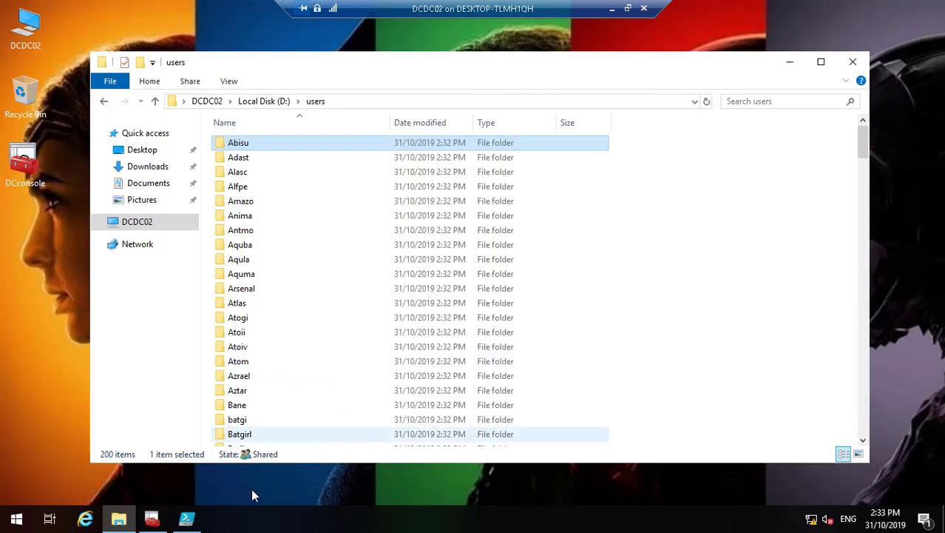
# Close PowerShell ISE, leaving File Explorer on D:\users with its 200 home folders.
pyautogui.click(187, 521)
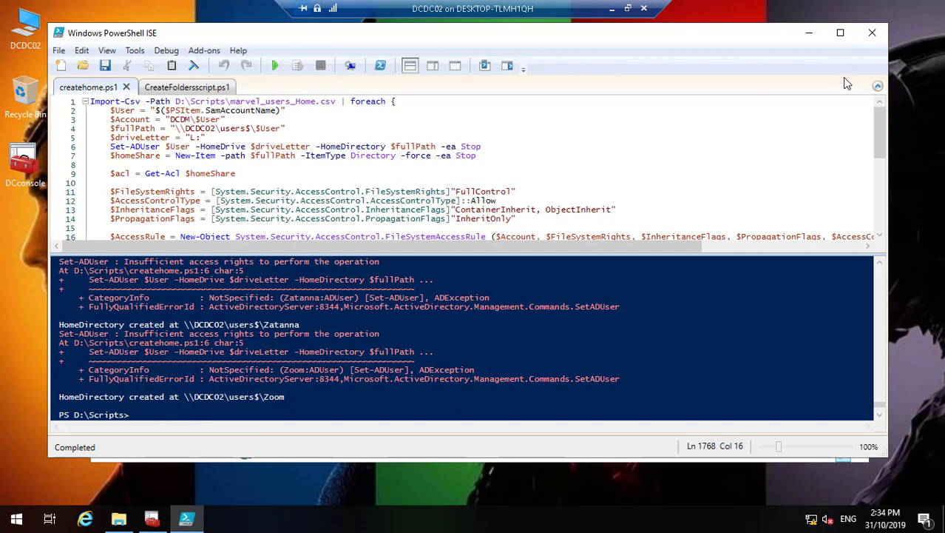
pyautogui.moveTo(882, 236); pyautogui.dragTo(882, 236)
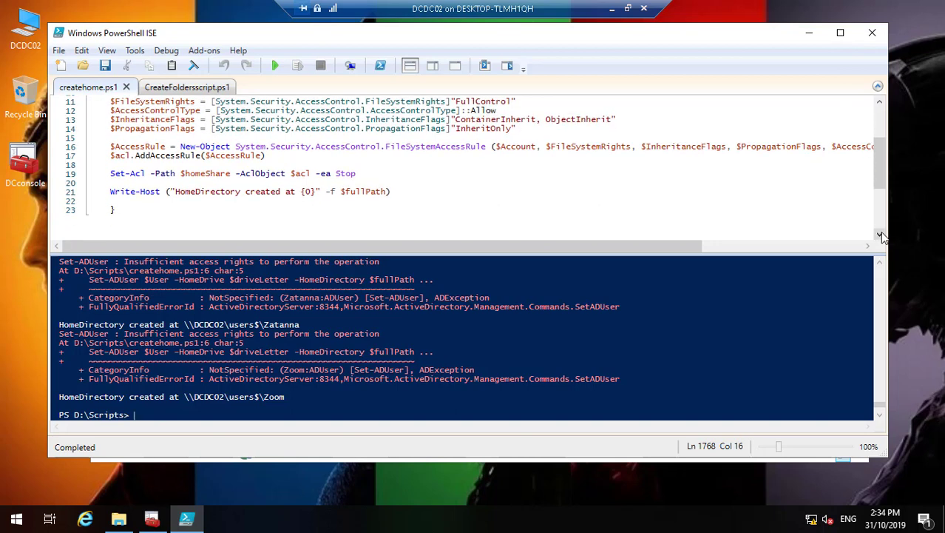
pyautogui.click(872, 35)
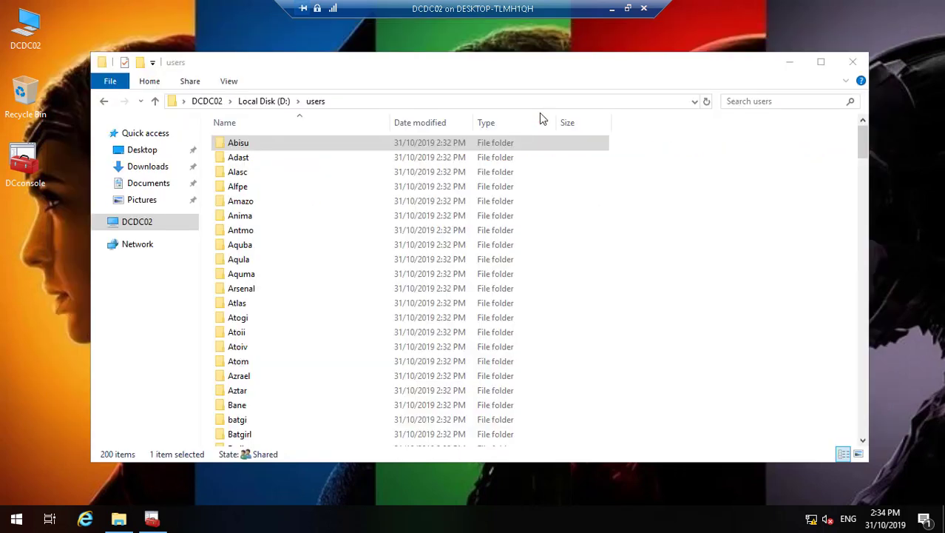
# Review the users$ share permissions for DC_All Users and Domain Users without changing them.
pyautogui.click(266, 101)
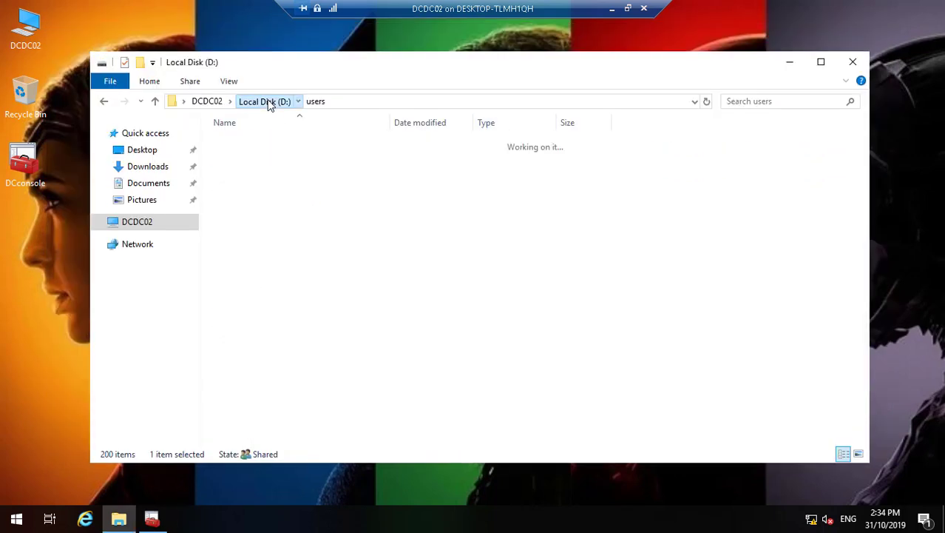
pyautogui.rightClick(241, 175)
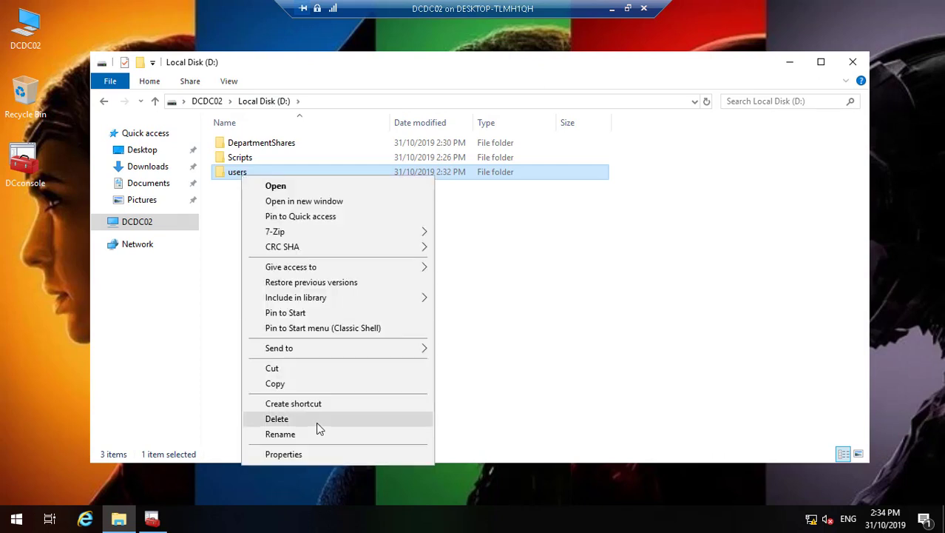
pyautogui.click(316, 456)
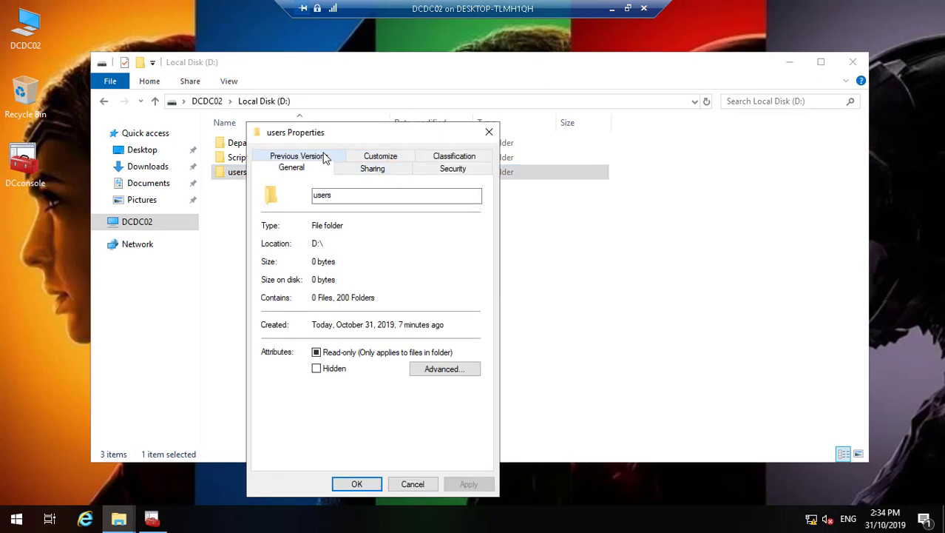
pyautogui.click(379, 172)
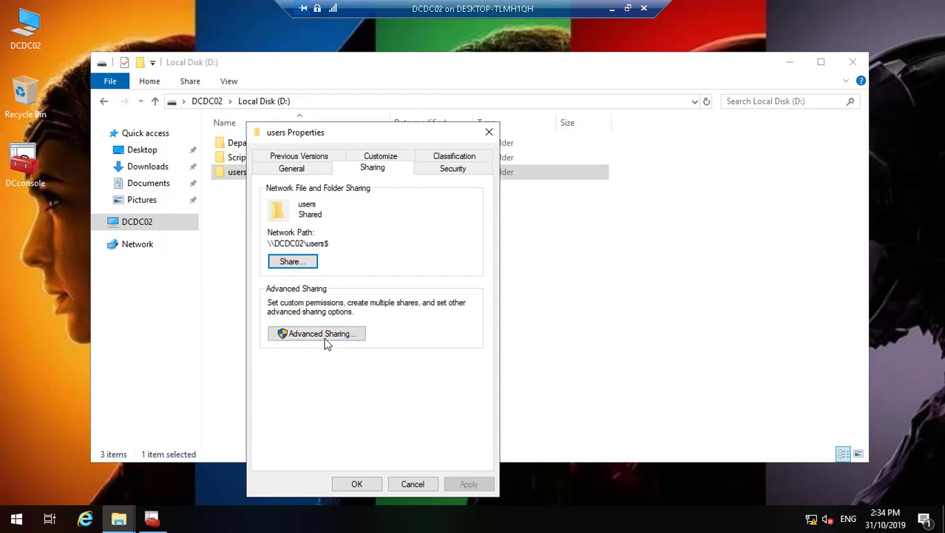
pyautogui.click(331, 335)
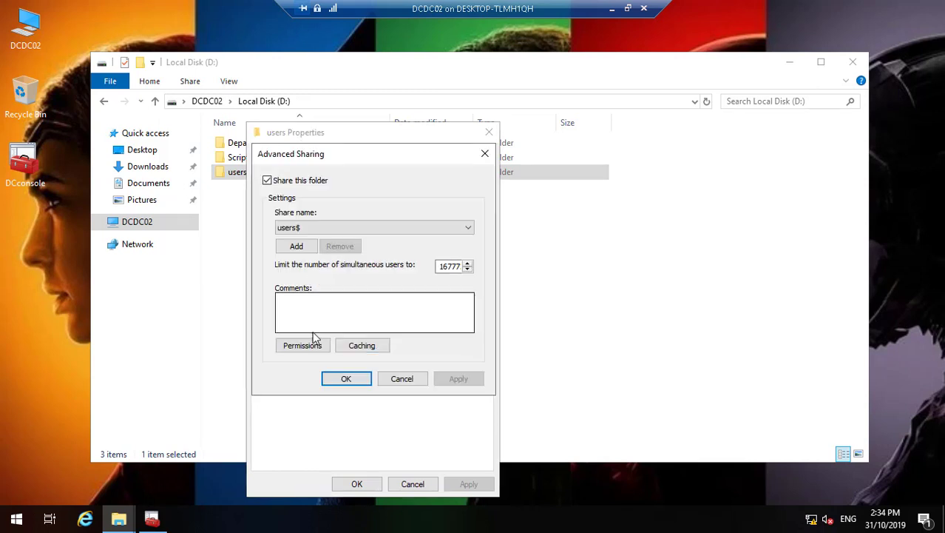
pyautogui.click(313, 345)
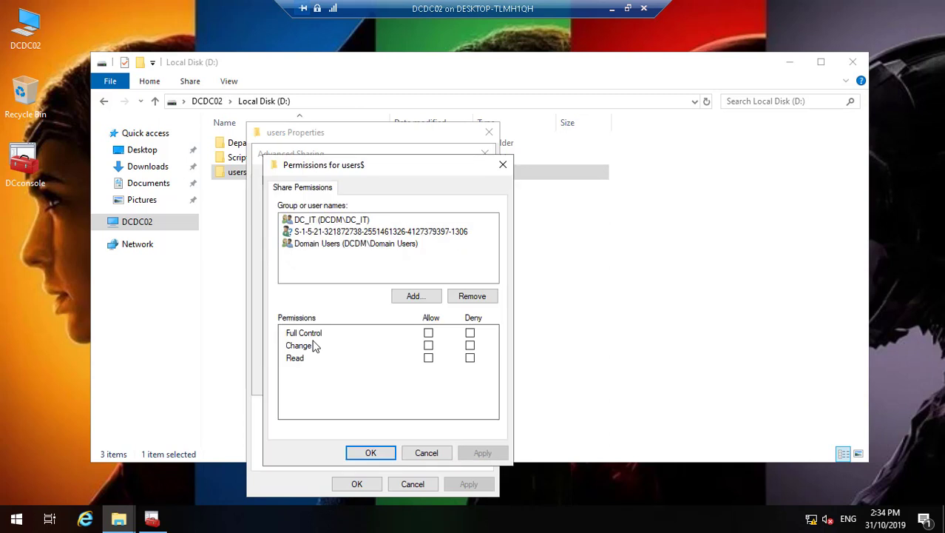
pyautogui.click(349, 232)
pyautogui.click(355, 244)
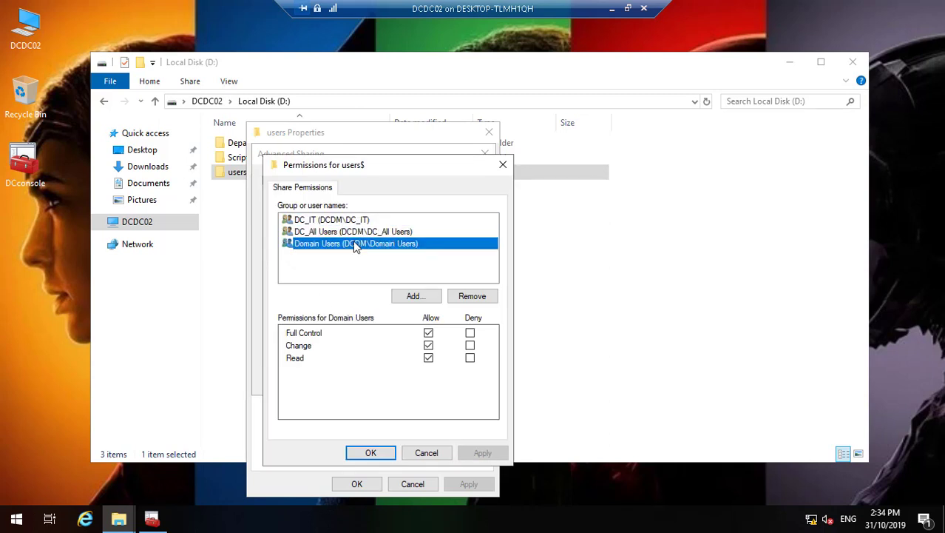
pyautogui.click(427, 453)
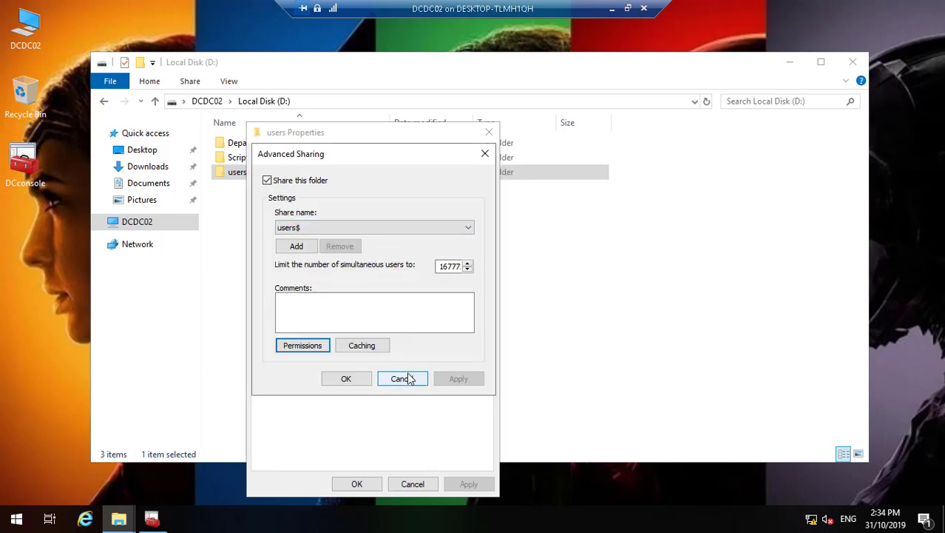
pyautogui.click(403, 379)
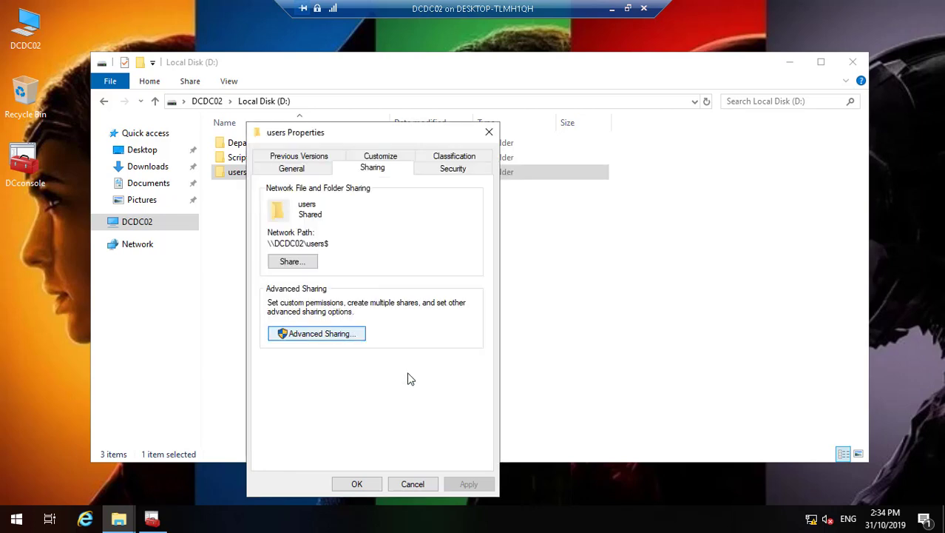
# Check the users folder's security permissions for DC_IT, DC_All Users and Domain Users, then close Explorer.
pyautogui.click(446, 170)
pyautogui.click(351, 247)
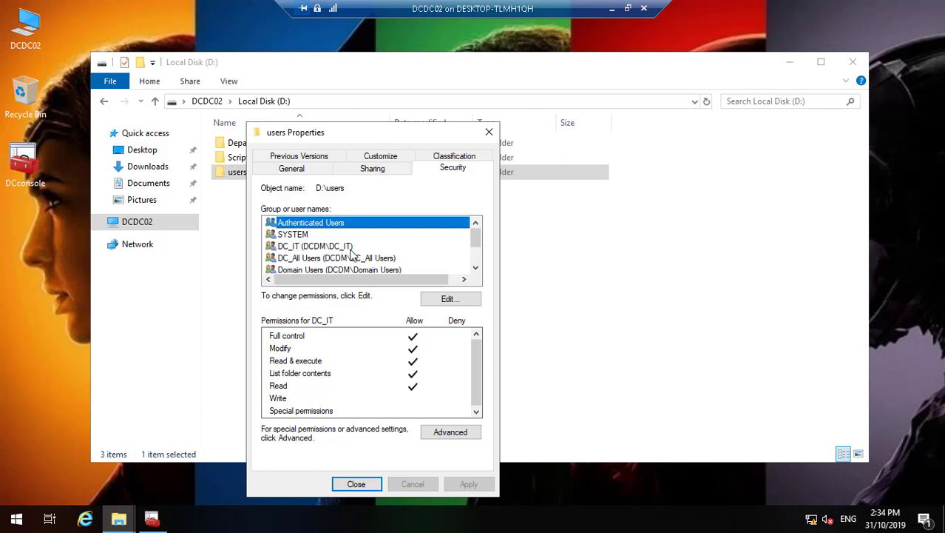
pyautogui.click(354, 259)
pyautogui.click(354, 270)
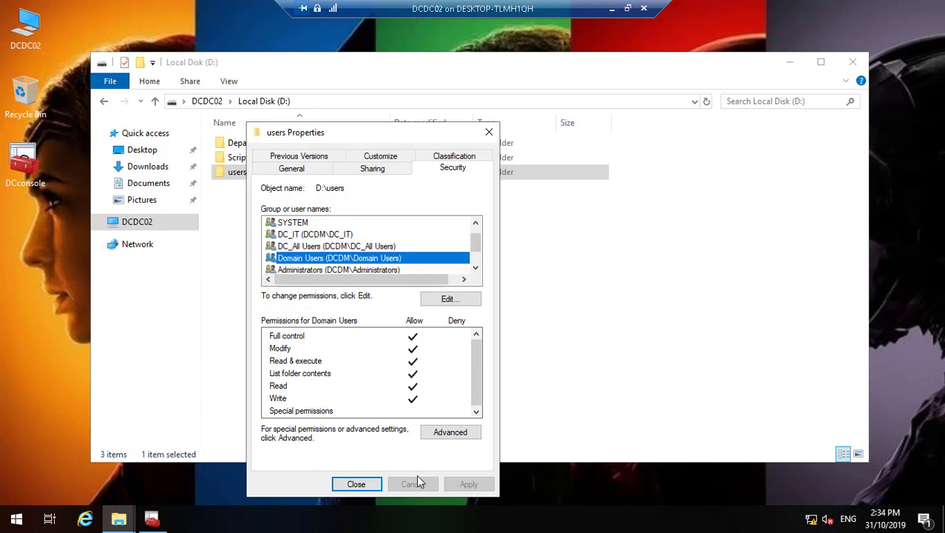
pyautogui.click(356, 483)
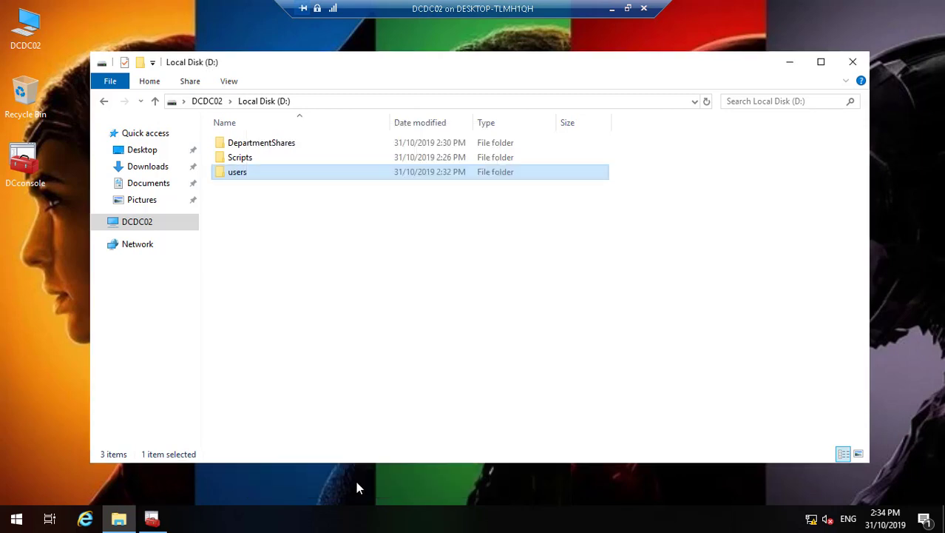
pyautogui.click(852, 61)
# Check the first DCSH user's Profile tab for a home folder, closing without changes.
pyautogui.click(163, 518)
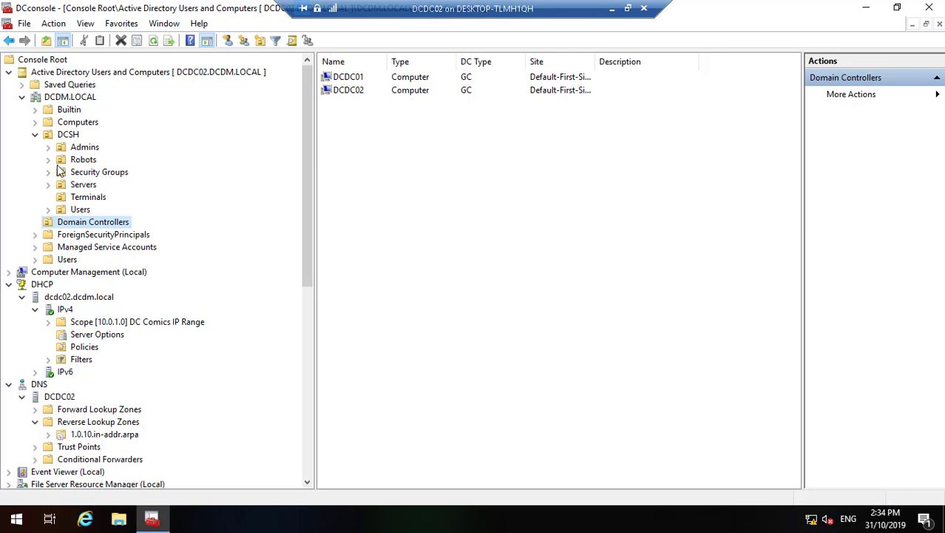
pyautogui.click(78, 211)
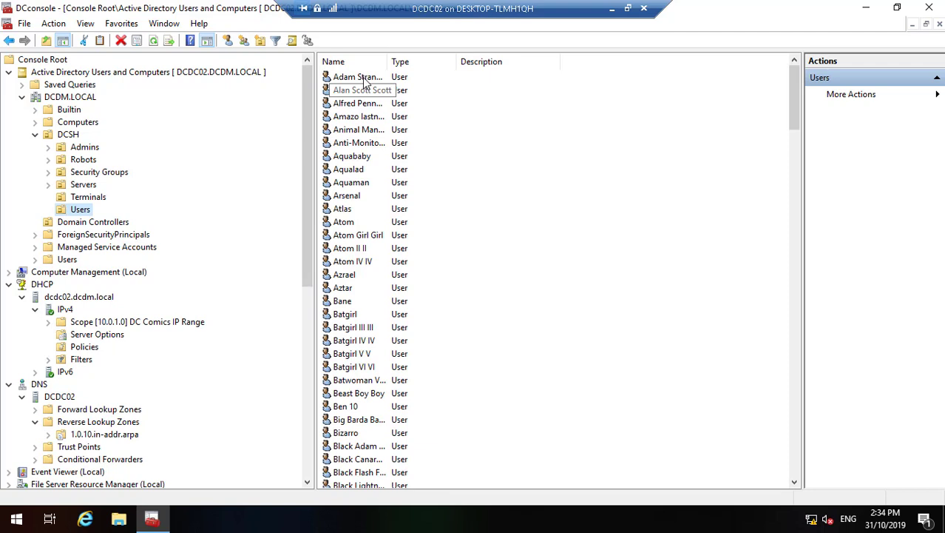
pyautogui.doubleClick(358, 76)
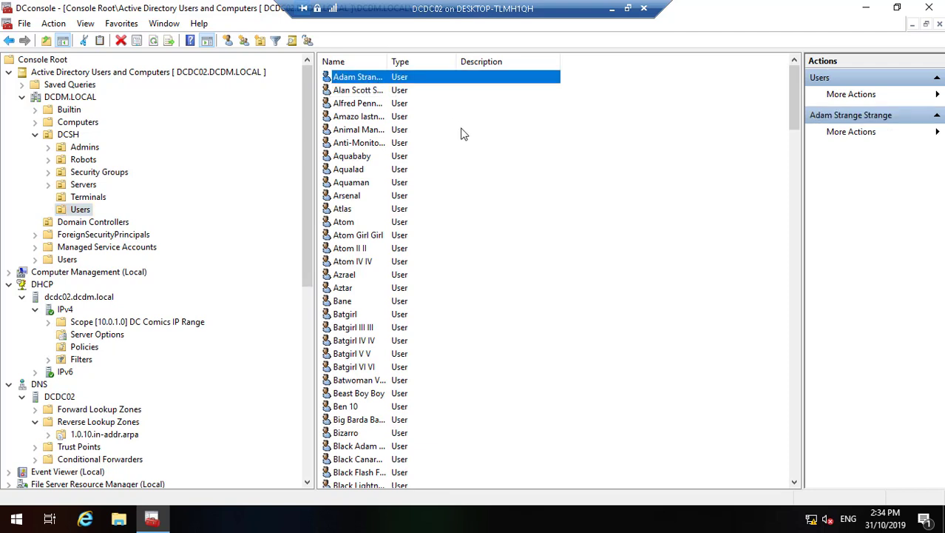
pyautogui.click(482, 126)
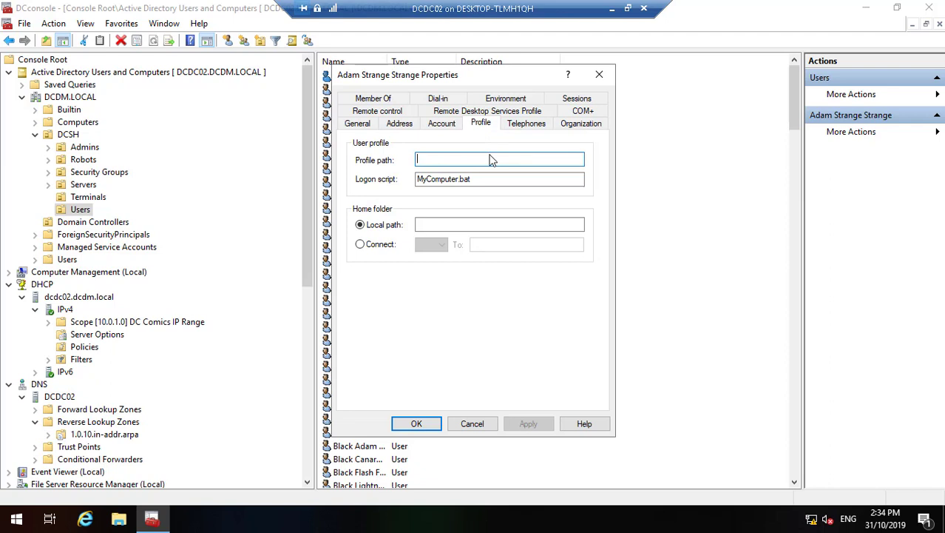
pyautogui.click(482, 425)
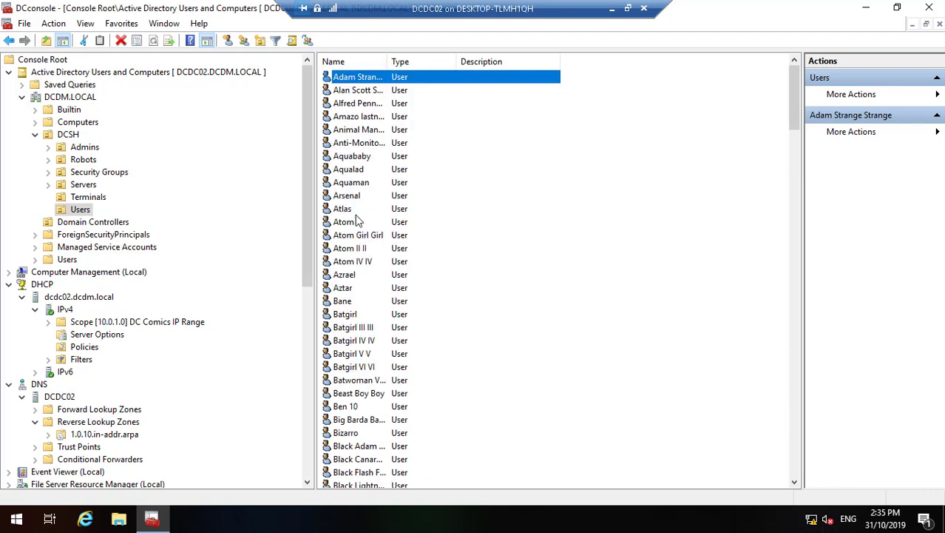
# Check a second user's Profile tab, then close DCconsole without saving its settings.
pyautogui.doubleClick(355, 213)
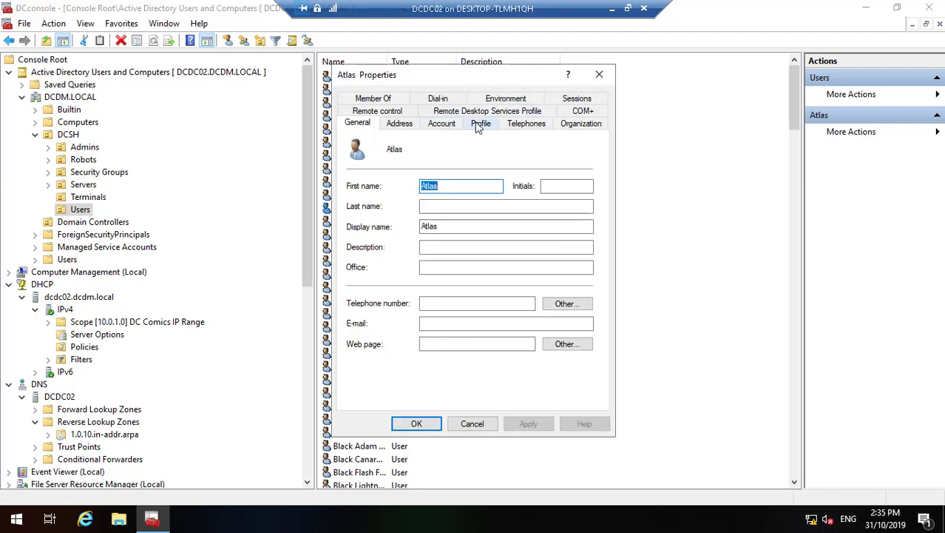
pyautogui.click(481, 123)
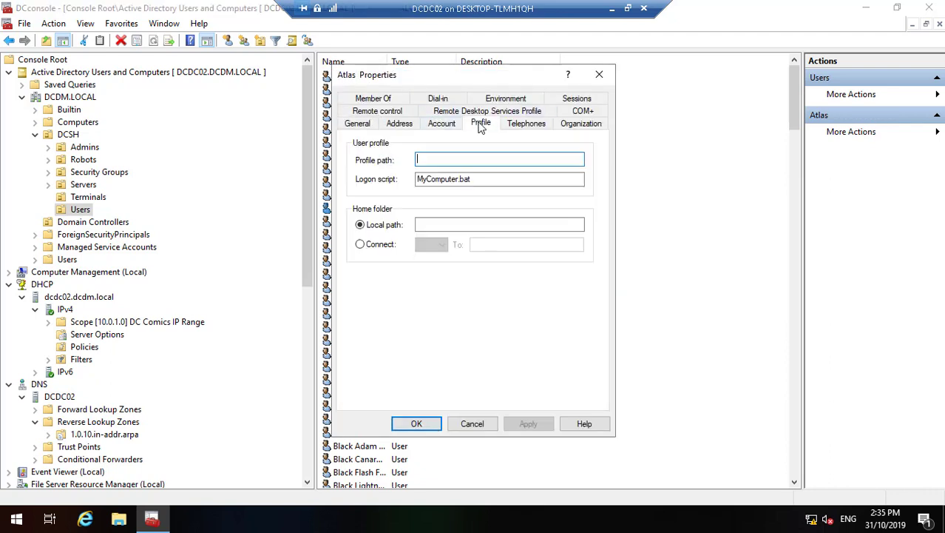
pyautogui.click(472, 423)
pyautogui.click(933, 9)
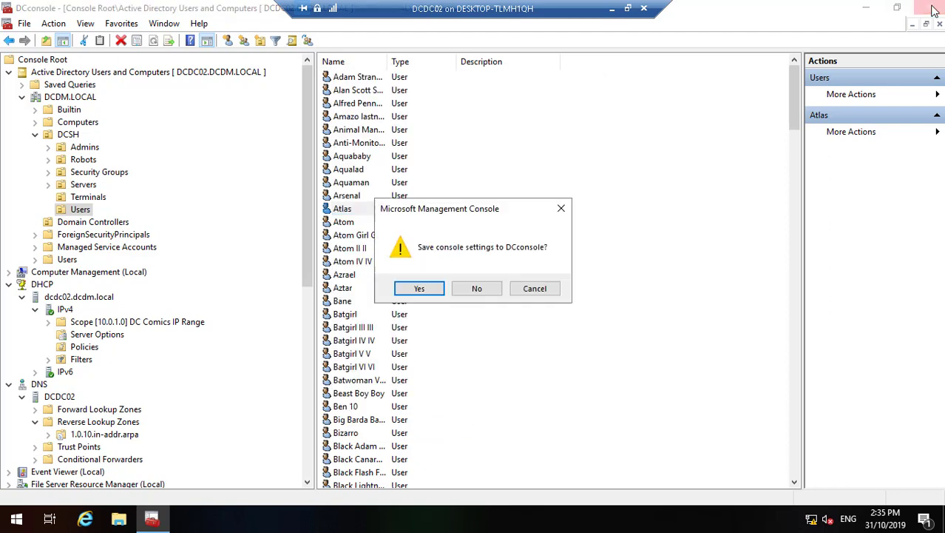
pyautogui.click(482, 291)
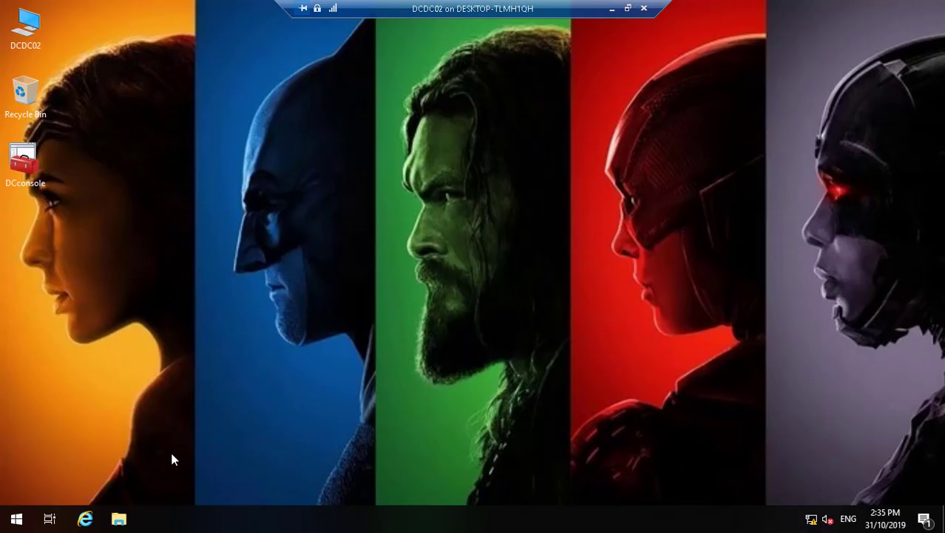
# Permanently delete all 200 home folders in D:\users with Shift+Delete, returning to the D: root.
pyautogui.doubleClick(26, 20)
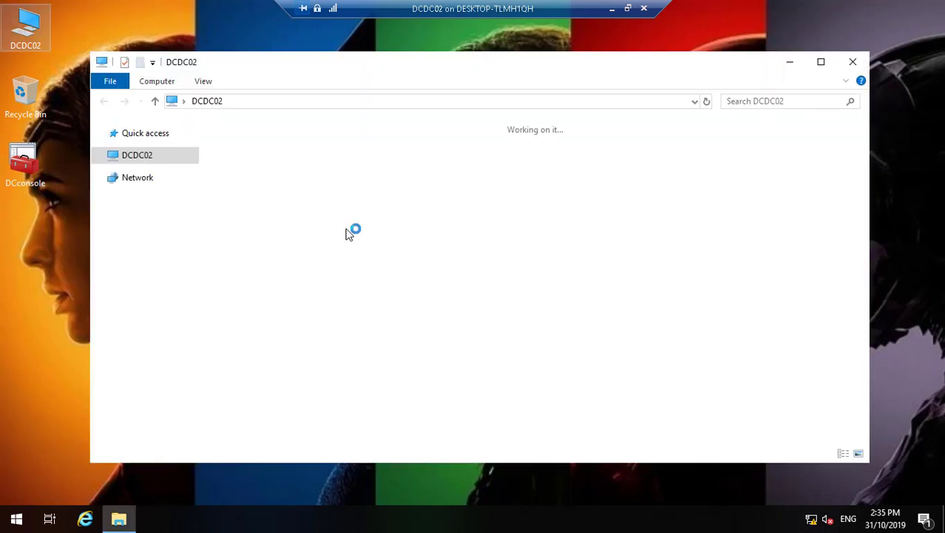
pyautogui.doubleClick(601, 292)
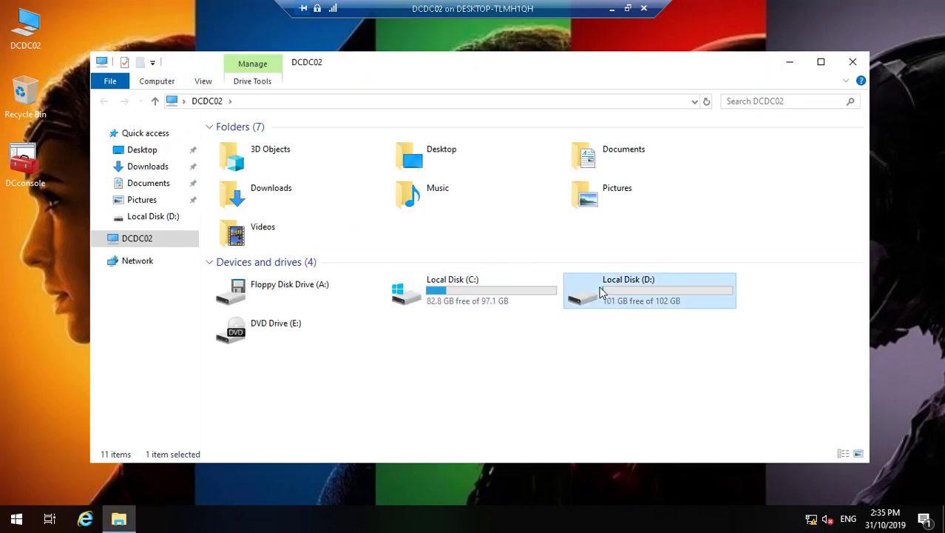
pyautogui.click(250, 177)
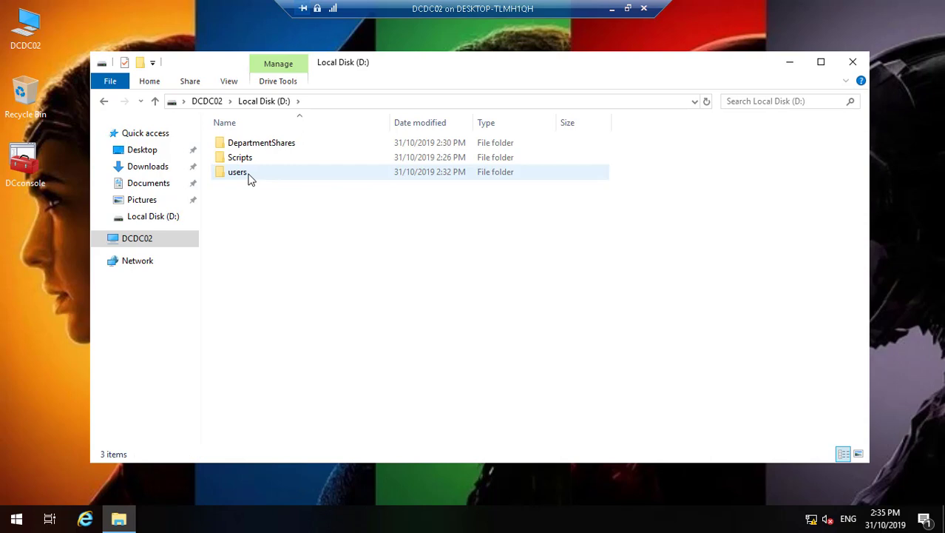
pyautogui.doubleClick(251, 172)
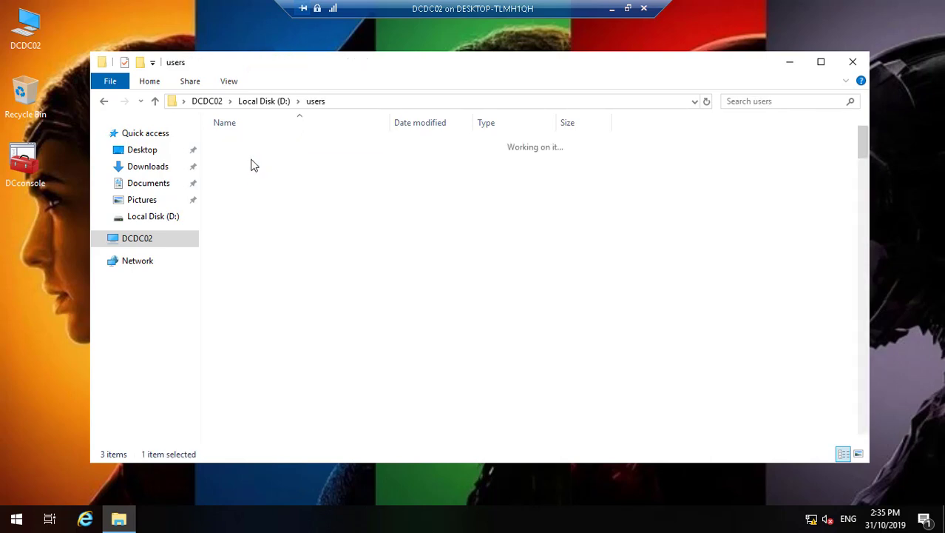
pyautogui.hotkey('ctrl', 'a')
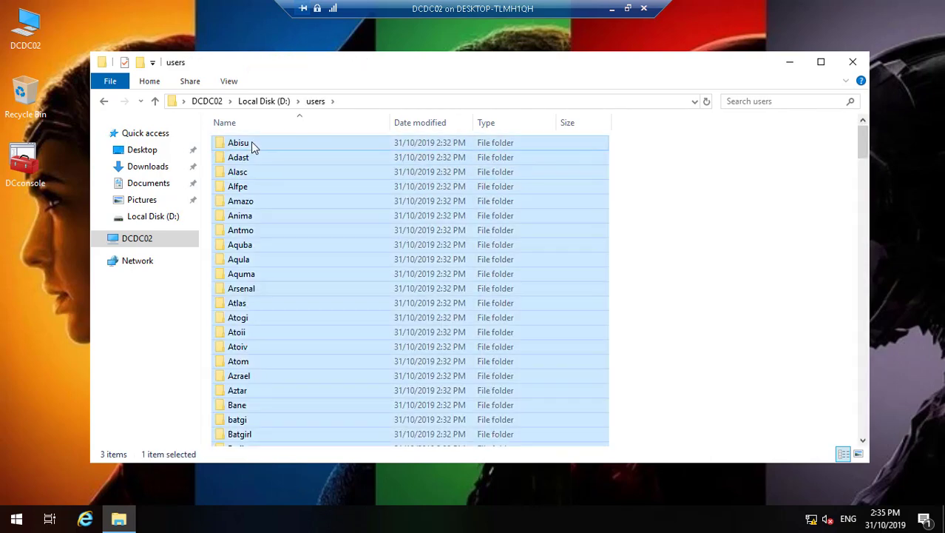
pyautogui.hotkey('shift', 'Delete')
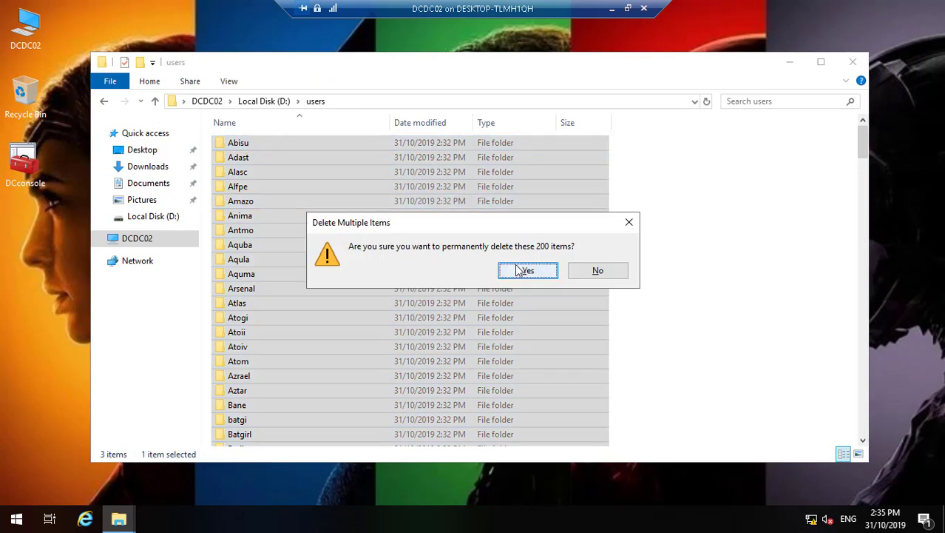
pyautogui.click(516, 271)
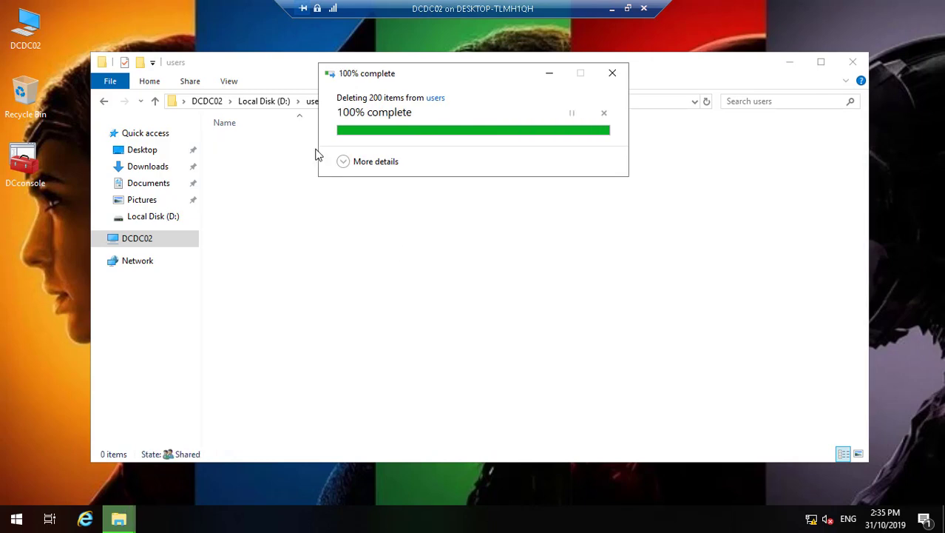
pyautogui.click(268, 102)
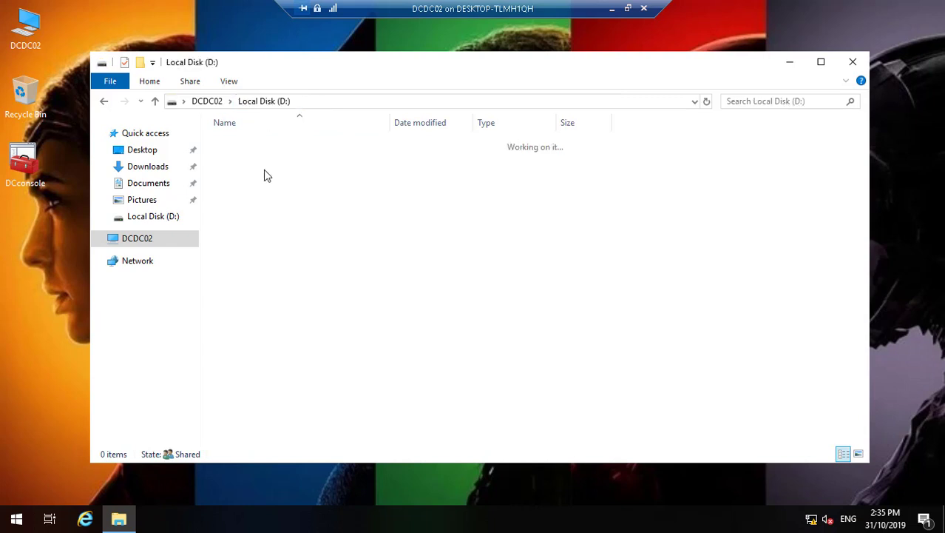
pyautogui.rightClick(238, 175)
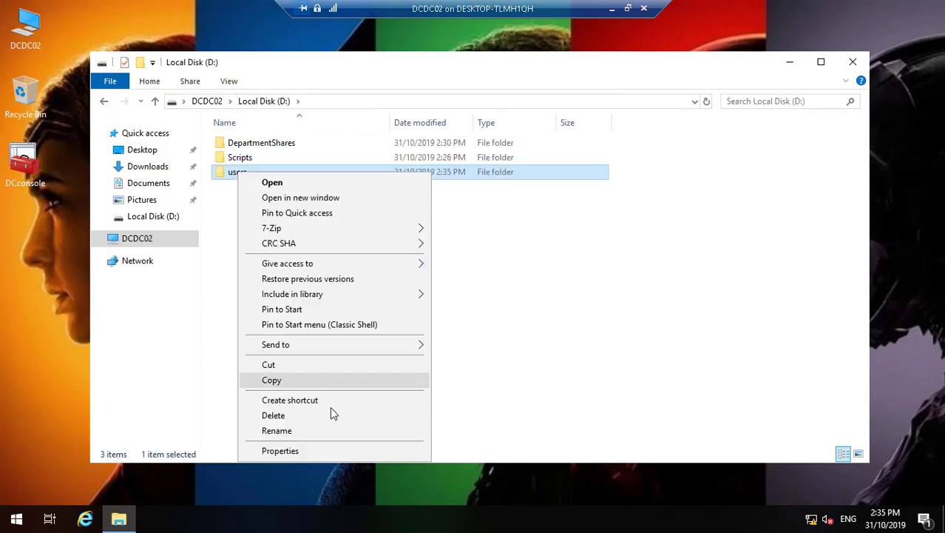
# Inspect the users$ share permissions for DC_All Users and Domain Users without changes.
pyautogui.click(337, 452)
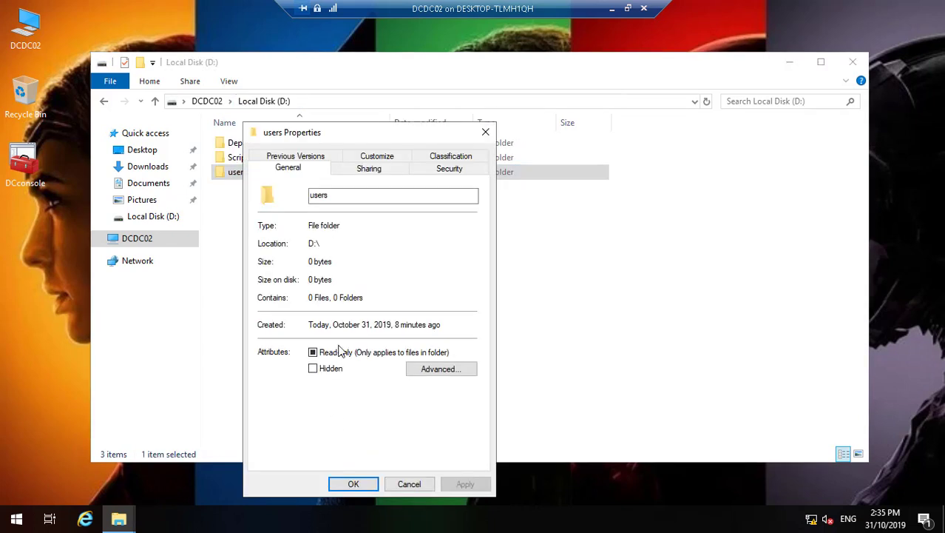
pyautogui.click(369, 168)
pyautogui.click(325, 340)
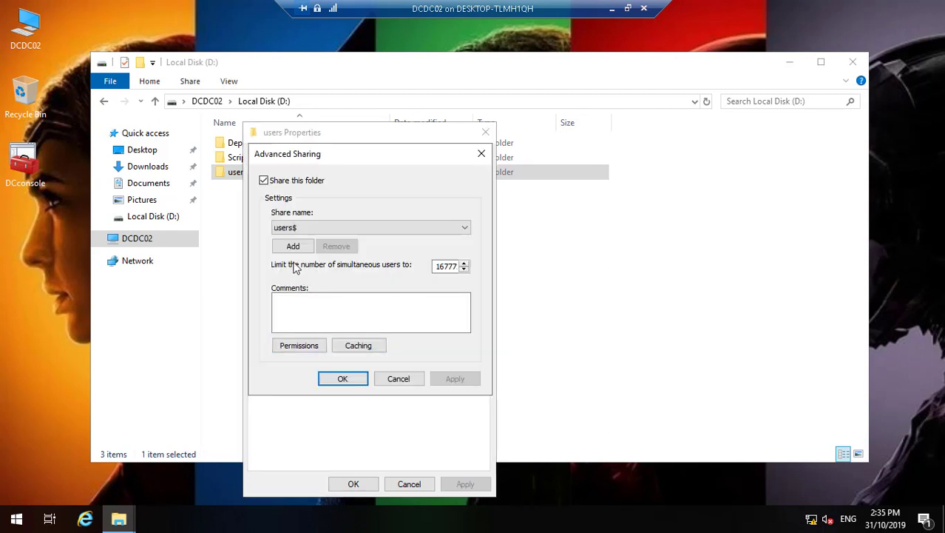
pyautogui.click(306, 349)
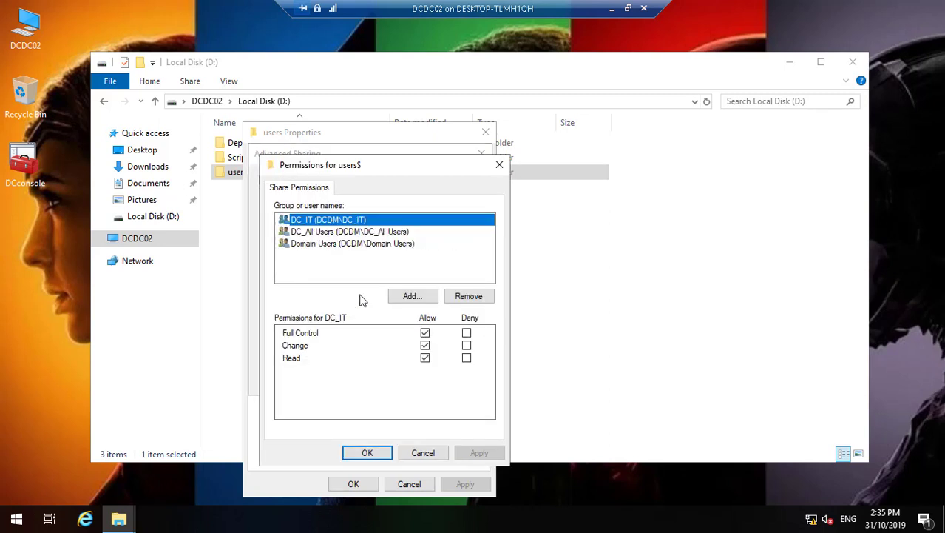
pyautogui.click(355, 232)
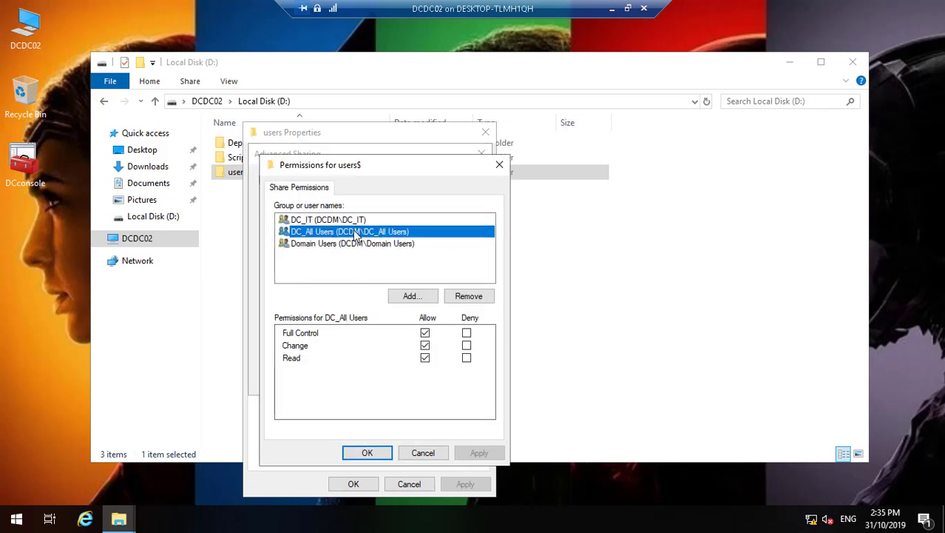
pyautogui.click(358, 244)
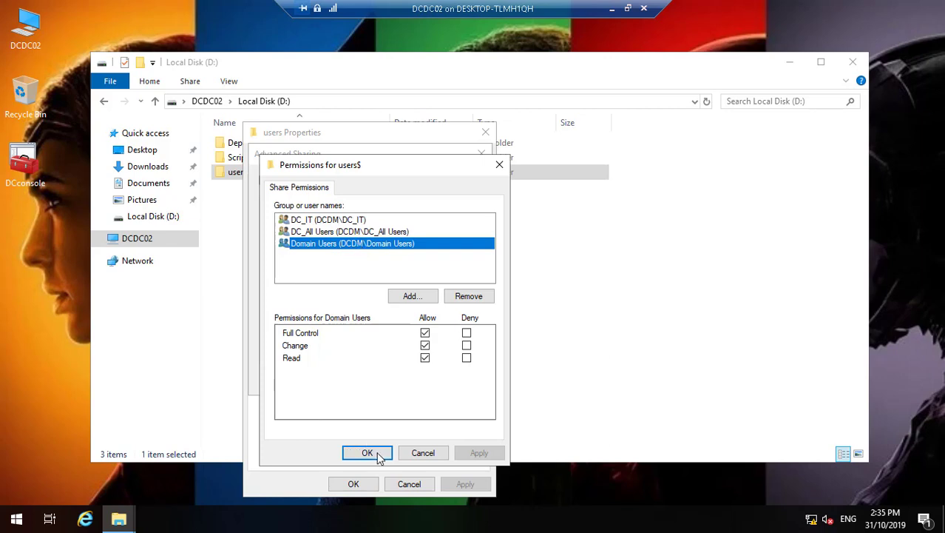
pyautogui.click(418, 454)
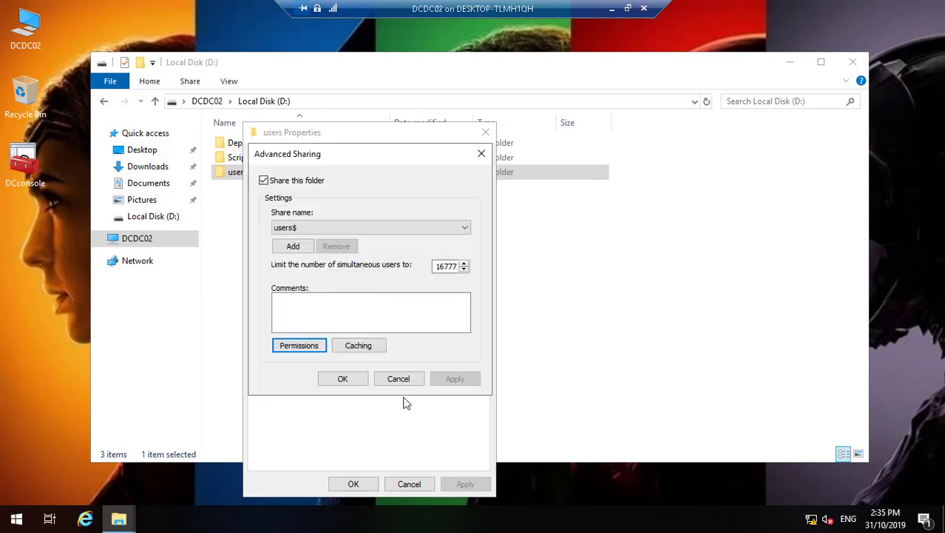
pyautogui.click(400, 379)
pyautogui.press('Escape')
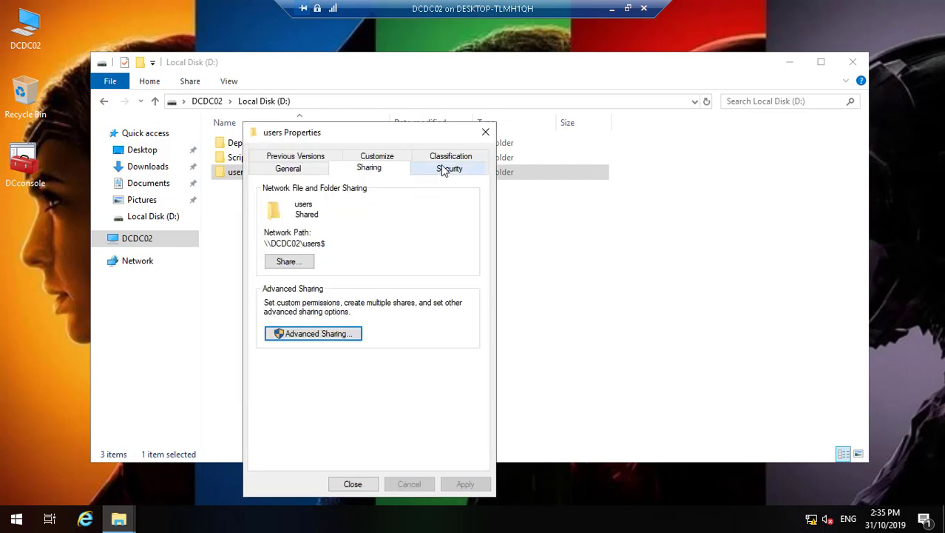
# Check the users folder's NTFS permissions for DC_IT, DC_All Users and Domain Users.
pyautogui.click(444, 166)
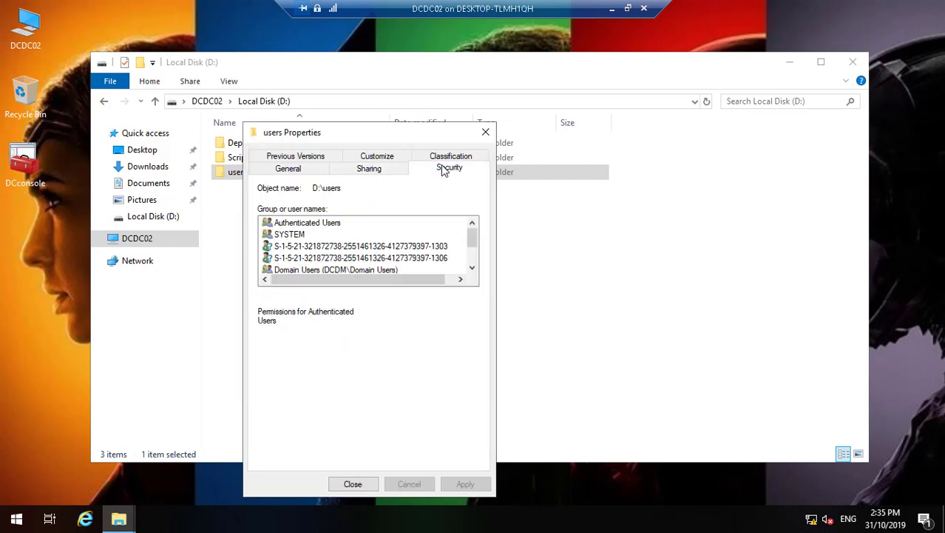
pyautogui.click(344, 247)
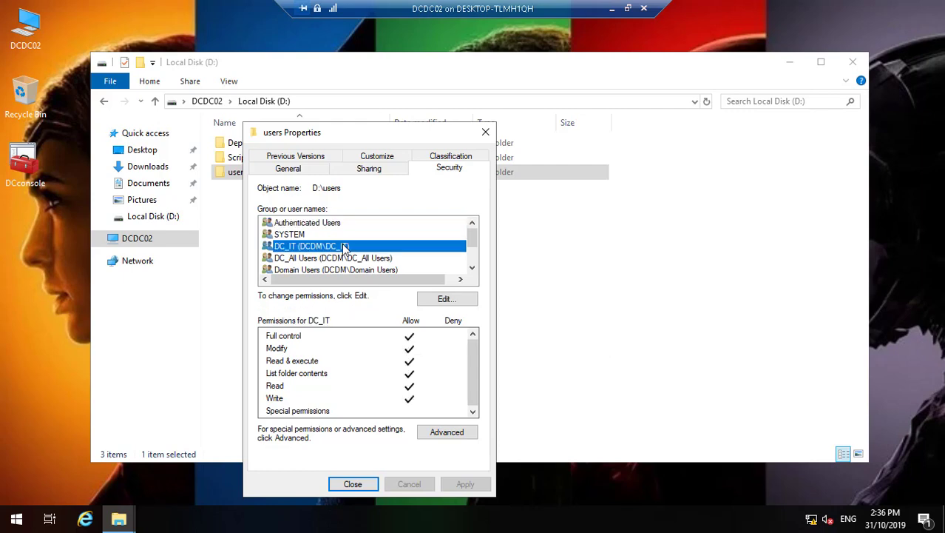
pyautogui.click(348, 257)
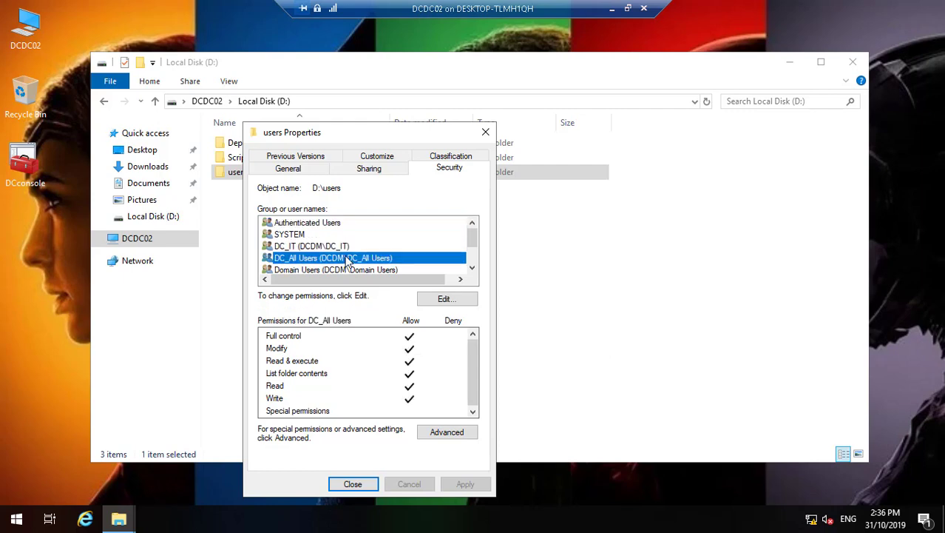
pyautogui.click(348, 269)
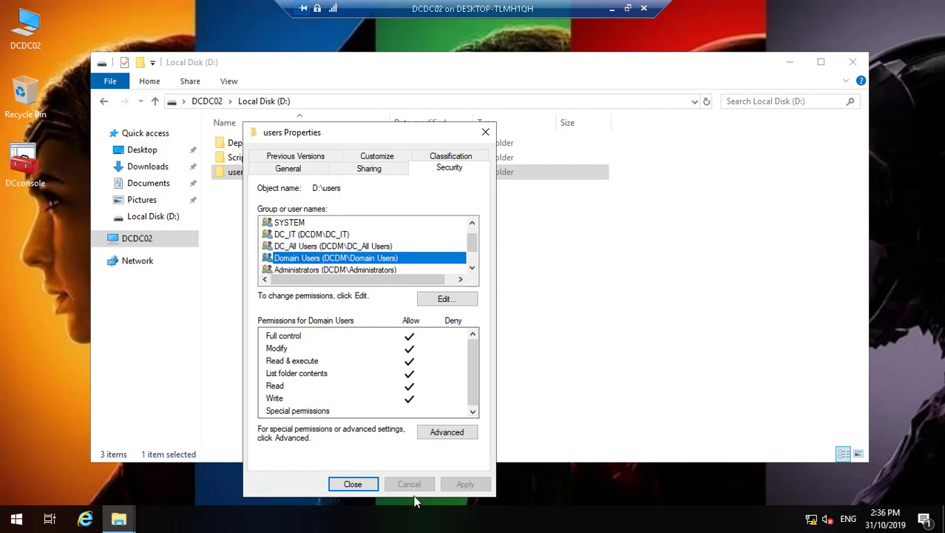
pyautogui.click(353, 483)
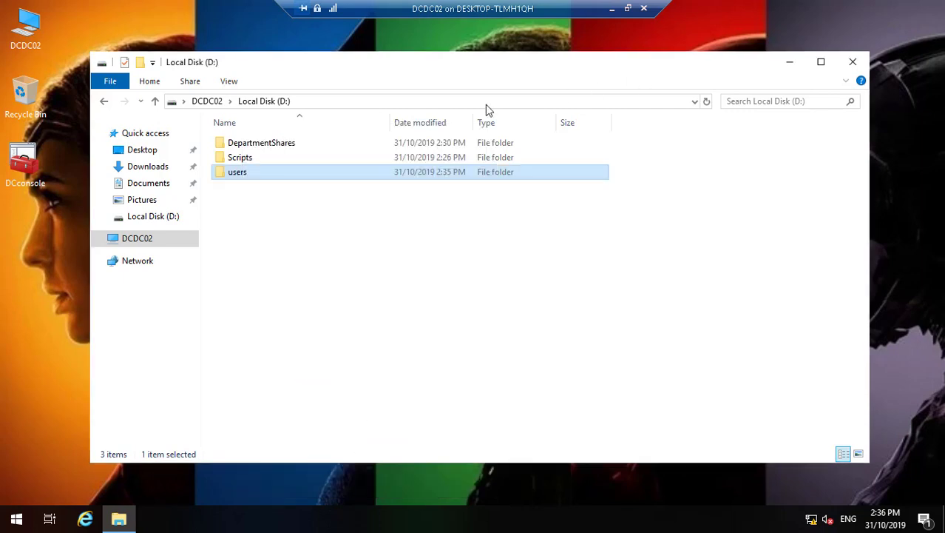
# Open createhome from D:\Scripts in PowerShell ISE and run it with F5.
pyautogui.doubleClick(243, 159)
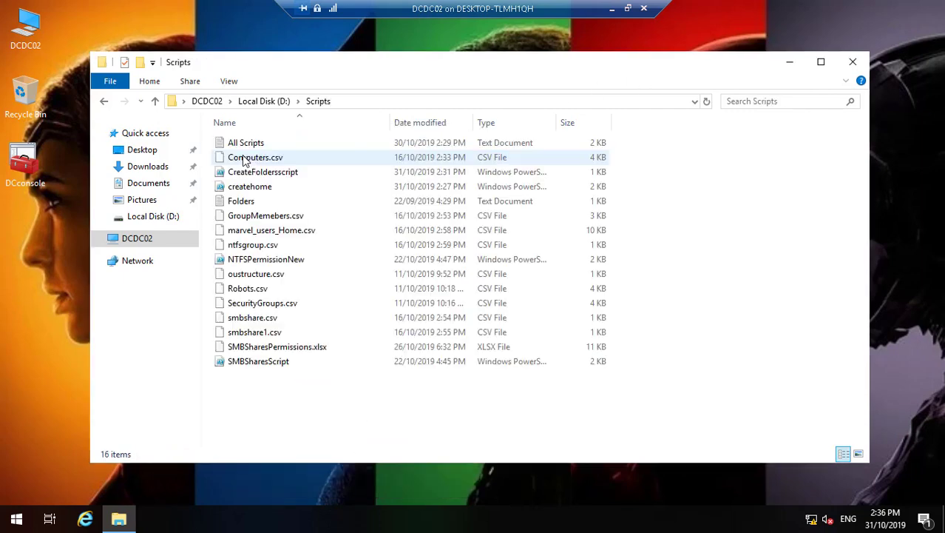
pyautogui.rightClick(265, 189)
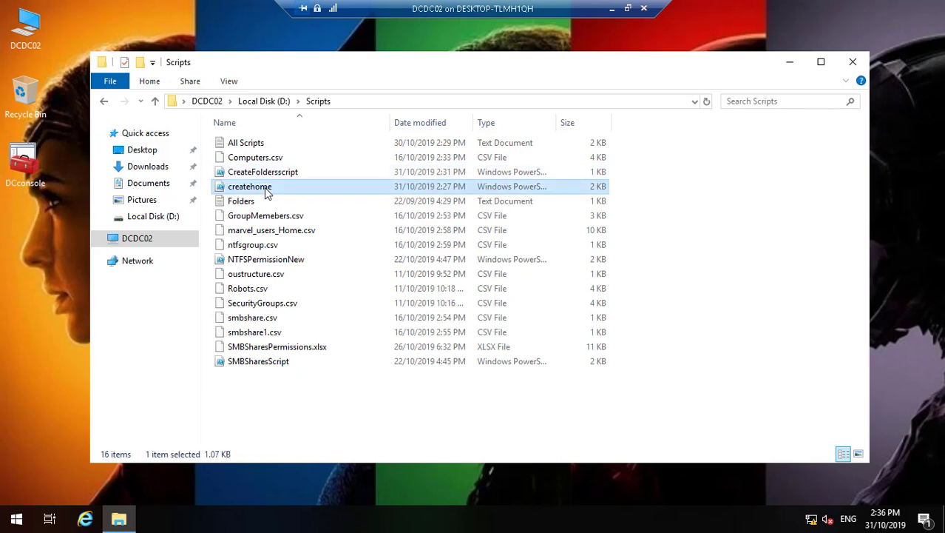
pyautogui.click(295, 229)
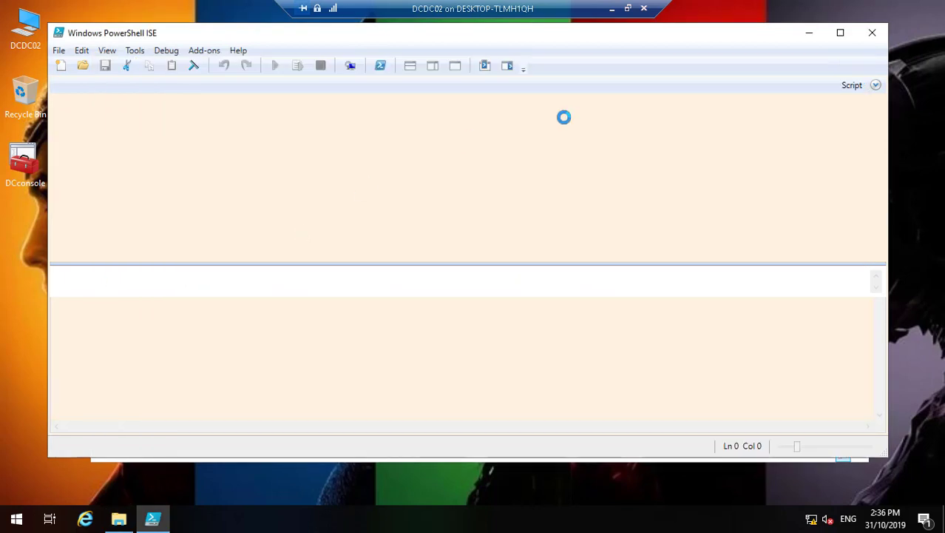
pyautogui.press('F5')
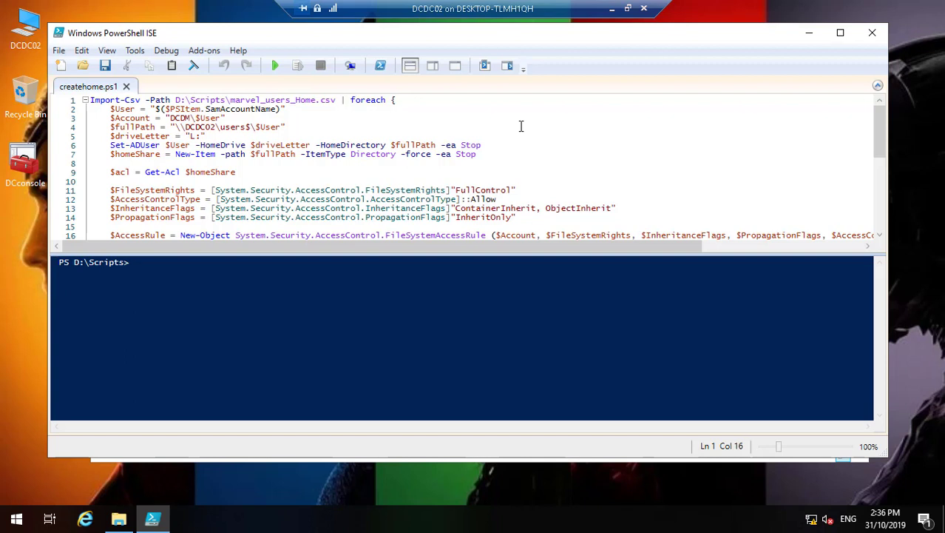
# Run createhome.ps1 to build the home folders, then minimize PowerShell ISE.
pyautogui.click(275, 65)
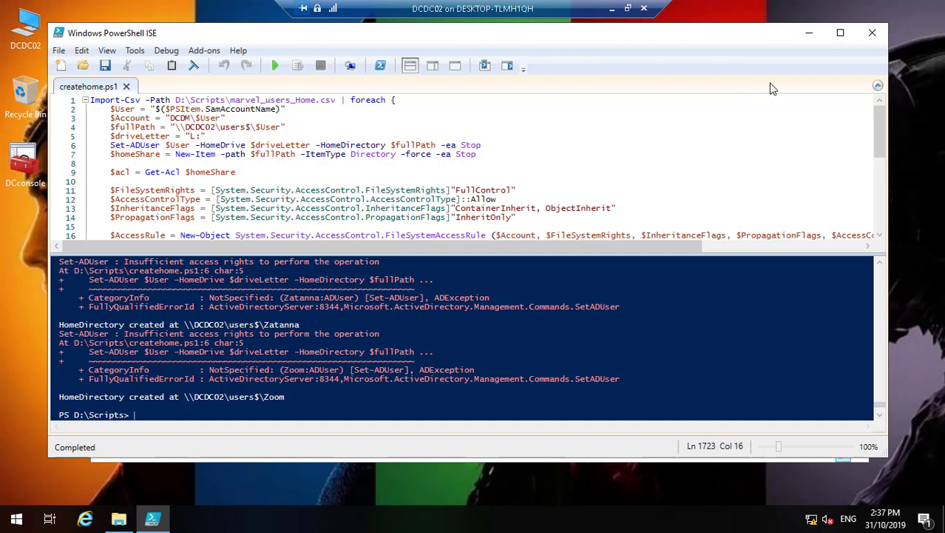
pyautogui.click(810, 33)
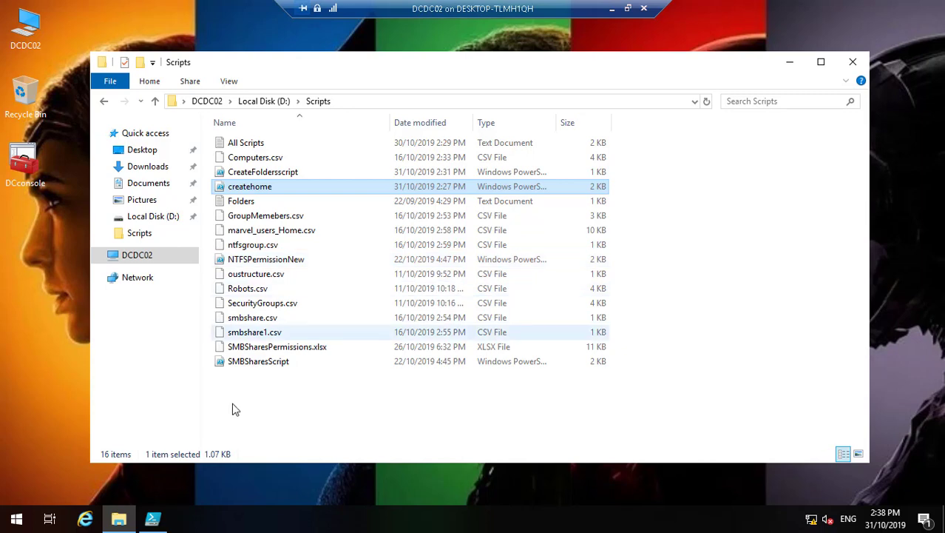
# Open the users$ share permissions on D: and inspect the Domain Users entry.
pyautogui.doubleClick(30, 26)
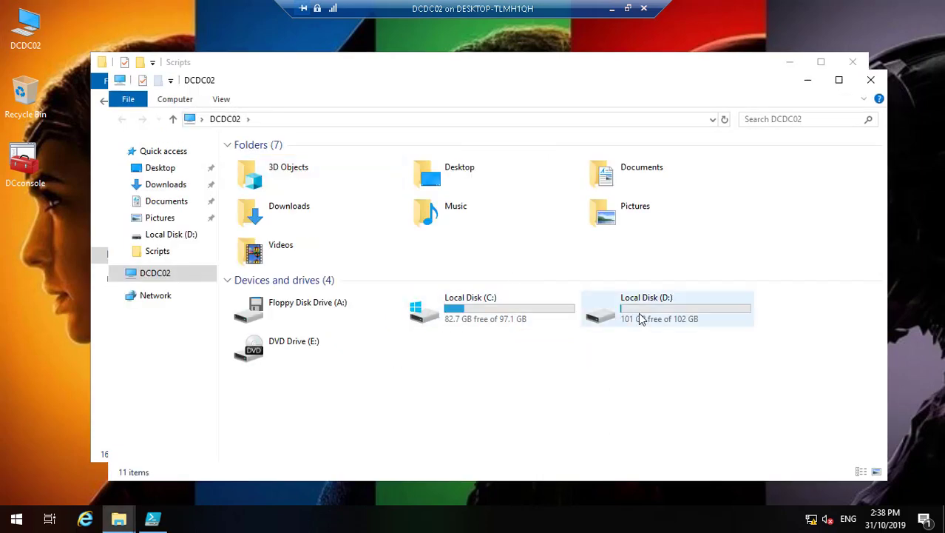
pyautogui.doubleClick(624, 316)
pyautogui.rightClick(251, 193)
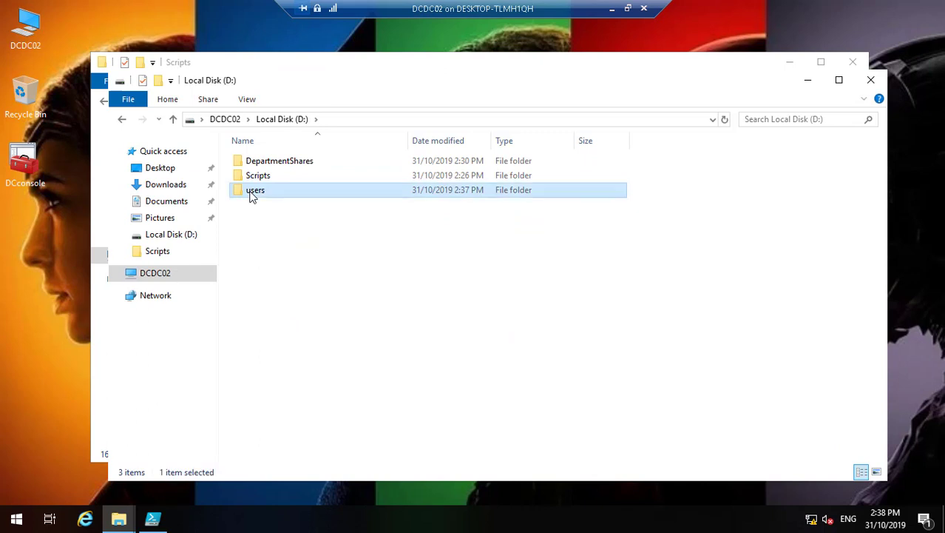
pyautogui.click(326, 471)
pyautogui.click(383, 168)
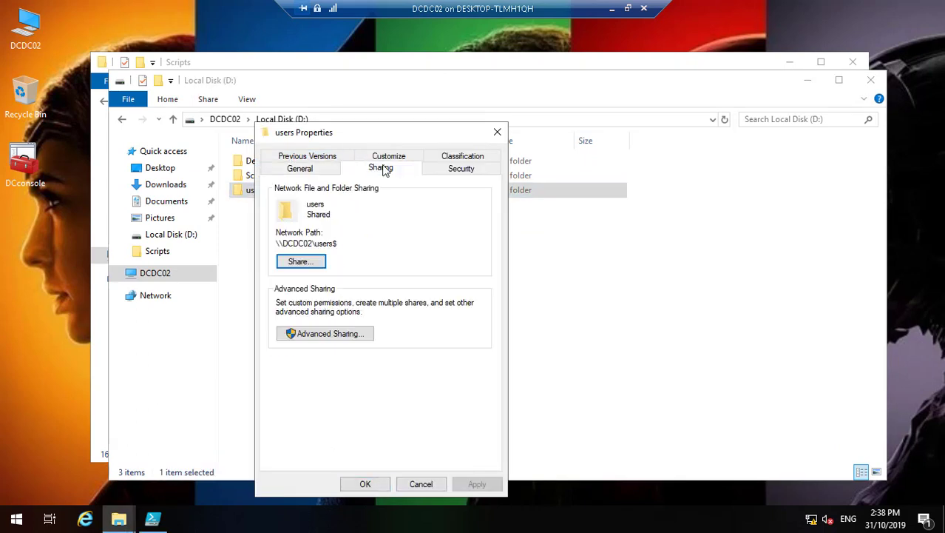
pyautogui.click(351, 334)
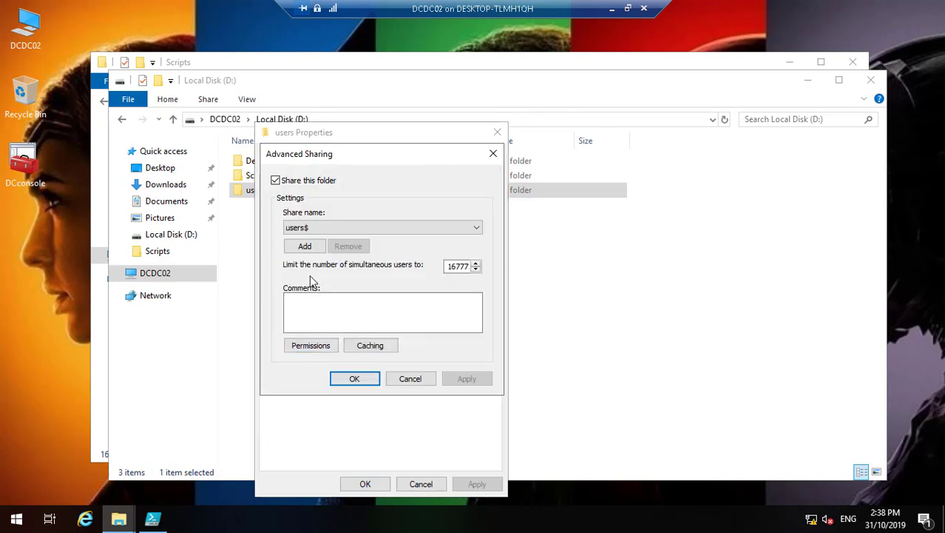
pyautogui.click(317, 344)
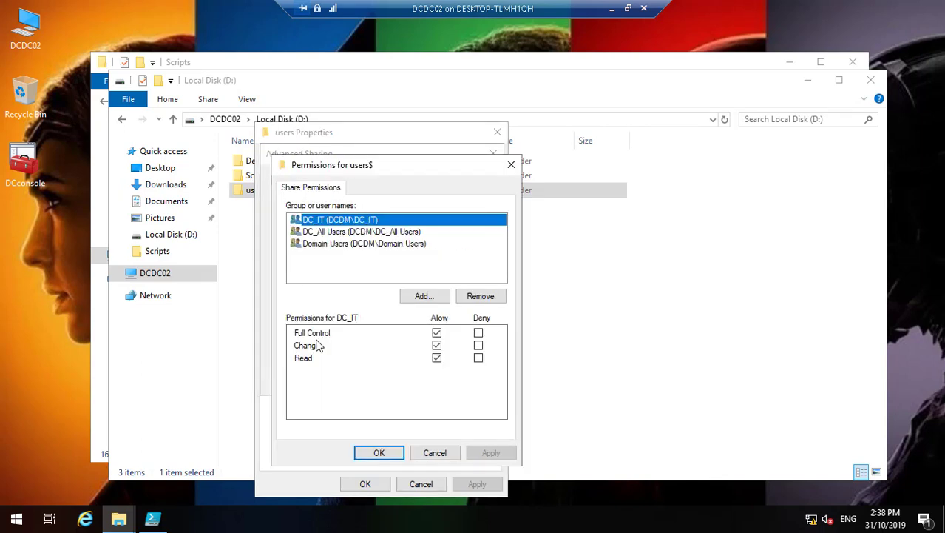
pyautogui.click(353, 245)
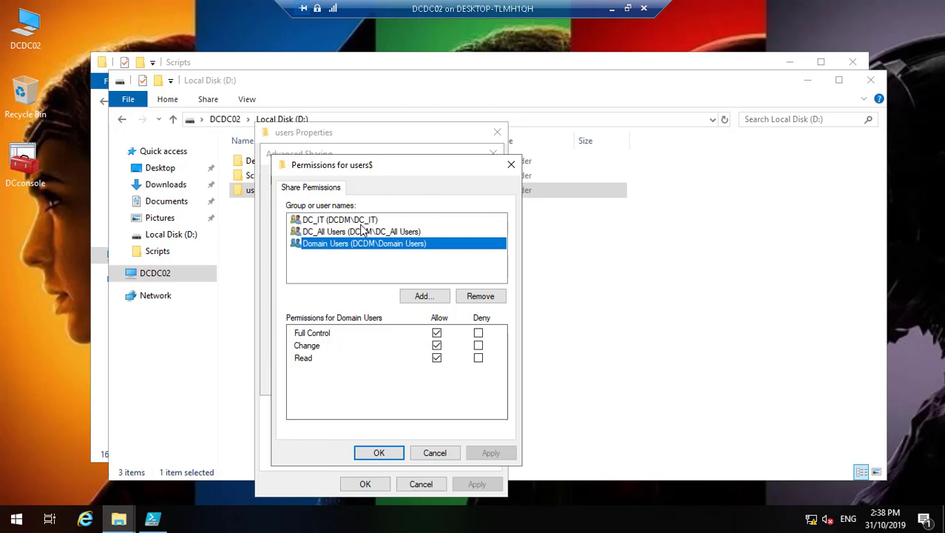
# Look up groups matching 'Domain' for the share, then cancel out of all dialogs unchanged.
pyautogui.click(419, 297)
pyautogui.write('Domain')
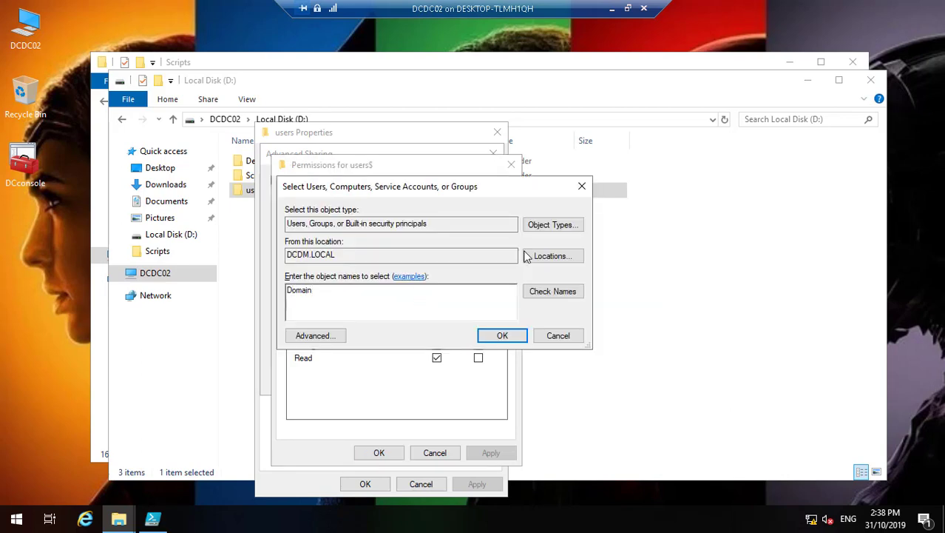
pyautogui.click(545, 291)
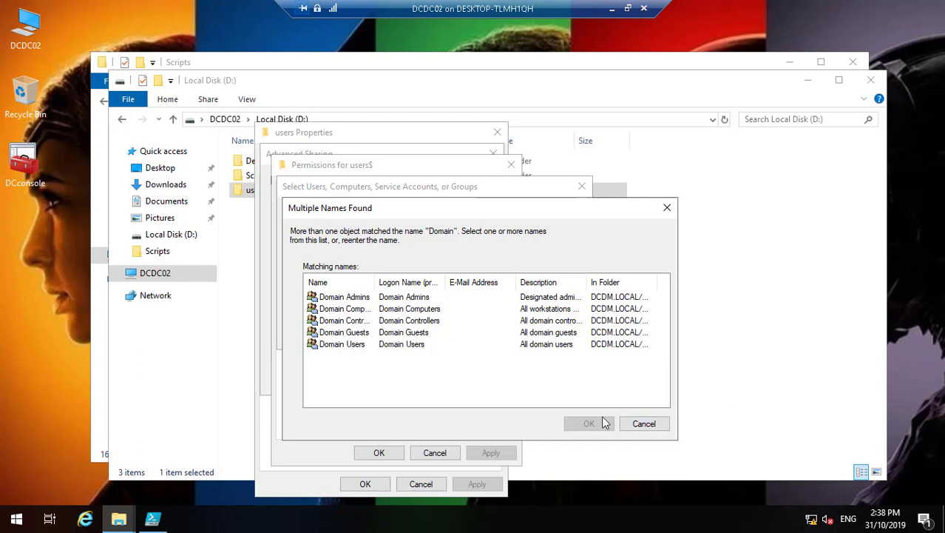
pyautogui.click(648, 423)
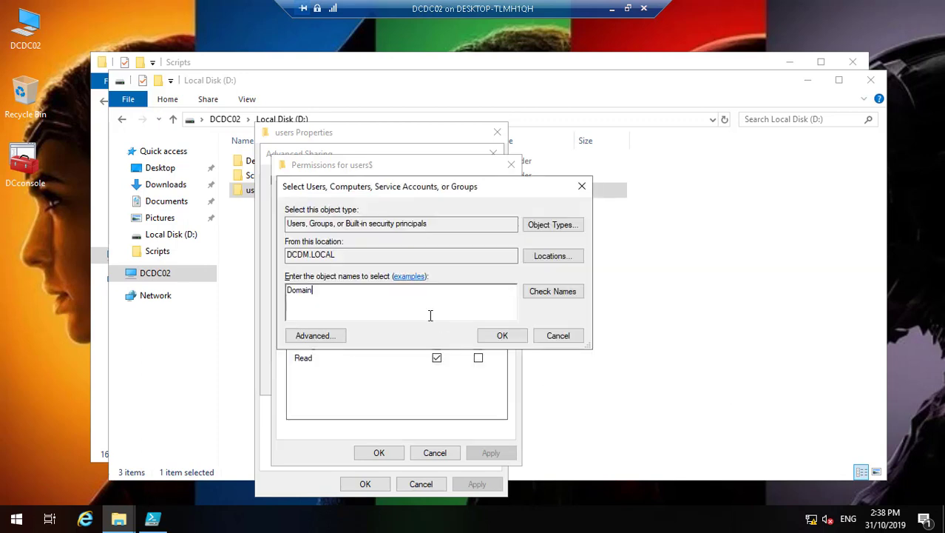
pyautogui.click(548, 337)
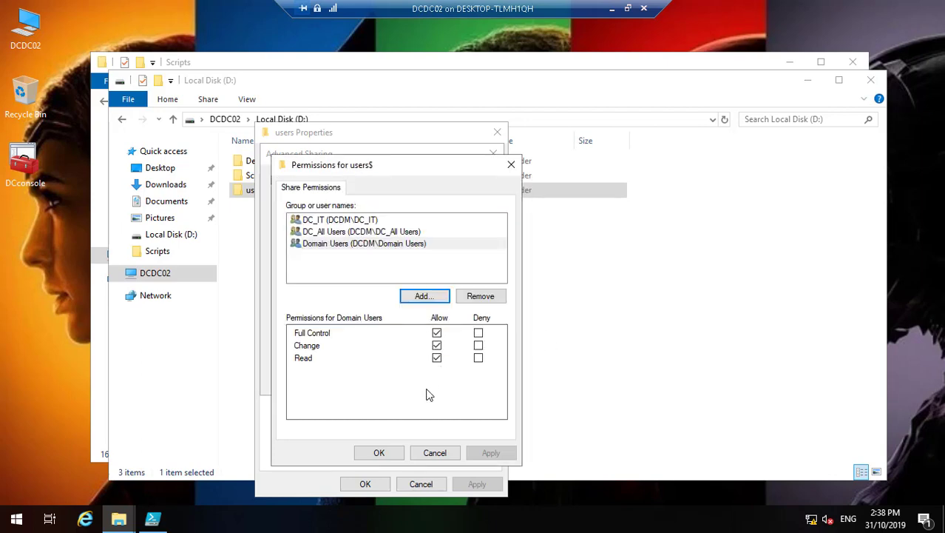
pyautogui.click(442, 453)
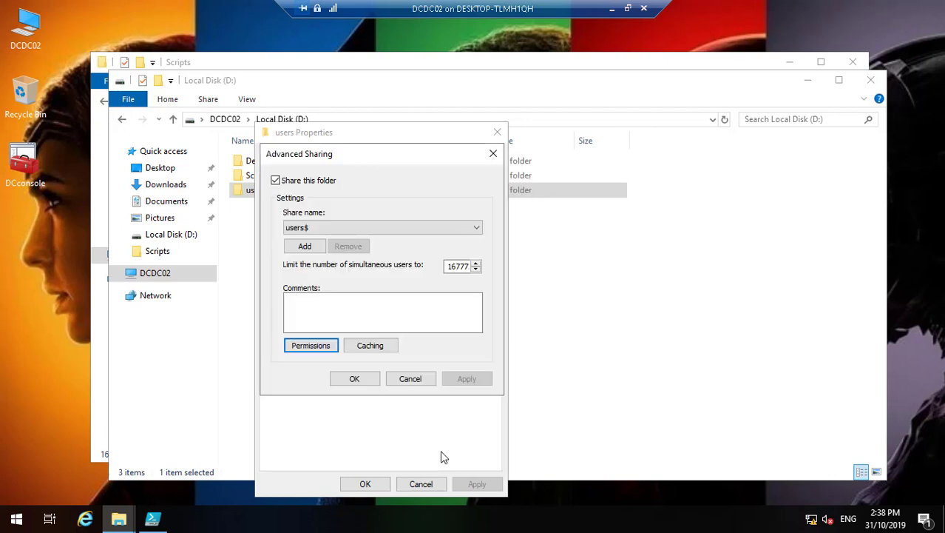
pyautogui.click(403, 380)
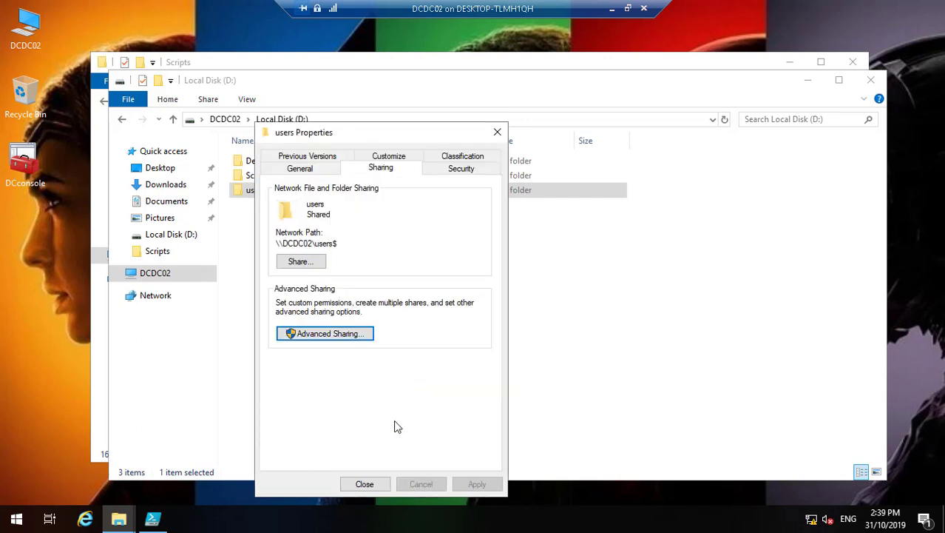
pyautogui.click(366, 484)
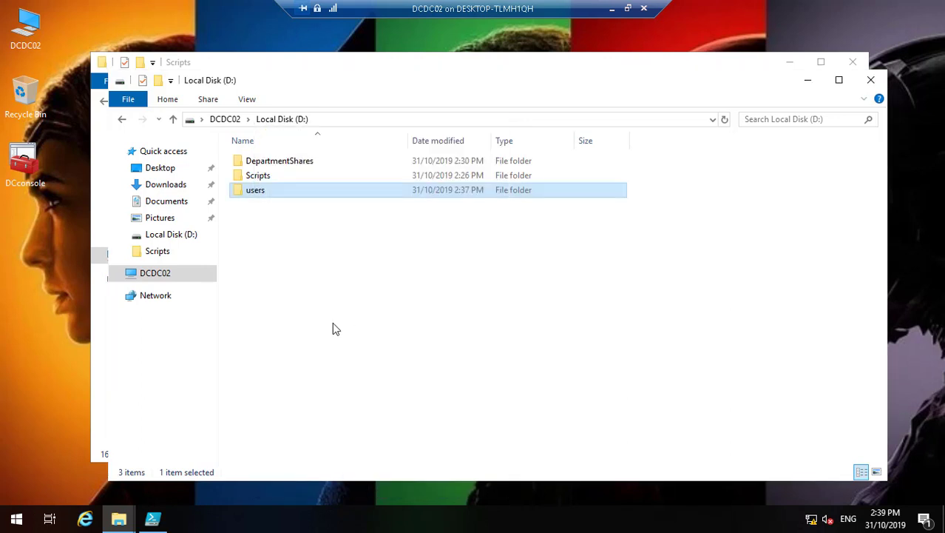
# Permanently delete all 200 home folders inside D:\users.
pyautogui.doubleClick(266, 191)
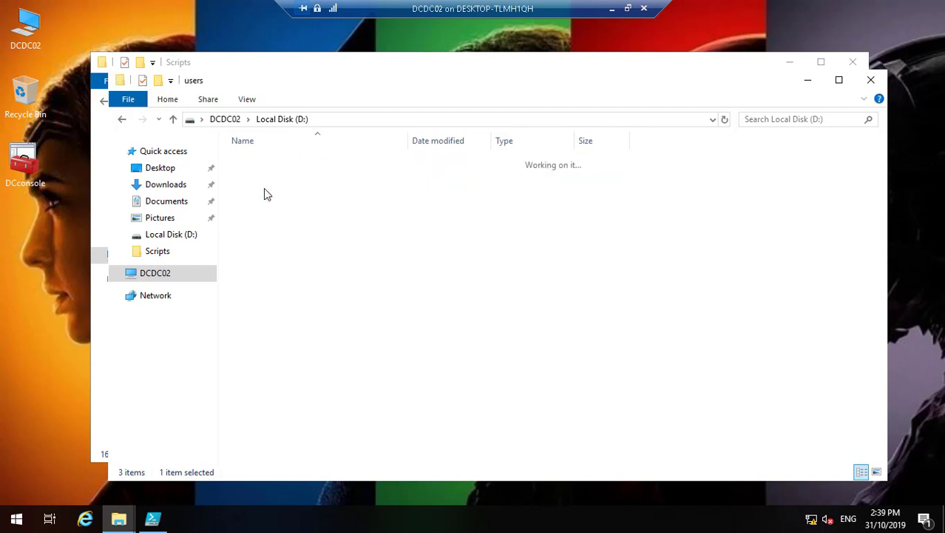
pyautogui.click(270, 166)
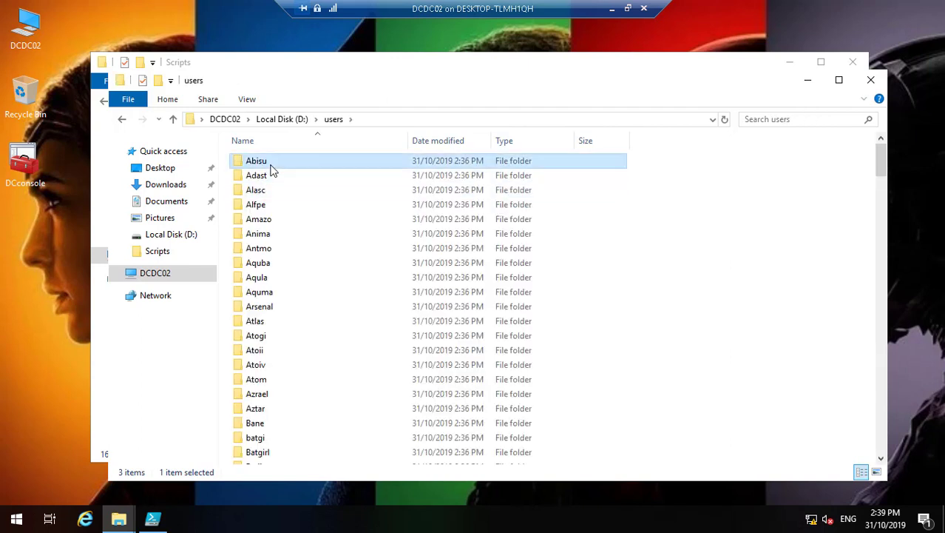
pyautogui.hotkey('ctrl', 'a')
pyautogui.hotkey('shift', 'Delete')
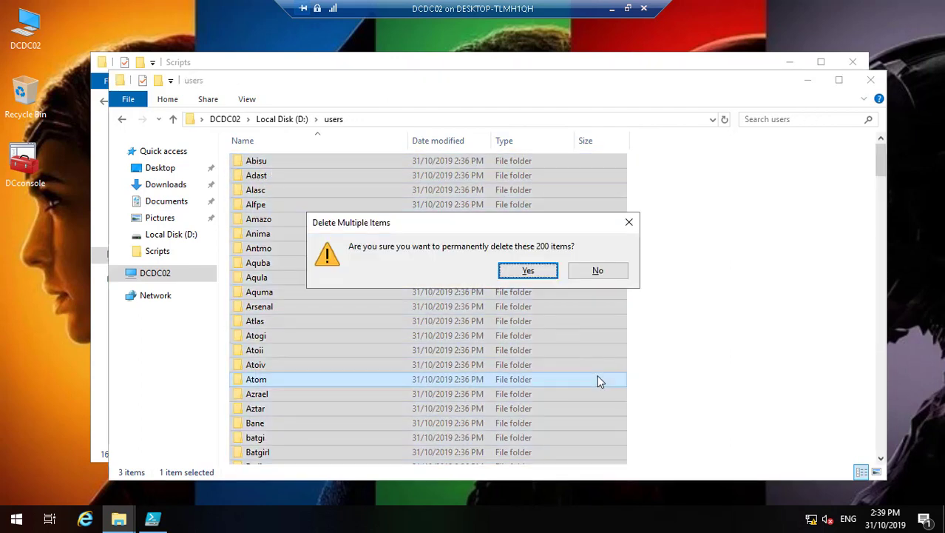
pyautogui.click(528, 271)
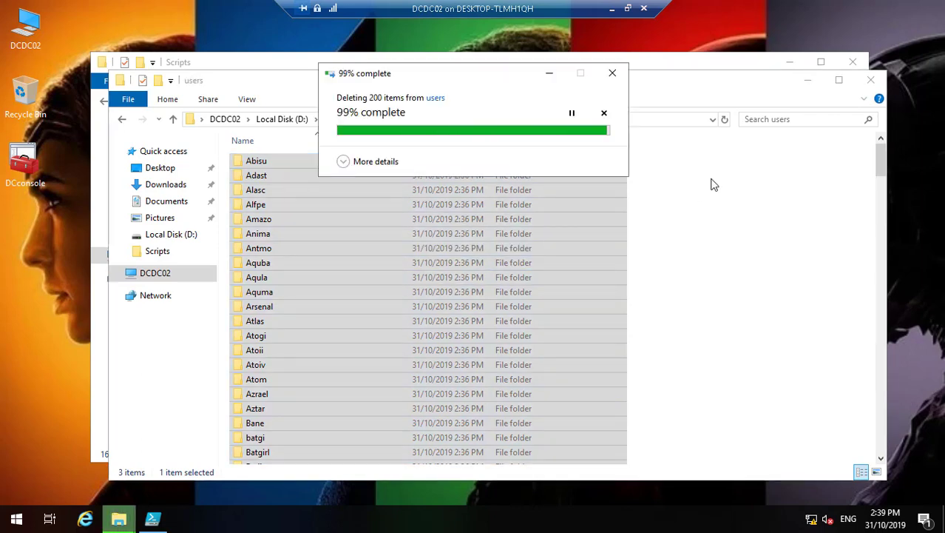
# Close PowerShell ISE and both File Explorer windows.
pyautogui.click(152, 521)
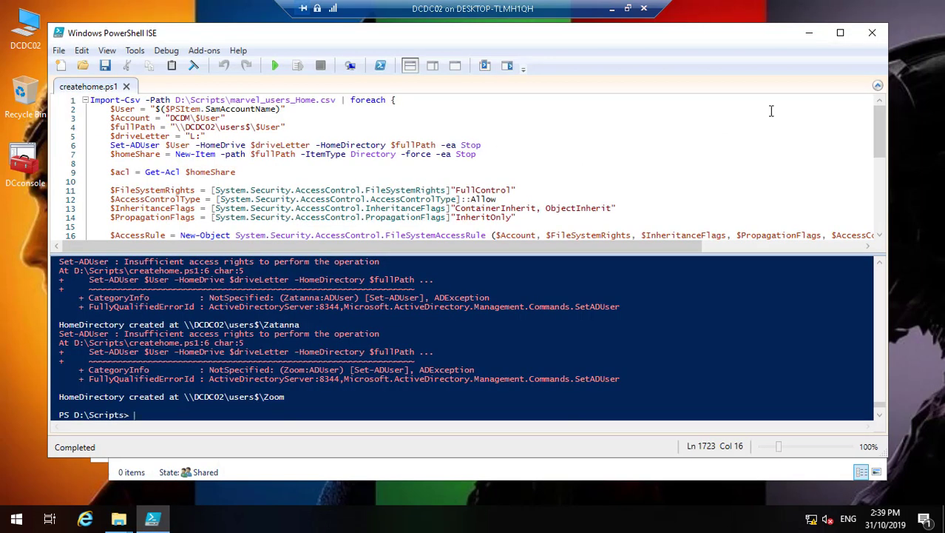
pyautogui.click(872, 32)
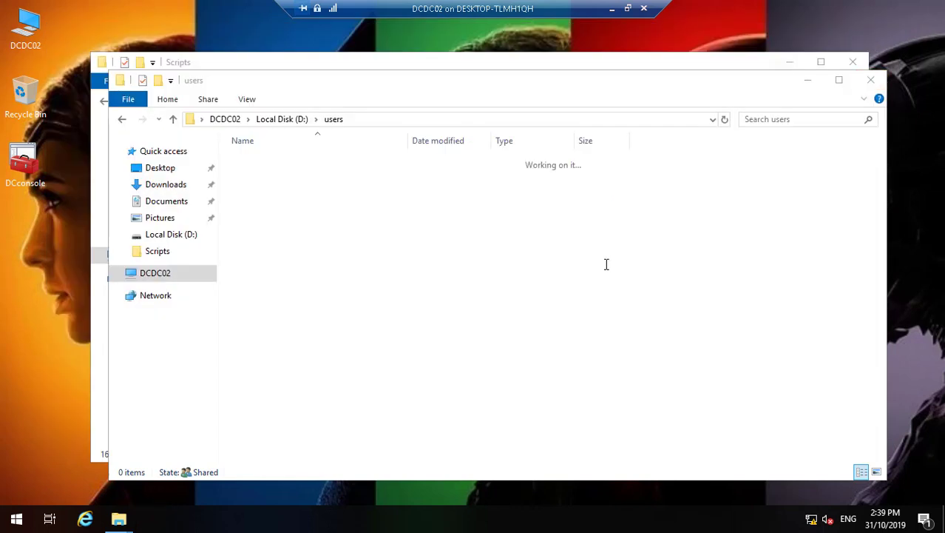
pyautogui.click(870, 82)
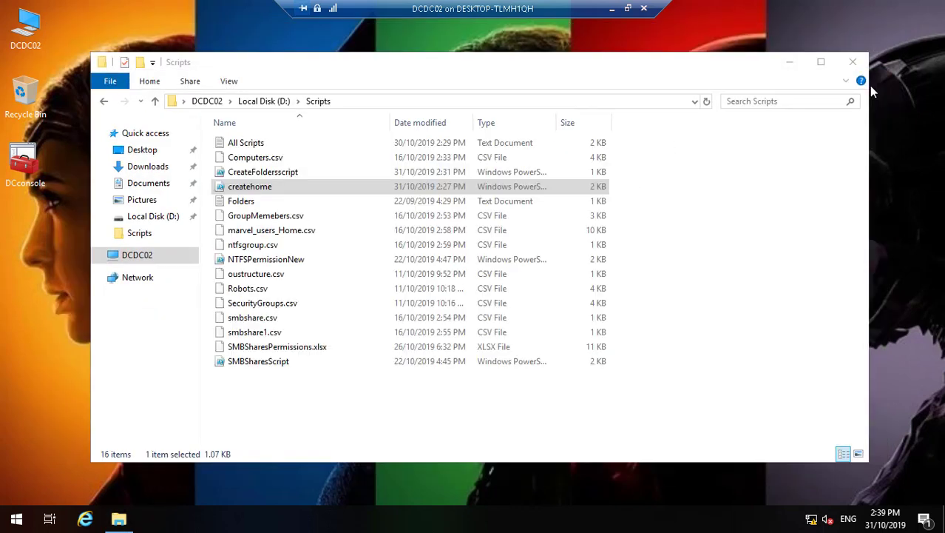
pyautogui.click(853, 62)
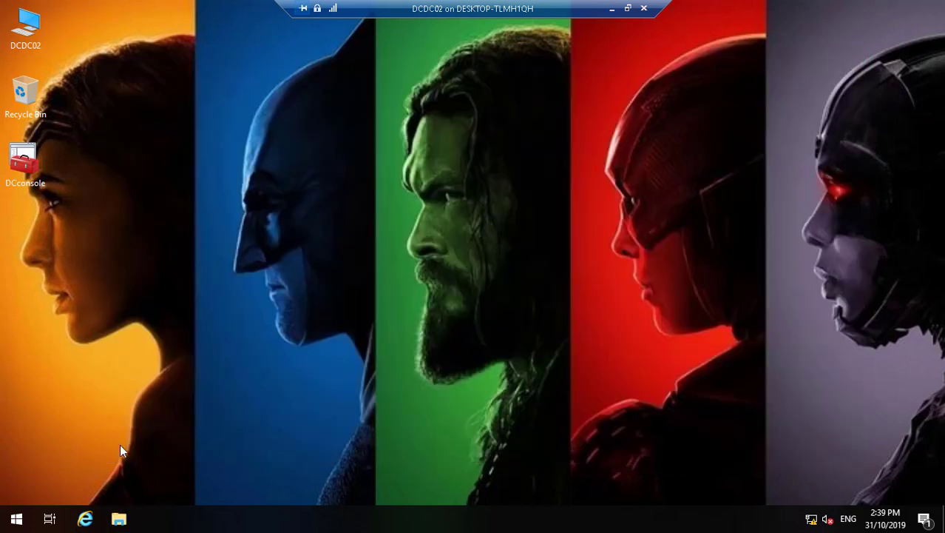
# Restart the DCDC02 server with a shutdown reason and minimize its VM session.
pyautogui.rightClick(18, 520)
pyautogui.moveTo(83, 476)
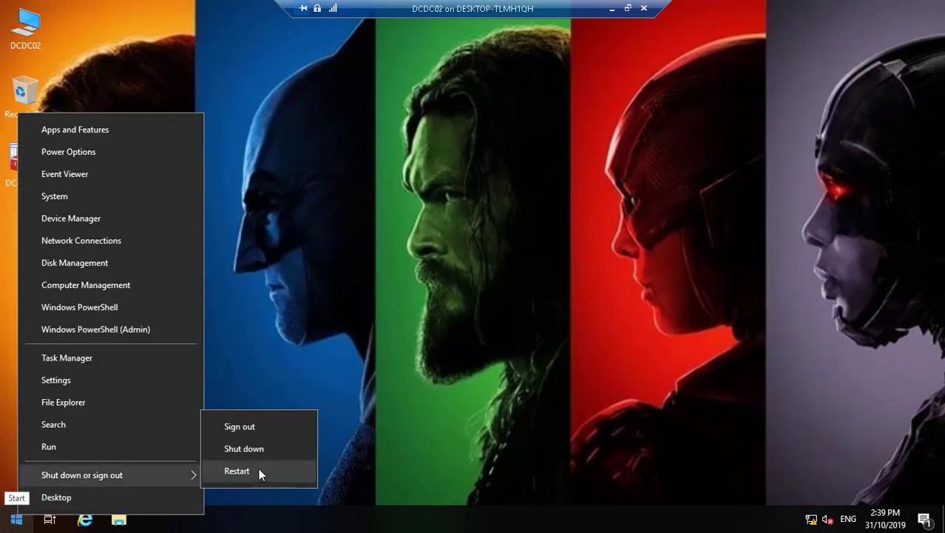
pyautogui.click(236, 470)
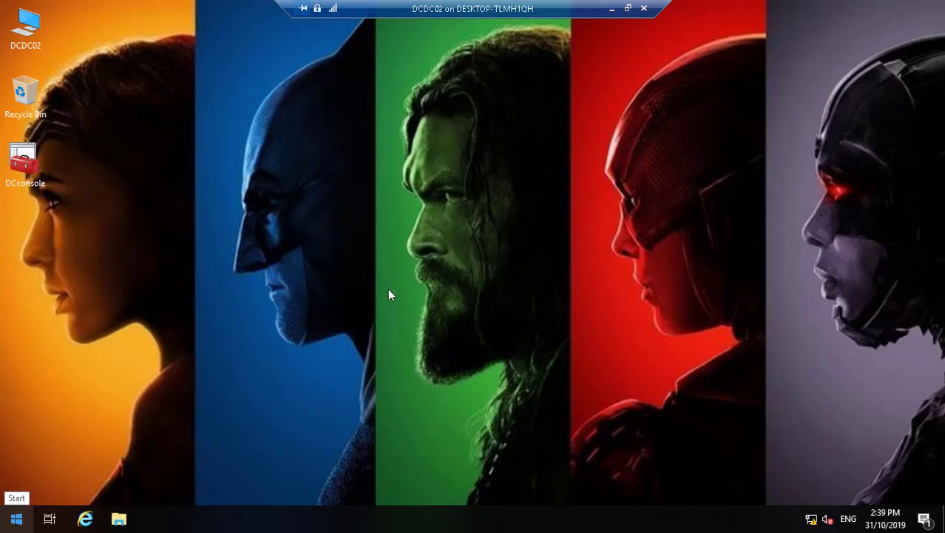
pyautogui.click(234, 492)
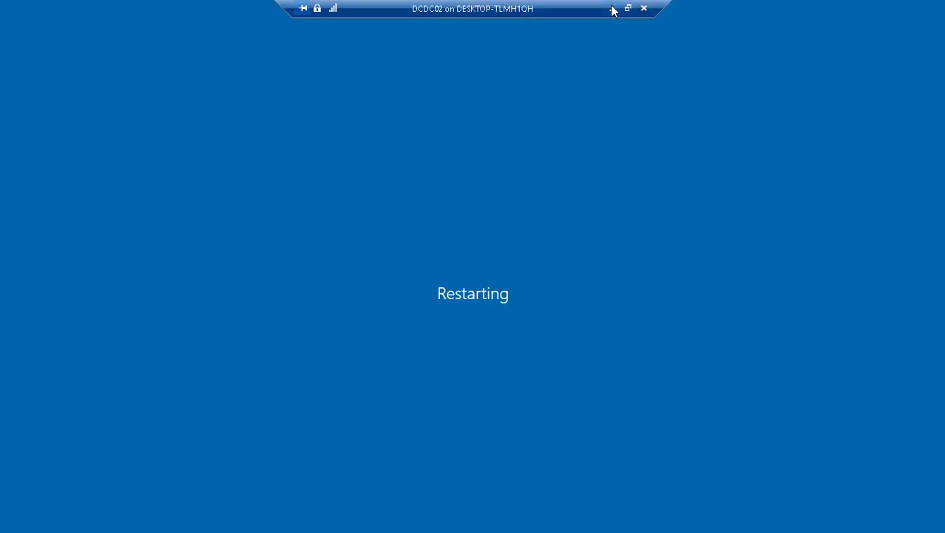
pyautogui.click(612, 8)
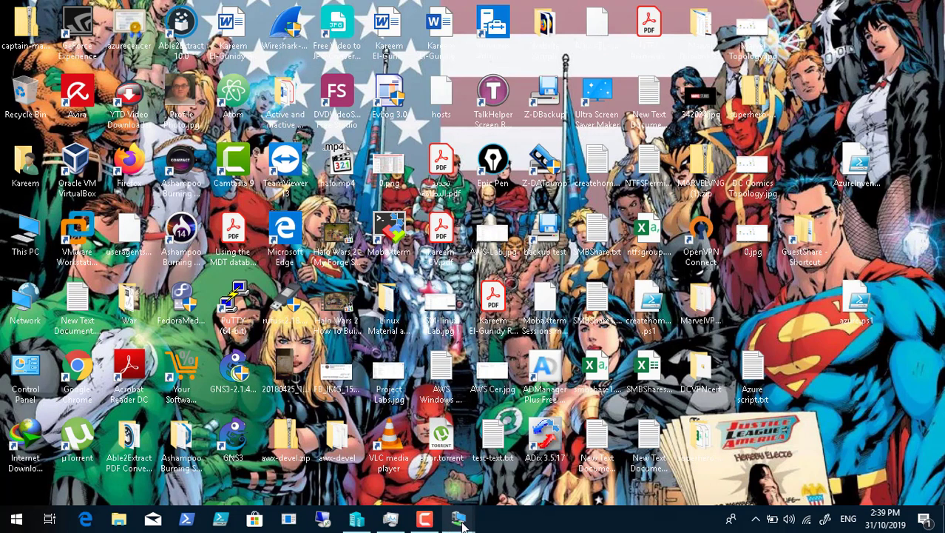
# Restore the DCDC02 VM connection from the taskbar as a normal window.
pyautogui.moveTo(455, 521)
pyautogui.click(426, 520)
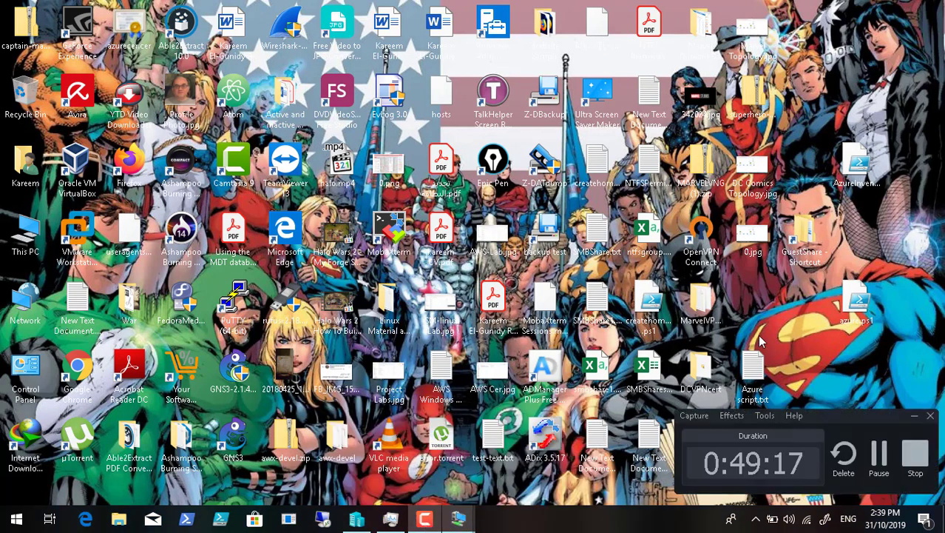
pyautogui.click(879, 455)
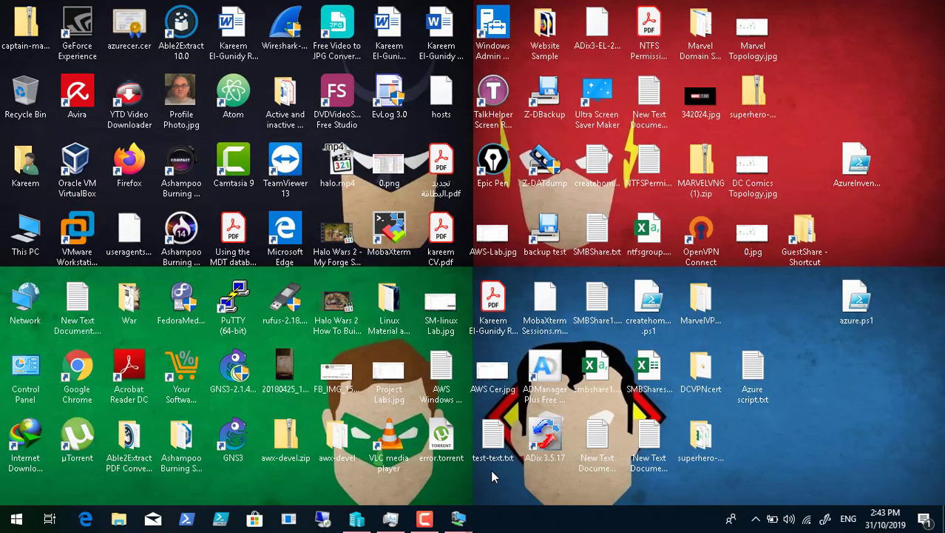
pyautogui.moveTo(461, 523)
pyautogui.click(489, 473)
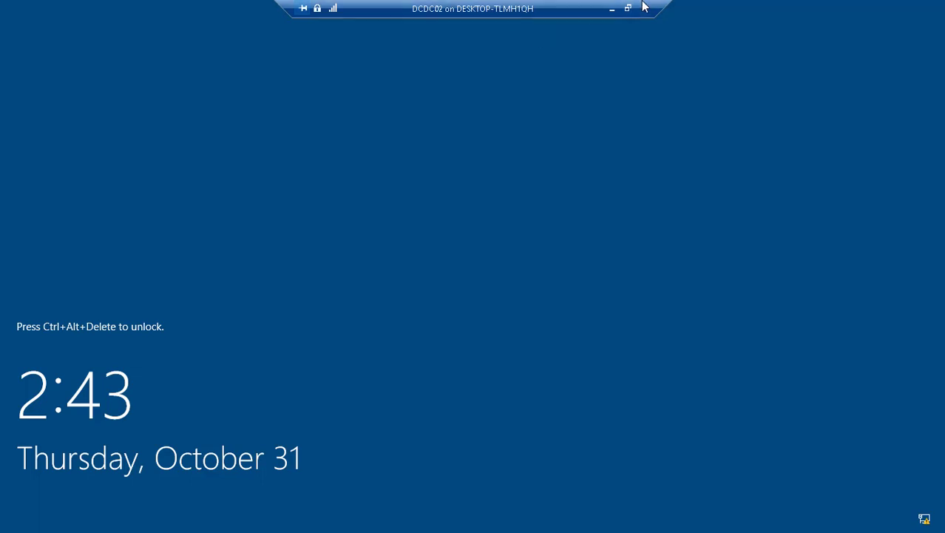
pyautogui.click(628, 9)
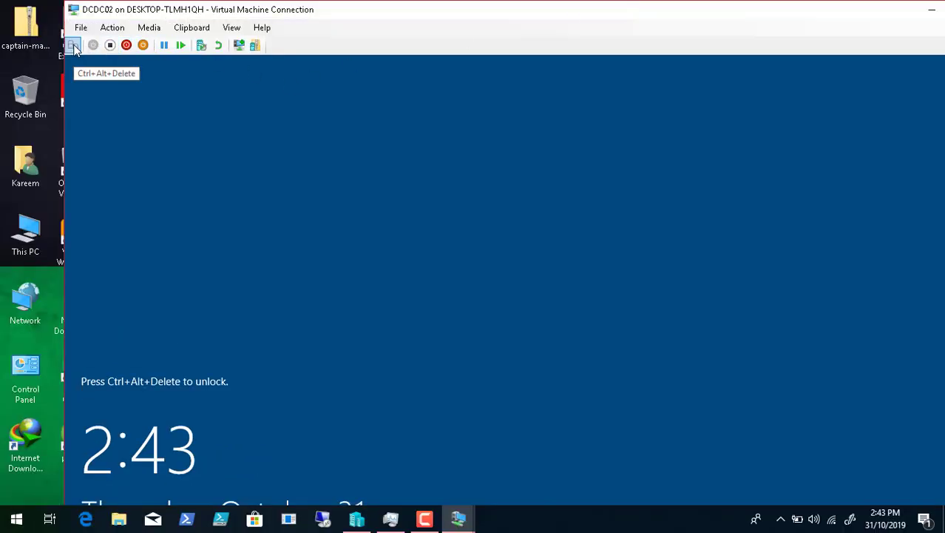
# Send Ctrl+Alt+Delete, return to full screen, accept the notice and sign in with the account credentials.
pyautogui.click(73, 46)
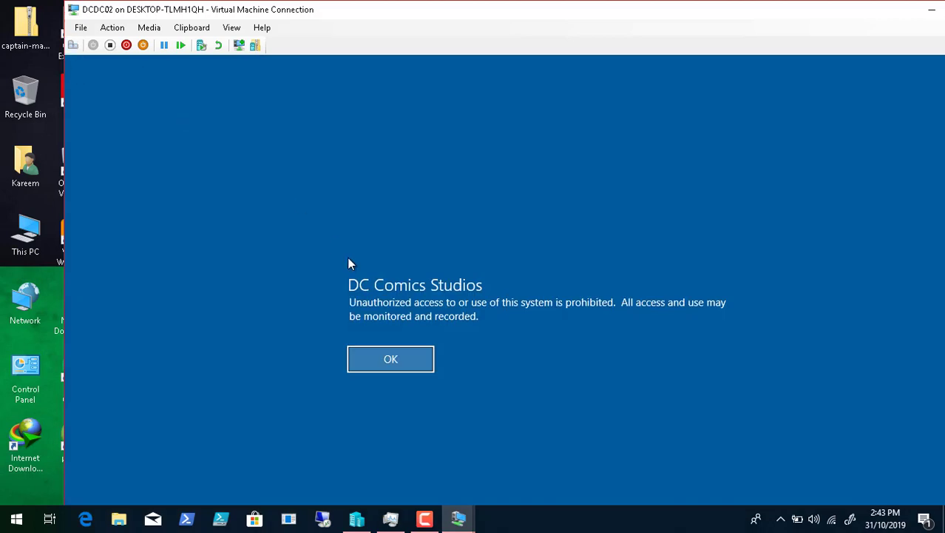
pyautogui.click(234, 28)
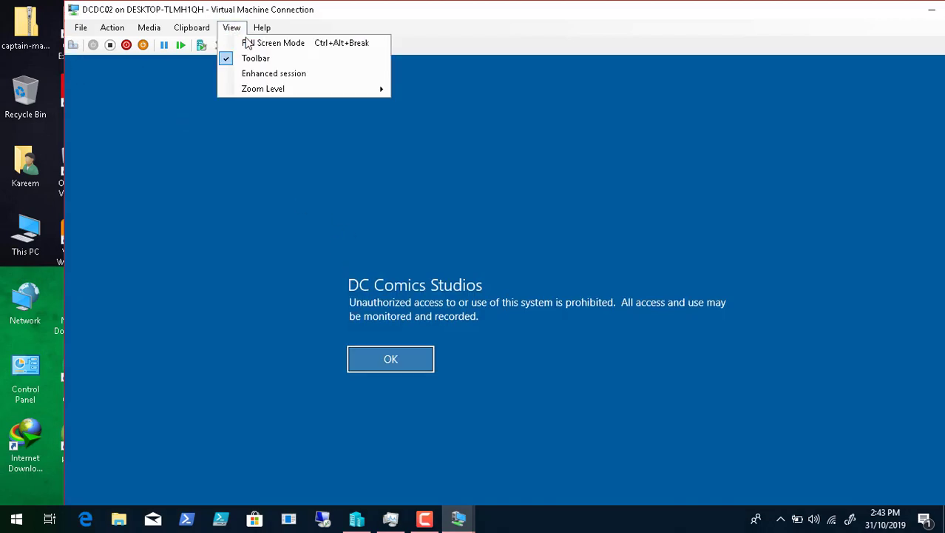
pyautogui.click(252, 40)
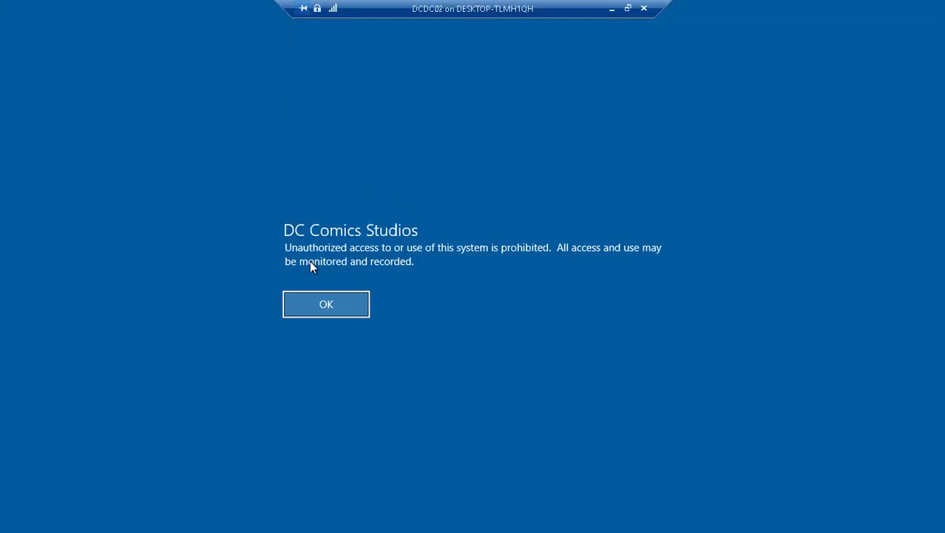
pyautogui.click(316, 304)
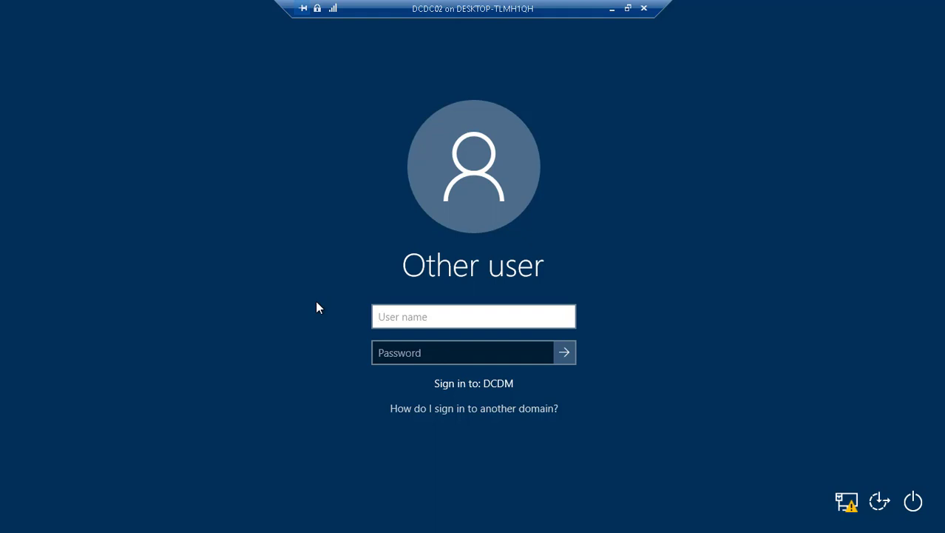
pyautogui.write('kraouf1')
pyautogui.press('Tab')
pyautogui.write('*****')
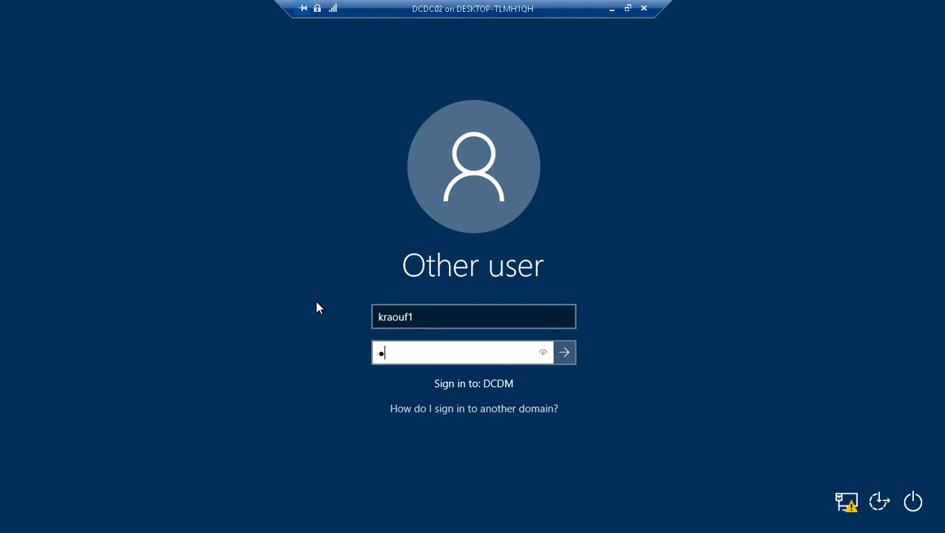
pyautogui.write('****')
pyautogui.press('Return')
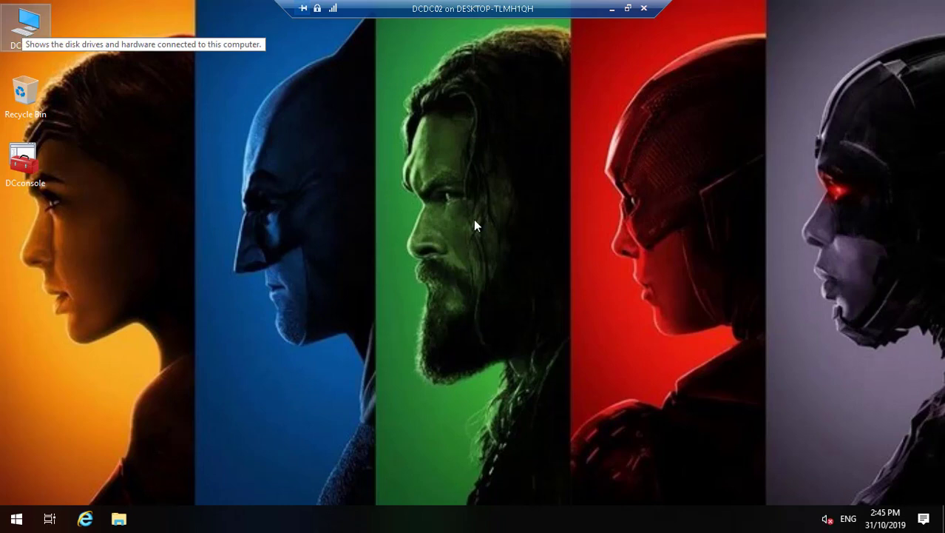
# Check the restart-required notification, open a new File Explorer window, and close Security and Maintenance.
pyautogui.click(925, 519)
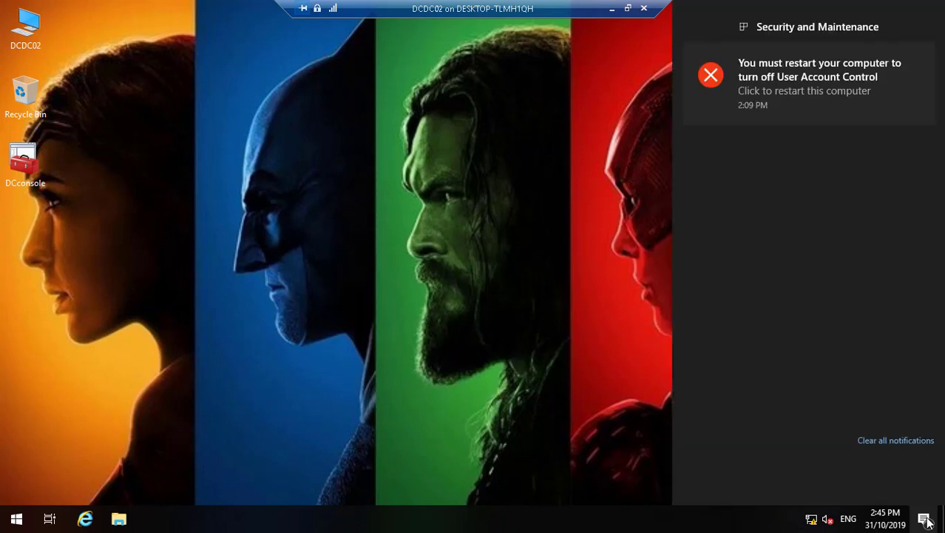
pyautogui.click(870, 77)
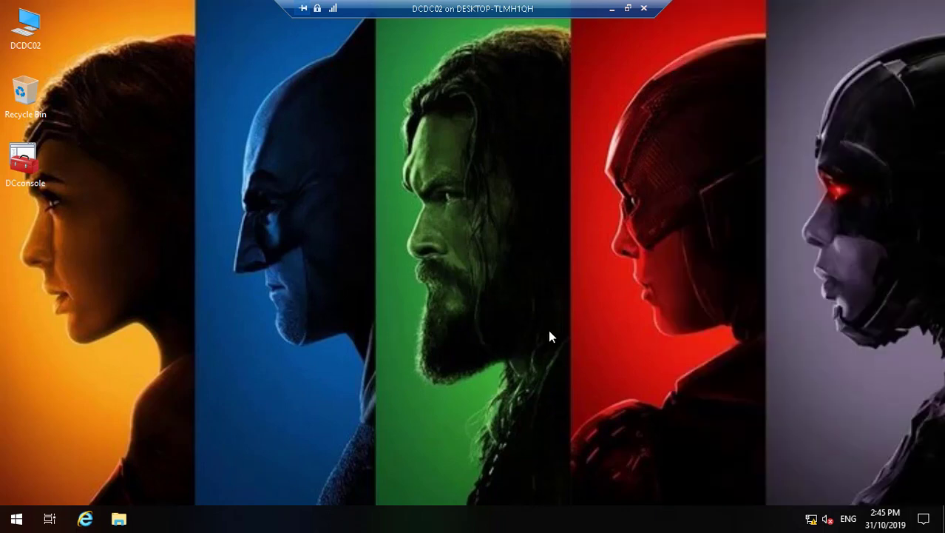
pyautogui.press('super+e')
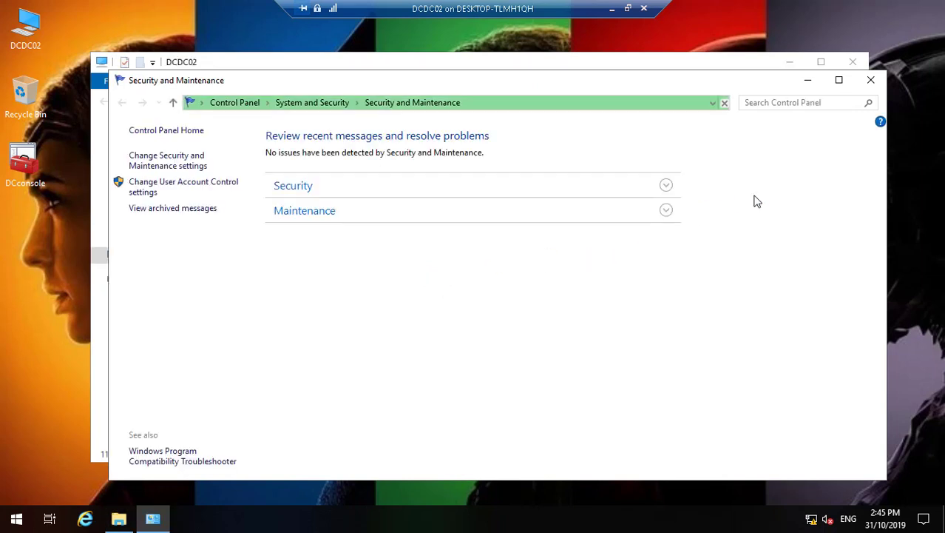
pyautogui.click(871, 81)
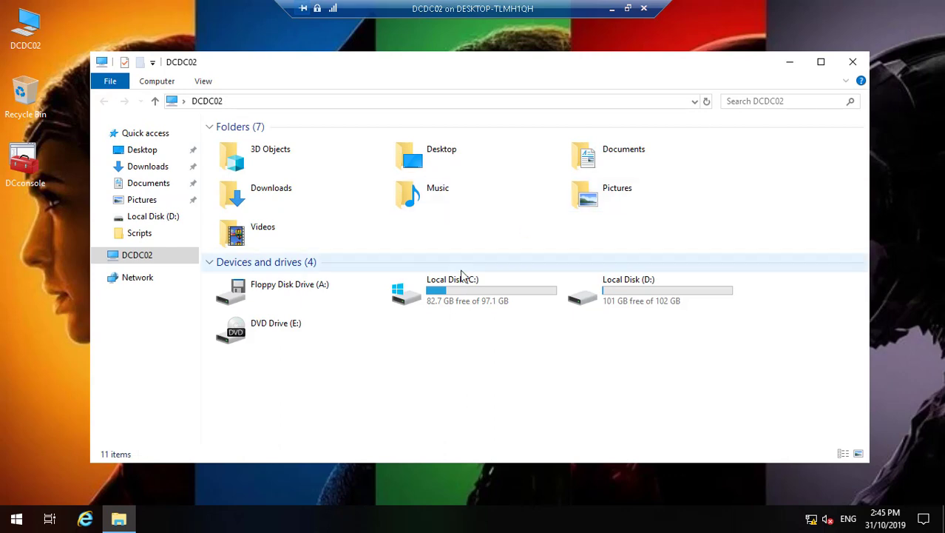
# Browse to D:\Scripts and select the NTFSPermissionNew script.
pyautogui.doubleClick(616, 292)
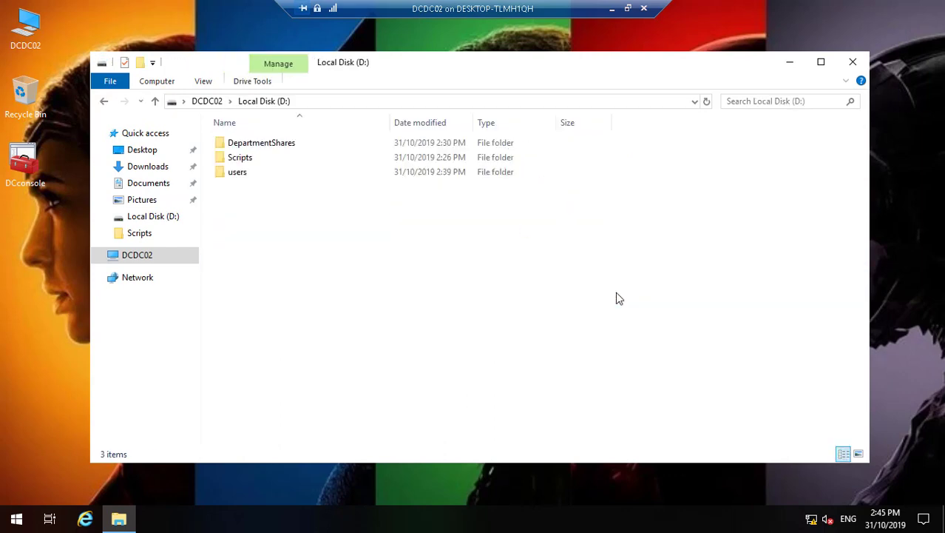
pyautogui.doubleClick(238, 160)
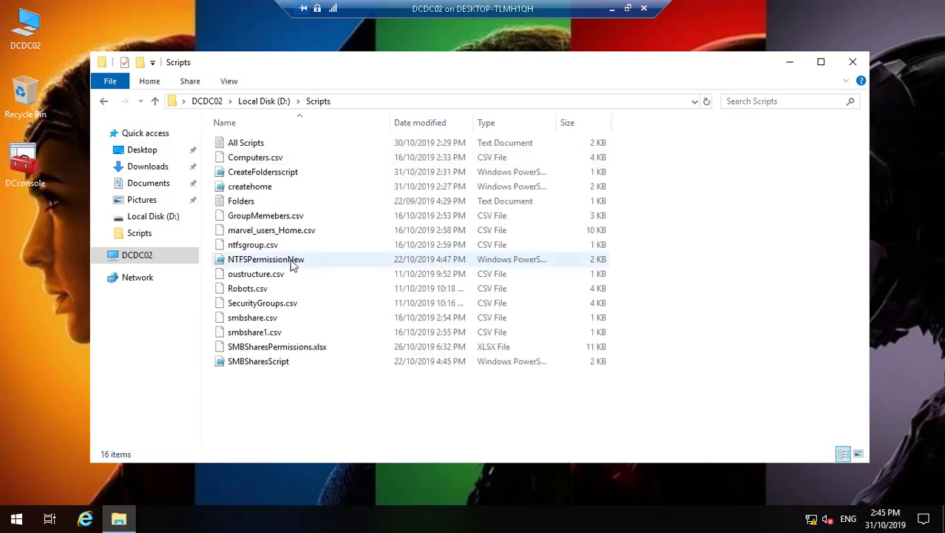
pyautogui.click(292, 264)
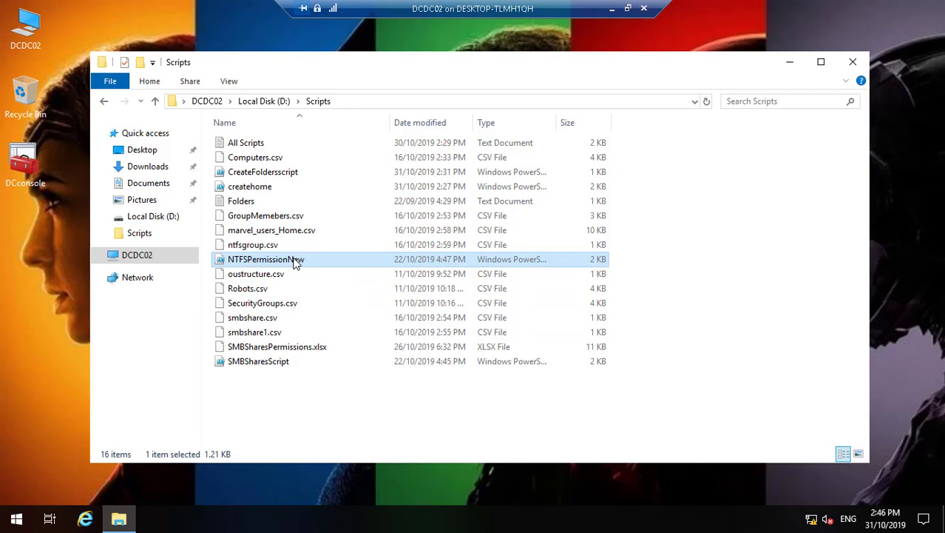
# Load SMBSharesScript from D:\Scripts into PowerShell ISE via its Edit menu entry.
pyautogui.rightClick(294, 260)
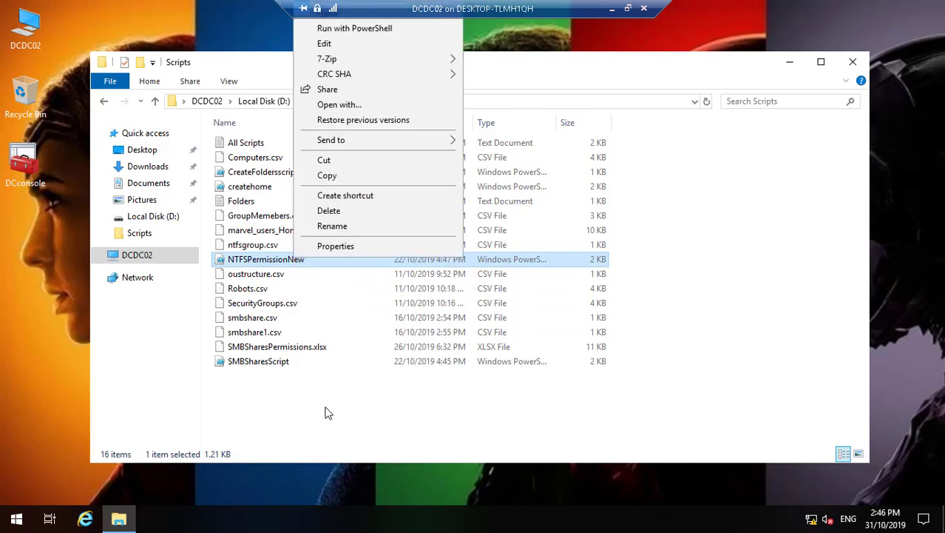
pyautogui.click(281, 362)
pyautogui.rightClick(281, 362)
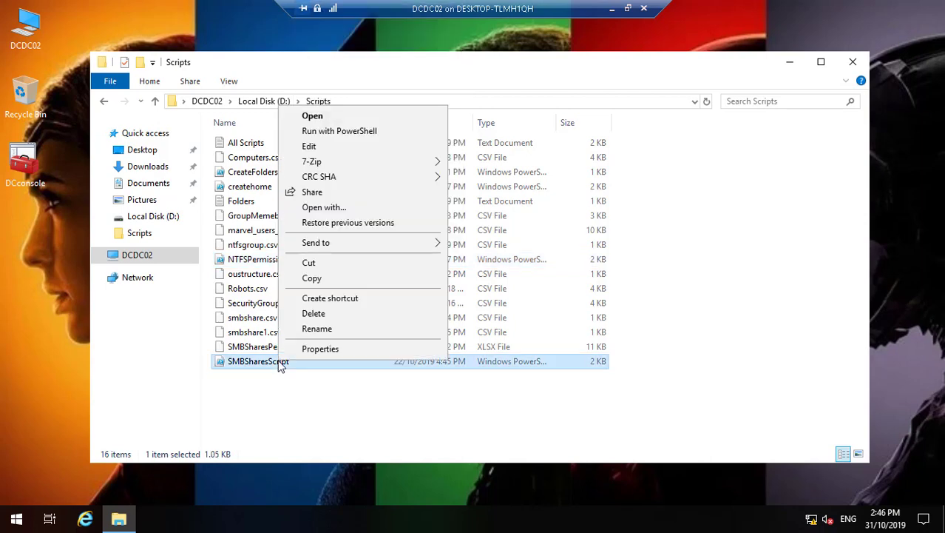
pyautogui.click(333, 146)
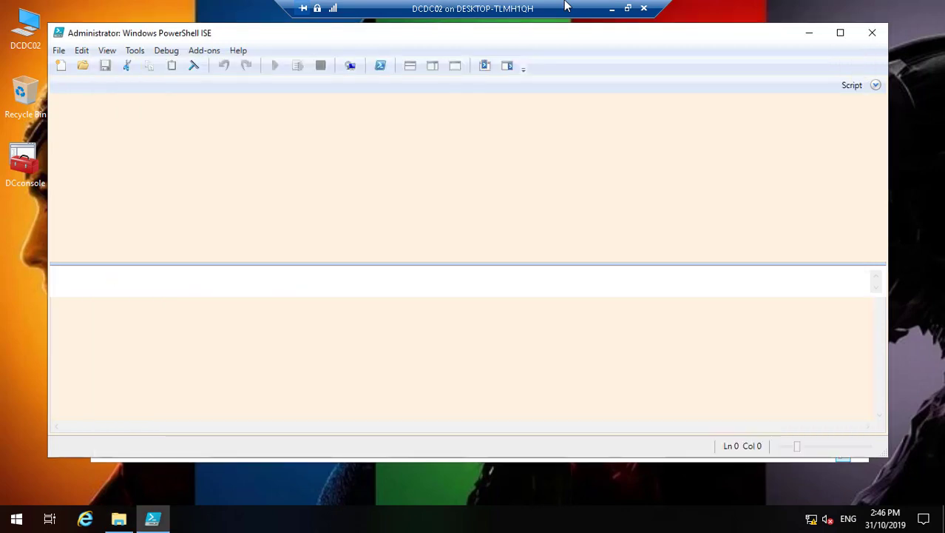
# After a first F5 run, change the drive letter from F: to D: on script lines 1–4.
pyautogui.press('F5')
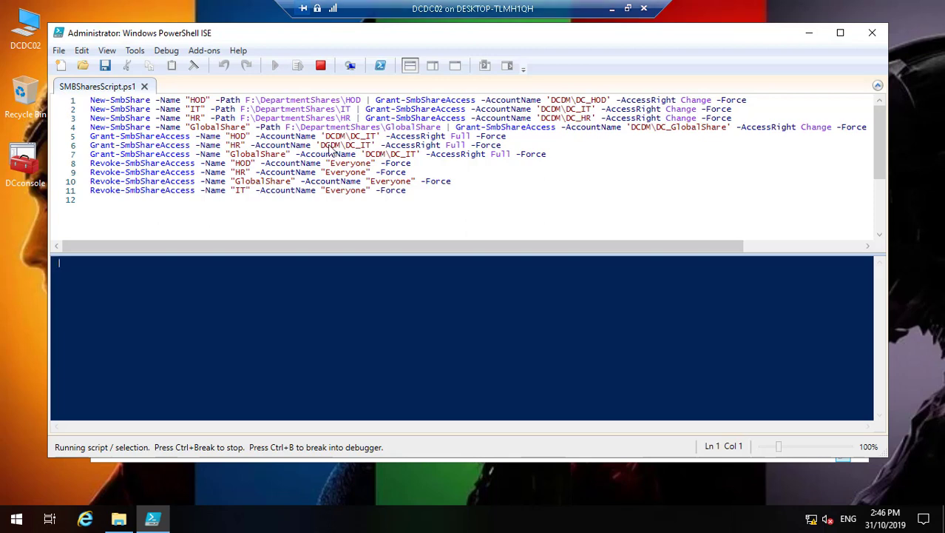
pyautogui.click(247, 99)
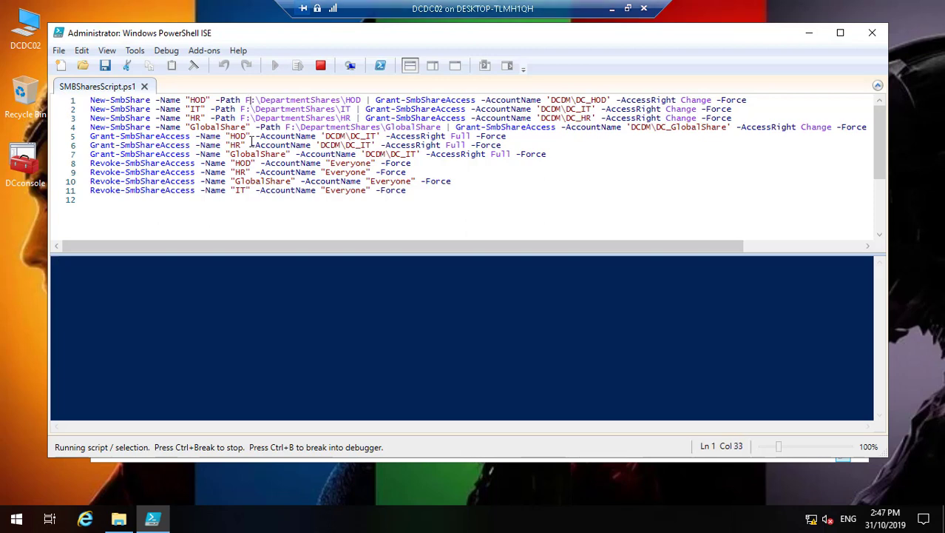
pyautogui.press('BackSpace')
pyautogui.write('D')
pyautogui.click(244, 109)
pyautogui.press('BackSpace')
pyautogui.write('D')
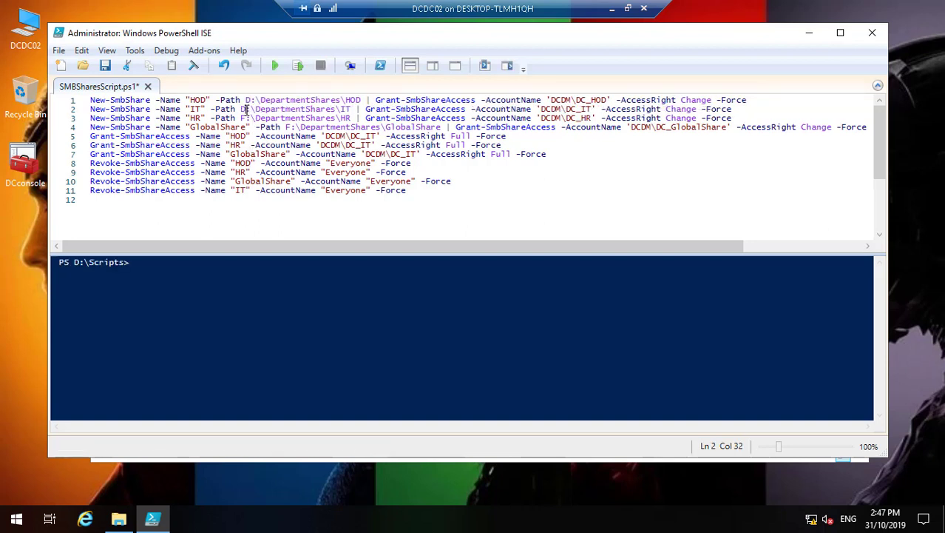
pyautogui.click(245, 118)
pyautogui.press('BackSpace')
pyautogui.write('D')
pyautogui.click(289, 127)
pyautogui.press('BackSpace')
pyautogui.write('D')
# Save SMBSharesScript.ps1 and run it to create the HOD, IT, HR and GlobalShare shares.
pyautogui.click(105, 66)
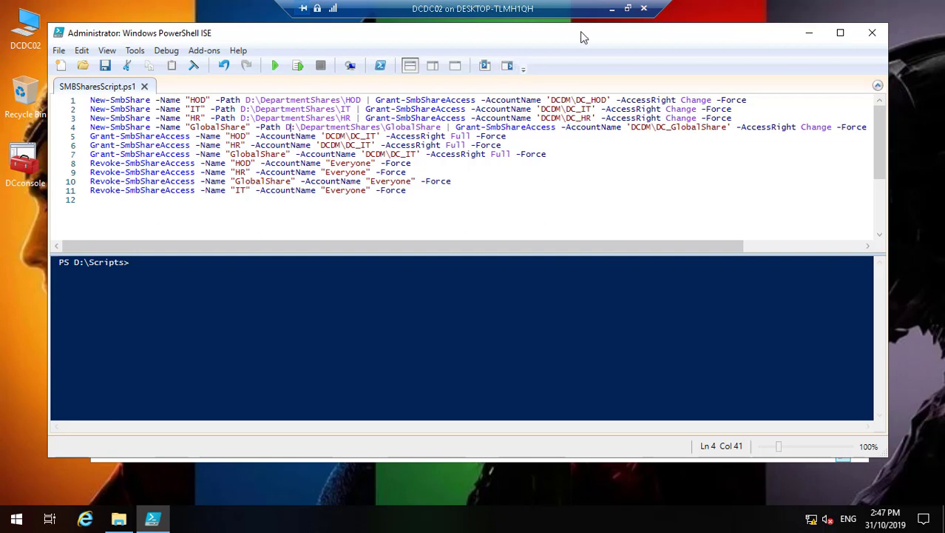
pyautogui.click(611, 8)
pyautogui.click(418, 521)
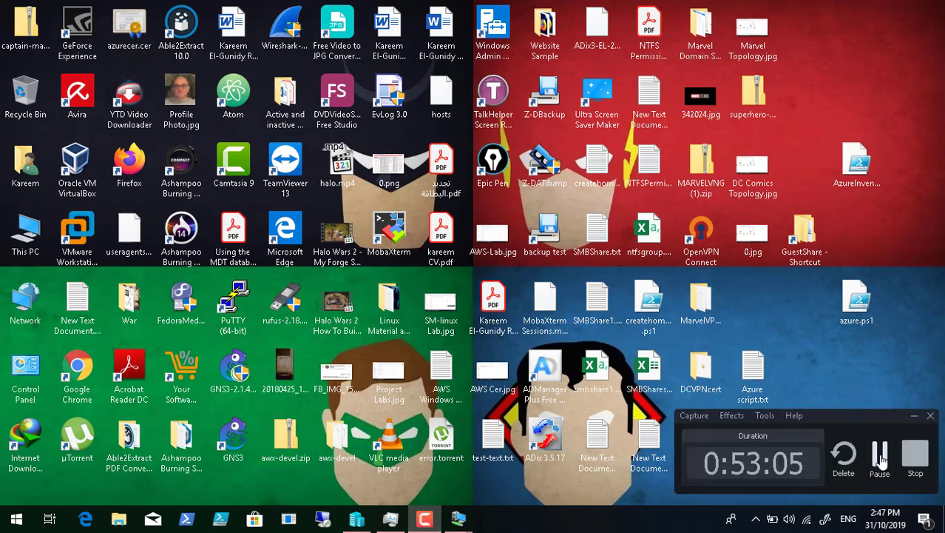
pyautogui.click(880, 459)
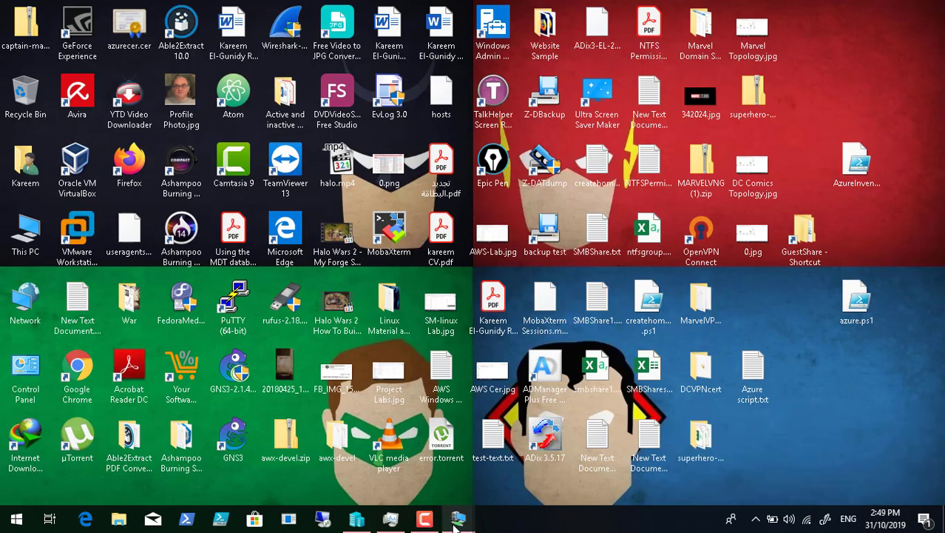
pyautogui.moveTo(456, 527)
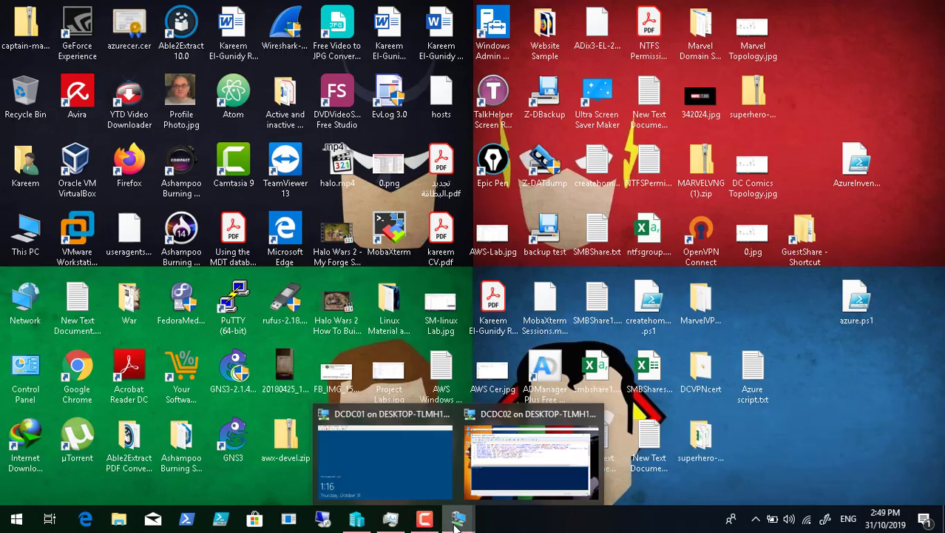
pyautogui.click(502, 488)
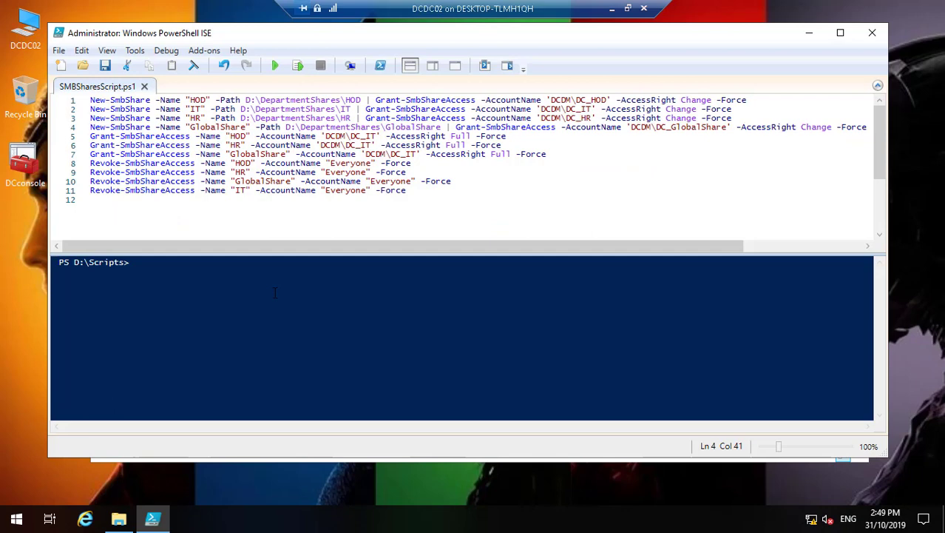
pyautogui.click(787, 252)
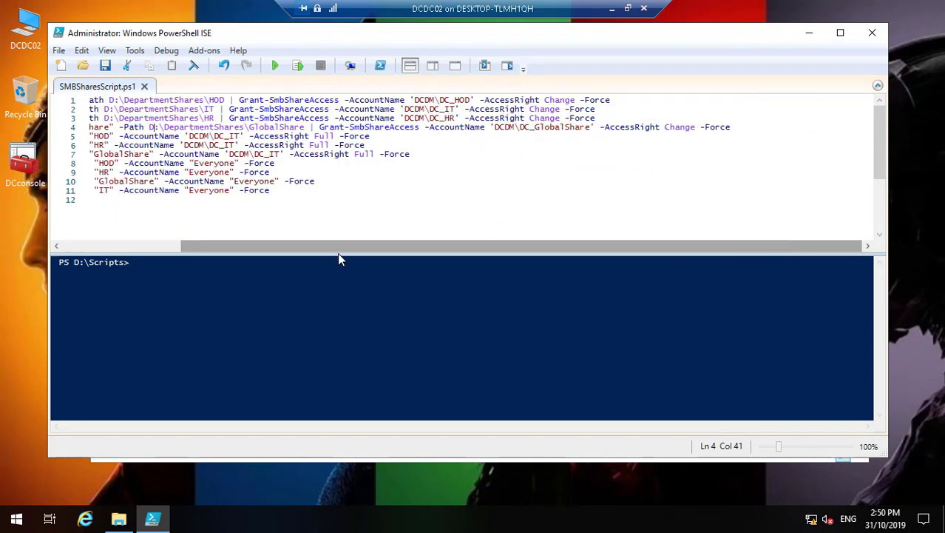
pyautogui.click(159, 245)
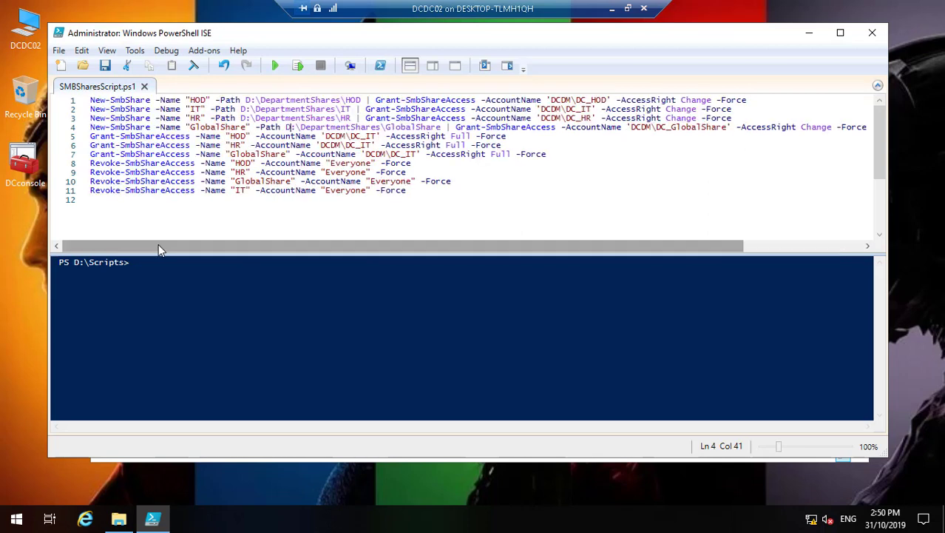
pyautogui.click(275, 67)
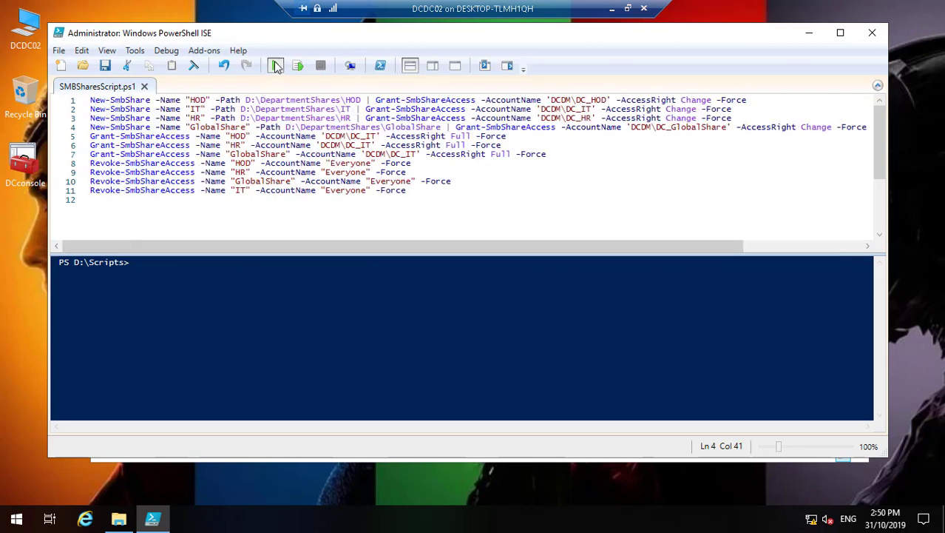
pyautogui.click(275, 67)
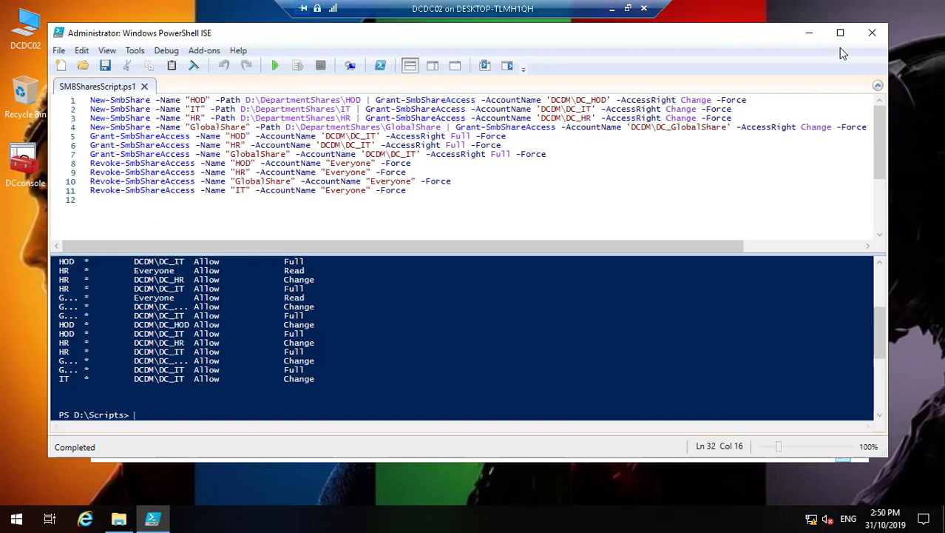
# Close the SMB script window and open NTFSPermissionNew in PowerShell ISE.
pyautogui.click(871, 37)
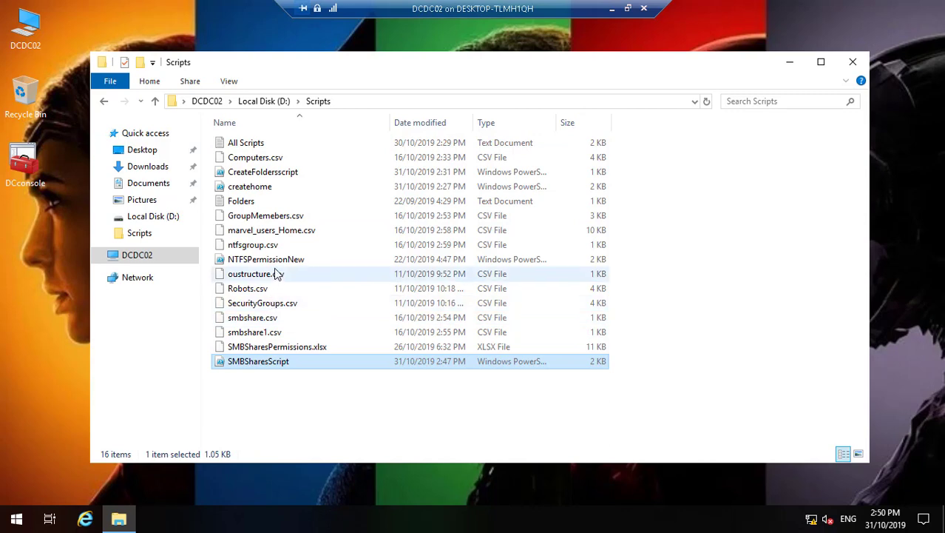
pyautogui.rightClick(274, 262)
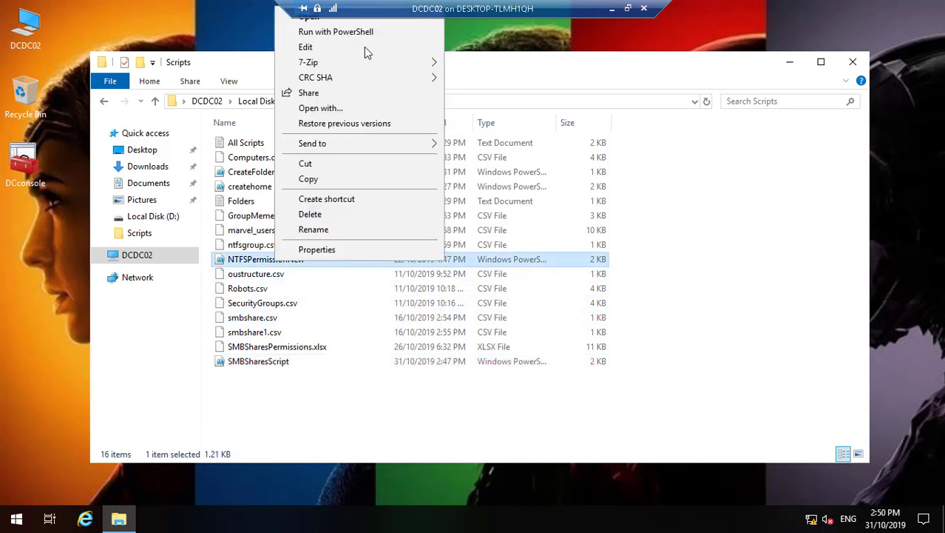
pyautogui.click(364, 46)
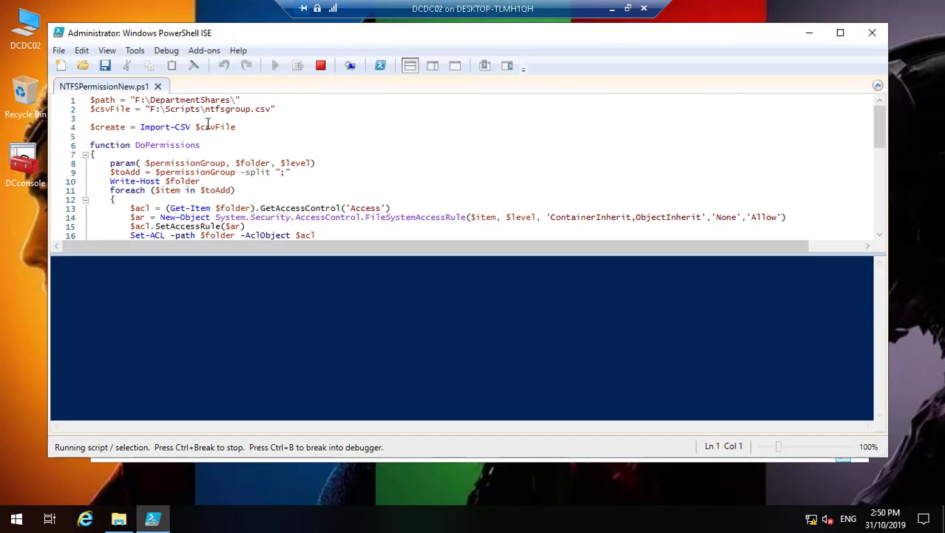
# Change the share and CSV paths on lines 1–2 from F: to D: and save.
pyautogui.click(138, 99)
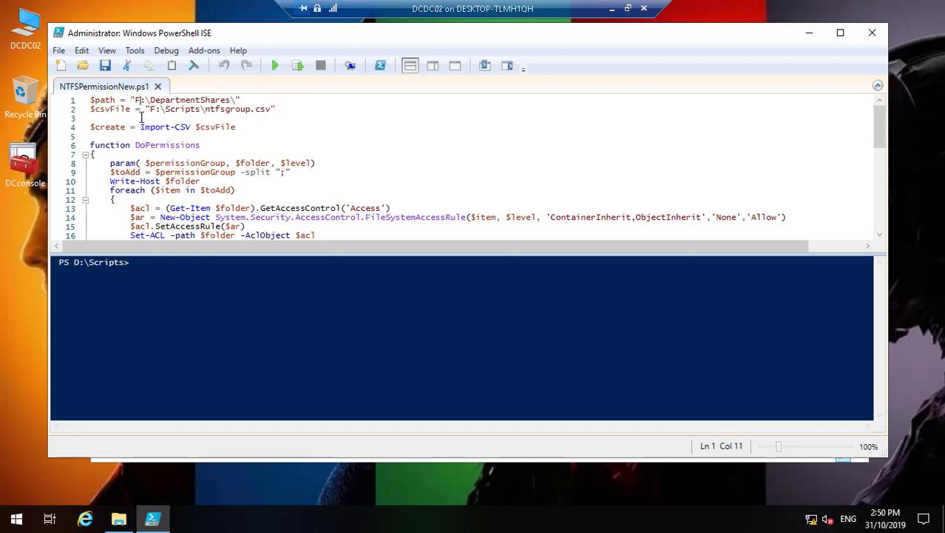
pyautogui.press('BackSpace')
pyautogui.write('D')
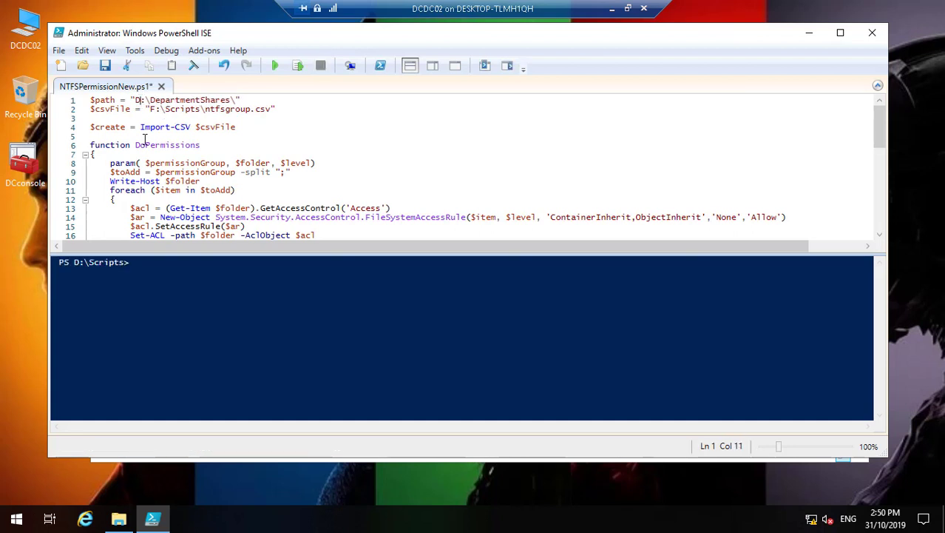
pyautogui.click(155, 109)
pyautogui.press('BackSpace')
pyautogui.write('D')
pyautogui.click(105, 67)
# Run NTFSPermissionNew.ps1 against D:\DepartmentShares, then close the ISE window.
pyautogui.click(879, 236)
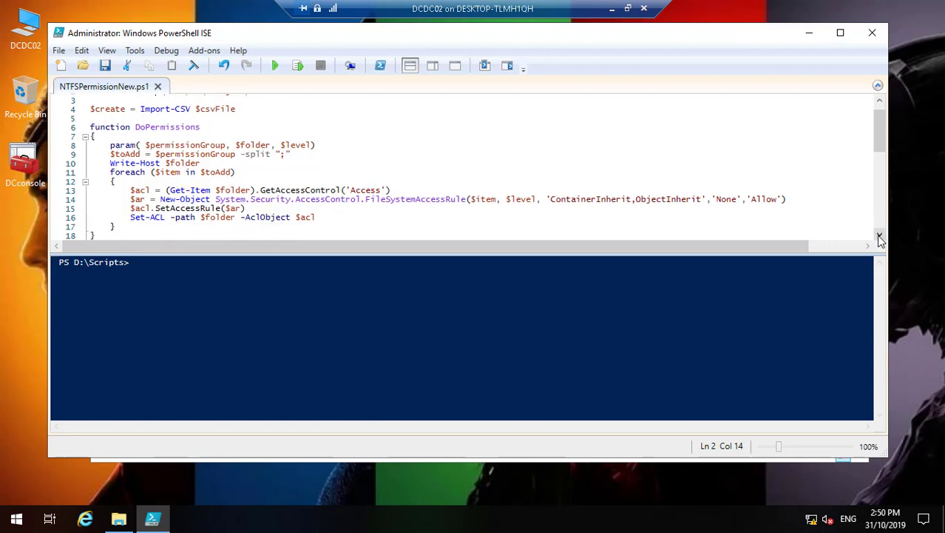
pyautogui.scroll(-6, 879, 237)
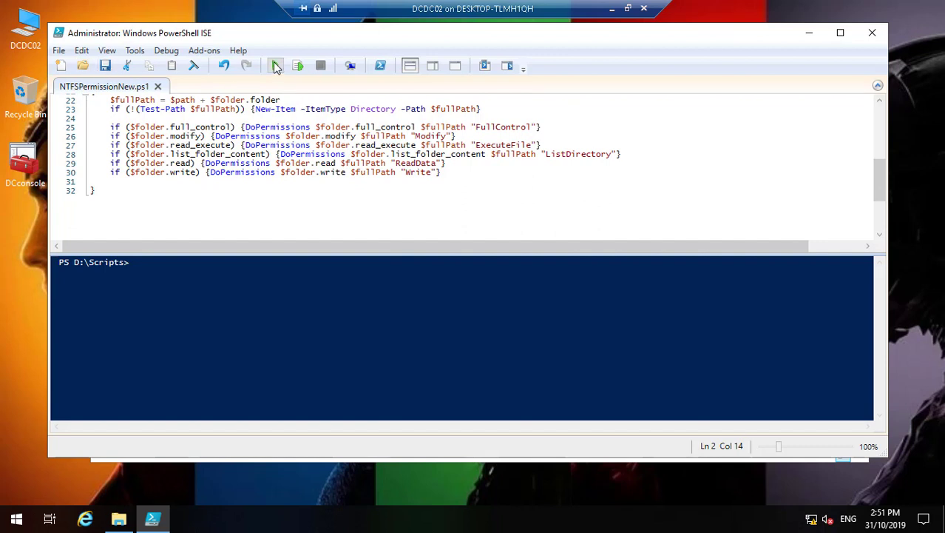
pyautogui.click(275, 66)
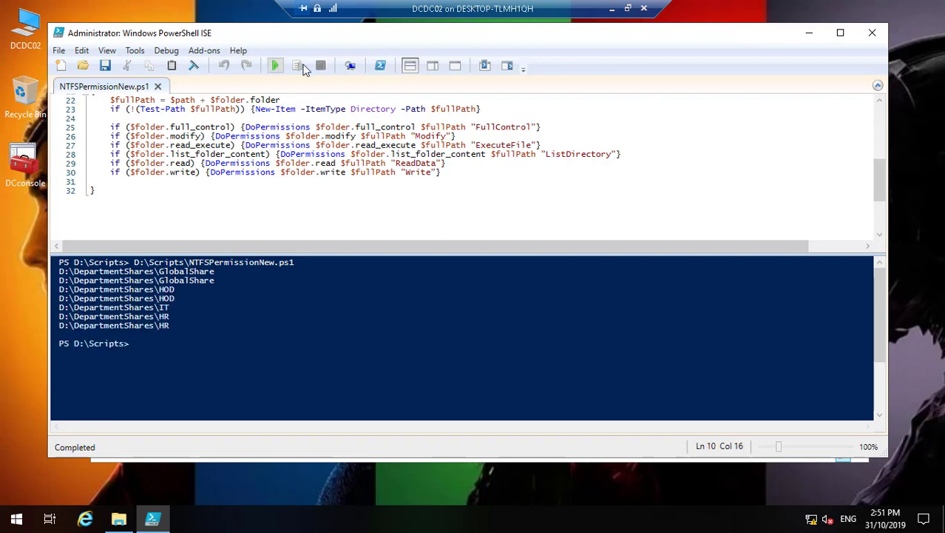
pyautogui.click(873, 35)
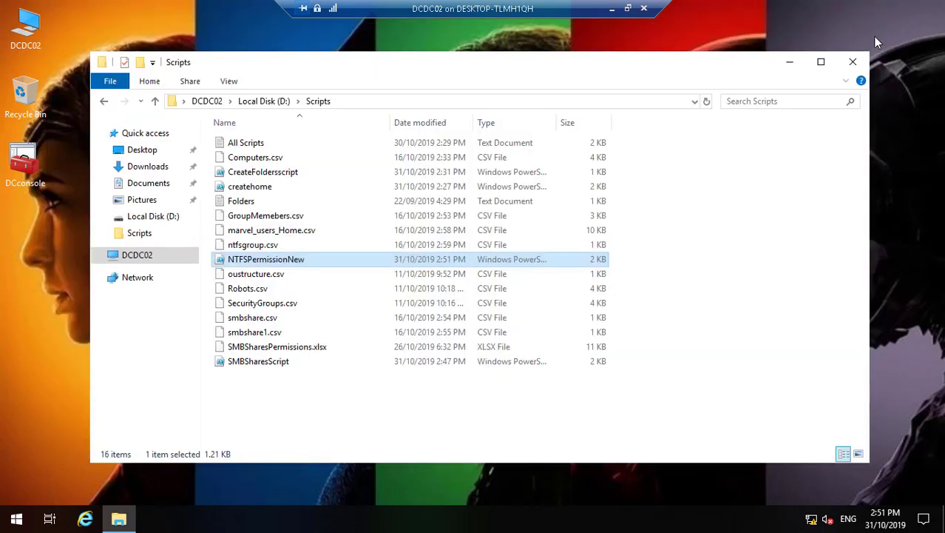
# Open createhome.ps1 in PowerShell ISE and stop its auto-started run with Ctrl+Break.
pyautogui.click(252, 194)
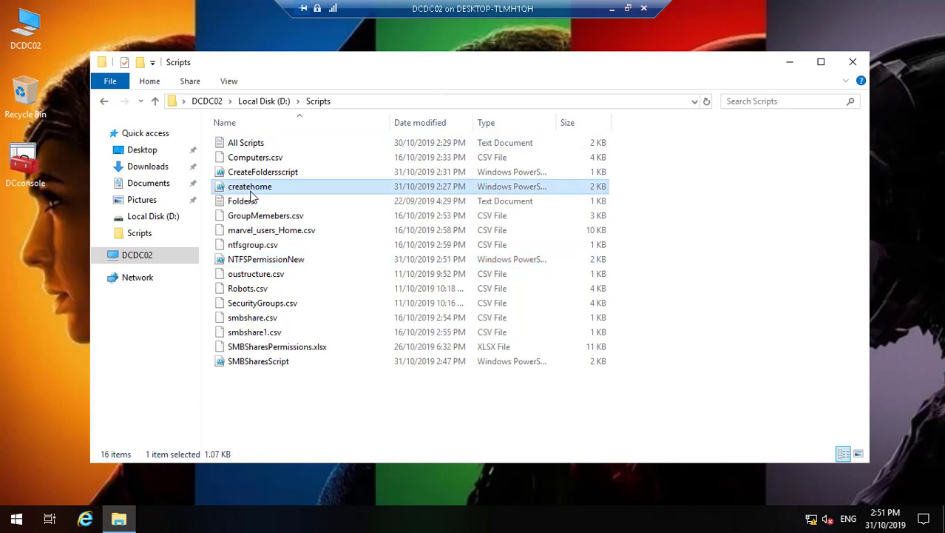
pyautogui.rightClick(252, 194)
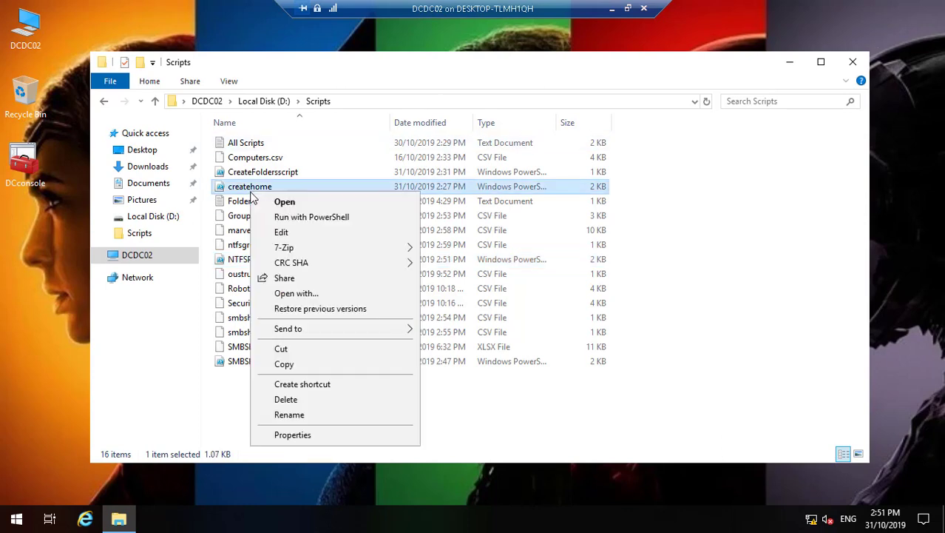
pyautogui.click(289, 235)
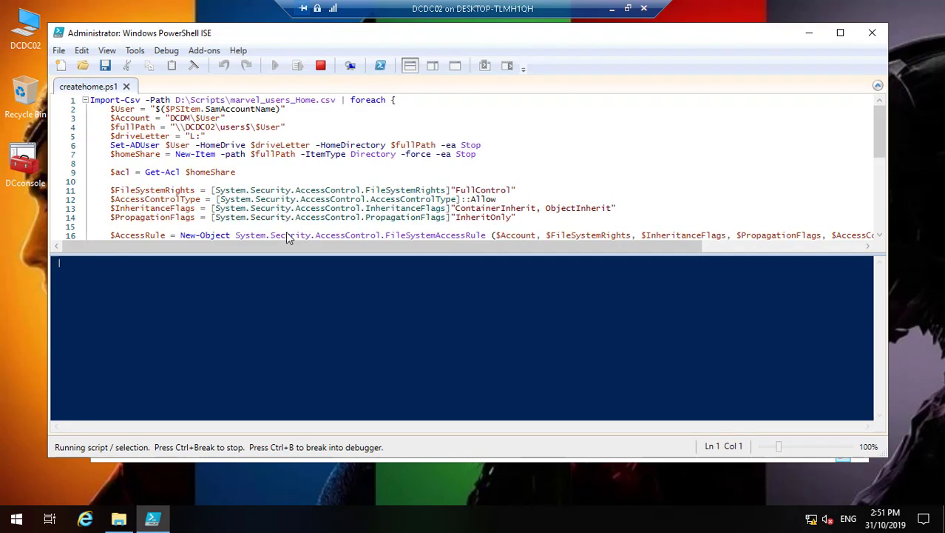
pyautogui.press('ctrl+Break')
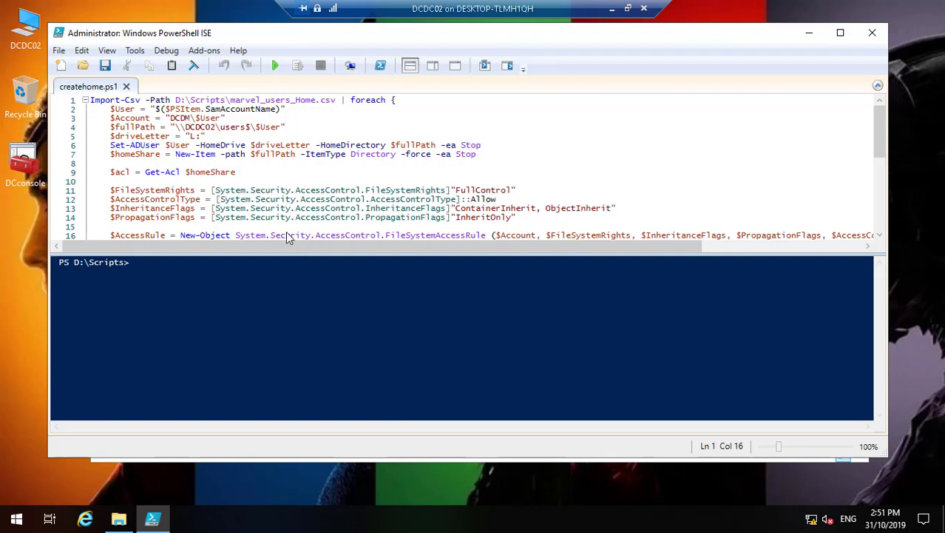
pyautogui.click(16, 521)
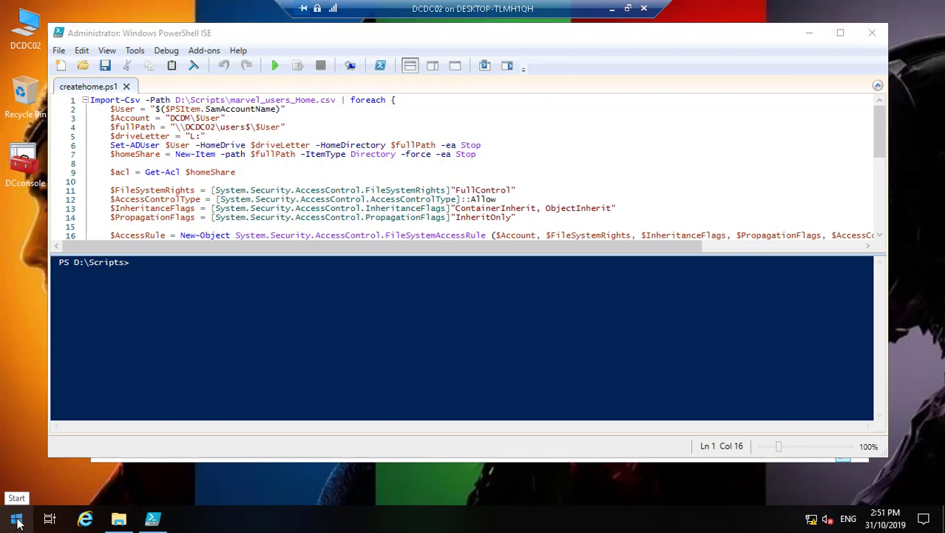
# Open \\dcdc02\users$ from Run to confirm it is empty, then run createhome.ps1.
pyautogui.rightClick(16, 521)
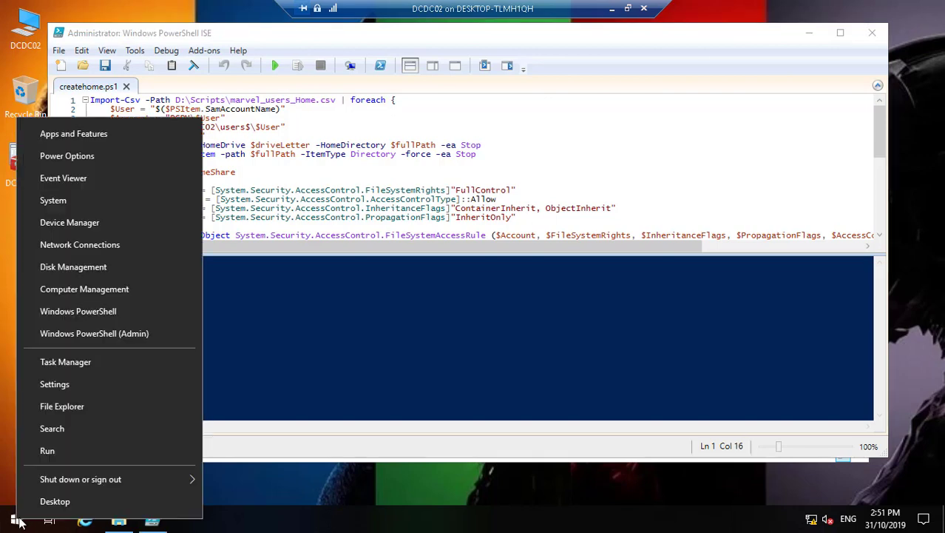
pyautogui.click(80, 447)
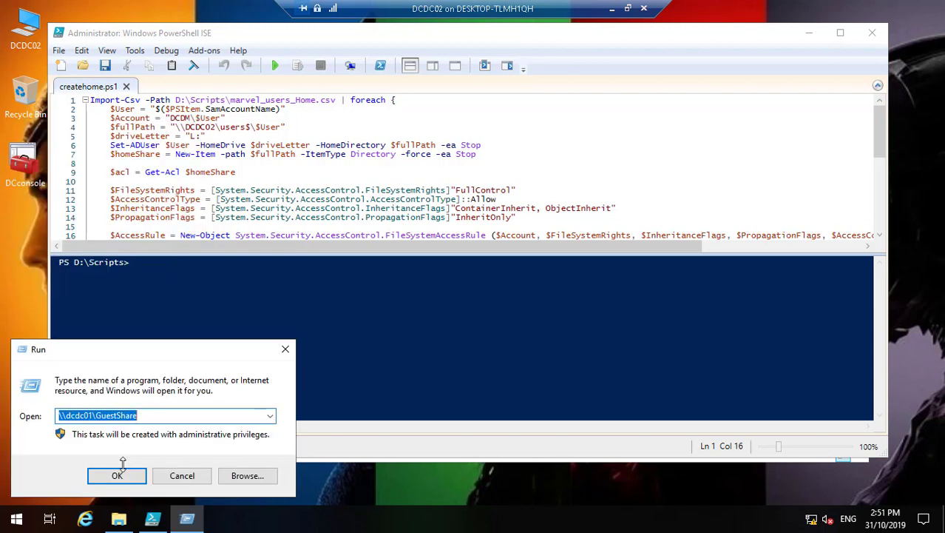
pyautogui.write('\\\\dcdc')
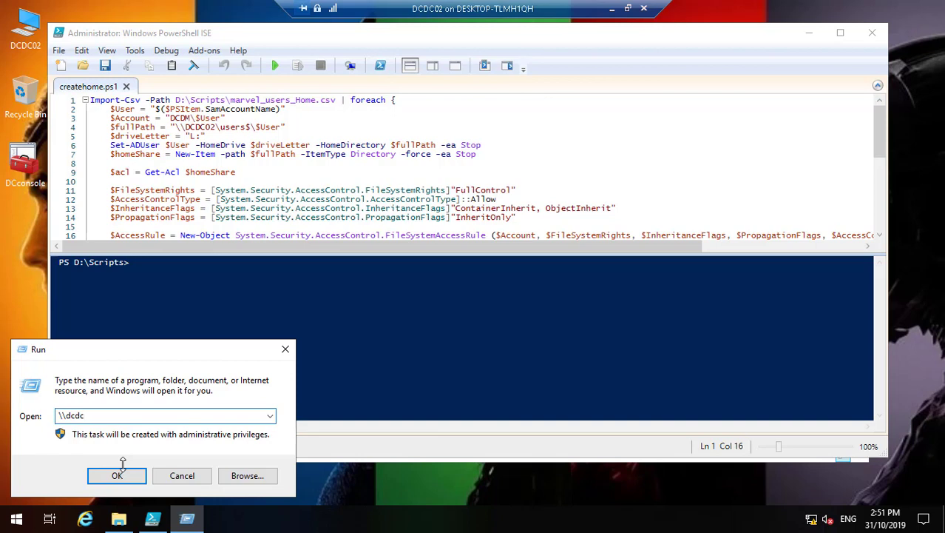
pyautogui.write('02\\users$')
pyautogui.click(121, 472)
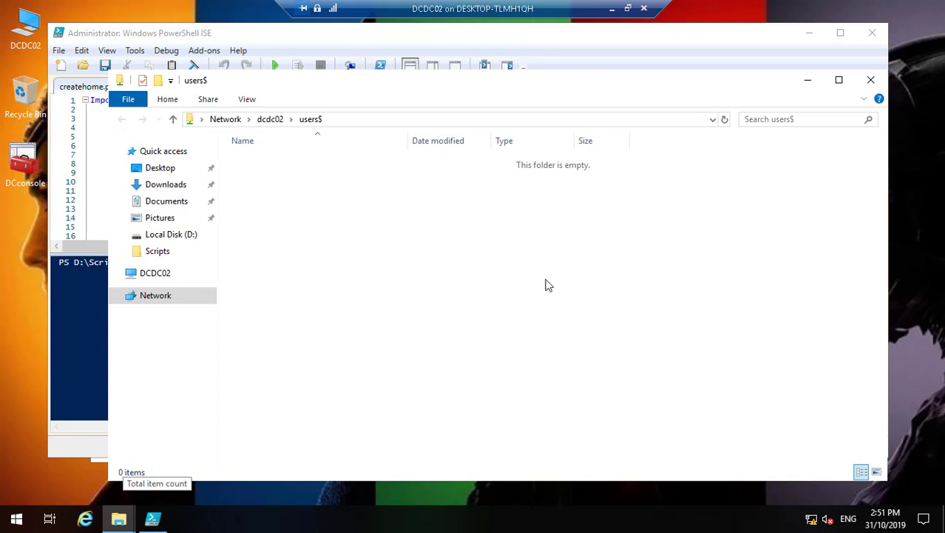
pyautogui.click(871, 79)
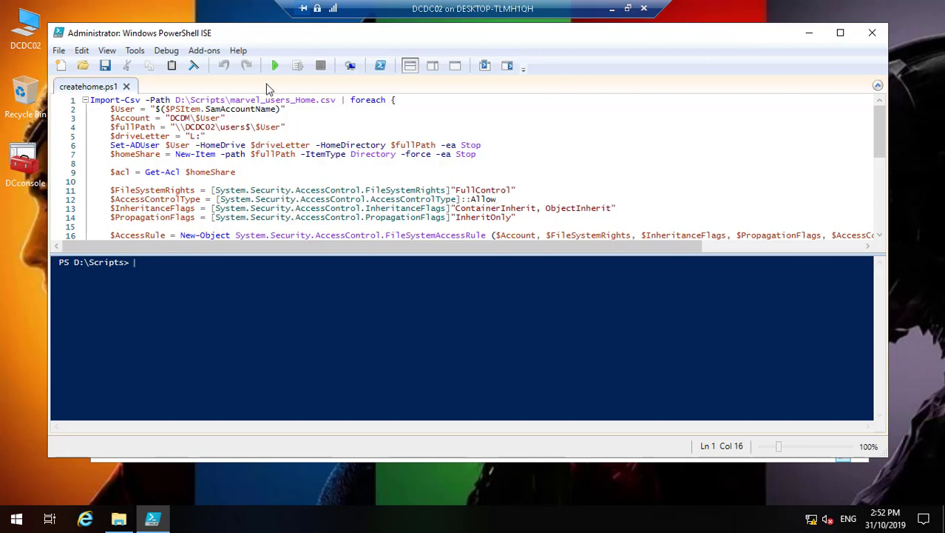
pyautogui.click(276, 66)
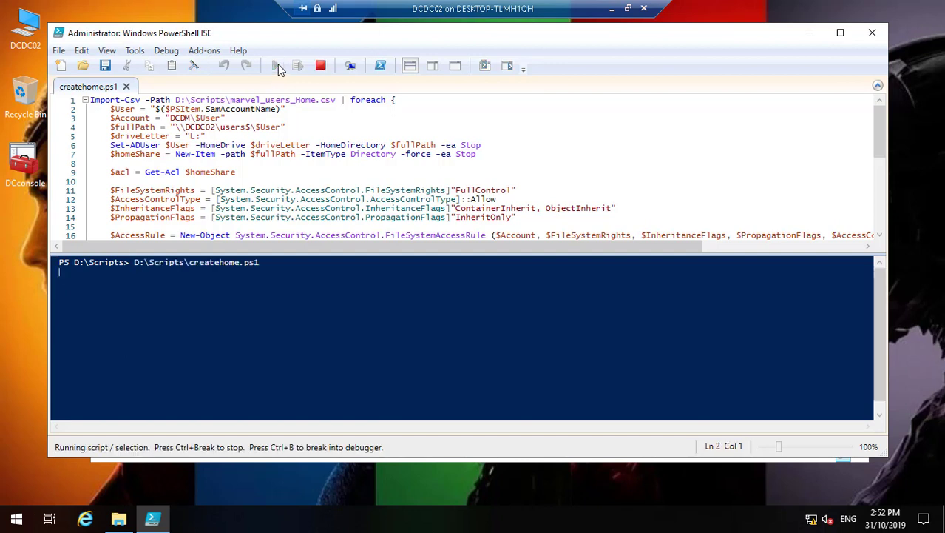
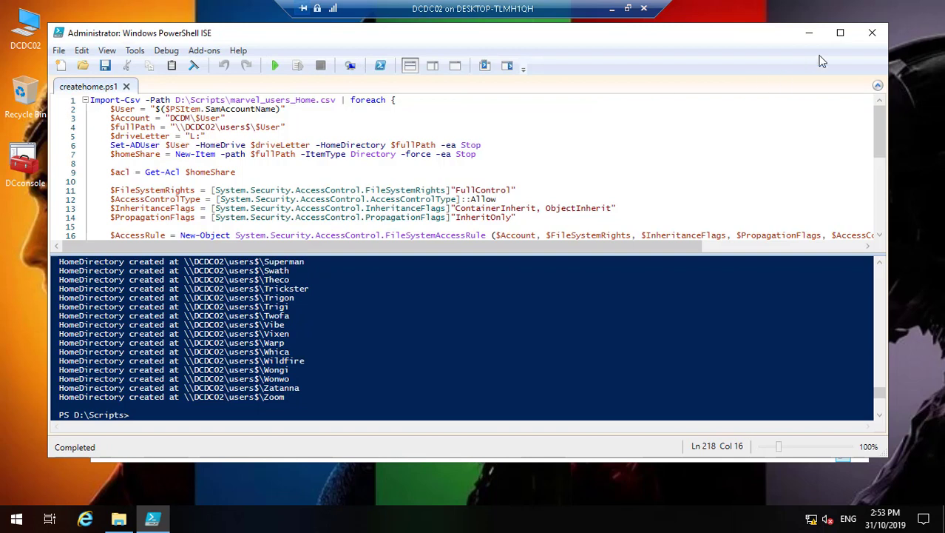
# Close PowerShell ISE, go up to the root of Local Disk (D:), and minimize the remote session.
pyautogui.click(870, 34)
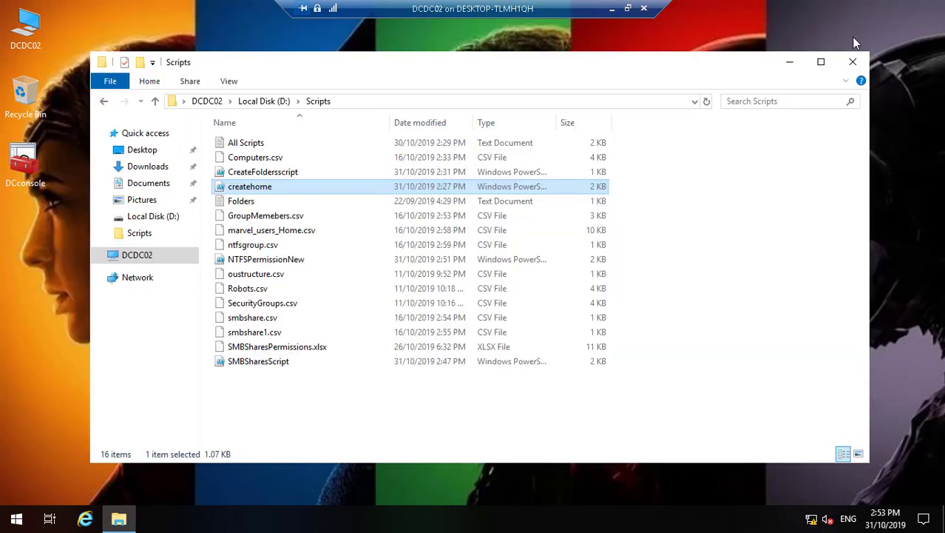
pyautogui.click(264, 102)
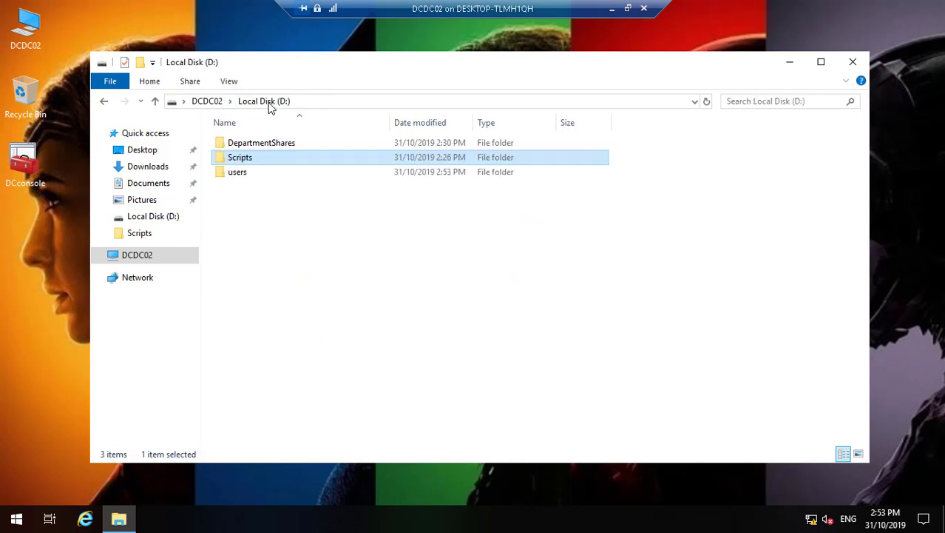
pyautogui.click(611, 9)
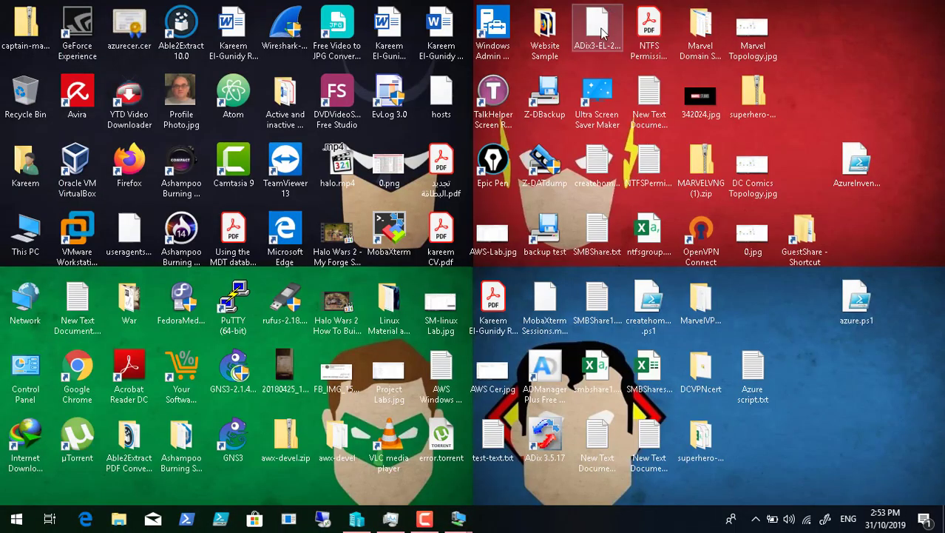
pyautogui.click(425, 519)
pyautogui.click(879, 453)
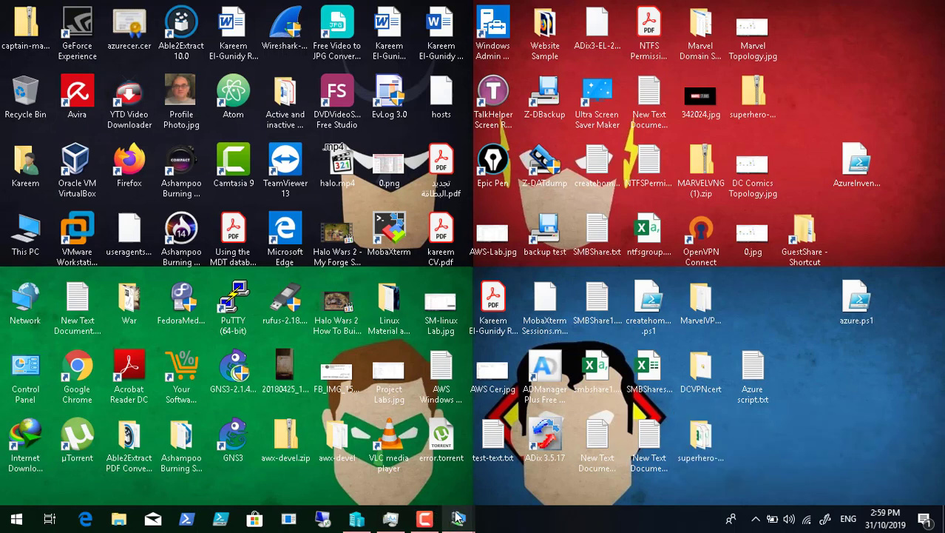
# Restore the DCDC02 remote session and select the DepartmentShares folder.
pyautogui.moveTo(458, 517)
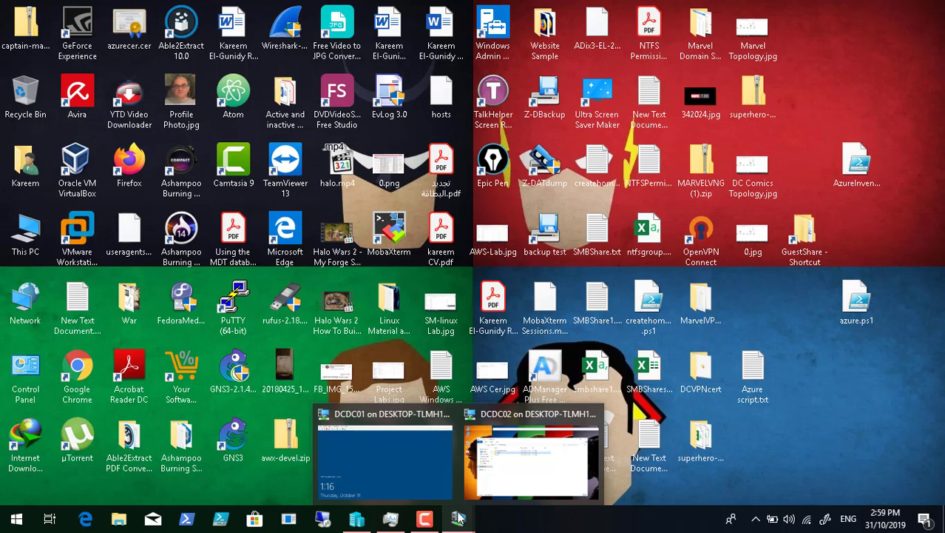
pyautogui.click(522, 474)
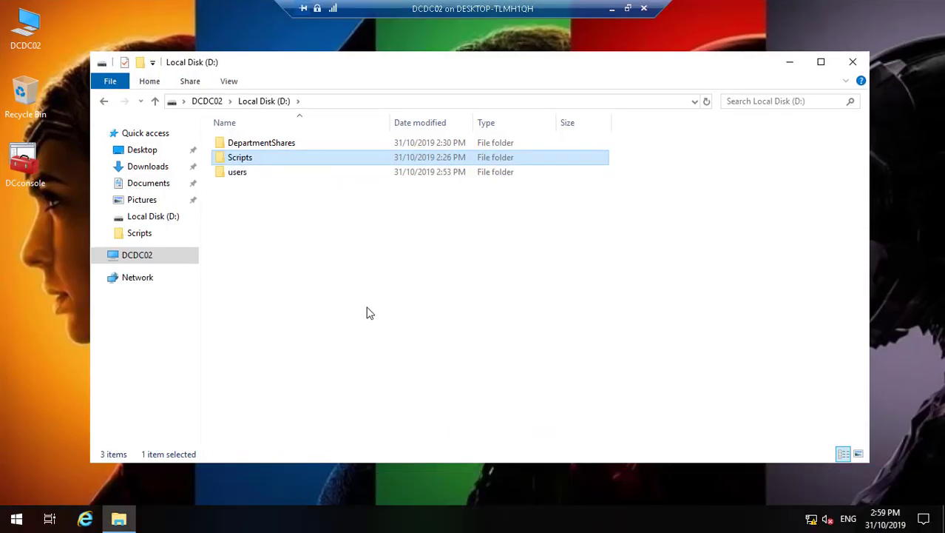
pyautogui.click(363, 315)
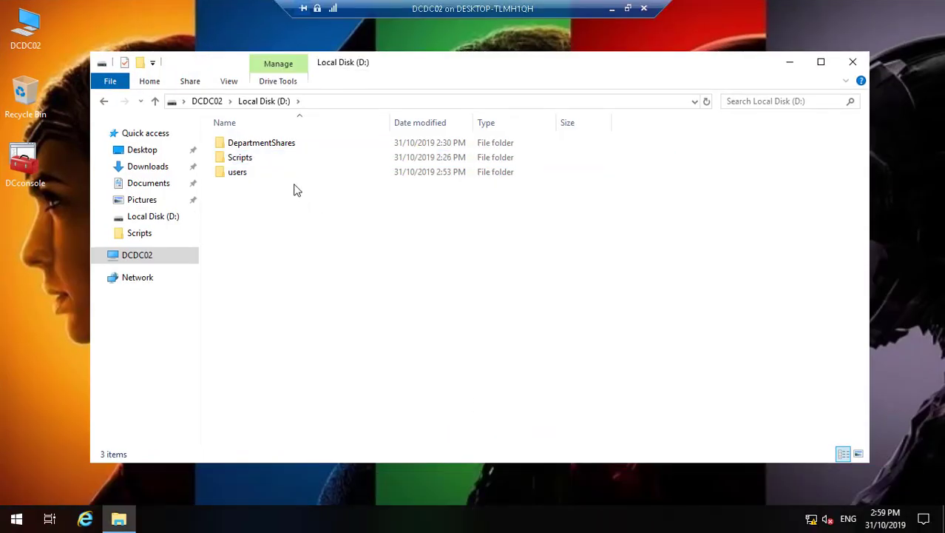
pyautogui.click(248, 148)
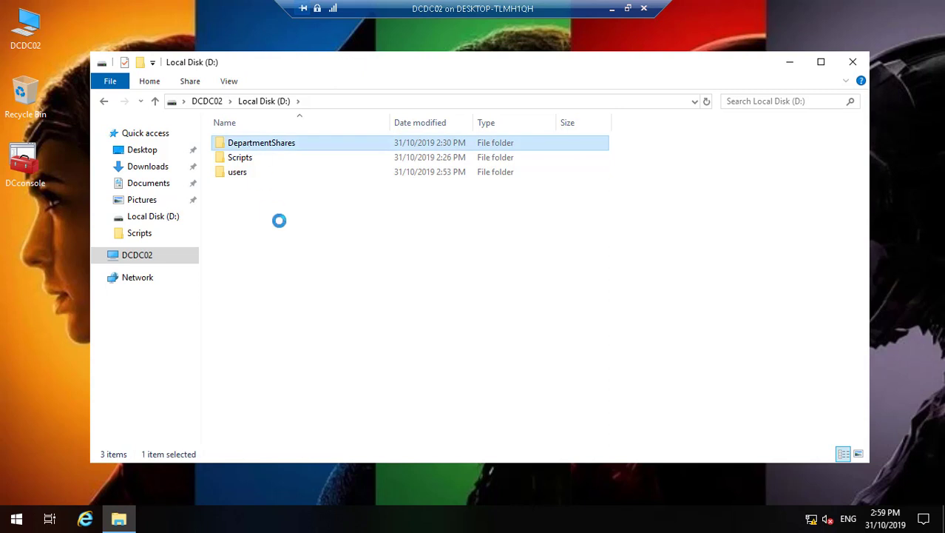
# Check whether DepartmentShares is shared, then open the DepartmentShares folder.
pyautogui.hotkey('shift', 'F10')
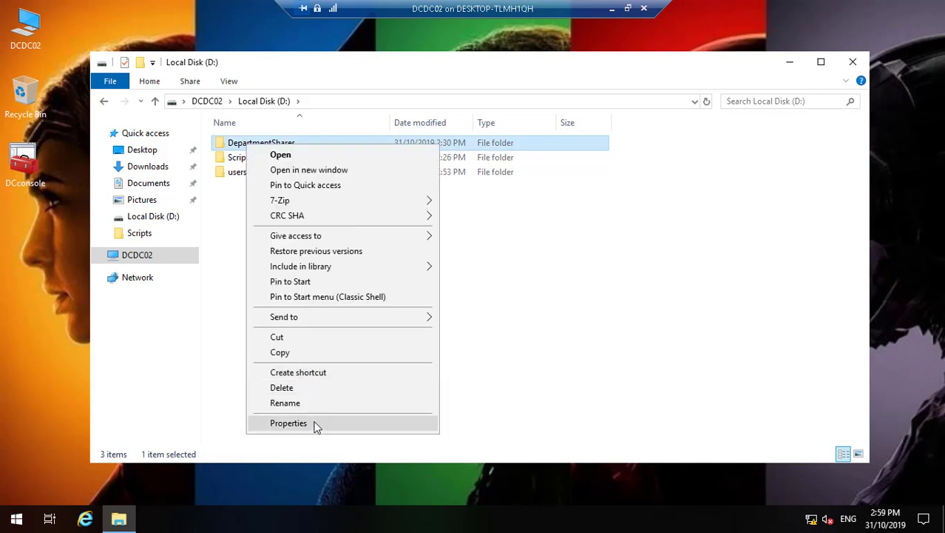
pyautogui.click(314, 425)
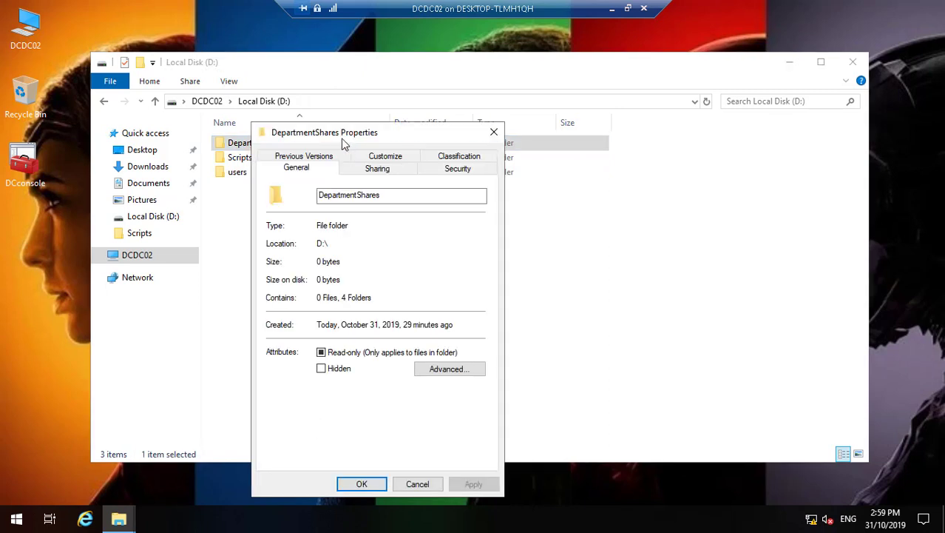
pyautogui.click(374, 168)
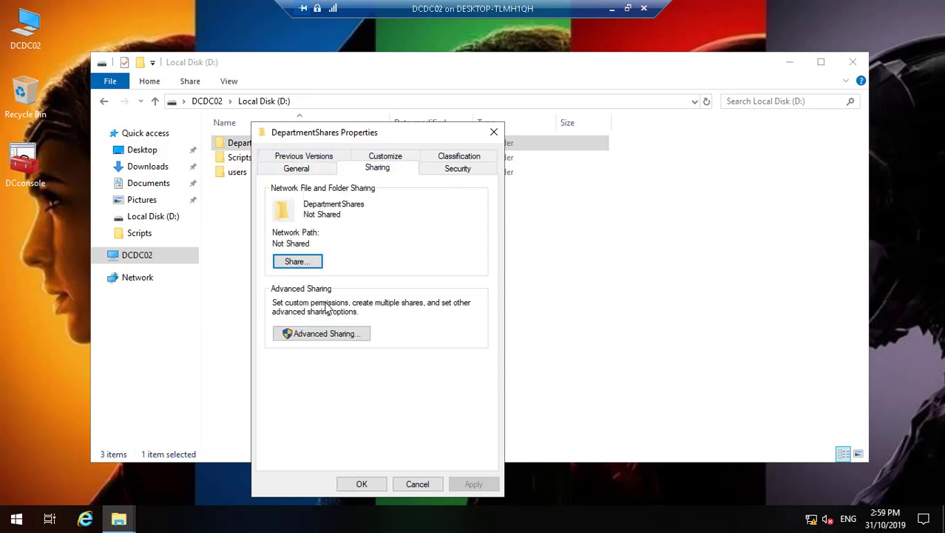
pyautogui.click(420, 484)
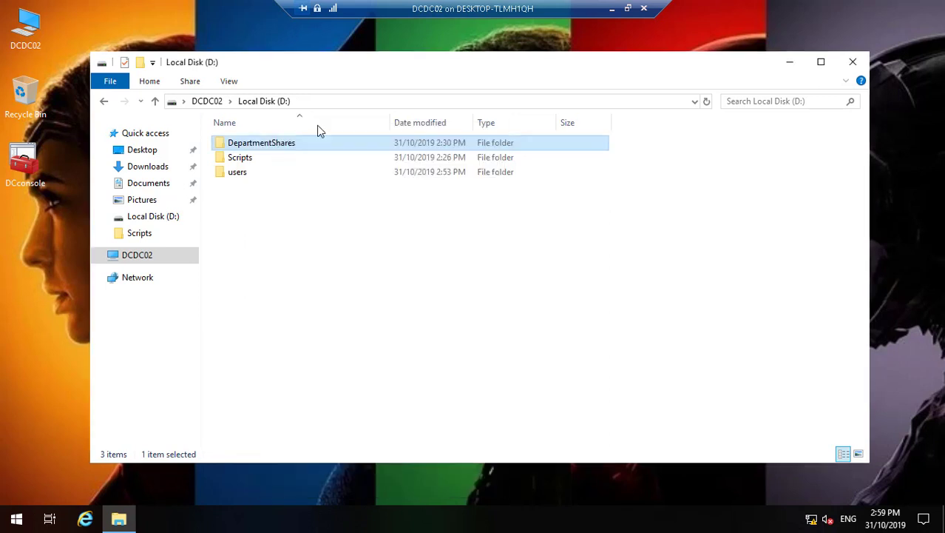
pyautogui.doubleClick(283, 145)
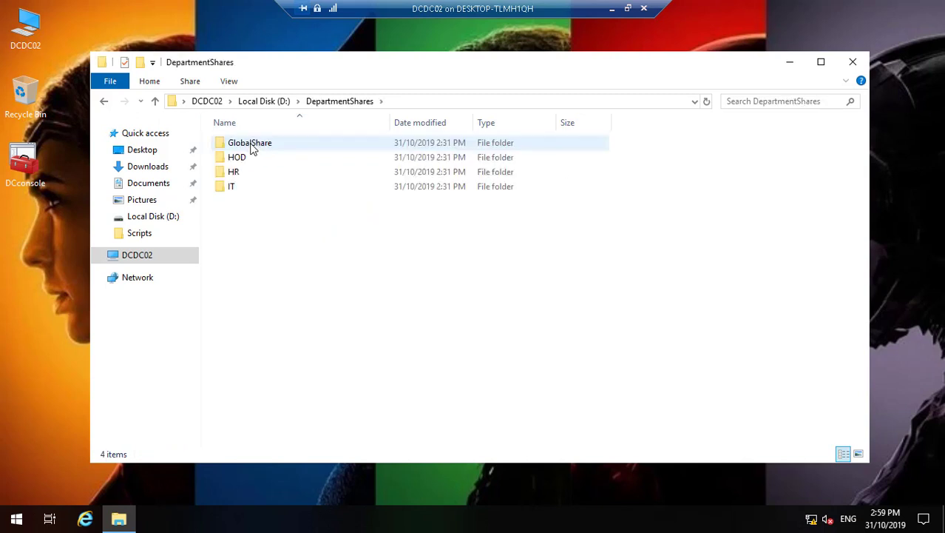
# Review GlobalShare's advanced share permissions for DC_GlobalShare without making changes.
pyautogui.click(251, 145)
pyautogui.rightClick(251, 145)
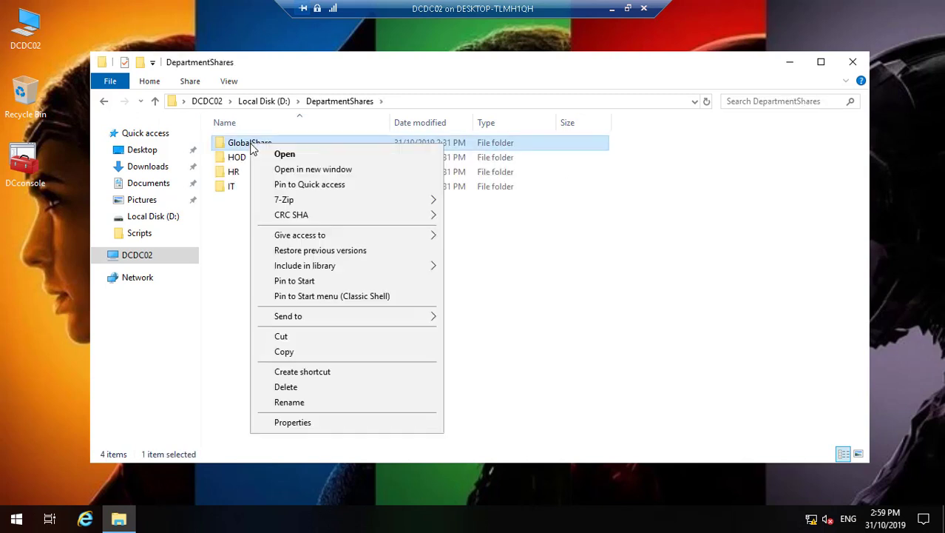
pyautogui.click(293, 422)
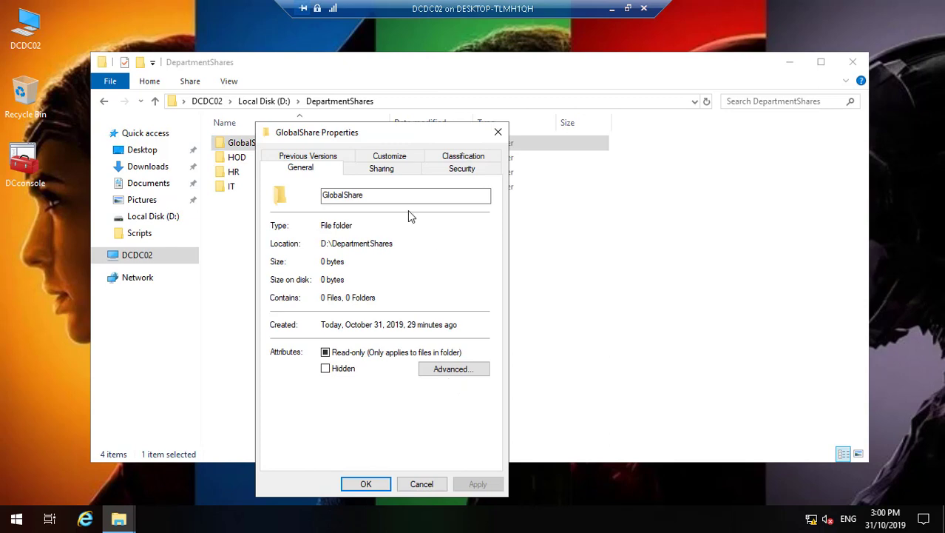
pyautogui.click(391, 169)
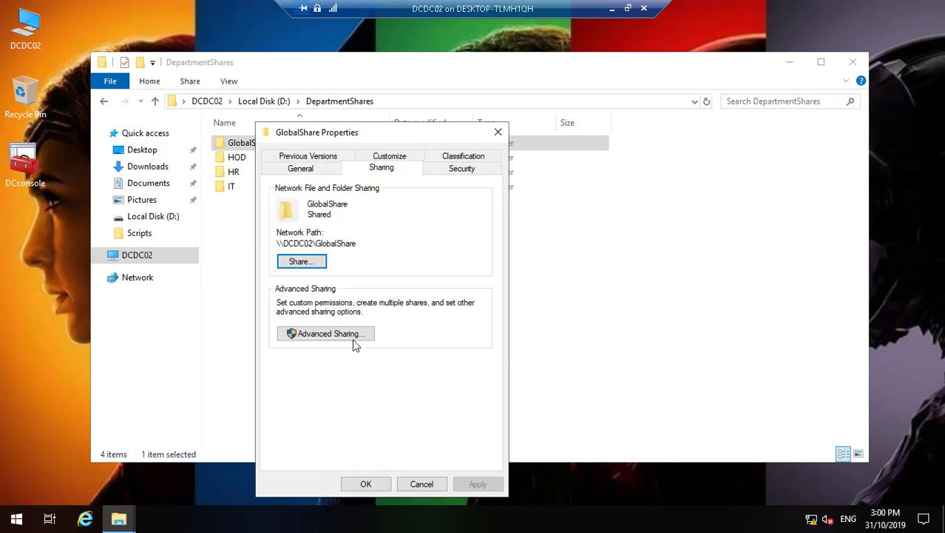
pyautogui.click(352, 339)
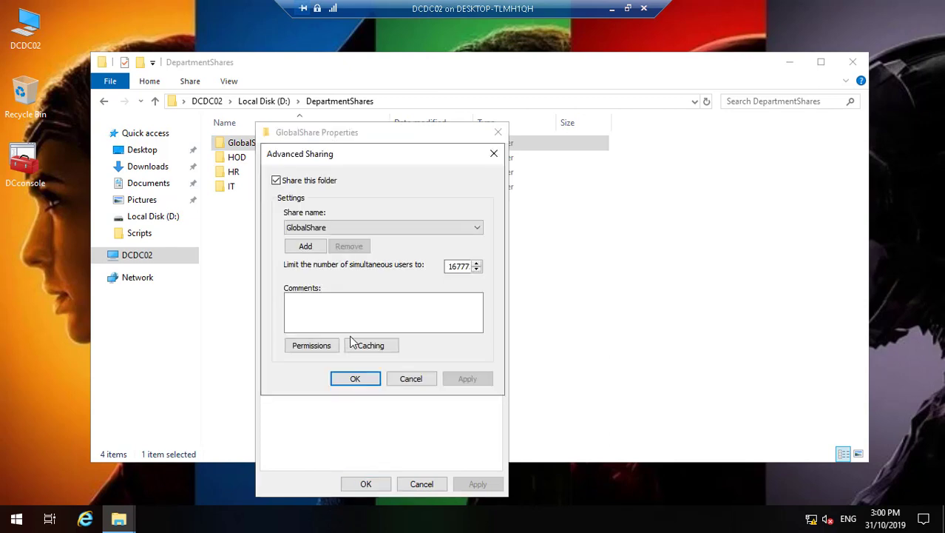
pyautogui.click(316, 349)
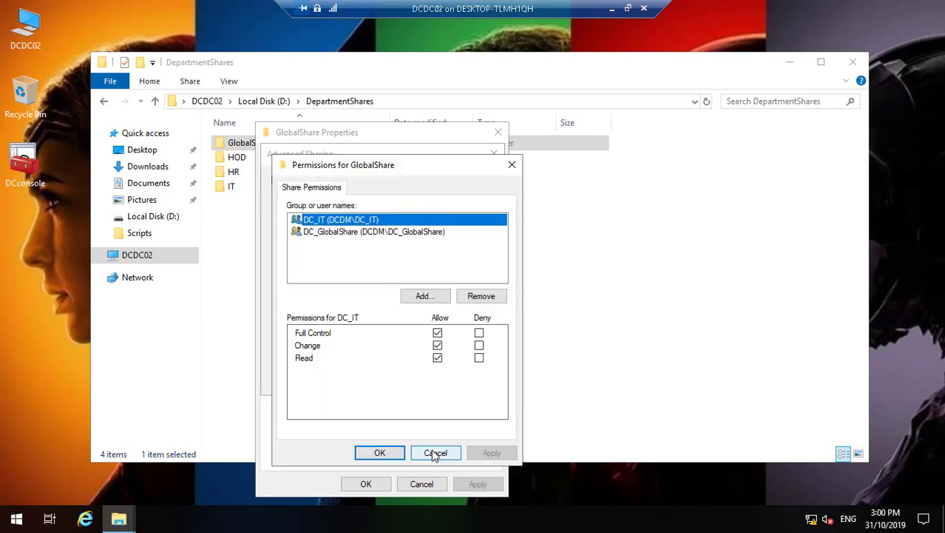
pyautogui.click(384, 233)
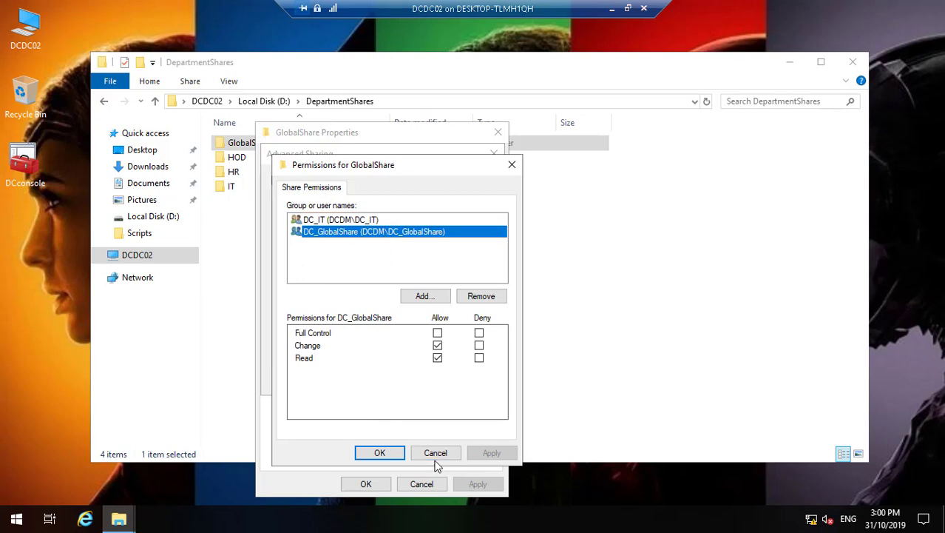
pyautogui.click(438, 453)
pyautogui.click(411, 379)
# Check GlobalShare's security permissions for DC_GlobalShare and DC_IT, then close Explorer.
pyautogui.click(459, 169)
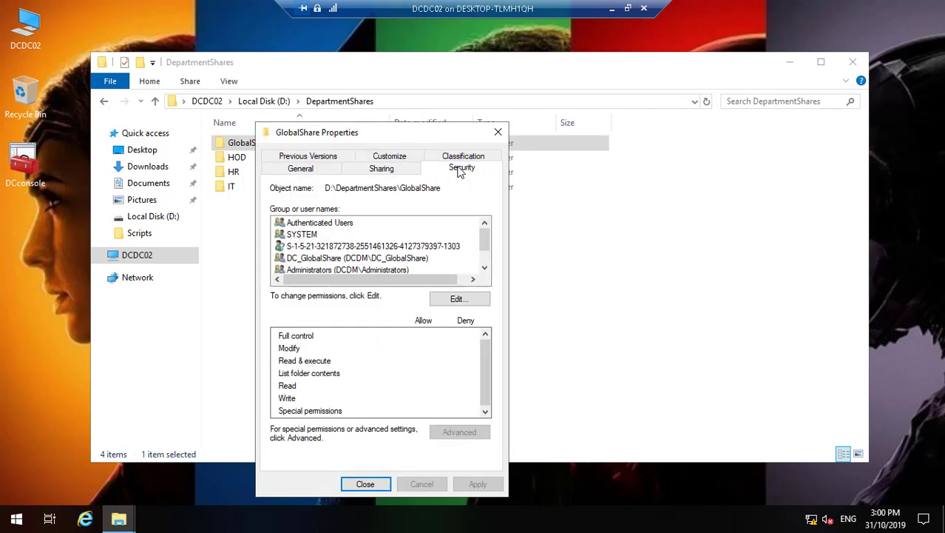
pyautogui.click(412, 258)
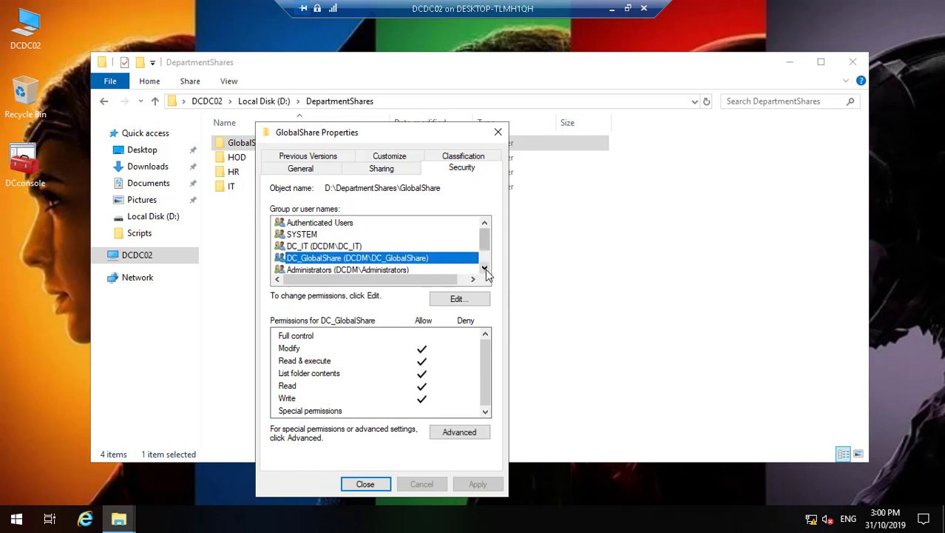
pyautogui.click(485, 268)
pyautogui.click(485, 268)
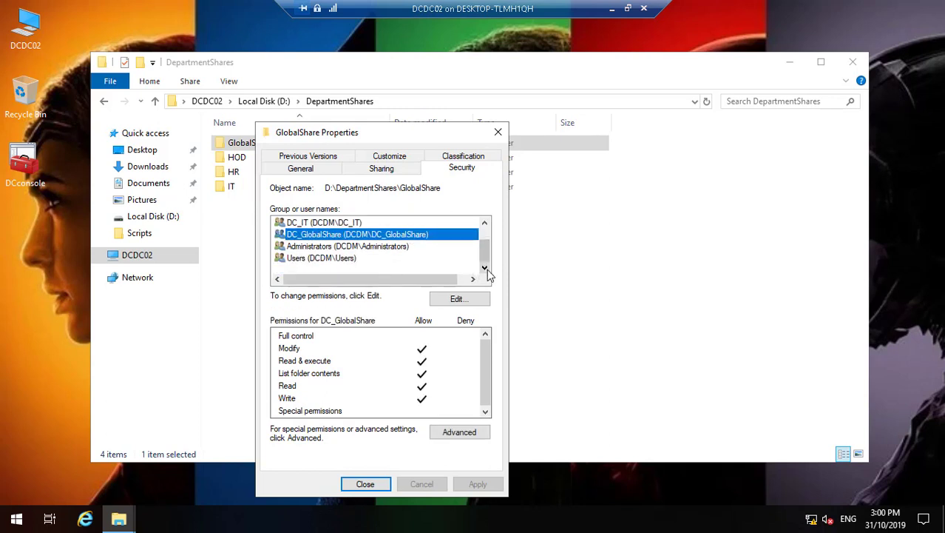
pyautogui.click(350, 224)
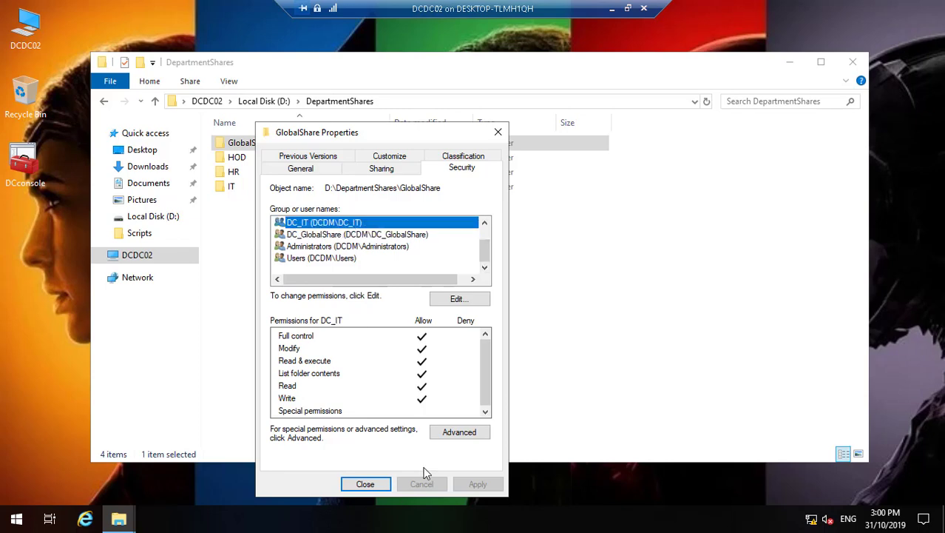
pyautogui.click(370, 484)
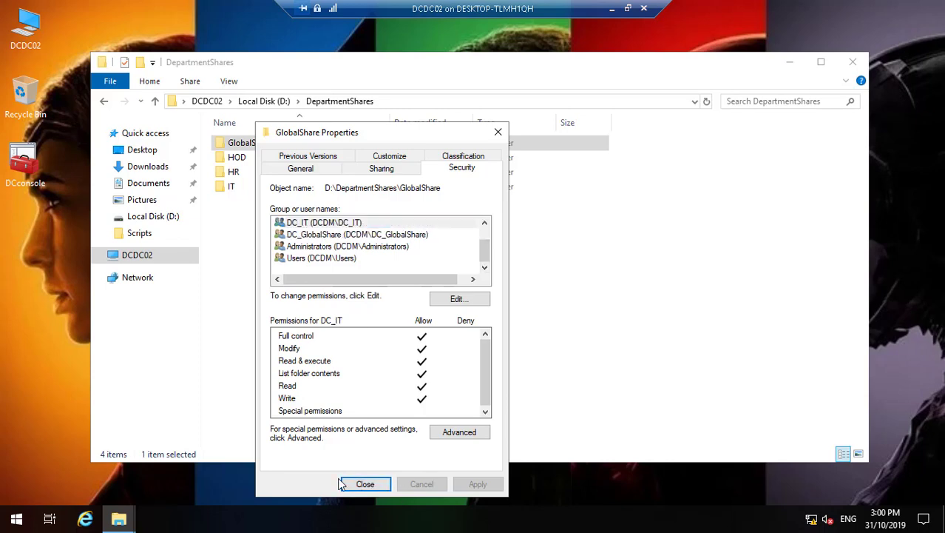
pyautogui.click(342, 483)
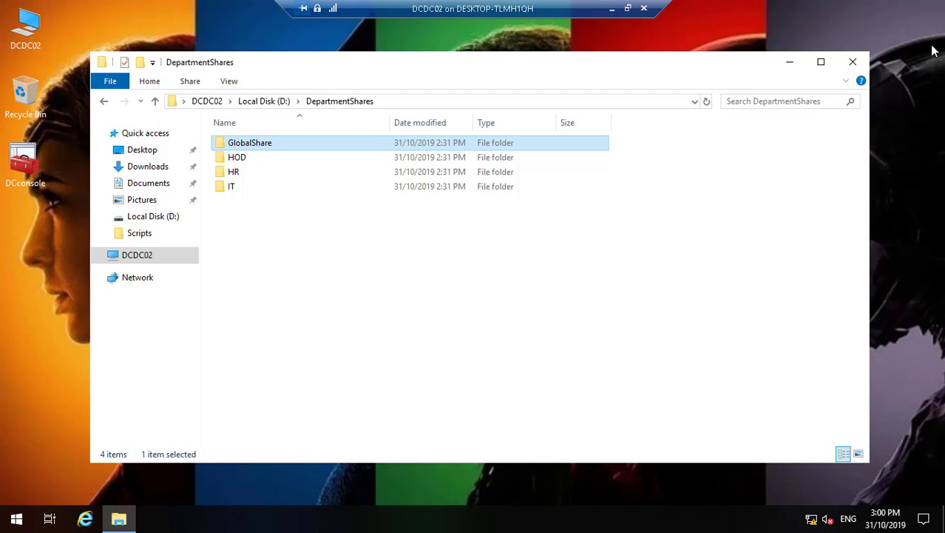
pyautogui.click(853, 61)
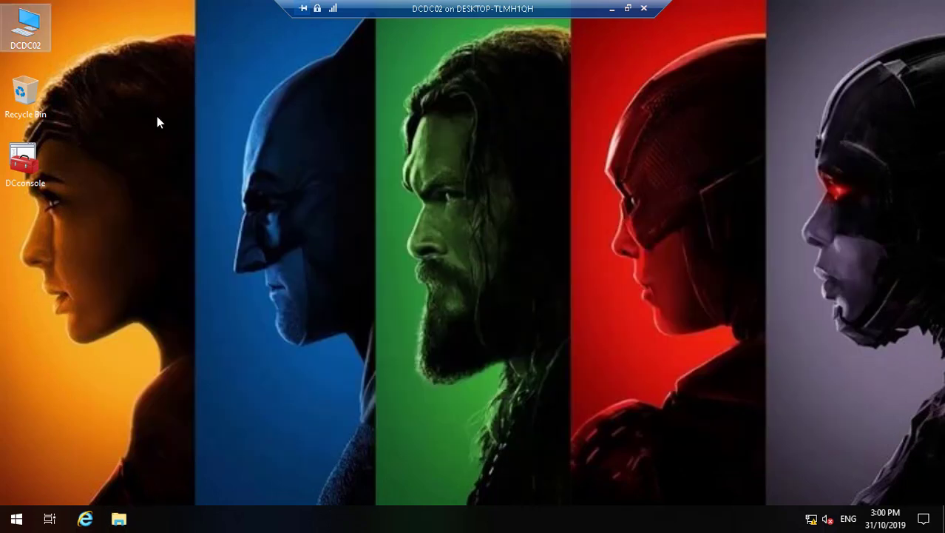
pyautogui.click(22, 171)
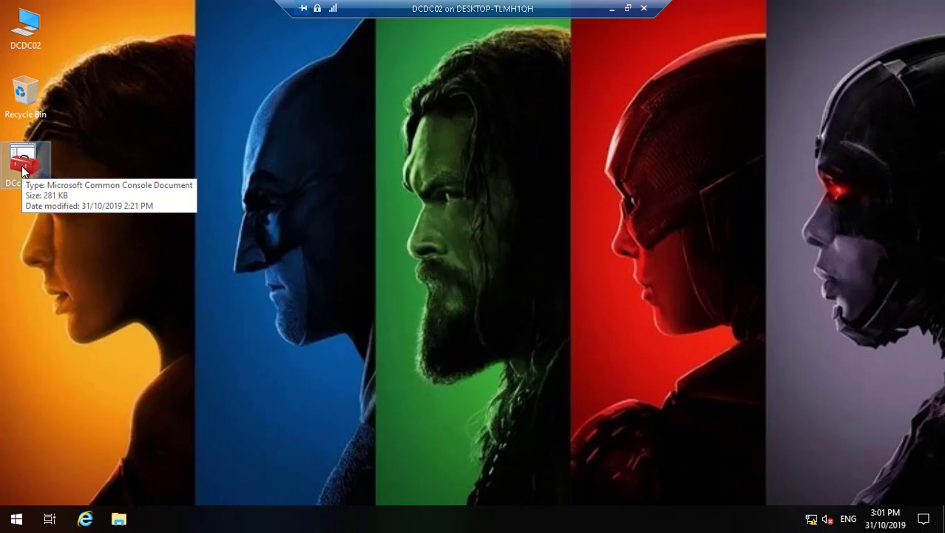
# Open DCconsole maximized and show the accounts in the DCSH Users container.
pyautogui.doubleClick(22, 169)
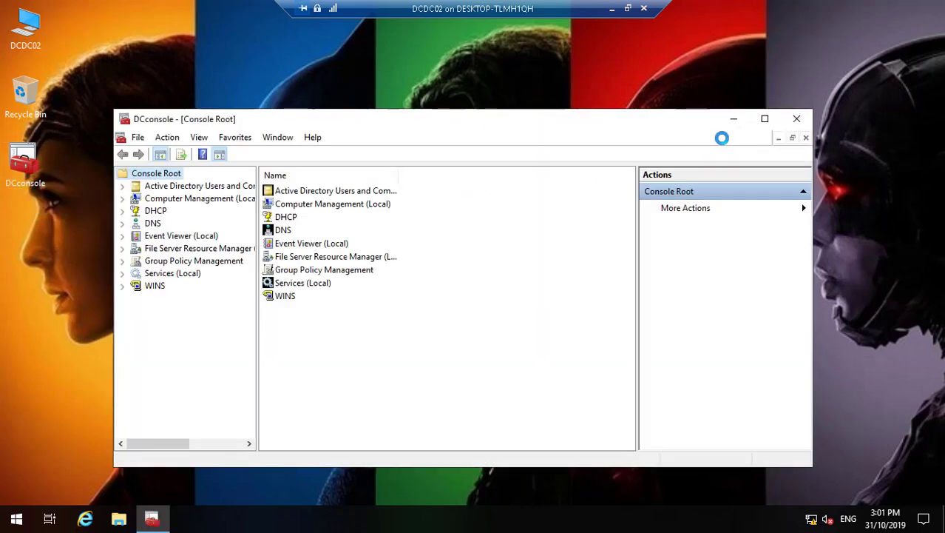
pyautogui.click(765, 120)
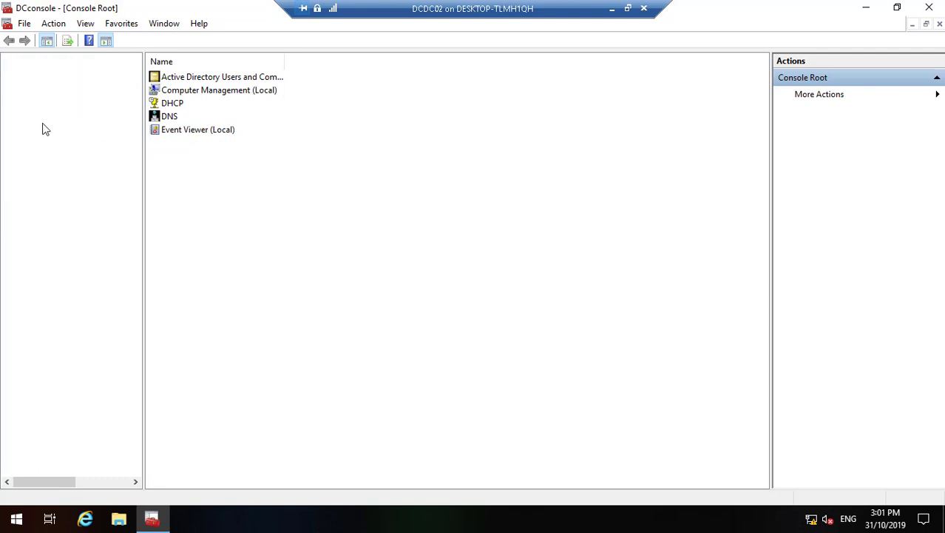
pyautogui.click(35, 134)
pyautogui.click(81, 210)
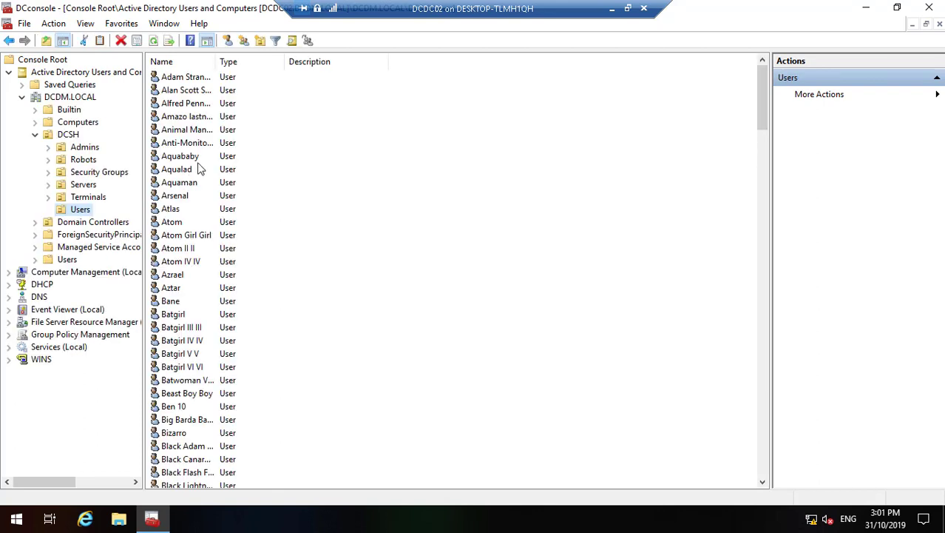
# Inspect Anti-Monitor's Profile tab home folder path, then cancel without saving.
pyautogui.click(191, 144)
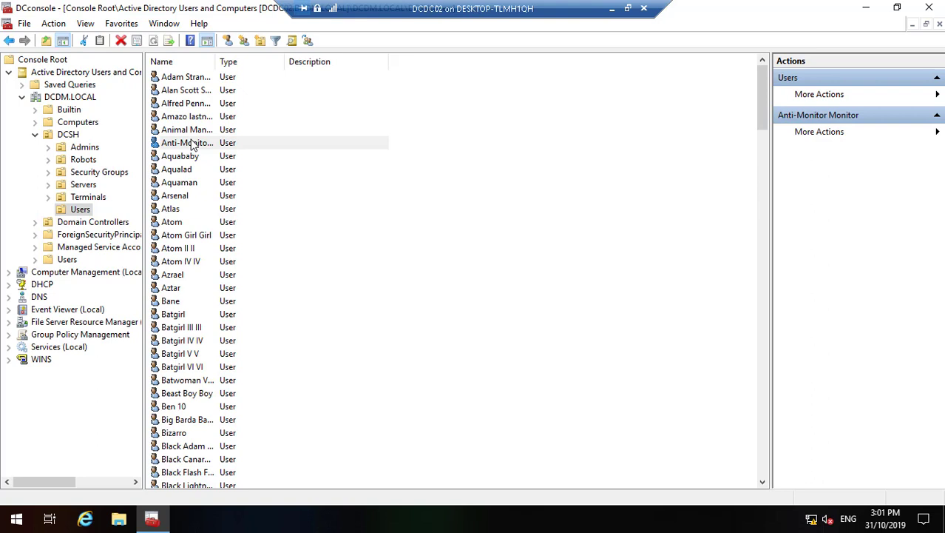
pyautogui.click(190, 144)
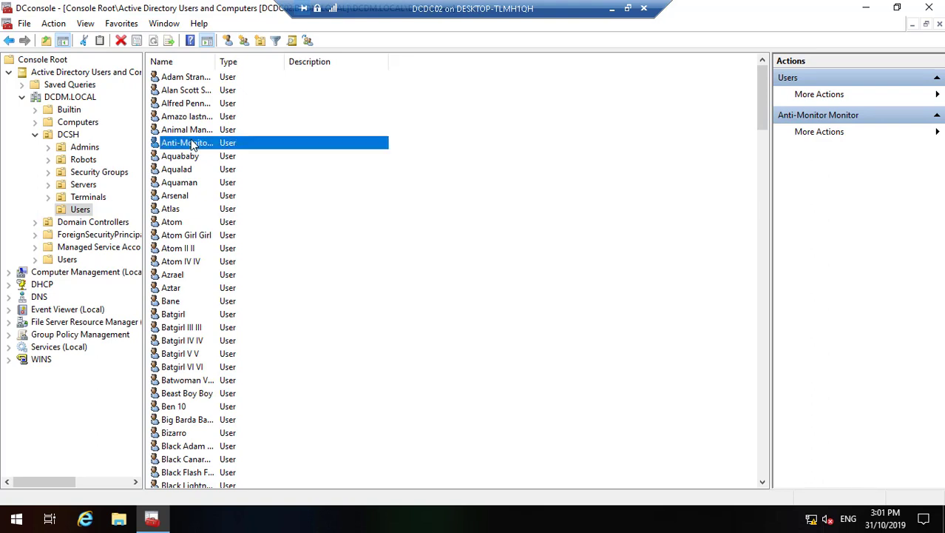
pyautogui.doubleClick(191, 144)
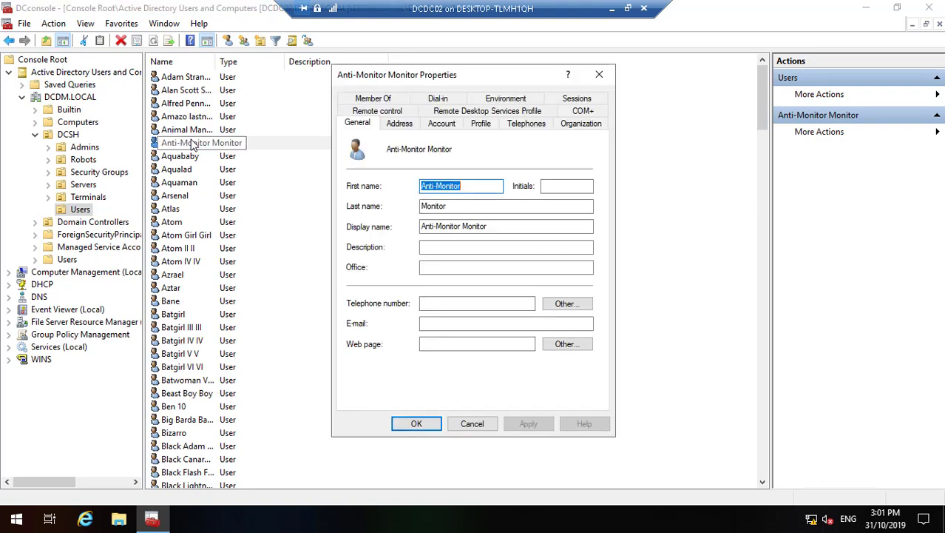
pyautogui.click(483, 124)
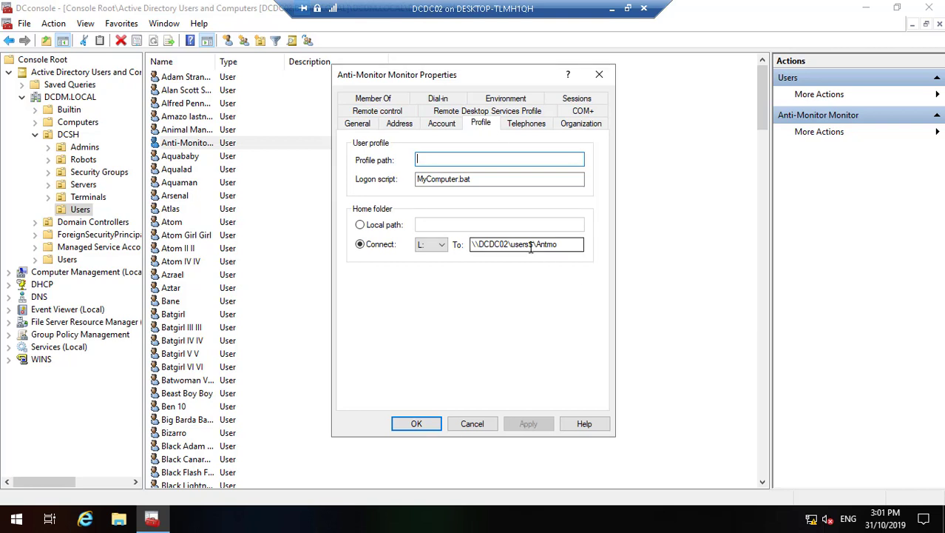
pyautogui.moveTo(537, 246); pyautogui.dragTo(445, 245)
pyautogui.hotkey('ctrl', 'c')
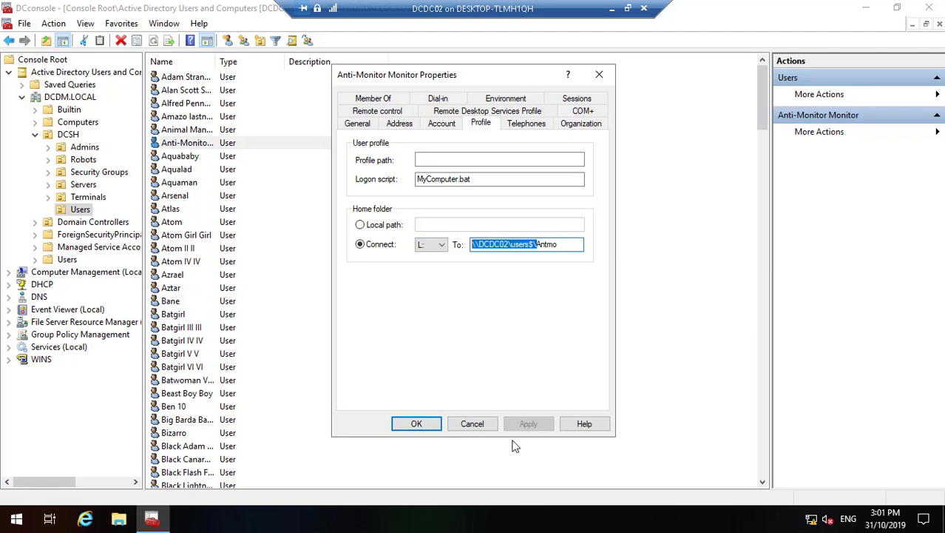
pyautogui.click(484, 422)
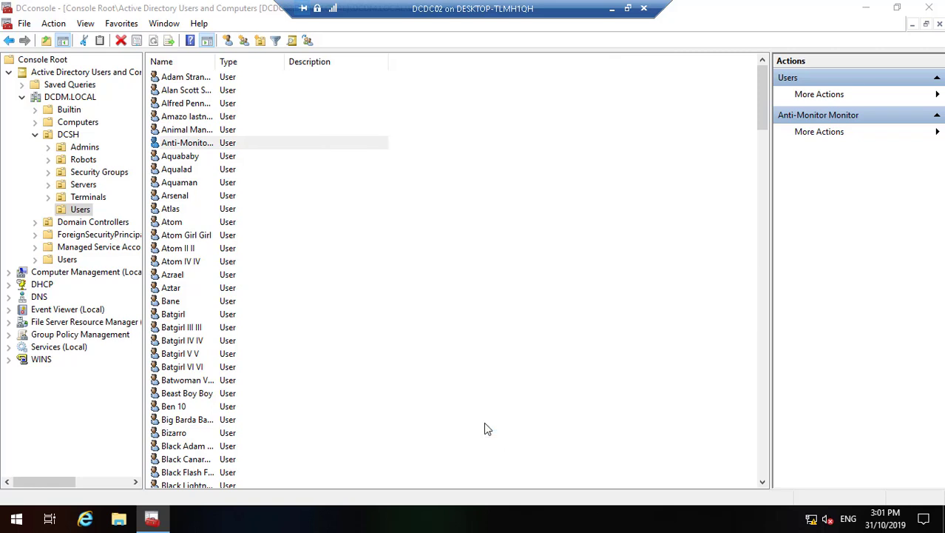
# Map an Admins user's home folder to L: at \\DCDC02\users$ plus the username, and save.
pyautogui.click(88, 147)
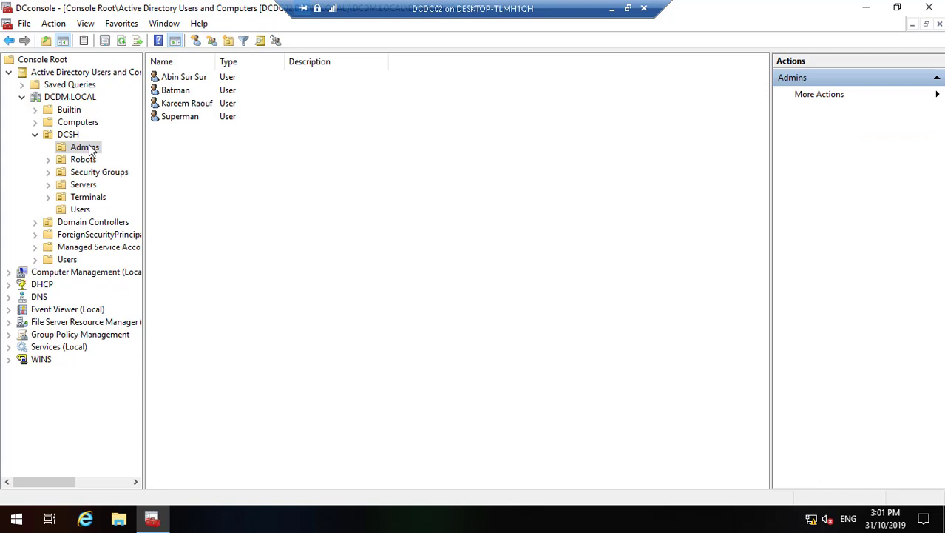
pyautogui.doubleClick(187, 105)
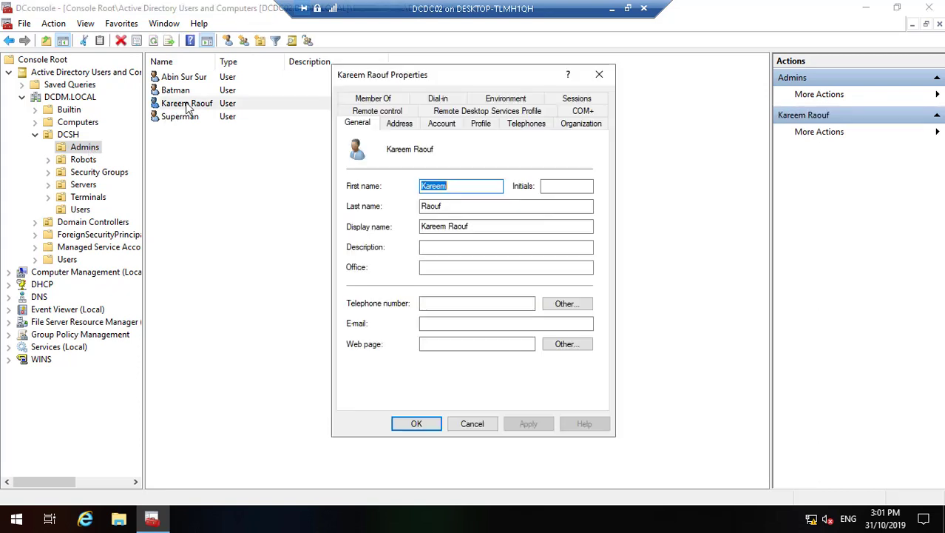
pyautogui.click(482, 124)
pyautogui.click(380, 244)
pyautogui.click(431, 245)
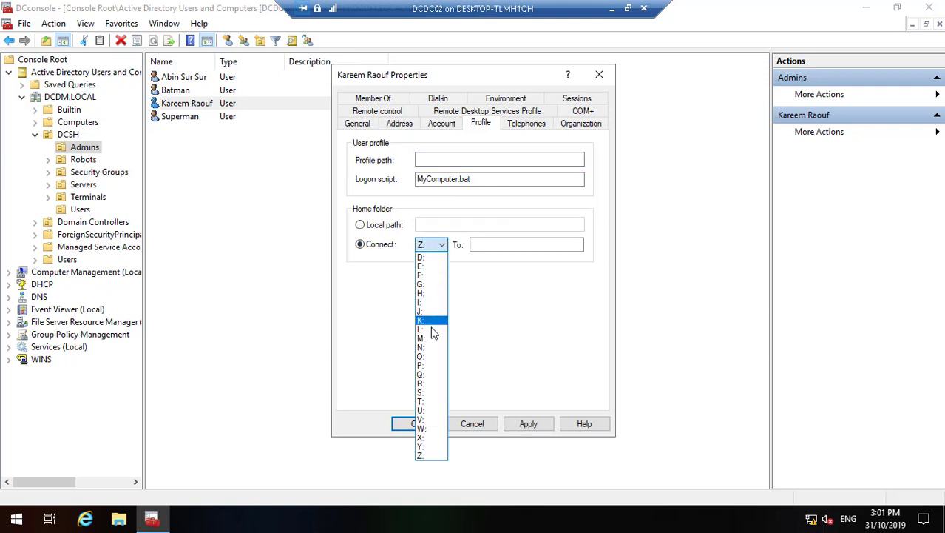
pyautogui.click(432, 330)
pyautogui.click(495, 239)
pyautogui.click(495, 239)
pyautogui.hotkey('ctrl', 'v')
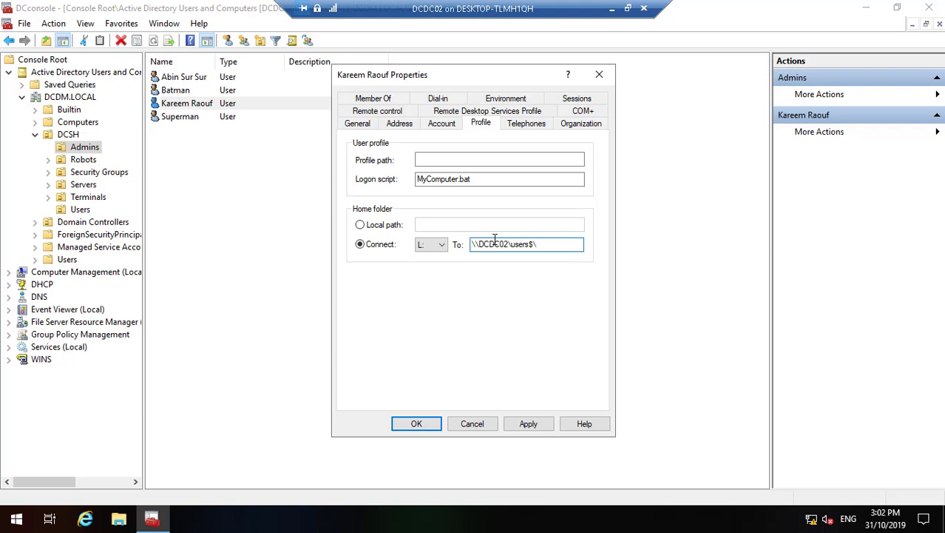
pyautogui.write('kraouf1')
pyautogui.click(534, 424)
pyautogui.click(433, 424)
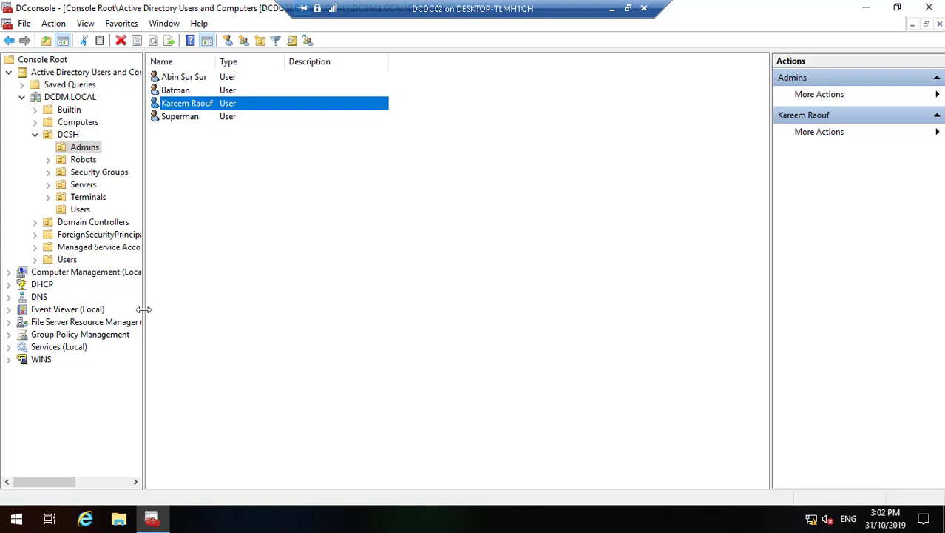
# Widen the tree pane and expand Group Policy Management > Forest: DCDM.LOCAL > Domains > DCDM.LOCAL.
pyautogui.moveTo(144, 310); pyautogui.dragTo(287, 302)
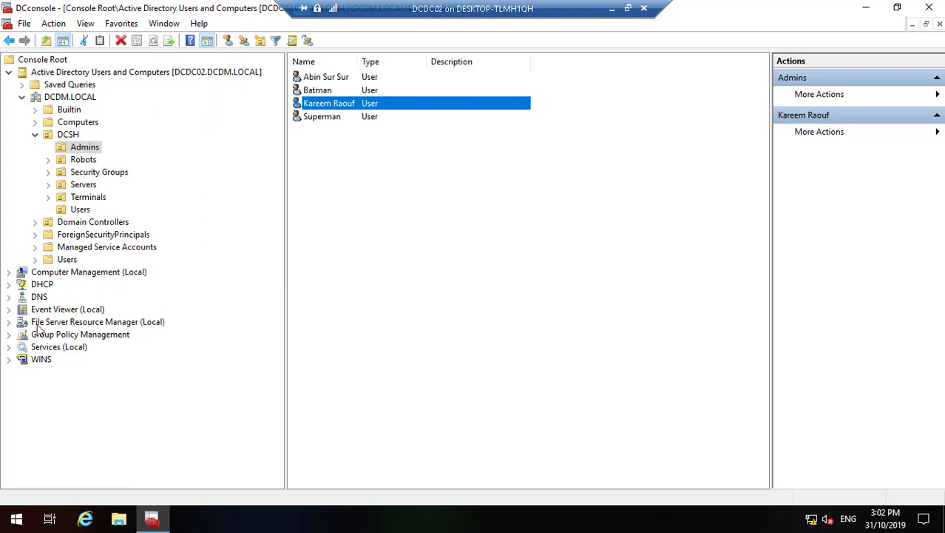
pyautogui.click(10, 335)
pyautogui.click(22, 347)
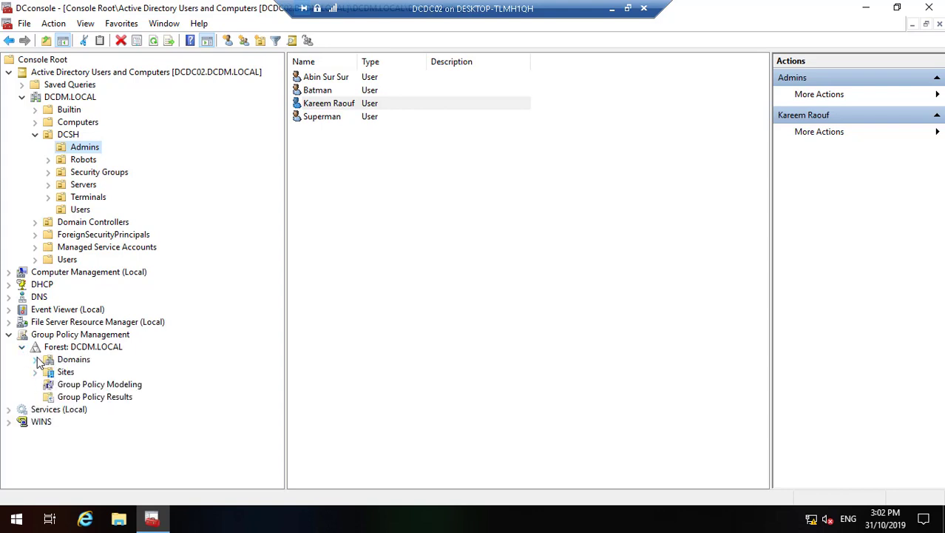
pyautogui.click(35, 359)
pyautogui.click(48, 372)
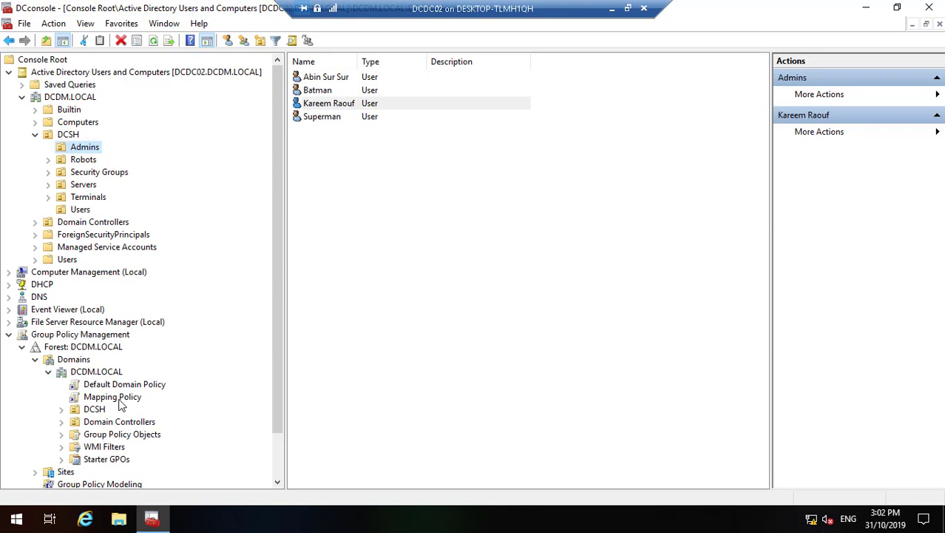
# Edit Mapping Policy from its context menu under DCDM.LOCAL.
pyautogui.rightClick(119, 400)
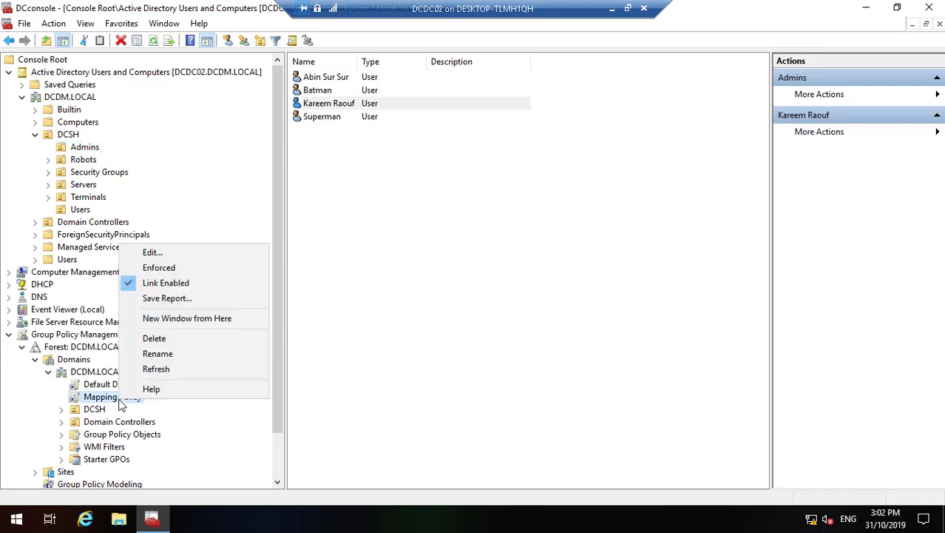
pyautogui.click(189, 255)
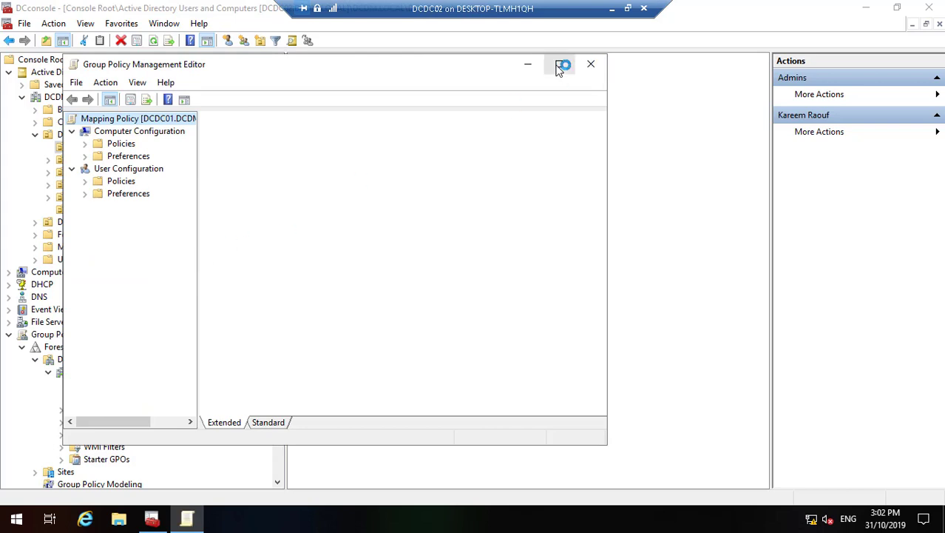
# Maximize the policy editor and show User Preferences > Windows Settings > Drive Maps.
pyautogui.click(560, 68)
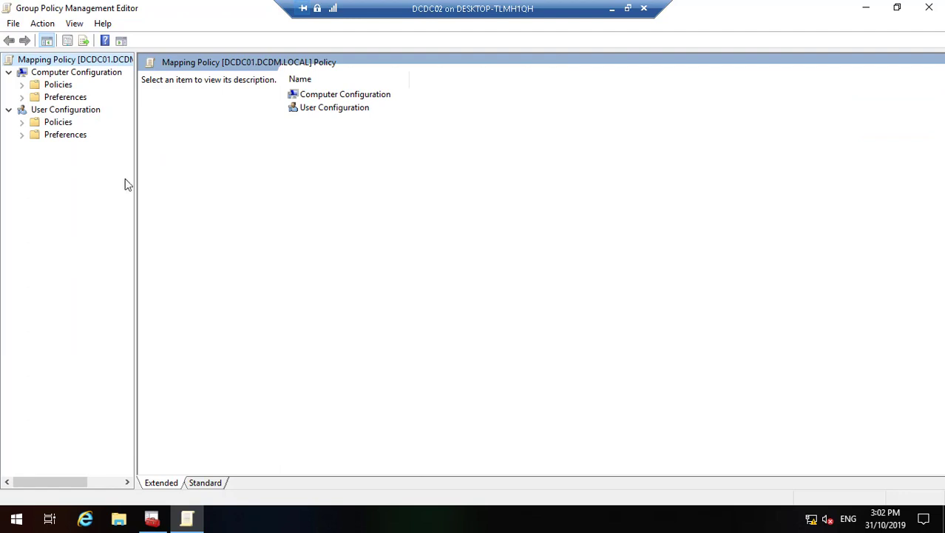
pyautogui.moveTo(134, 206); pyautogui.dragTo(183, 206)
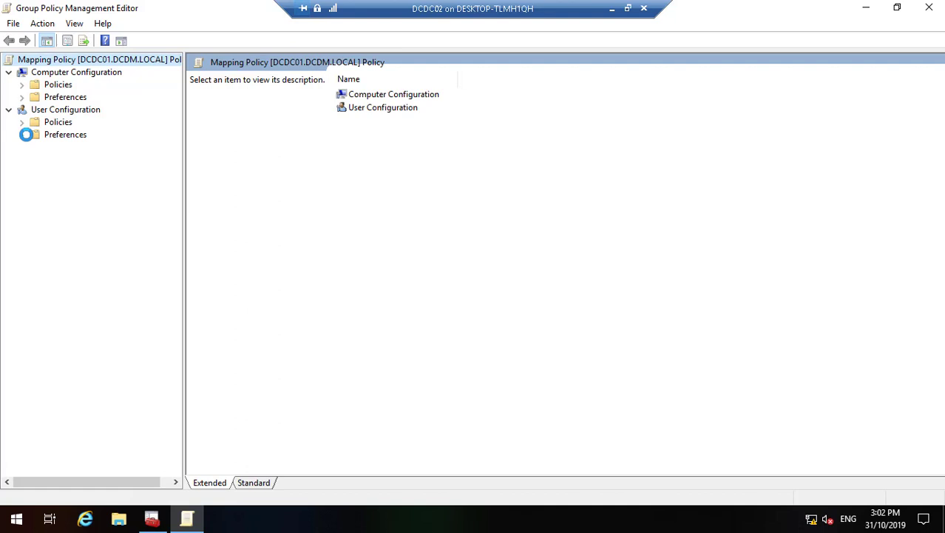
pyautogui.click(34, 149)
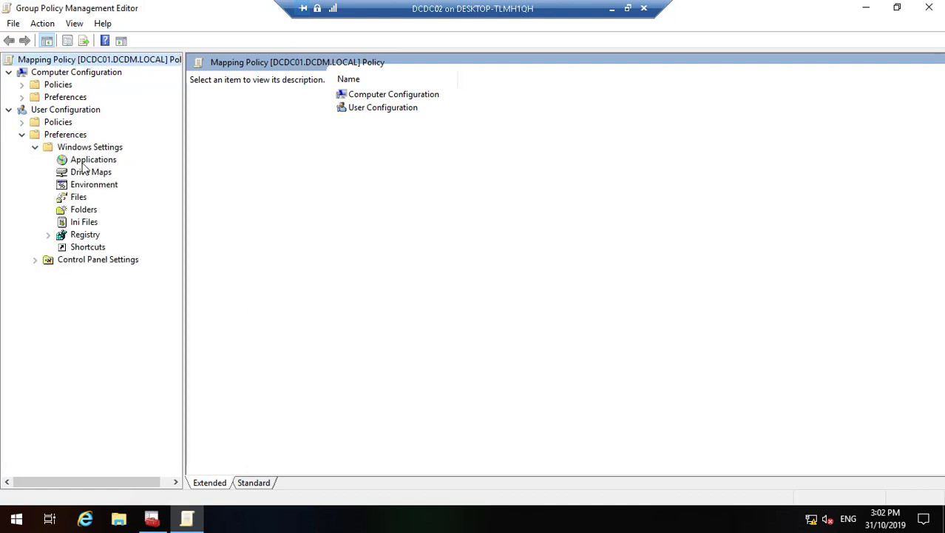
pyautogui.click(91, 172)
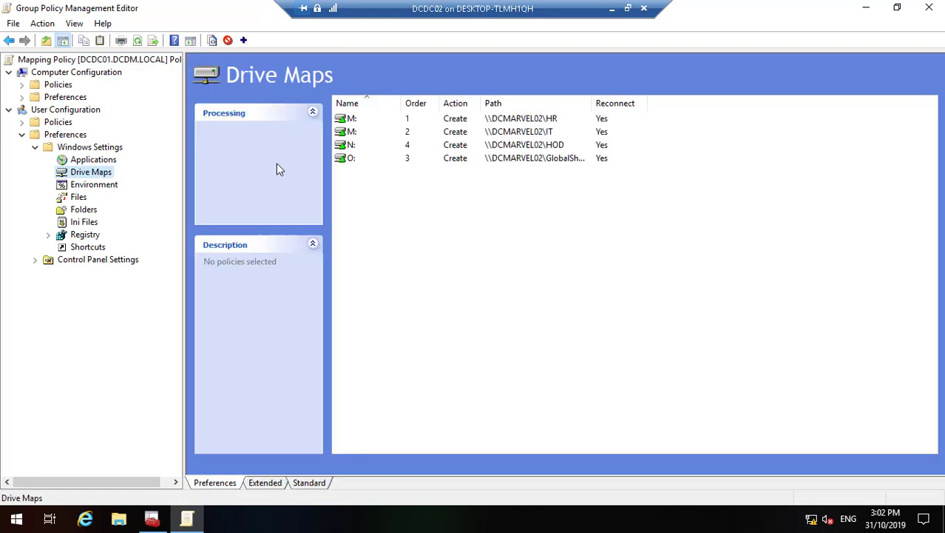
# Target the M: HR drive map at the DCDM\DC_HR group and save its options.
pyautogui.click(354, 119)
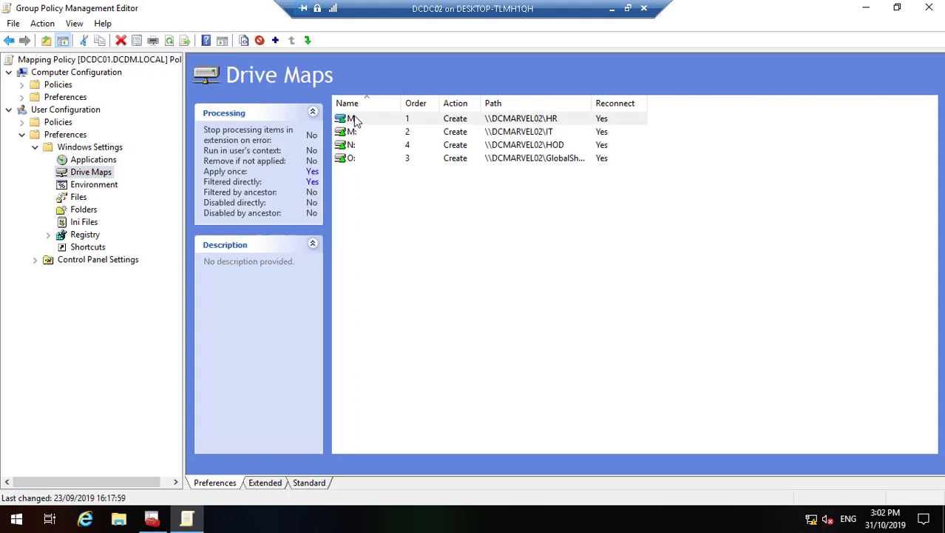
pyautogui.rightClick(354, 119)
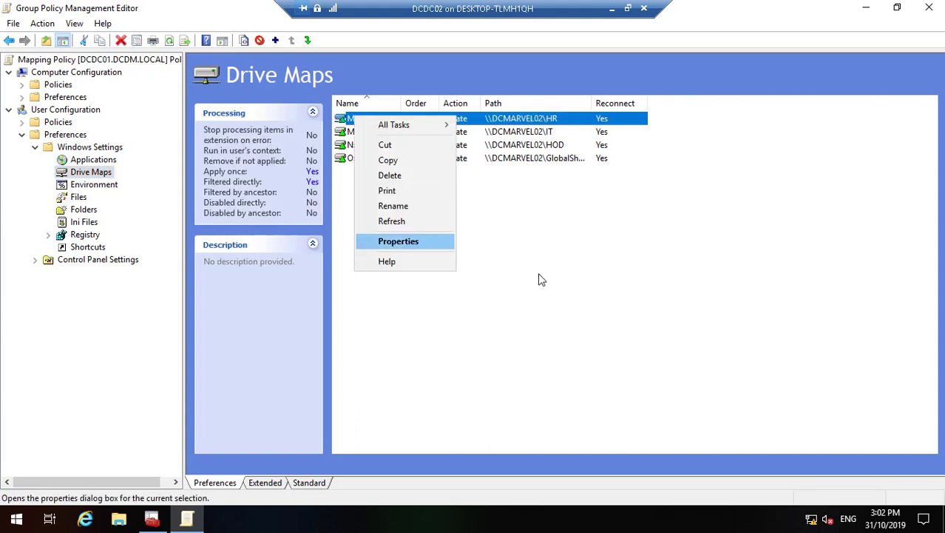
pyautogui.press('Return')
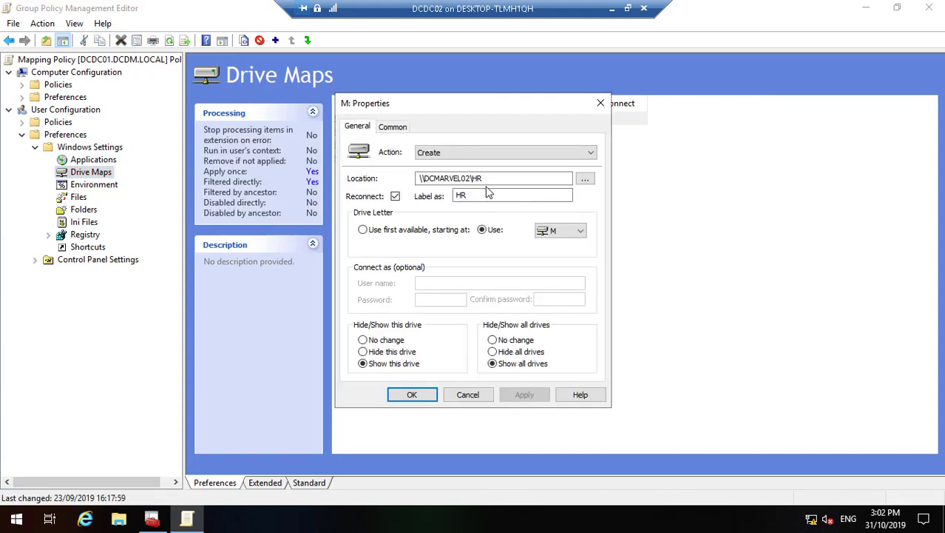
pyautogui.click(398, 127)
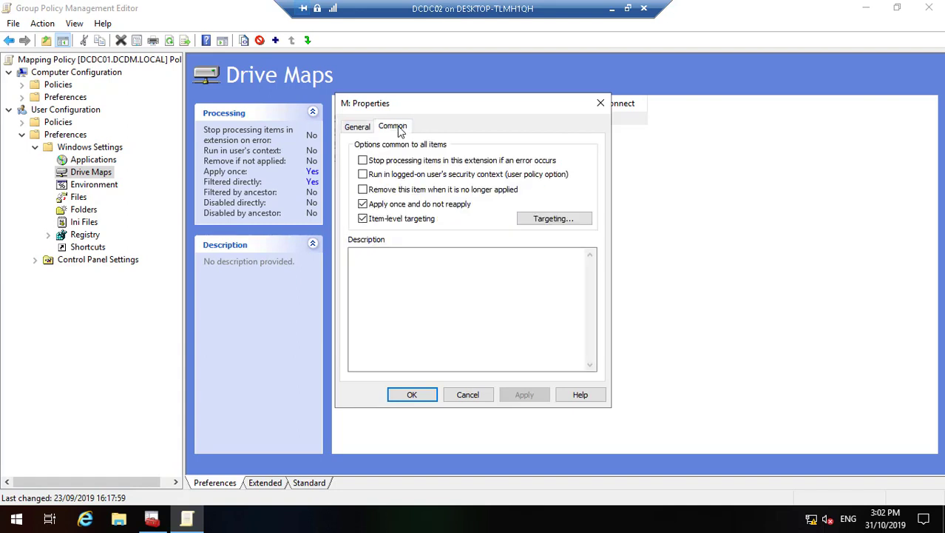
pyautogui.click(582, 224)
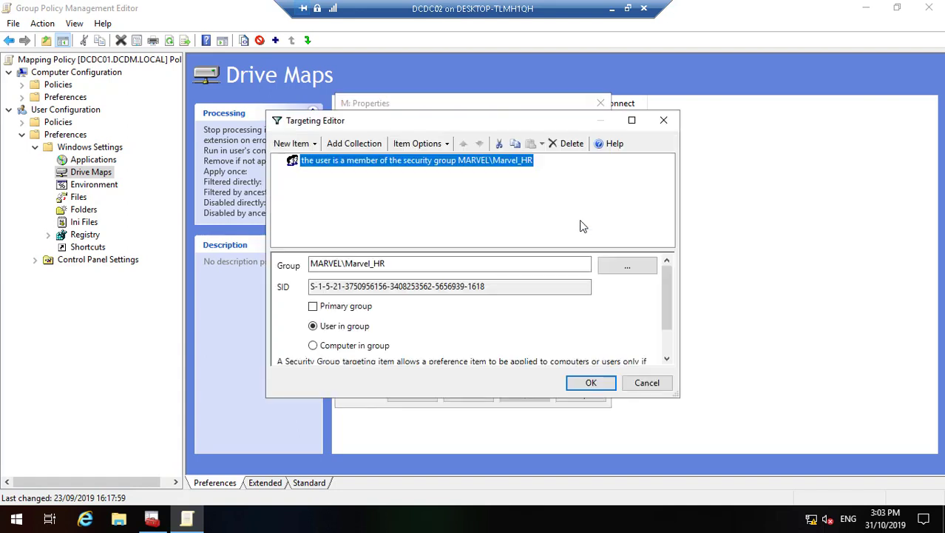
pyautogui.click(619, 266)
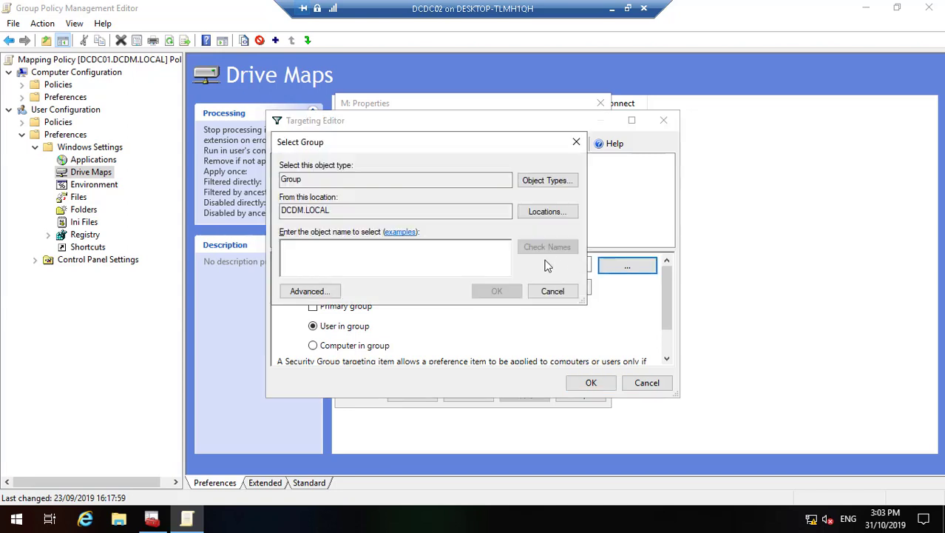
pyautogui.write('DC')
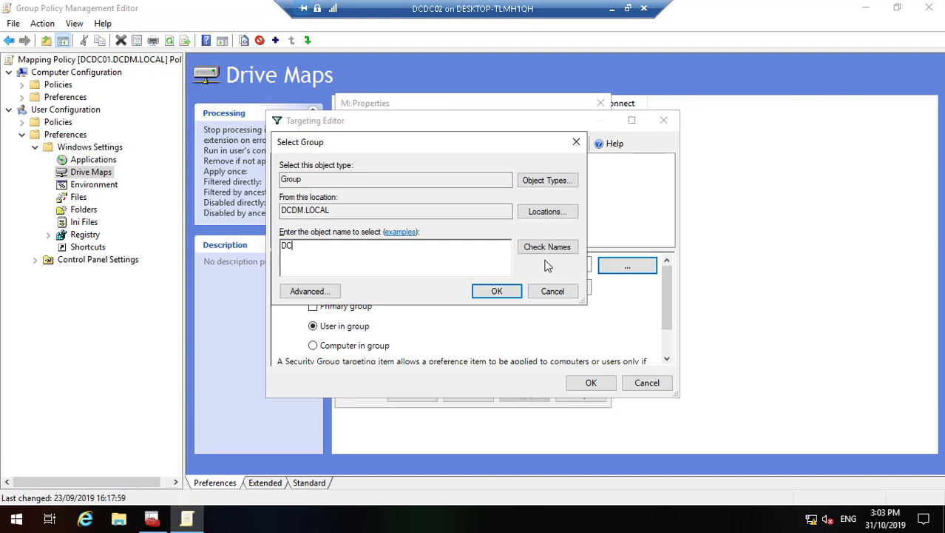
pyautogui.write('_HR')
pyautogui.click(546, 247)
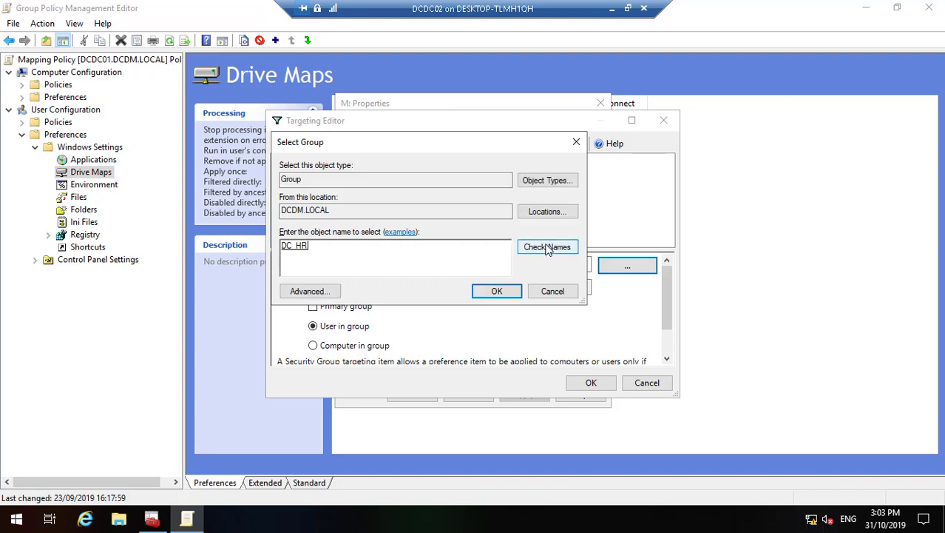
pyautogui.click(511, 291)
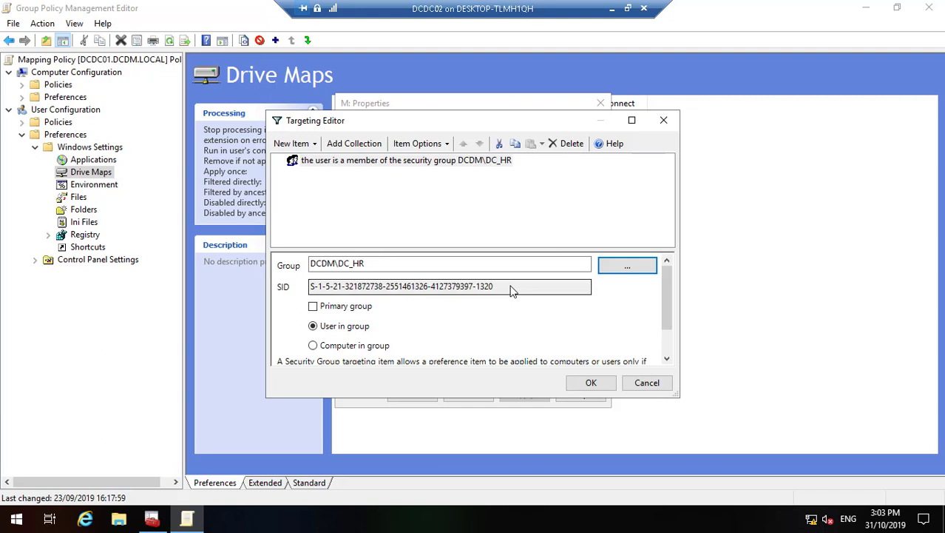
pyautogui.click(591, 383)
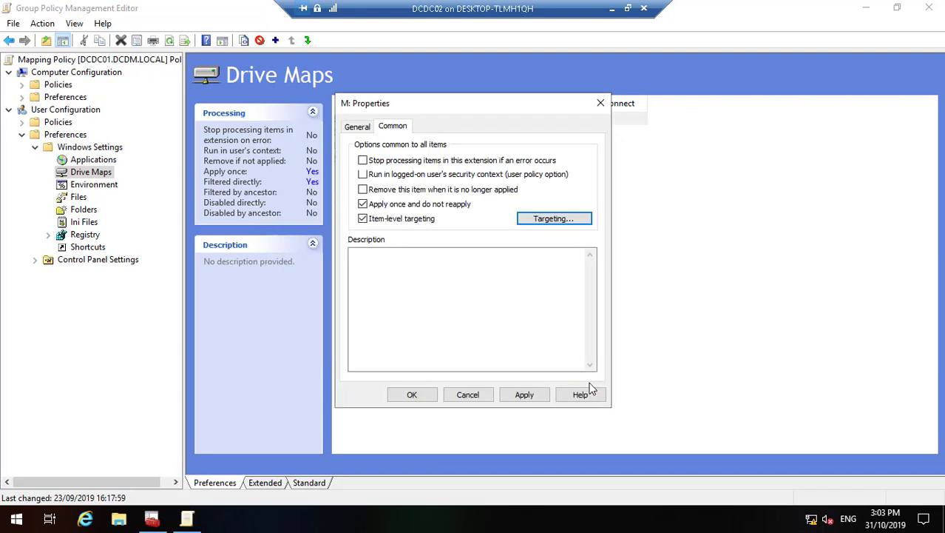
pyautogui.click(536, 398)
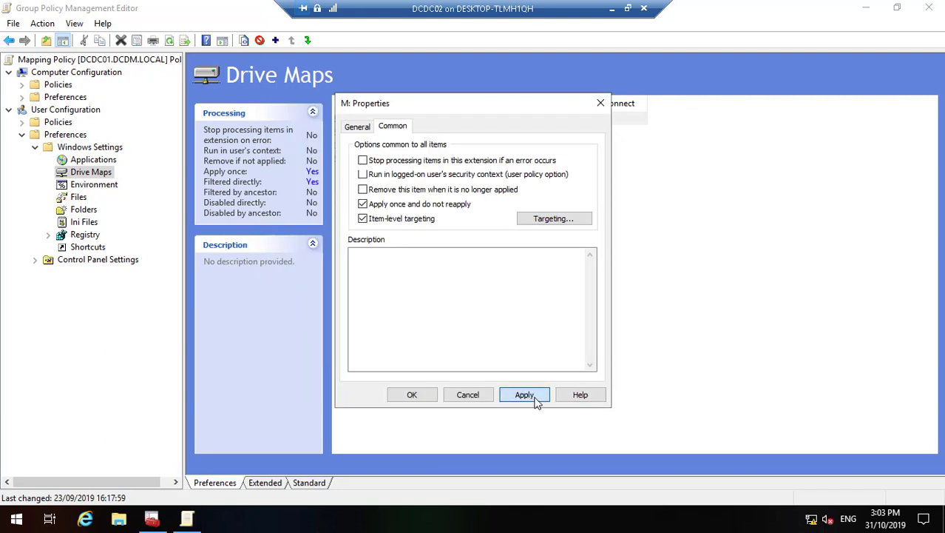
pyautogui.click(417, 395)
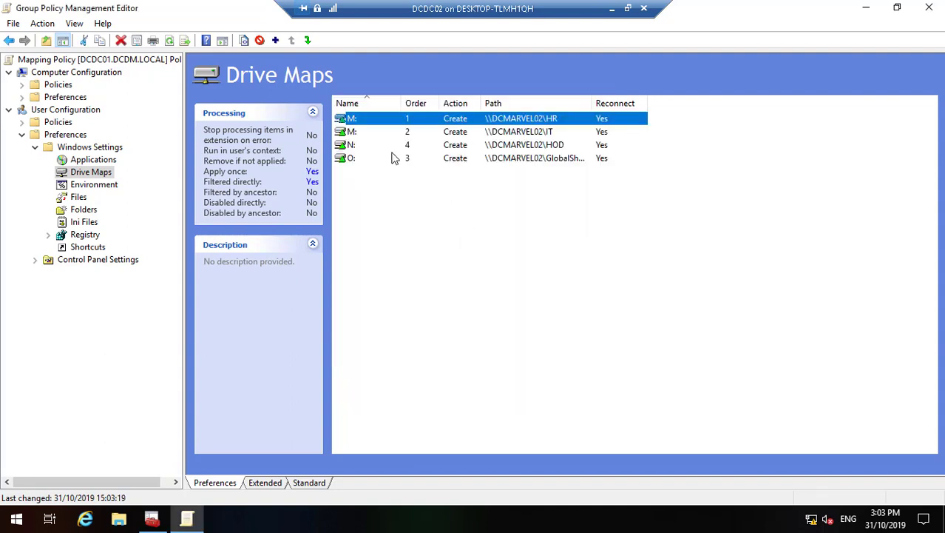
pyautogui.click(352, 134)
# Change the HR M: drive map location from \\DCMARVEL02\HR to \\DCDC02\HR and save.
pyautogui.click(354, 122)
pyautogui.rightClick(354, 122)
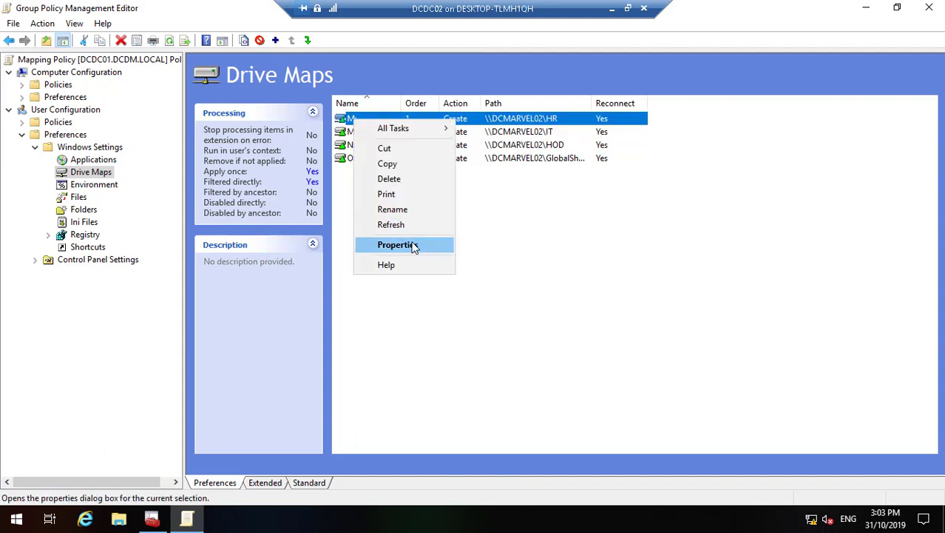
pyautogui.click(413, 242)
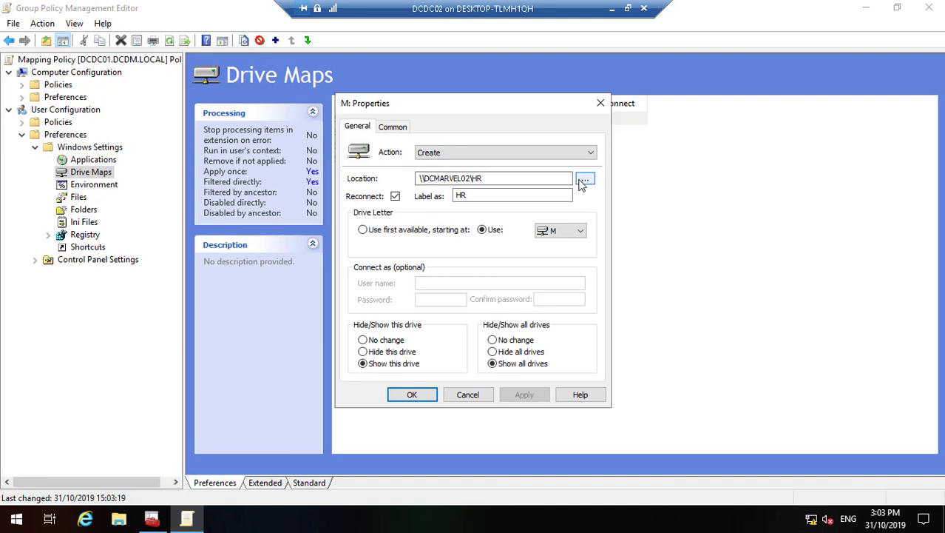
pyautogui.click(450, 179)
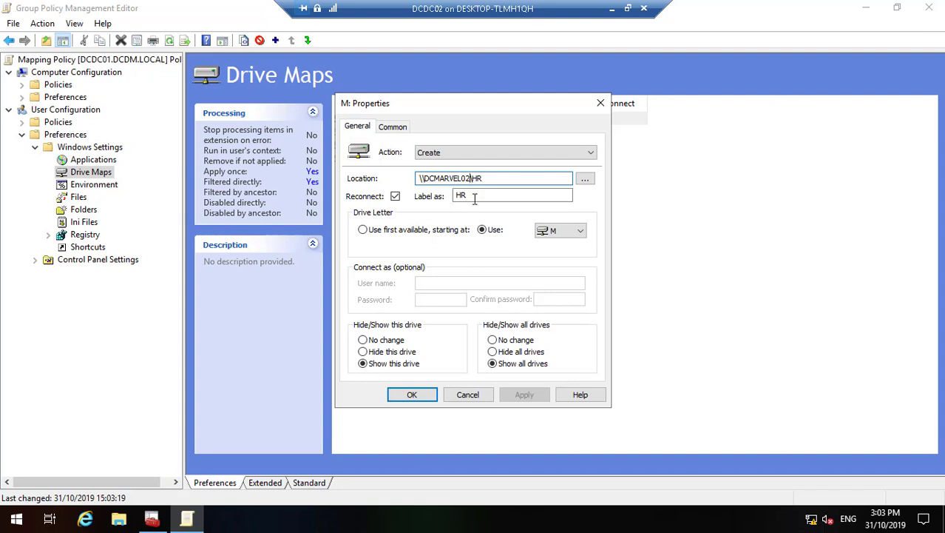
pyautogui.press('BackSpace')
pyautogui.press('BackSpace')
pyautogui.press('BackSpace')
pyautogui.press('BackSpace')
pyautogui.press('BackSpace')
pyautogui.press('BackSpace')
pyautogui.press('BackSpace')
pyautogui.press('BackSpace')
pyautogui.write('DCDC')
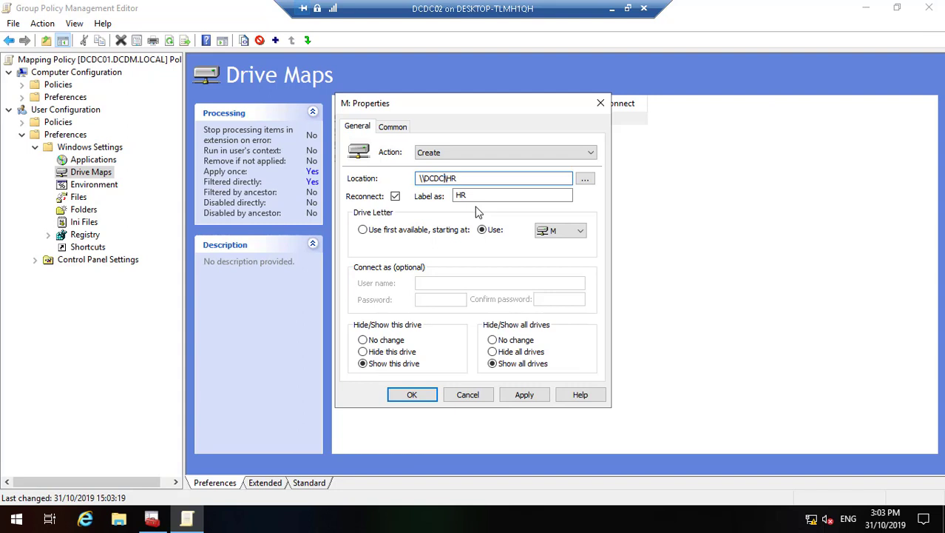
pyautogui.write('02')
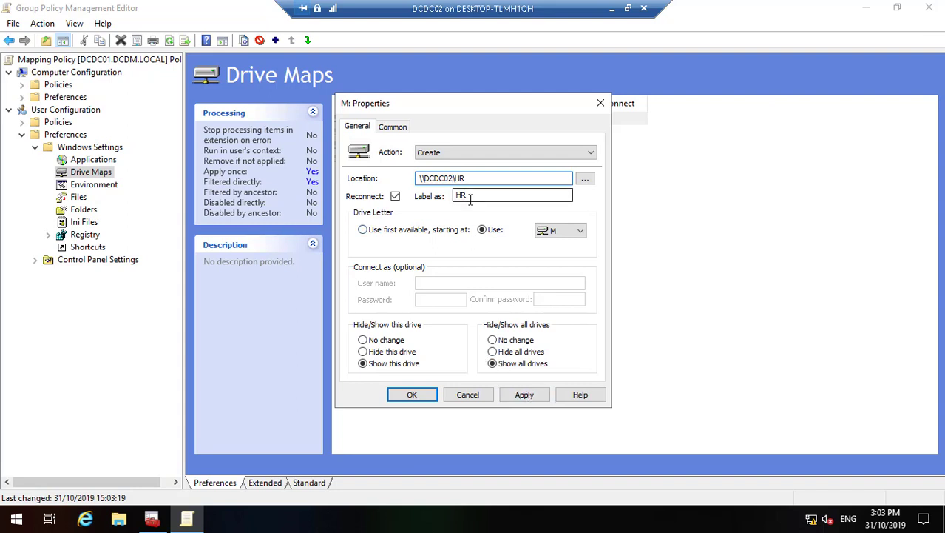
pyautogui.moveTo(455, 177); pyautogui.dragTo(396, 177)
pyautogui.hotkey('ctrl', 'c')
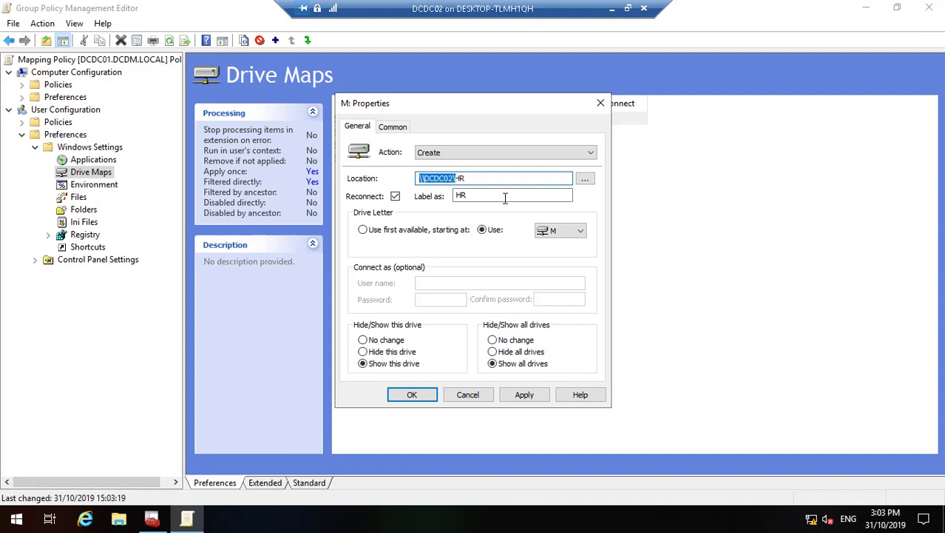
pyautogui.click(488, 181)
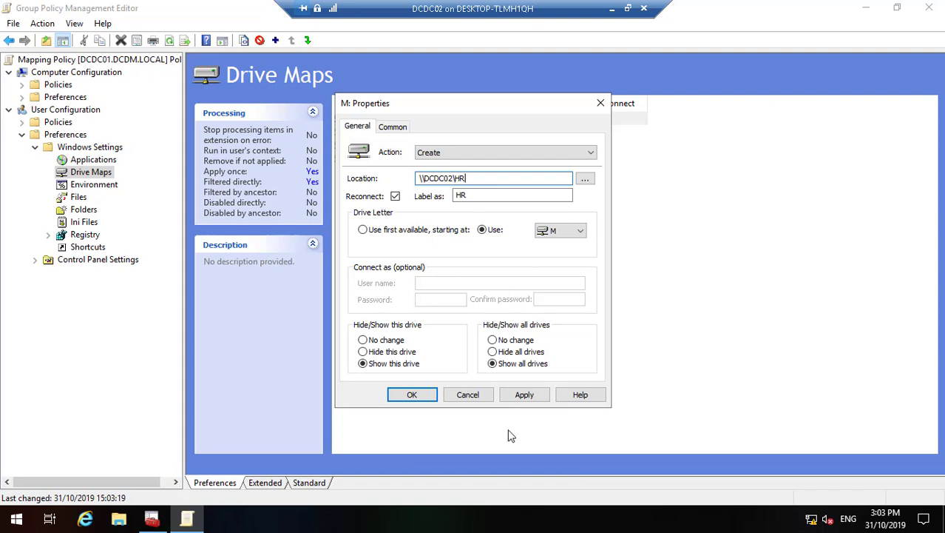
pyautogui.click(525, 397)
pyautogui.click(421, 396)
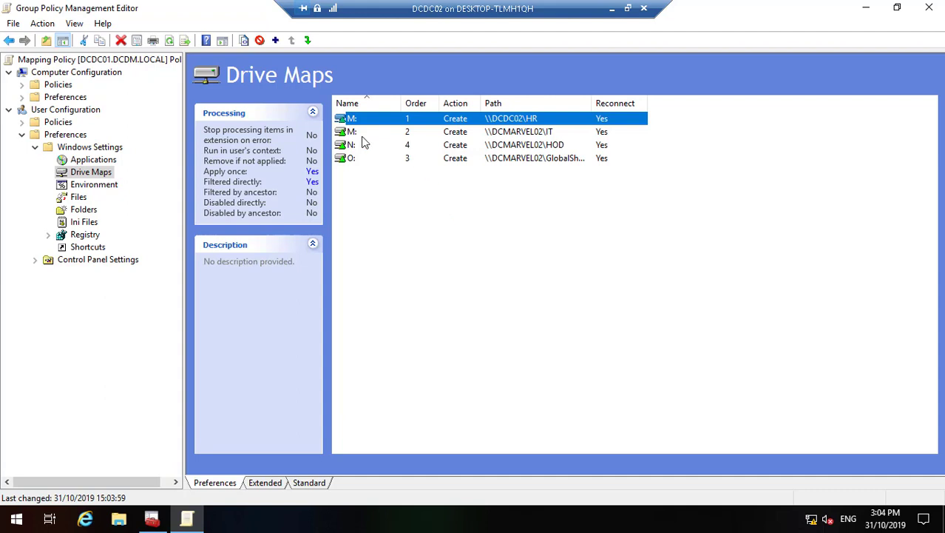
# Change the IT drive map location to \\DCDC02\IT.
pyautogui.click(349, 132)
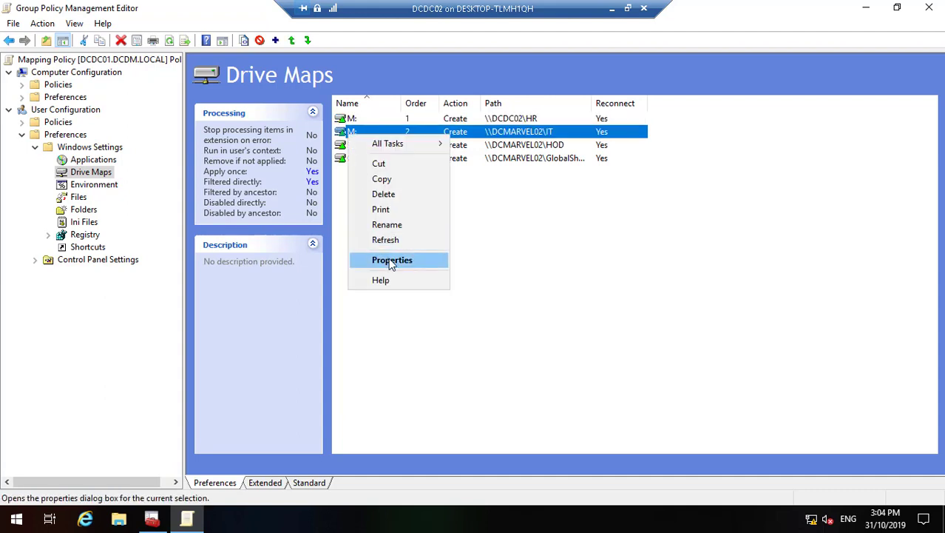
pyautogui.click(392, 260)
pyautogui.click(471, 178)
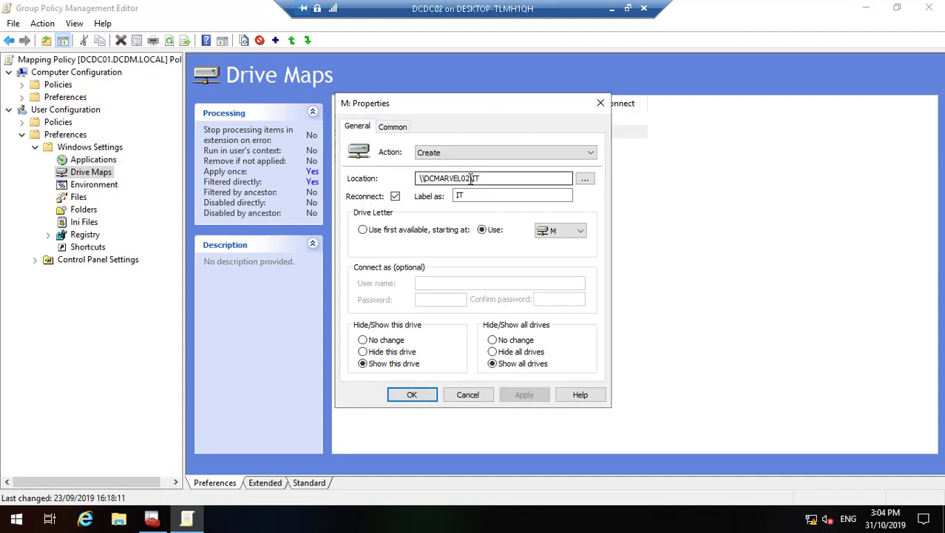
pyautogui.press('BackSpace')
pyautogui.press('BackSpace')
pyautogui.press('BackSpace')
pyautogui.press('BackSpace')
pyautogui.press('BackSpace')
pyautogui.press('BackSpace')
pyautogui.press('BackSpace')
pyautogui.press('BackSpace')
pyautogui.press('BackSpace')
pyautogui.press('BackSpace')
pyautogui.press('BackSpace')
pyautogui.press('BackSpace')
pyautogui.press('BackSpace')
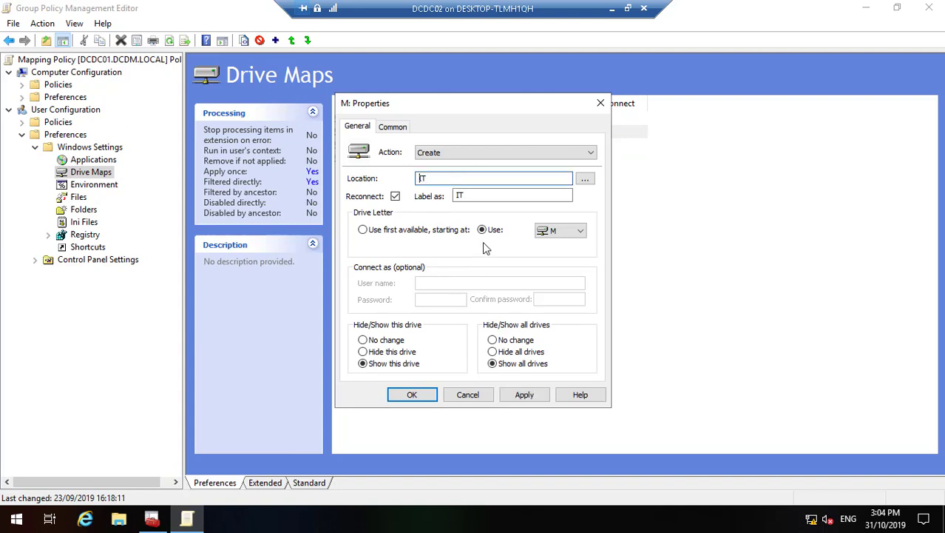
pyautogui.write('\\DCDC02\\')
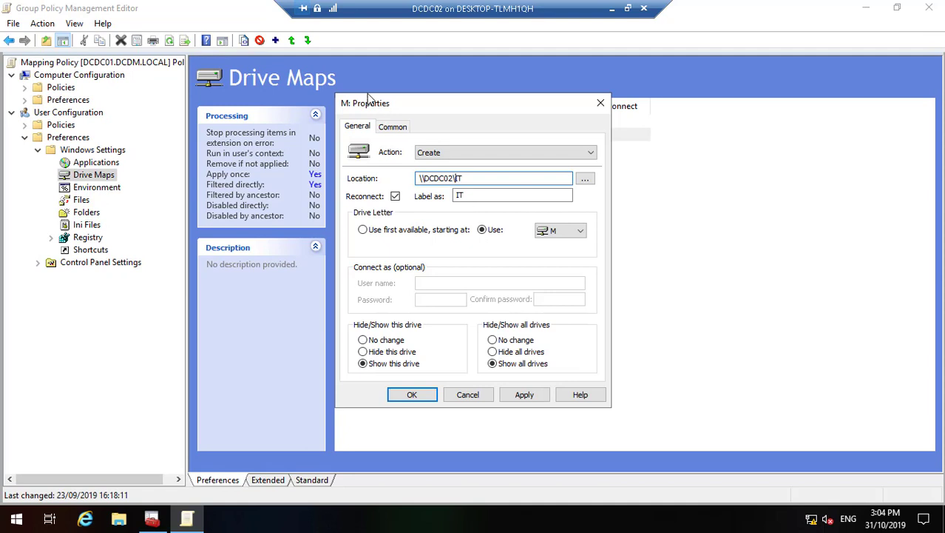
# Target the IT drive map at DCDM\DC_IT via item-level targeting and save it.
pyautogui.click(393, 126)
pyautogui.click(554, 219)
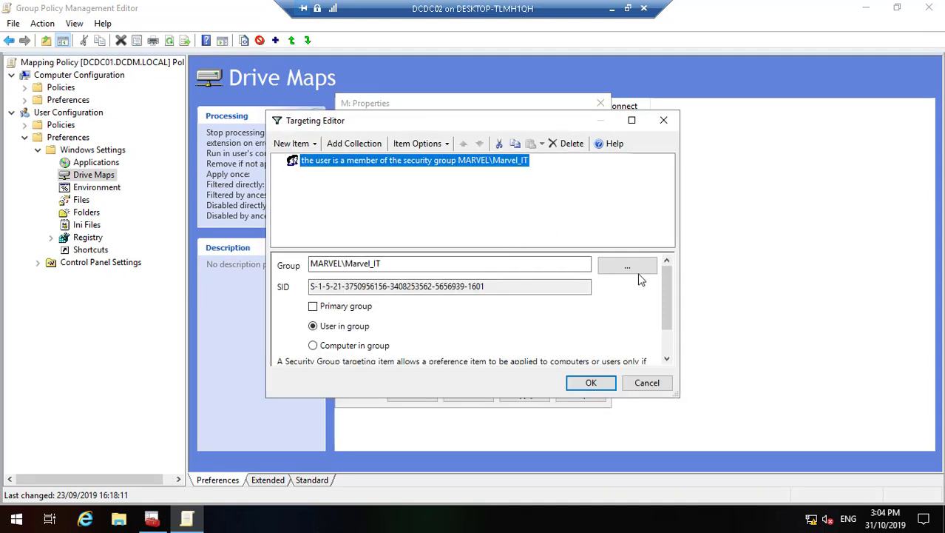
pyautogui.click(648, 269)
pyautogui.click(308, 291)
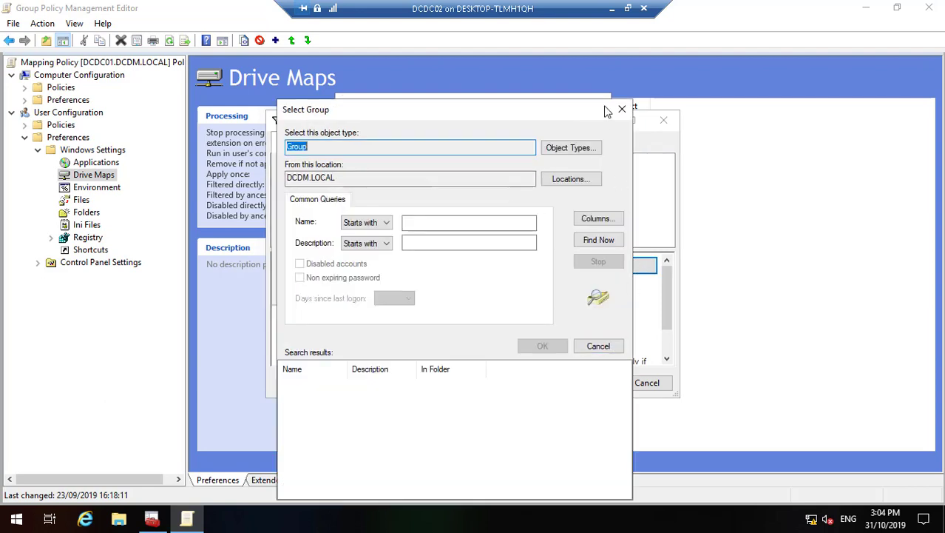
pyautogui.click(621, 110)
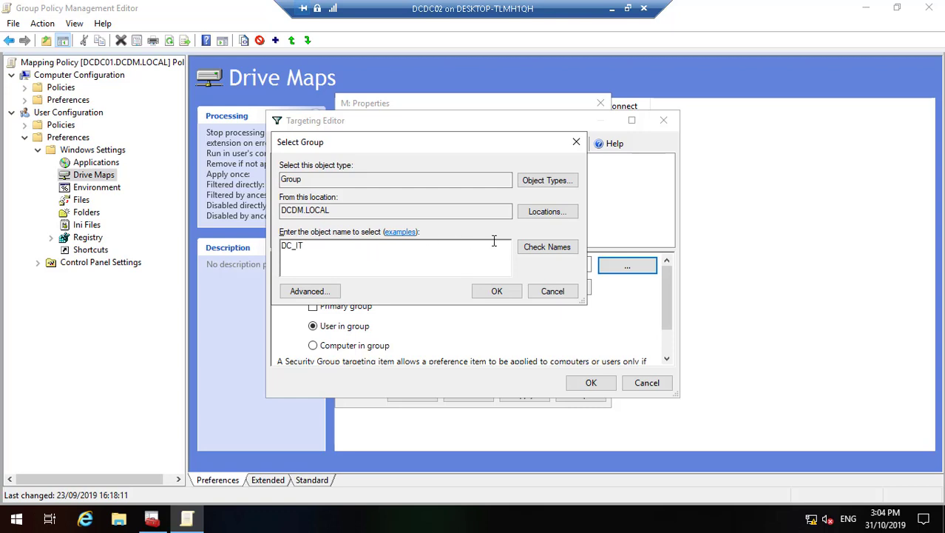
pyautogui.click(549, 248)
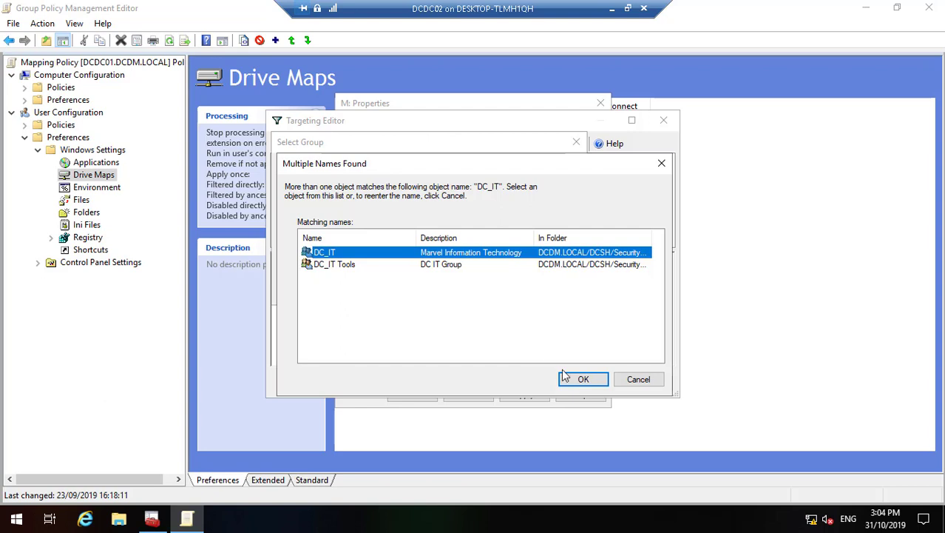
pyautogui.click(585, 378)
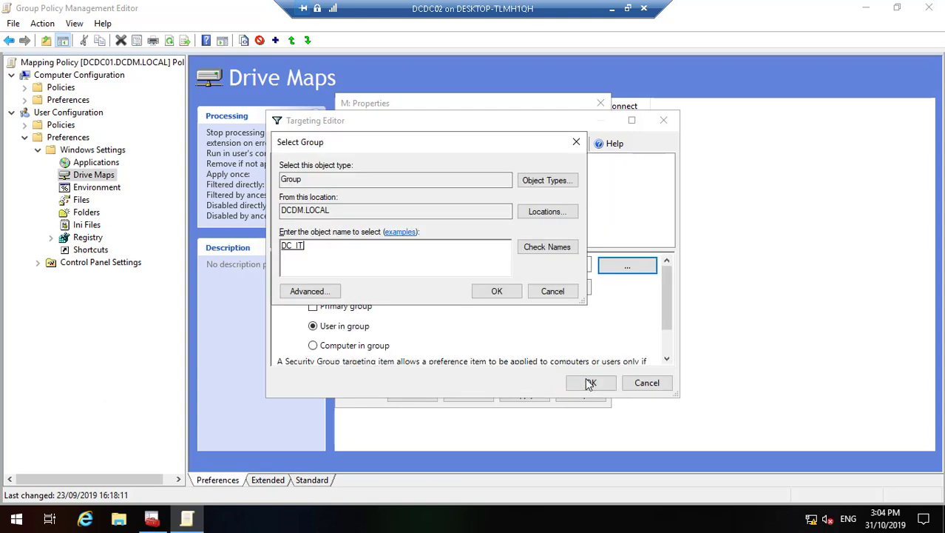
pyautogui.click(507, 293)
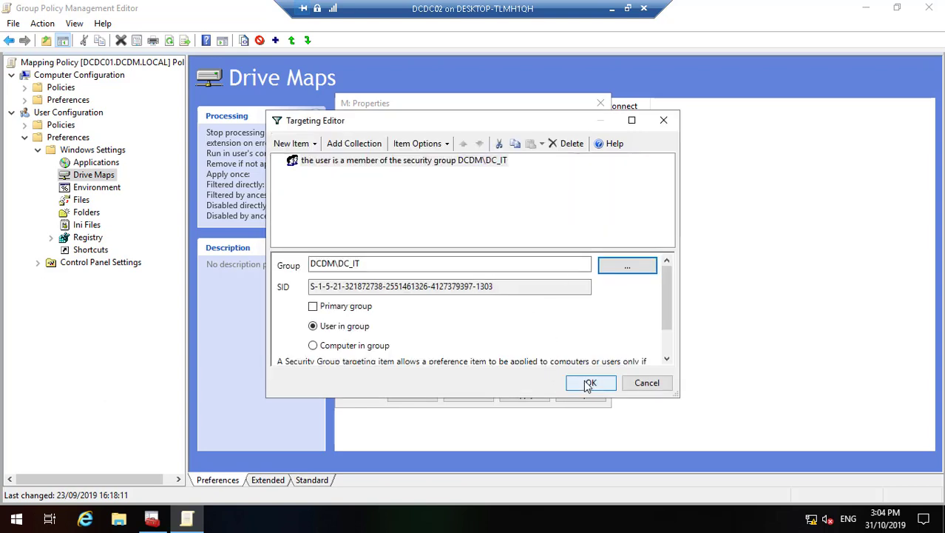
pyautogui.click(589, 384)
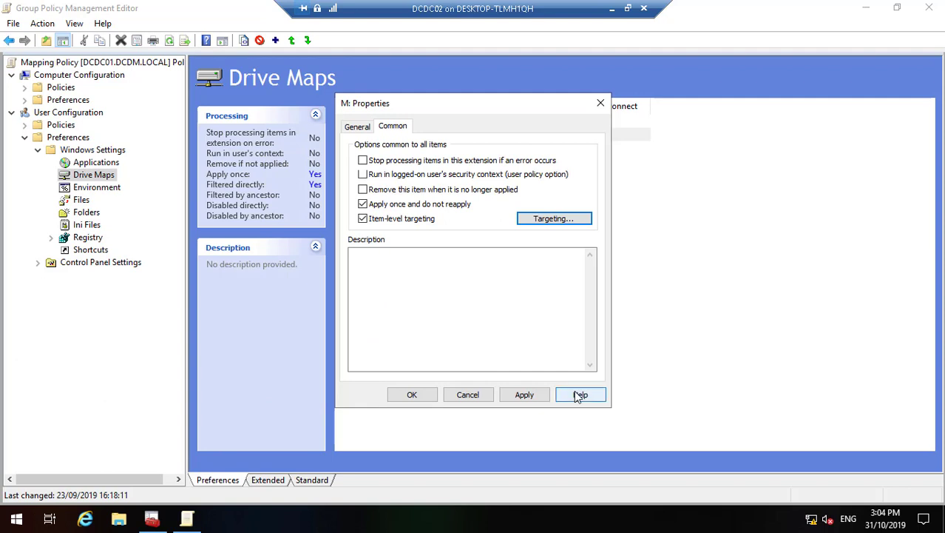
pyautogui.click(517, 396)
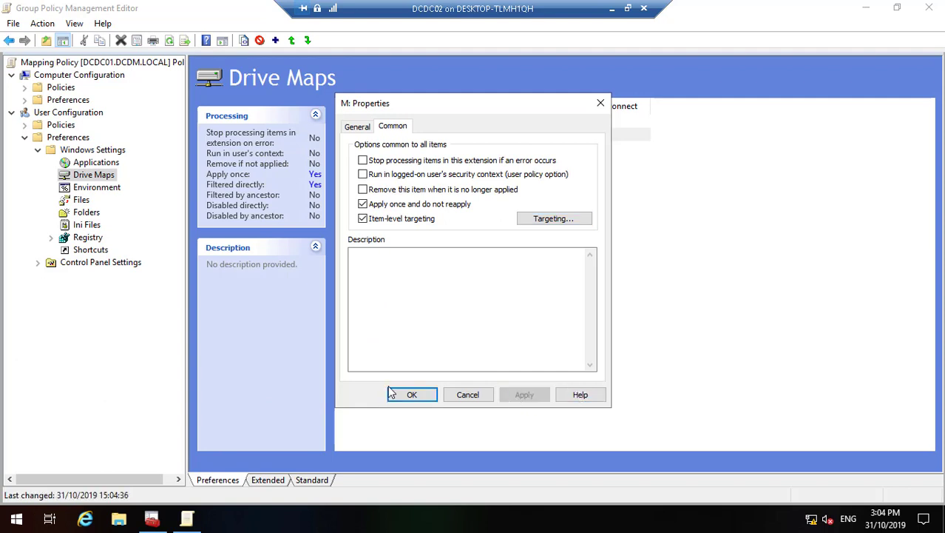
pyautogui.click(358, 128)
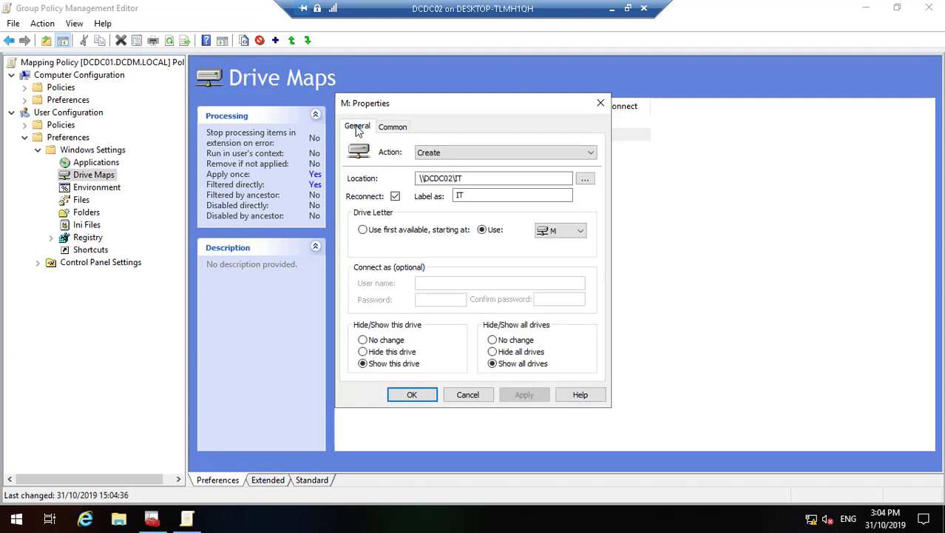
pyautogui.click(419, 392)
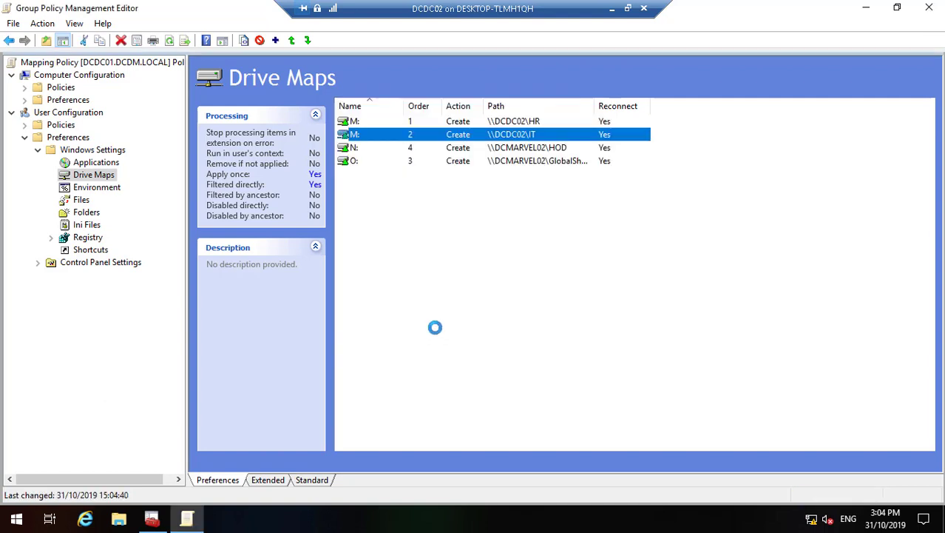
pyautogui.click(363, 148)
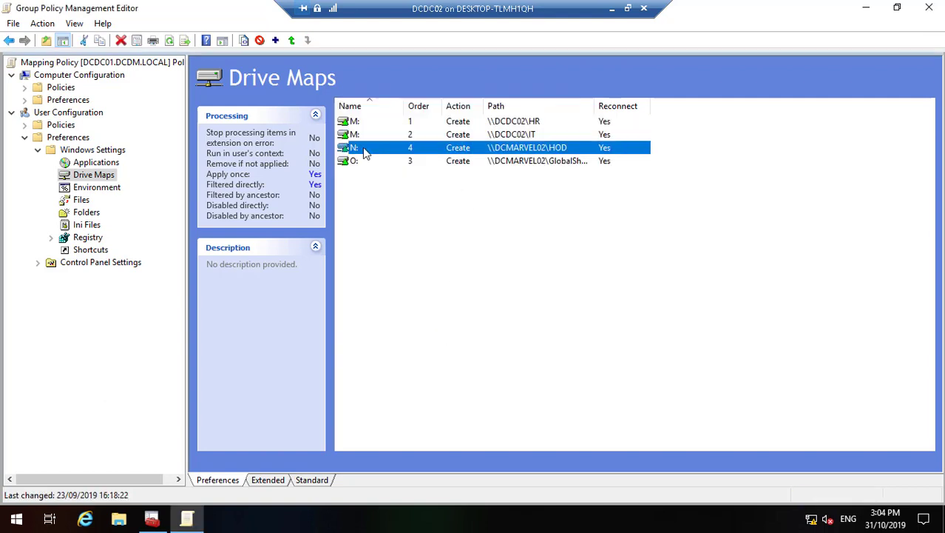
# Change the N: HOD drive map location to \\DCDC02\HOD.
pyautogui.rightClick(364, 152)
pyautogui.click(419, 274)
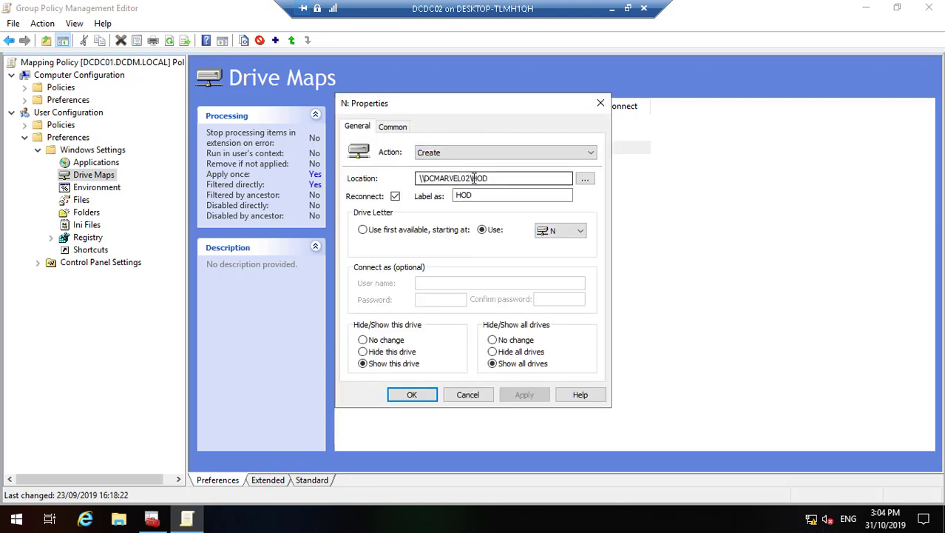
pyautogui.press('BackSpace')
pyautogui.press('BackSpace')
pyautogui.press('BackSpace')
pyautogui.press('BackSpace')
pyautogui.press('BackSpace')
pyautogui.press('BackSpace')
pyautogui.press('BackSpace')
pyautogui.press('BackSpace')
pyautogui.press('BackSpace')
pyautogui.press('BackSpace')
pyautogui.press('BackSpace')
pyautogui.press('BackSpace')
pyautogui.press('BackSpace')
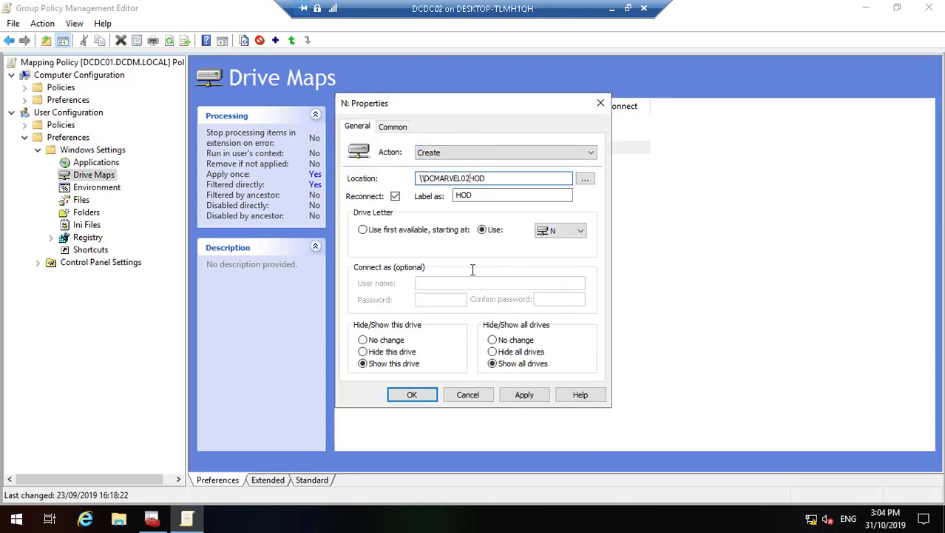
pyautogui.hotkey('ctrl', 'v')
# Target the N: drive map at DCDM\DC_HOD and save its properties.
pyautogui.click(391, 127)
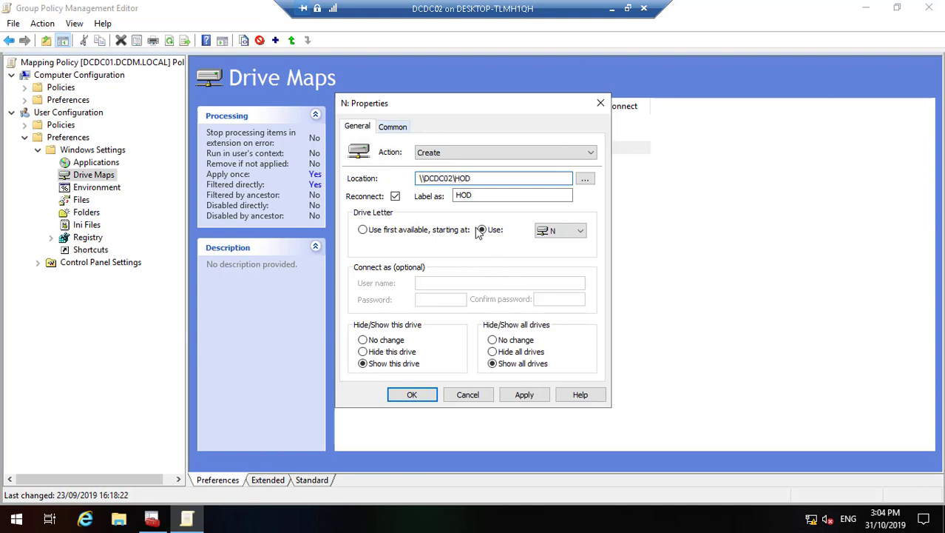
pyautogui.click(532, 222)
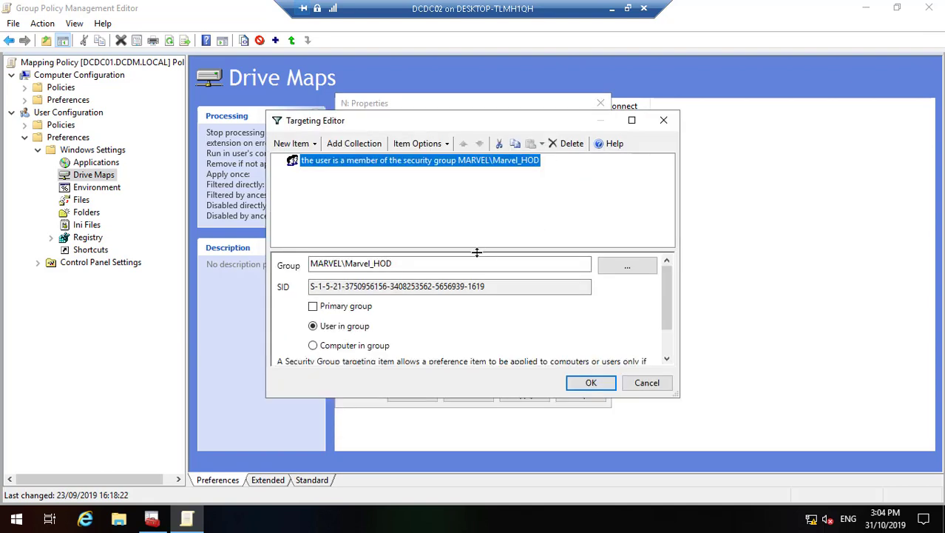
pyautogui.click(630, 267)
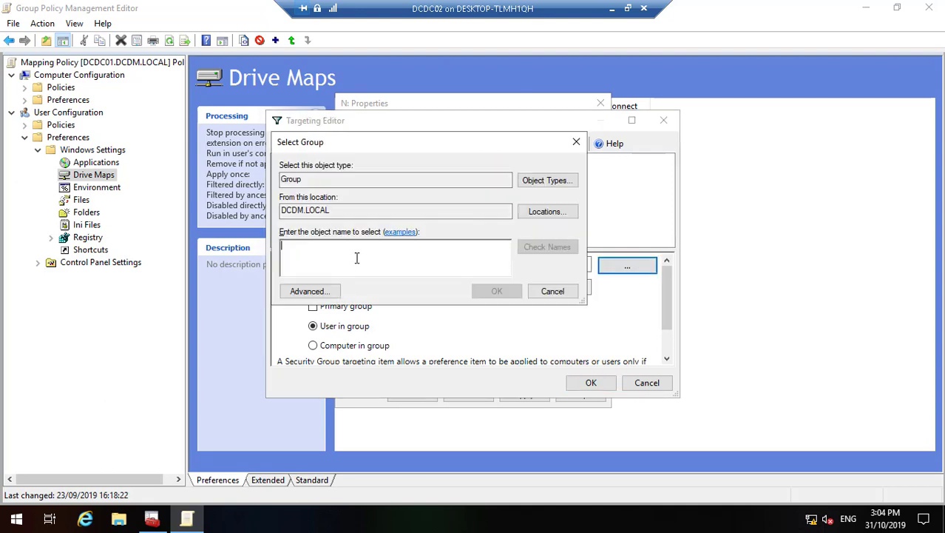
pyautogui.write('DC_HOD')
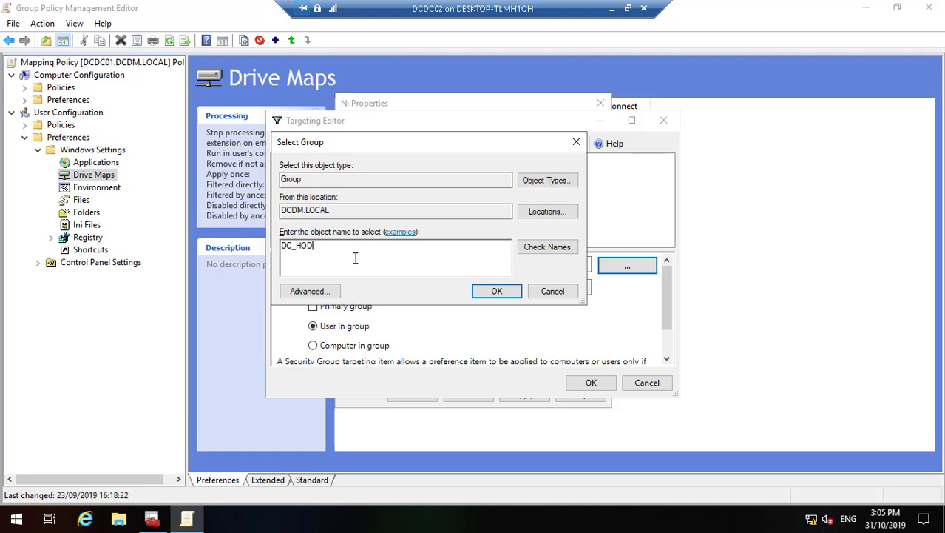
pyautogui.click(546, 247)
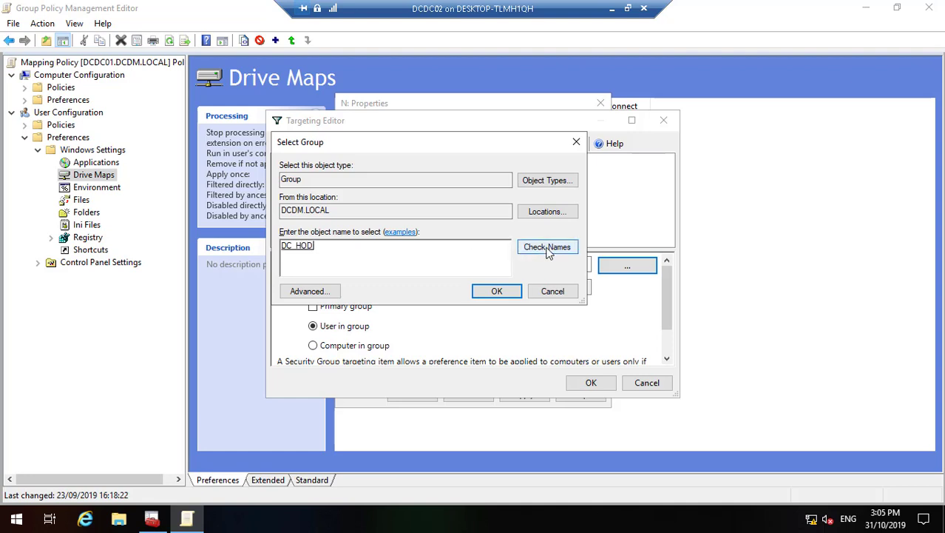
pyautogui.click(497, 292)
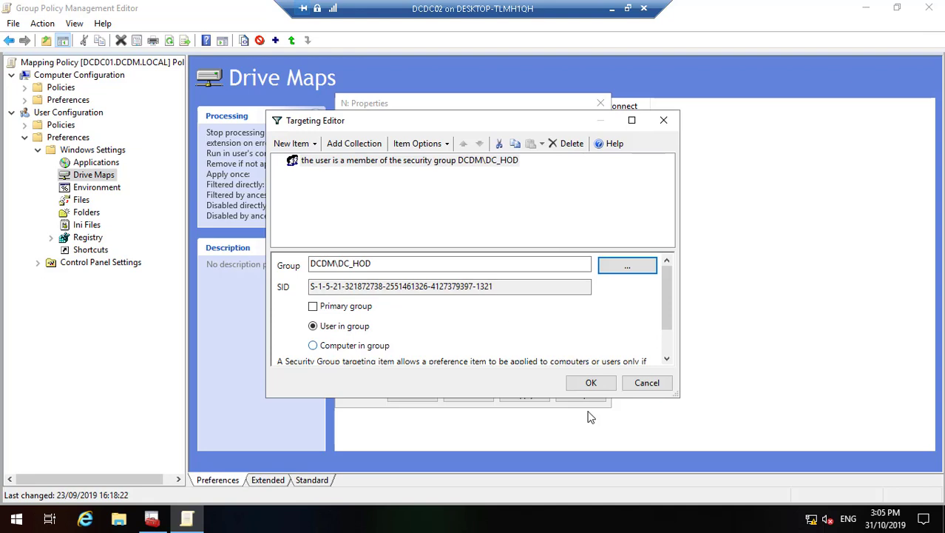
pyautogui.press('Return')
pyautogui.click(358, 126)
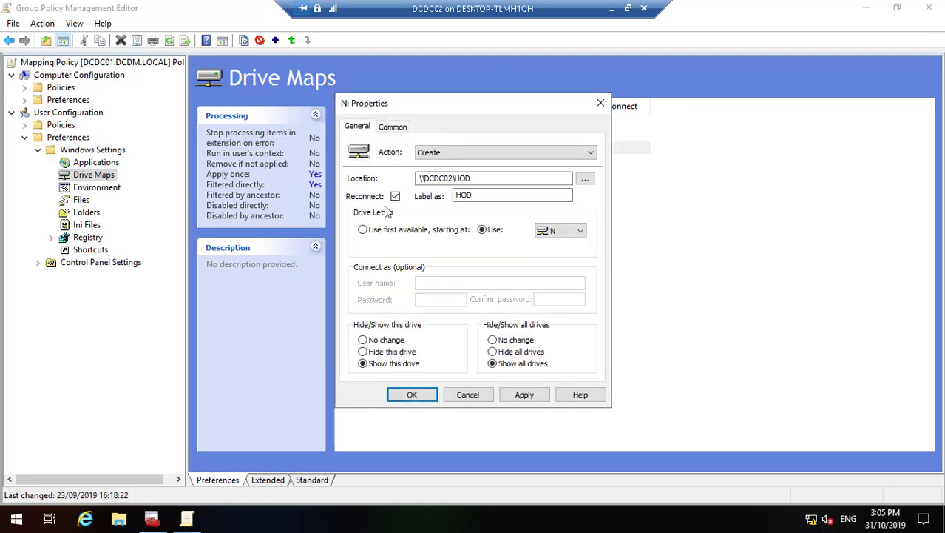
pyautogui.click(523, 396)
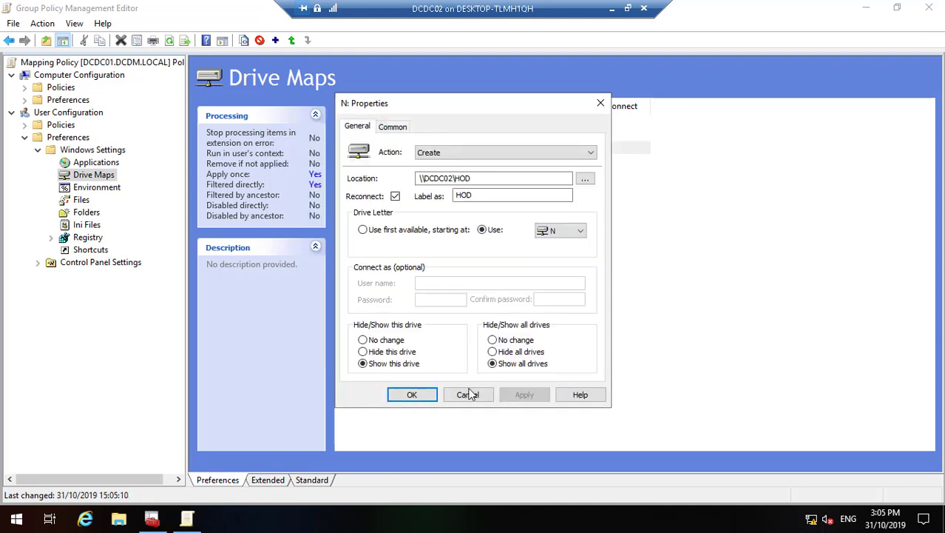
pyautogui.click(432, 396)
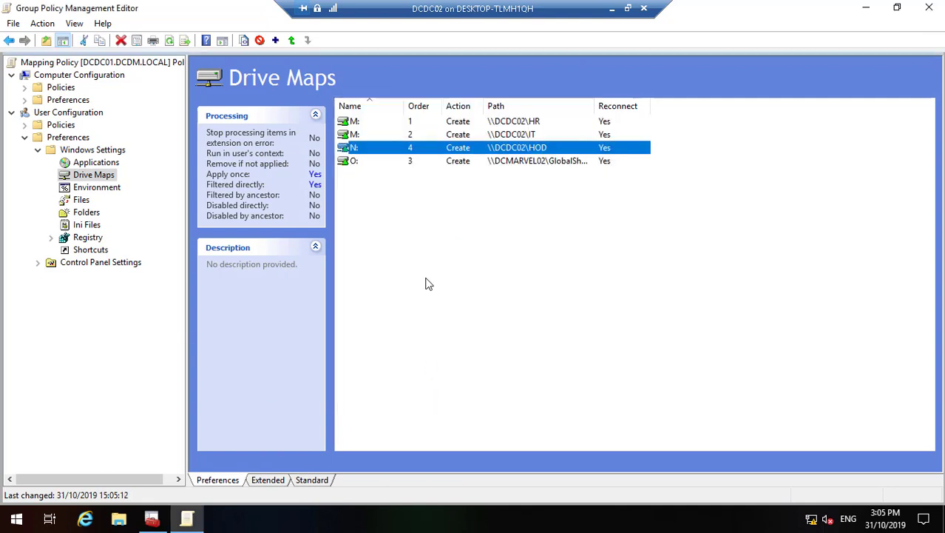
pyautogui.click(363, 166)
# Point the O: drive map at \\DCDC02\GlobalShare and replace its Transfer label with GlobalShare.
pyautogui.rightClick(362, 166)
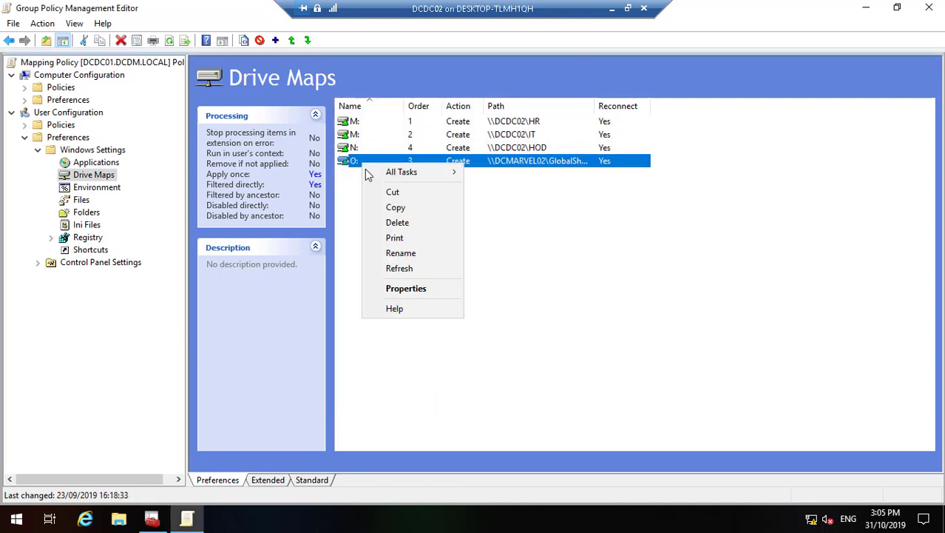
pyautogui.click(418, 291)
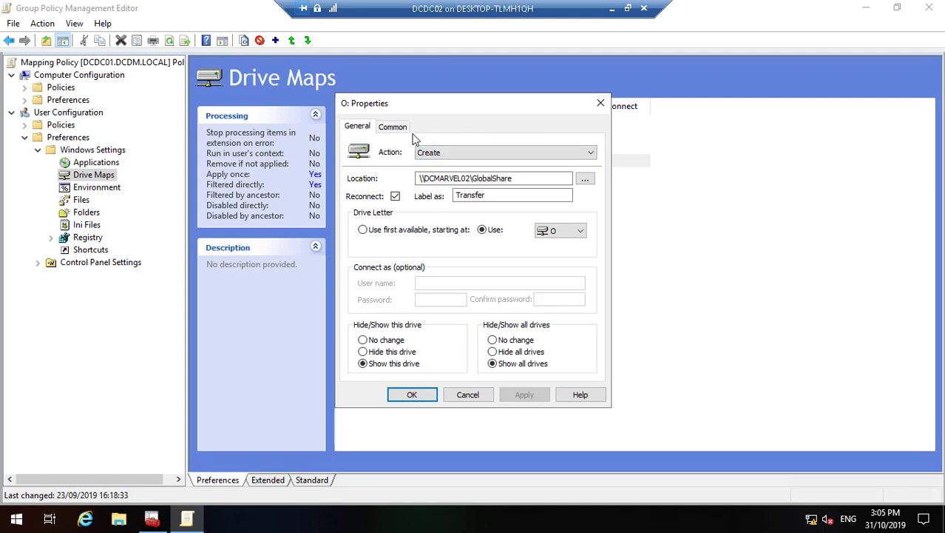
pyautogui.click(474, 178)
pyautogui.press('BackSpace')
pyautogui.press('BackSpace')
pyautogui.press('BackSpace')
pyautogui.press('BackSpace')
pyautogui.press('BackSpace')
pyautogui.press('BackSpace')
pyautogui.press('BackSpace')
pyautogui.press('BackSpace')
pyautogui.press('BackSpace')
pyautogui.press('BackSpace')
pyautogui.press('BackSpace')
pyautogui.press('BackSpace')
pyautogui.press('BackSpace')
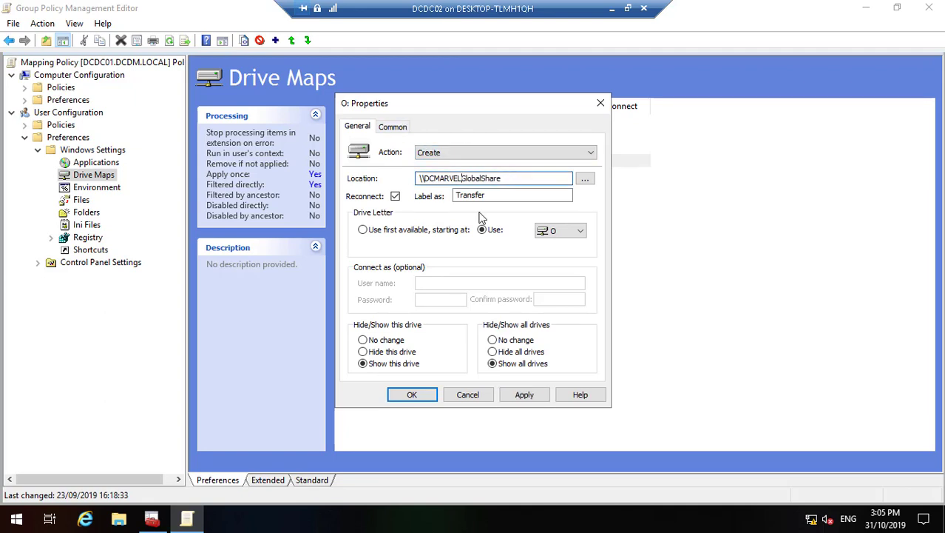
pyautogui.write('\\DCDC02\\')
pyautogui.click(493, 195)
pyautogui.press('BackSpace')
pyautogui.press('BackSpace')
pyautogui.press('BackSpace')
pyautogui.press('BackSpace')
pyautogui.press('BackSpace')
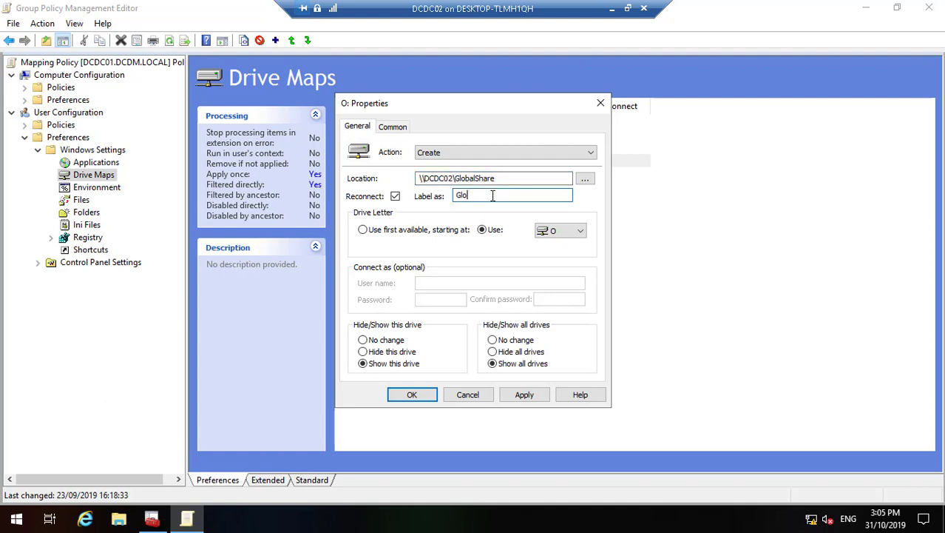
pyautogui.write('GlobalSha')
# Target the O: drive map at the DC_GlobalShare group and save the changes.
pyautogui.click(394, 129)
pyautogui.click(551, 219)
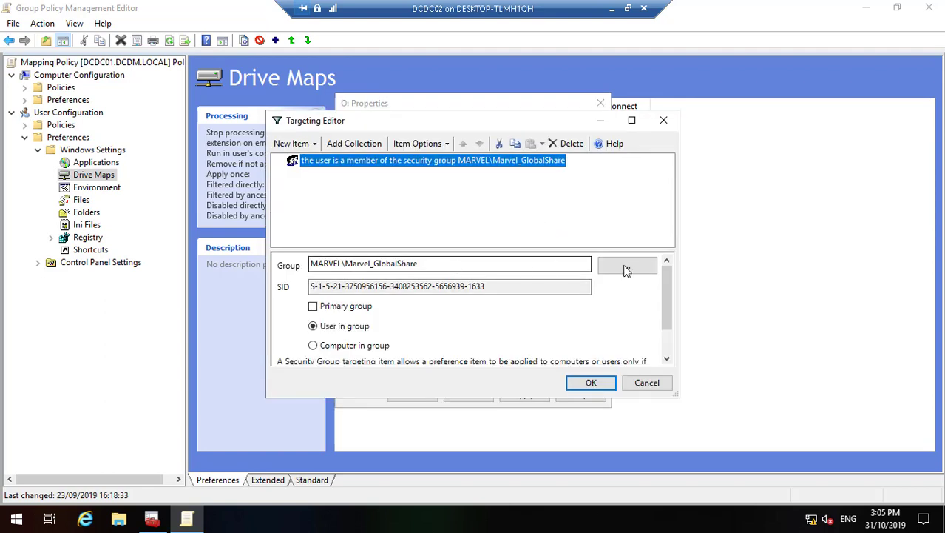
pyautogui.click(626, 269)
pyautogui.write('DC')
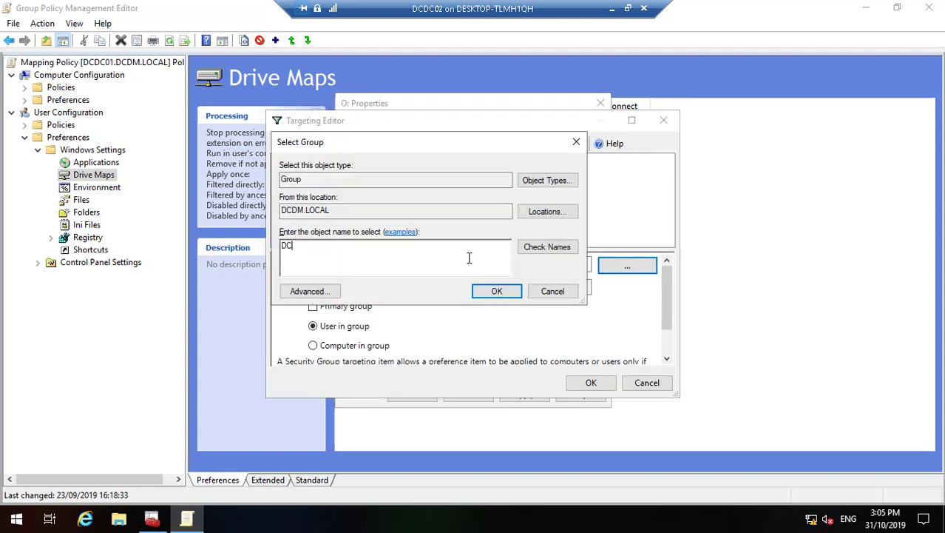
pyautogui.write('_Glo')
pyautogui.click(549, 250)
pyautogui.click(497, 292)
pyautogui.click(592, 383)
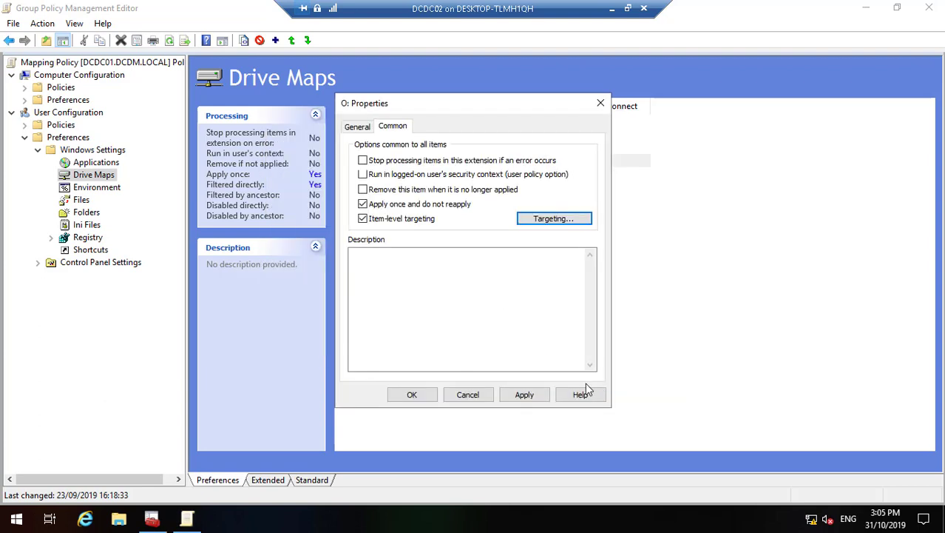
pyautogui.click(542, 394)
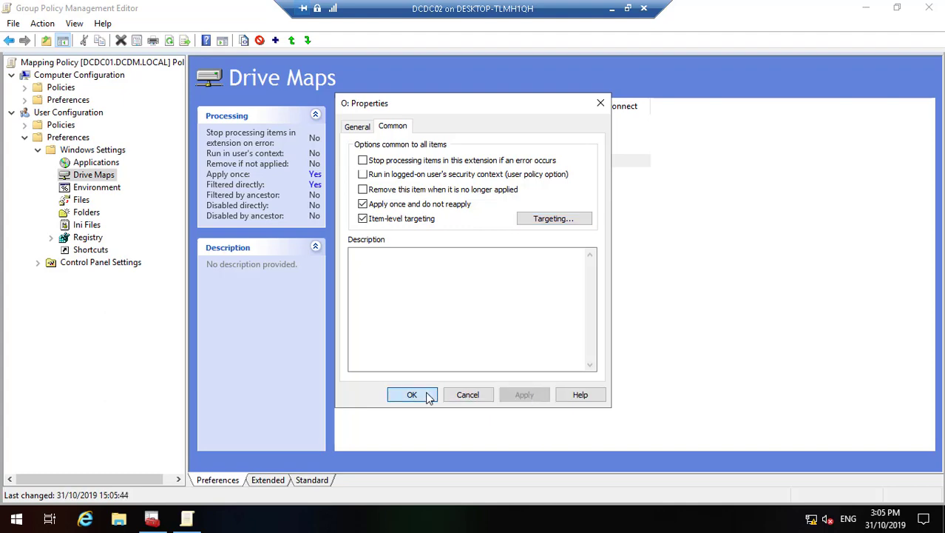
pyautogui.click(427, 398)
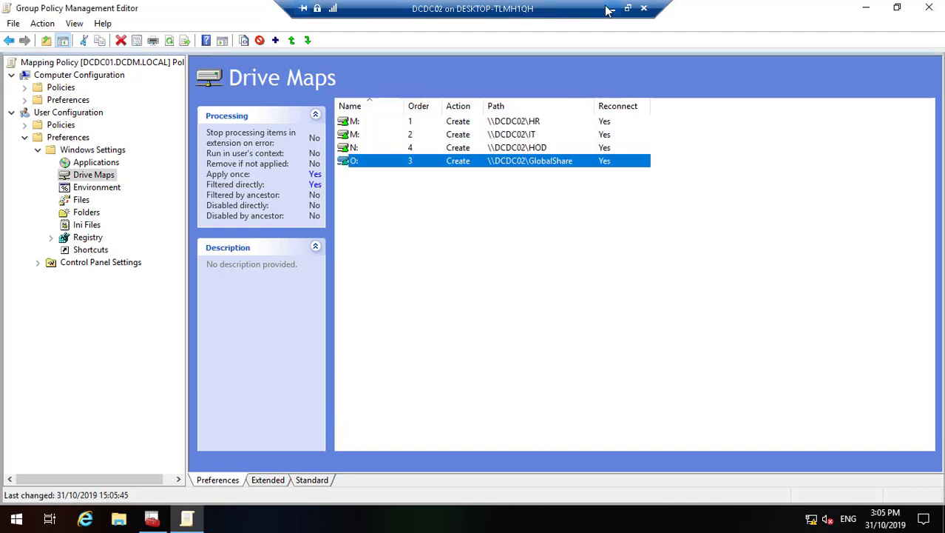
pyautogui.click(609, 9)
# Back in the DCDC02 session, close the policy editor and DCconsole, saving console settings.
pyautogui.click(423, 521)
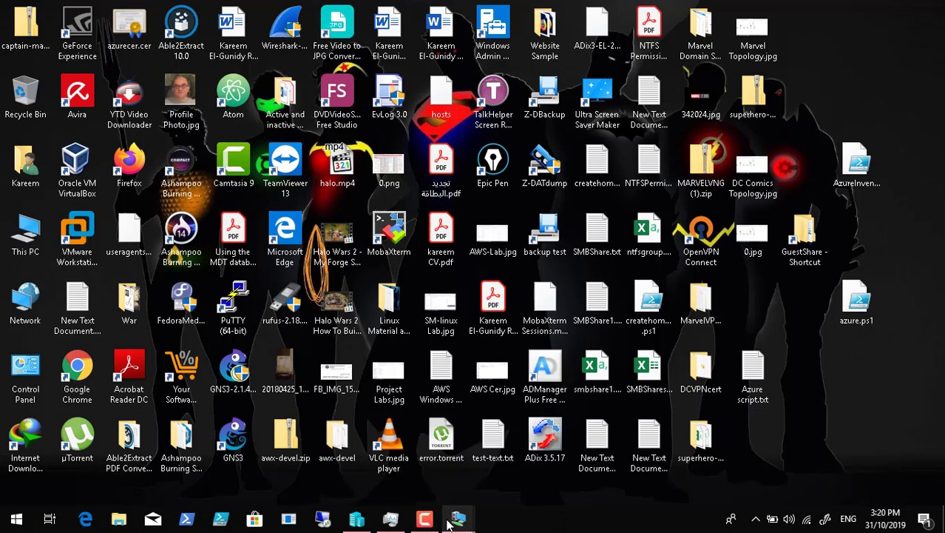
pyautogui.moveTo(458, 519)
pyautogui.click(543, 482)
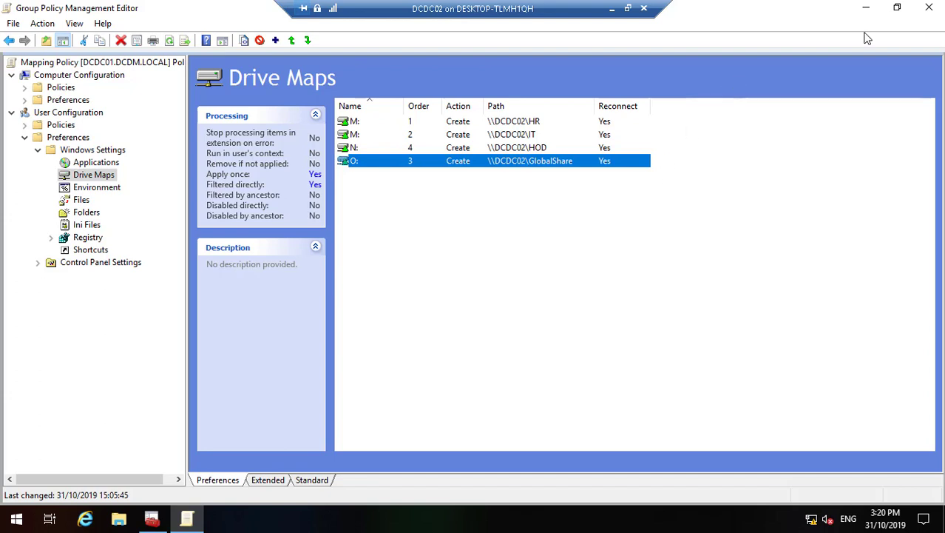
pyautogui.click(929, 9)
pyautogui.click(930, 10)
pyautogui.click(420, 288)
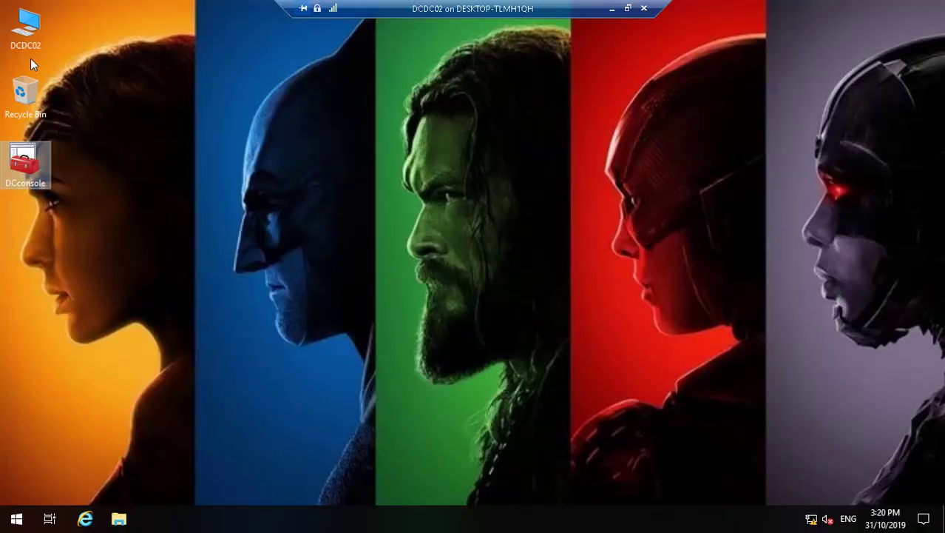
# Check DCDC02's drives and list its shares from the Run prompt, then cancel.
pyautogui.doubleClick(29, 36)
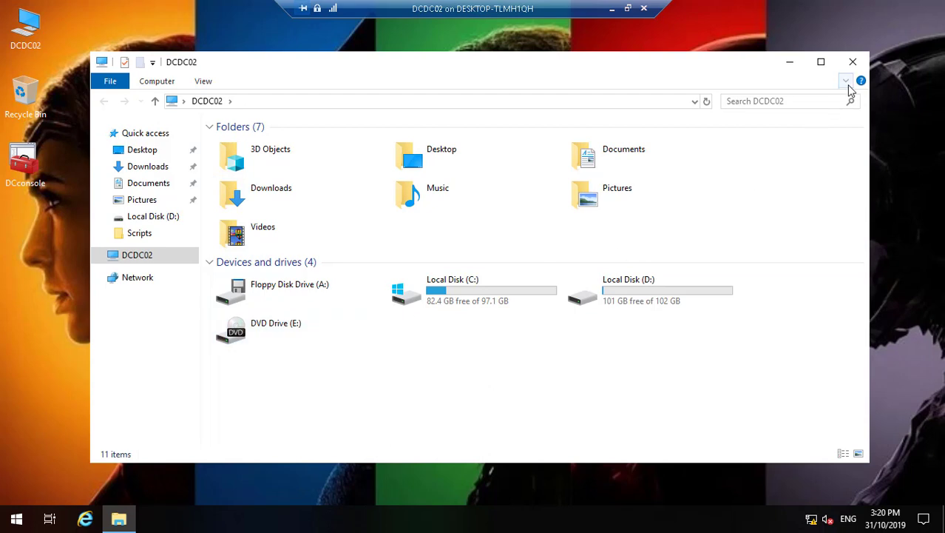
pyautogui.click(853, 61)
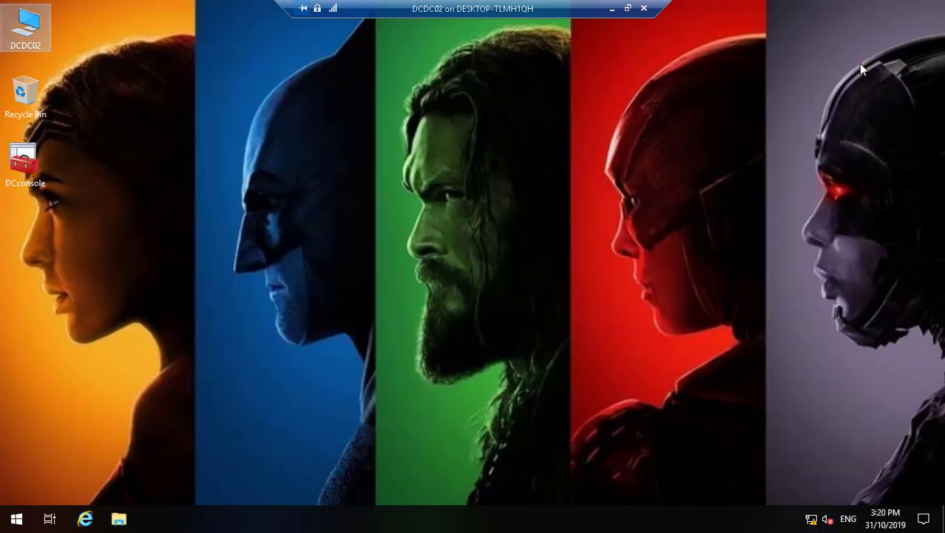
pyautogui.rightClick(16, 521)
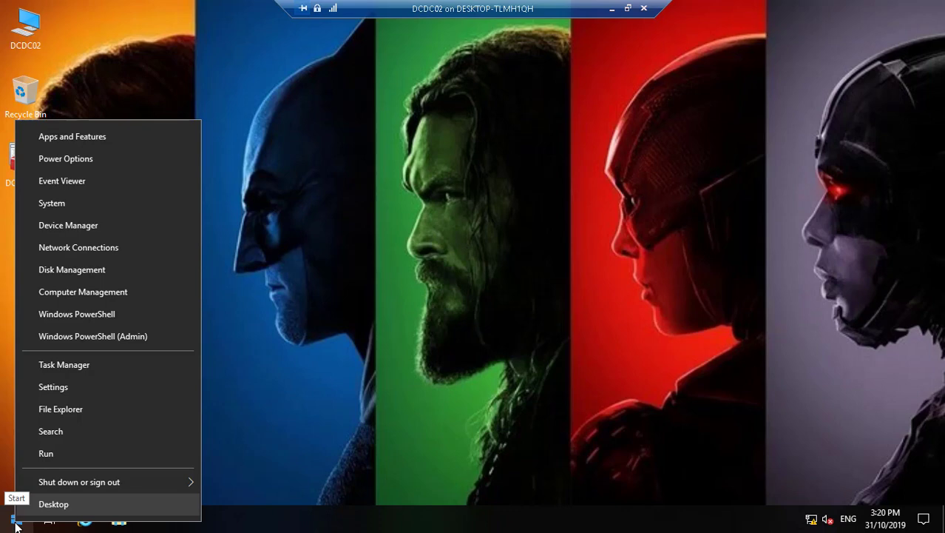
pyautogui.click(79, 451)
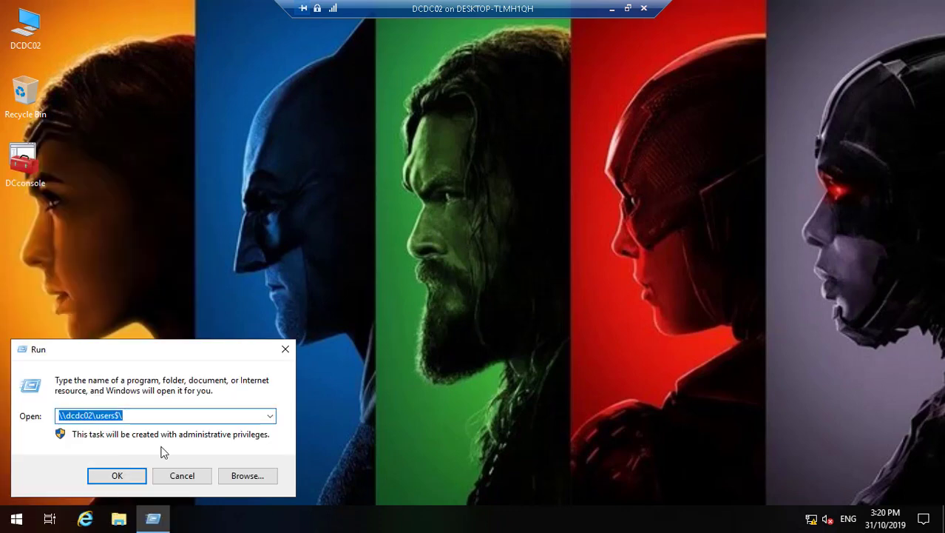
pyautogui.press('End')
pyautogui.press('BackSpace')
pyautogui.press('BackSpace')
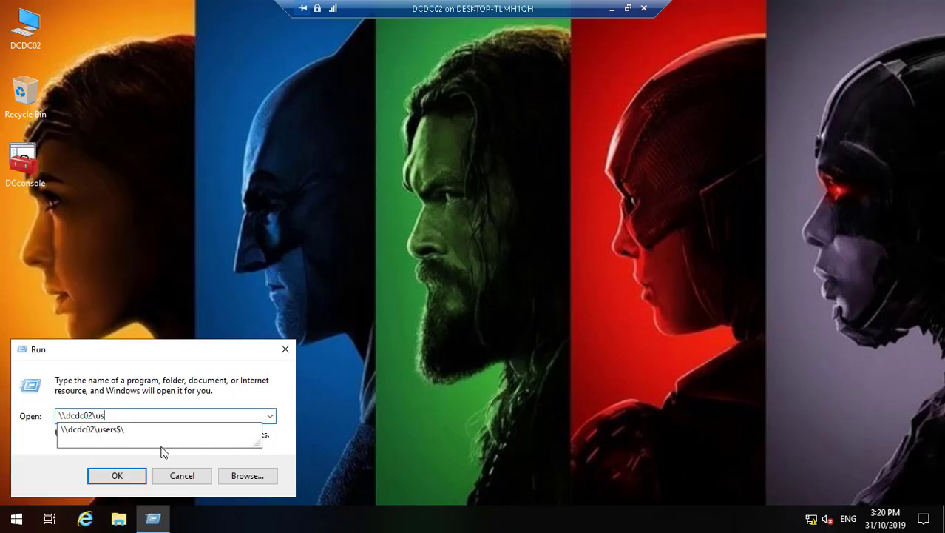
pyautogui.press('BackSpace')
pyautogui.press('BackSpace')
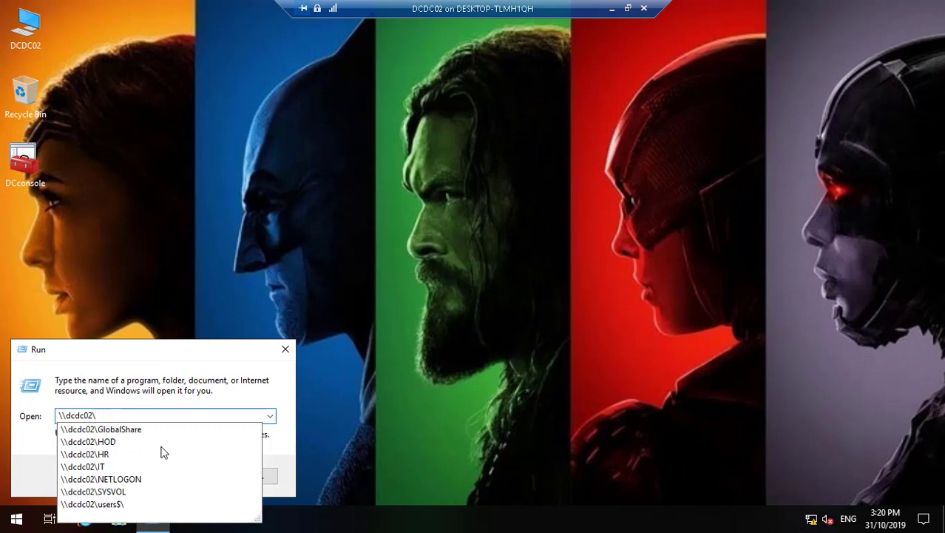
pyautogui.click(154, 370)
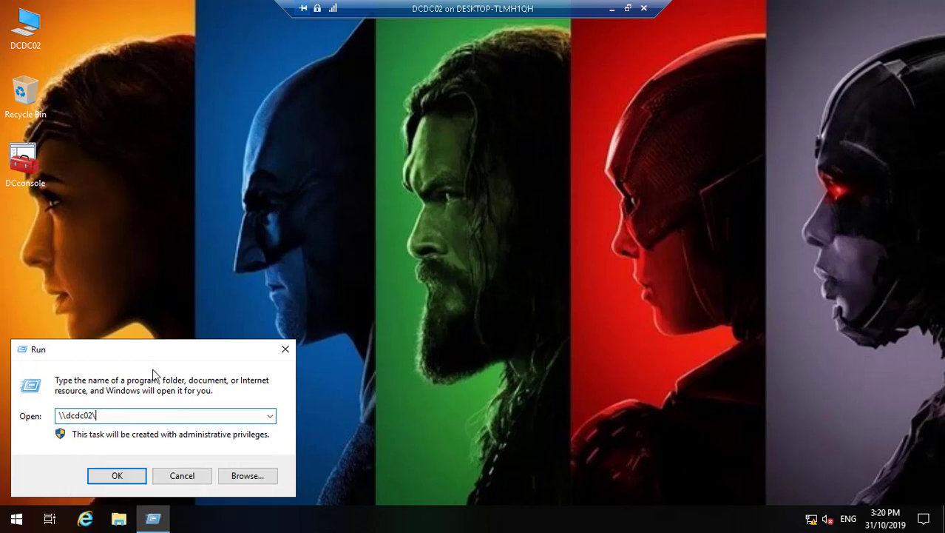
pyautogui.click(185, 477)
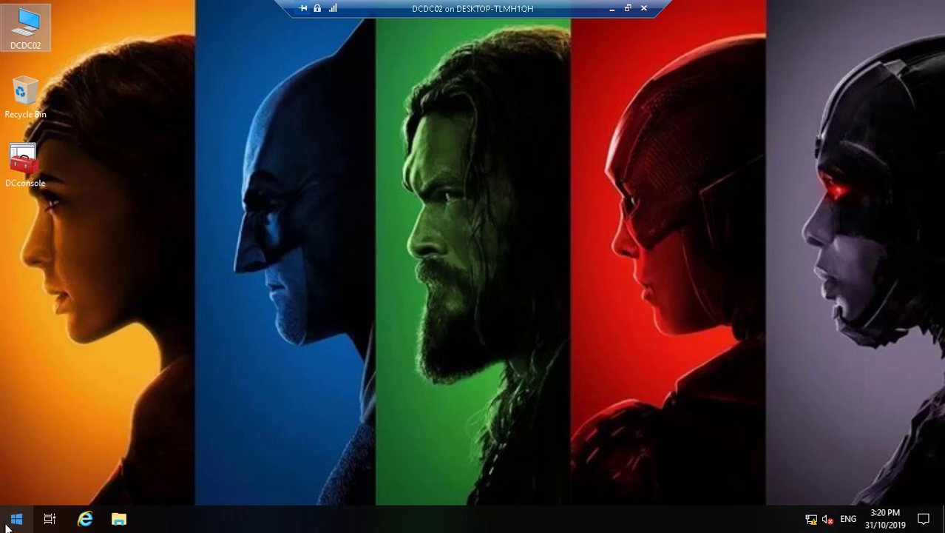
# Restart the DCDC02 server, confirming the shutdown reason.
pyautogui.rightClick(6, 524)
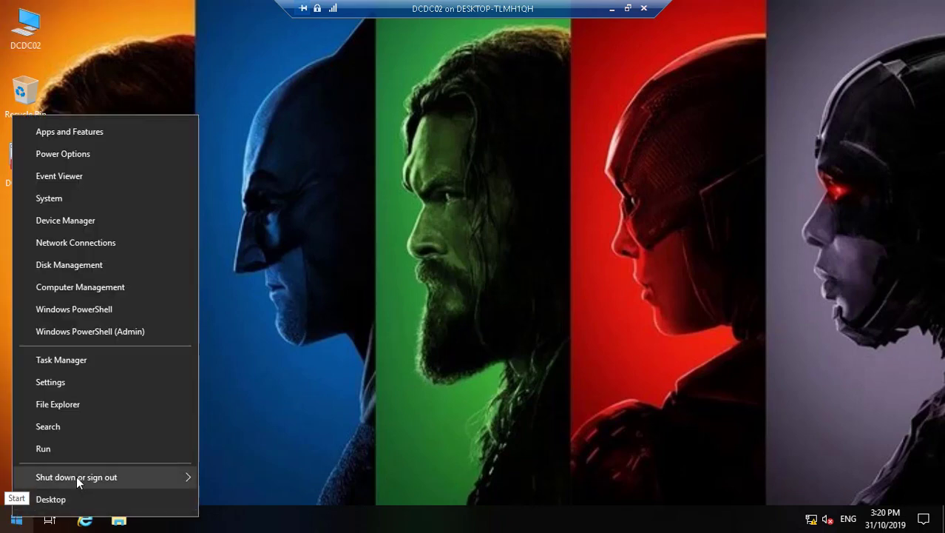
pyautogui.moveTo(82, 476)
pyautogui.click(228, 464)
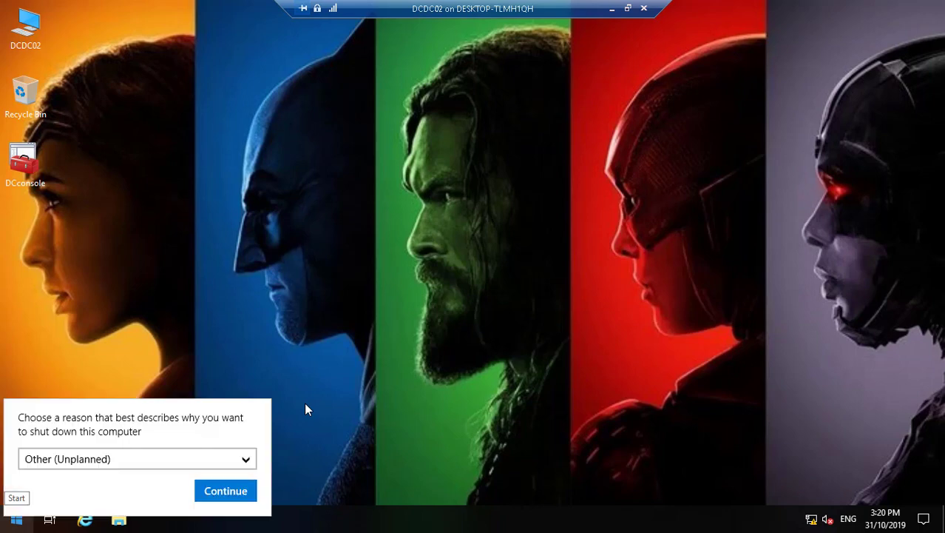
pyautogui.click(237, 489)
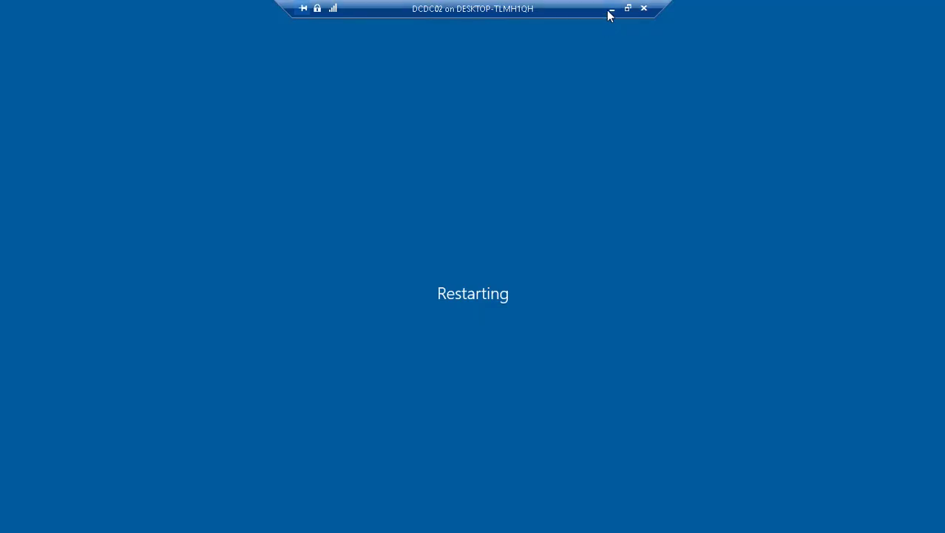
# On the local desktop, browse to Data (D:) > AD Tools Collection > MarvelDomain.
pyautogui.click(612, 9)
pyautogui.click(803, 235)
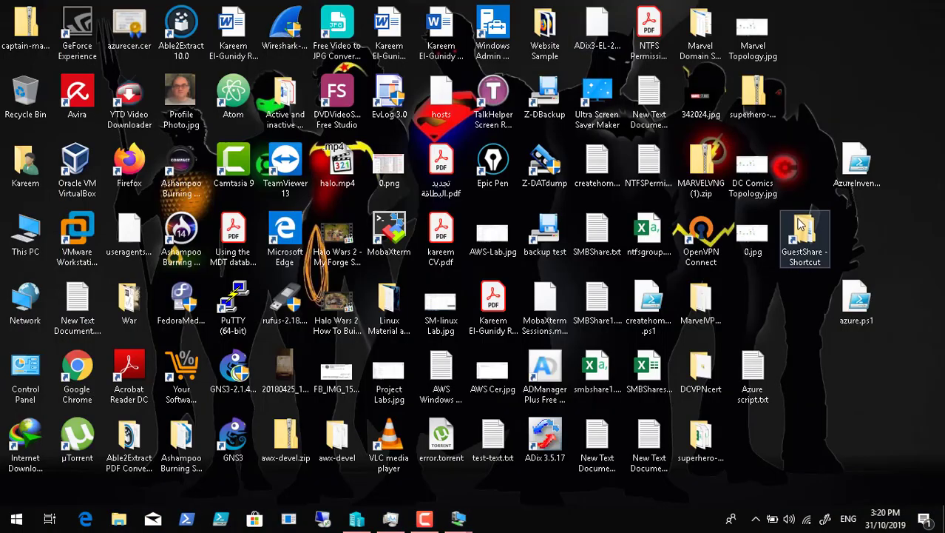
pyautogui.keyDown('ctrl'); pyautogui.click(752, 235); pyautogui.keyUp('ctrl')
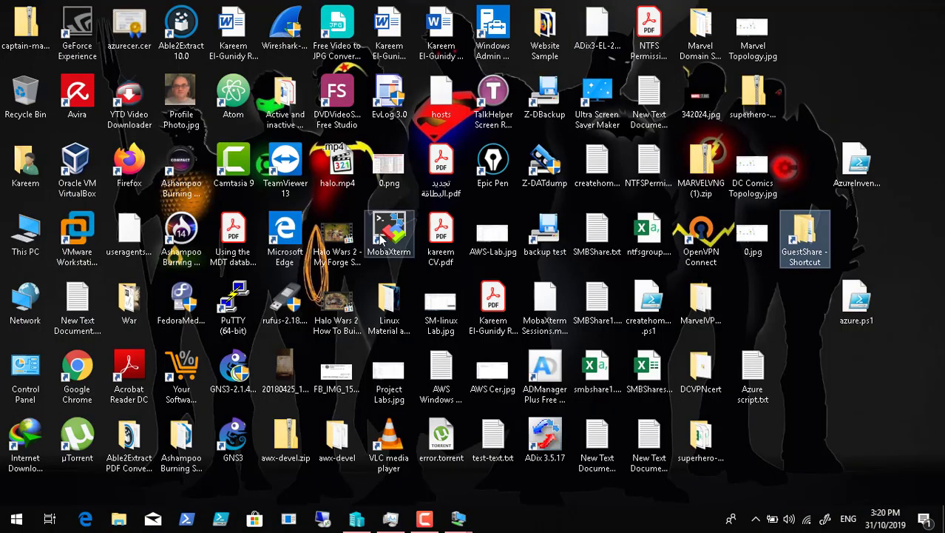
pyautogui.click(29, 235)
pyautogui.doubleClick(30, 235)
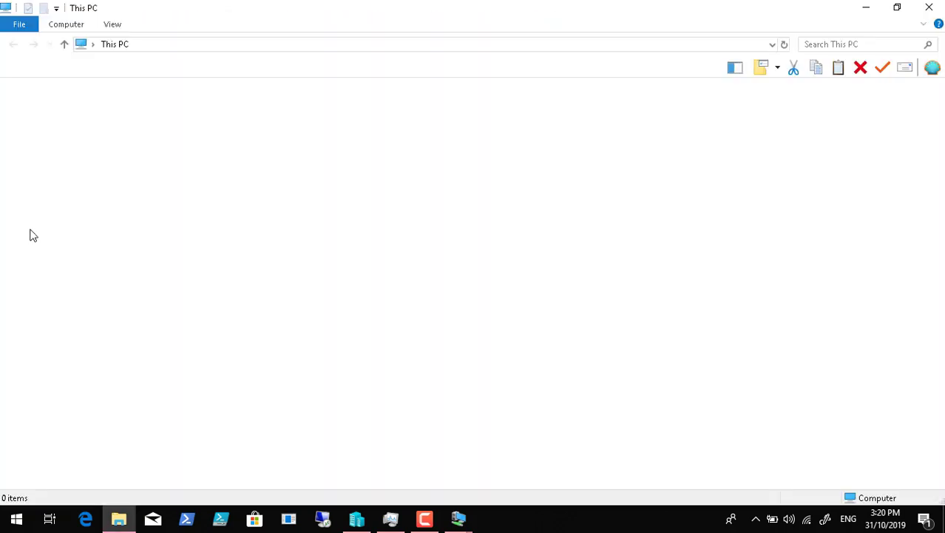
pyautogui.click(525, 235)
pyautogui.doubleClick(525, 235)
pyautogui.doubleClick(197, 139)
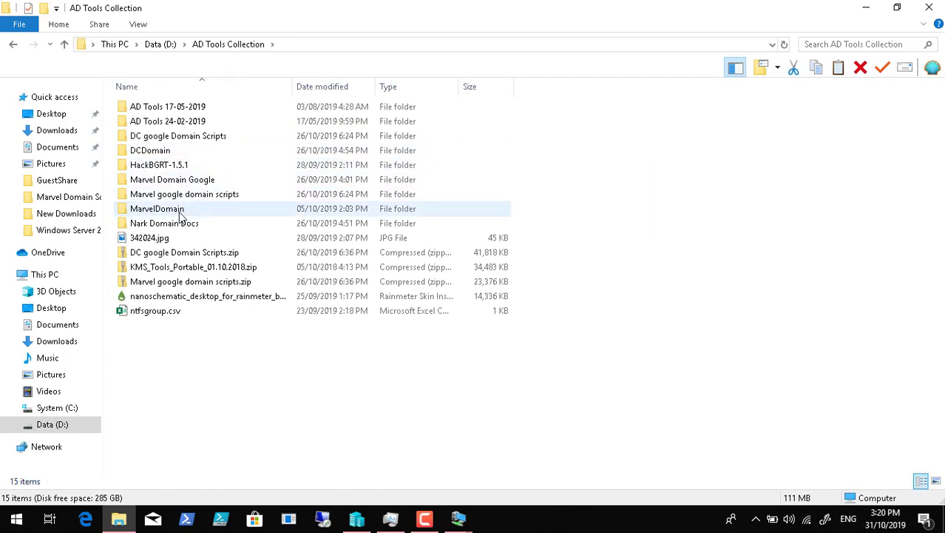
pyautogui.doubleClick(179, 210)
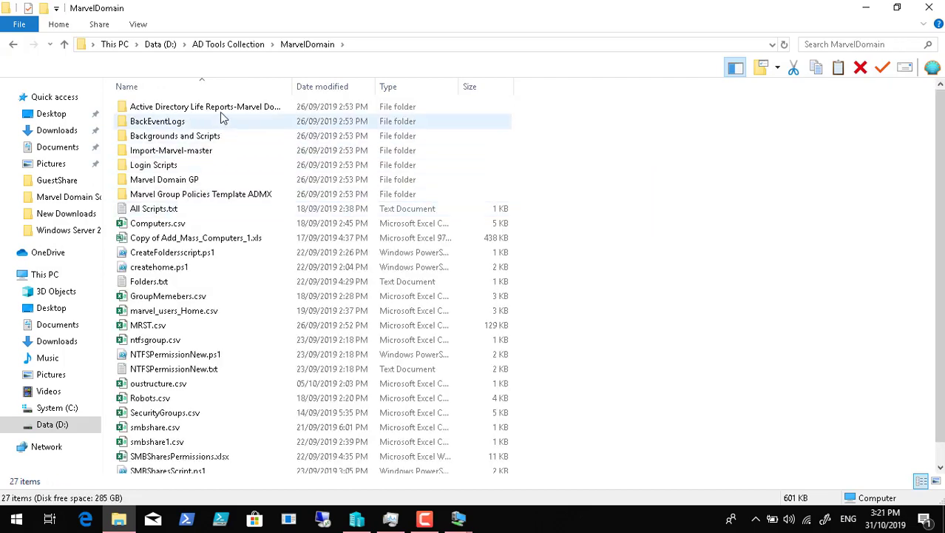
# Copy the Active Directory Life Reports-Marvel Domain folder and paste it into GuestShare.
pyautogui.click(221, 112)
pyautogui.rightClick(220, 112)
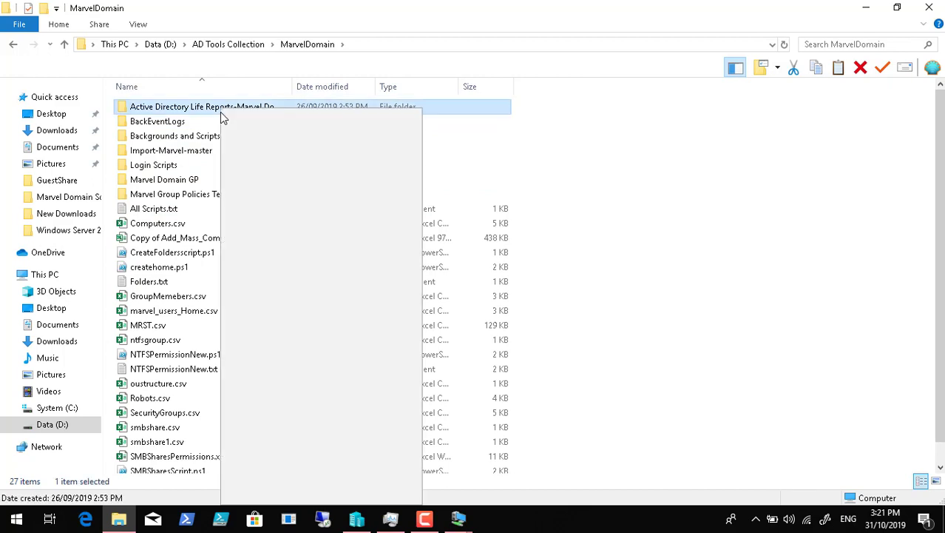
pyautogui.click(272, 411)
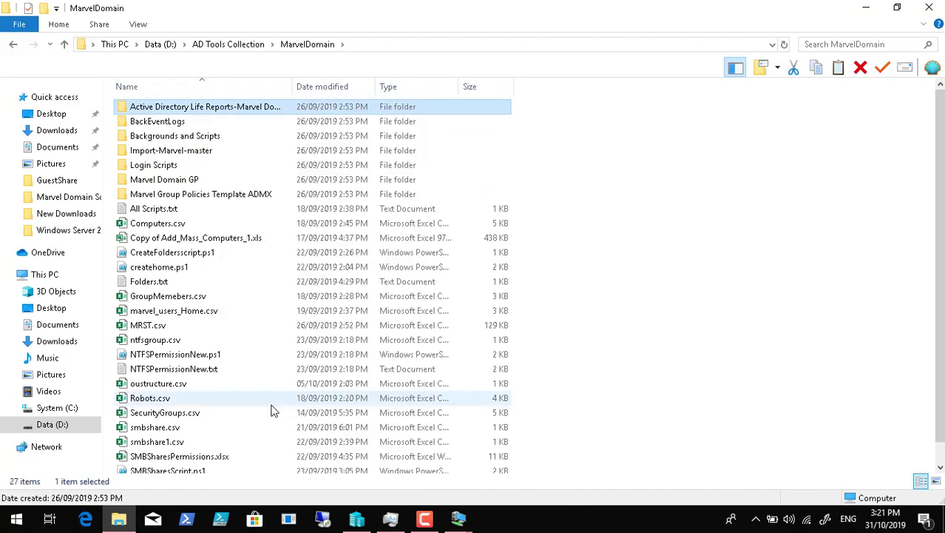
pyautogui.click(927, 9)
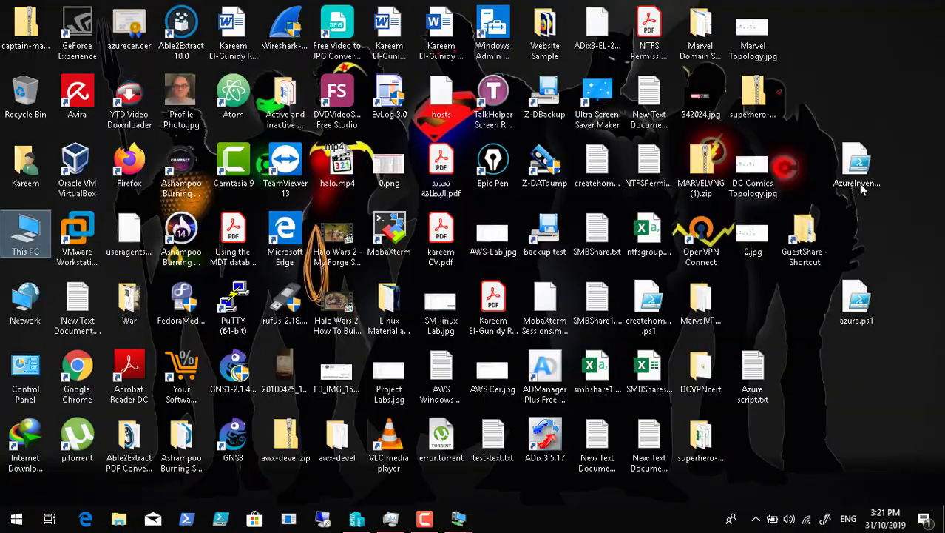
pyautogui.doubleClick(807, 235)
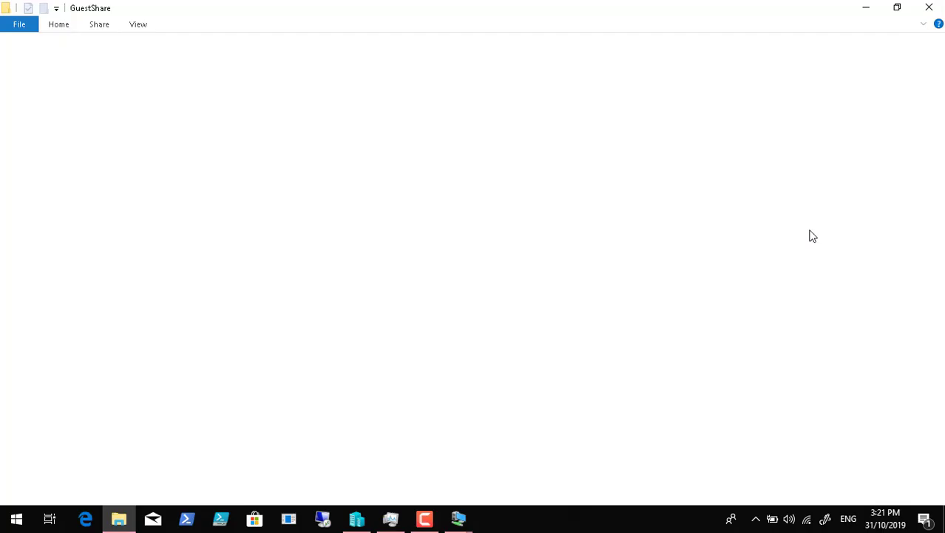
pyautogui.rightClick(247, 256)
pyautogui.click(286, 345)
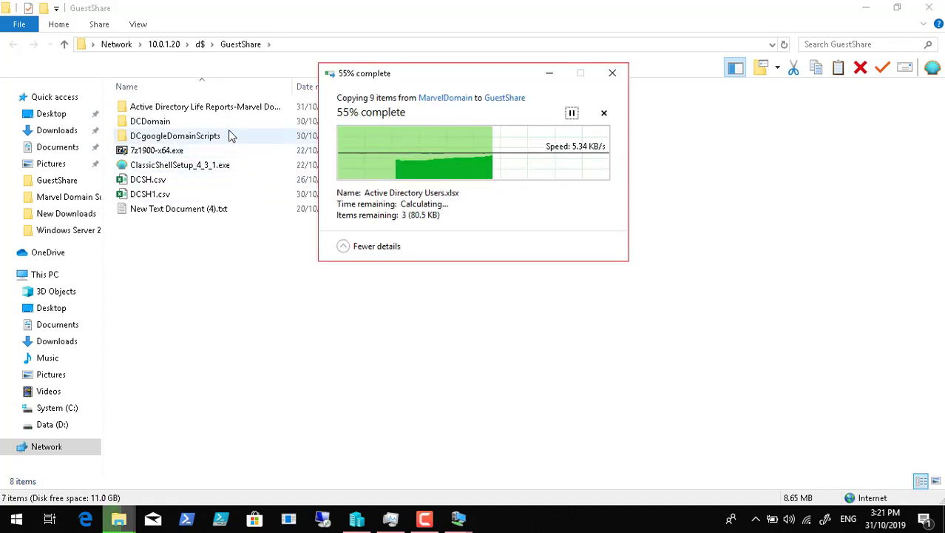
# Open the copied reports folder to verify Active Directory Users.xlsx arrived, then put Explorer away.
pyautogui.click(218, 108)
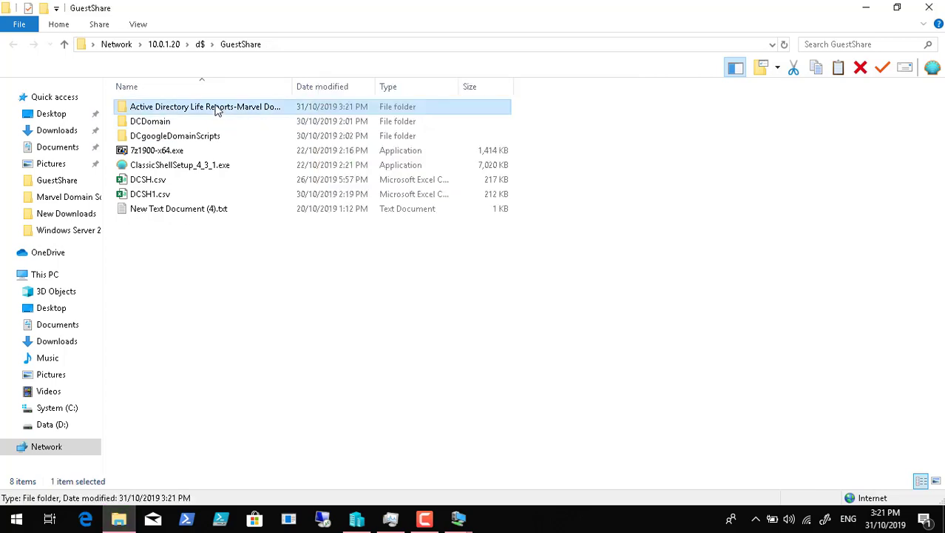
pyautogui.doubleClick(217, 108)
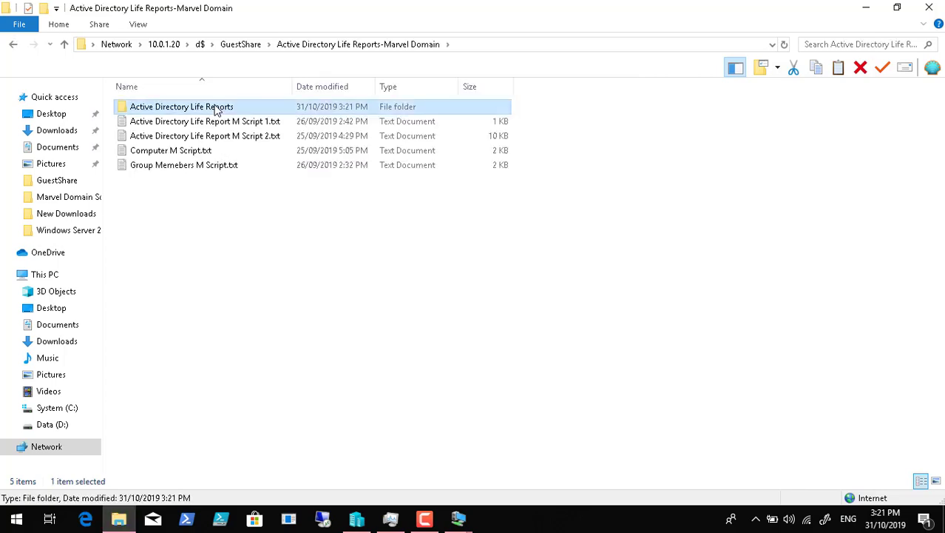
pyautogui.doubleClick(217, 108)
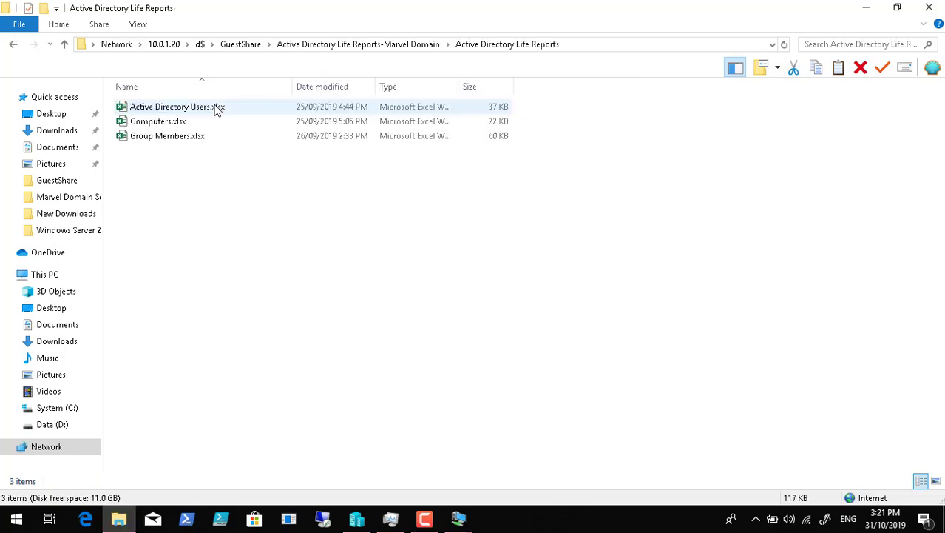
pyautogui.click(363, 45)
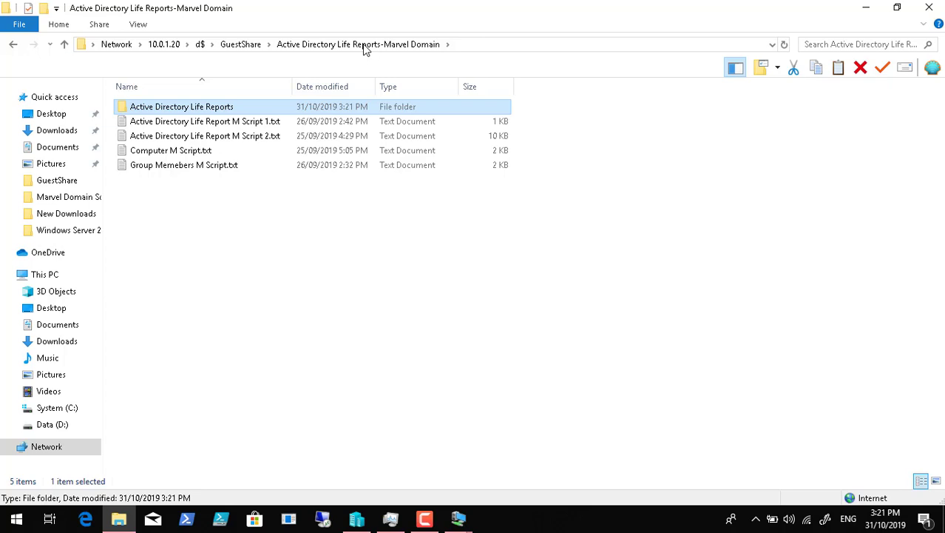
pyautogui.doubleClick(227, 108)
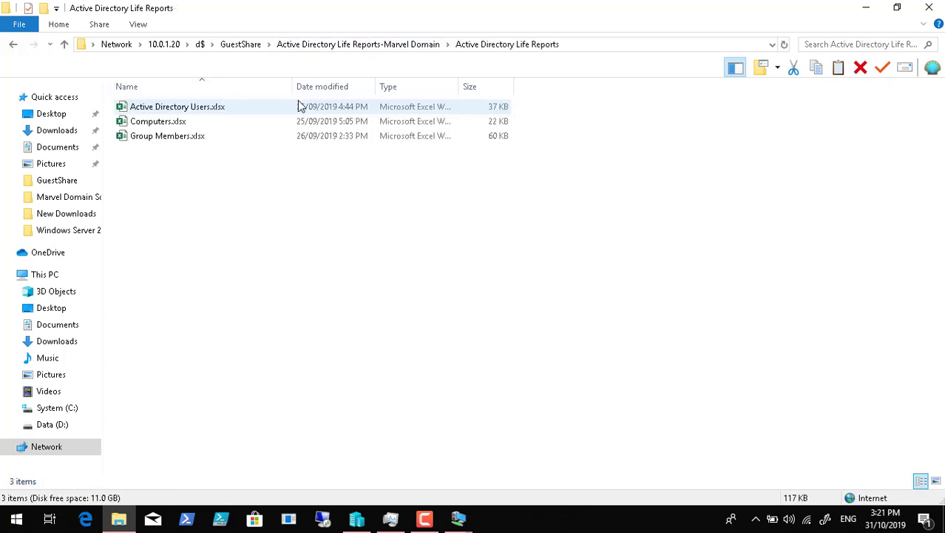
pyautogui.click(220, 110)
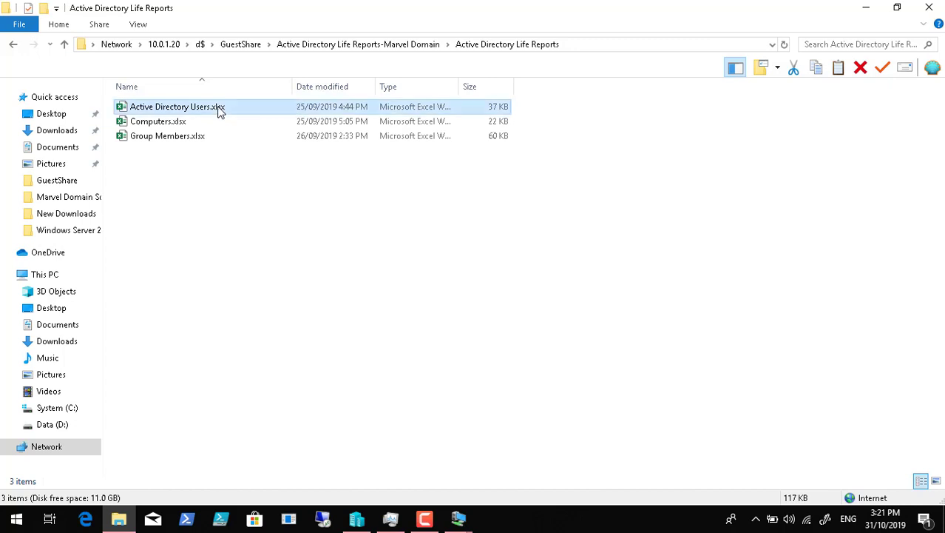
pyautogui.click(425, 519)
pyautogui.click(879, 453)
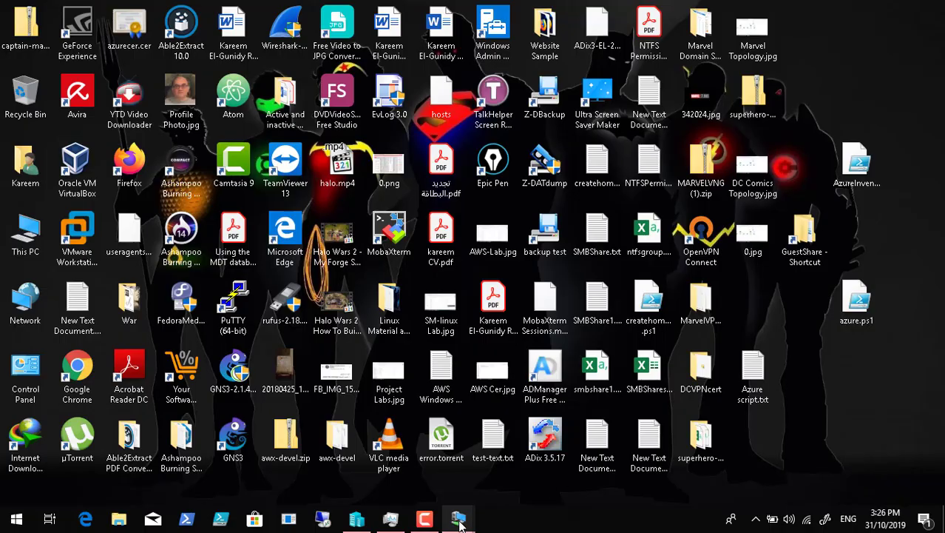
# Send Ctrl+Alt+Delete to the DCDC02 VM, return to full screen, and dismiss the legal notice.
pyautogui.moveTo(458, 521)
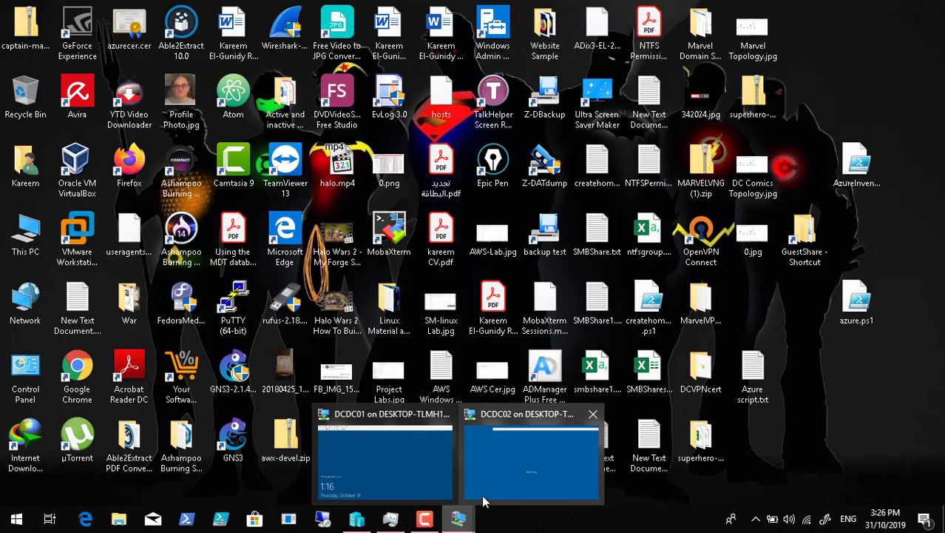
pyautogui.click(506, 478)
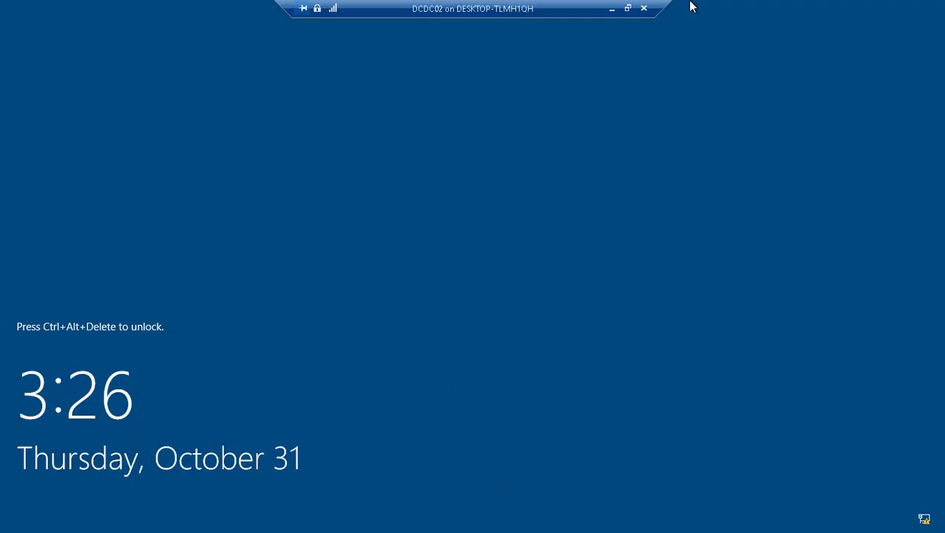
pyautogui.click(628, 8)
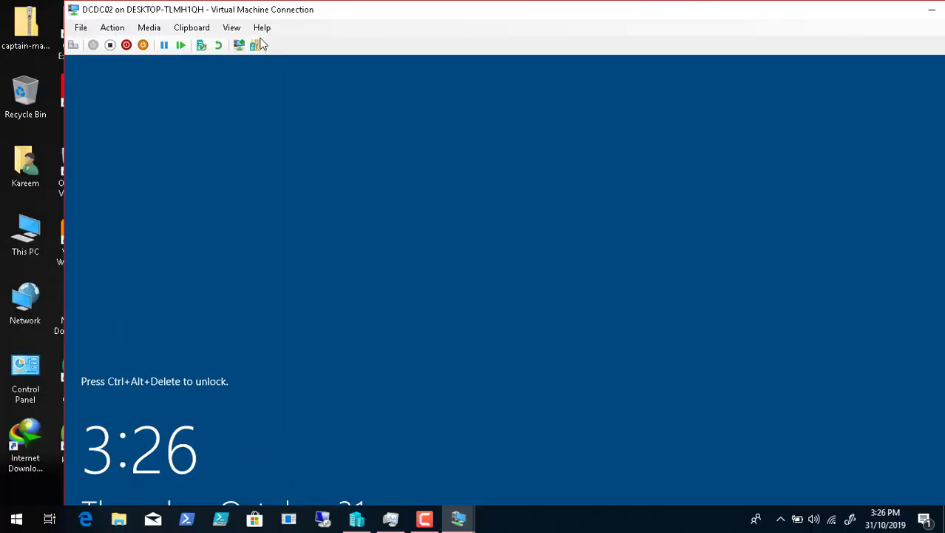
pyautogui.click(74, 46)
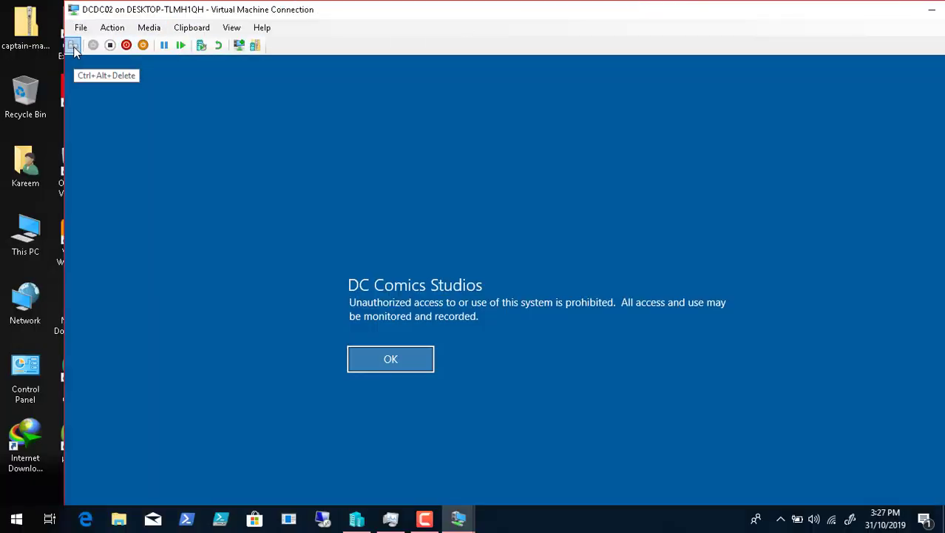
pyautogui.click(243, 28)
pyautogui.moveTo(257, 28)
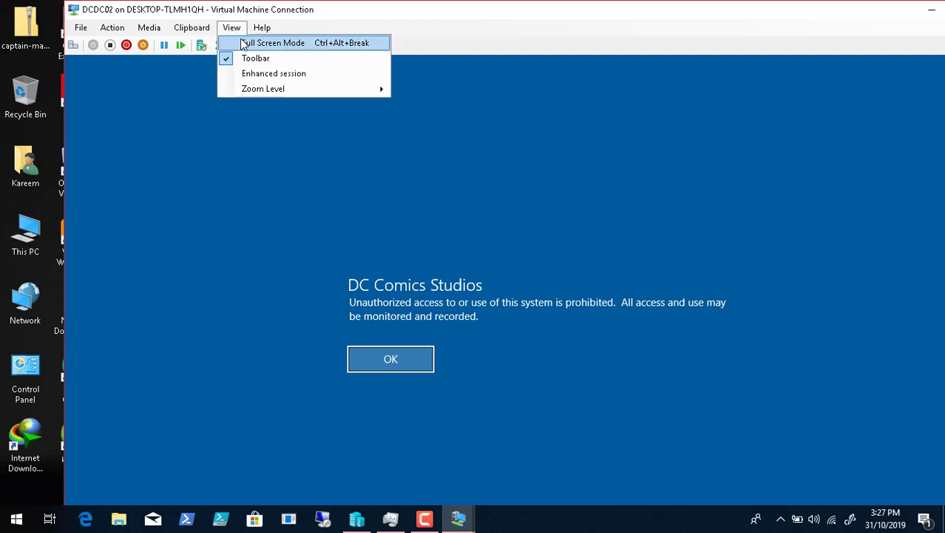
pyautogui.click(228, 40)
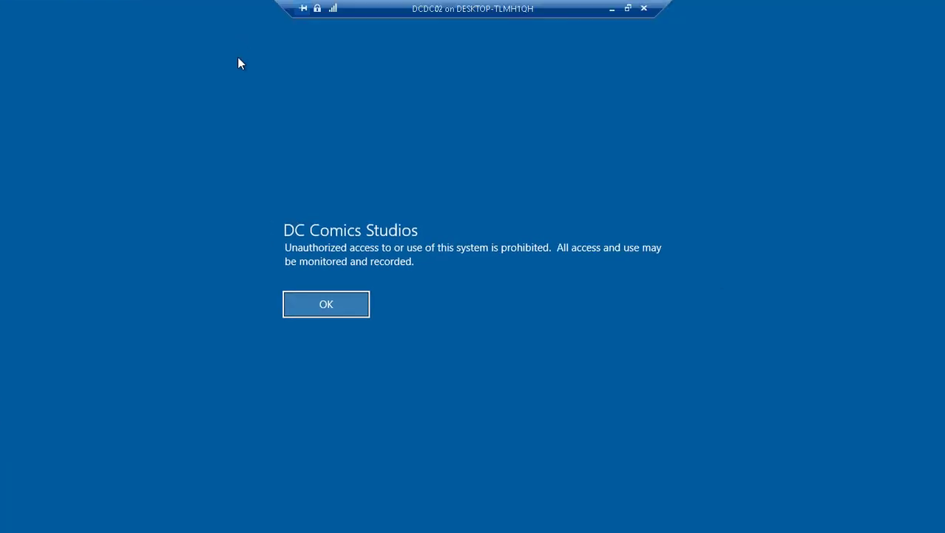
pyautogui.click(332, 309)
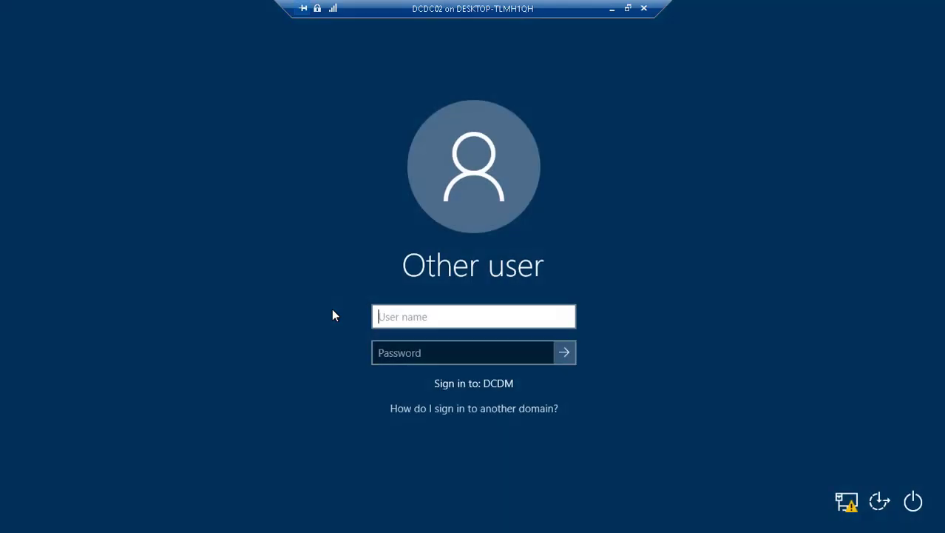
# Sign in to DCDC02 with the domain user name and password.
pyautogui.write('kraouf1')
pyautogui.press('Tab')
pyautogui.press('Return')
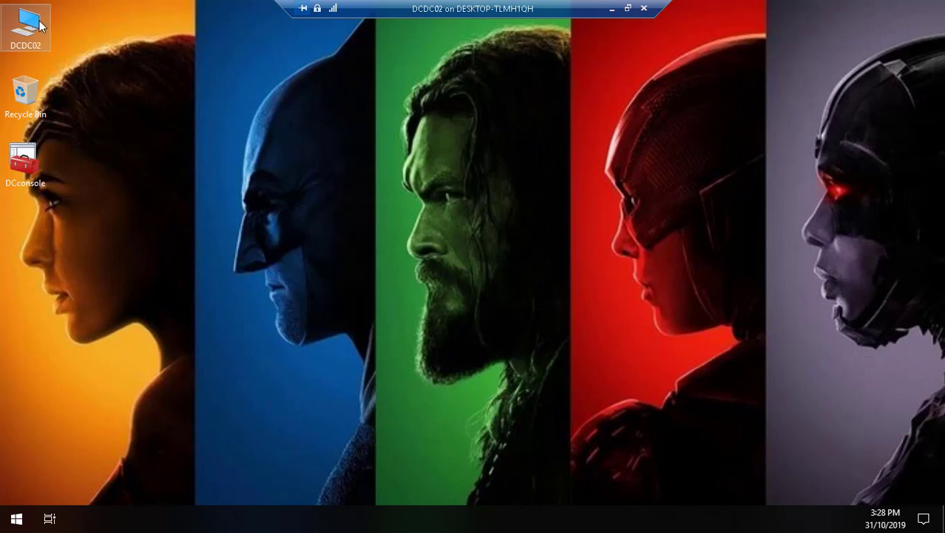
# Open DCDC02's drives view to check the L: home and M: IT network drives, then close it.
pyautogui.doubleClick(39, 25)
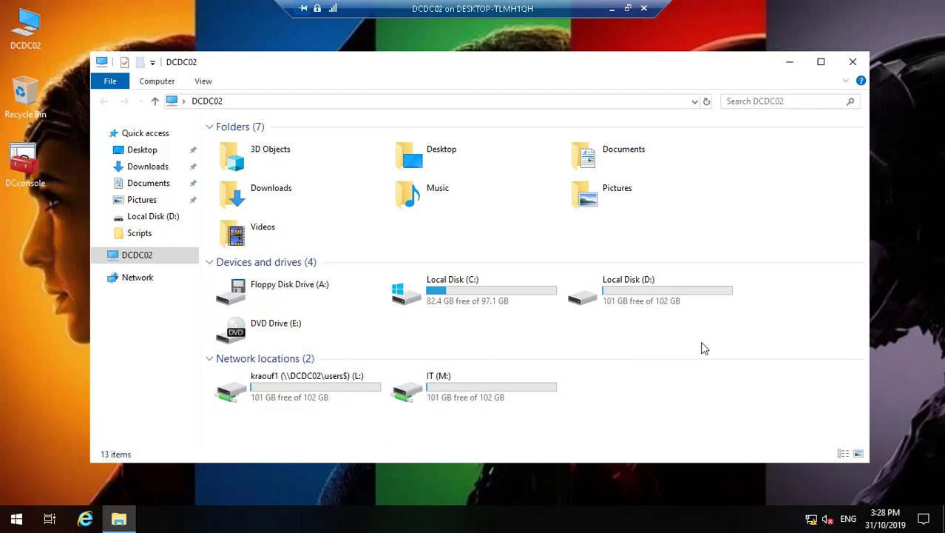
pyautogui.click(852, 64)
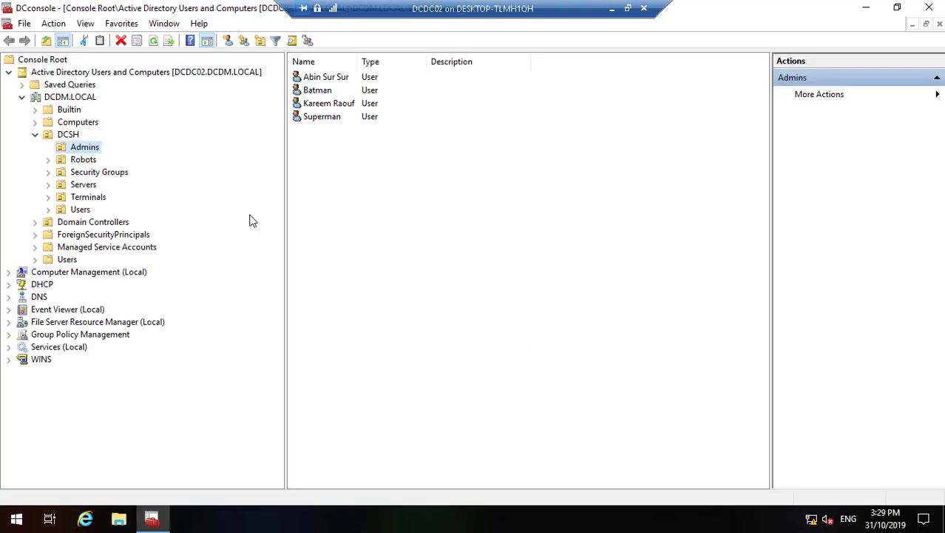
# Open DC_HOD's Members list and enter superman, batman and a partial third account name.
pyautogui.click(101, 176)
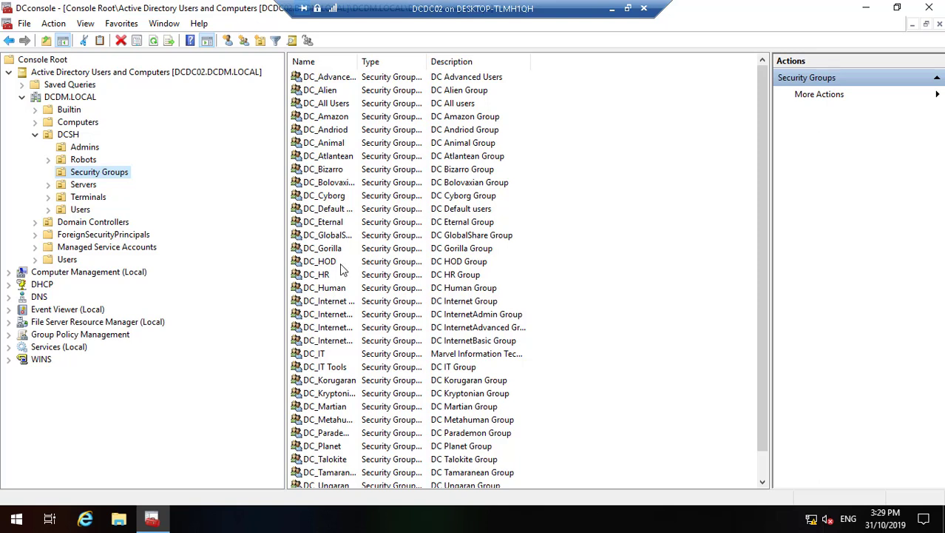
pyautogui.click(337, 263)
pyautogui.doubleClick(337, 265)
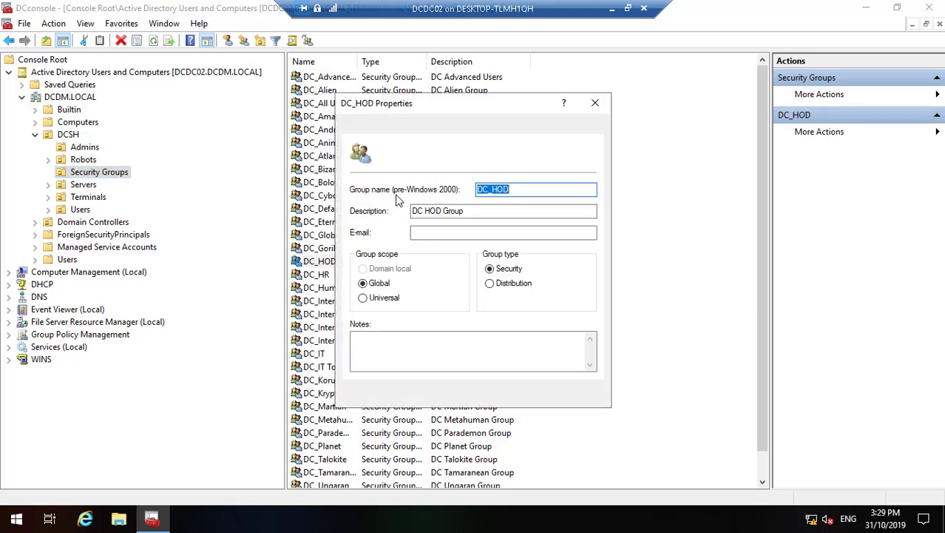
pyautogui.click(399, 129)
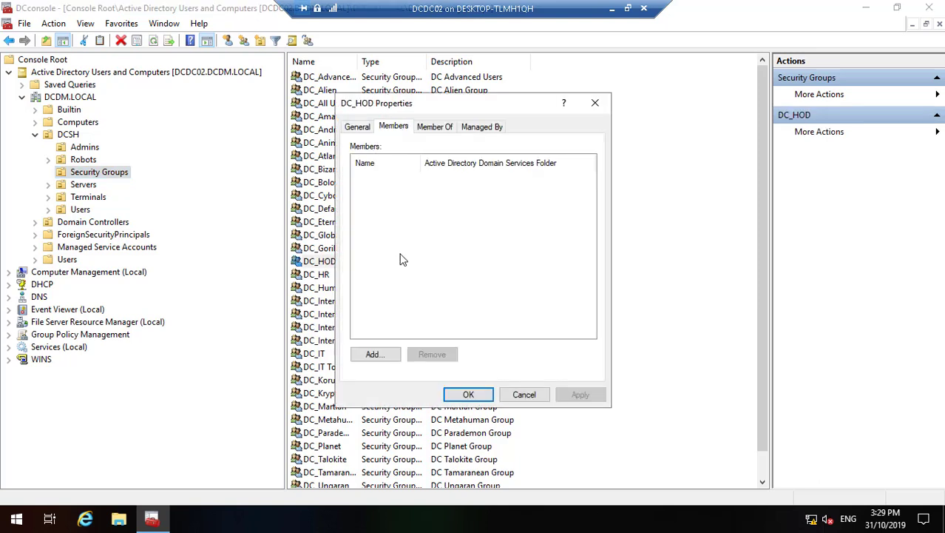
pyautogui.click(382, 357)
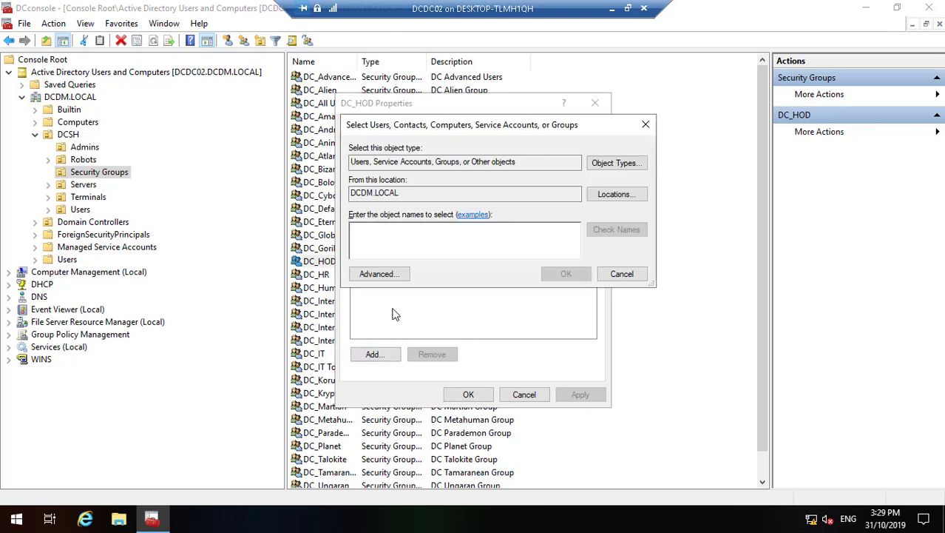
pyautogui.write('sup')
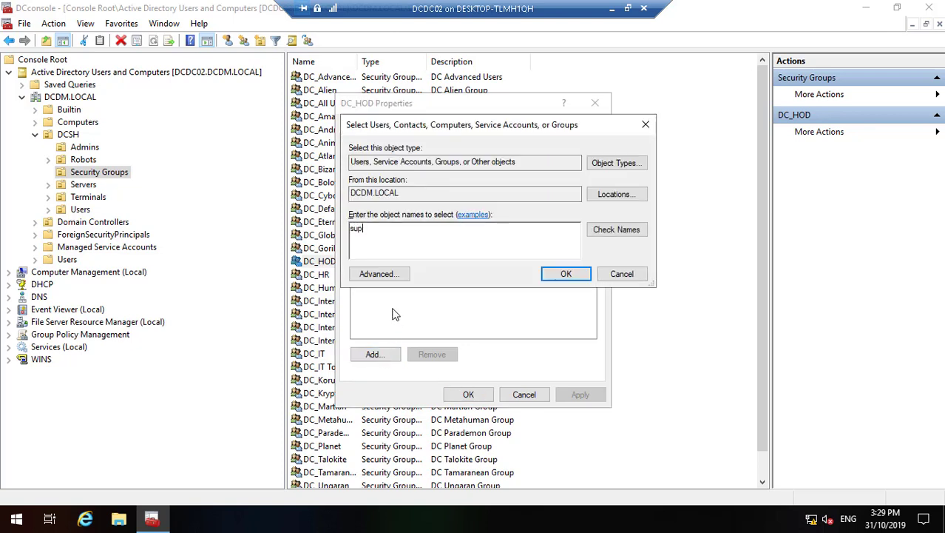
pyautogui.write('erman;batman;abus')
# Resolve the names, fix the unresolved one, add the fourth account, and apply DC_HOD membership.
pyautogui.click(624, 231)
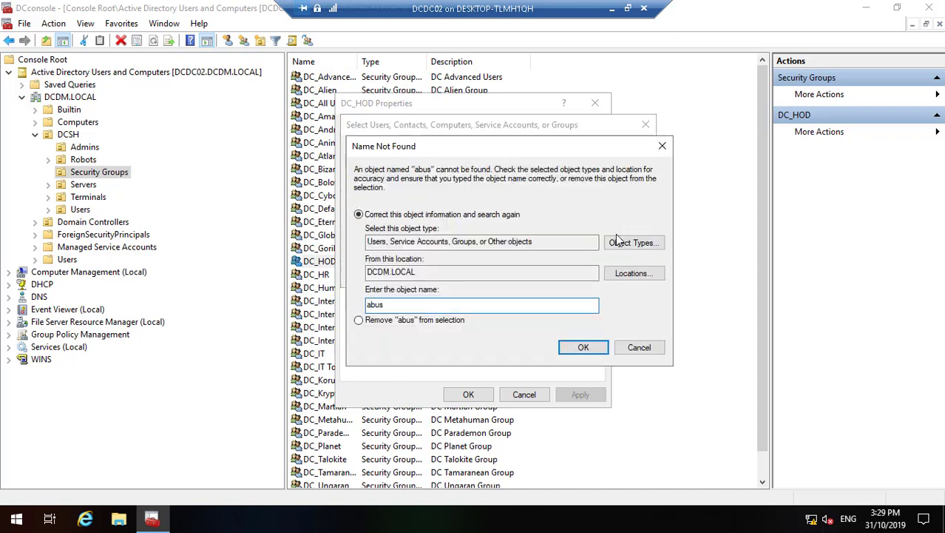
pyautogui.click(639, 346)
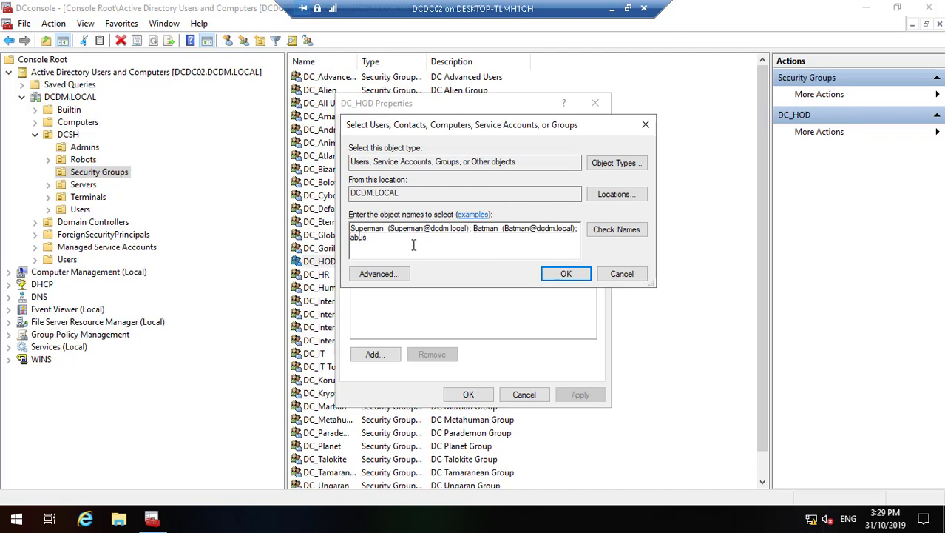
pyautogui.press('BackSpace')
pyautogui.press('BackSpace')
pyautogui.write('i')
pyautogui.click(604, 231)
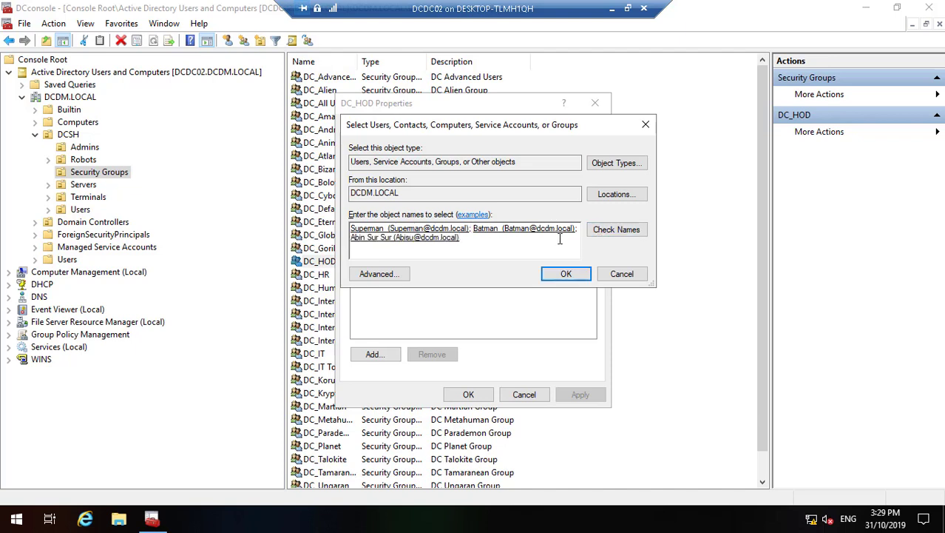
pyautogui.write('kraouf1')
pyautogui.click(620, 236)
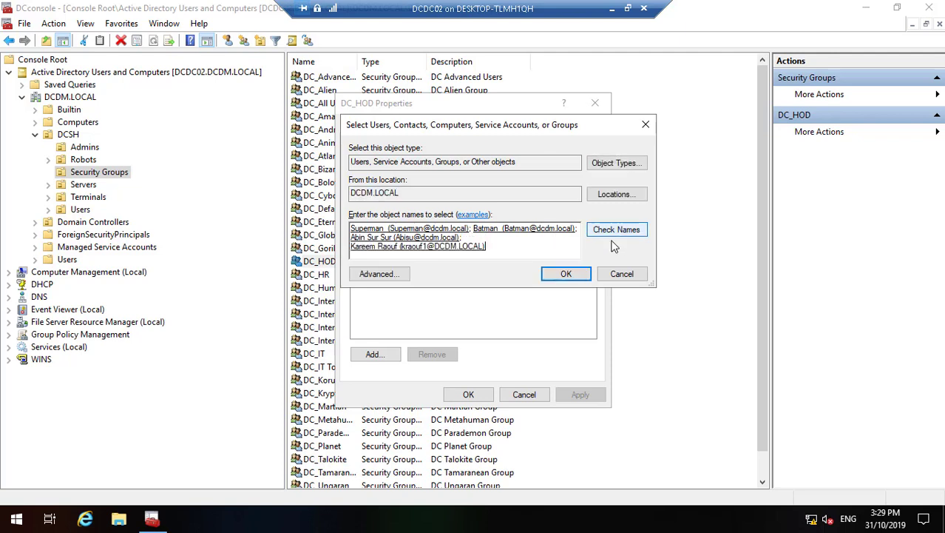
pyautogui.click(566, 273)
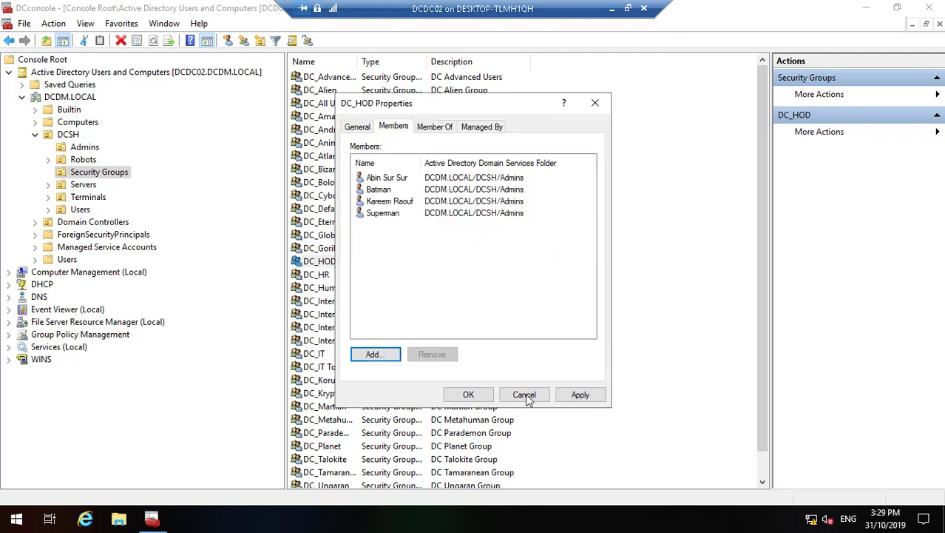
pyautogui.click(592, 397)
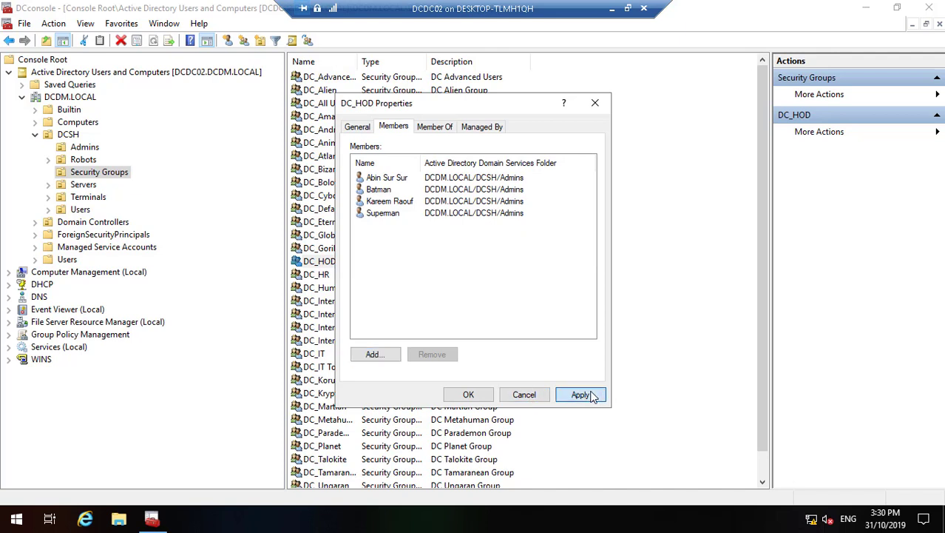
pyautogui.click(471, 396)
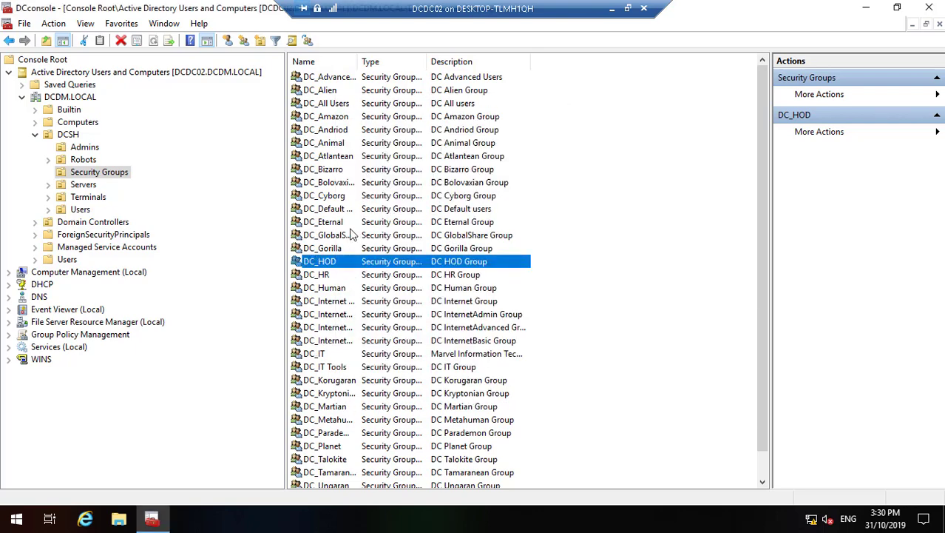
# Open DC_GlobalShare's Members list and enter DC_A as the new member name.
pyautogui.doubleClick(342, 235)
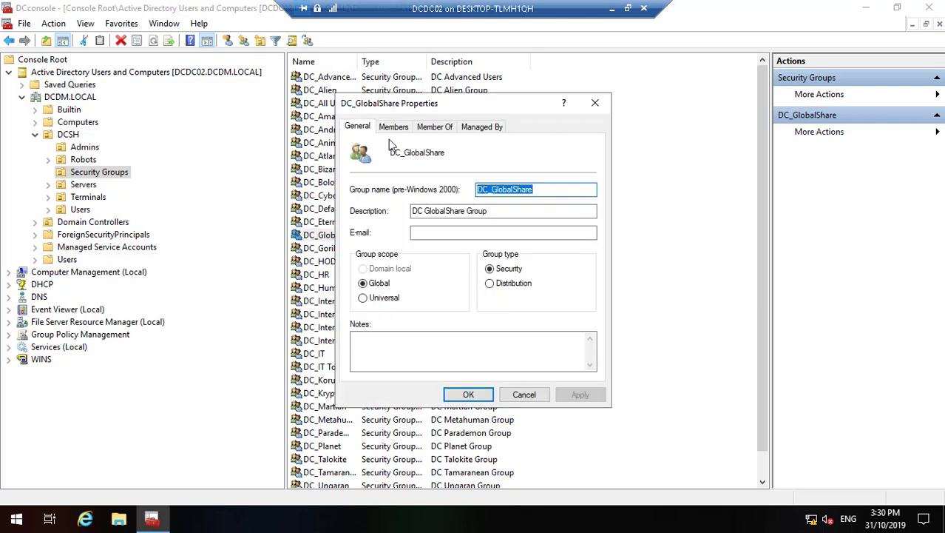
pyautogui.click(396, 127)
pyautogui.click(377, 356)
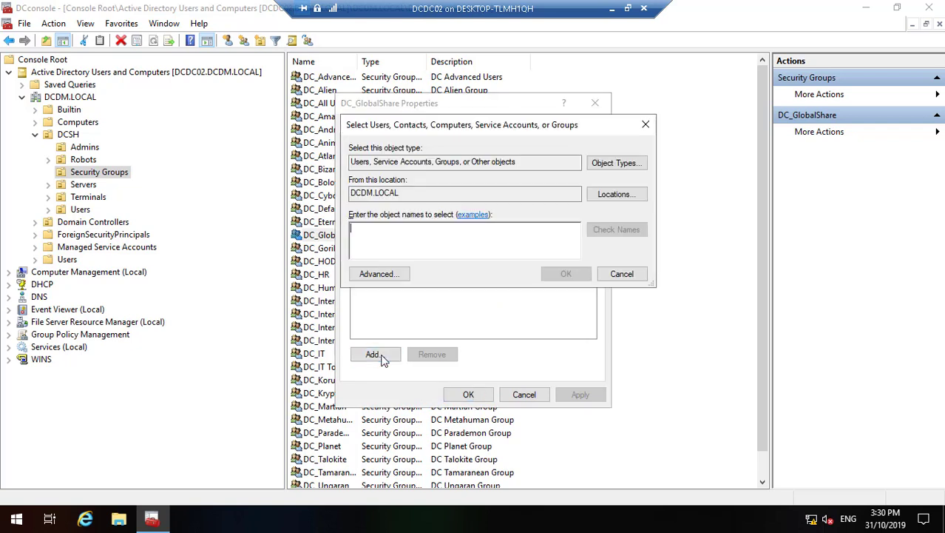
pyautogui.write('S')
pyautogui.press('BackSpace')
pyautogui.write('DC')
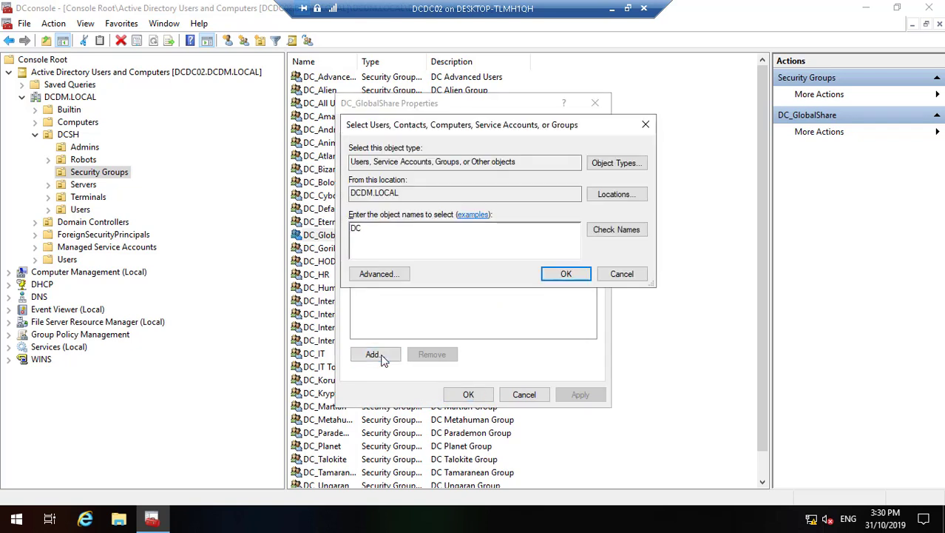
pyautogui.write('_A')
# Resolve DC_A to DC_All Users, apply the membership, and close DCconsole saving its settings.
pyautogui.click(617, 230)
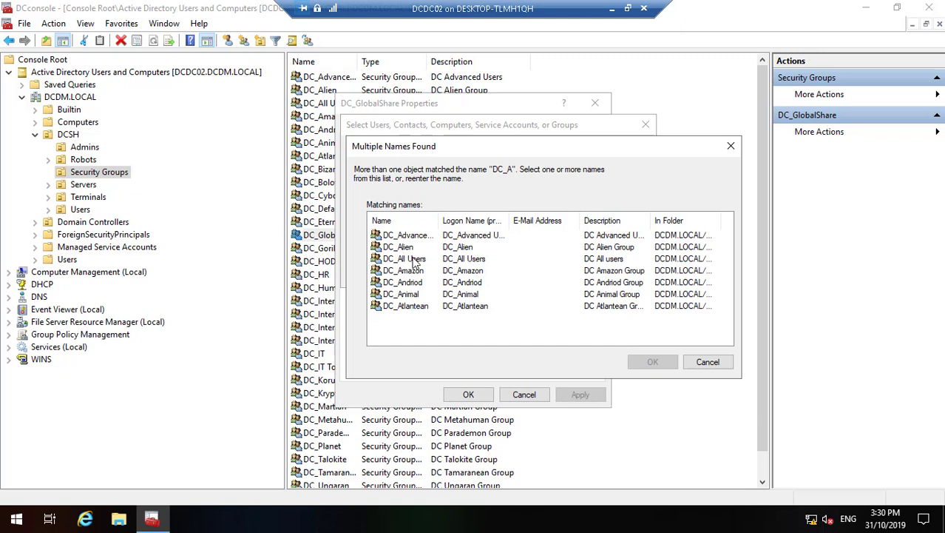
pyautogui.click(414, 259)
pyautogui.click(654, 360)
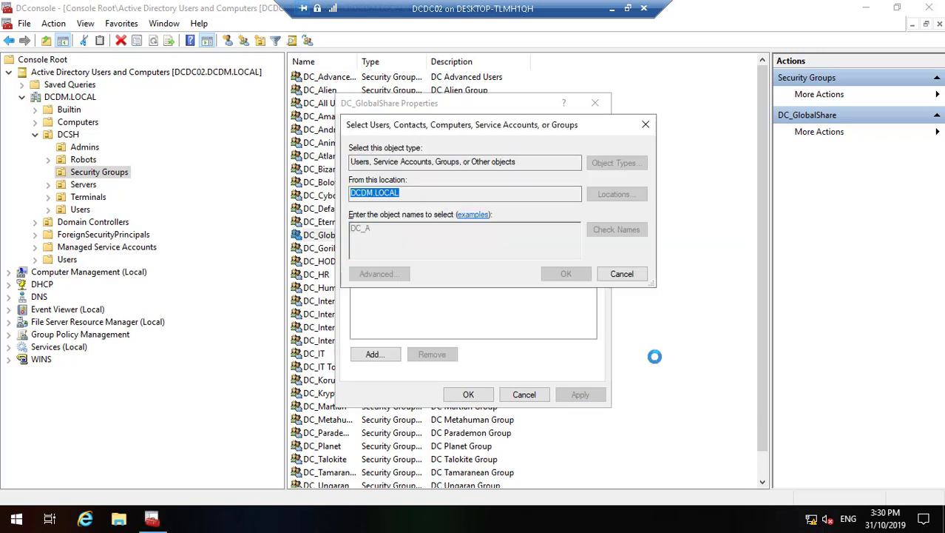
pyautogui.click(566, 274)
pyautogui.click(578, 395)
pyautogui.click(477, 393)
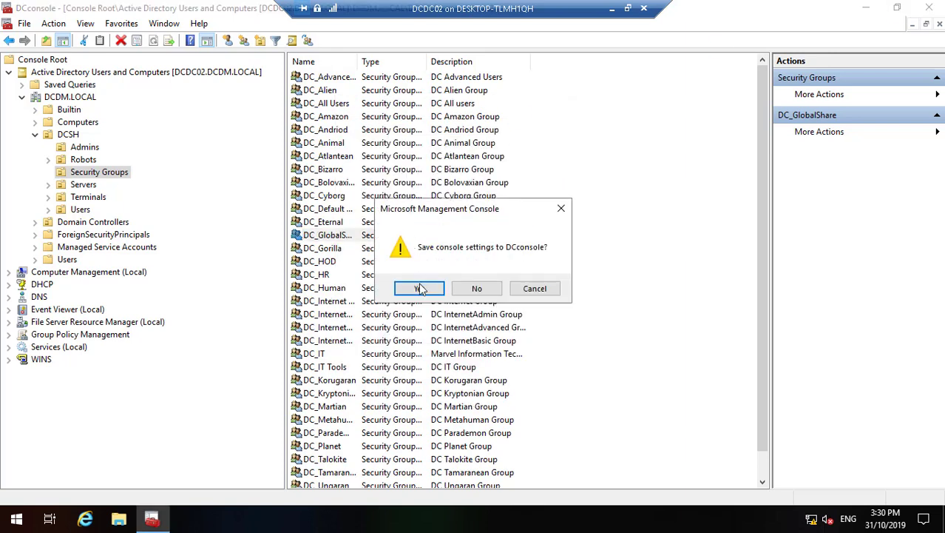
pyautogui.click(419, 291)
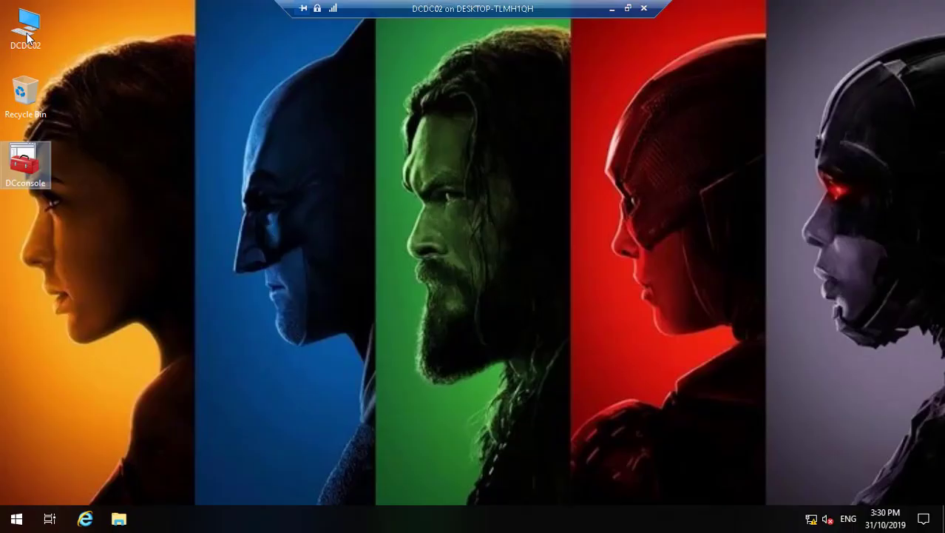
pyautogui.click(26, 33)
# Check DCDC02's mapped L: and M: drives, then shut down the server with reason Other (Unplanned).
pyautogui.doubleClick(27, 33)
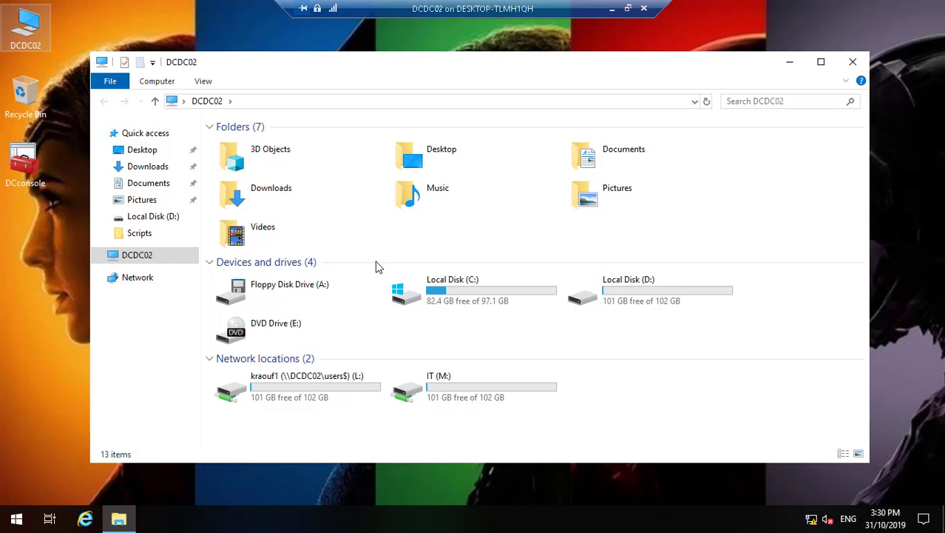
pyautogui.click(854, 62)
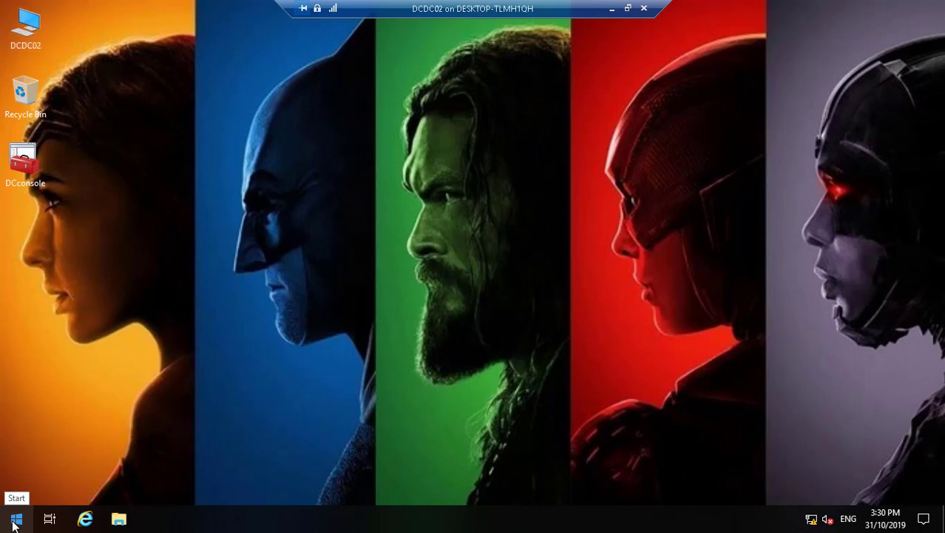
pyautogui.rightClick(14, 522)
pyautogui.moveTo(80, 482)
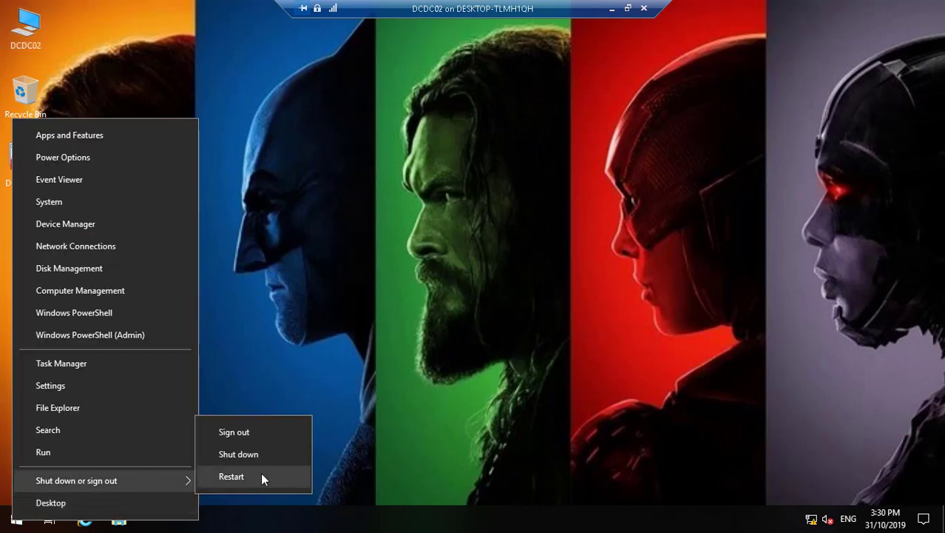
pyautogui.click(267, 454)
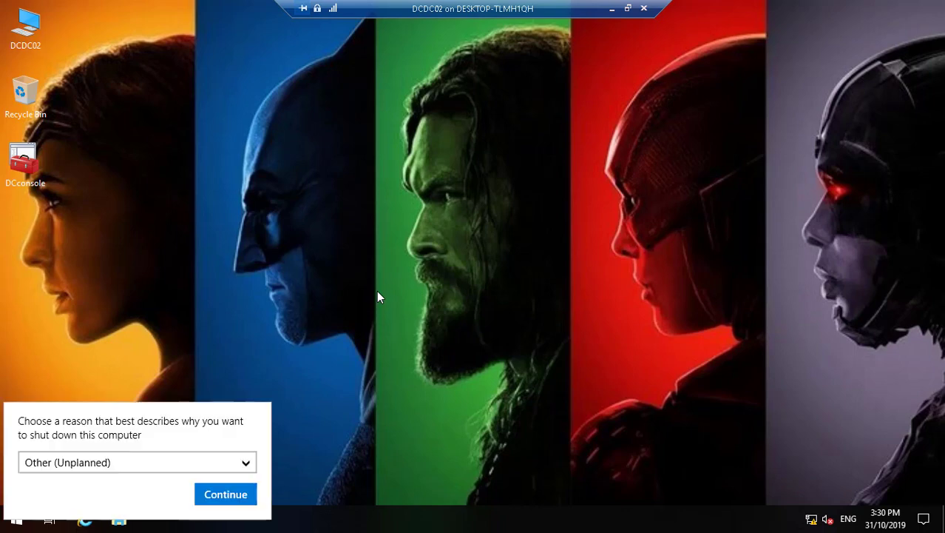
pyautogui.click(219, 500)
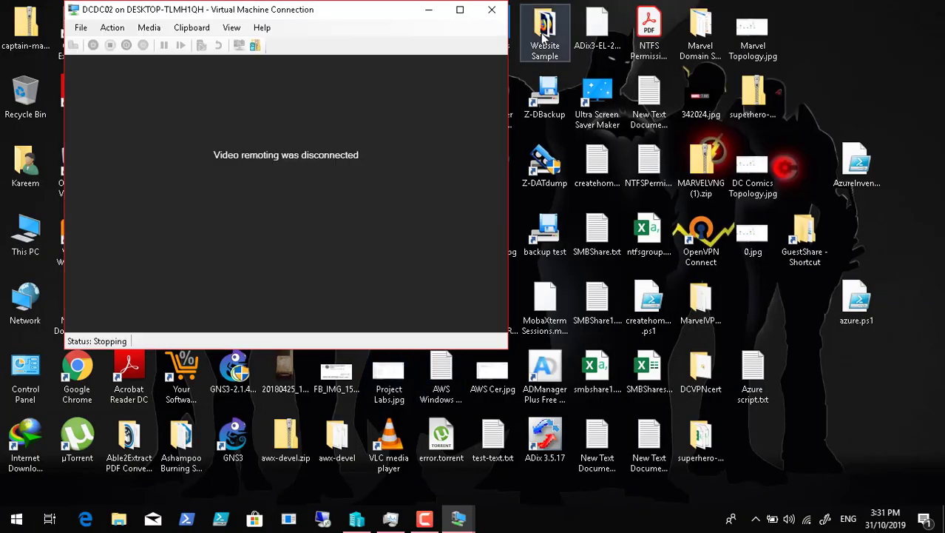
# Close DCDC02's connection, then shut down DCDC01 from its VM connection and close that window.
pyautogui.click(496, 11)
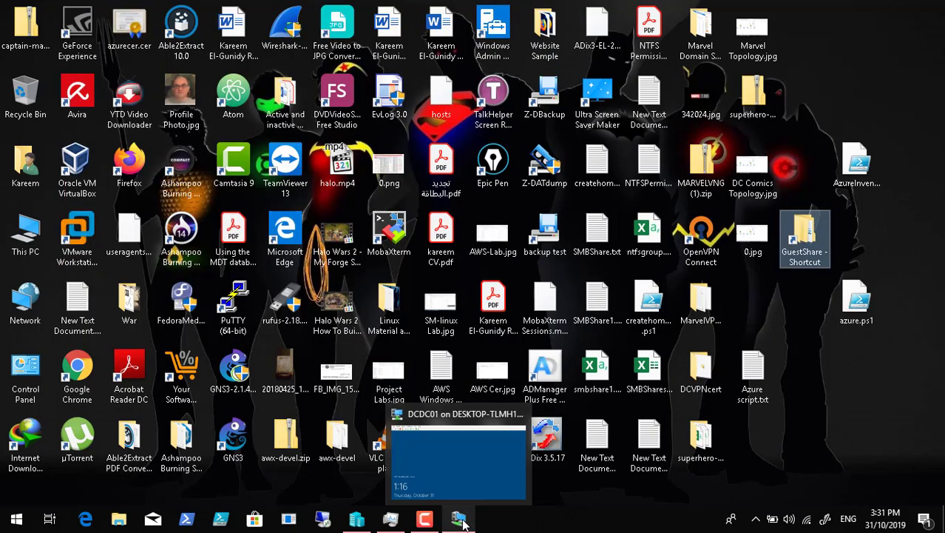
pyautogui.click(357, 518)
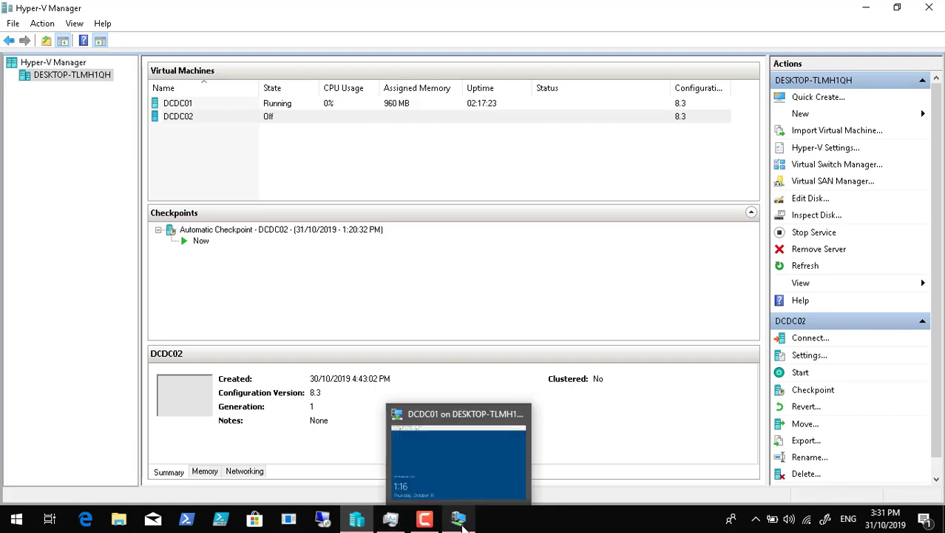
pyautogui.click(460, 522)
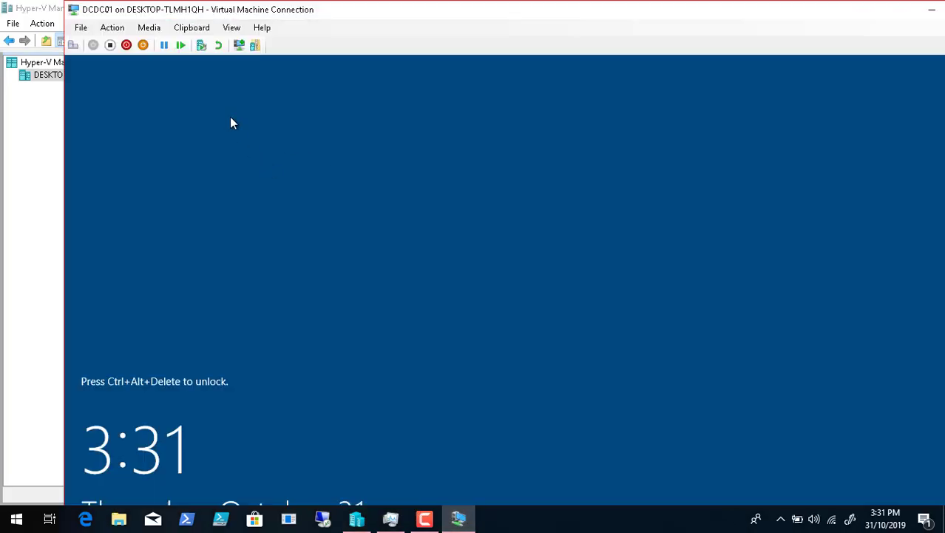
pyautogui.click(127, 46)
pyautogui.click(565, 293)
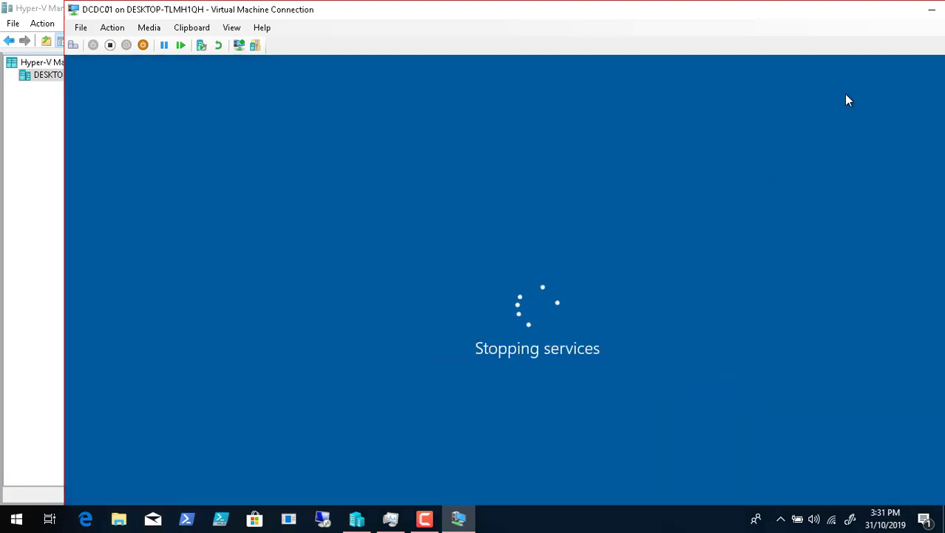
pyautogui.click(925, 11)
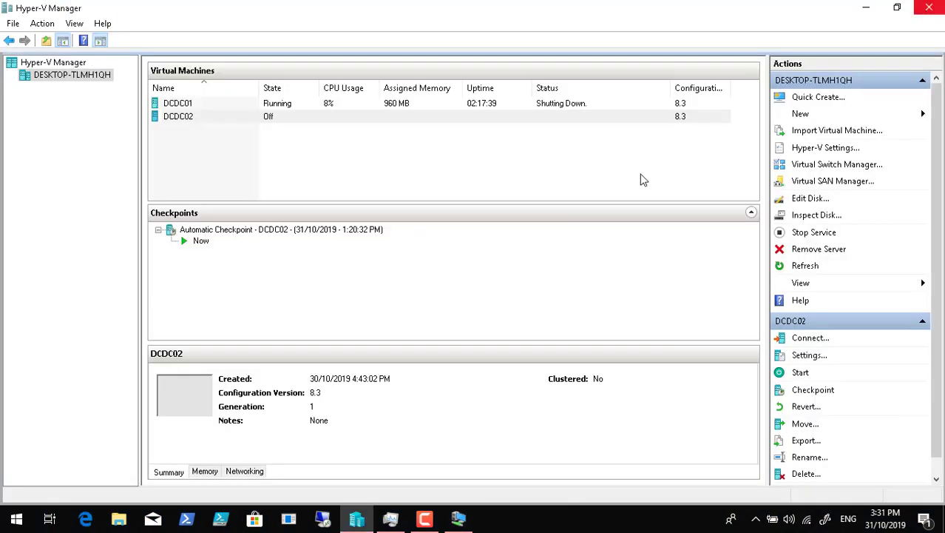